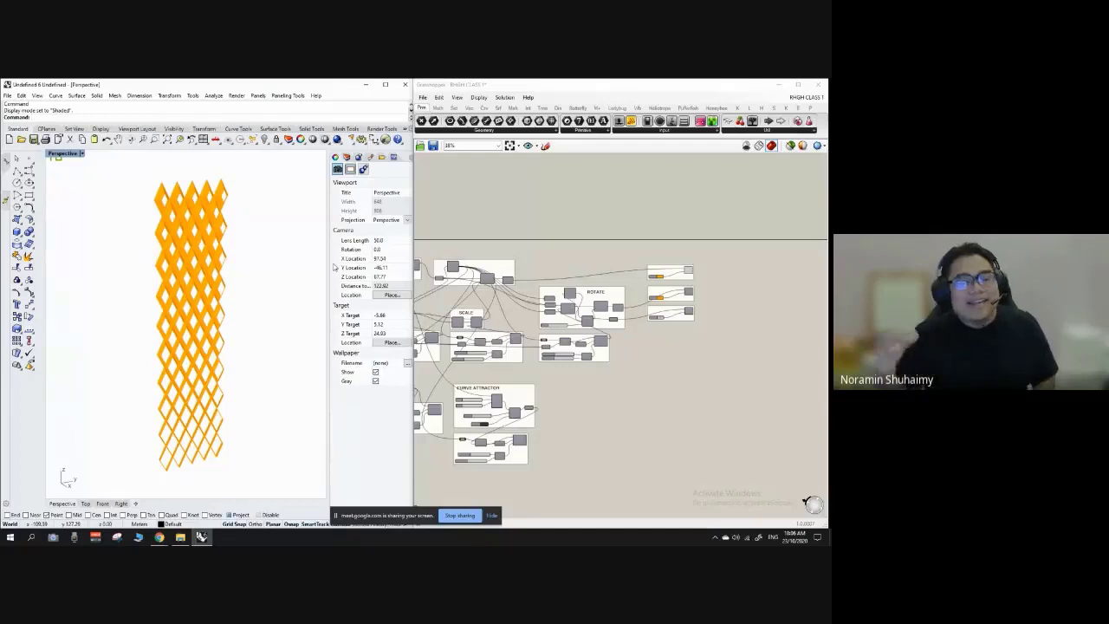
# Examine the overall Grasshopper definition and the lattice model it generates in the perspective view.
pyautogui.scroll(-3, 619, 261)
pyautogui.scroll(4, 456, 299)
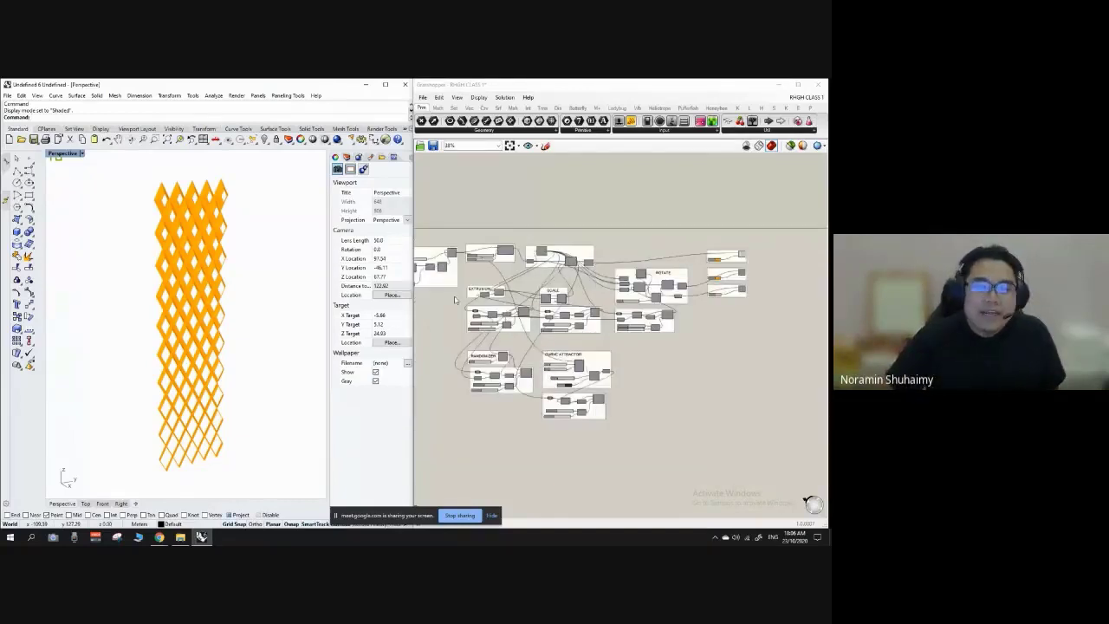
pyautogui.scroll(5, 507, 276)
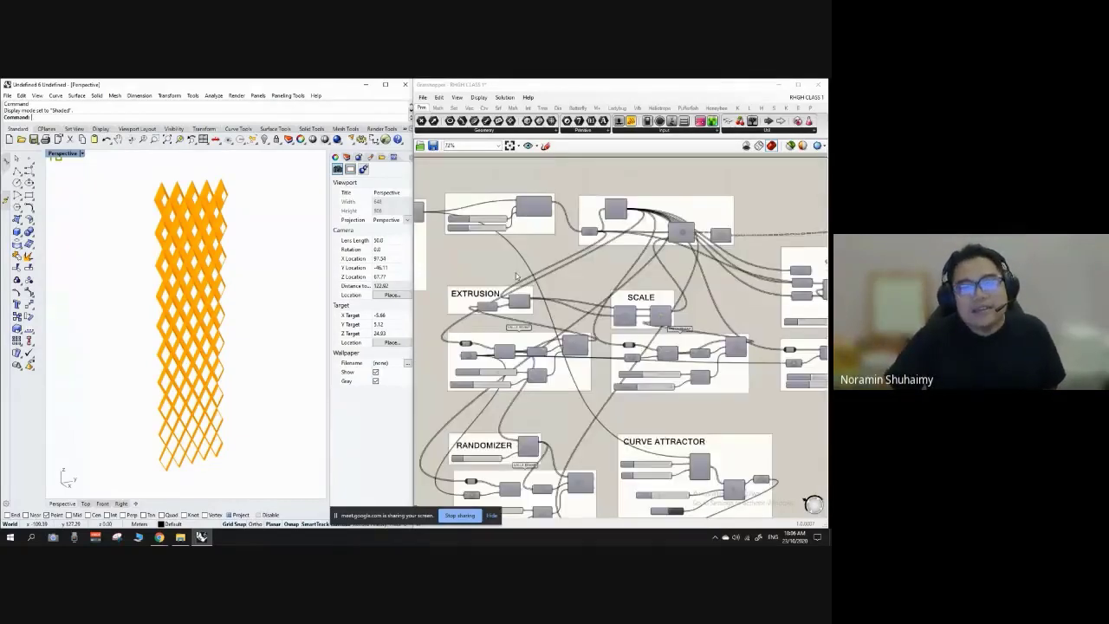
pyautogui.scroll(-4, 454, 259)
pyautogui.moveTo(260, 290); pyautogui.dragTo(156, 253, button='right')
pyautogui.moveTo(139, 206); pyautogui.dragTo(116, 195, button='right')
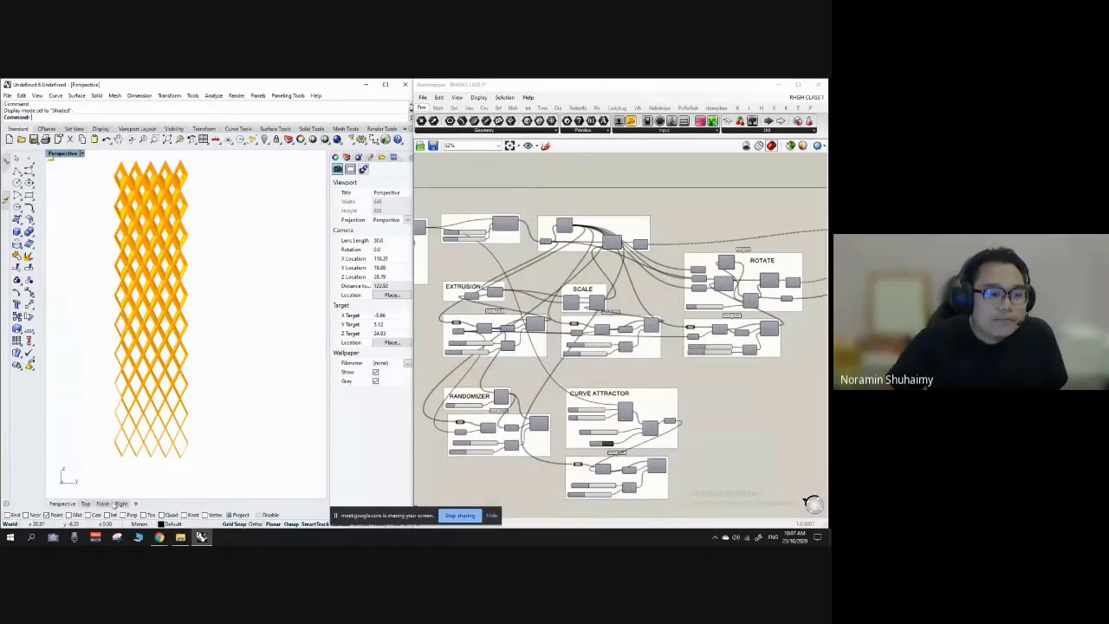
# Show the lattice model in the Right view in Shaded display mode with the grid hidden, and inspect its full height.
pyautogui.click(119, 504)
pyautogui.scroll(-6, 164, 419)
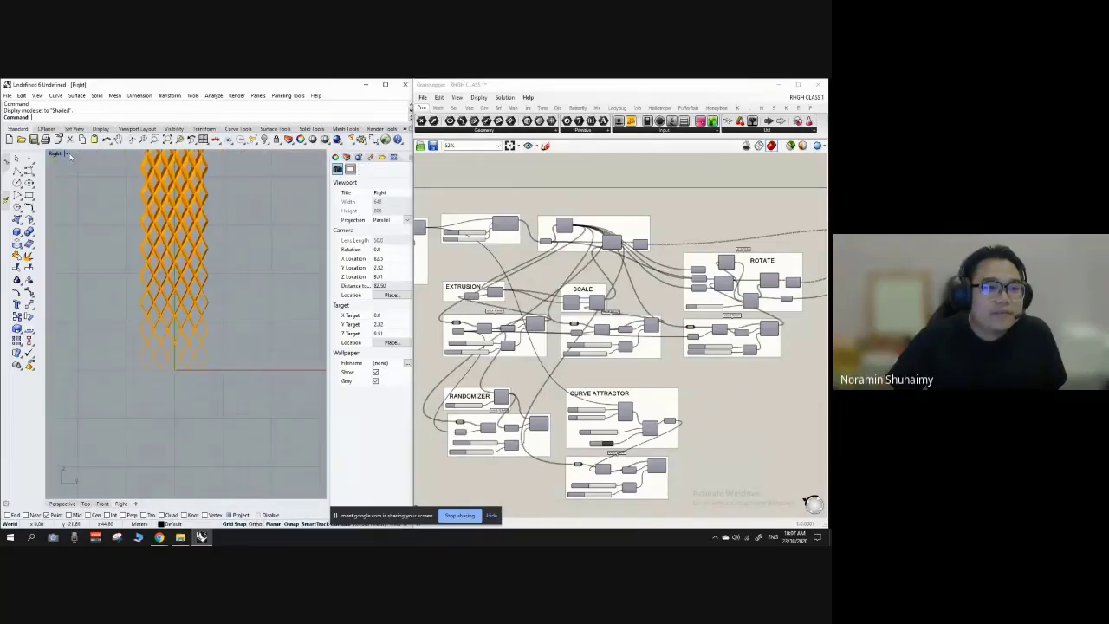
pyautogui.click(68, 154)
pyautogui.click(83, 182)
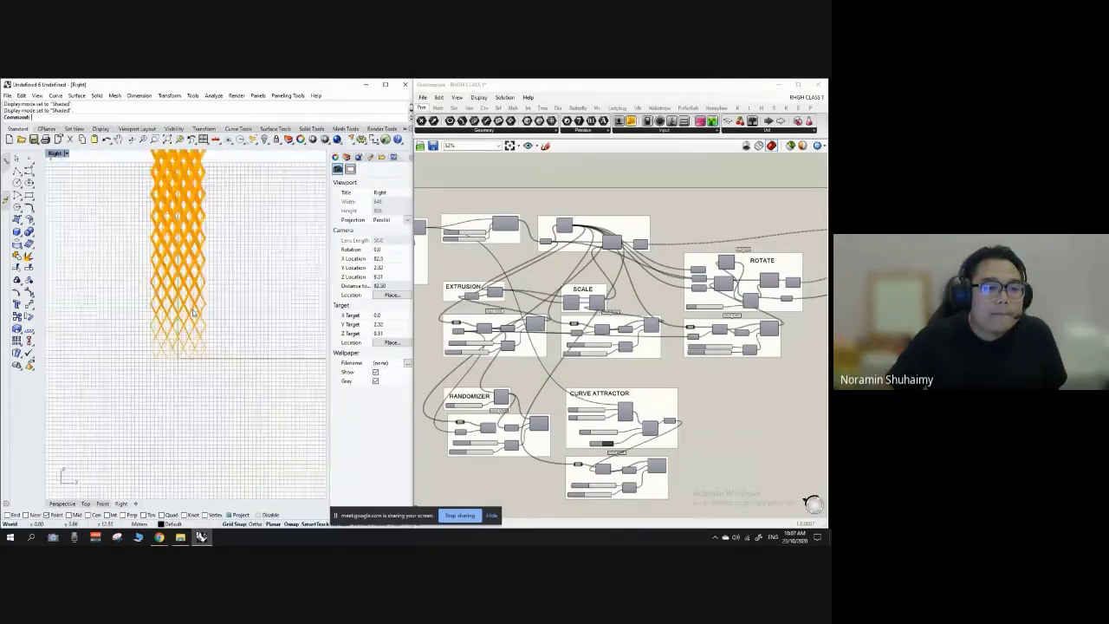
pyautogui.moveTo(180, 183); pyautogui.dragTo(191, 243, button='right')
pyautogui.scroll(2, 192, 243)
pyautogui.press('F7')
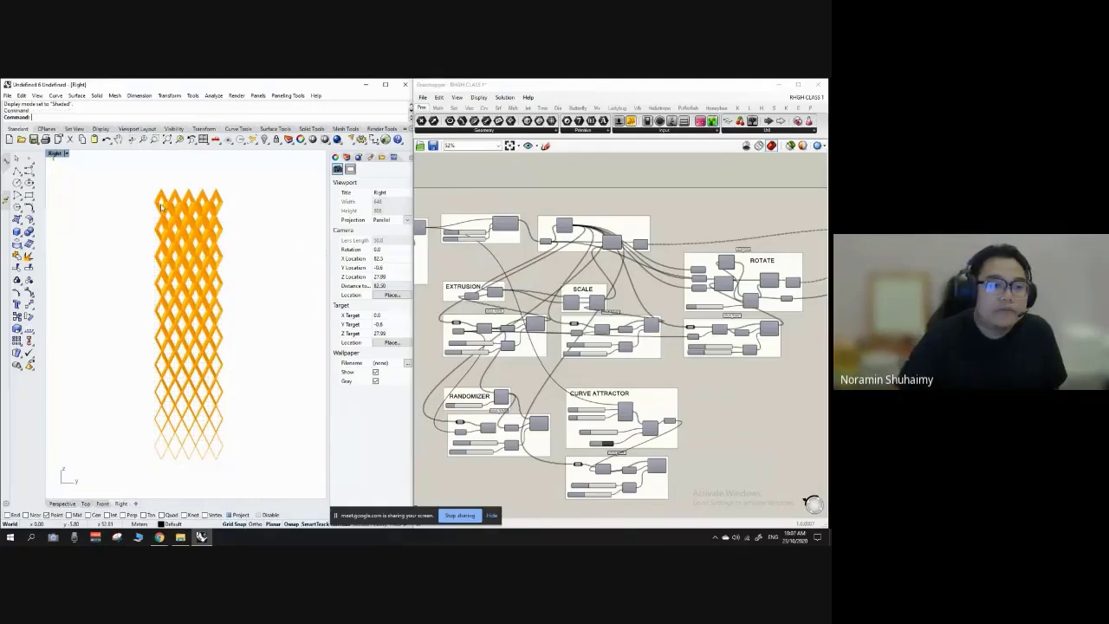
pyautogui.scroll(2, 181, 351)
pyautogui.scroll(-2, 211, 276)
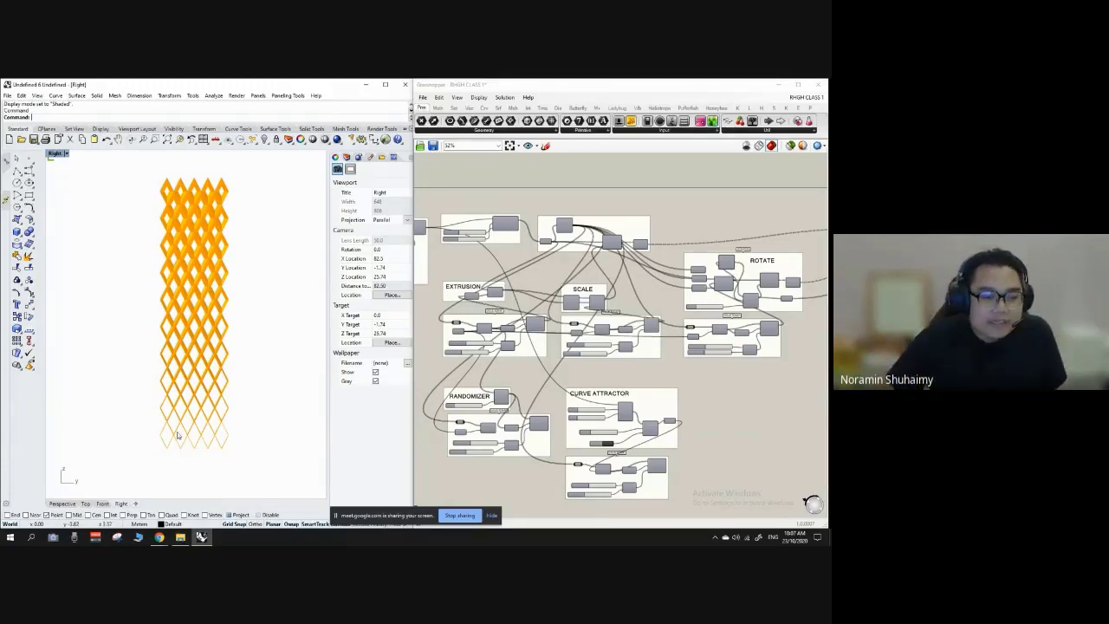
pyautogui.scroll(4, 195, 424)
pyautogui.scroll(-4, 185, 441)
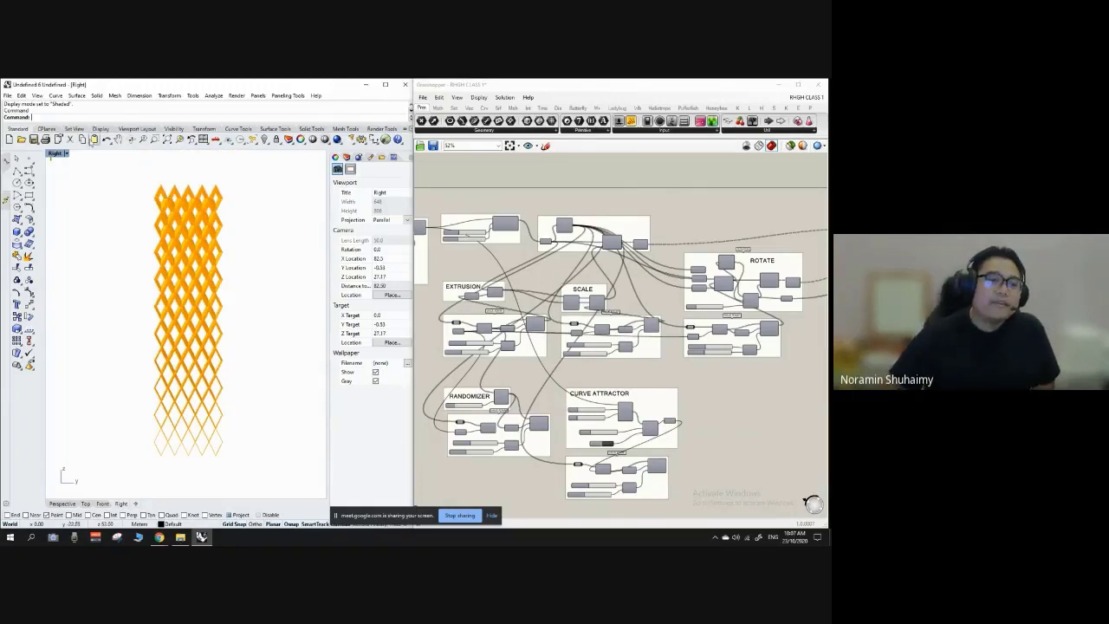
# Switch the Right viewport to a perspective view and examine the lattice panels from several angles, at both the base and the top.
pyautogui.click(74, 129)
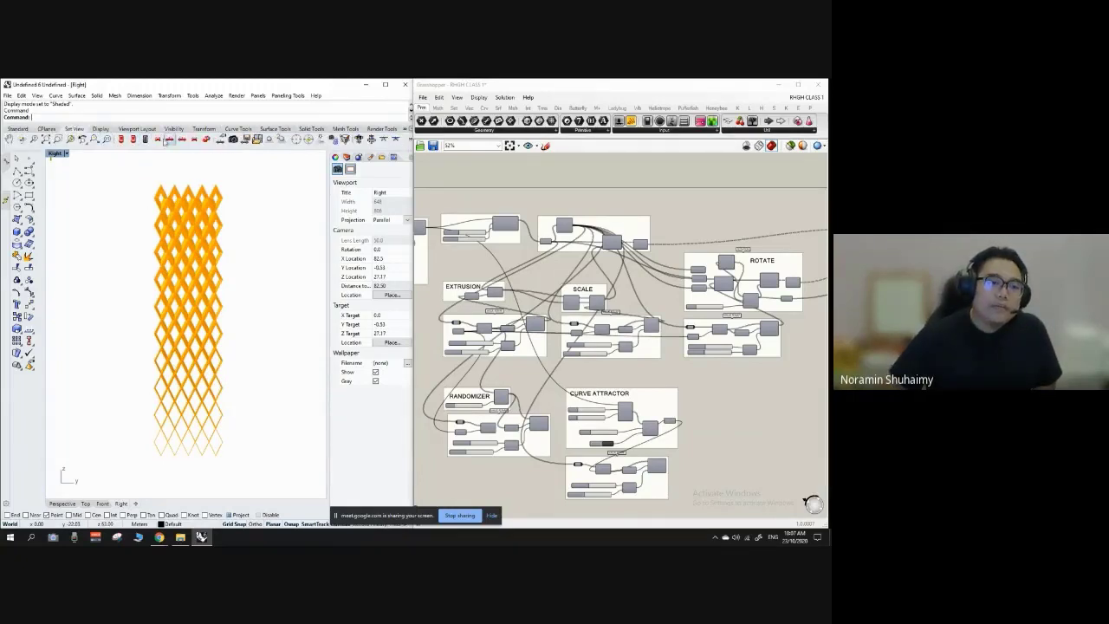
pyautogui.click(206, 141)
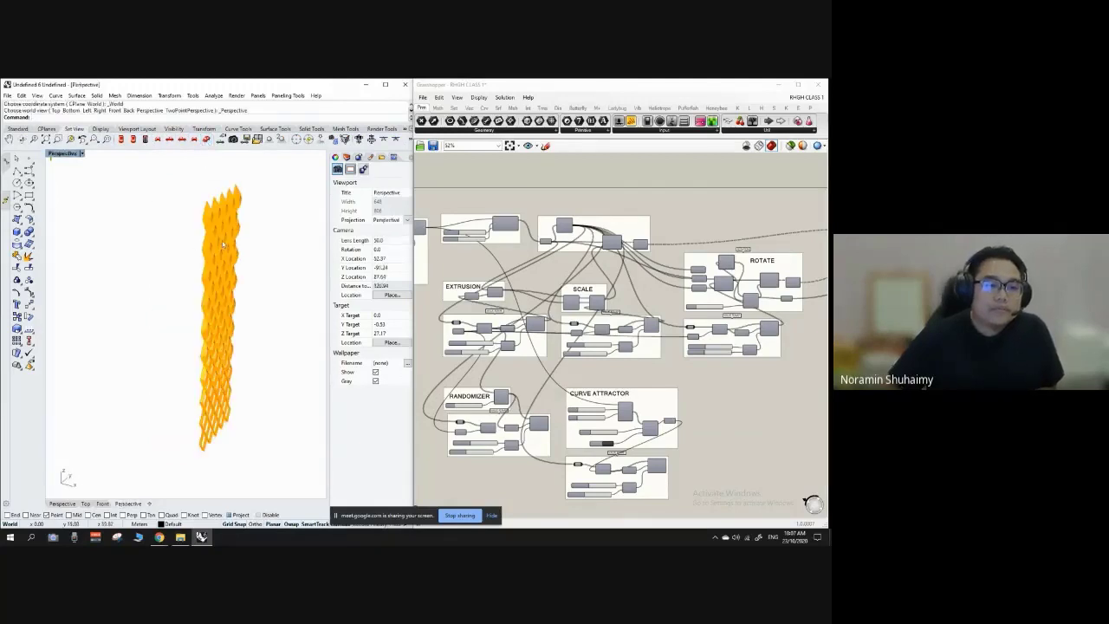
pyautogui.moveTo(222, 244); pyautogui.dragTo(226, 219, button='right')
pyautogui.moveTo(223, 314); pyautogui.dragTo(252, 315, button='right')
pyautogui.scroll(5, 210, 449)
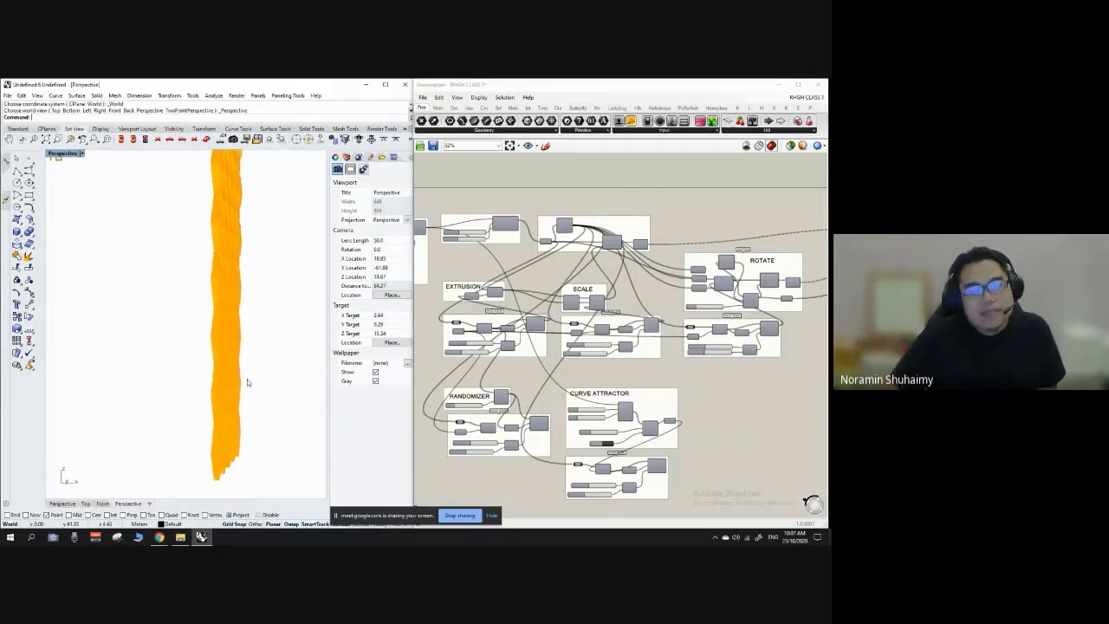
pyautogui.moveTo(247, 382); pyautogui.dragTo(224, 413, button='right')
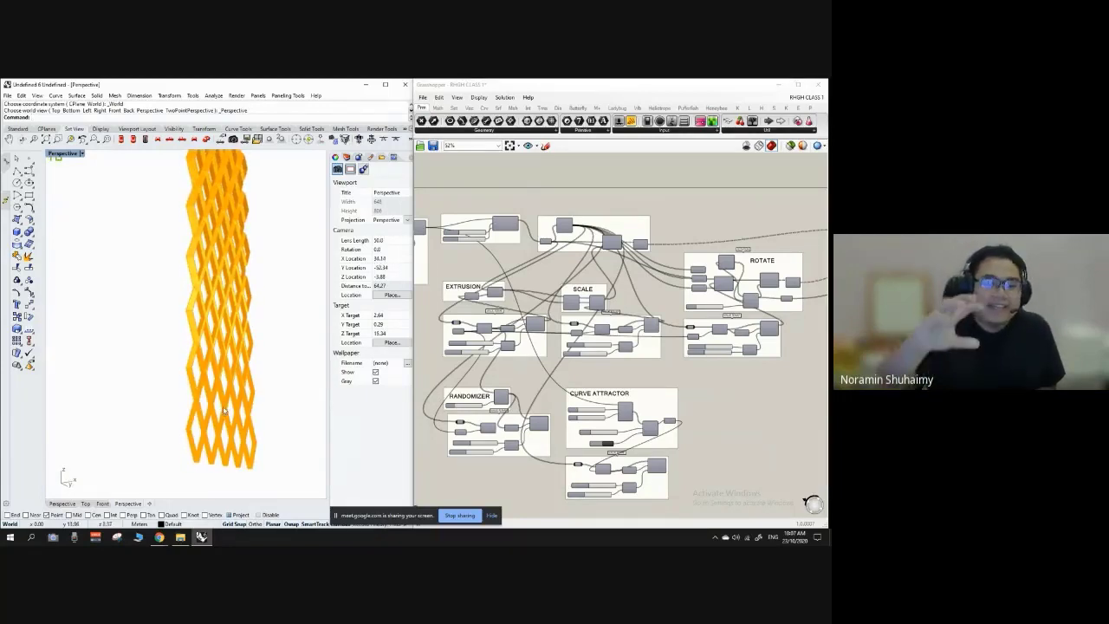
pyautogui.moveTo(156, 420); pyautogui.dragTo(216, 430, button='right')
pyautogui.scroll(-7, 217, 430)
pyautogui.scroll(20, 216, 329)
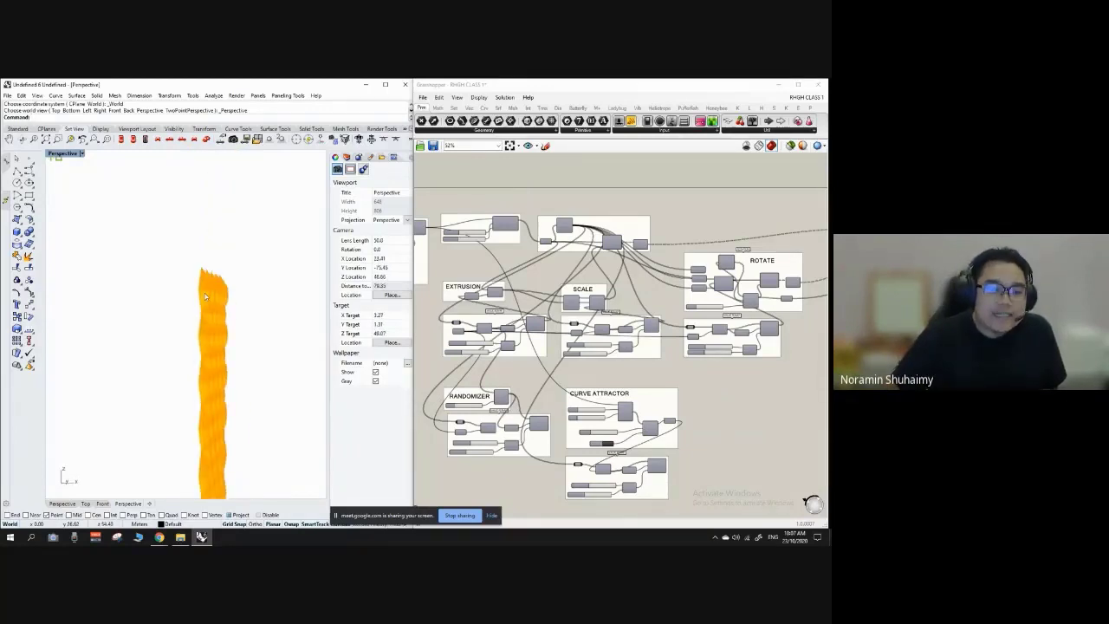
pyautogui.scroll(-4, 223, 265)
pyautogui.moveTo(223, 266)
pyautogui.mouseDown(button='right')
pyautogui.moveTo(208, 314)
pyautogui.moveTo(213, 281)
pyautogui.mouseUp(button='right')
pyautogui.scroll(-4, 518, 279)
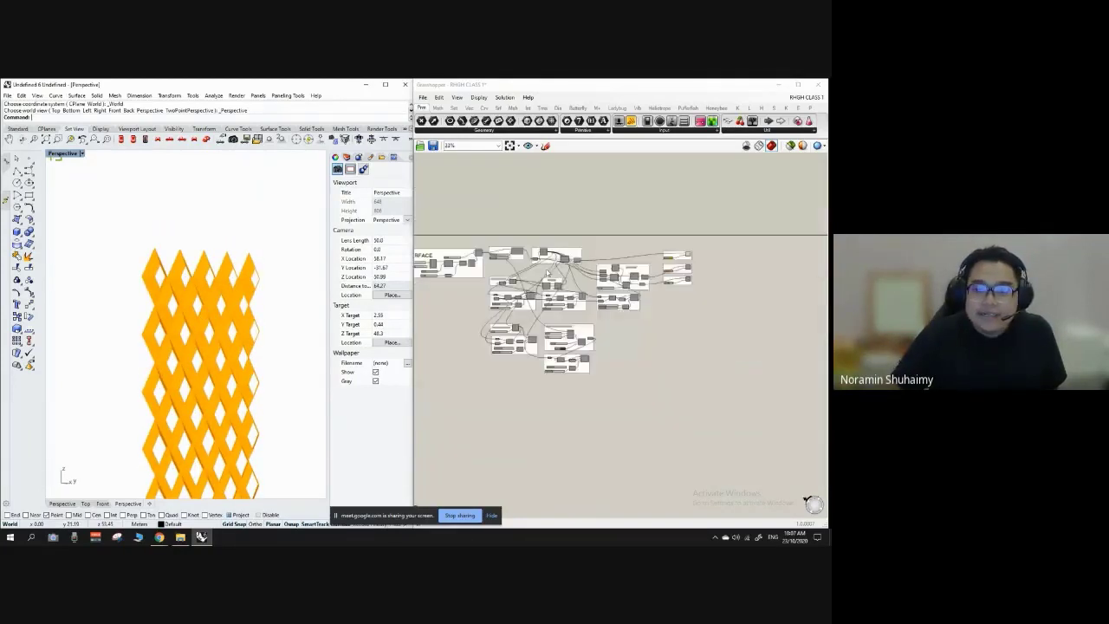
# Hide the preview of the first of the three preview components and show the previews of the second and third.
pyautogui.scroll(7, 700, 261)
pyautogui.click(655, 252)
pyautogui.rightClick(655, 251)
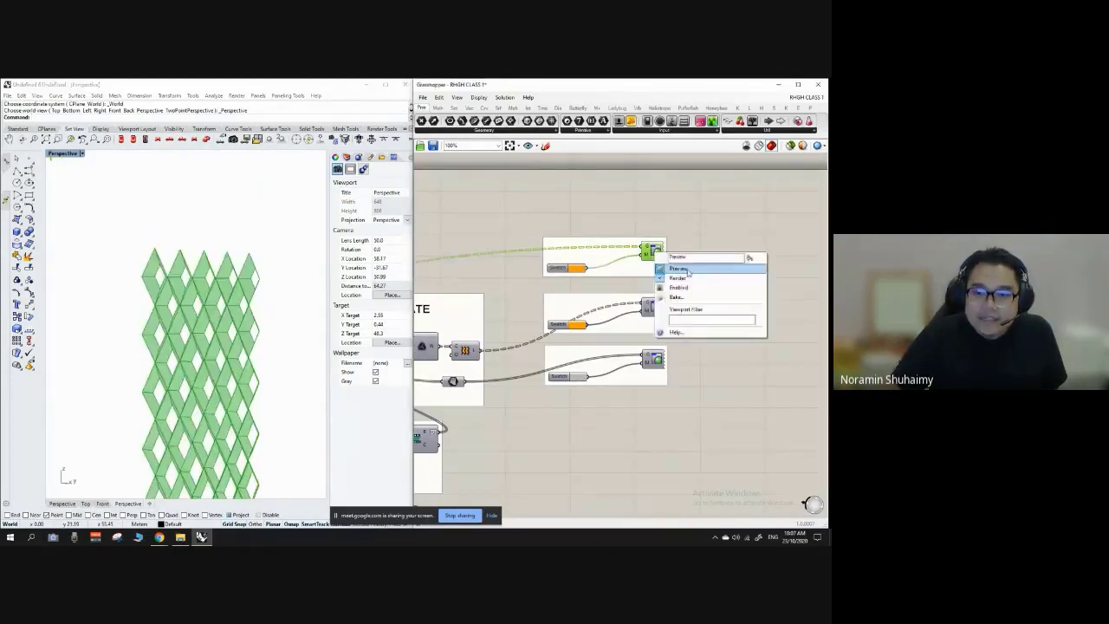
pyautogui.click(684, 273)
pyautogui.rightClick(656, 308)
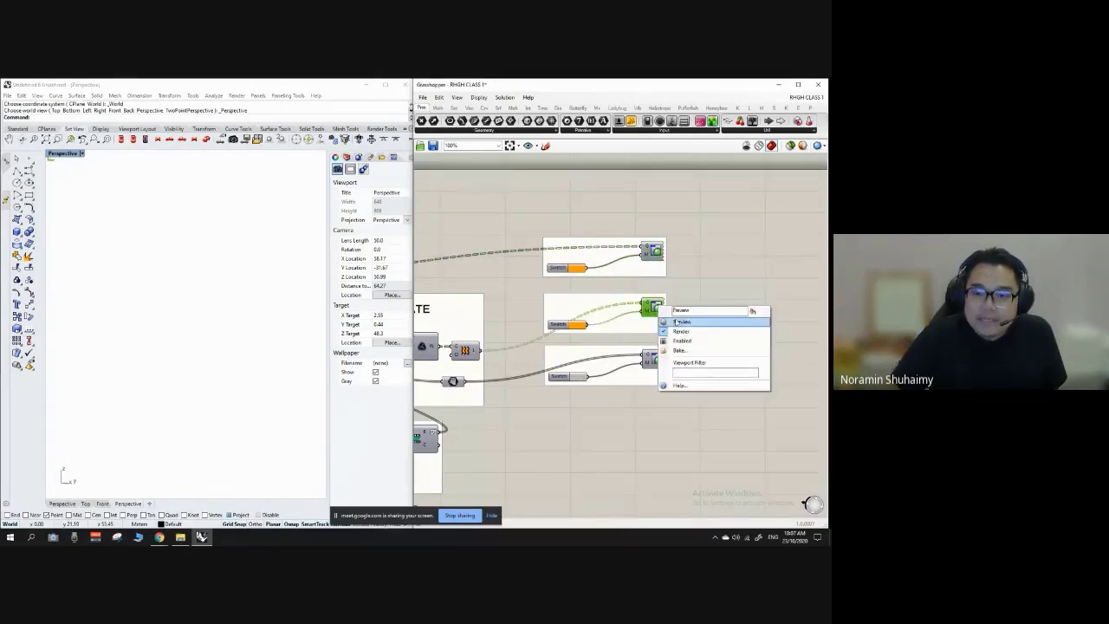
pyautogui.click(683, 319)
pyautogui.click(656, 361)
pyautogui.rightClick(659, 364)
pyautogui.click(685, 378)
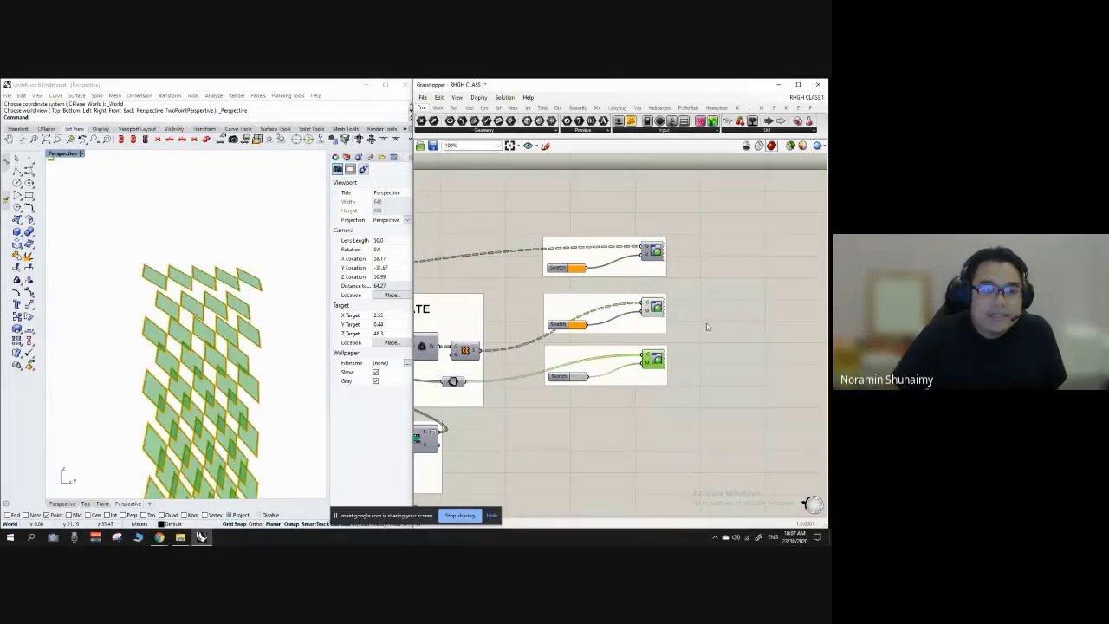
pyautogui.click(706, 326)
# Examine the rotated diamond panels of the model from several angles.
pyautogui.scroll(-9, 297, 284)
pyautogui.moveTo(258, 315); pyautogui.dragTo(181, 280, button='right')
pyautogui.moveTo(168, 336); pyautogui.dragTo(257, 307, button='right')
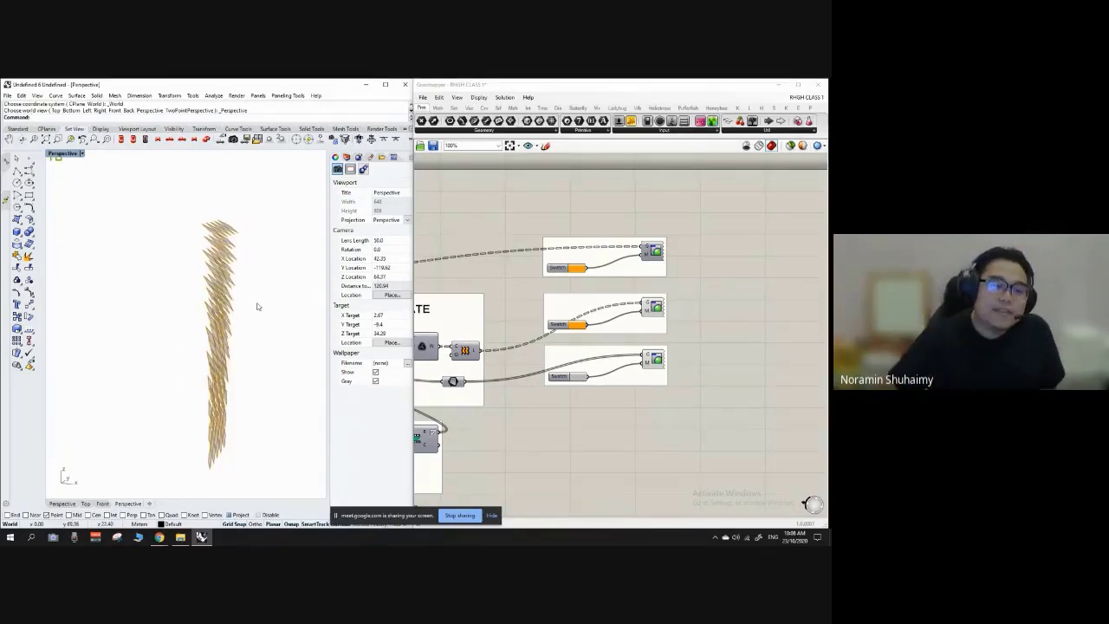
pyautogui.moveTo(250, 332); pyautogui.dragTo(265, 320, button='right')
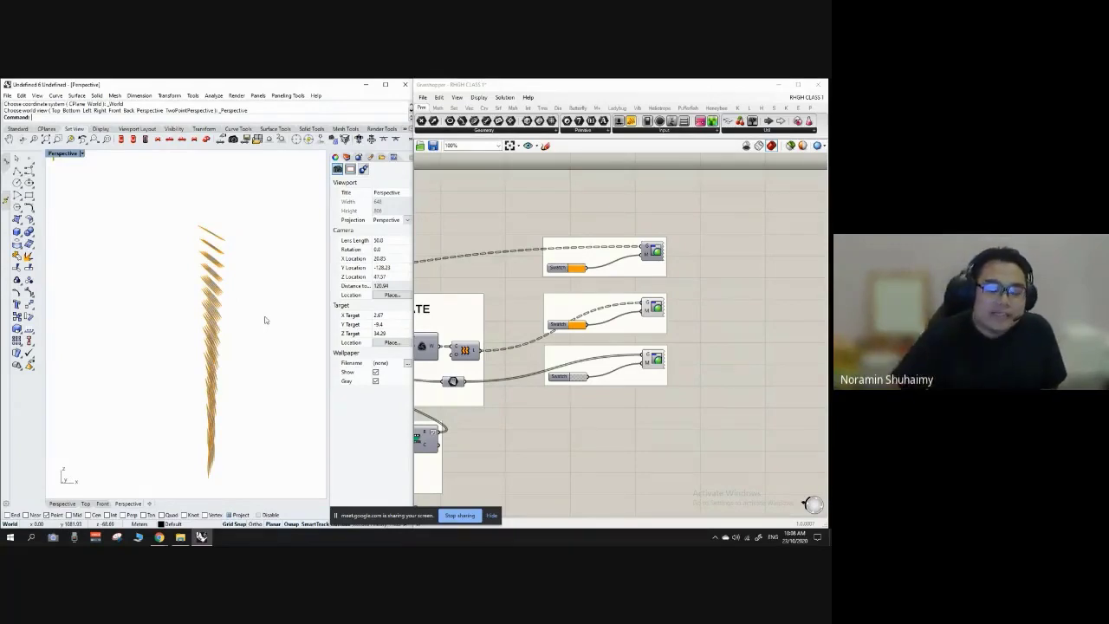
pyautogui.moveTo(269, 307); pyautogui.dragTo(316, 289, button='right')
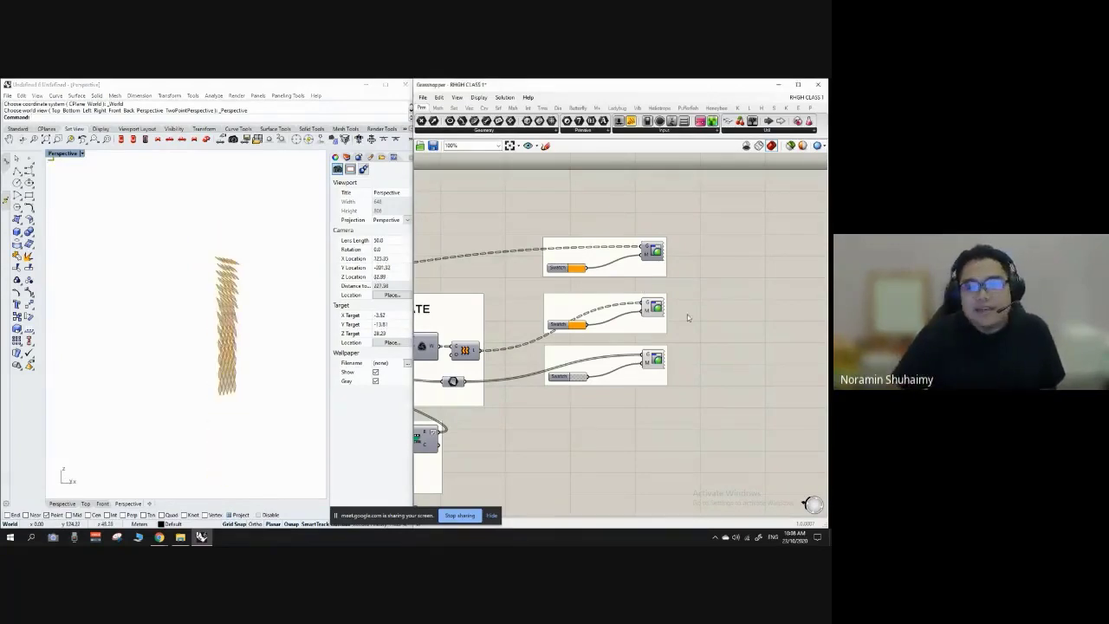
# Turn off the previews of the second and third preview components and turn the first one's preview back on.
pyautogui.moveTo(644, 279); pyautogui.dragTo(682, 400)
pyautogui.rightClick(718, 336)
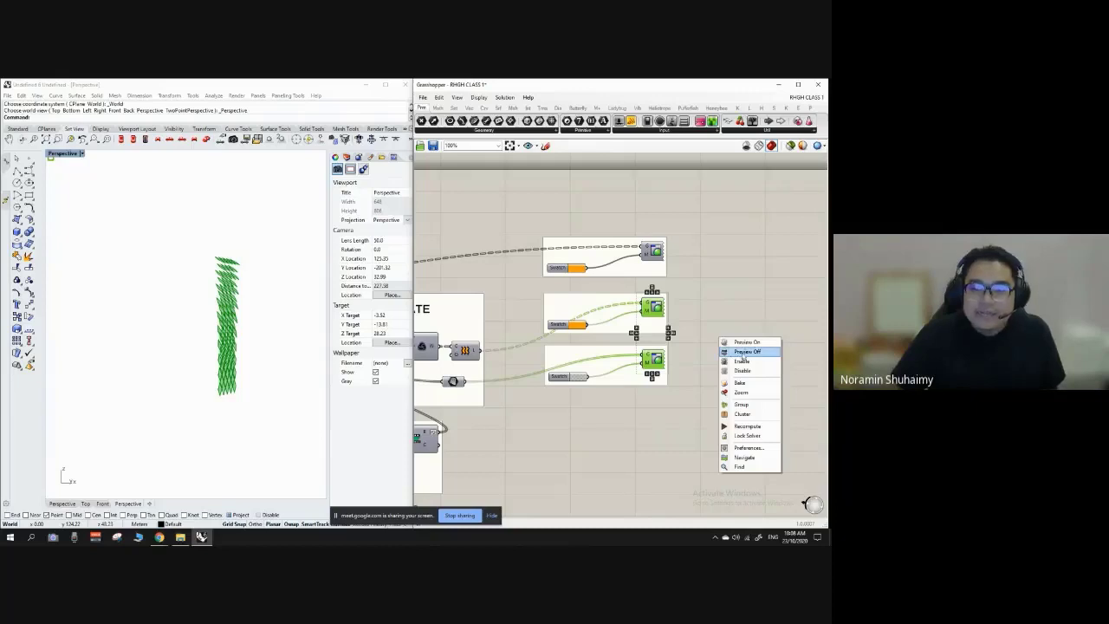
pyautogui.click(744, 355)
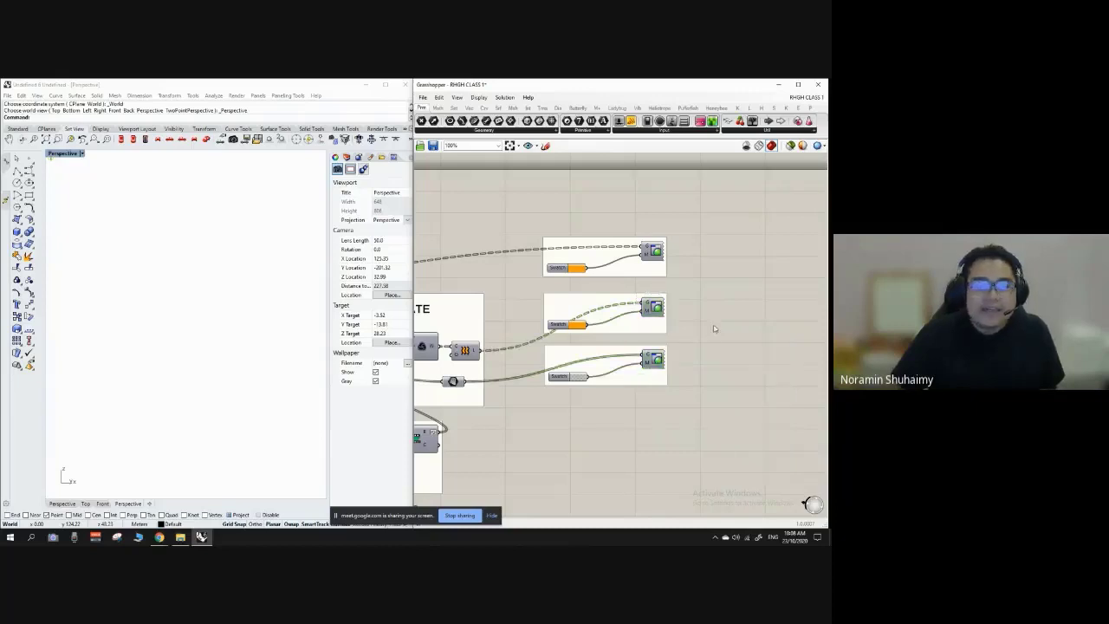
pyautogui.rightClick(658, 253)
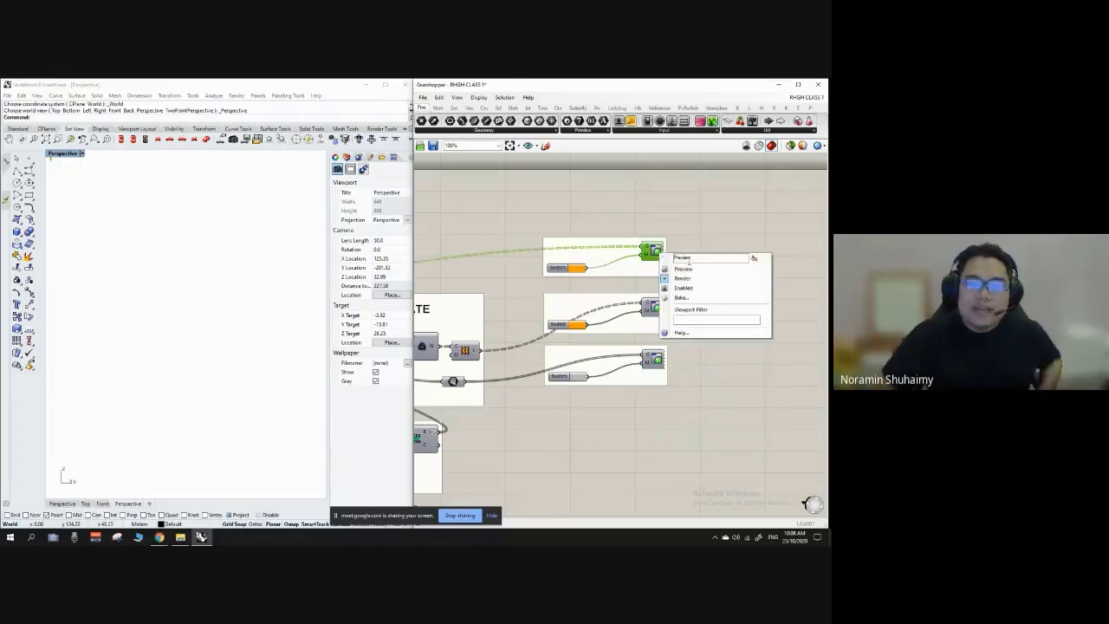
pyautogui.click(702, 266)
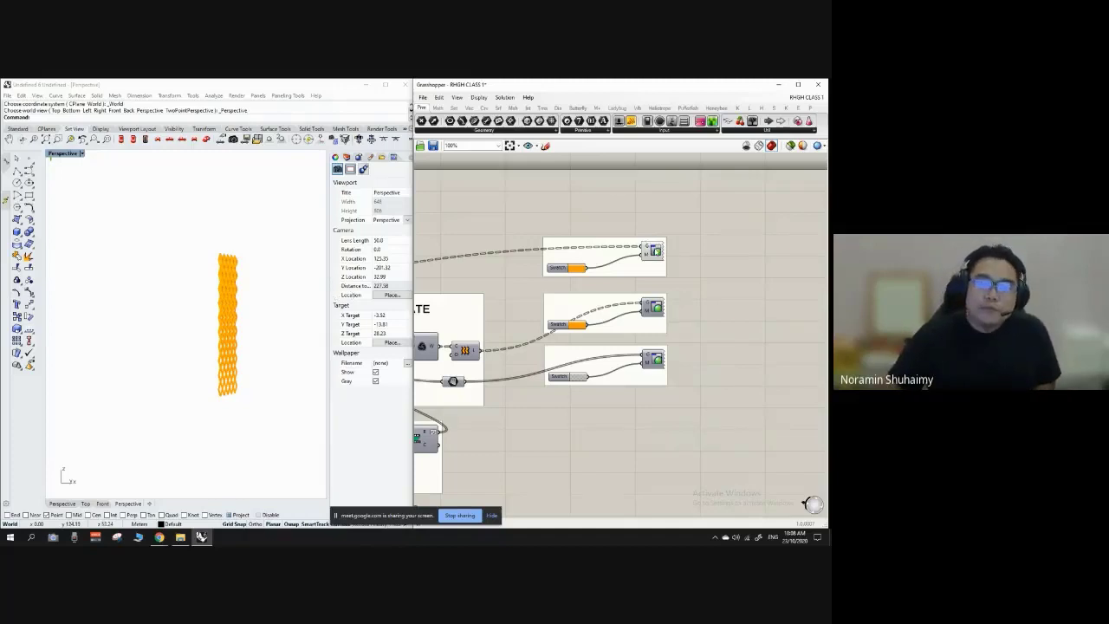
# Turn off the preview of the first preview component.
pyautogui.click(657, 251)
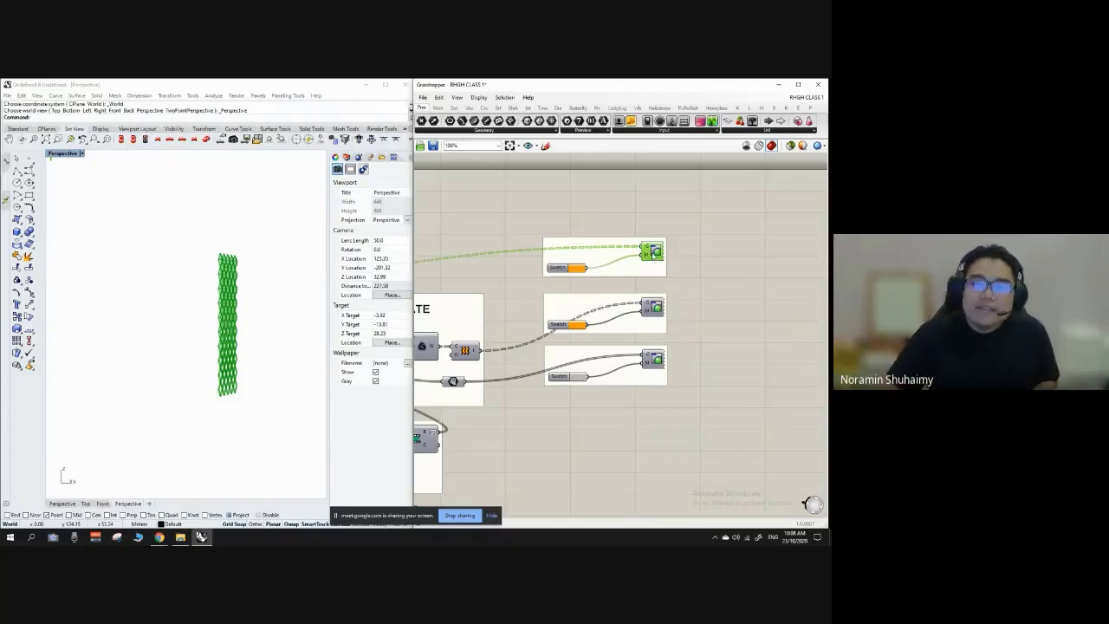
pyautogui.rightClick(655, 253)
pyautogui.click(672, 266)
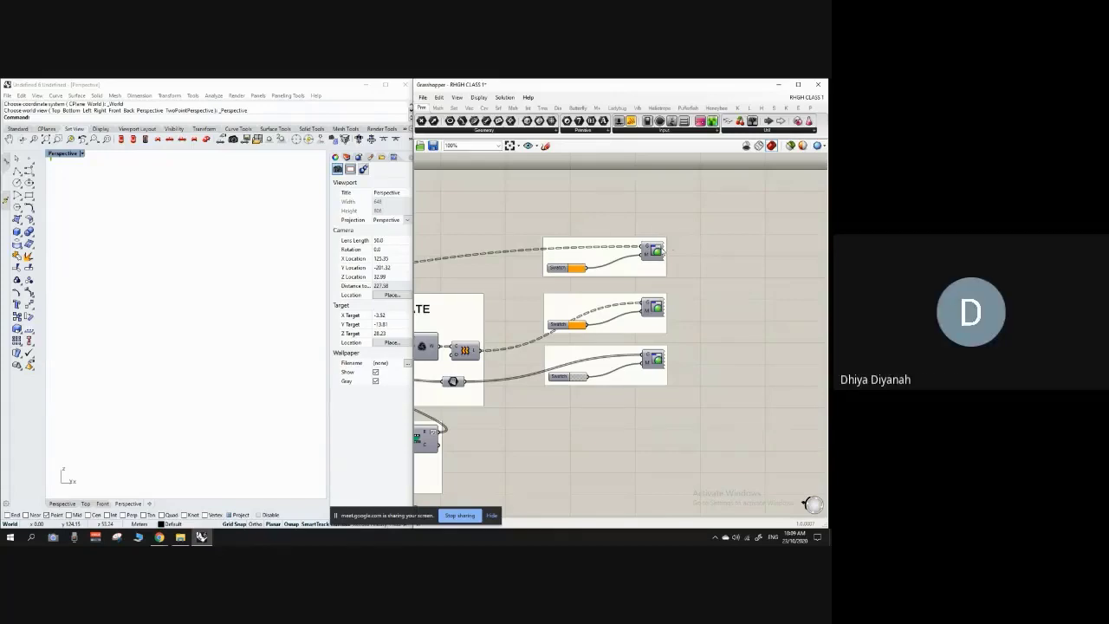
# Review the whole definition and examine the SURFACE group at its start.
pyautogui.scroll(-6, 725, 270)
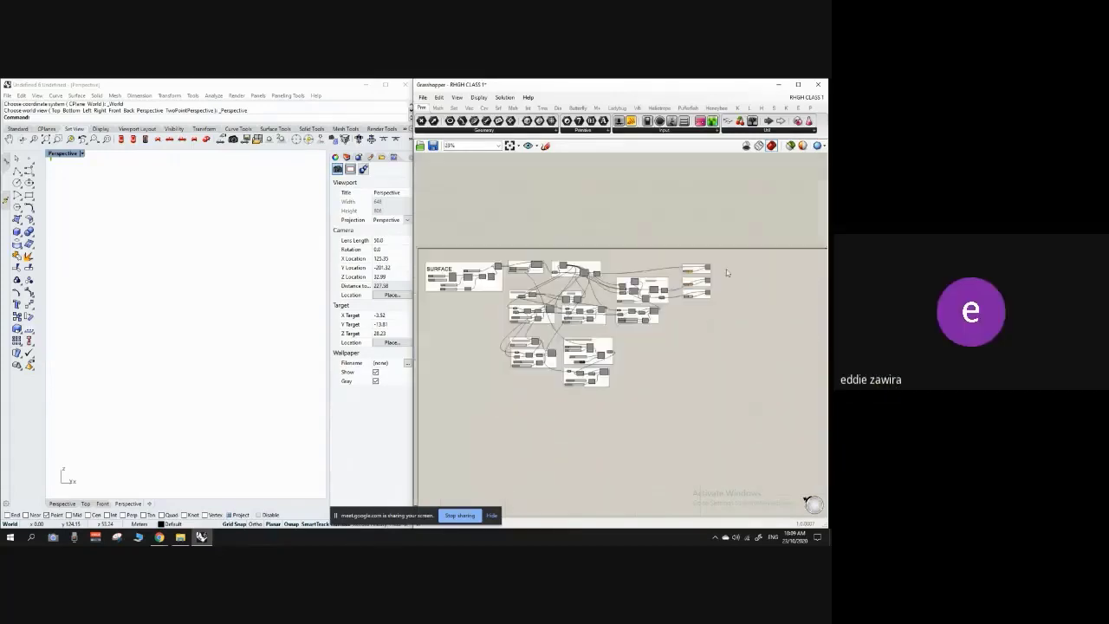
pyautogui.scroll(2, 482, 312)
pyautogui.scroll(-2, 637, 268)
pyautogui.scroll(2, 546, 251)
pyautogui.scroll(5, 475, 261)
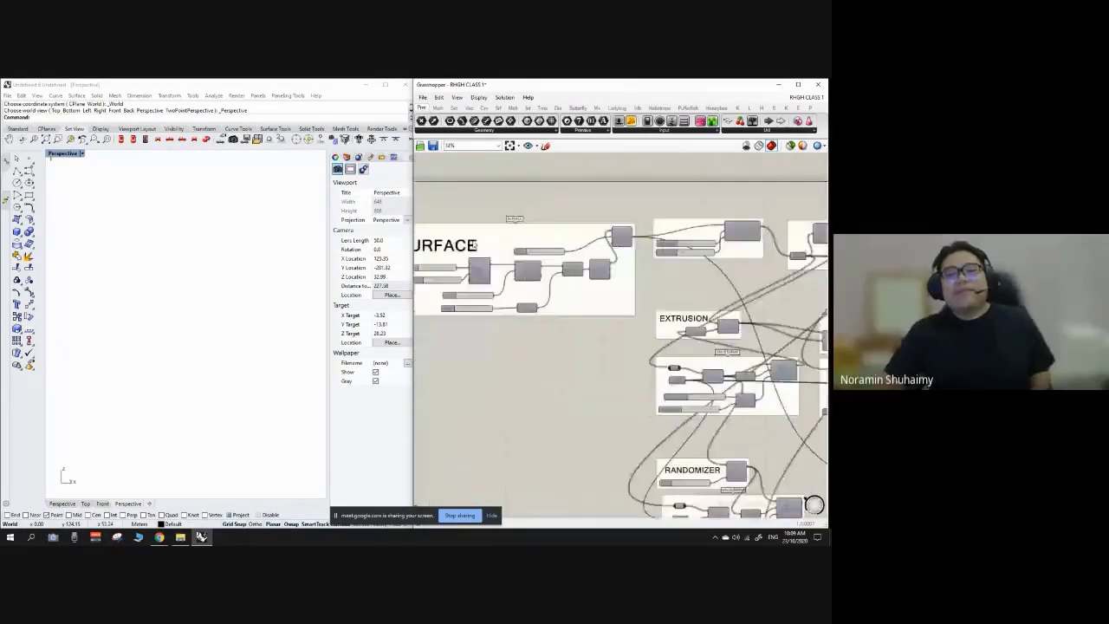
pyautogui.scroll(-3, 475, 262)
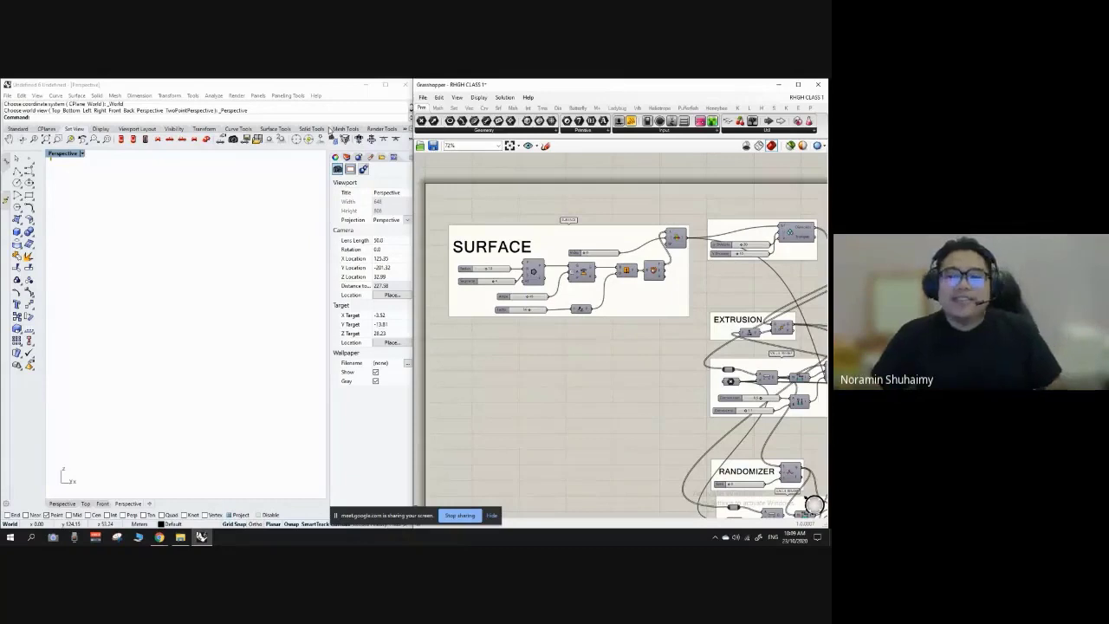
pyautogui.click(170, 83)
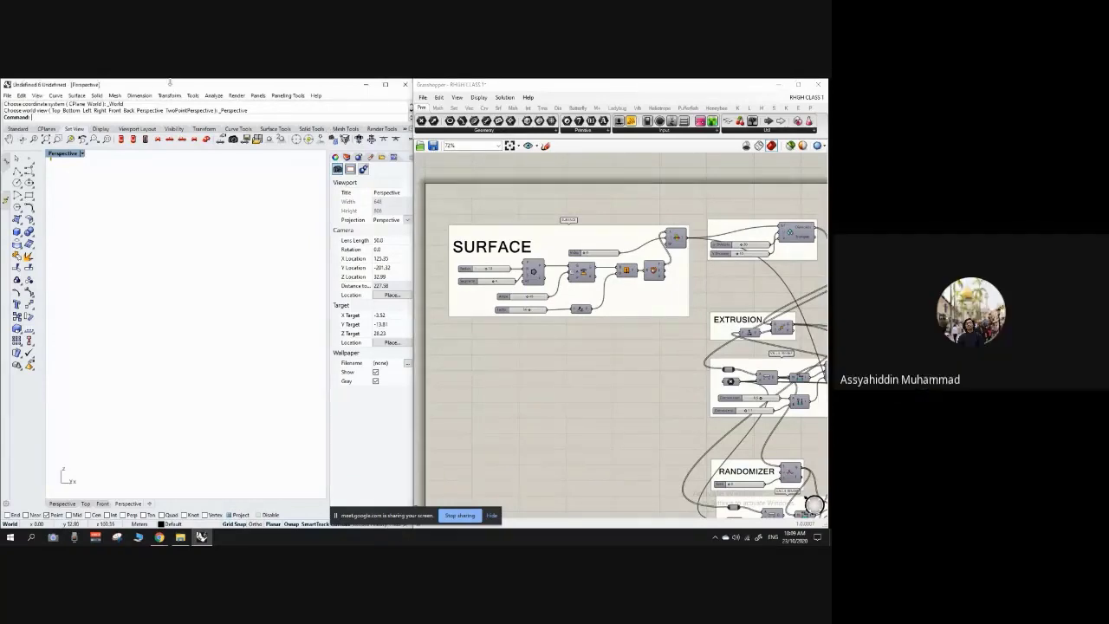
pyautogui.click(6, 95)
pyautogui.click(292, 171)
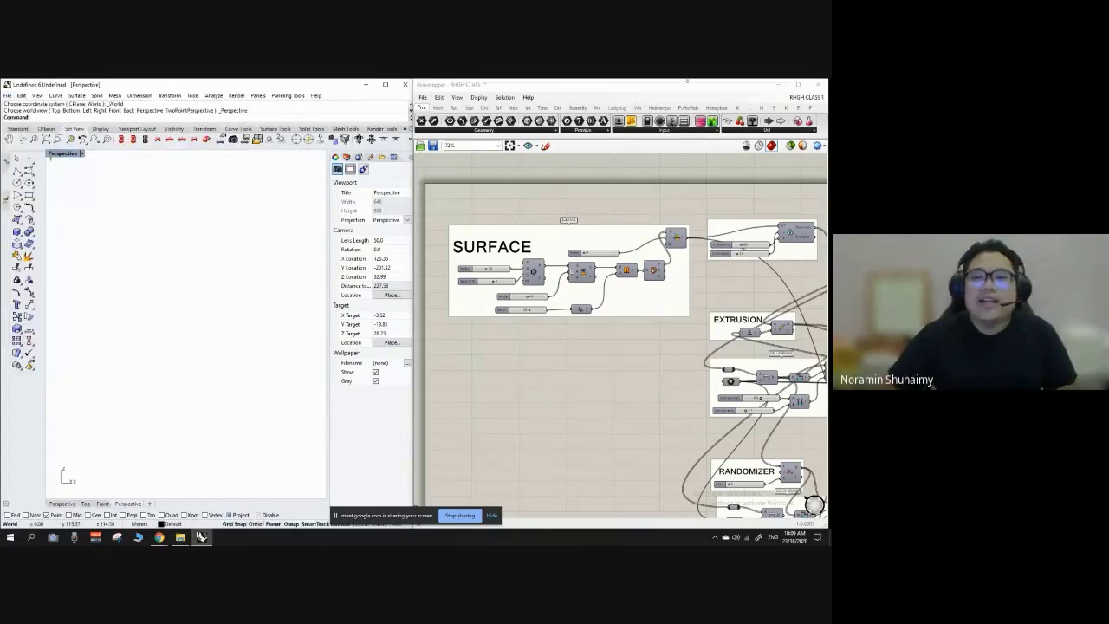
# Close Grasshopper and Rhino without saving the open documents, and relaunch Rhino.
pyautogui.click(818, 84)
pyautogui.click(404, 84)
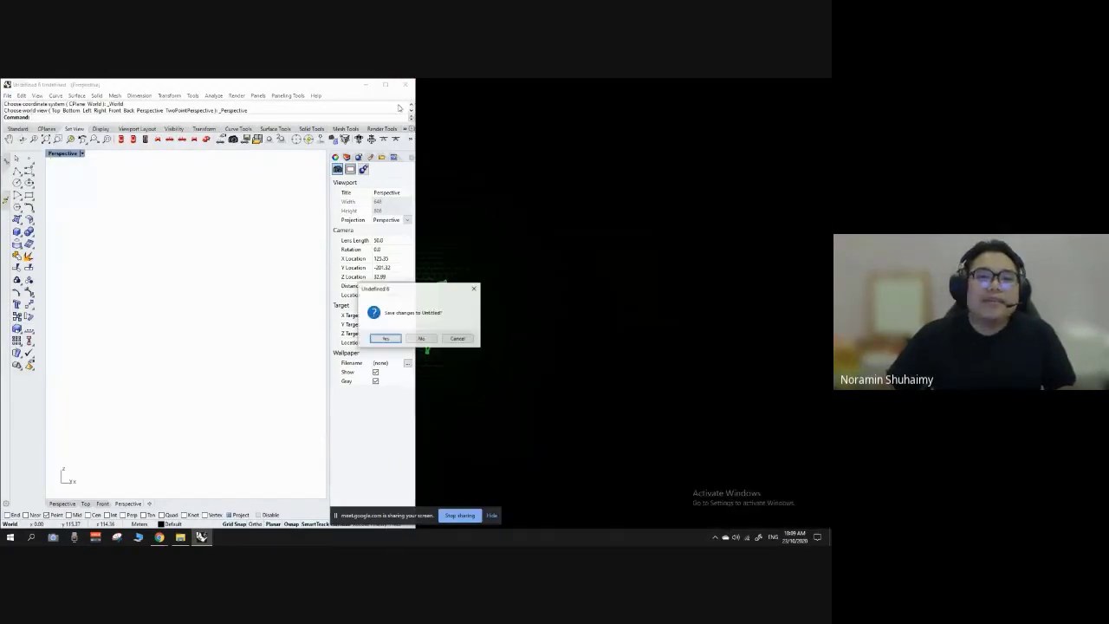
pyautogui.click(421, 338)
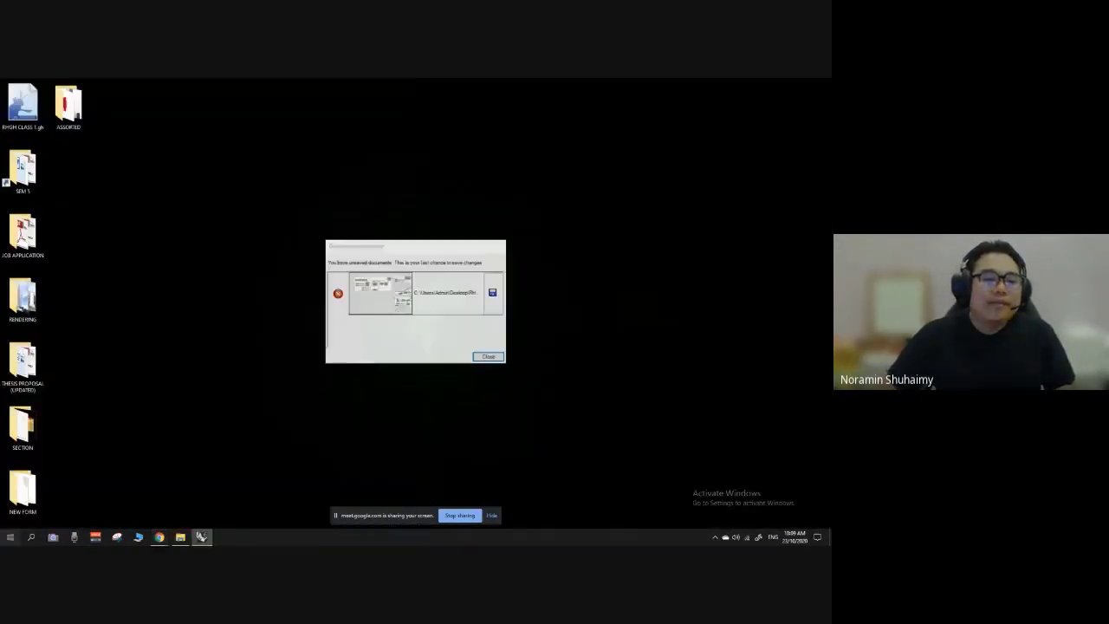
pyautogui.press('super')
pyautogui.click(367, 384)
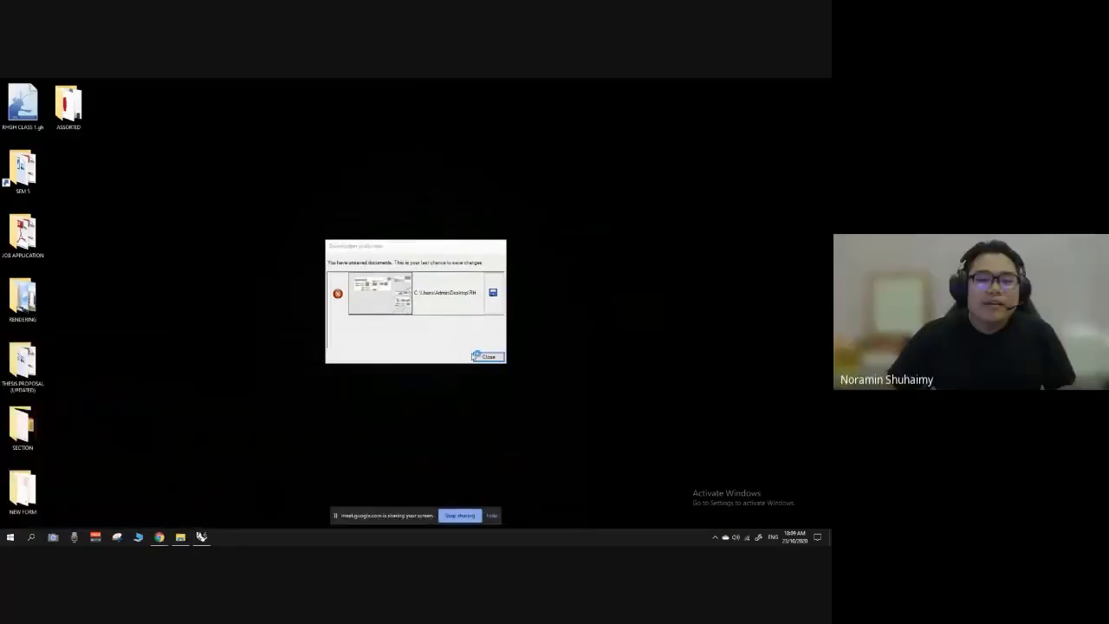
pyautogui.click(486, 357)
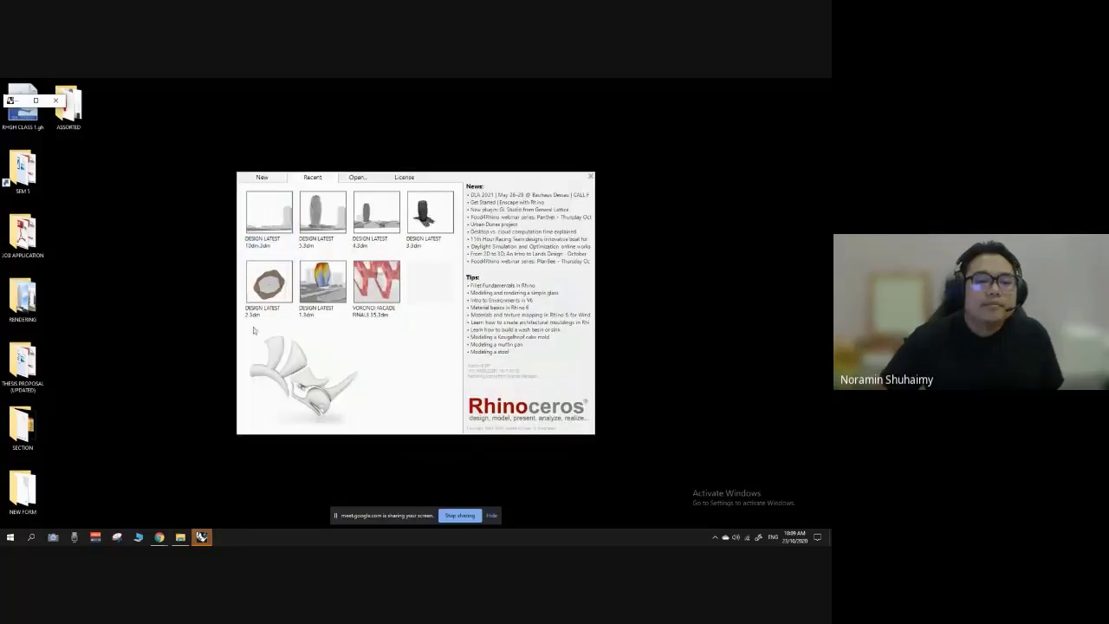
# Create a new Rhino document from the Large Objects - Meters template and fit its window to the left half of the screen.
pyautogui.click(261, 177)
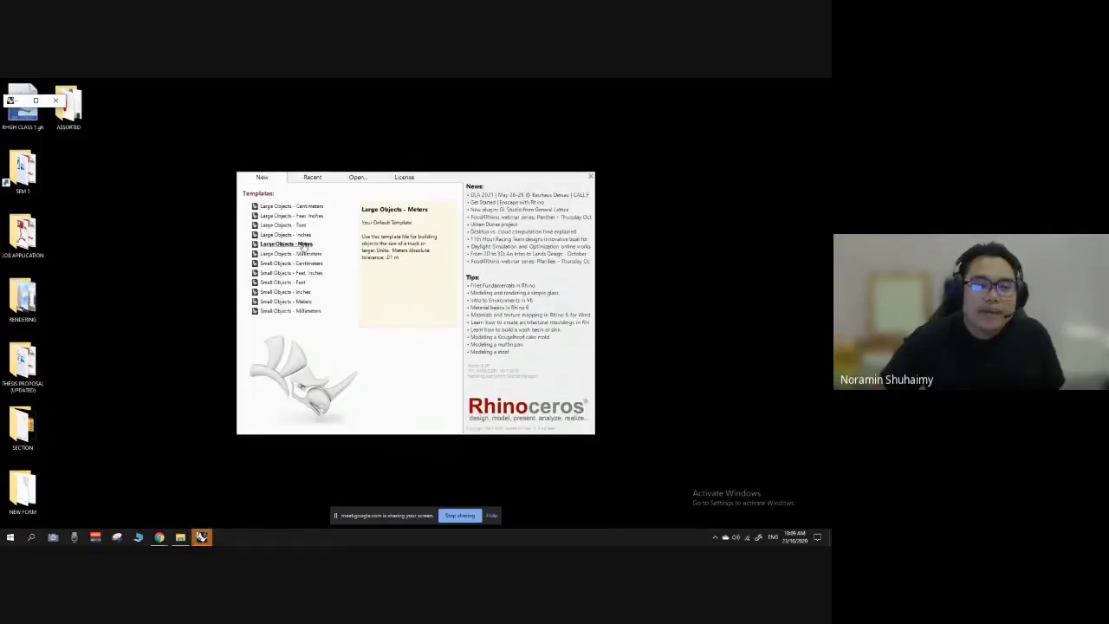
pyautogui.click(303, 245)
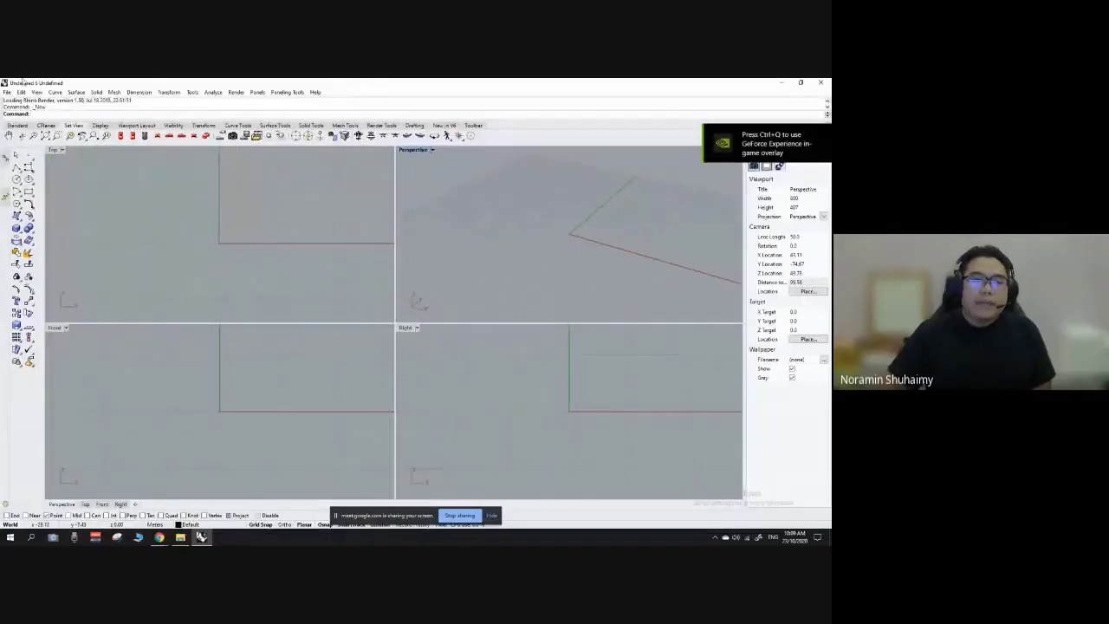
pyautogui.moveTo(321, 83); pyautogui.dragTo(1, 205)
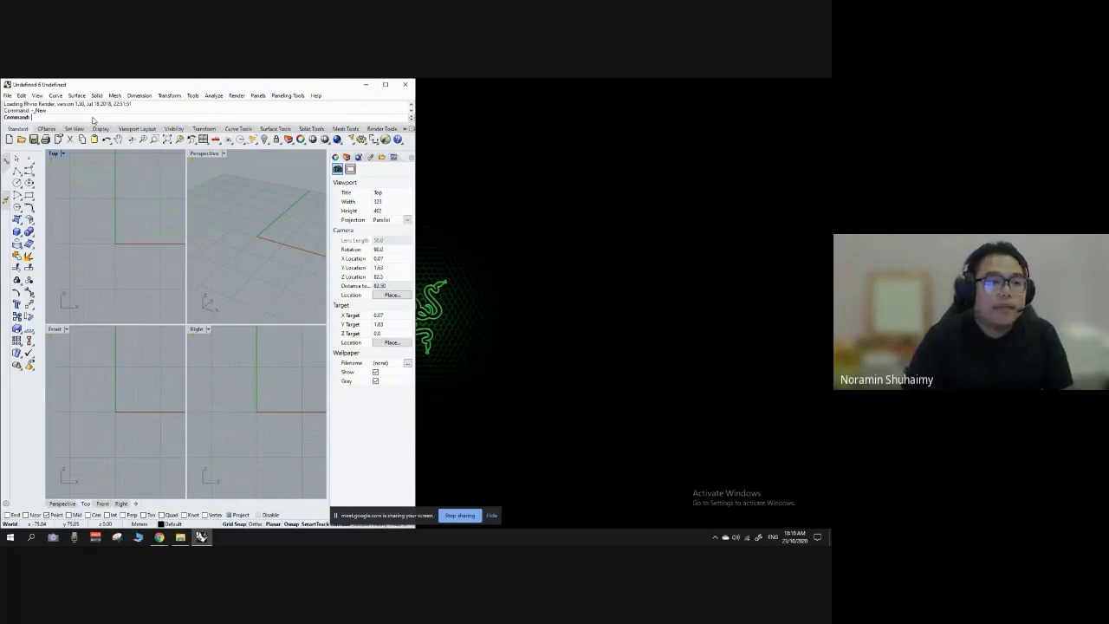
# Launch Grasshopper, dismissing its breakpoint message, and maximize Rhino's Perspective viewport.
pyautogui.write('Gras')
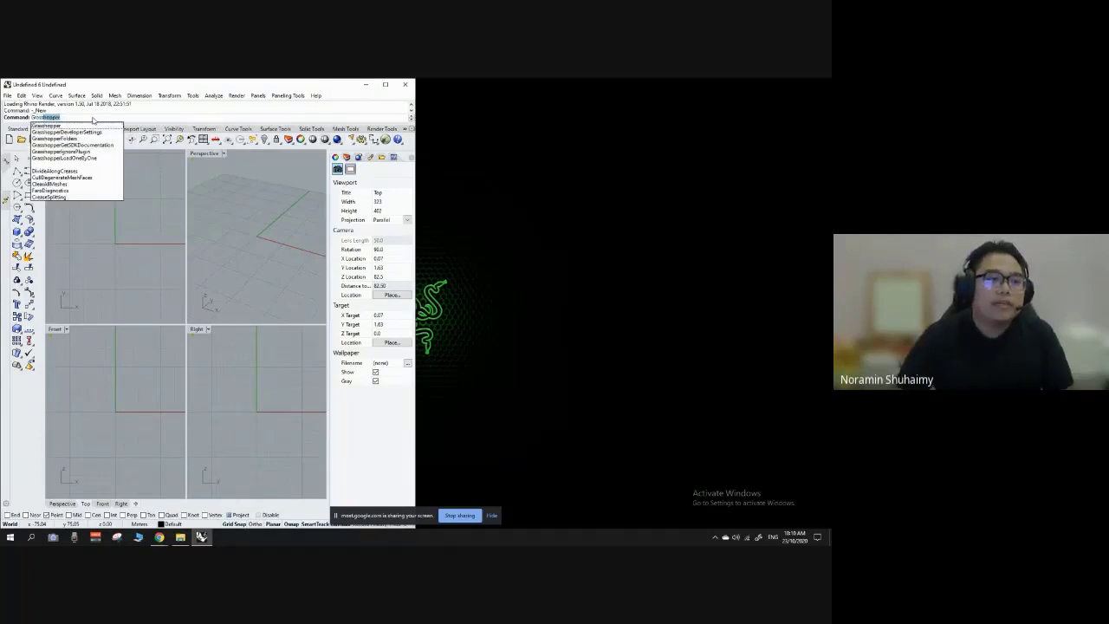
pyautogui.write('s')
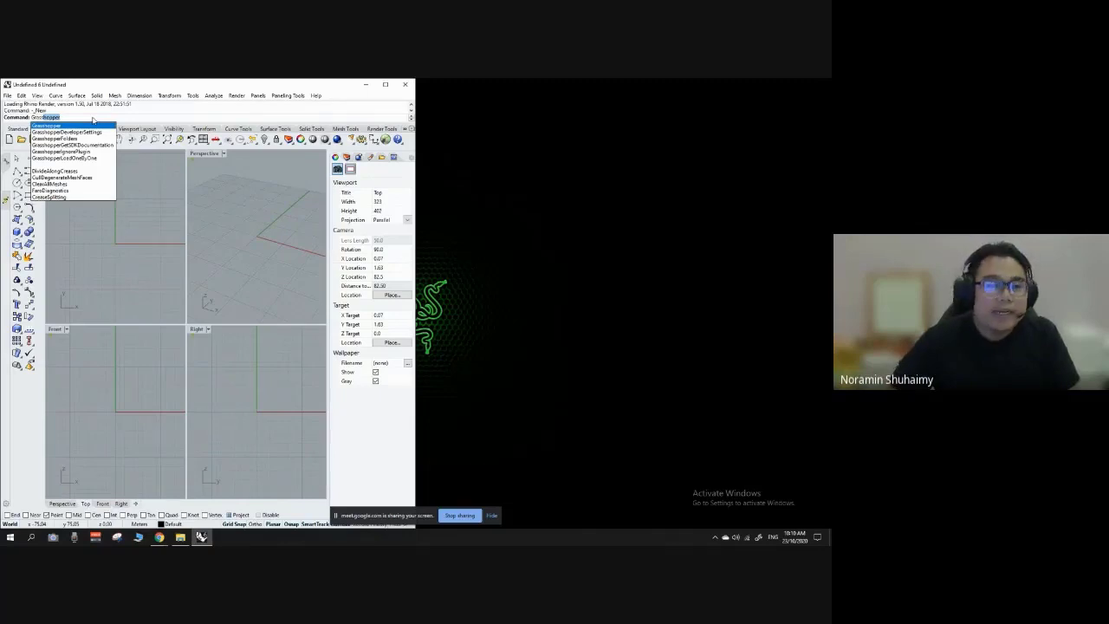
pyautogui.press('Return')
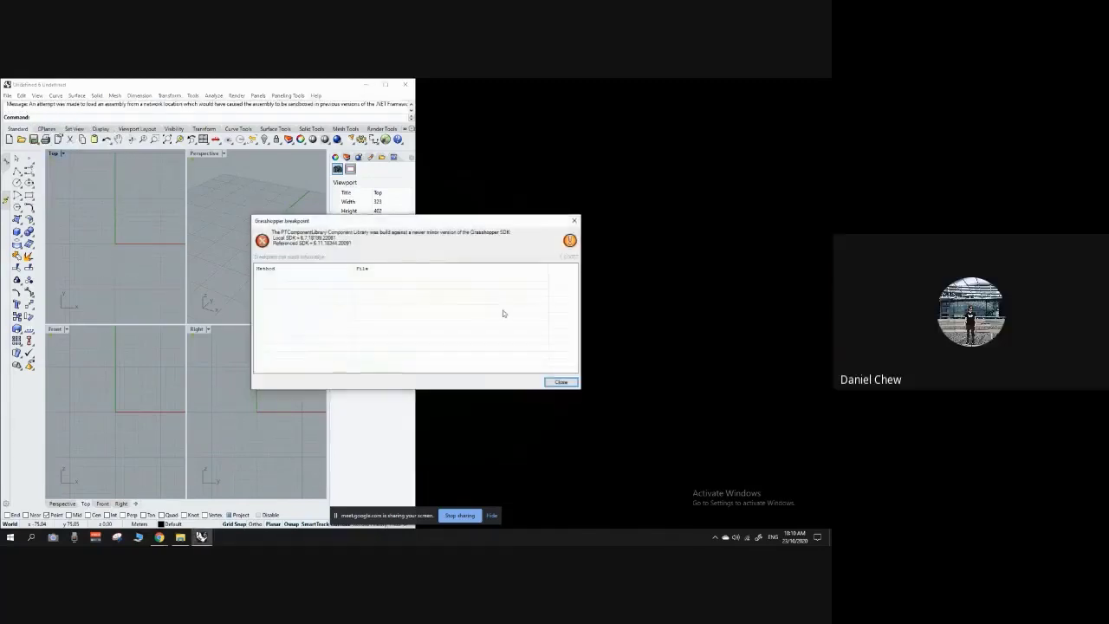
pyautogui.click(560, 381)
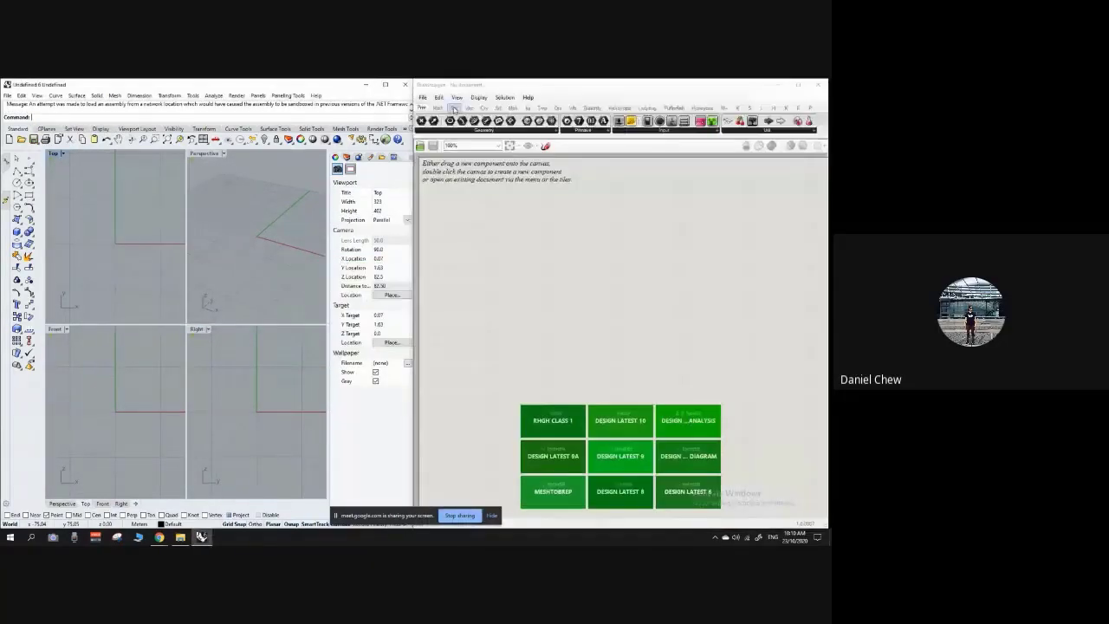
pyautogui.doubleClick(217, 155)
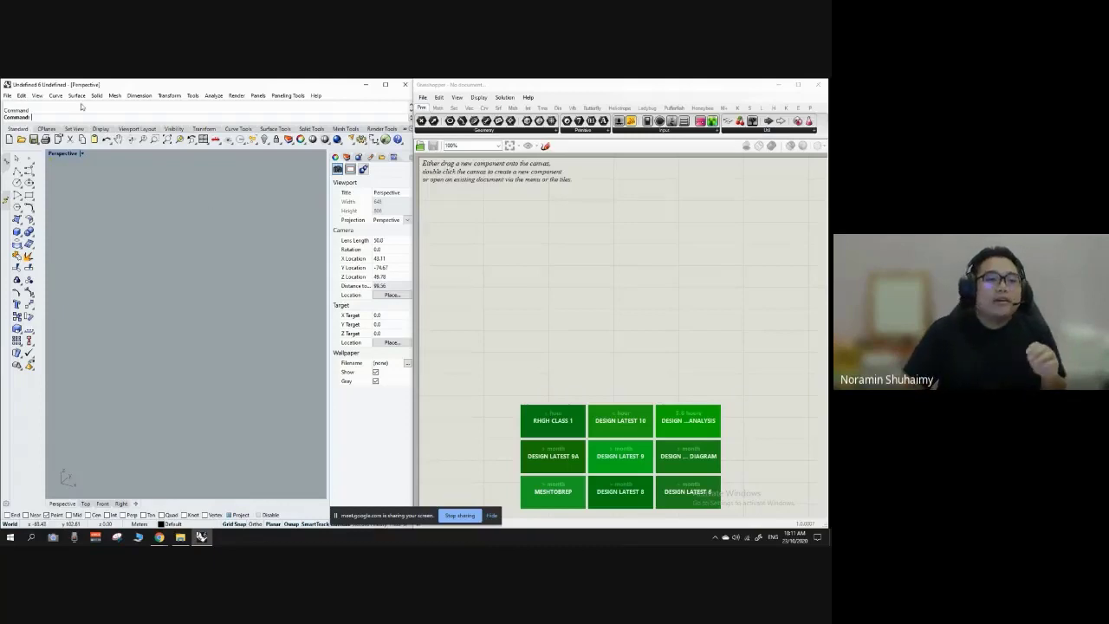
# Create a new, empty Grasshopper document.
pyautogui.click(479, 86)
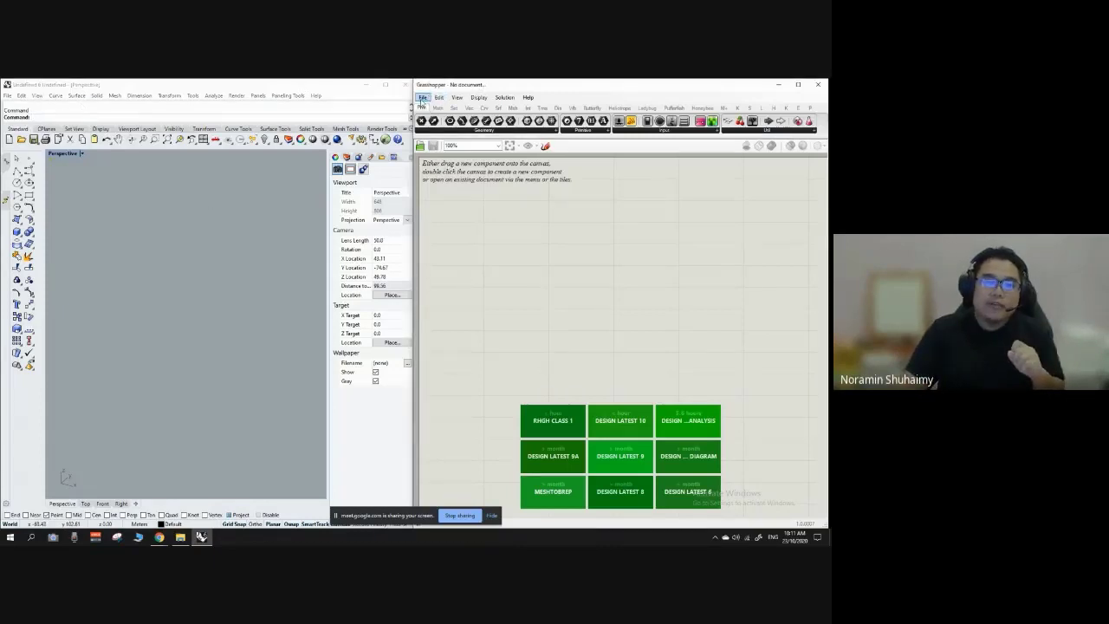
pyautogui.click(422, 98)
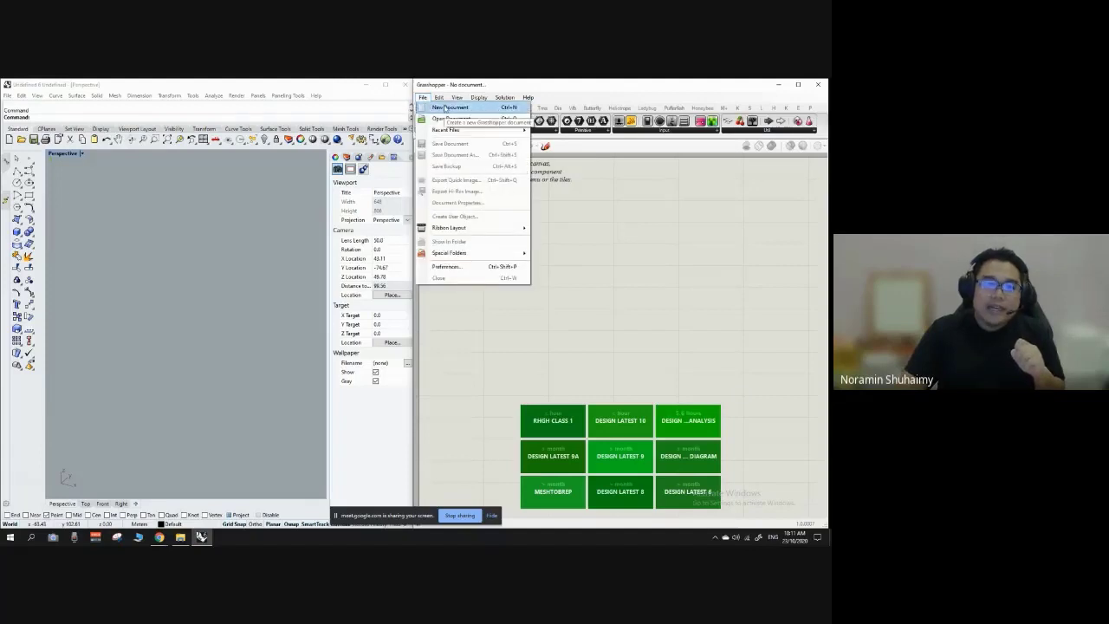
pyautogui.click(435, 109)
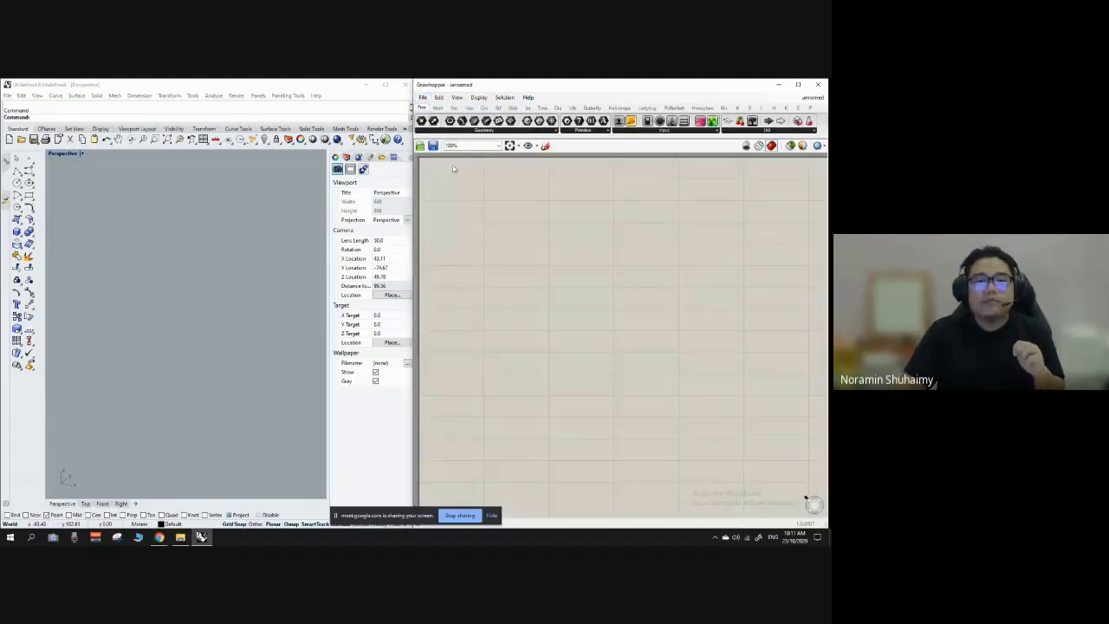
pyautogui.click(423, 98)
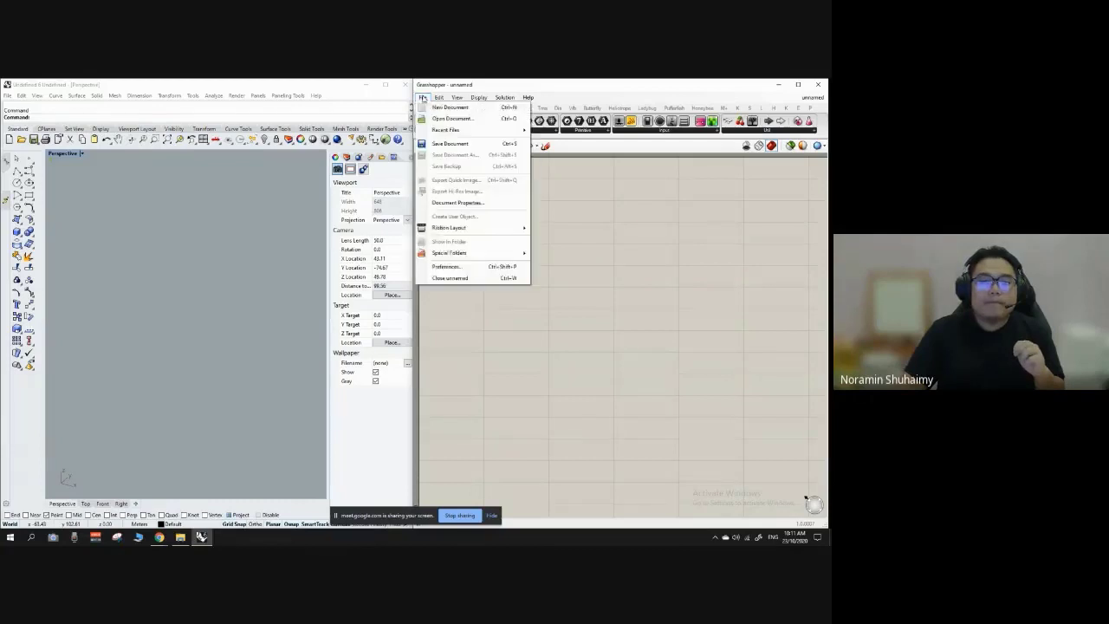
pyautogui.click(423, 98)
pyautogui.click(423, 98)
pyautogui.click(437, 107)
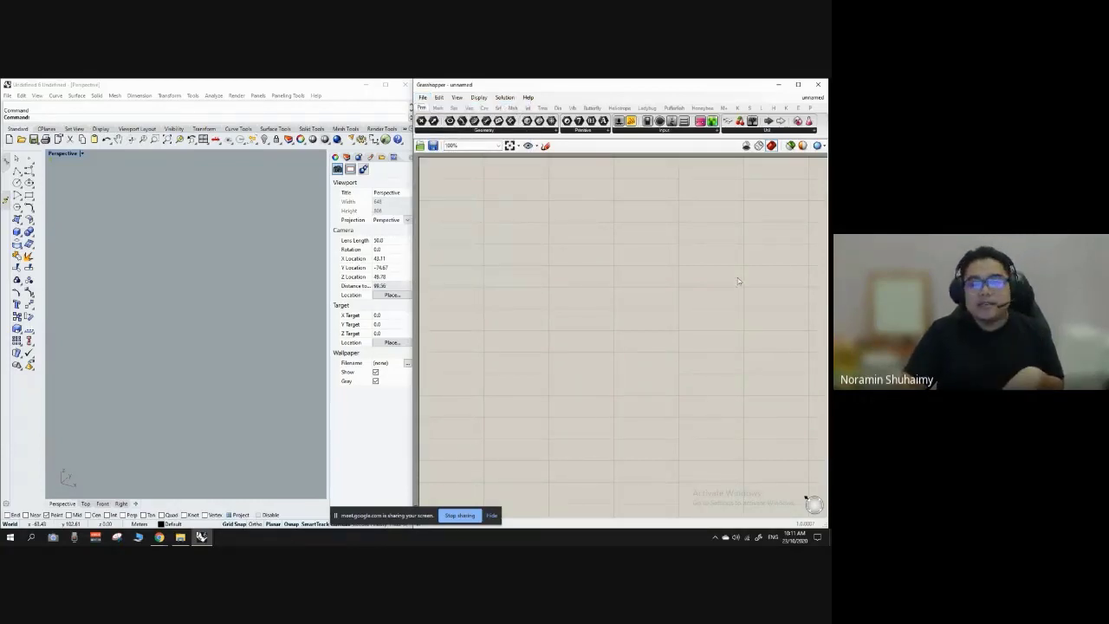
pyautogui.scroll(-3, 598, 343)
pyautogui.scroll(3, 606, 347)
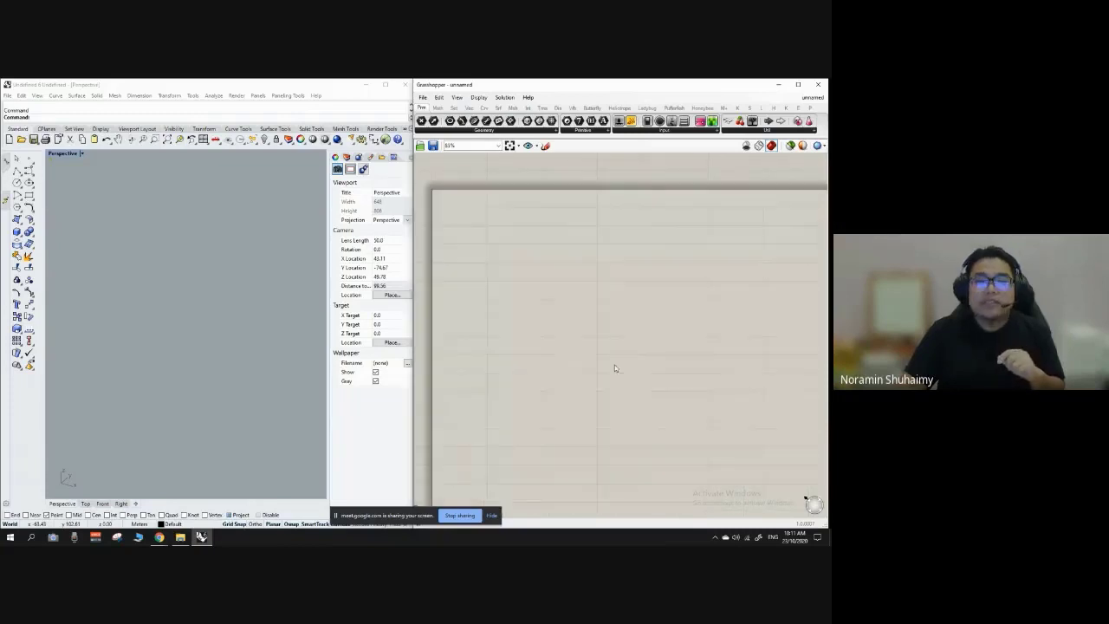
# Open the existing RHGH CLASS 1.gh definition from the Desktop.
pyautogui.click(423, 98)
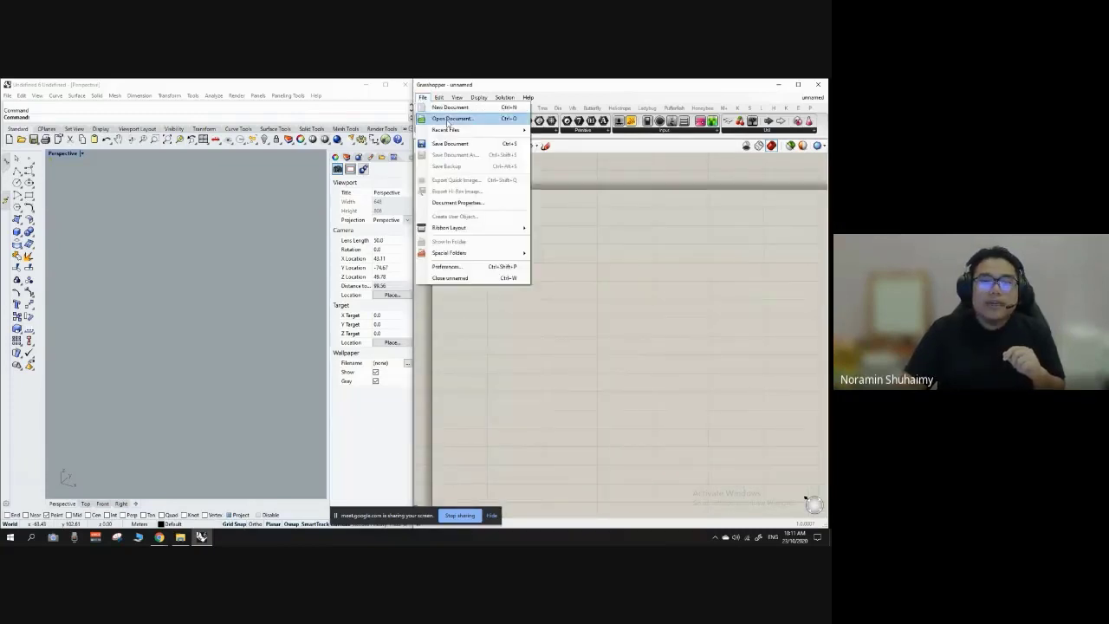
pyautogui.click(447, 121)
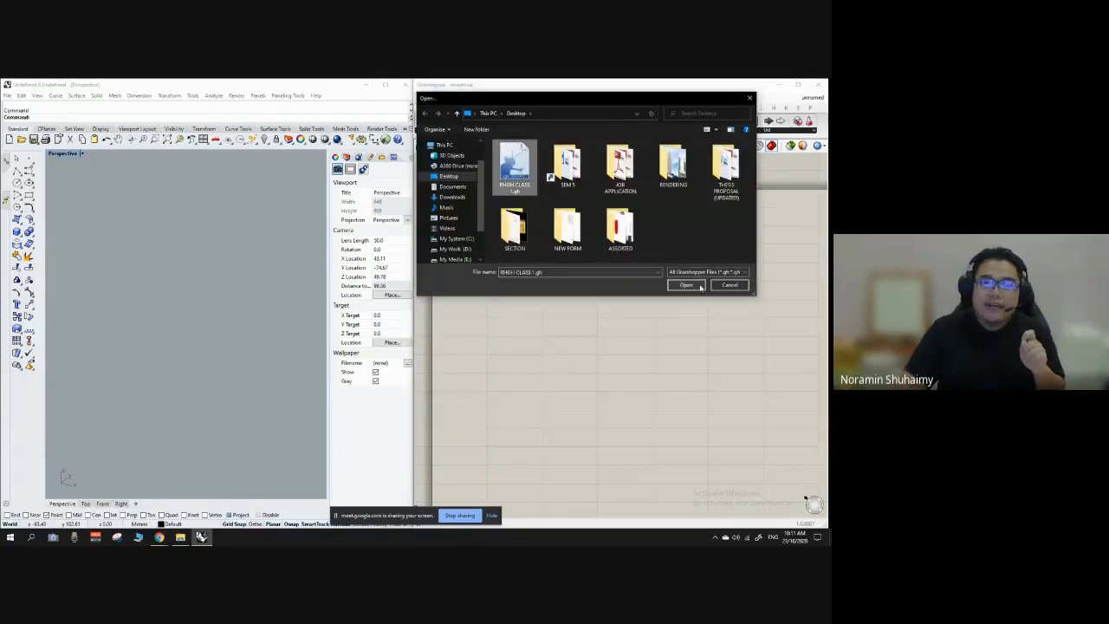
pyautogui.click(685, 285)
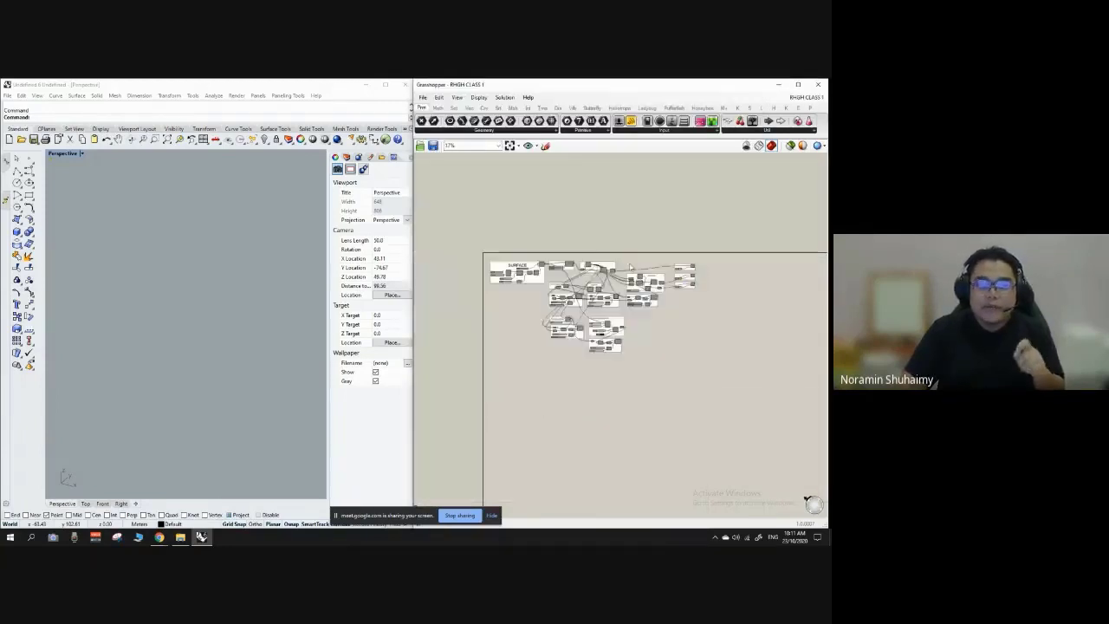
# Review the groups of the whole definition, from the SURFACE group to the value remap and attractor groups.
pyautogui.scroll(3, 497, 246)
pyautogui.scroll(-5, 468, 239)
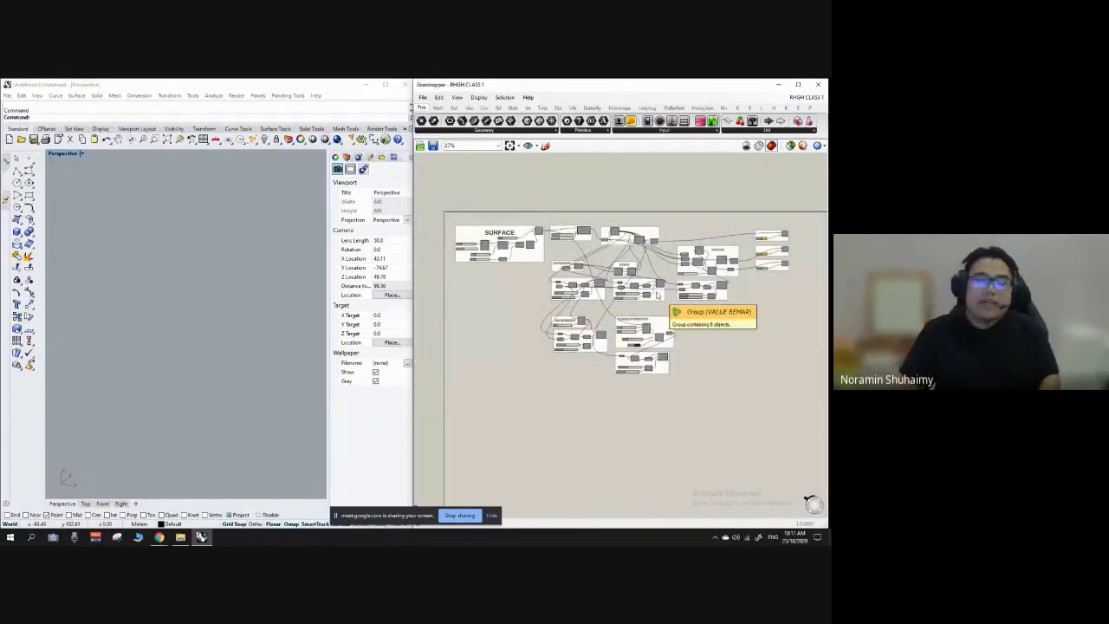
pyautogui.scroll(3, 528, 252)
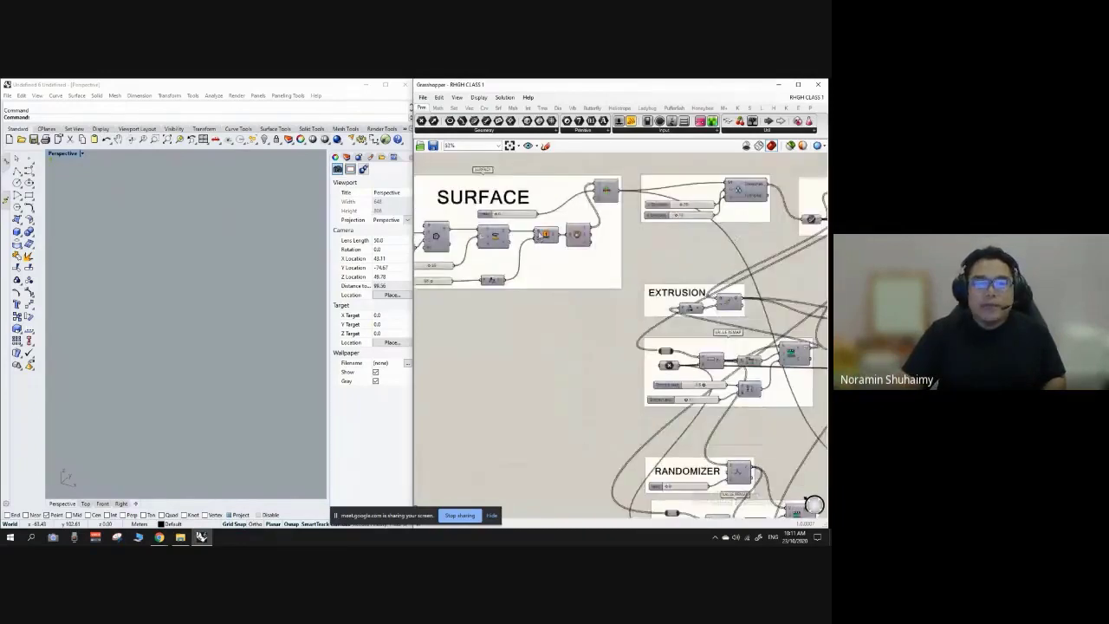
pyautogui.scroll(-5, 539, 234)
pyautogui.scroll(2, 535, 224)
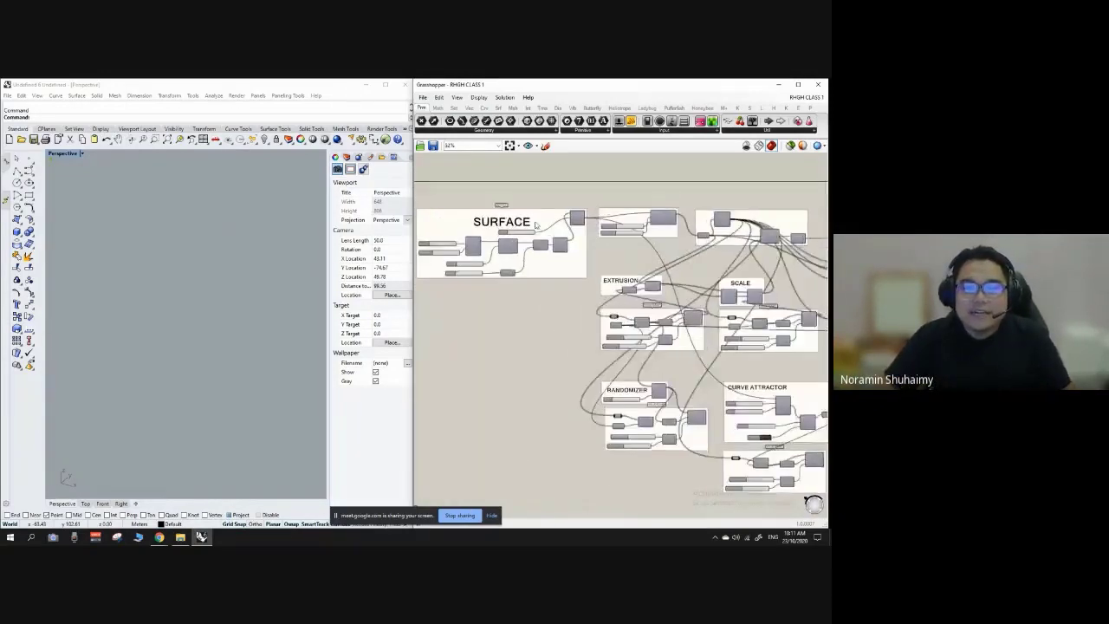
pyautogui.scroll(1, 535, 224)
pyautogui.scroll(-4, 535, 224)
pyautogui.moveTo(445, 209); pyautogui.dragTo(779, 387)
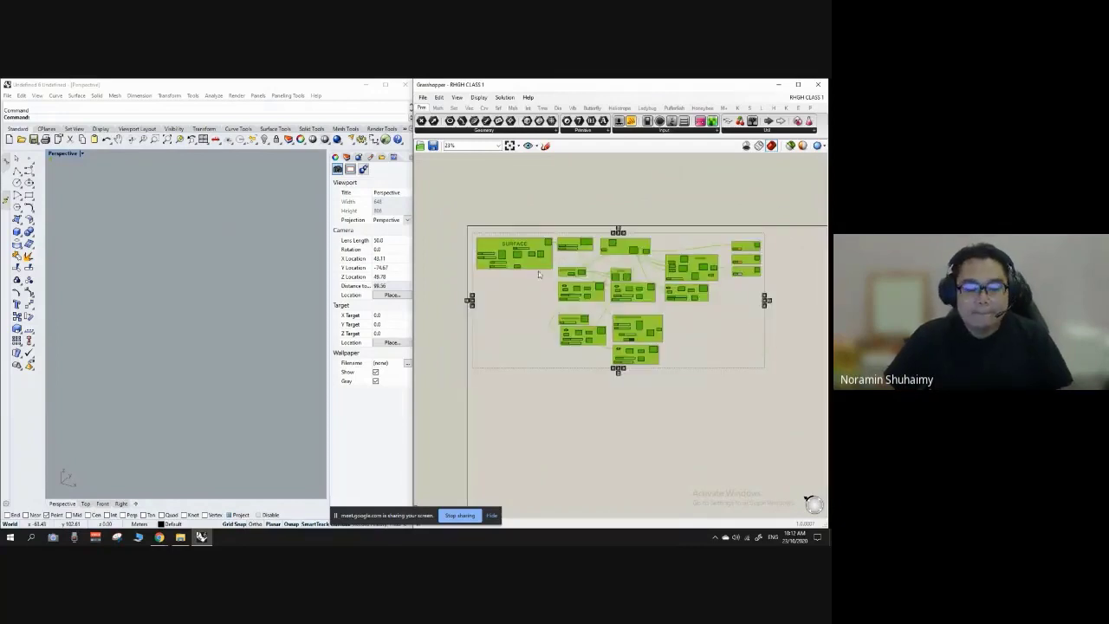
pyautogui.click(529, 416)
pyautogui.scroll(3, 516, 271)
pyautogui.scroll(-1, 572, 301)
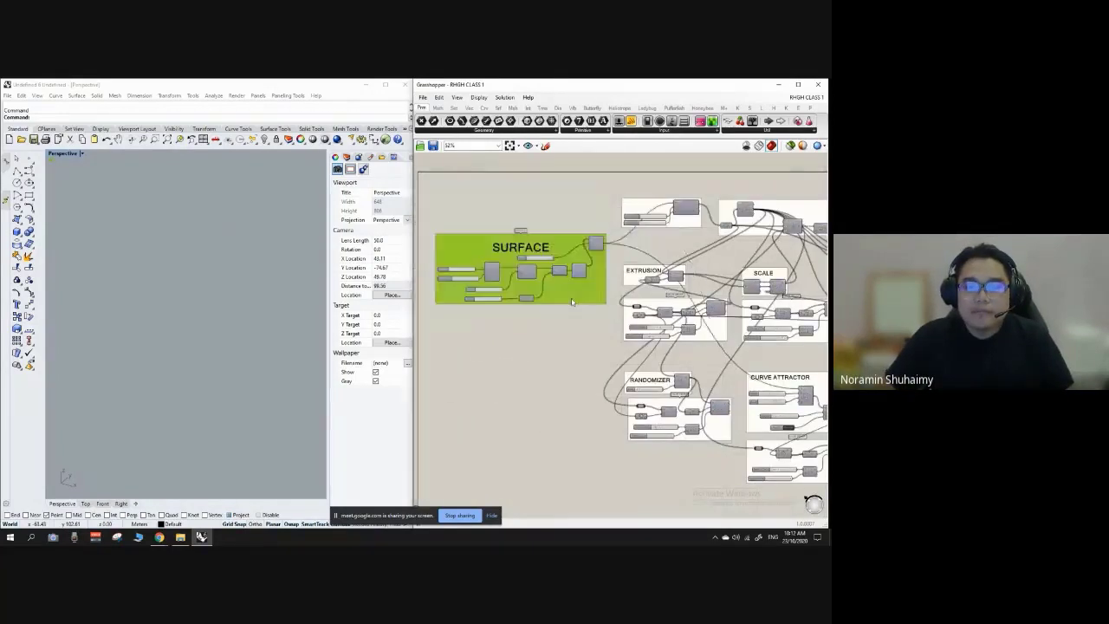
# Move the SURFACE group down to an empty area of the canvas, away from the groups above it.
pyautogui.moveTo(572, 302); pyautogui.dragTo(563, 439)
pyautogui.scroll(3, 544, 408)
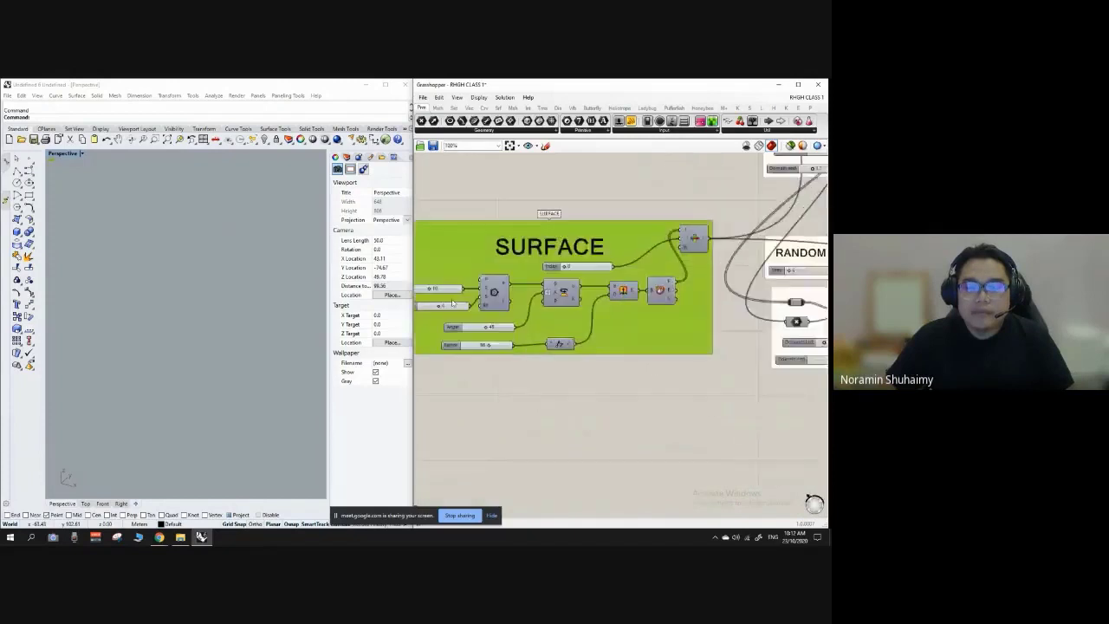
pyautogui.moveTo(451, 302); pyautogui.dragTo(531, 244, button='right')
pyautogui.scroll(-2, 545, 423)
pyautogui.scroll(2, 545, 424)
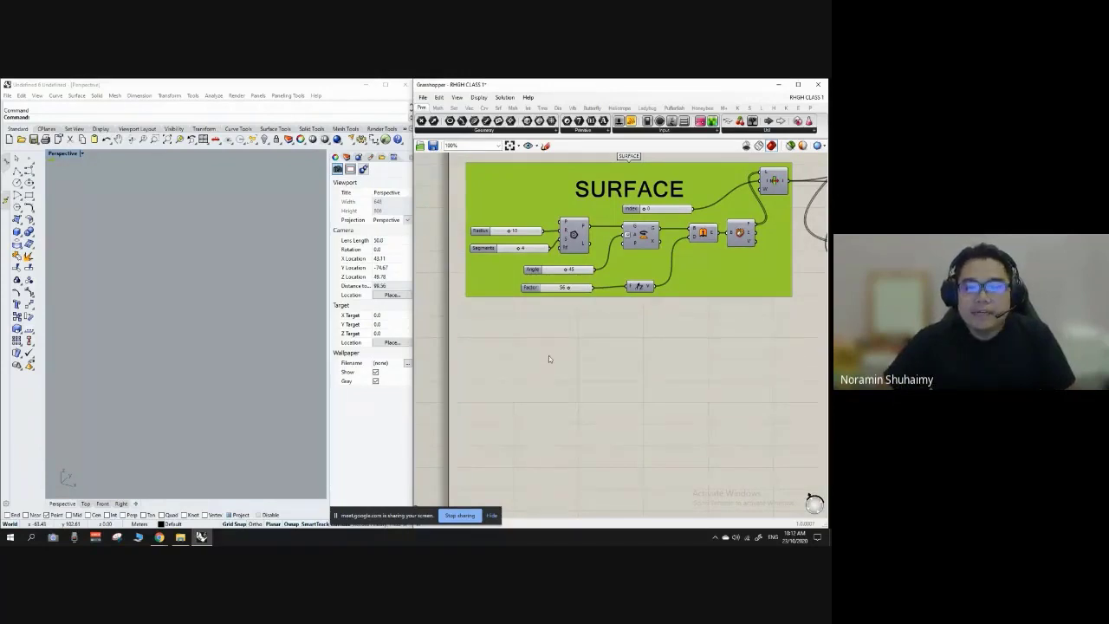
# Add a Polygon component and position it in the empty space below the SURFACE group.
pyautogui.doubleClick(548, 355)
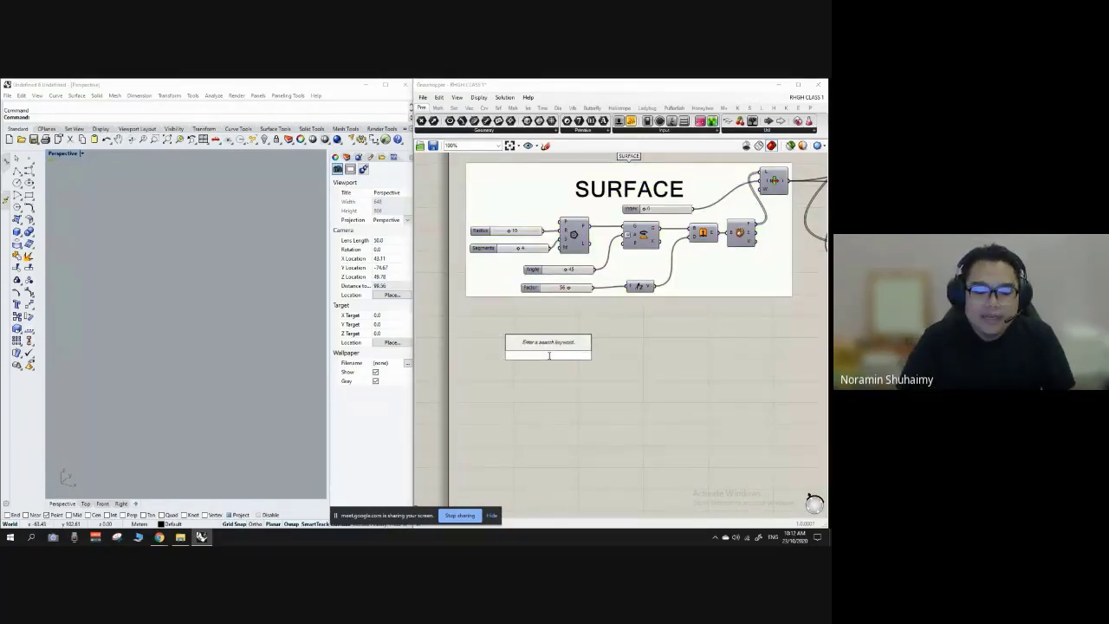
pyautogui.write('polygon')
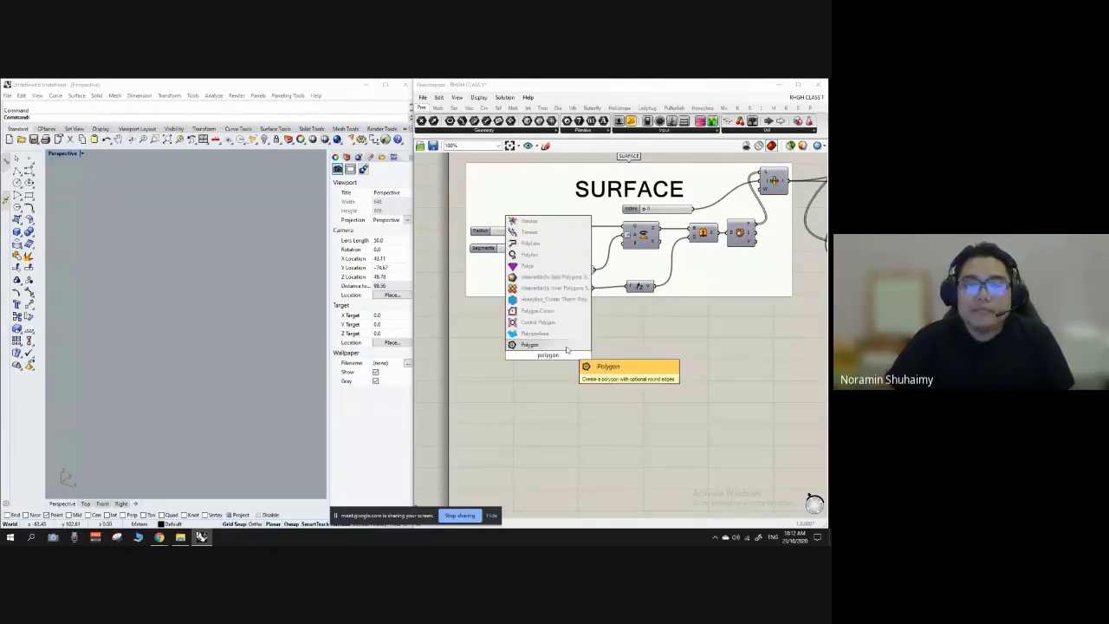
pyautogui.click(566, 348)
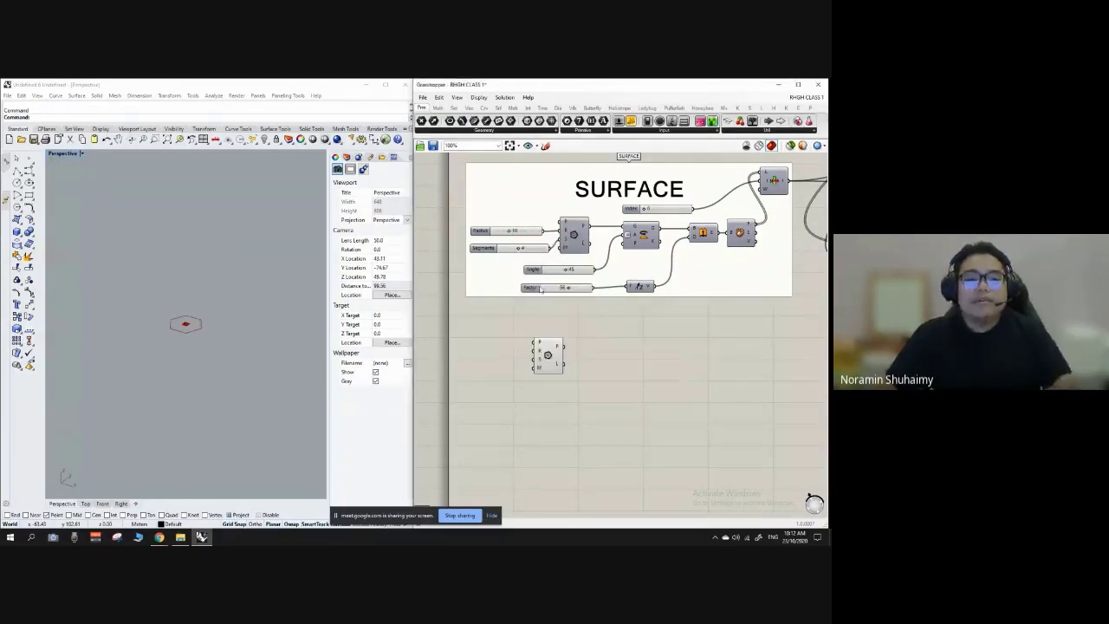
pyautogui.moveTo(555, 356); pyautogui.dragTo(579, 369)
pyautogui.click(627, 358)
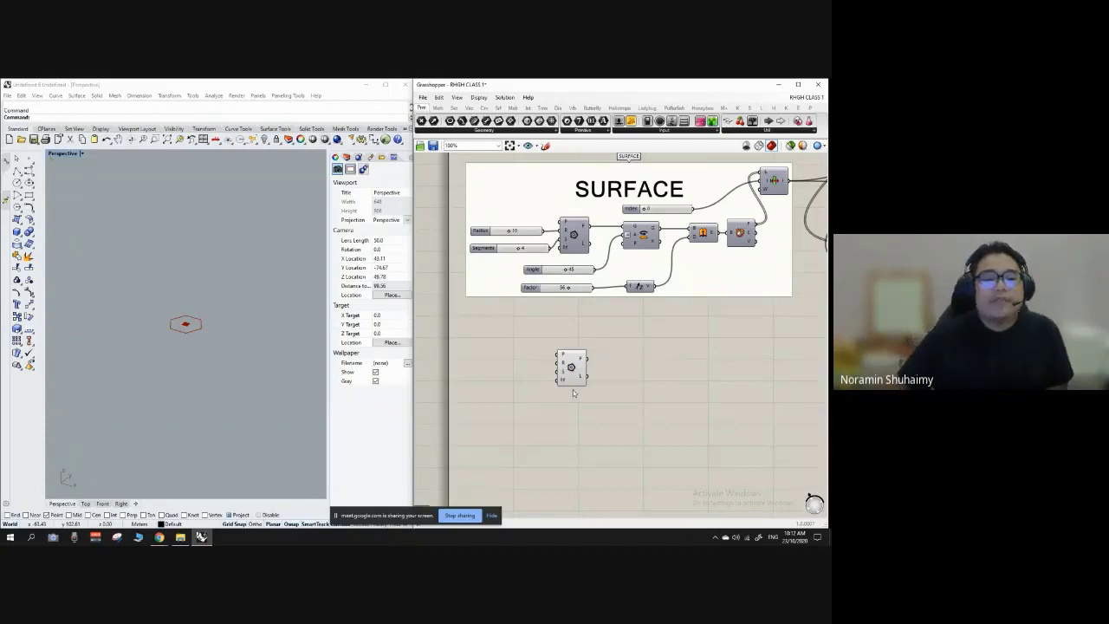
# Examine the default polygon in the Perspective viewport and the inputs of the new Polygon component, including its fillet radius.
pyautogui.scroll(2, 551, 359)
pyautogui.moveTo(178, 291)
pyautogui.mouseDown(button='right')
pyautogui.moveTo(176, 319)
pyautogui.moveTo(166, 310)
pyautogui.mouseUp(button='right')
pyautogui.scroll(10, 173, 318)
pyautogui.scroll(-4, 167, 311)
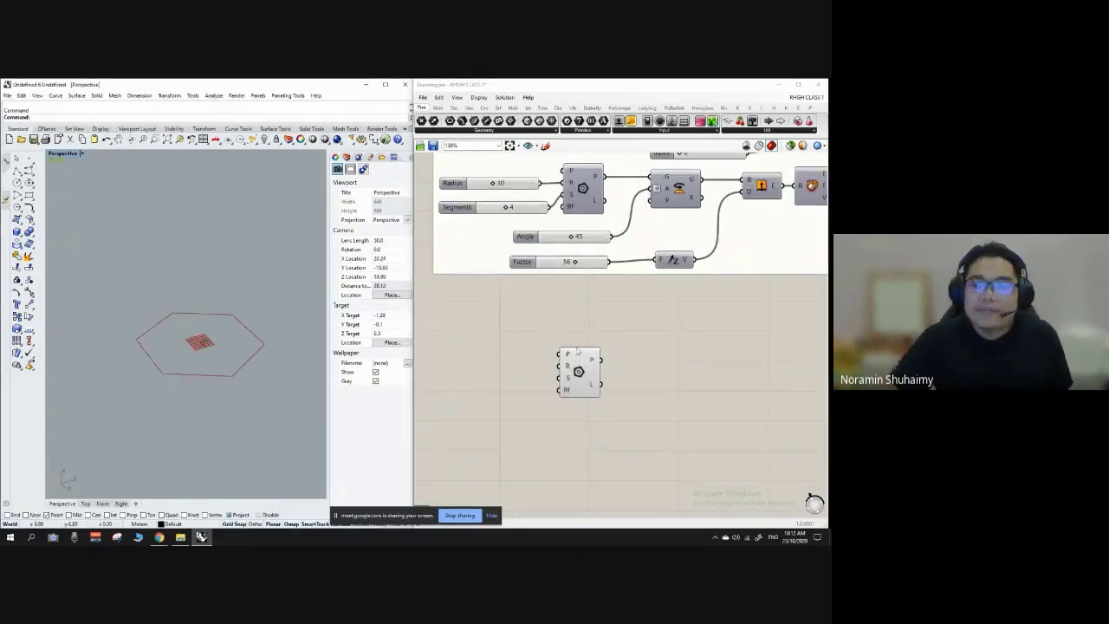
pyautogui.scroll(-1, 578, 352)
pyautogui.scroll(-1, 464, 262)
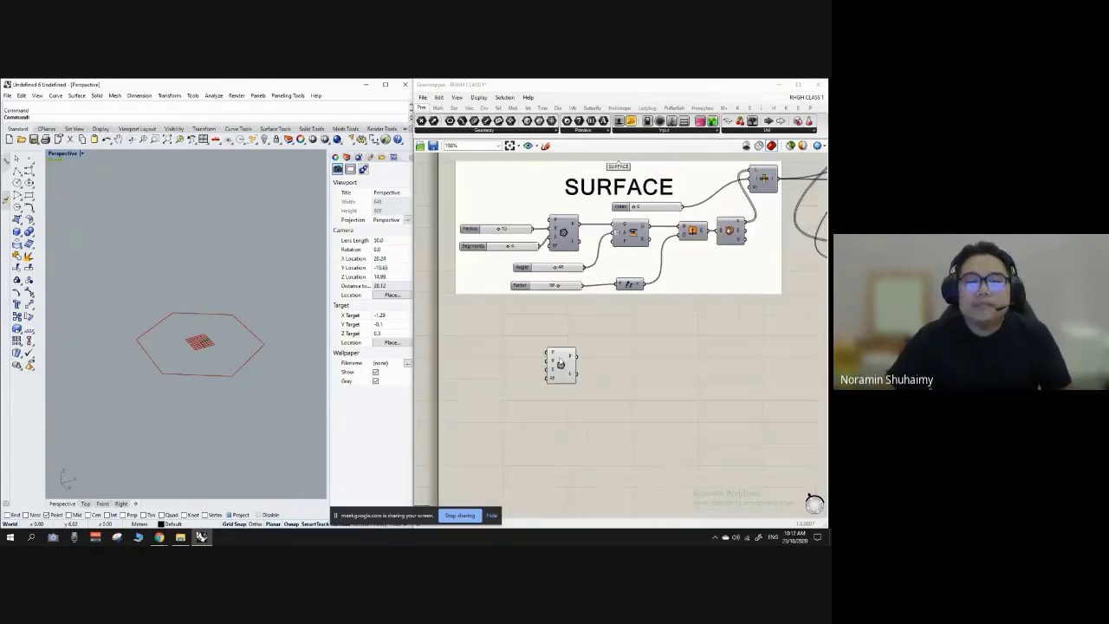
pyautogui.click(563, 362)
pyautogui.scroll(3, 563, 364)
pyautogui.scroll(1, 536, 339)
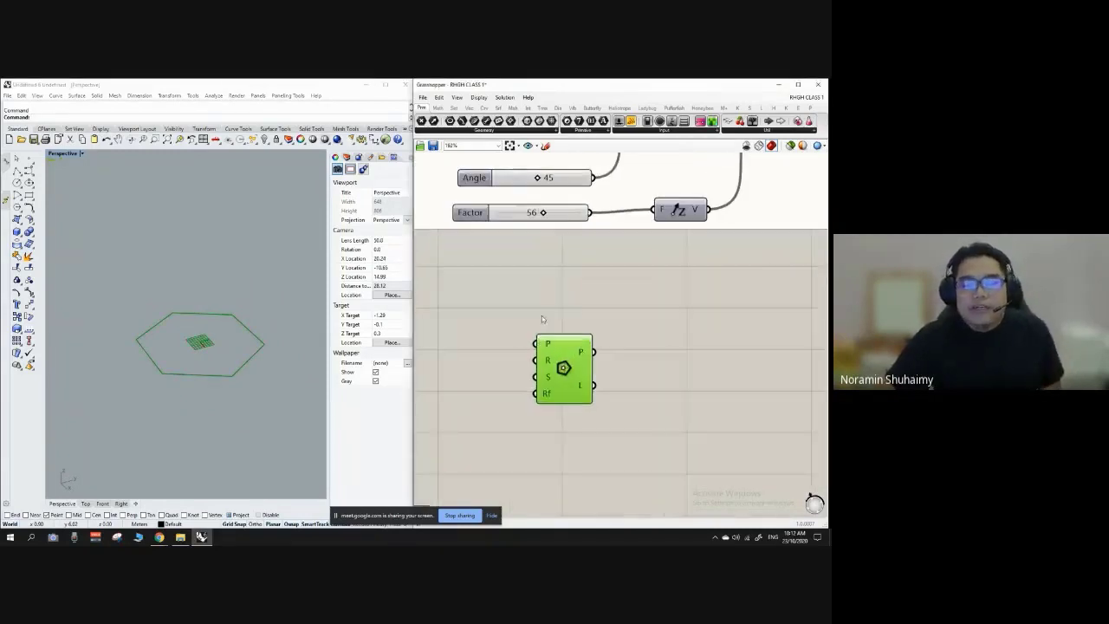
pyautogui.click(544, 313)
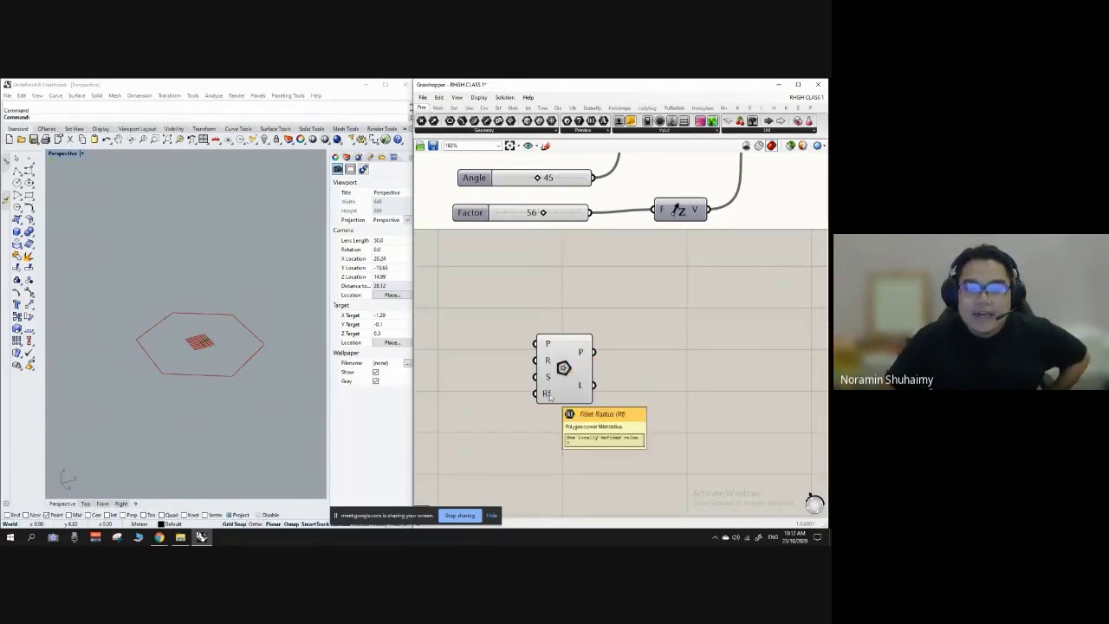
pyautogui.scroll(2, 552, 354)
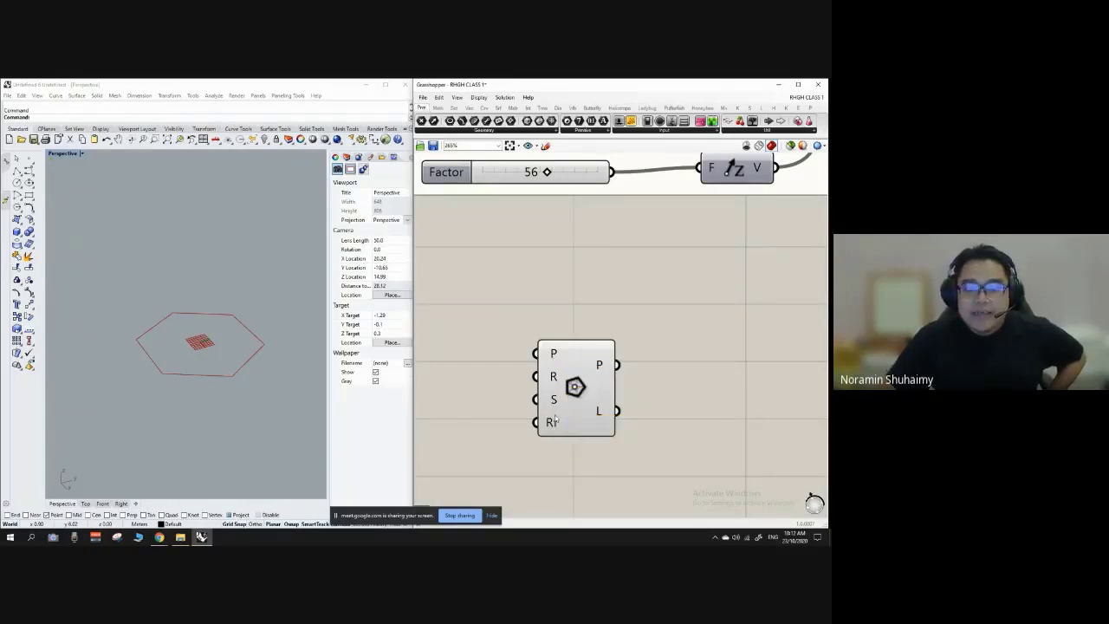
pyautogui.scroll(-5, 598, 364)
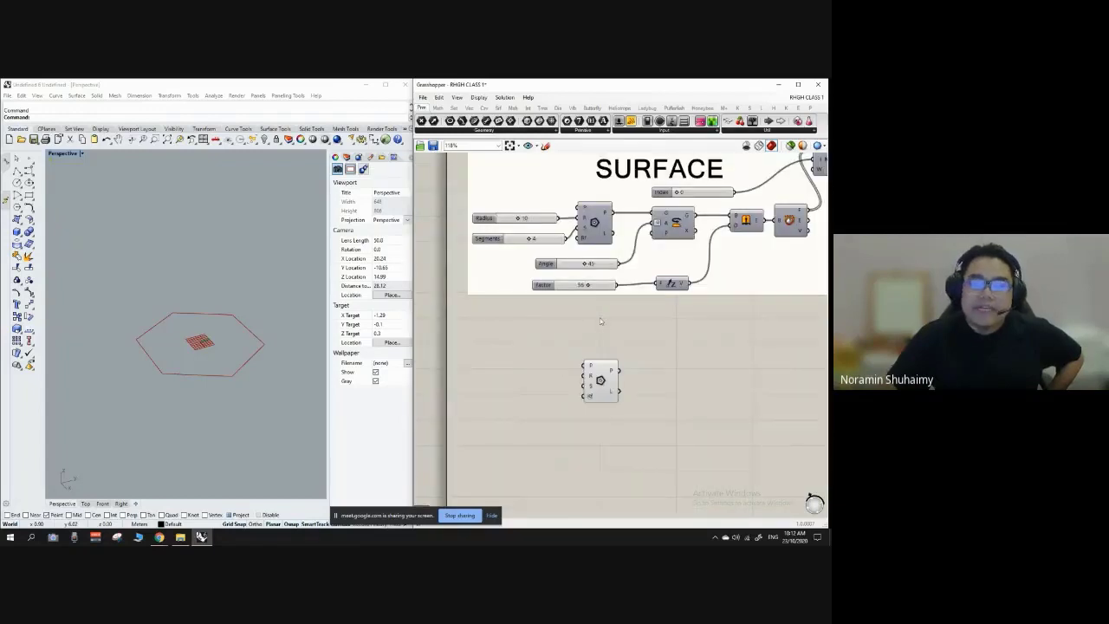
pyautogui.scroll(3, 559, 368)
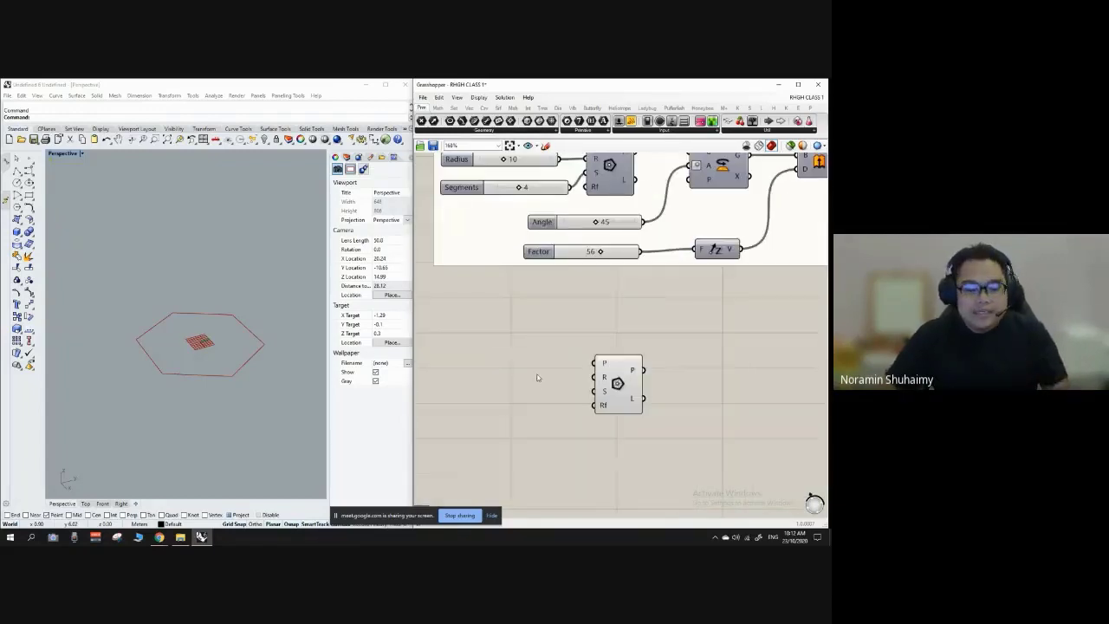
# Add a number slider with the value 10 beside the inputs of the new Polygon component.
pyautogui.scroll(-2, 553, 352)
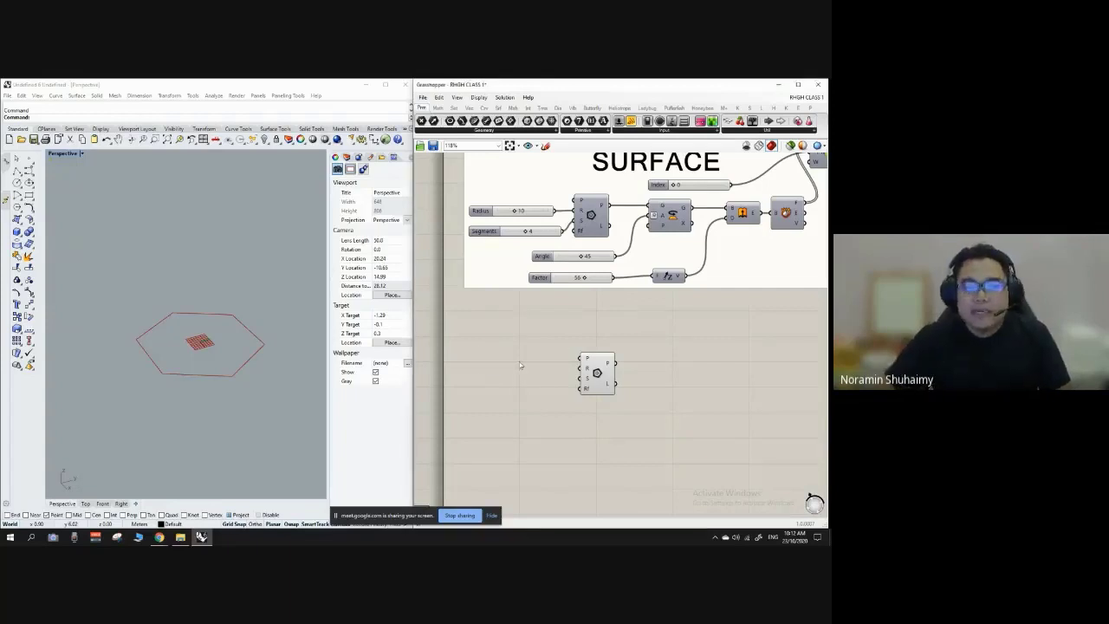
pyautogui.doubleClick(520, 366)
pyautogui.write('10')
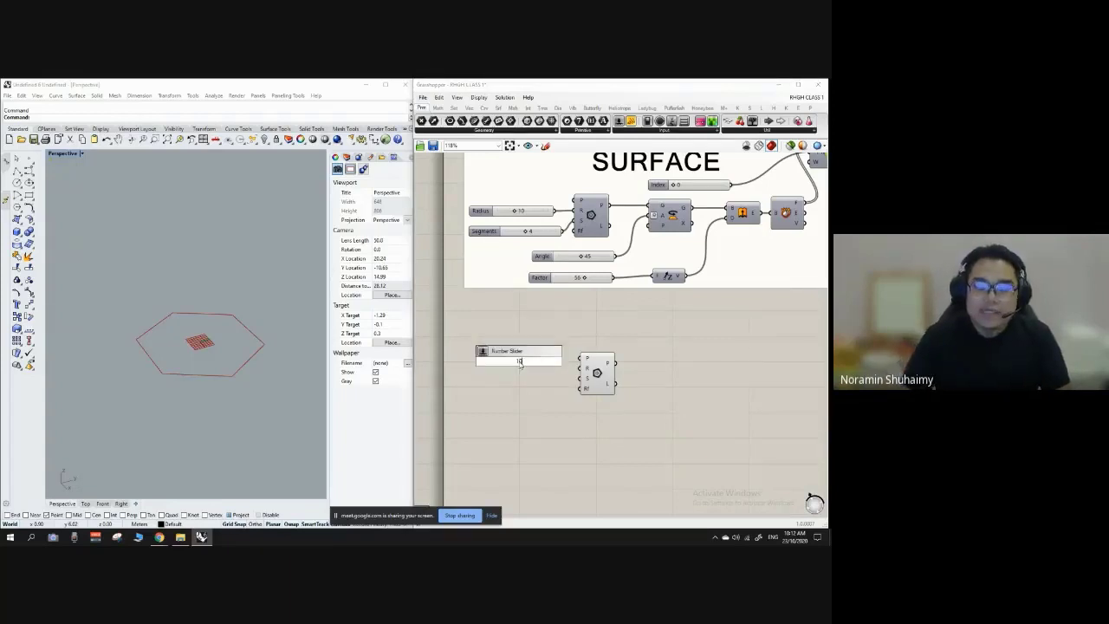
pyautogui.press('Return')
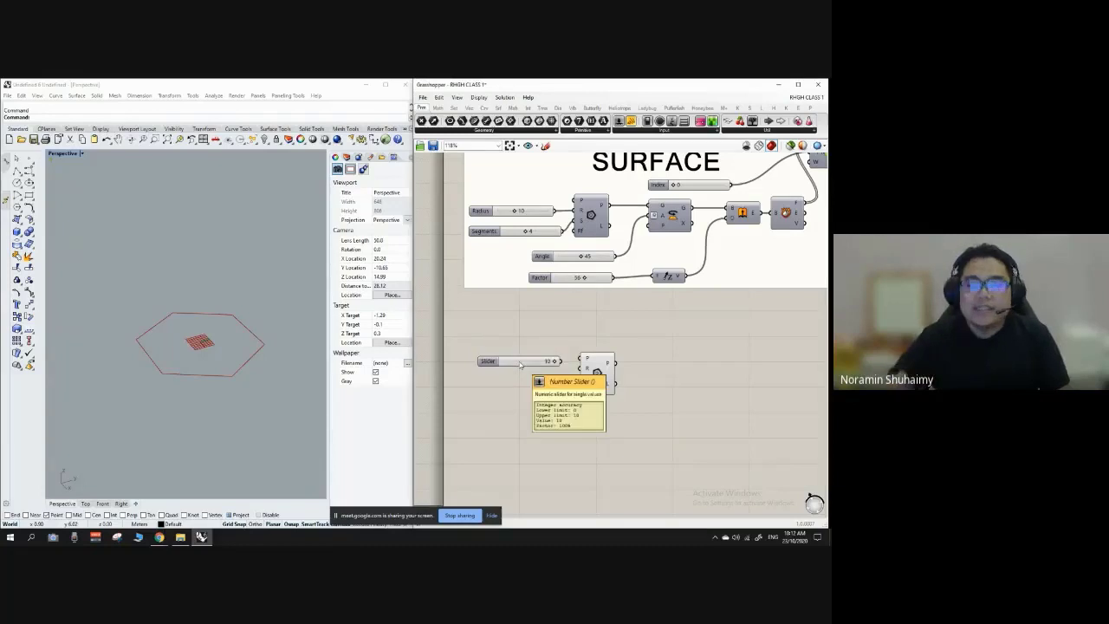
# Connect the 10 slider to the new Polygon's Radius input and align the component with the slider.
pyautogui.scroll(1, 583, 353)
pyautogui.scroll(2, 583, 353)
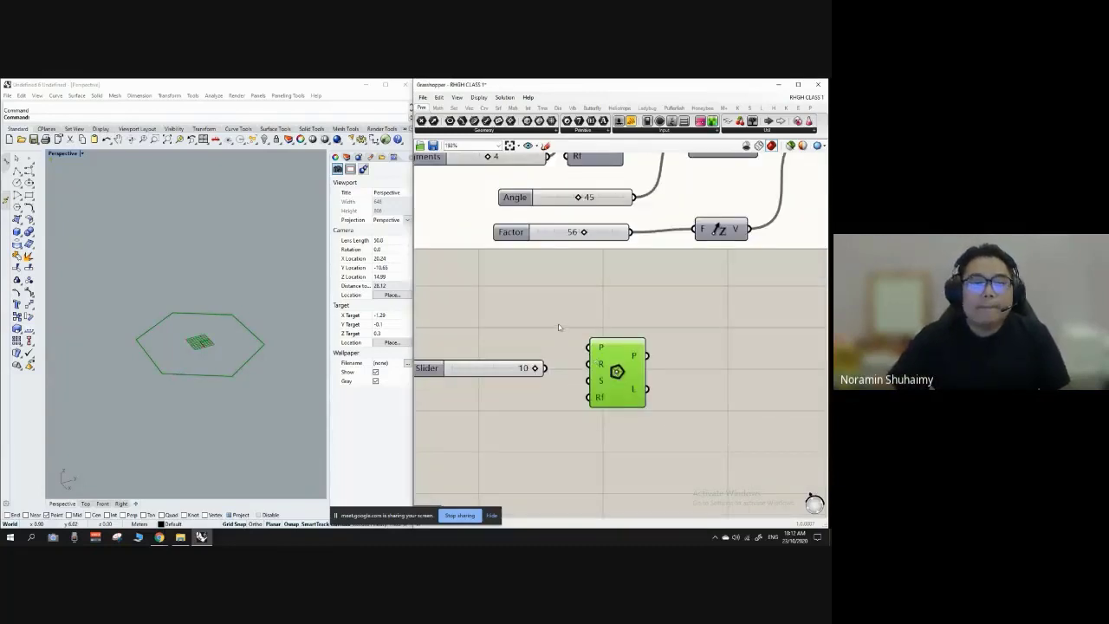
pyautogui.scroll(1, 550, 381)
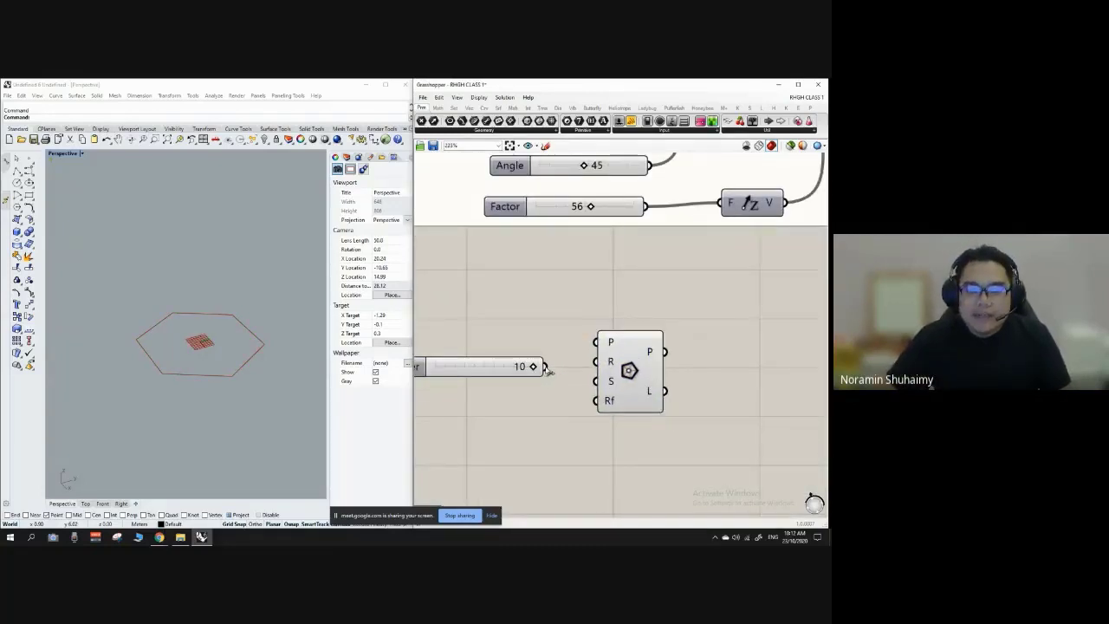
pyautogui.click(481, 357)
pyautogui.scroll(3, 548, 355)
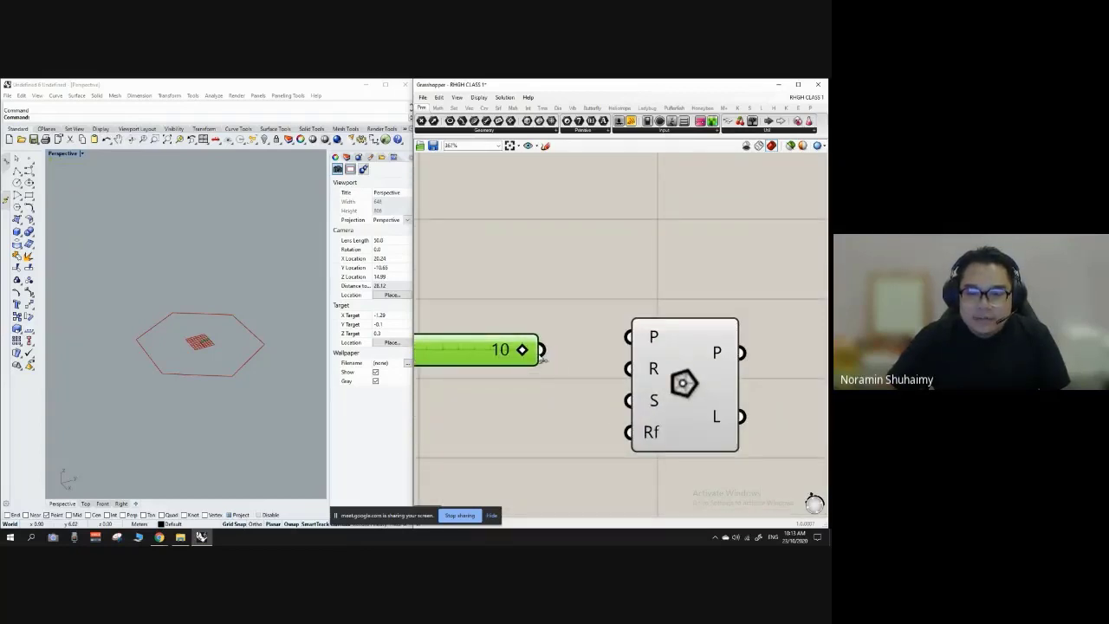
pyautogui.moveTo(542, 350); pyautogui.dragTo(671, 354)
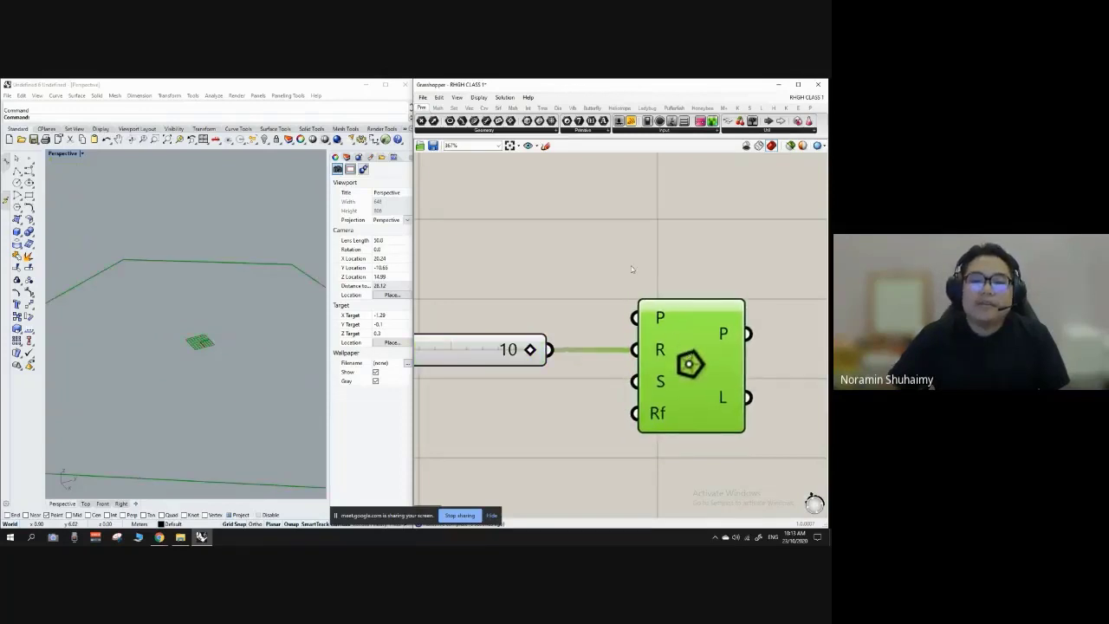
pyautogui.click(617, 275)
# Examine the enlarged polygon in the Perspective viewport from an angle and from above, with its component highlighted.
pyautogui.scroll(-8, 227, 301)
pyautogui.moveTo(203, 309); pyautogui.dragTo(230, 317, button='right')
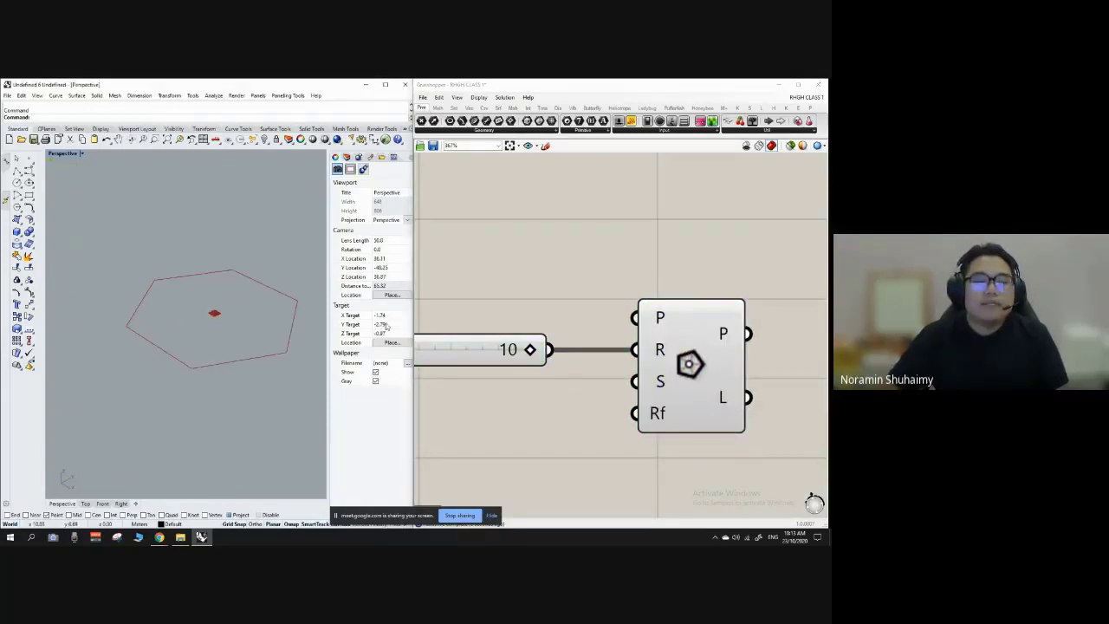
pyautogui.scroll(-3, 555, 286)
pyautogui.scroll(1, 633, 331)
pyautogui.click(642, 336)
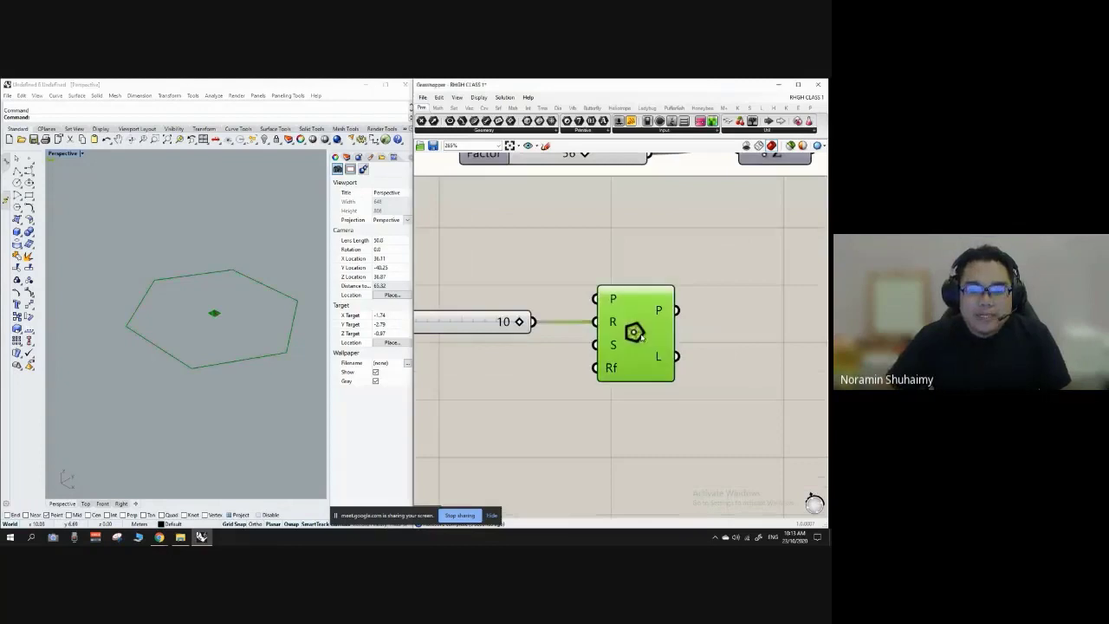
pyautogui.click(701, 331)
pyautogui.click(650, 336)
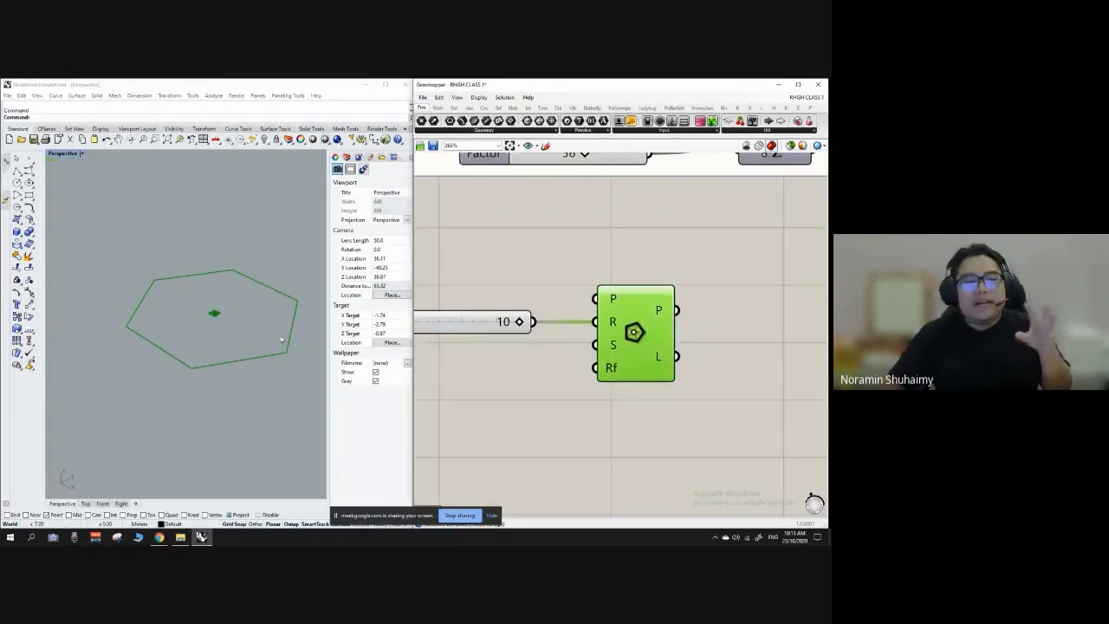
pyautogui.click(258, 293)
pyautogui.moveTo(258, 293); pyautogui.dragTo(206, 334, button='right')
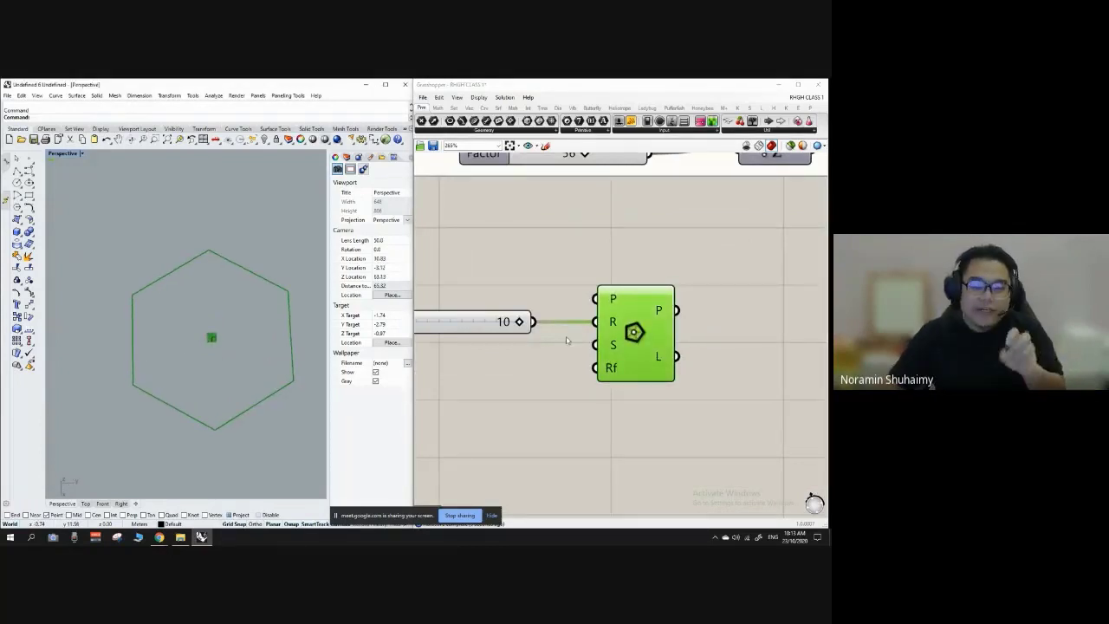
# Compare the new Polygon with the one in the SURFACE group, checking its Segments input and the slider feeding it.
pyautogui.scroll(-3, 579, 333)
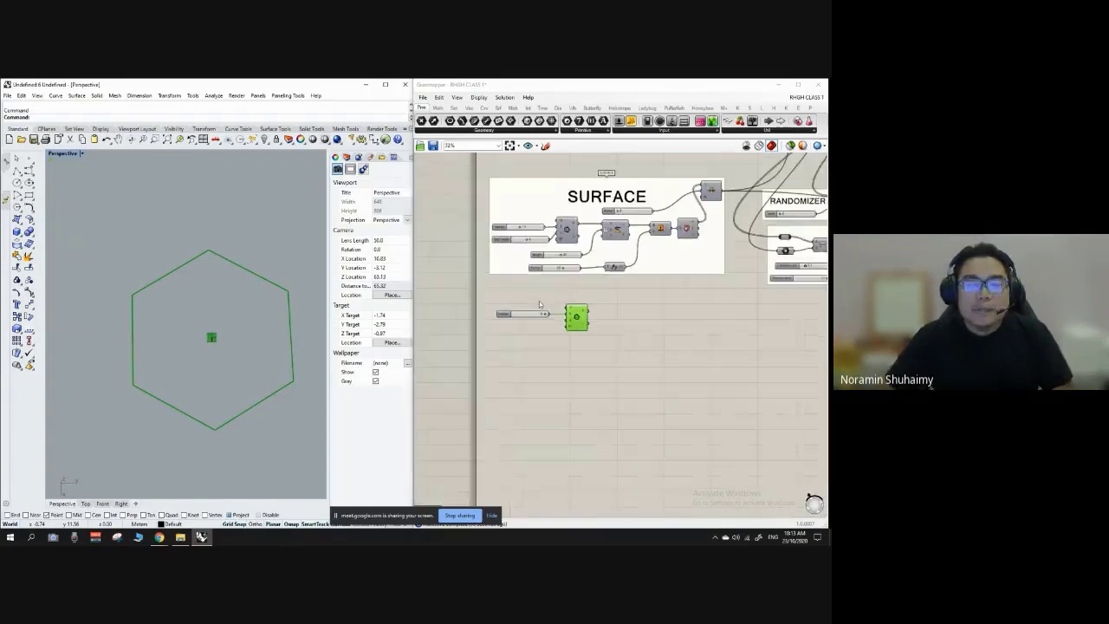
pyautogui.scroll(-2, 539, 301)
pyautogui.scroll(4, 547, 294)
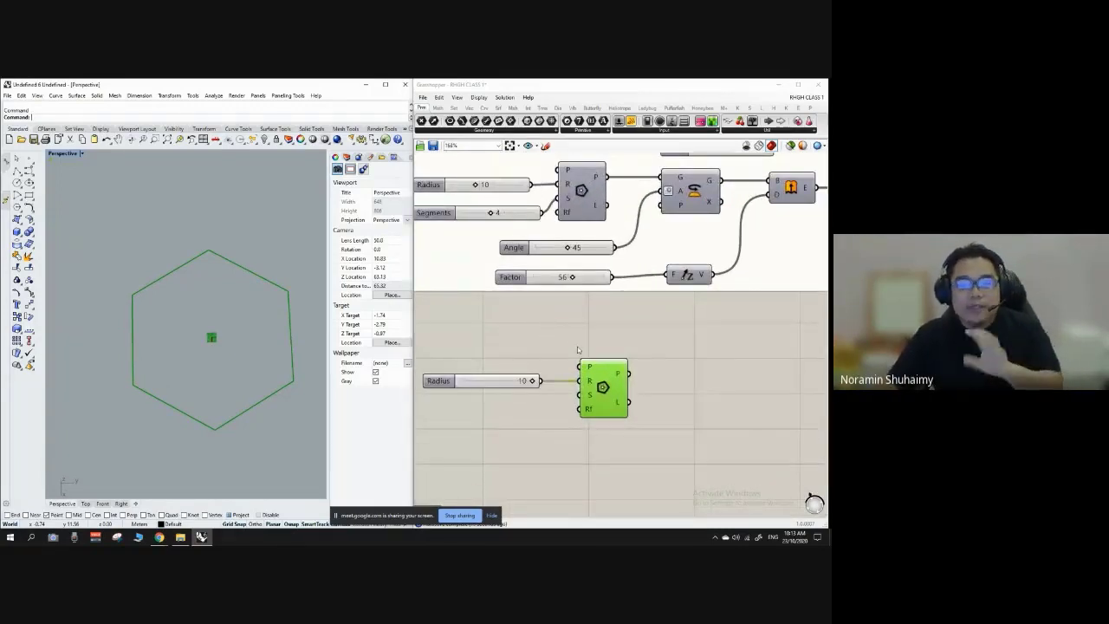
pyautogui.scroll(-3, 567, 355)
pyautogui.scroll(2, 562, 277)
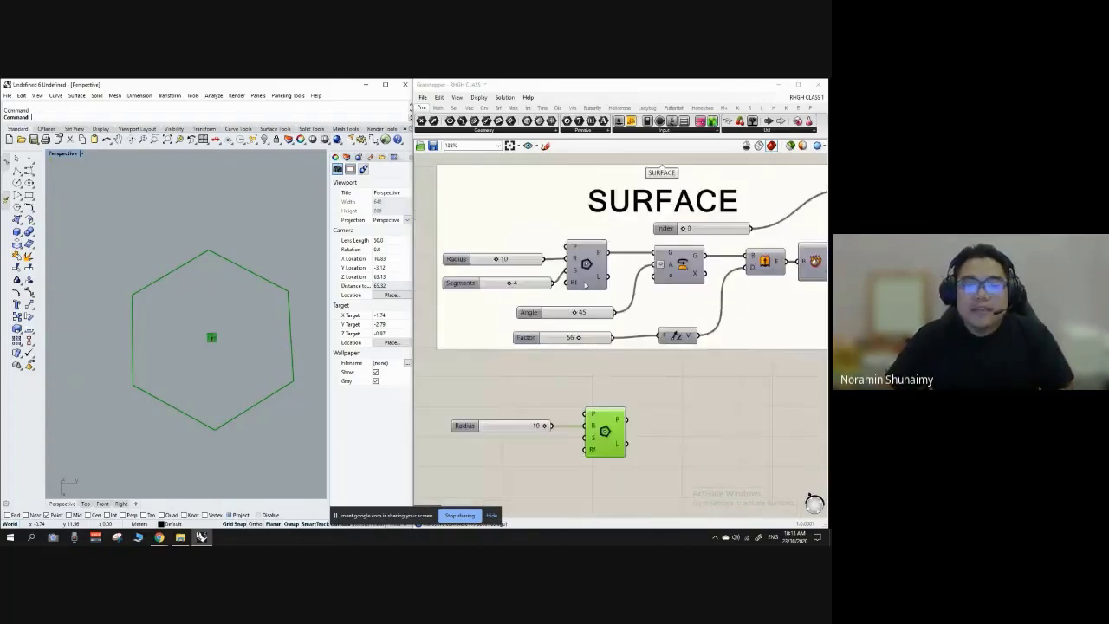
pyautogui.click(572, 265)
pyautogui.scroll(2, 569, 272)
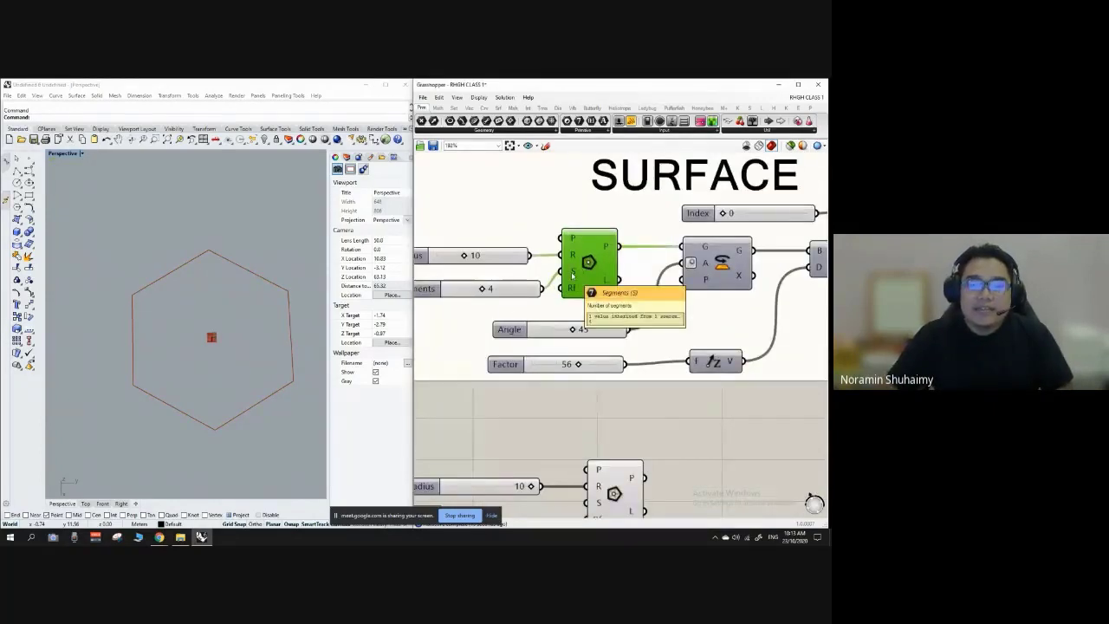
pyautogui.click(521, 289)
pyautogui.scroll(-2, 519, 255)
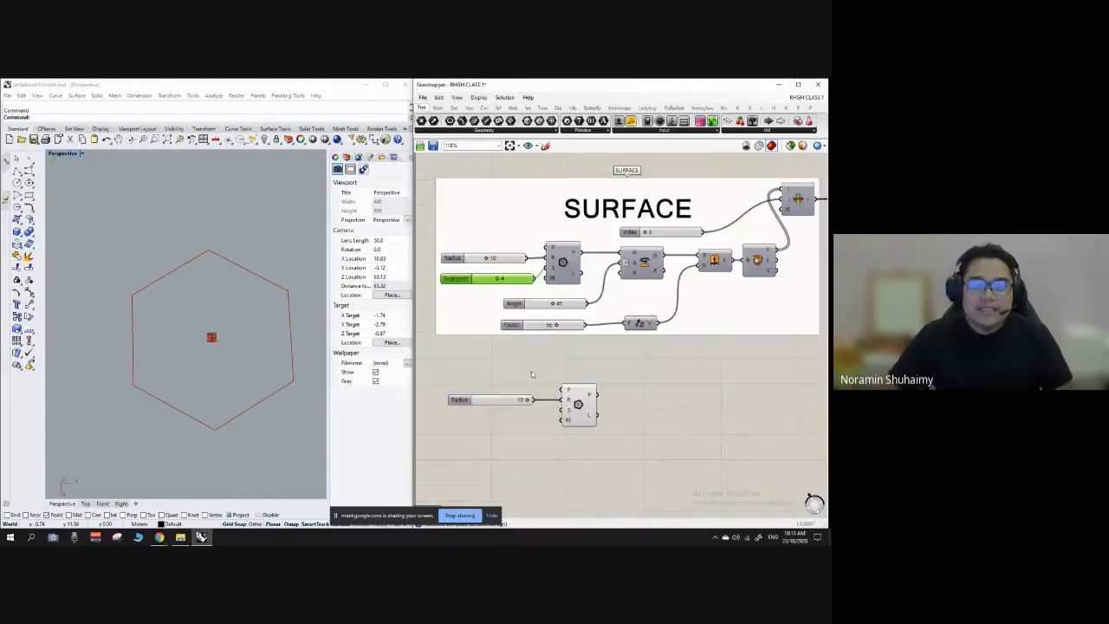
pyautogui.scroll(2, 448, 437)
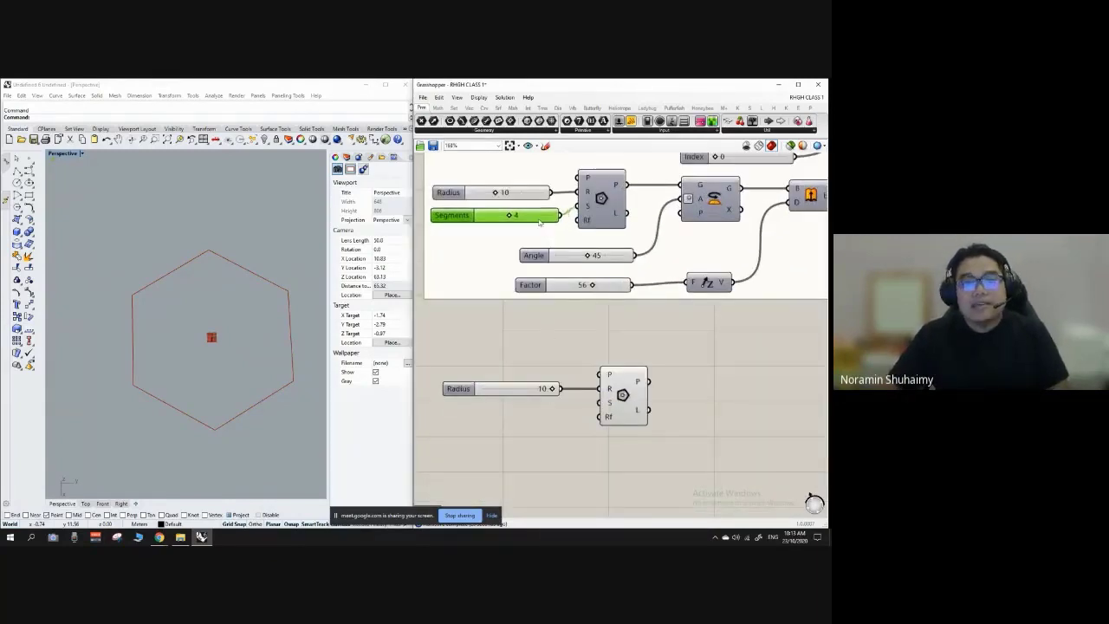
pyautogui.scroll(2, 603, 418)
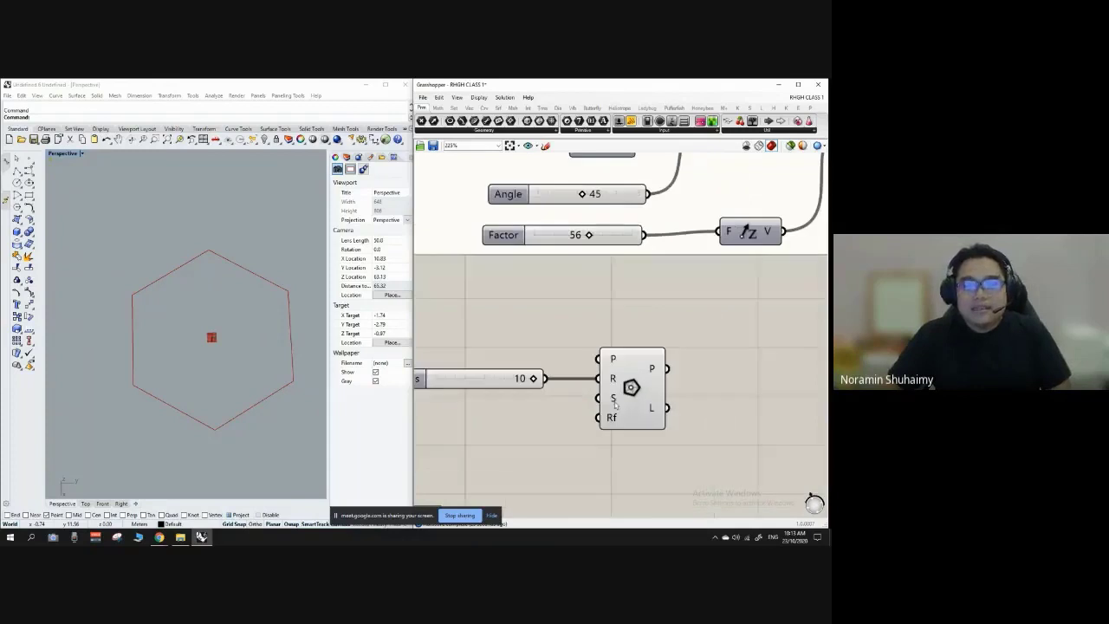
# Add a number slider with the value 4 below the Radius slider and connect it to the new Polygon's Segments input.
pyautogui.doubleClick(507, 425)
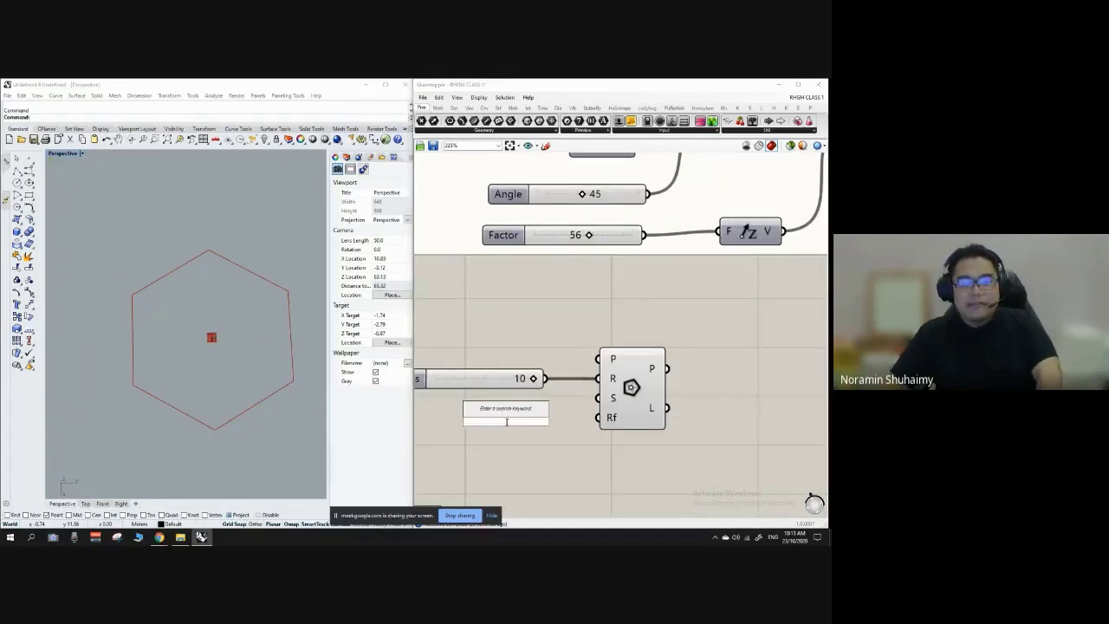
pyautogui.write('slider')
pyautogui.press('Return')
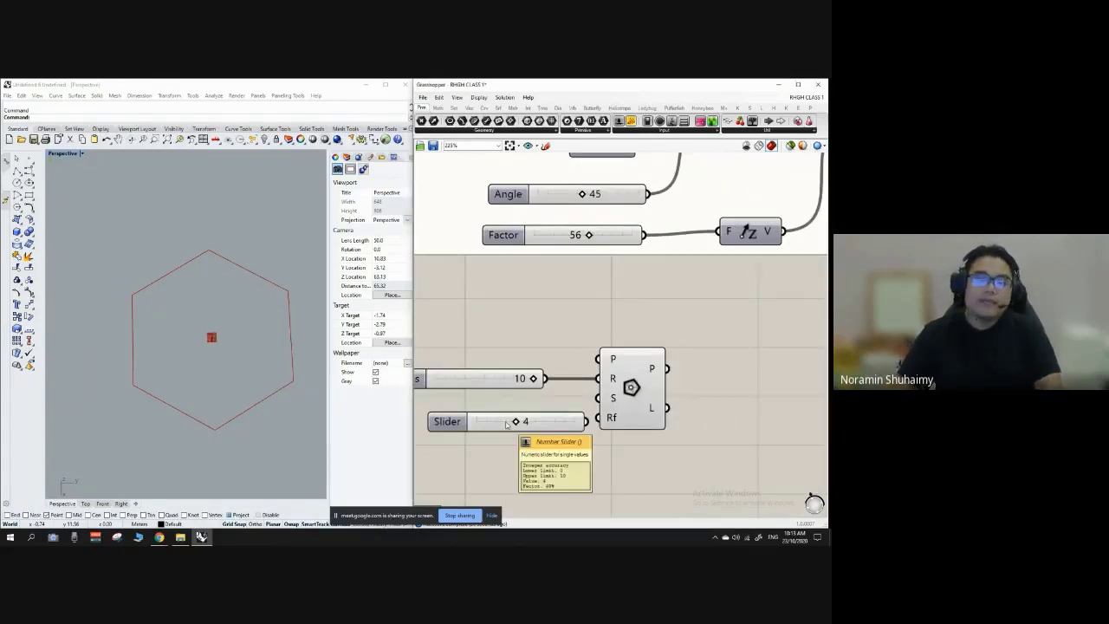
pyautogui.moveTo(561, 430); pyautogui.dragTo(512, 409)
pyautogui.scroll(1, 613, 398)
pyautogui.click(542, 367)
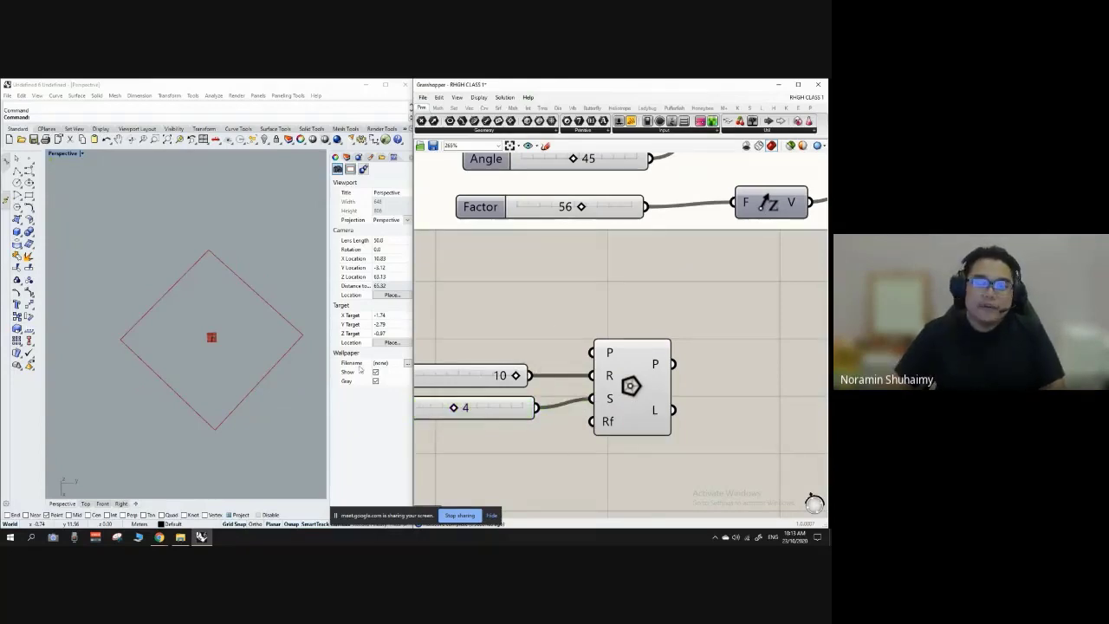
# Examine the four-sided polygon's orientation in the Perspective viewport and the rotation part of the SURFACE group.
pyautogui.moveTo(202, 401); pyautogui.dragTo(220, 345, button='right')
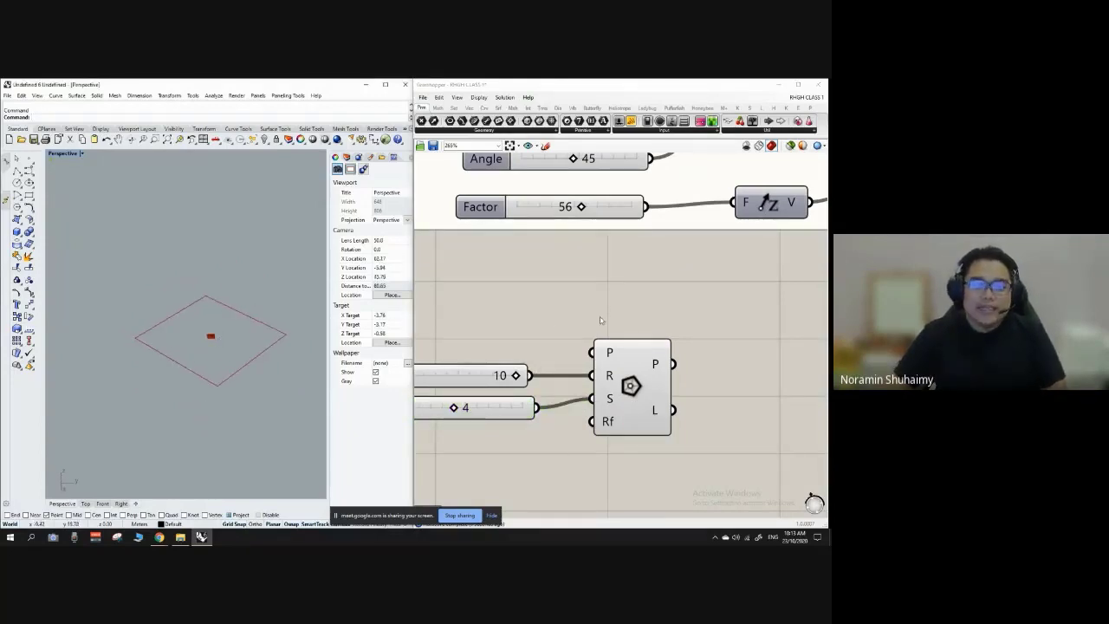
pyautogui.scroll(-4, 601, 319)
pyautogui.scroll(4, 667, 407)
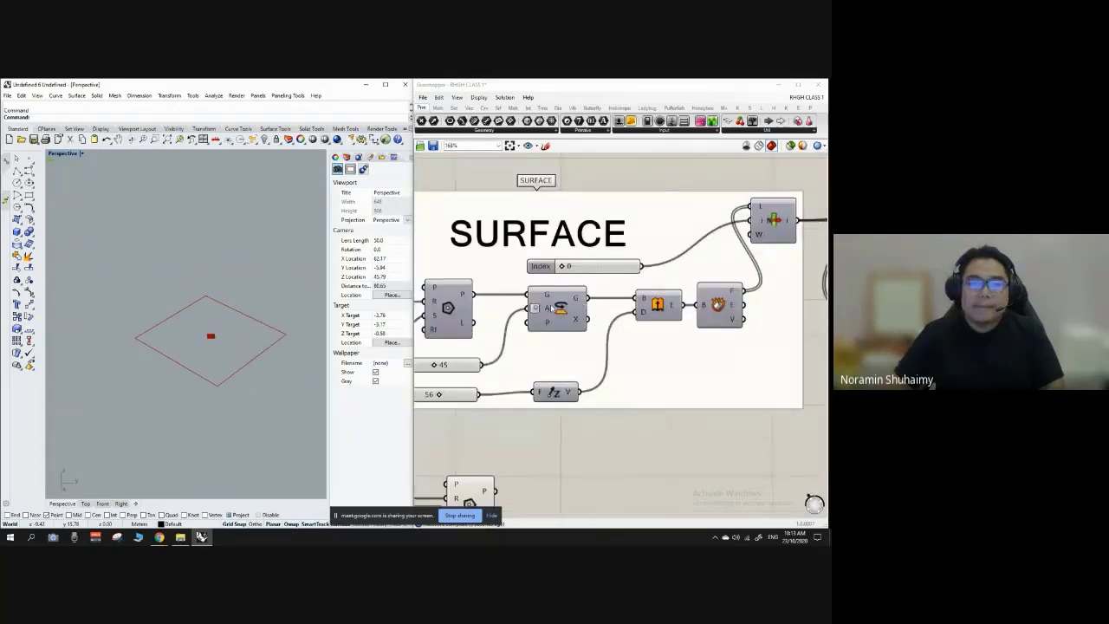
pyautogui.scroll(-2, 564, 312)
pyautogui.moveTo(250, 338); pyautogui.dragTo(127, 317, button='right')
pyautogui.moveTo(251, 314)
pyautogui.mouseDown(button='right')
pyautogui.moveTo(270, 327)
pyautogui.moveTo(243, 319)
pyautogui.mouseUp(button='right')
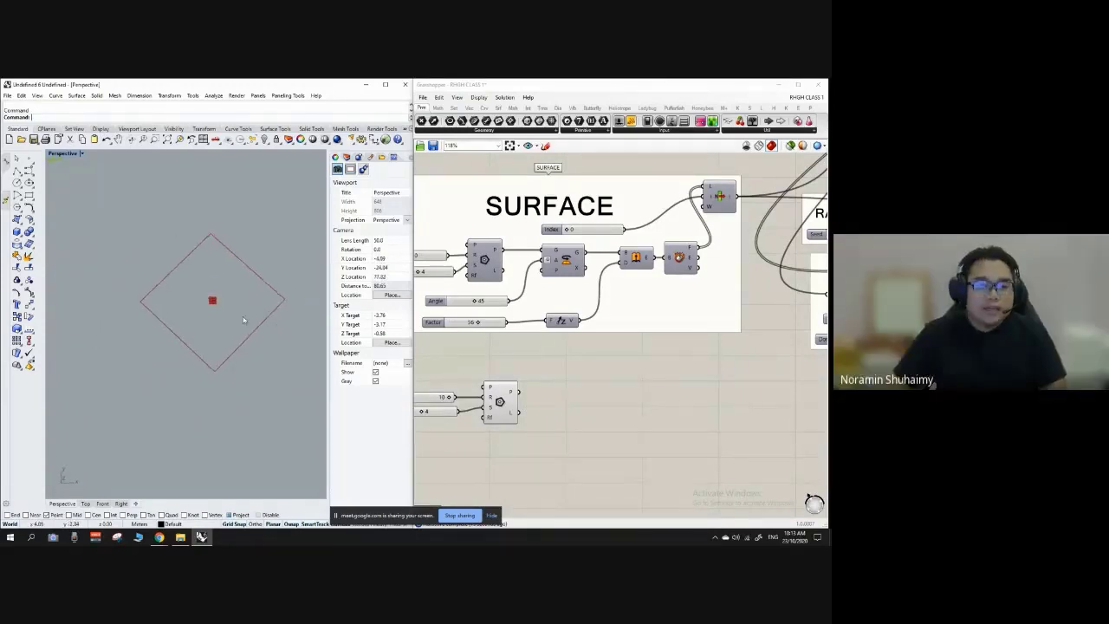
pyautogui.scroll(3, 182, 299)
pyautogui.moveTo(179, 312)
pyautogui.mouseDown(button='right')
pyautogui.moveTo(184, 286)
pyautogui.moveTo(194, 297)
pyautogui.mouseUp(button='right')
pyautogui.scroll(3, 193, 297)
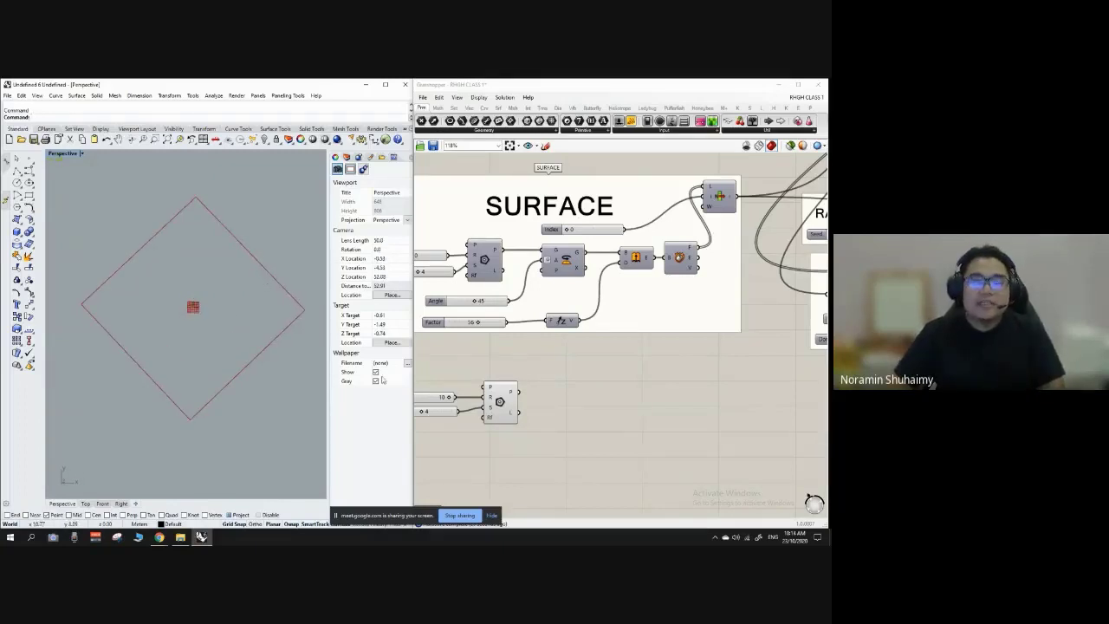
pyautogui.scroll(-2, 205, 181)
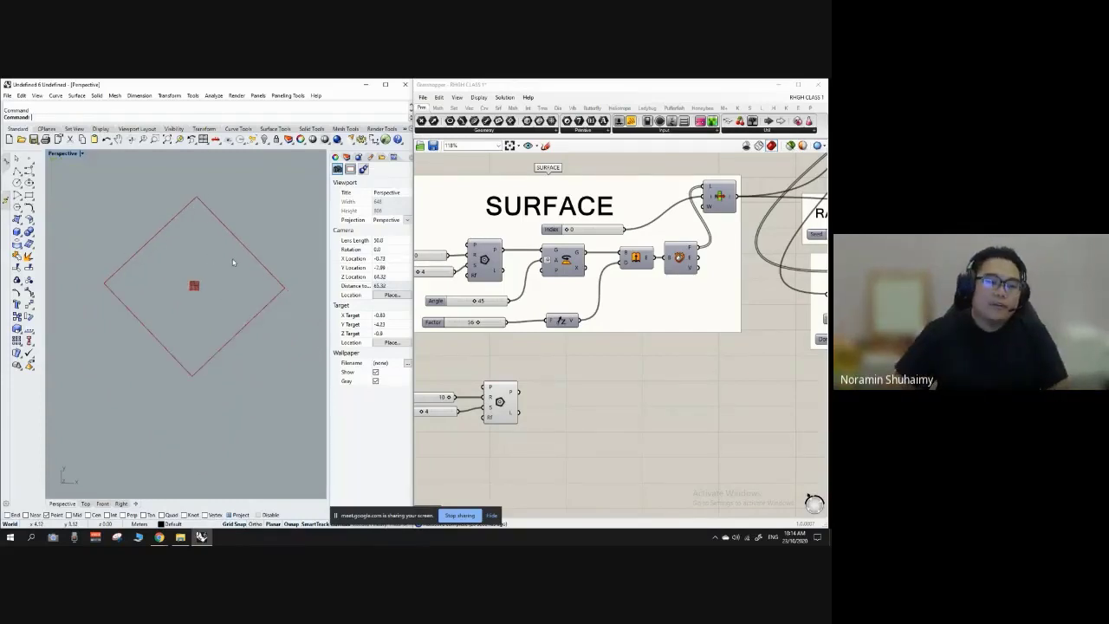
# Add a Rotate component that rotates an object in a plane and position it beside the new Polygon's outputs.
pyautogui.click(568, 261)
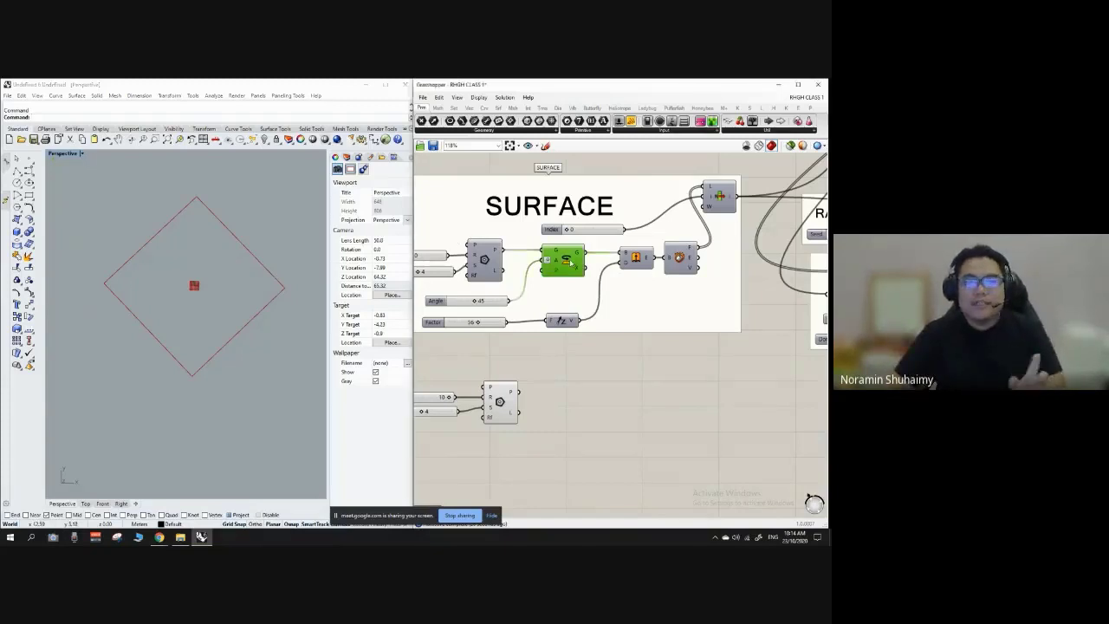
pyautogui.doubleClick(596, 416)
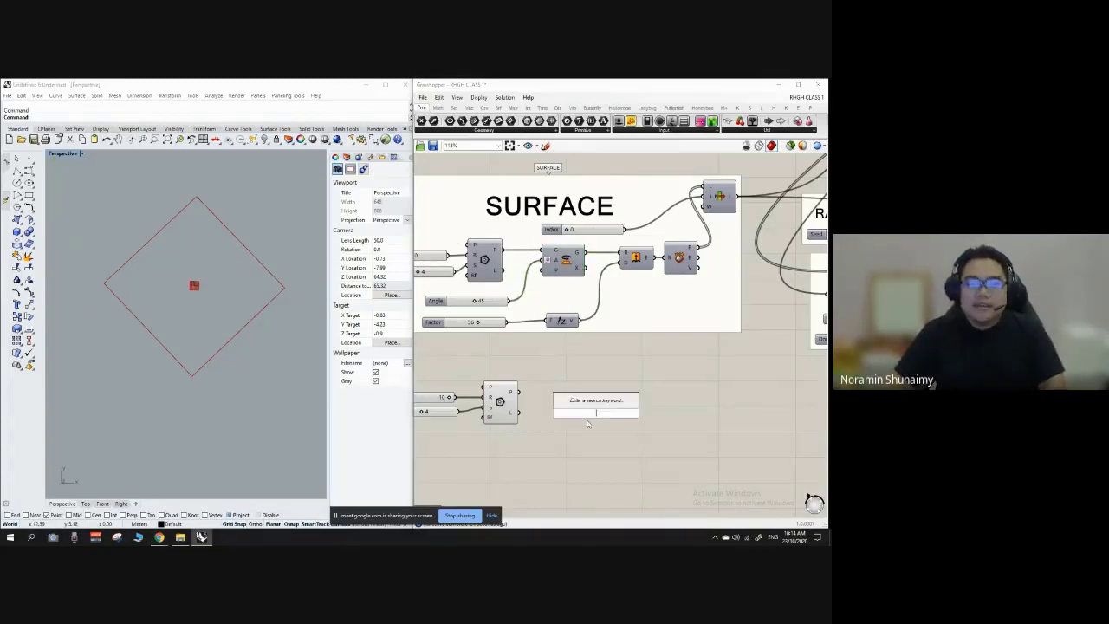
pyautogui.write('rotate')
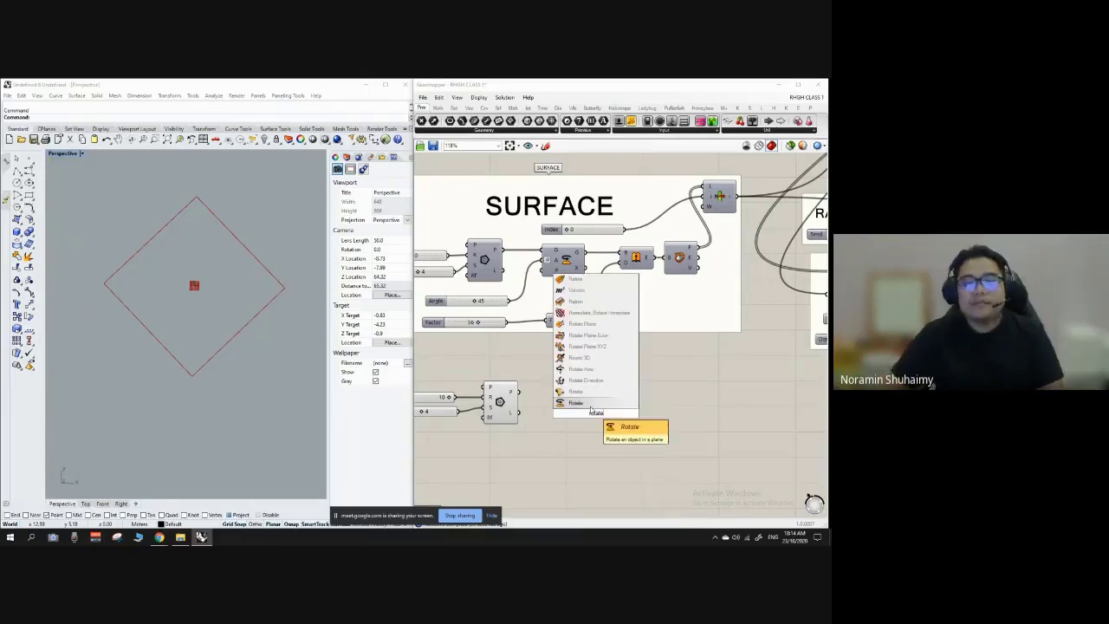
pyautogui.click(591, 407)
pyautogui.scroll(3, 576, 425)
pyautogui.click(563, 390)
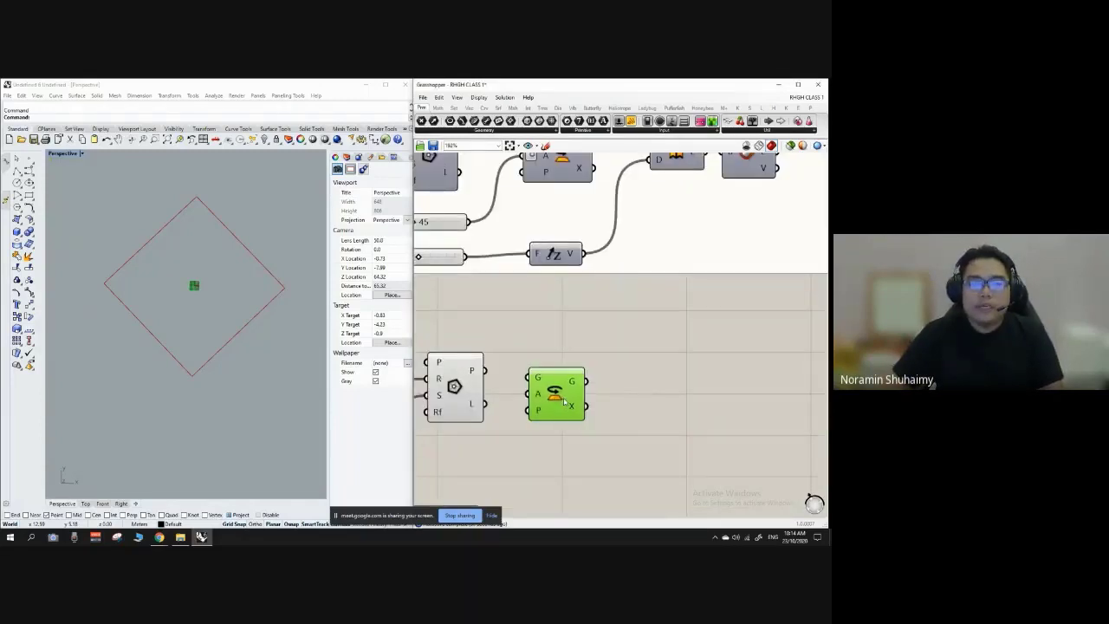
pyautogui.click(612, 389)
pyautogui.moveTo(559, 391); pyautogui.dragTo(583, 378)
pyautogui.click(624, 387)
pyautogui.click(525, 375)
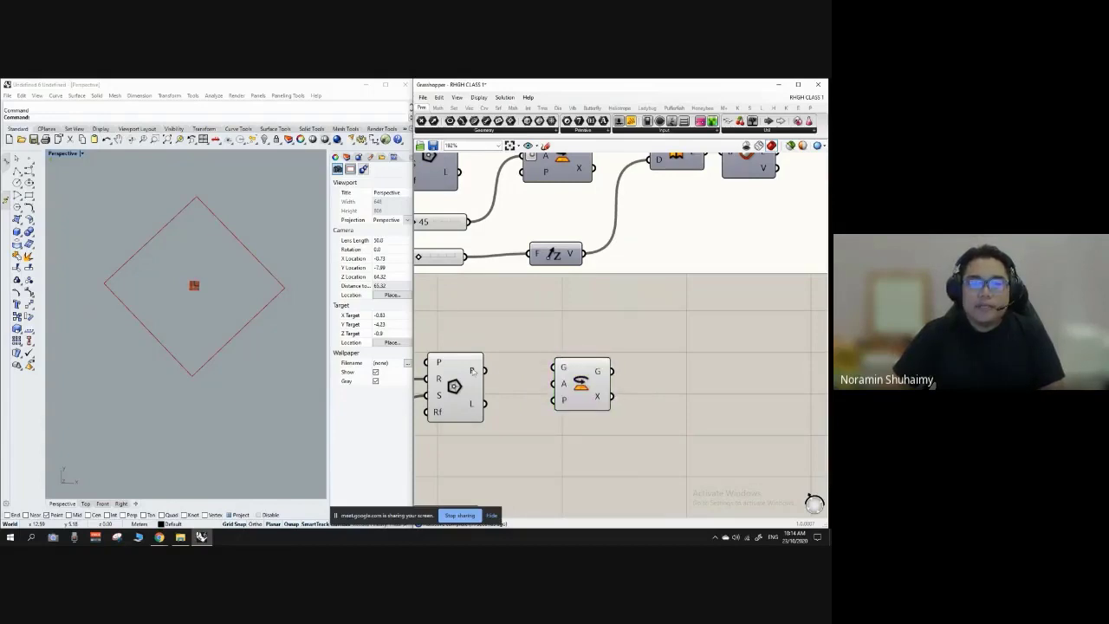
# Connect the new Polygon's polygon output to the Geometry input of the Rotate component.
pyautogui.scroll(-1, 516, 416)
pyautogui.scroll(1, 482, 374)
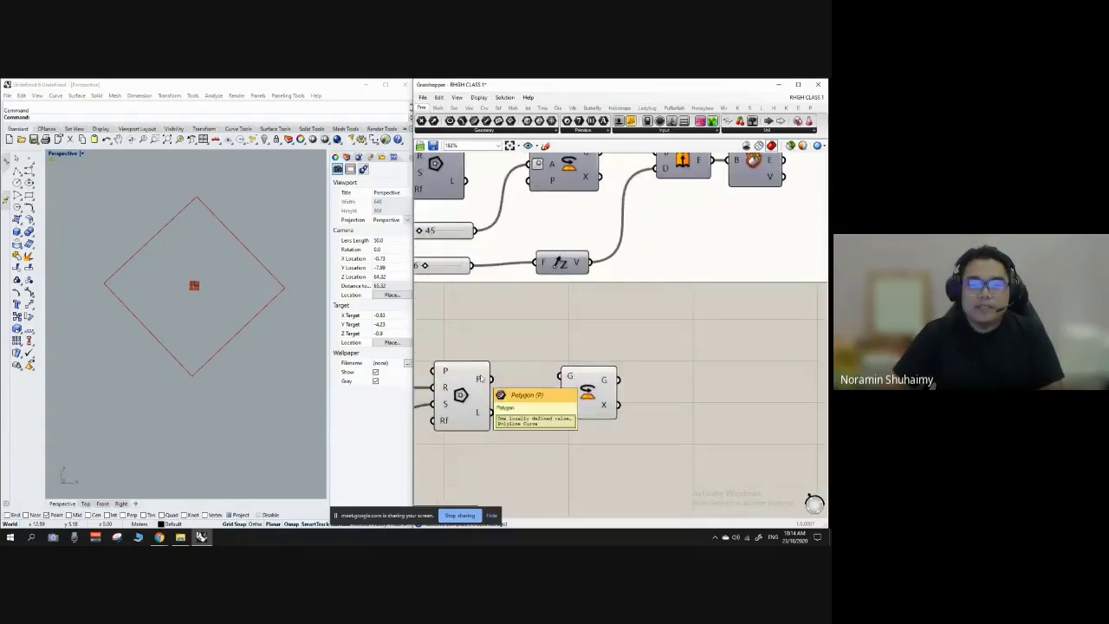
pyautogui.moveTo(580, 384); pyautogui.dragTo(584, 393)
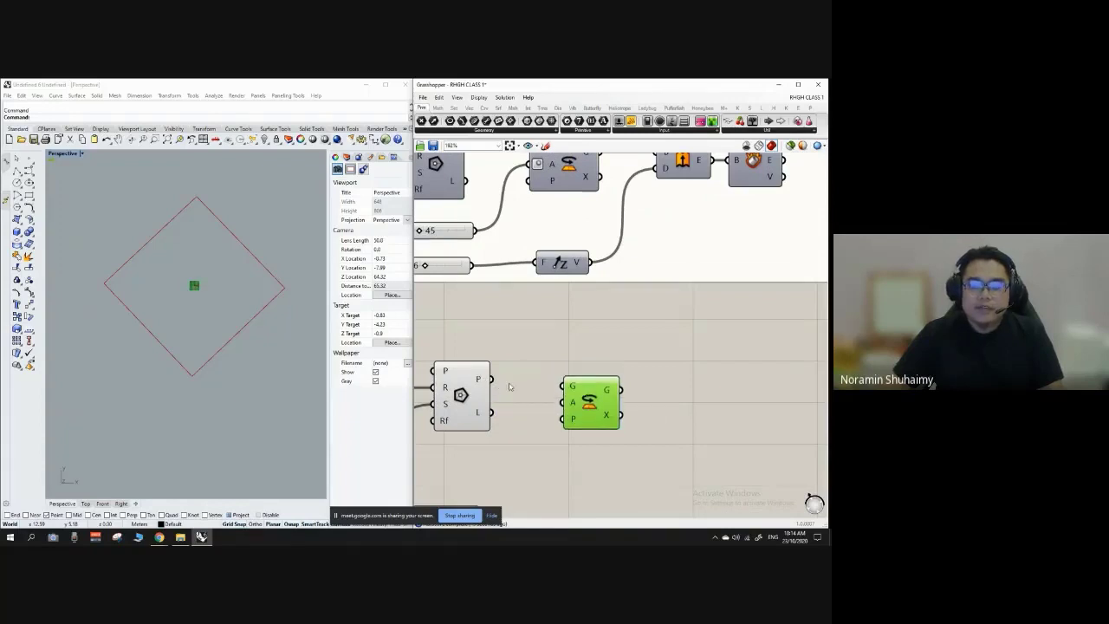
pyautogui.moveTo(491, 379); pyautogui.dragTo(595, 394)
pyautogui.click(594, 345)
pyautogui.scroll(-3, 564, 389)
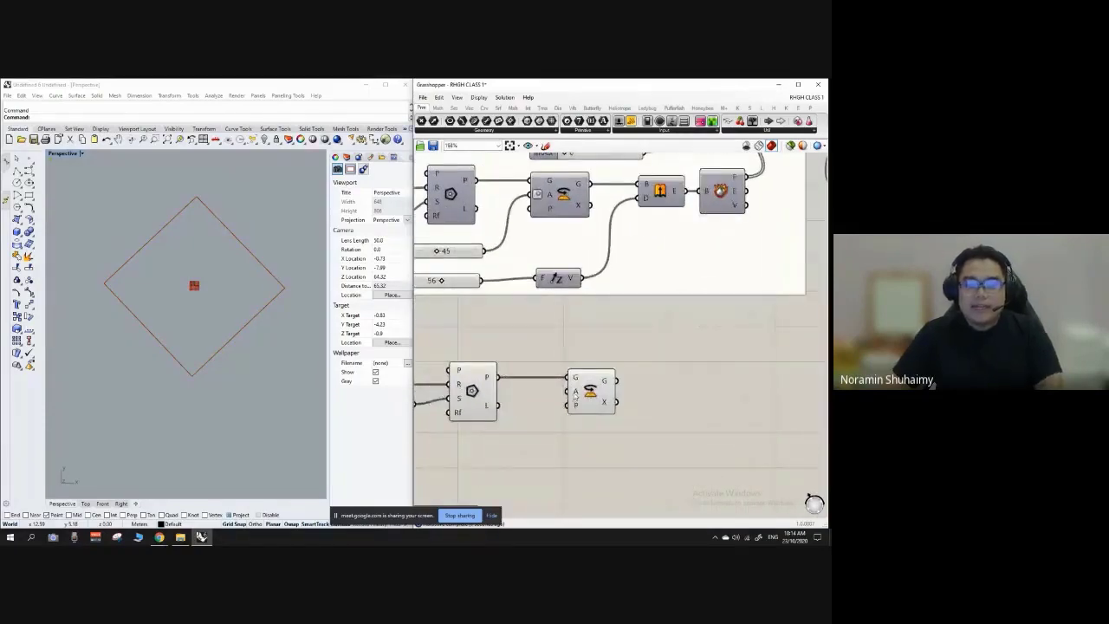
# Set the Rotate component's Angle input to accept degrees and shift the component slightly away from the new Polygon.
pyautogui.rightClick(576, 392)
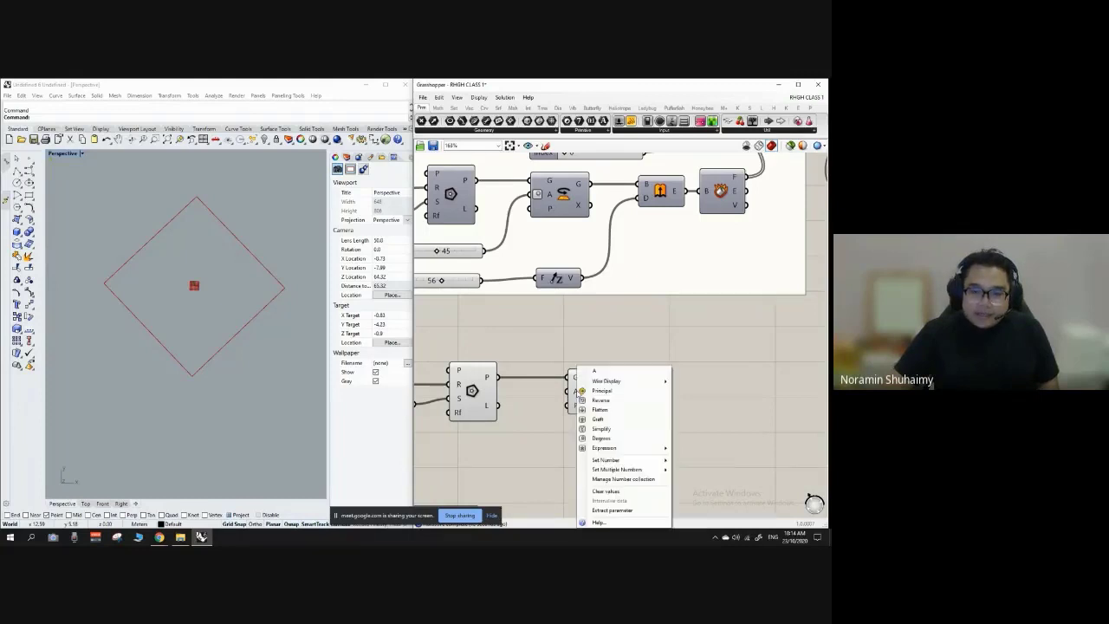
pyautogui.click(618, 438)
pyautogui.moveTo(579, 388); pyautogui.dragTo(614, 389)
pyautogui.scroll(3, 614, 390)
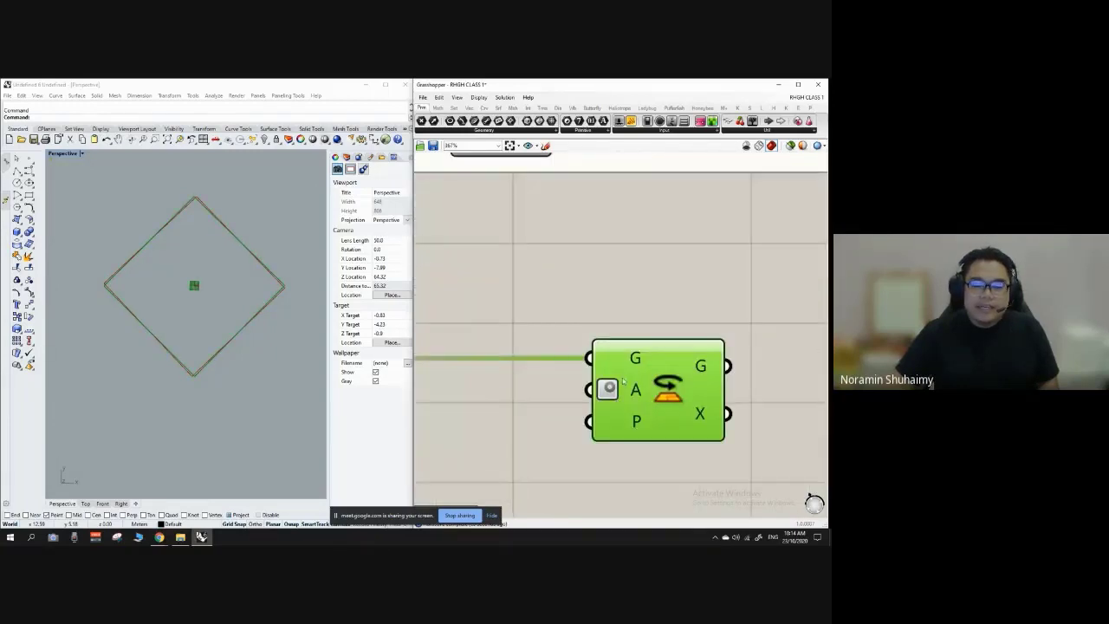
# Add a number slider with the value 45 below the new Polygon and connect it to the Rotate component's Angle input.
pyautogui.scroll(-5, 596, 376)
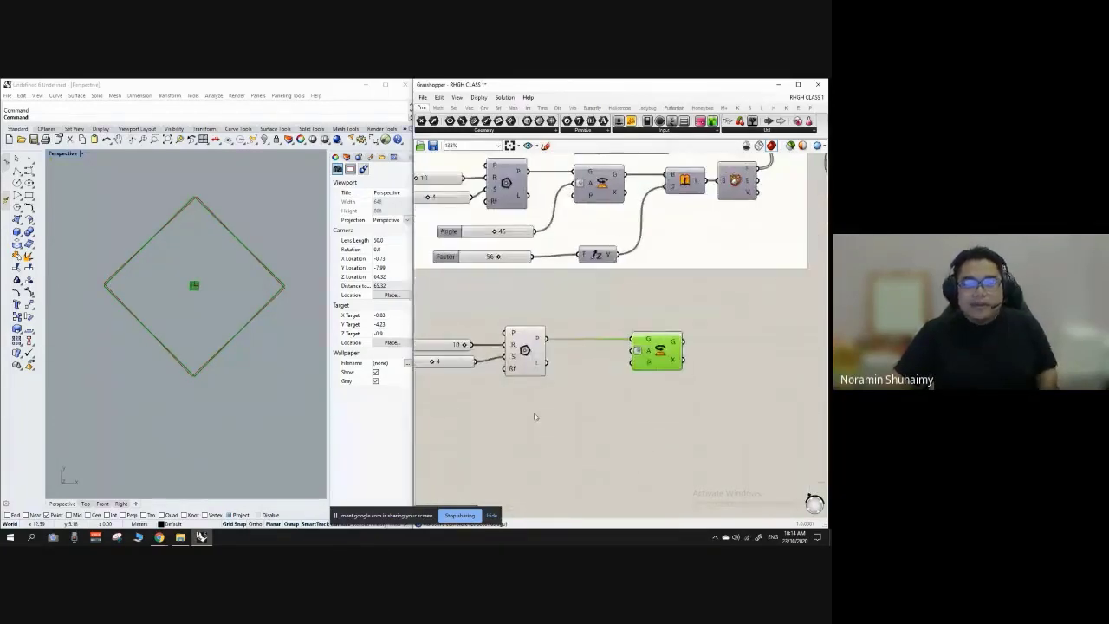
pyautogui.doubleClick(517, 416)
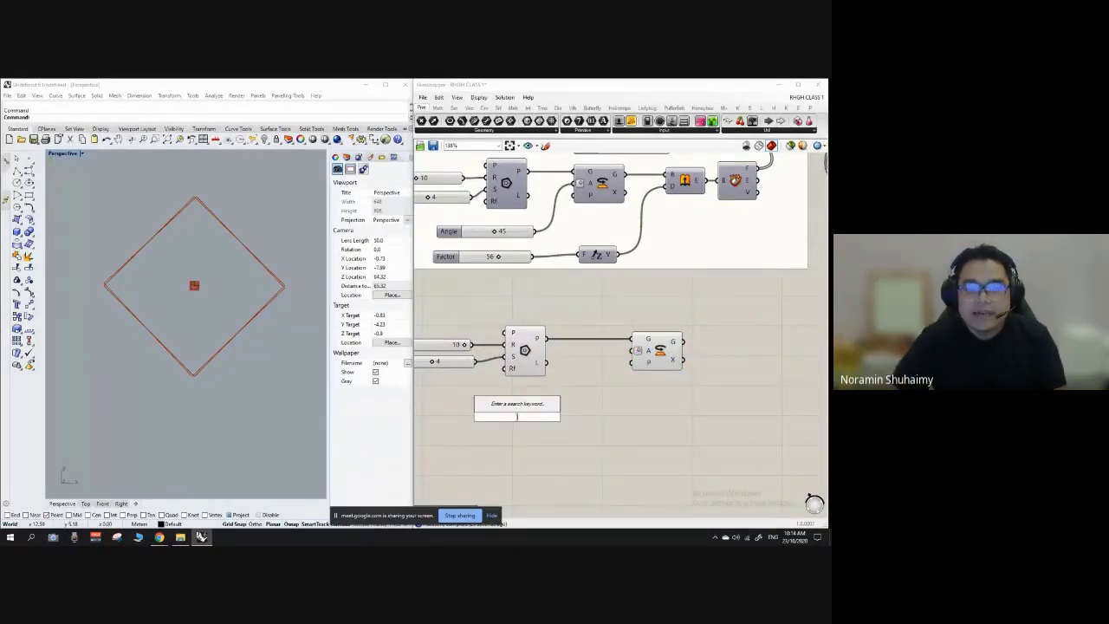
pyautogui.write('45')
pyautogui.press('Return')
pyautogui.scroll(2, 559, 416)
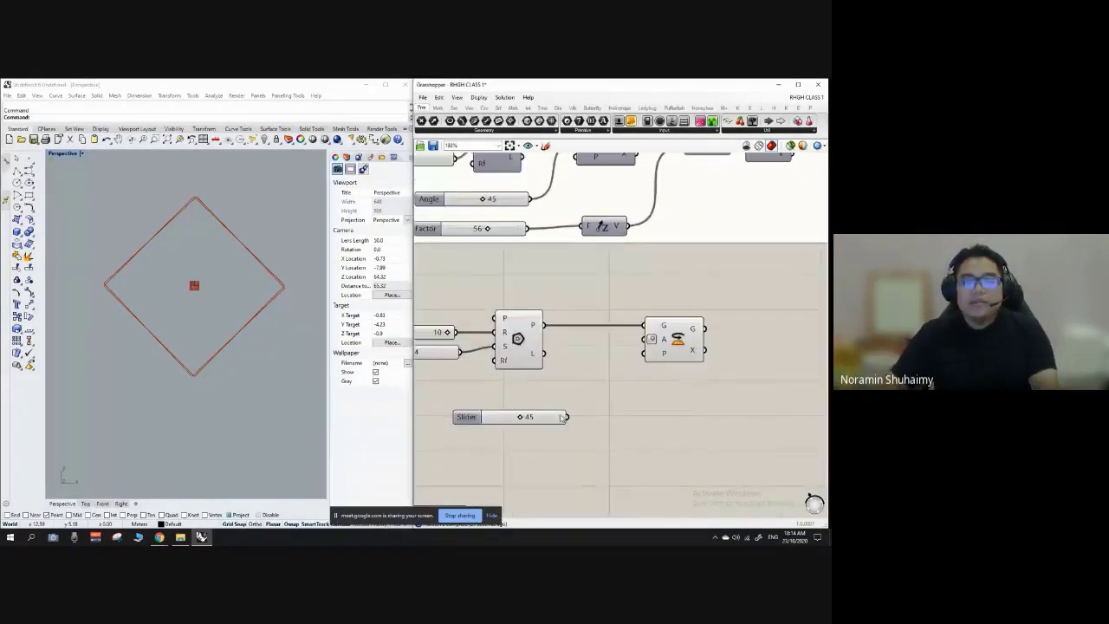
pyautogui.moveTo(552, 420); pyautogui.dragTo(639, 343)
pyautogui.click(565, 401)
pyautogui.click(687, 382)
pyautogui.scroll(-2, 579, 408)
pyautogui.click(665, 379)
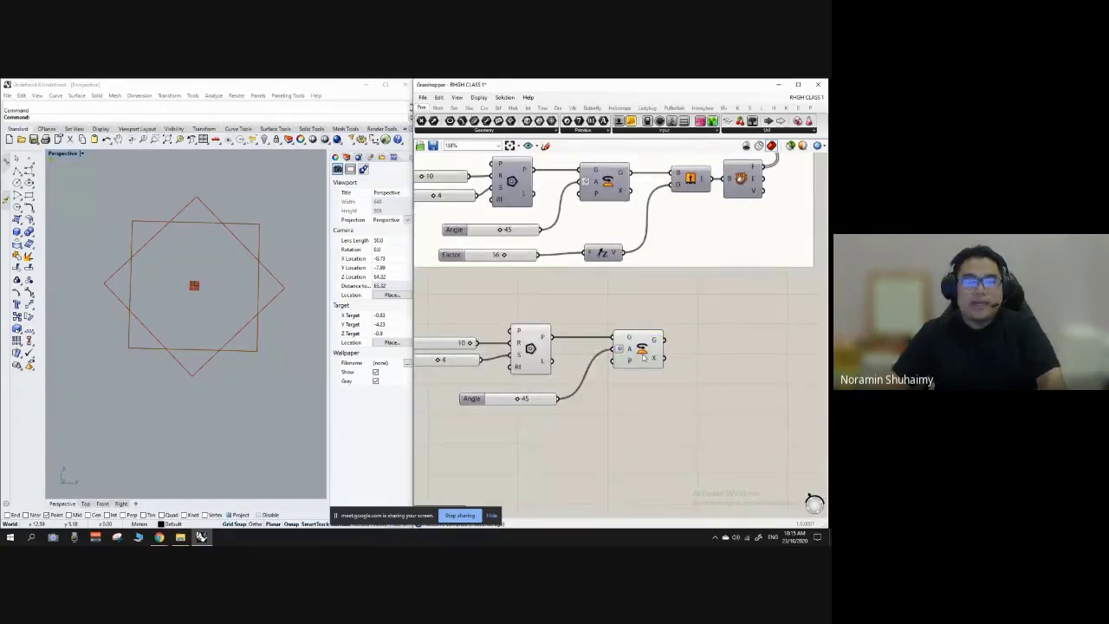
# Try to toggle the new Polygon's preview and compare the original and rotated outlines in the Perspective viewport.
pyautogui.rightClick(531, 349)
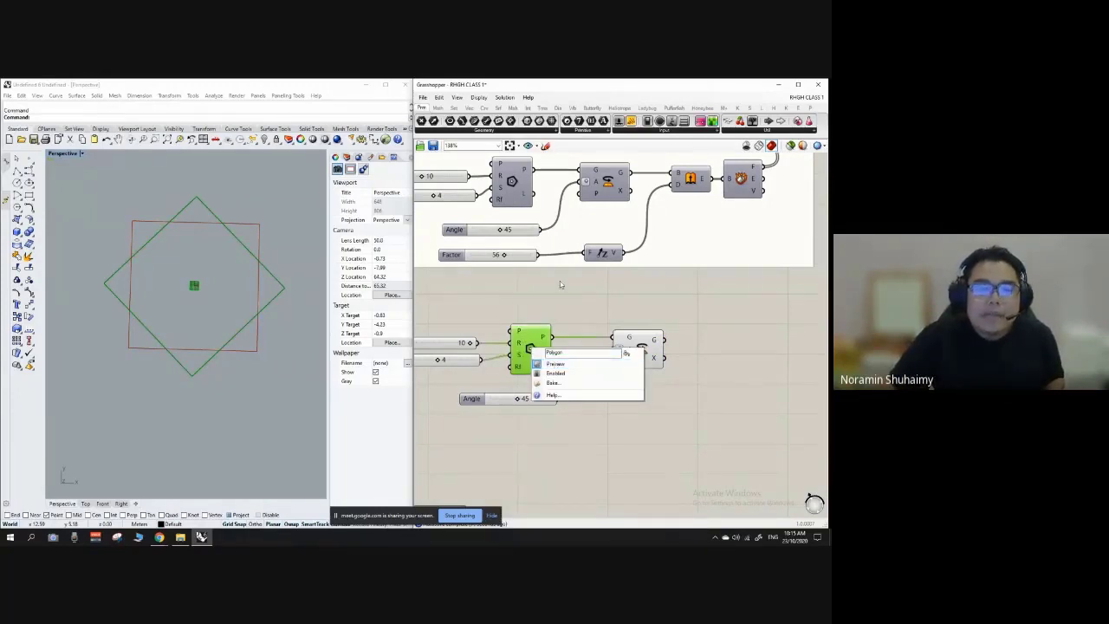
pyautogui.click(555, 364)
pyautogui.moveTo(234, 247); pyautogui.dragTo(208, 334, button='right')
pyautogui.scroll(5, 221, 293)
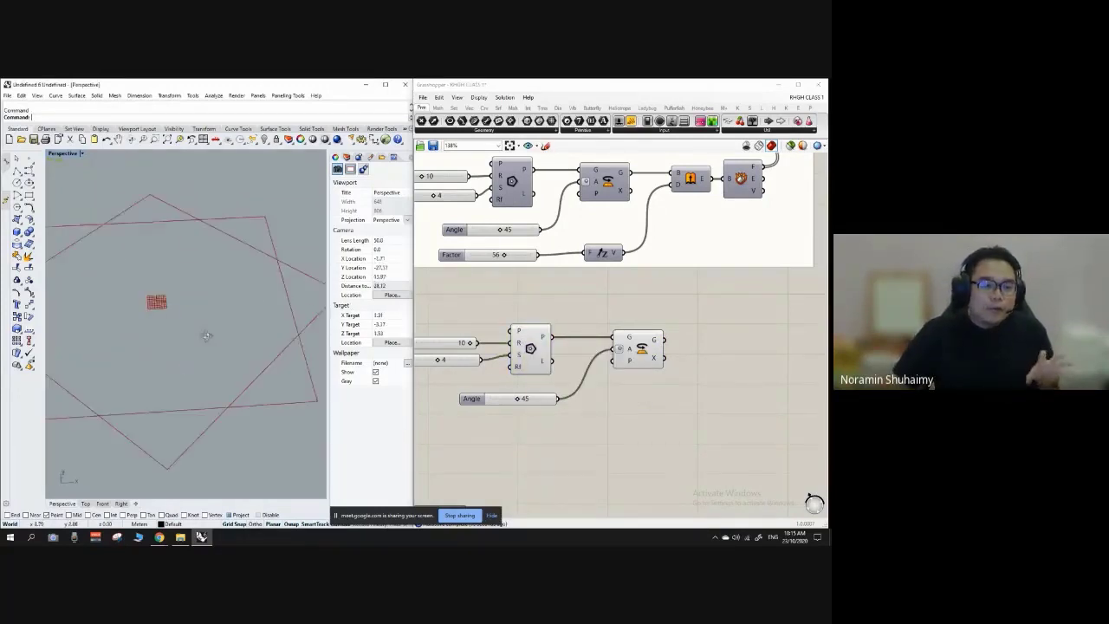
pyautogui.scroll(-7, 265, 288)
pyautogui.moveTo(265, 288); pyautogui.dragTo(214, 319, button='right')
pyautogui.scroll(8, 236, 304)
pyautogui.scroll(-2, 210, 292)
pyautogui.click(572, 316)
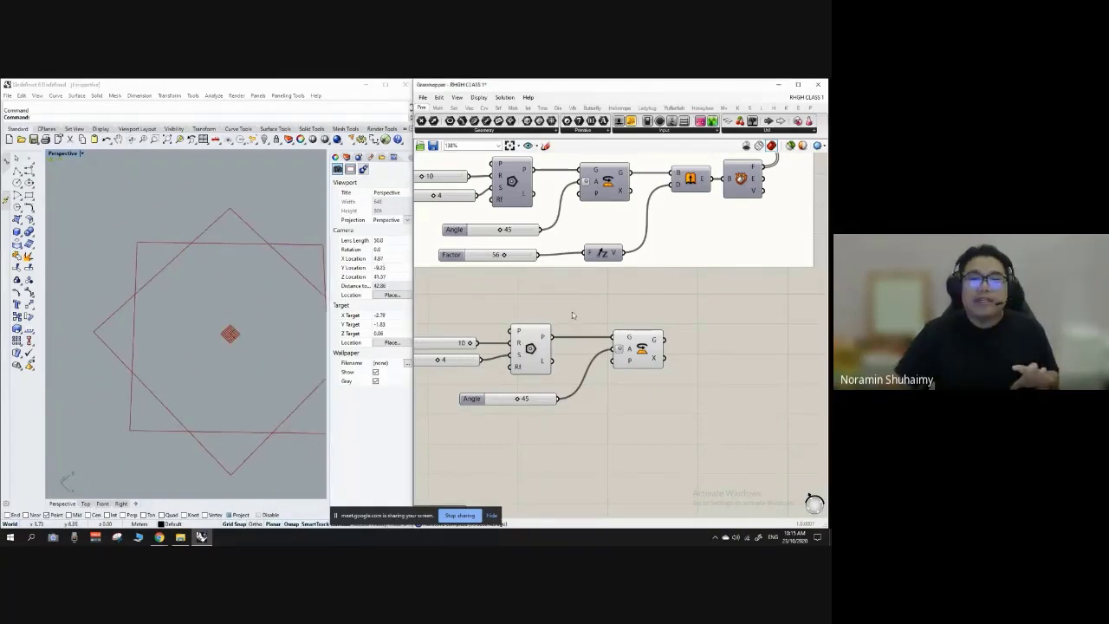
pyautogui.scroll(2, 471, 355)
pyautogui.click(470, 358)
pyautogui.click(493, 282)
pyautogui.scroll(-2, 525, 326)
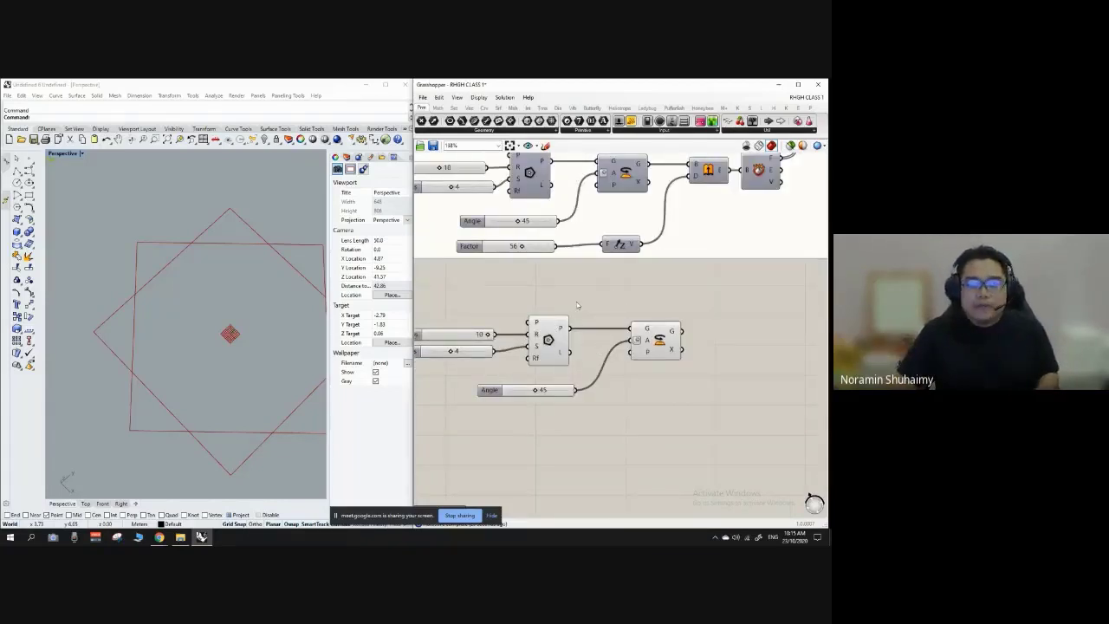
# Turn off the preview of the new Polygon component.
pyautogui.scroll(1, 559, 345)
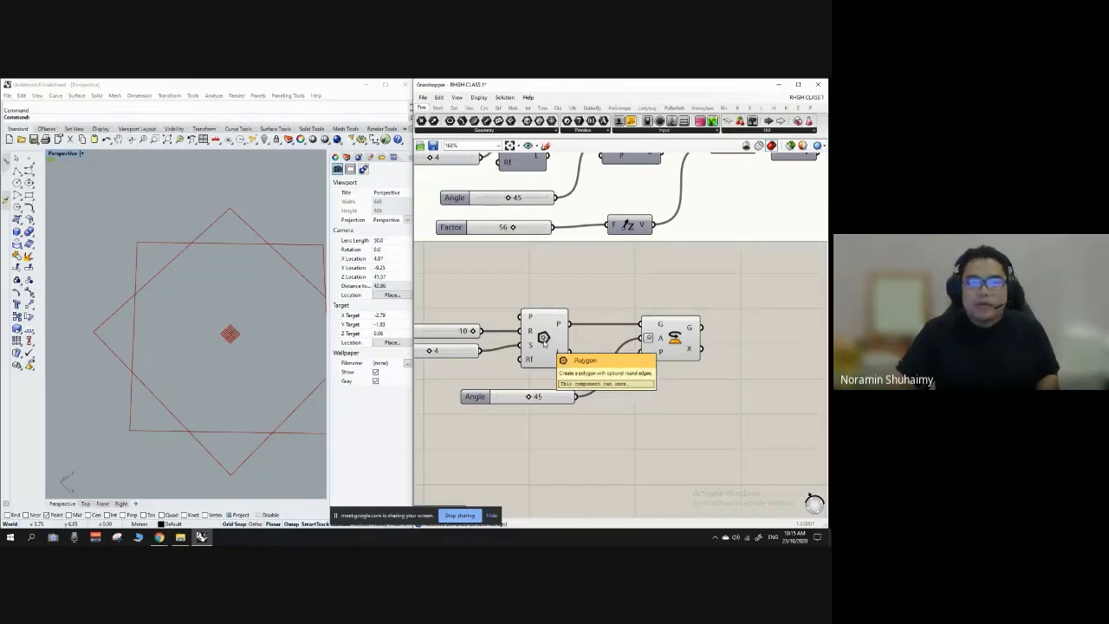
pyautogui.click(544, 343)
pyautogui.rightClick(532, 348)
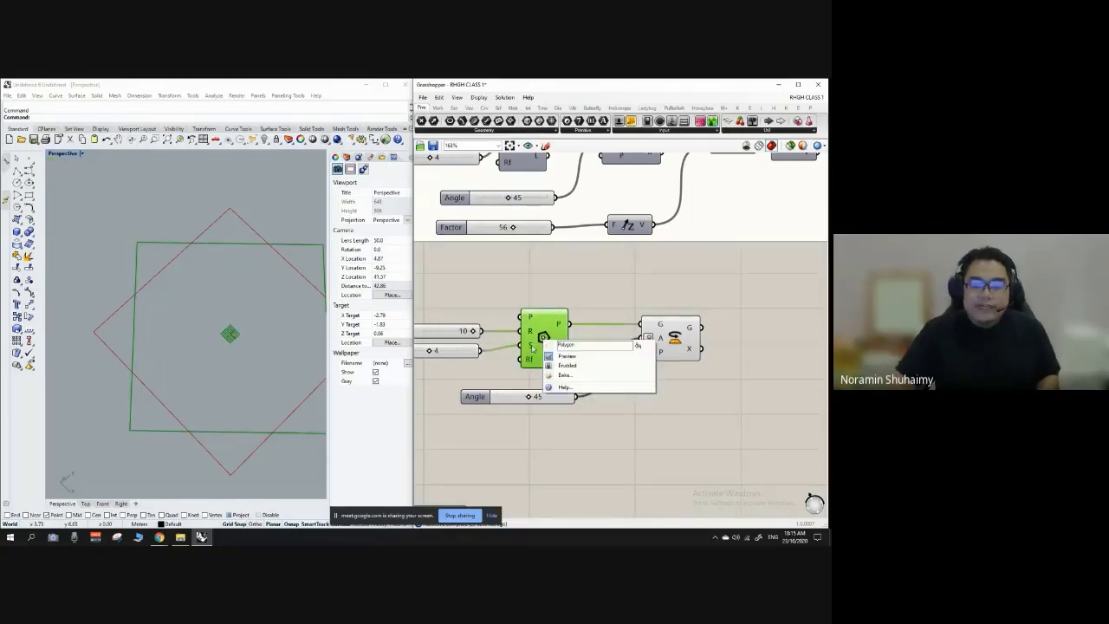
pyautogui.click(567, 357)
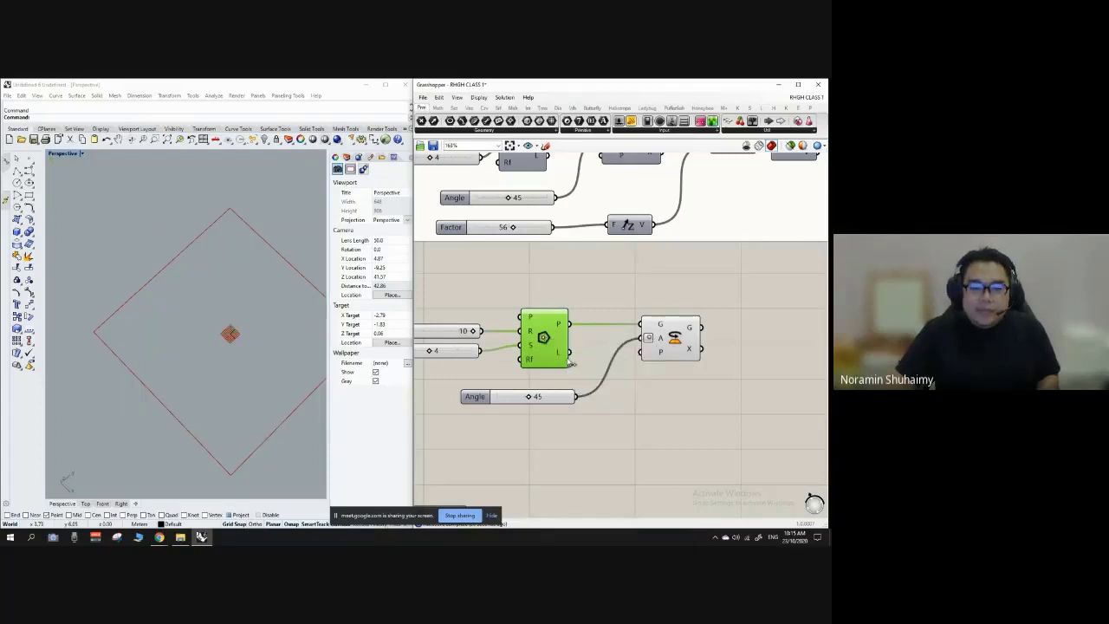
pyautogui.click(584, 298)
pyautogui.scroll(-2, 516, 341)
pyautogui.scroll(2, 702, 347)
# Move the Rotate component slightly closer to the new Polygon and inspect the rotated square in the Perspective viewport.
pyautogui.moveTo(611, 347); pyautogui.dragTo(601, 342)
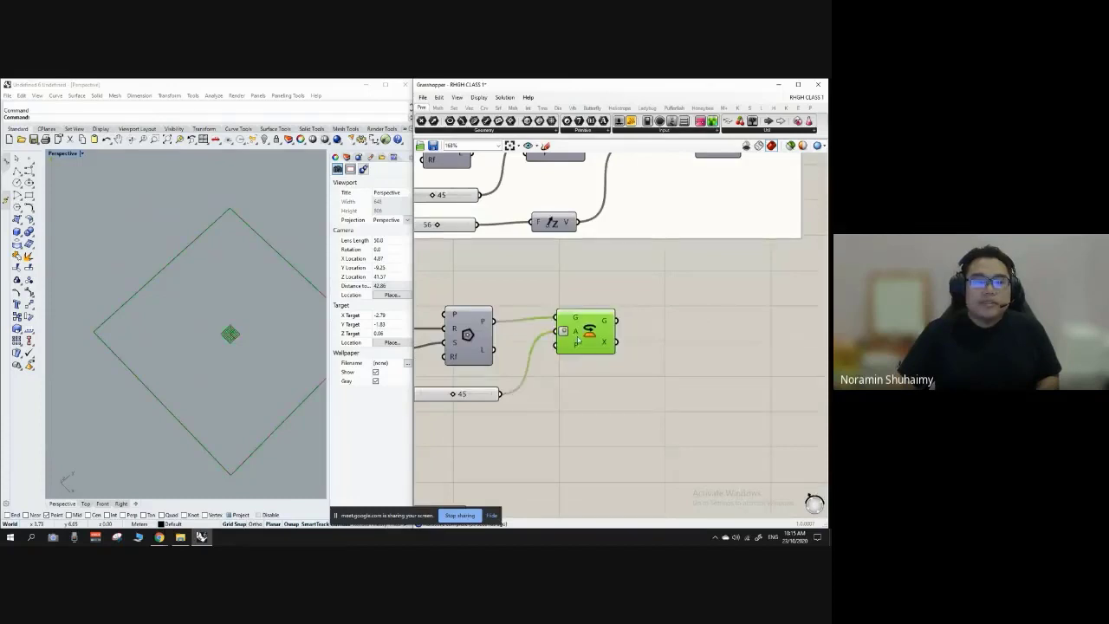
pyautogui.moveTo(260, 378); pyautogui.dragTo(259, 354, button='right')
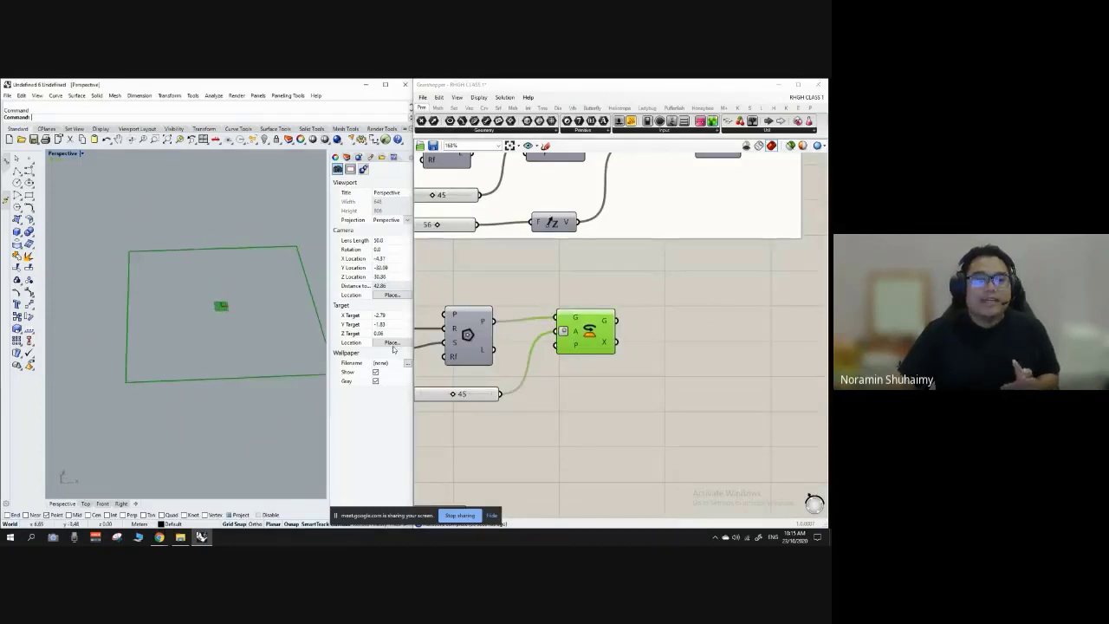
pyautogui.moveTo(585, 347); pyautogui.dragTo(574, 347)
pyautogui.click(613, 369)
pyautogui.moveTo(273, 342); pyautogui.dragTo(257, 376, button='right')
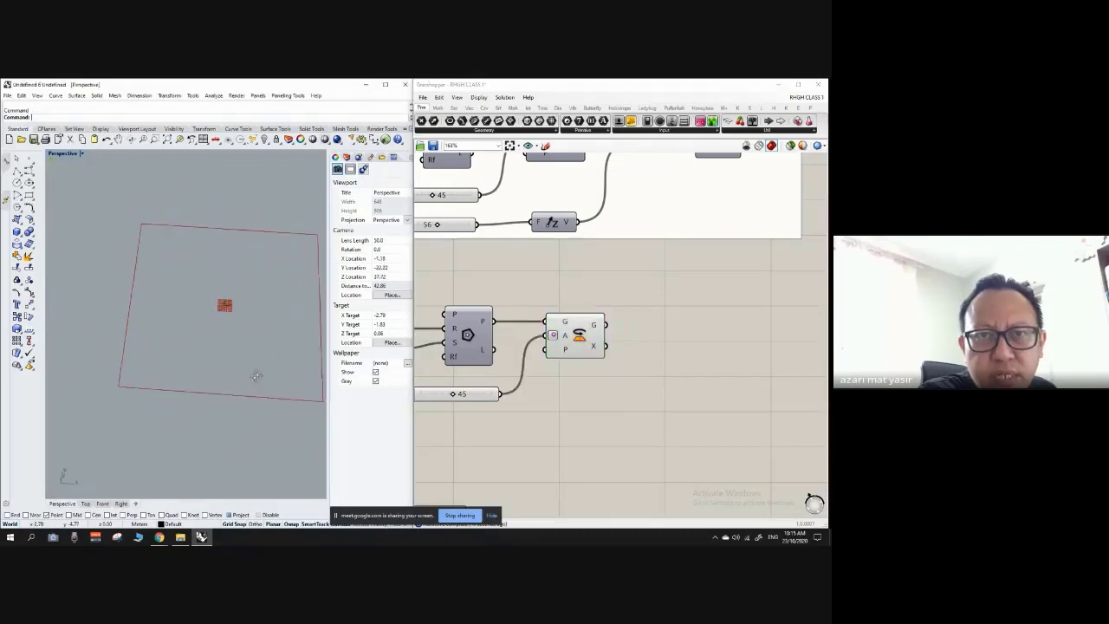
# Compare the rebuilt Polygon, Rotate and slider chain with the original SURFACE group on the canvas.
pyautogui.scroll(-6, 535, 368)
pyautogui.scroll(4, 486, 372)
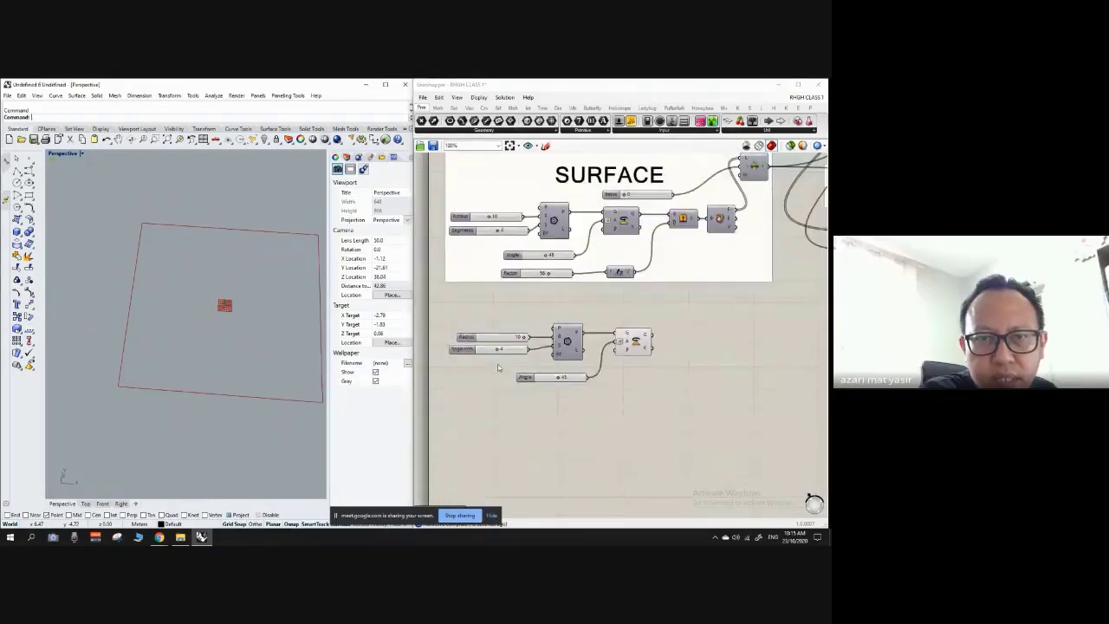
pyautogui.scroll(-5, 502, 368)
pyautogui.scroll(2, 513, 368)
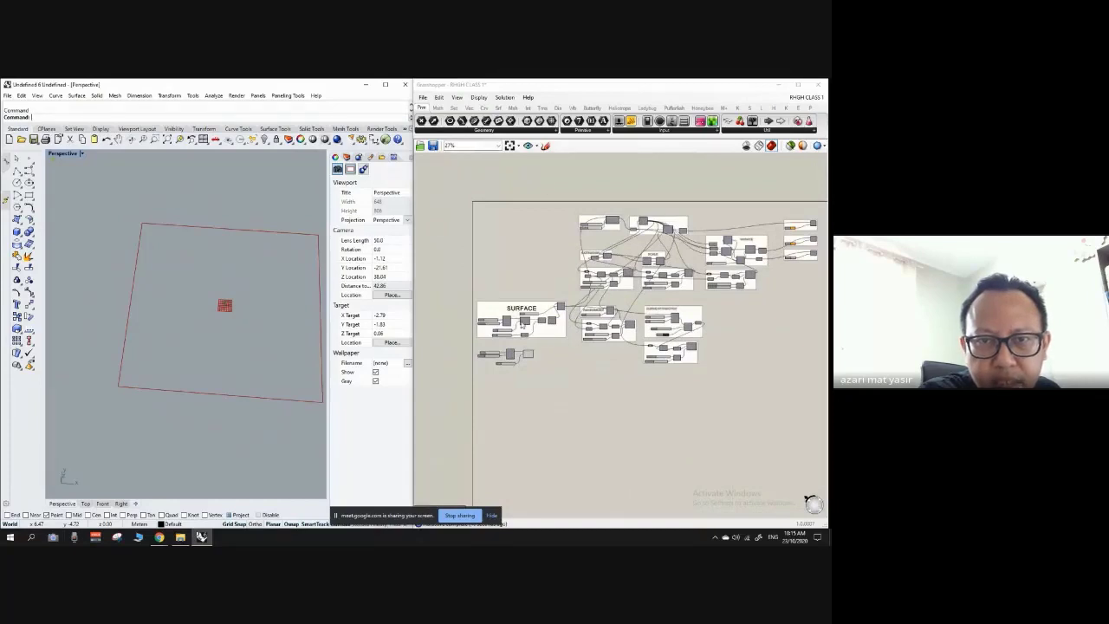
pyautogui.scroll(5, 485, 351)
pyautogui.scroll(2, 464, 359)
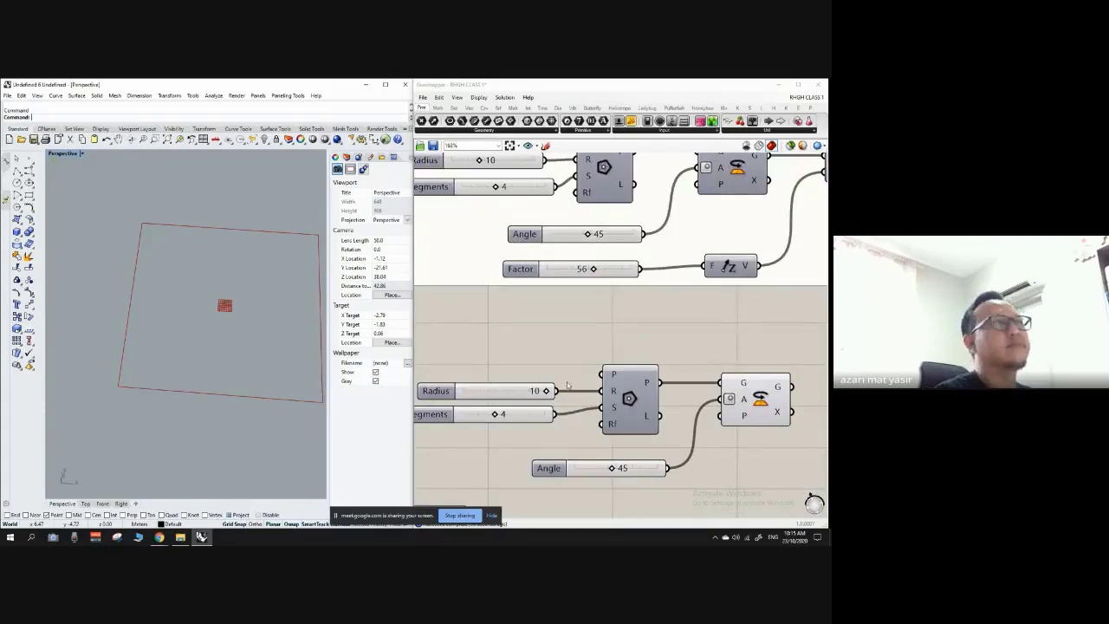
pyautogui.scroll(1, 596, 428)
pyautogui.scroll(-5, 597, 429)
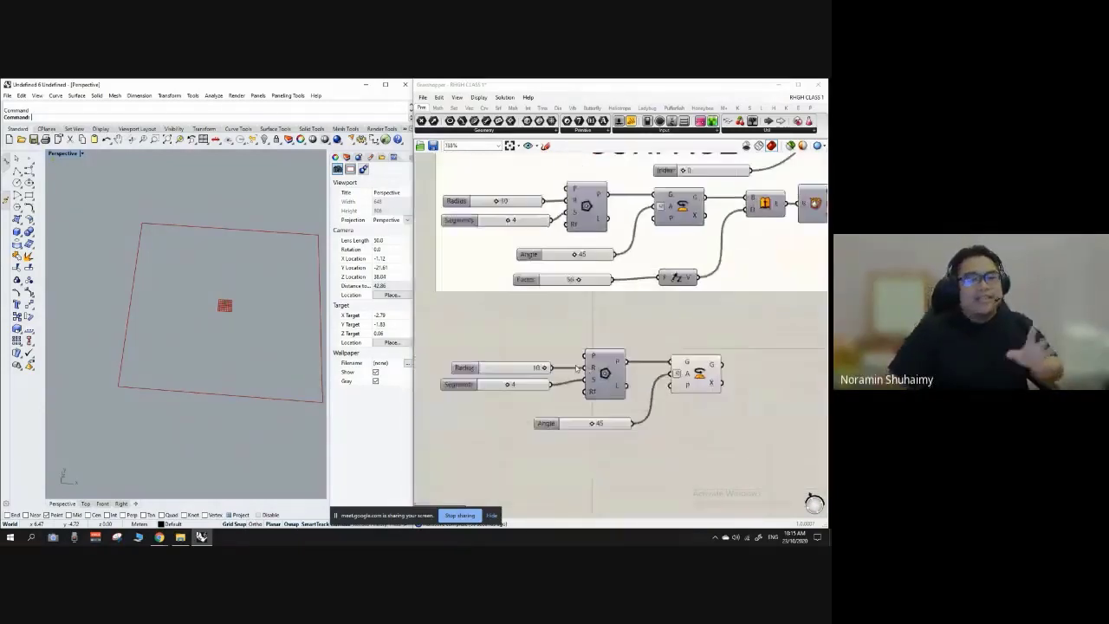
pyautogui.scroll(4, 548, 392)
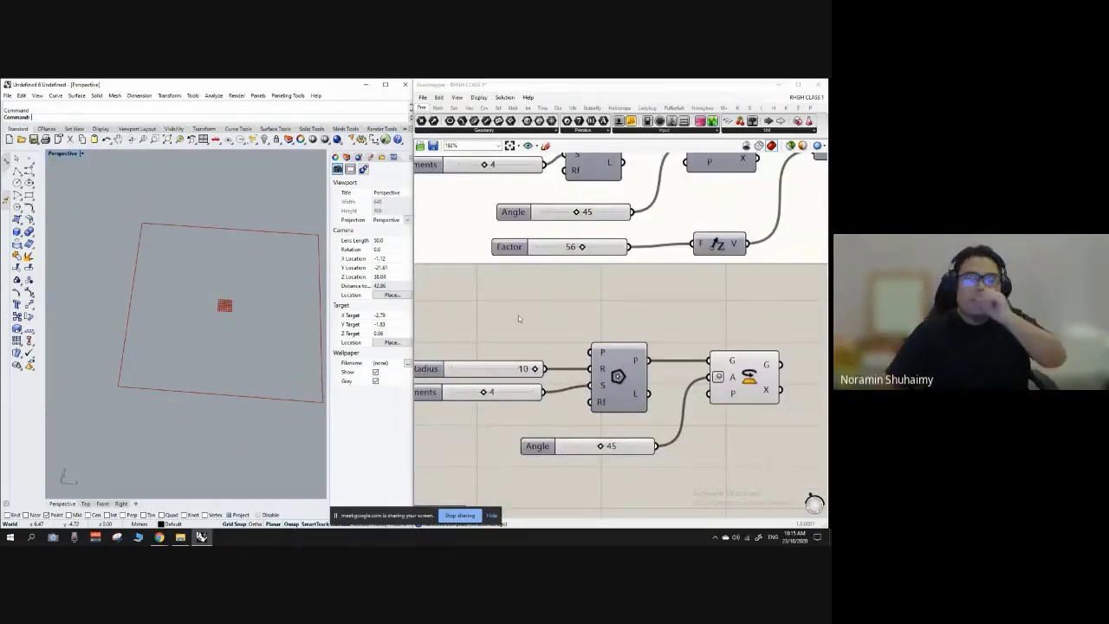
pyautogui.scroll(-5, 509, 325)
pyautogui.scroll(6, 585, 359)
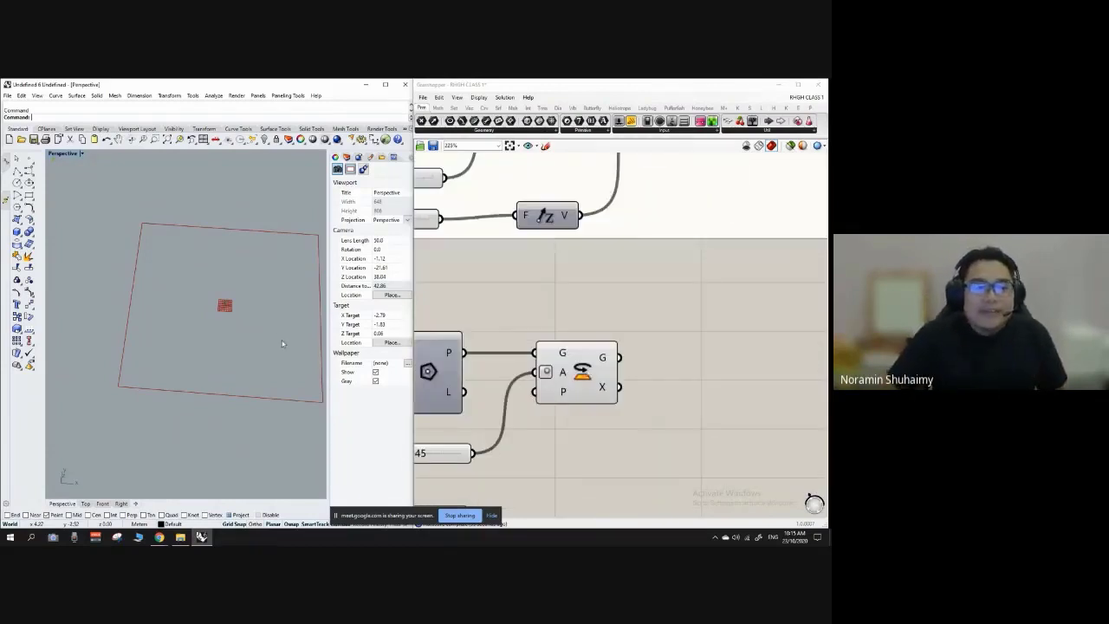
# Examine the rotated square from several angles in the Perspective viewport alongside its components on the canvas.
pyautogui.moveTo(282, 341); pyautogui.dragTo(287, 314, button='right')
pyautogui.scroll(-2, 537, 338)
pyautogui.moveTo(236, 351); pyautogui.dragTo(231, 284, button='right')
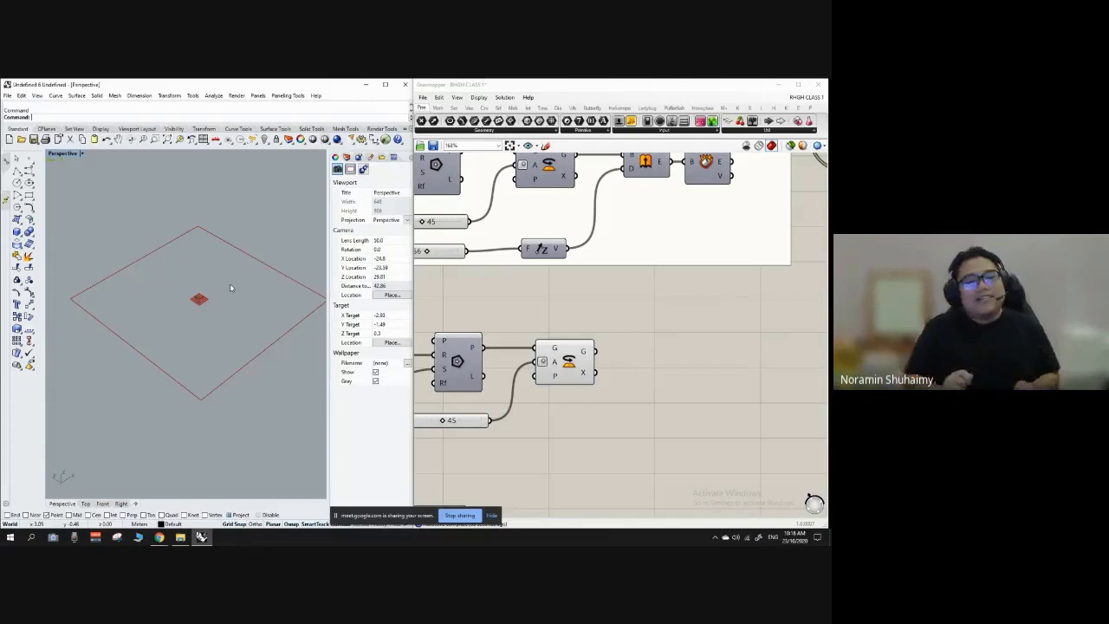
pyautogui.scroll(-3, 230, 283)
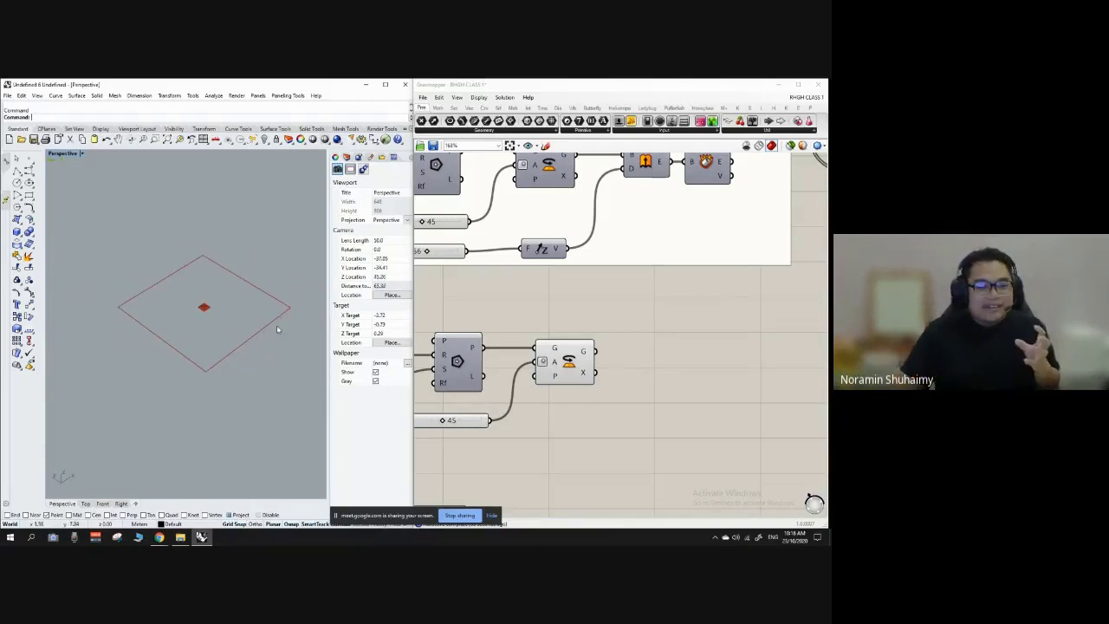
pyautogui.scroll(-2, 598, 371)
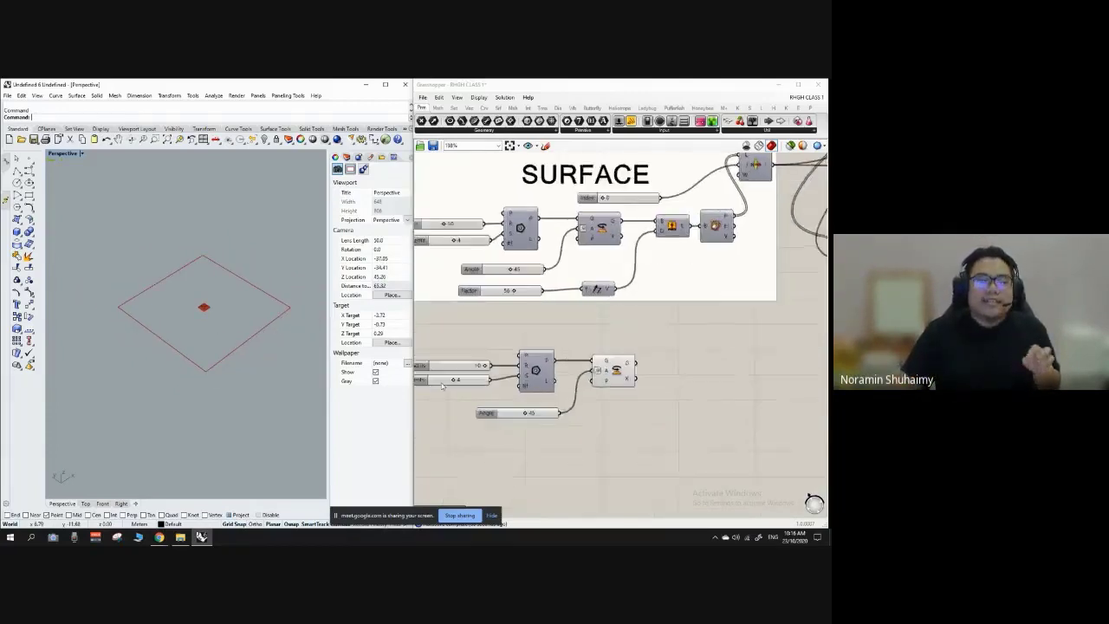
pyautogui.moveTo(303, 321); pyautogui.dragTo(260, 323, button='right')
pyautogui.scroll(3, 181, 318)
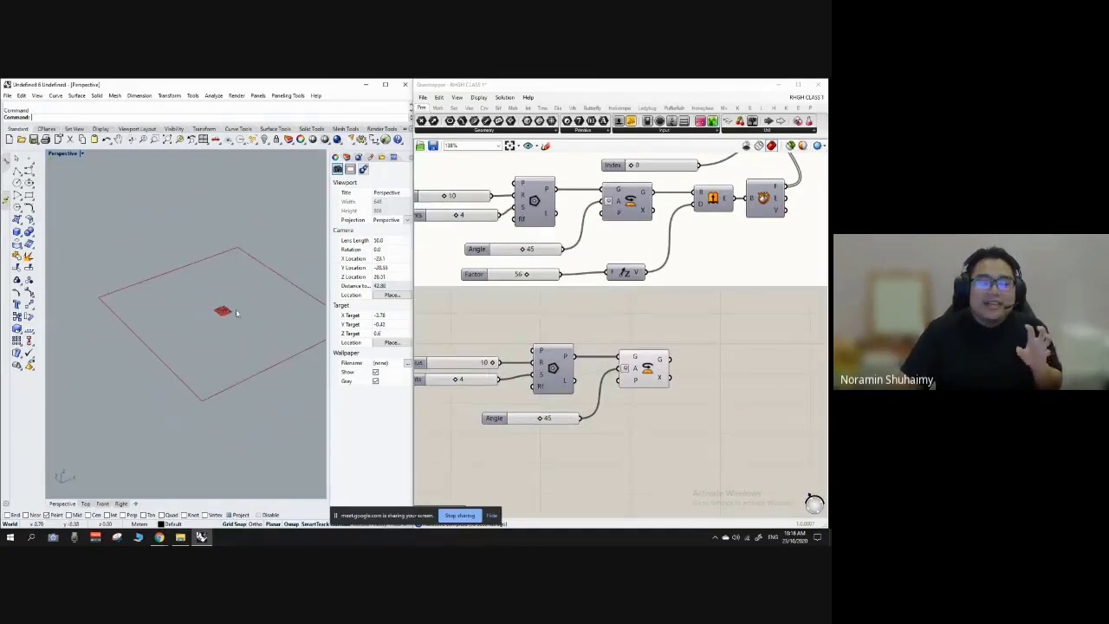
pyautogui.scroll(1, 468, 329)
pyautogui.scroll(-1, 568, 336)
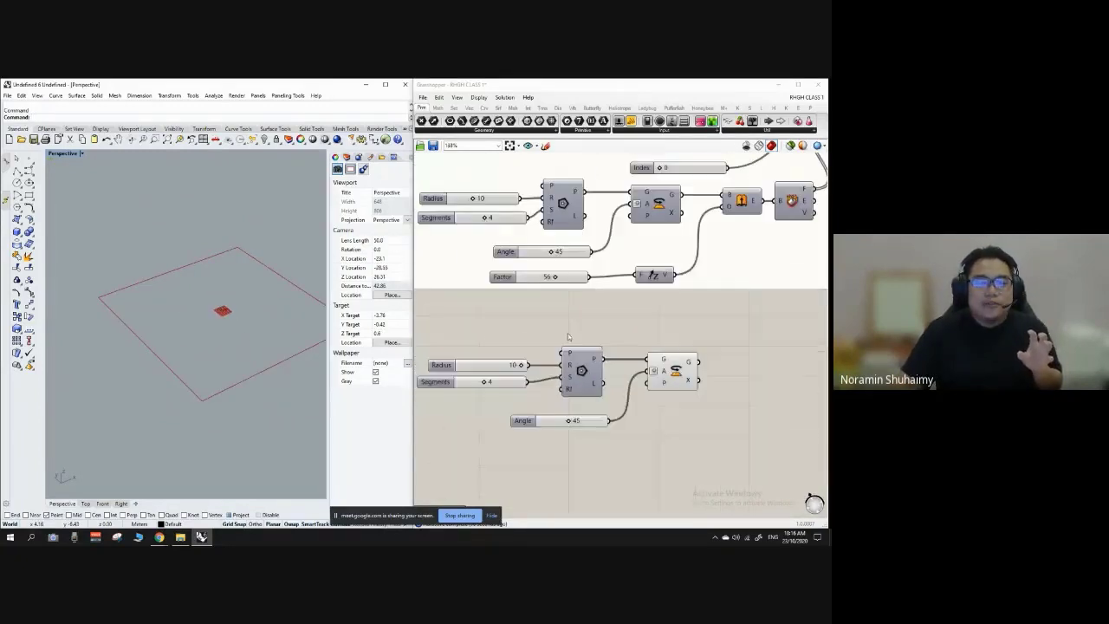
# Test the new Polygon with the Segments slider at 3, return it to 4, and view the resulting shape.
pyautogui.scroll(1, 465, 353)
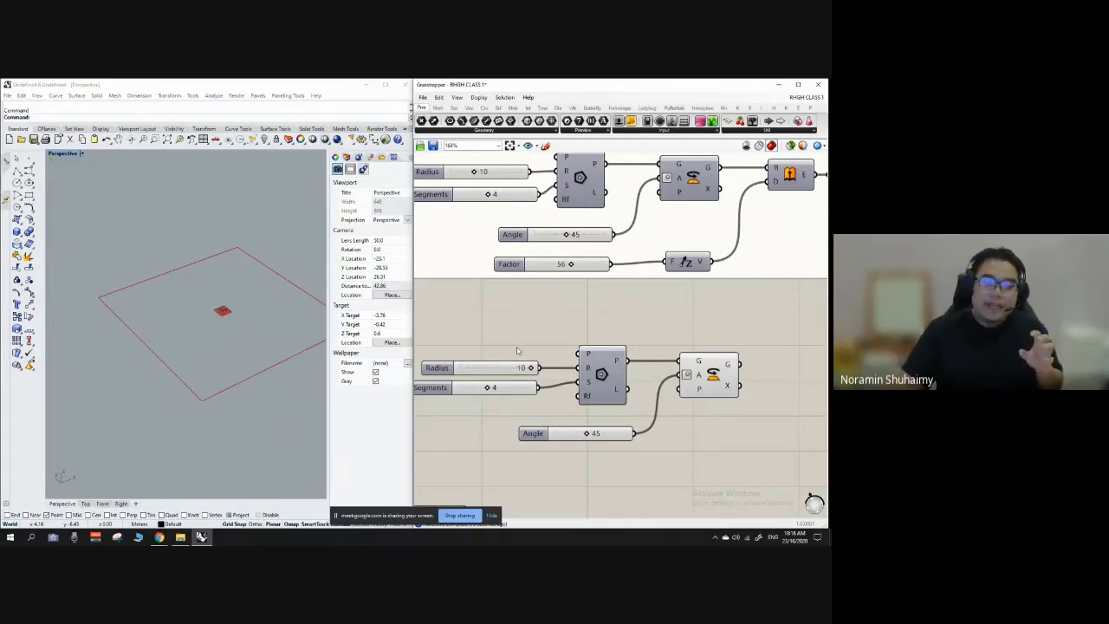
pyautogui.scroll(1, 517, 347)
pyautogui.click(624, 379)
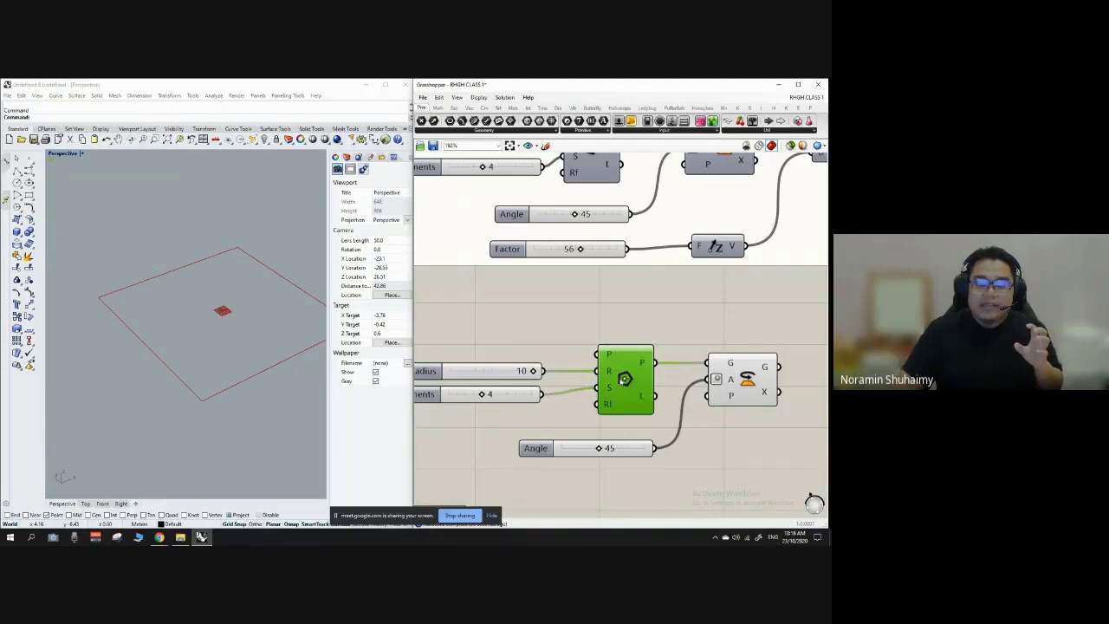
pyautogui.click(587, 338)
pyautogui.scroll(2, 569, 374)
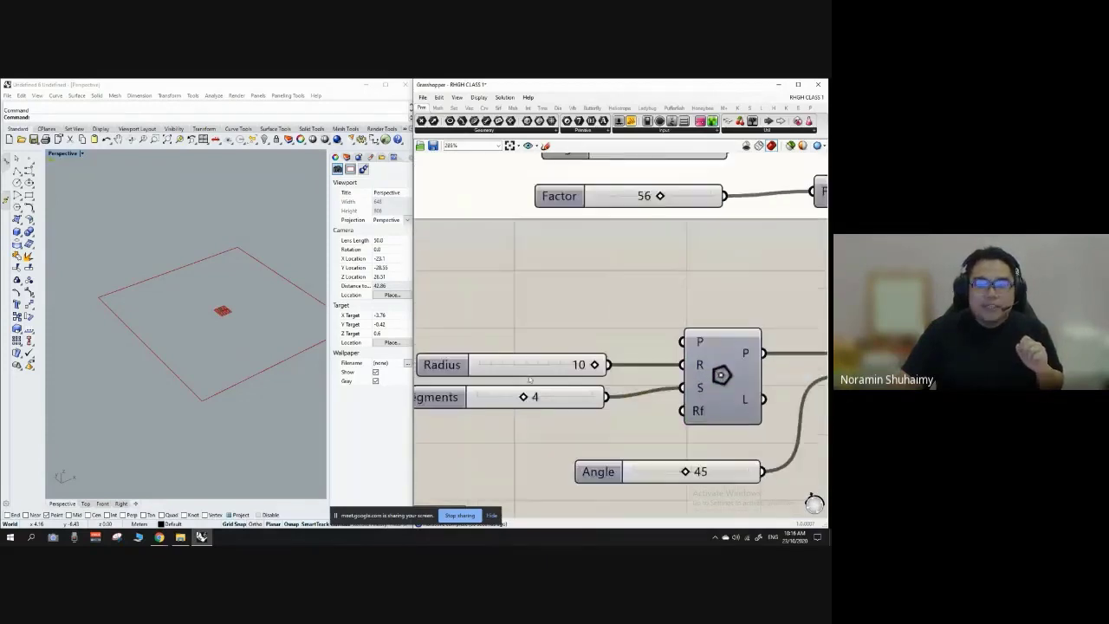
pyautogui.scroll(-1, 599, 364)
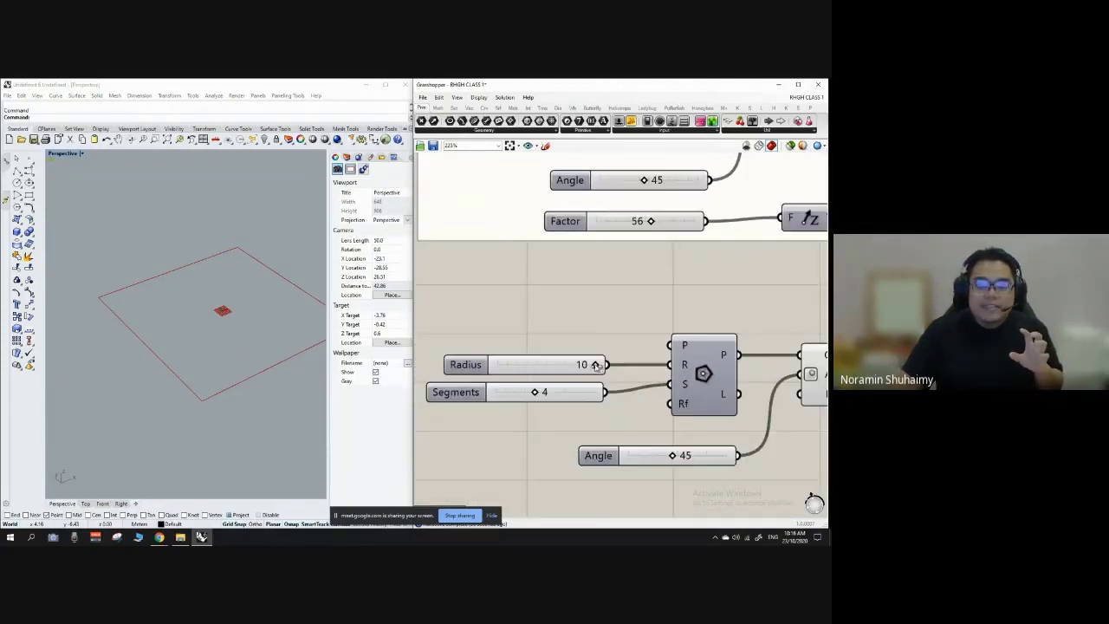
pyautogui.moveTo(597, 365); pyautogui.dragTo(524, 411)
pyautogui.scroll(2, 517, 386)
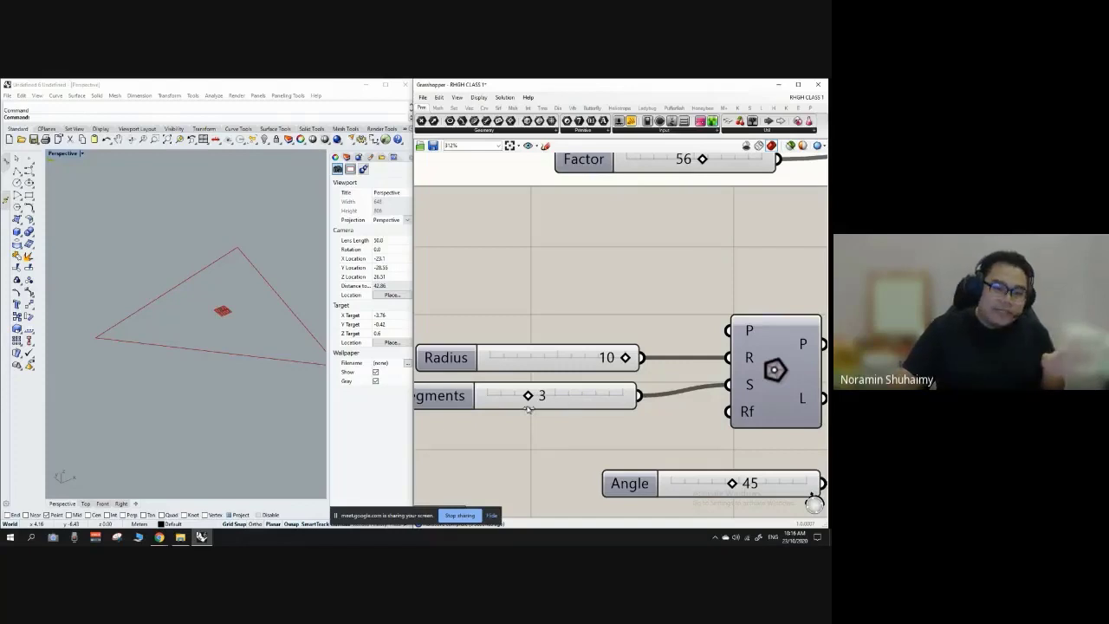
pyautogui.moveTo(532, 409)
pyautogui.mouseDown()
pyautogui.moveTo(566, 408)
pyautogui.moveTo(544, 410)
pyautogui.mouseUp()
pyautogui.moveTo(216, 351); pyautogui.dragTo(182, 356, button='right')
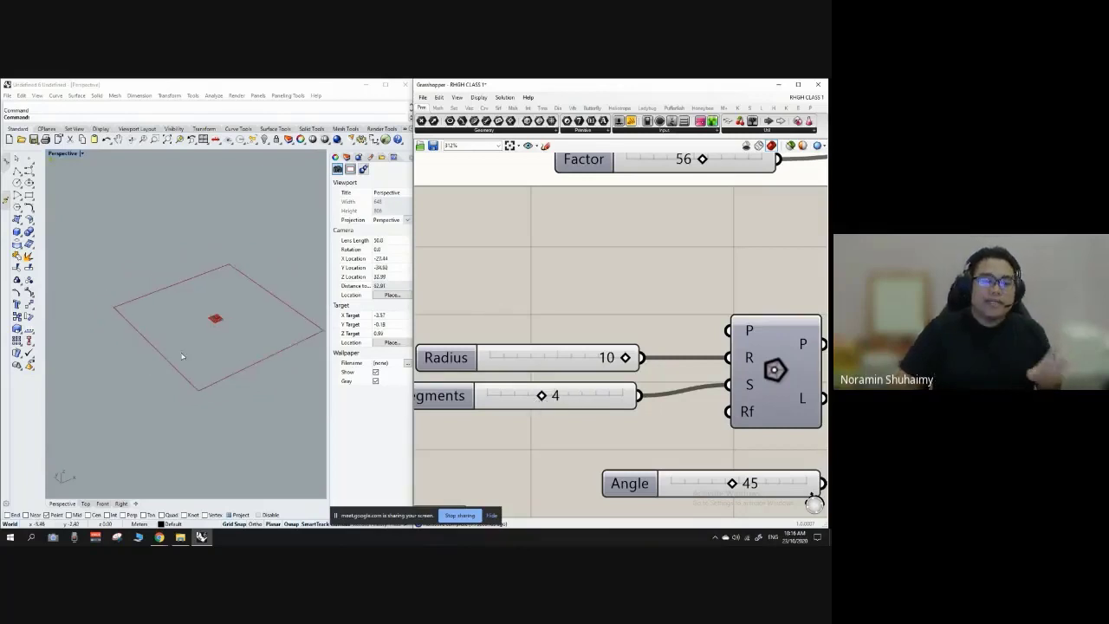
# Turn the new Rotate component's preview off and back on to demonstrate its effect in the viewport.
pyautogui.scroll(-5, 569, 333)
pyautogui.moveTo(694, 325); pyautogui.dragTo(589, 305, button='right')
pyautogui.scroll(1, 558, 352)
pyautogui.scroll(2, 559, 351)
pyautogui.rightClick(551, 328)
pyautogui.click(580, 343)
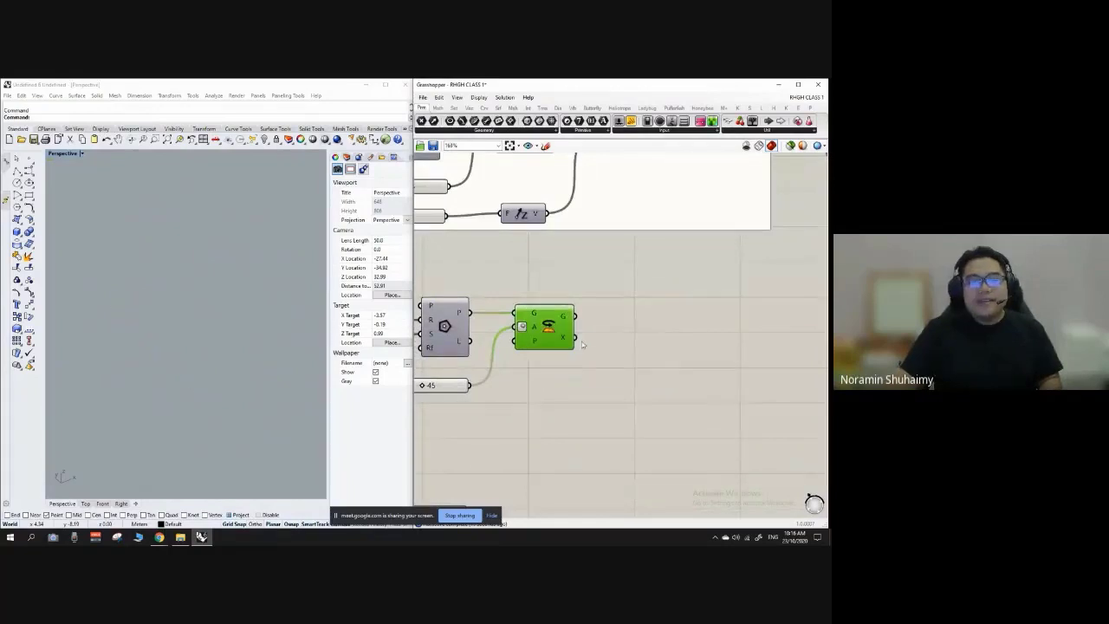
pyautogui.click(604, 324)
pyautogui.rightClick(551, 317)
pyautogui.click(583, 340)
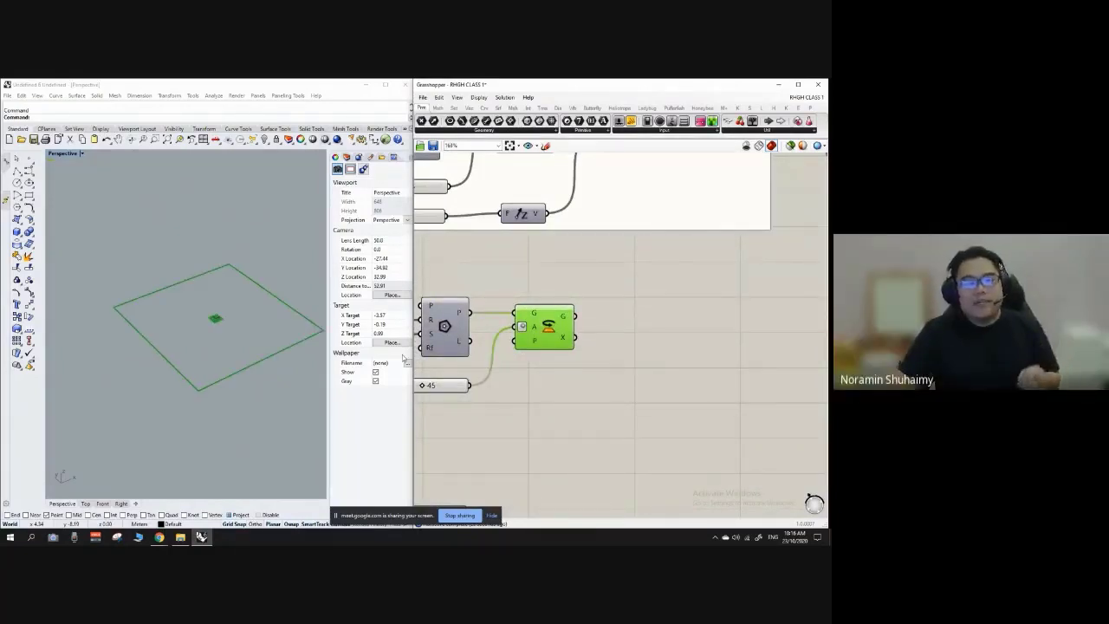
# Examine the Extrude component and its connections in the original SURFACE group as the reference for the rebuild.
pyautogui.scroll(-3, 588, 402)
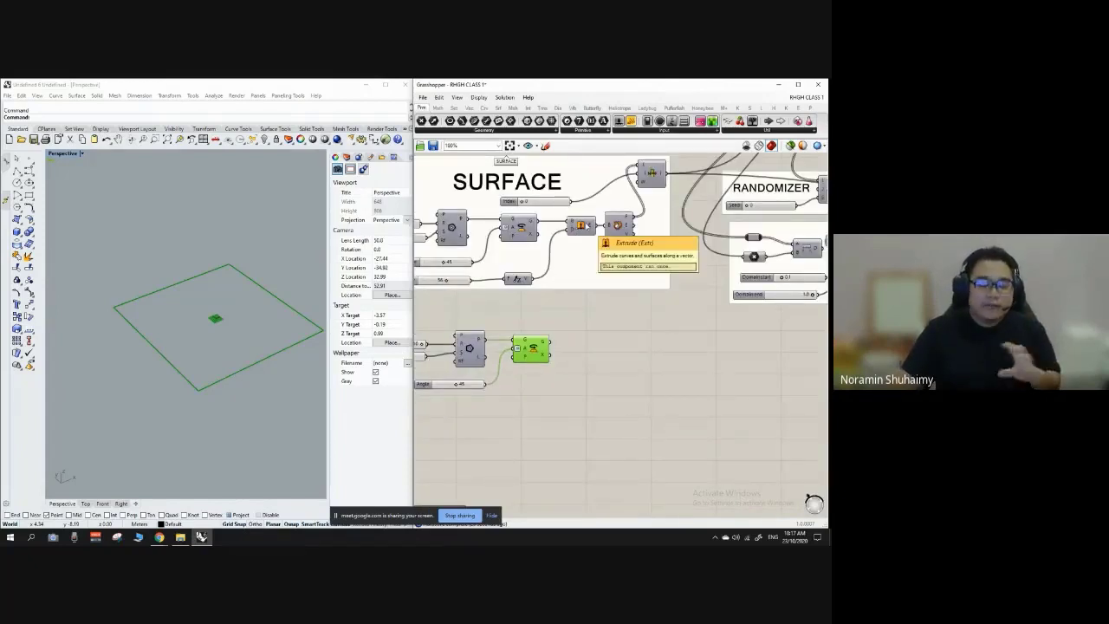
pyautogui.scroll(1, 588, 226)
pyautogui.click(567, 224)
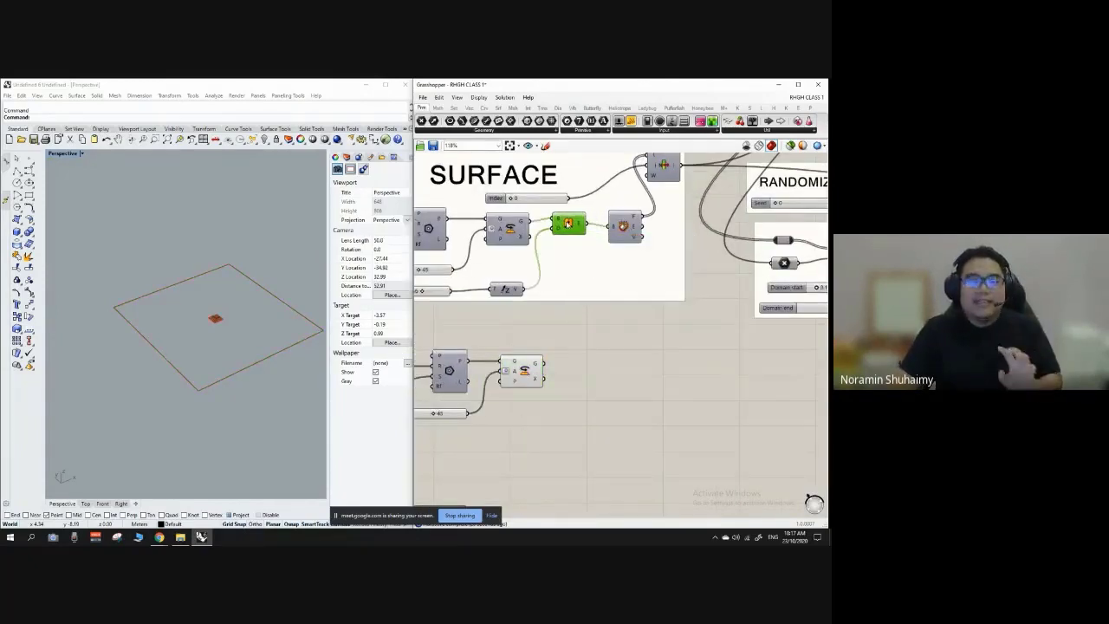
pyautogui.moveTo(568, 223); pyautogui.dragTo(566, 226)
pyautogui.click(596, 371)
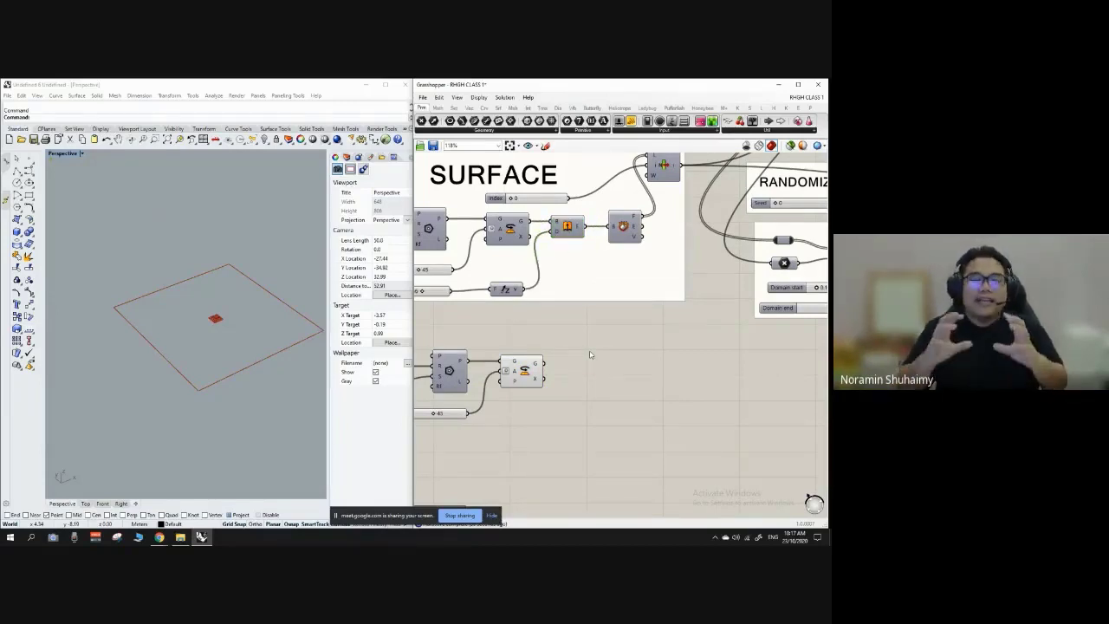
pyautogui.scroll(2, 567, 227)
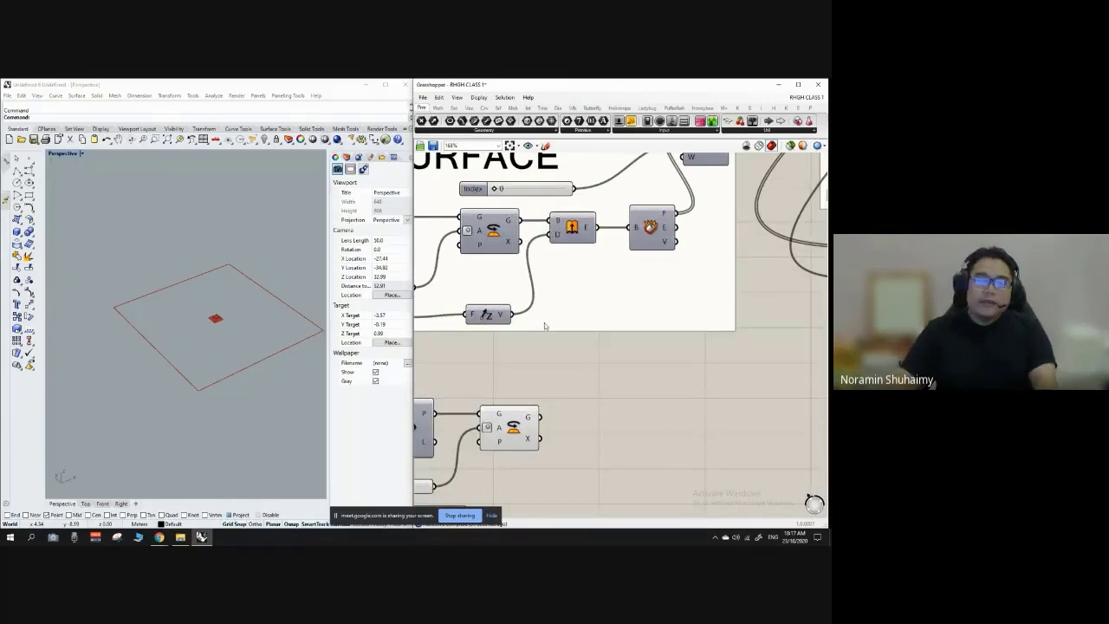
pyautogui.scroll(-4, 568, 229)
pyautogui.scroll(4, 541, 359)
# Add an Extrude component beside the new Rotate component and connect the rotated geometry to its Base input.
pyautogui.doubleClick(572, 317)
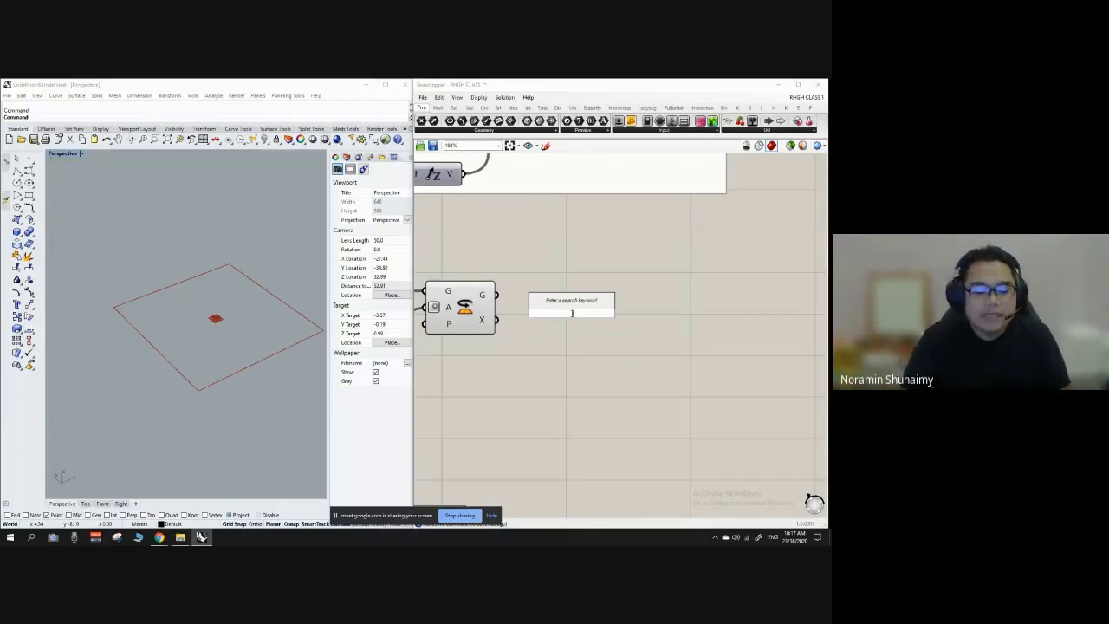
pyautogui.write('ex')
pyautogui.write('extrude')
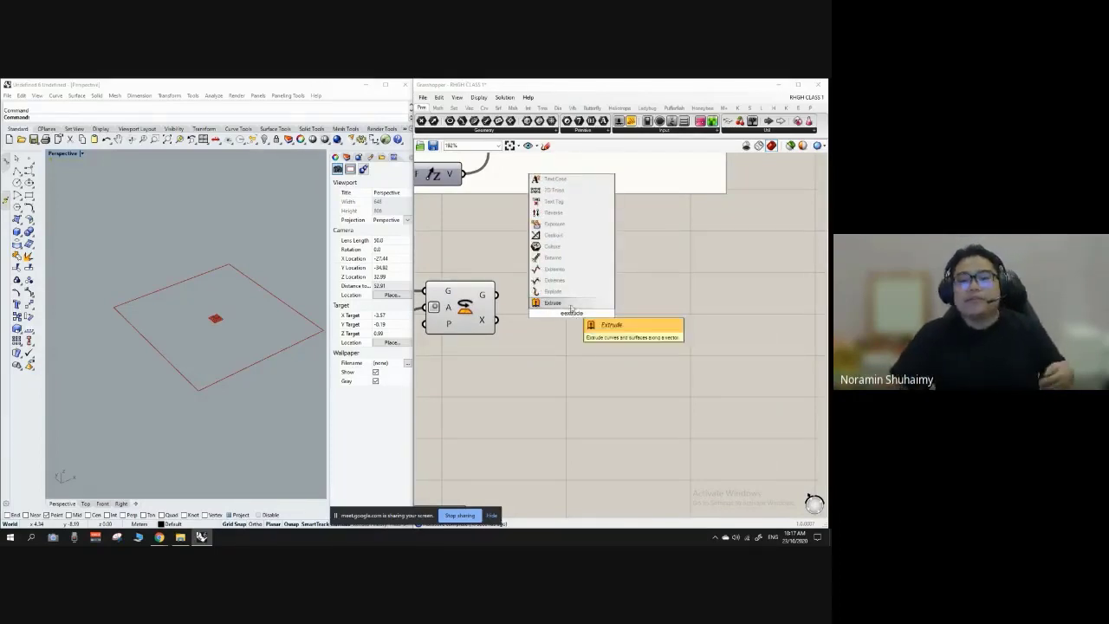
pyautogui.press('Return')
pyautogui.scroll(-4, 577, 286)
pyautogui.scroll(2, 577, 286)
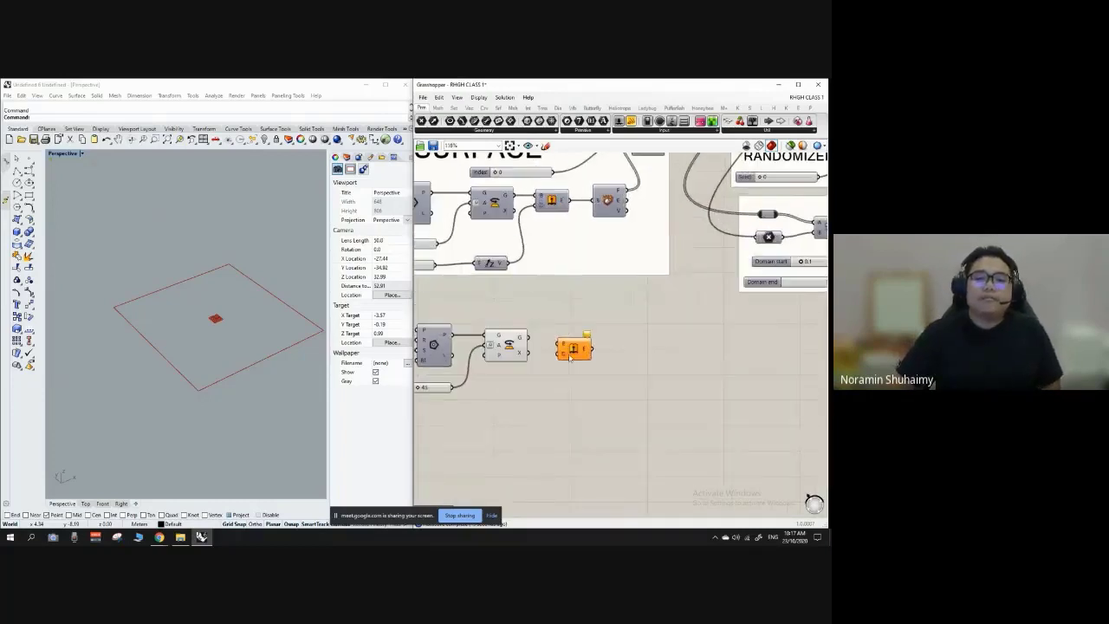
pyautogui.scroll(2, 546, 342)
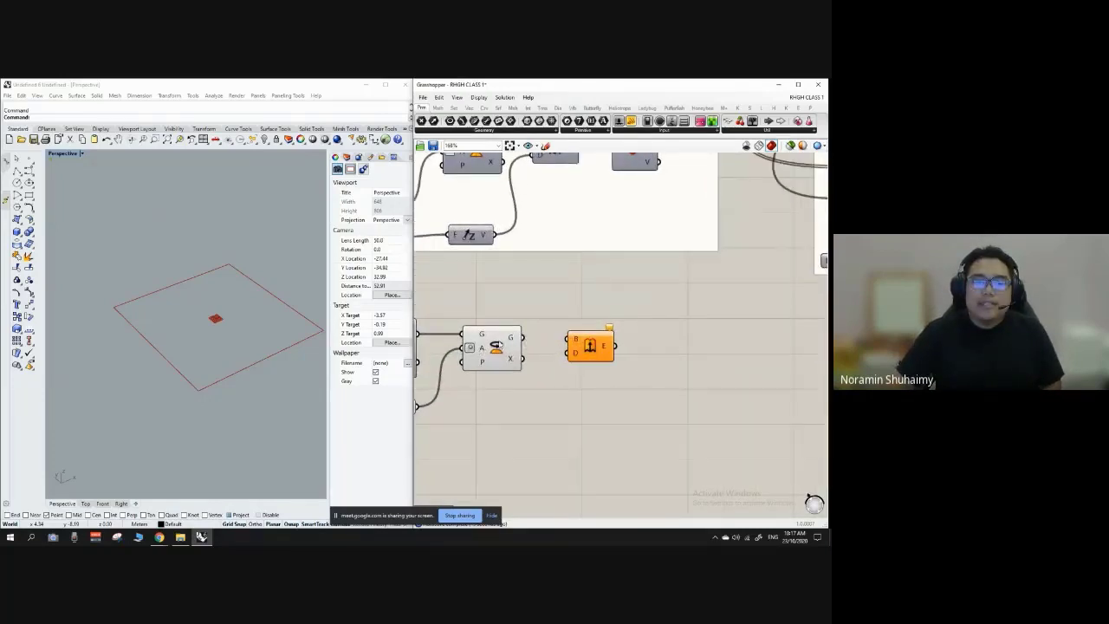
pyautogui.moveTo(516, 339); pyautogui.dragTo(610, 345)
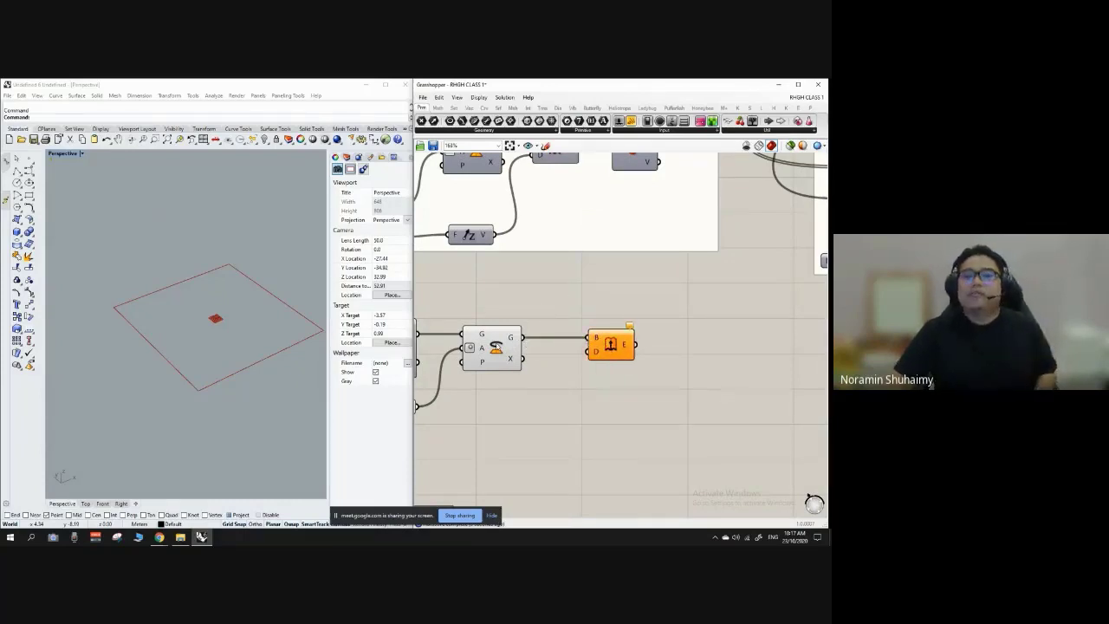
# Hide the new Rotate component's preview and shift the Extrude component slightly further from it.
pyautogui.rightClick(498, 343)
pyautogui.click(538, 359)
pyautogui.click(584, 305)
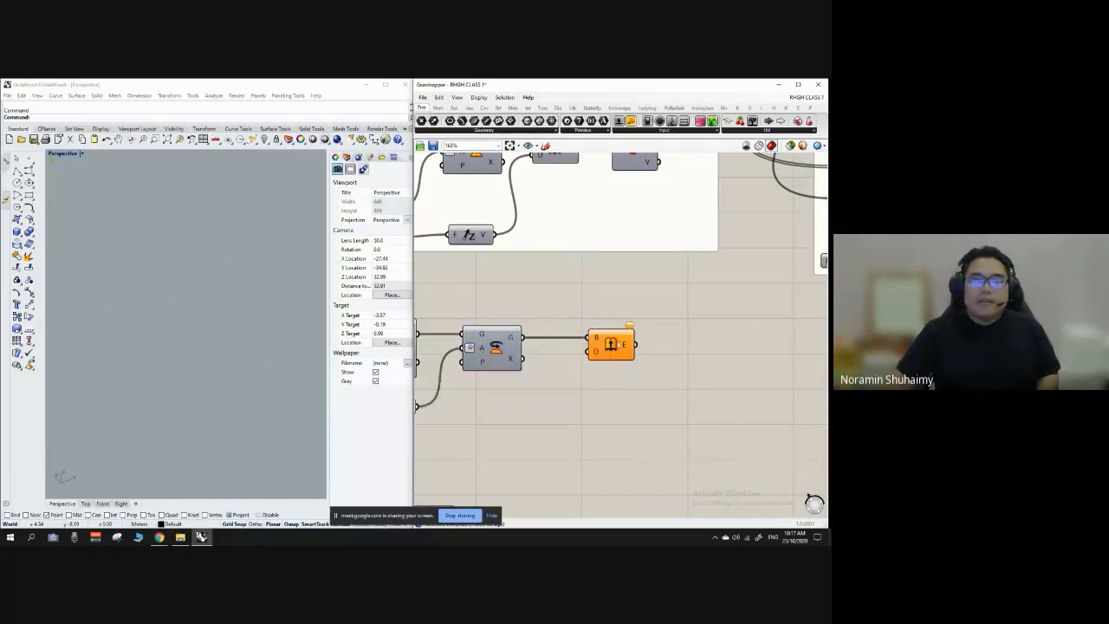
pyautogui.moveTo(614, 336); pyautogui.dragTo(623, 337)
pyautogui.click(611, 309)
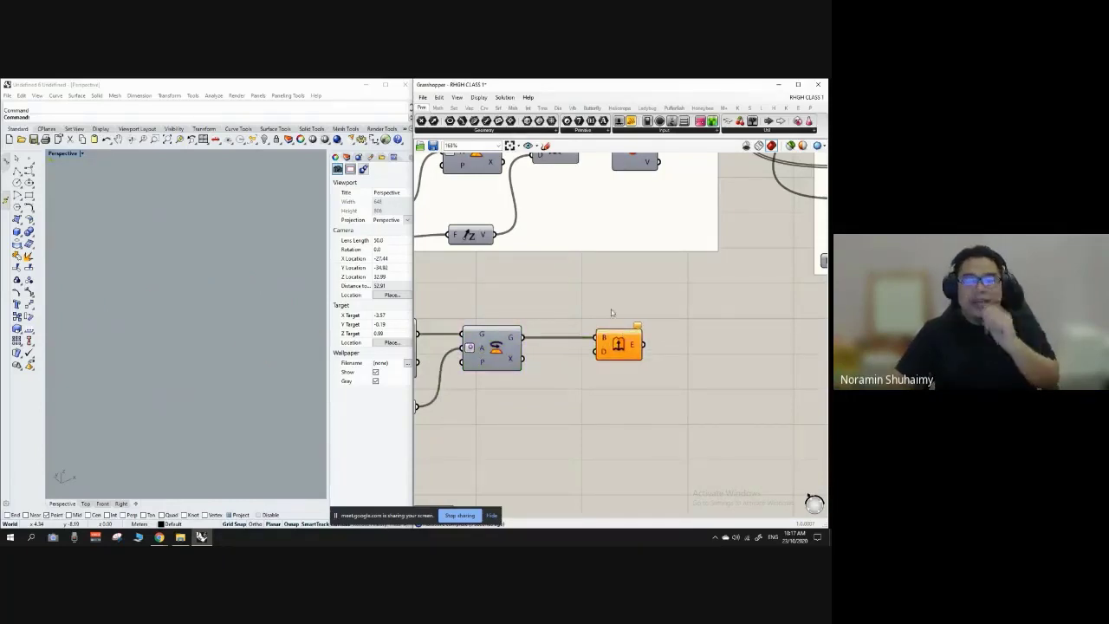
# Inspect the new Extrude component's unconnected Direction input alongside the original group and the Perspective viewport.
pyautogui.scroll(-2, 603, 308)
pyautogui.moveTo(580, 316); pyautogui.dragTo(593, 326, button='right')
pyautogui.scroll(1, 596, 328)
pyautogui.moveTo(633, 350); pyautogui.dragTo(586, 367)
pyautogui.scroll(3, 618, 352)
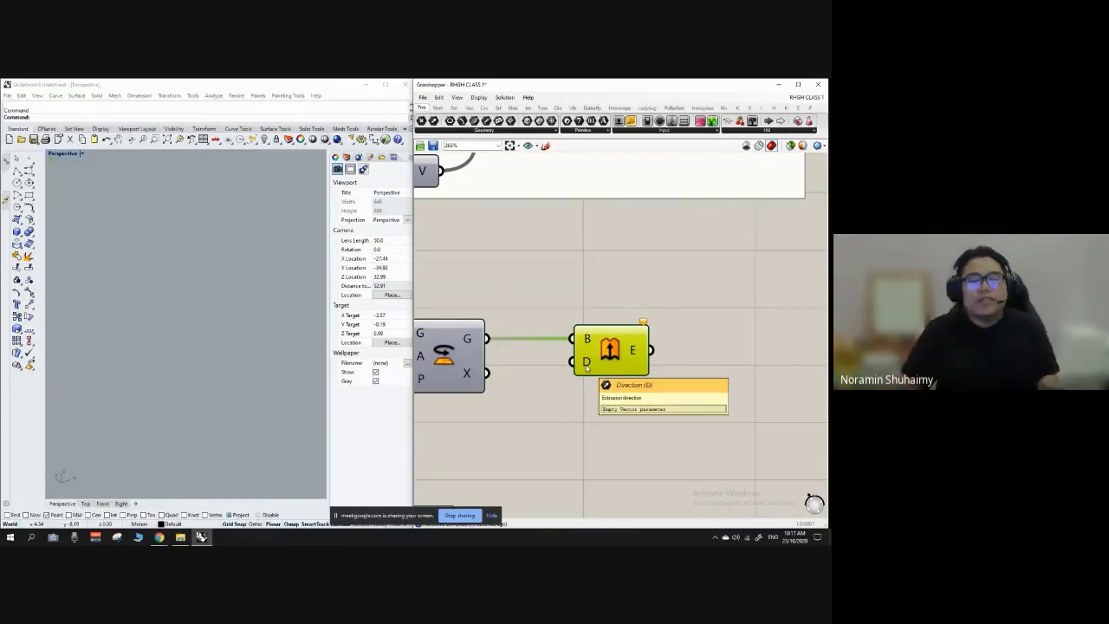
pyautogui.scroll(-4, 611, 367)
pyautogui.click(201, 371)
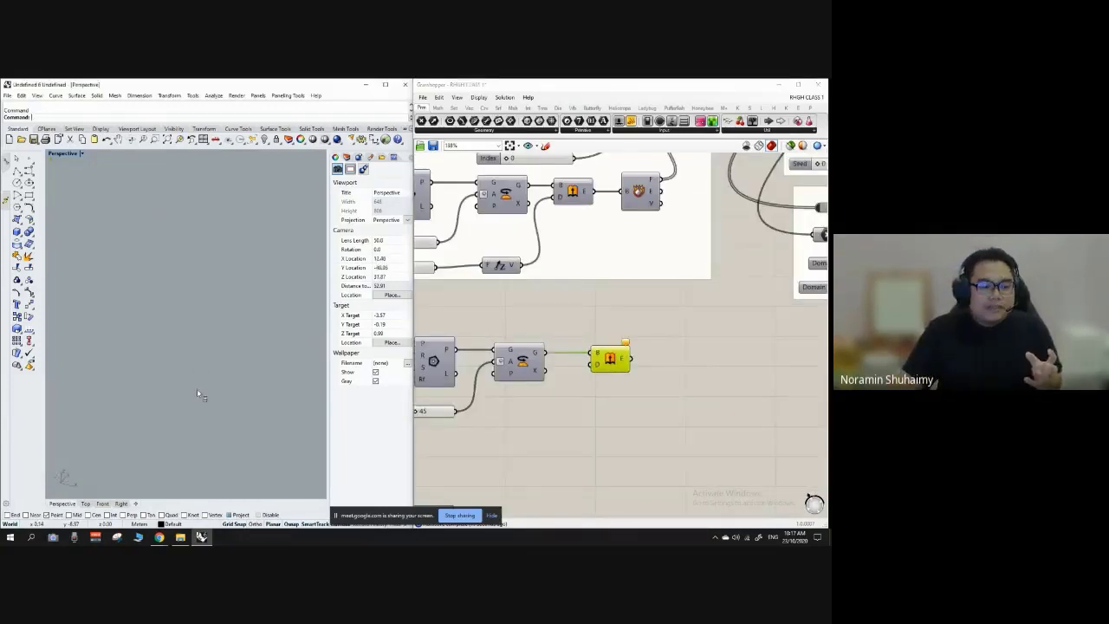
pyautogui.moveTo(199, 392); pyautogui.dragTo(127, 391, button='right')
pyautogui.scroll(-4, 225, 375)
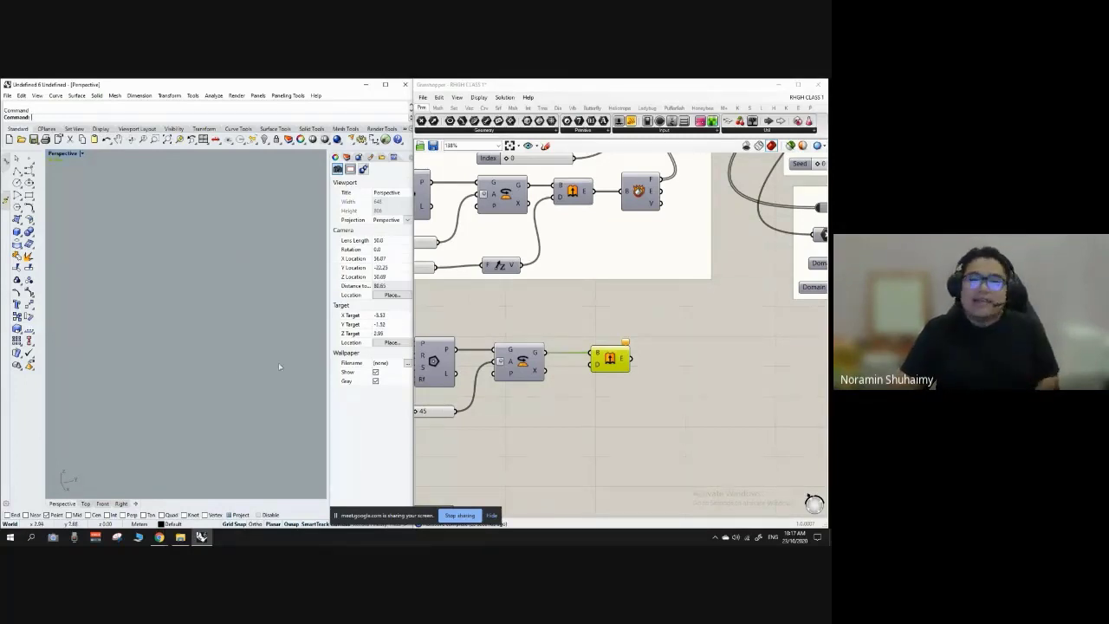
pyautogui.scroll(3, 579, 397)
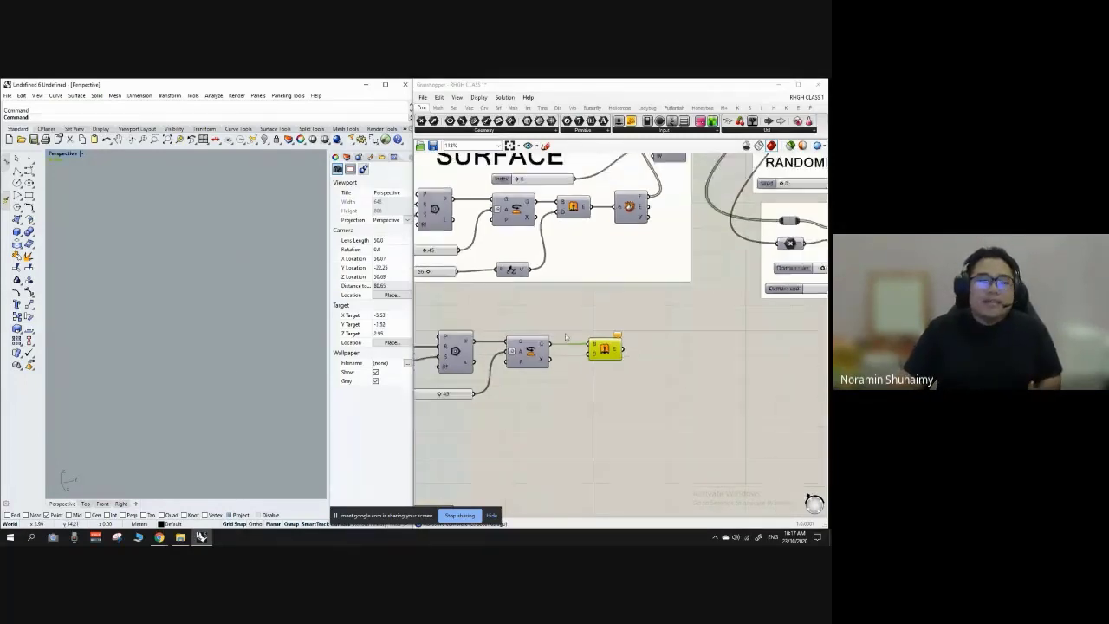
# Add a Unit Z component below Rotate, connect its vector to the Extrude Direction input, and view the resulting extrusion.
pyautogui.doubleClick(583, 394)
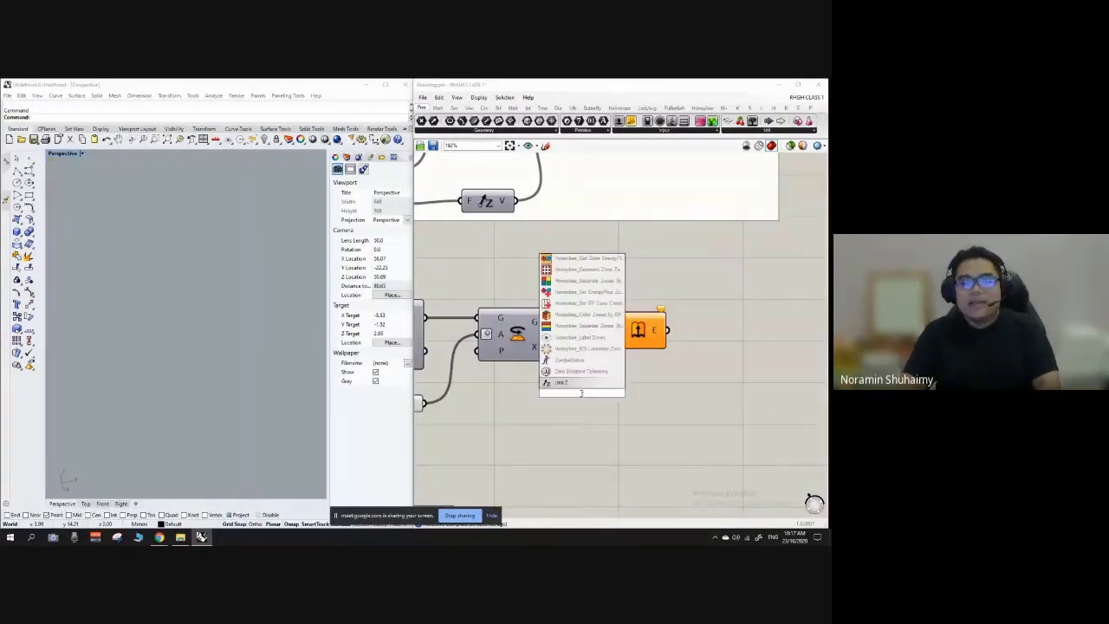
pyautogui.click(571, 382)
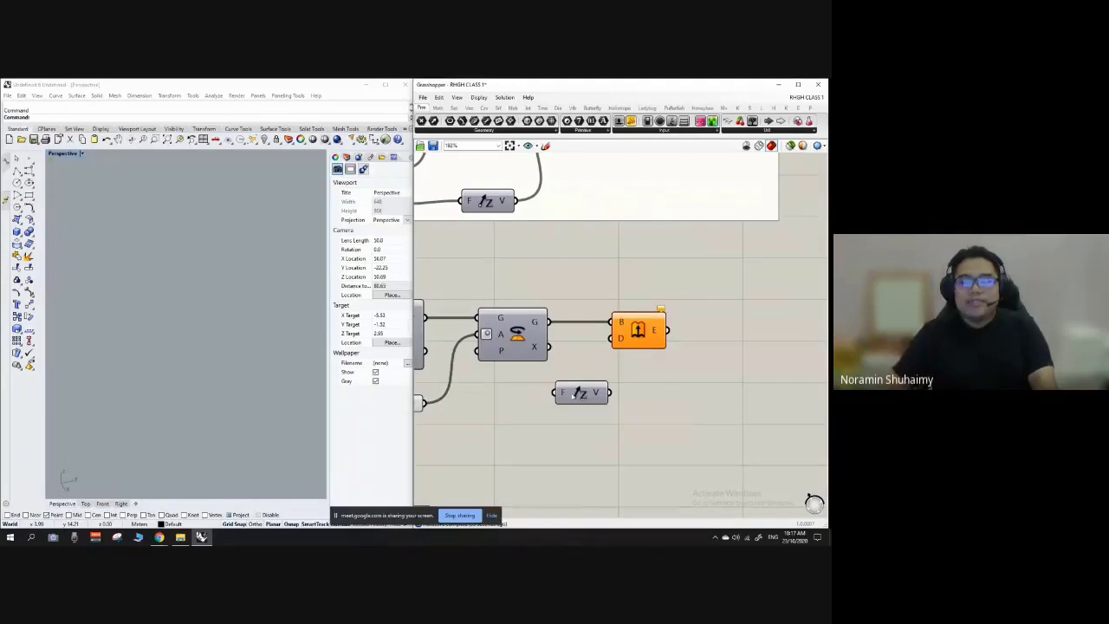
pyautogui.moveTo(597, 396); pyautogui.dragTo(538, 409)
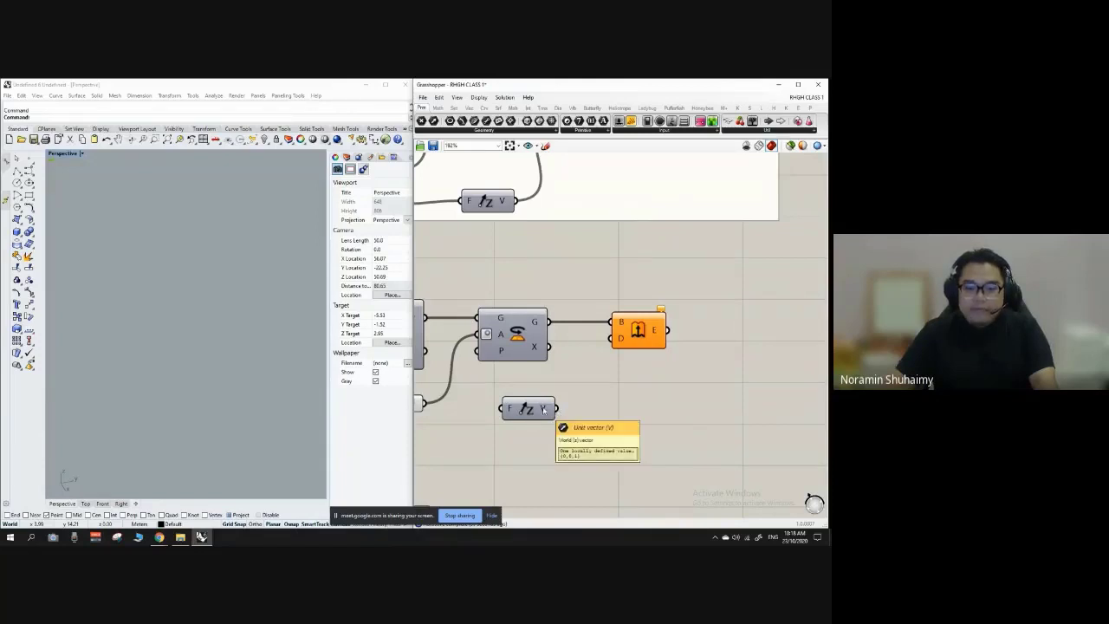
pyautogui.moveTo(544, 409); pyautogui.dragTo(614, 342)
pyautogui.scroll(1, 615, 349)
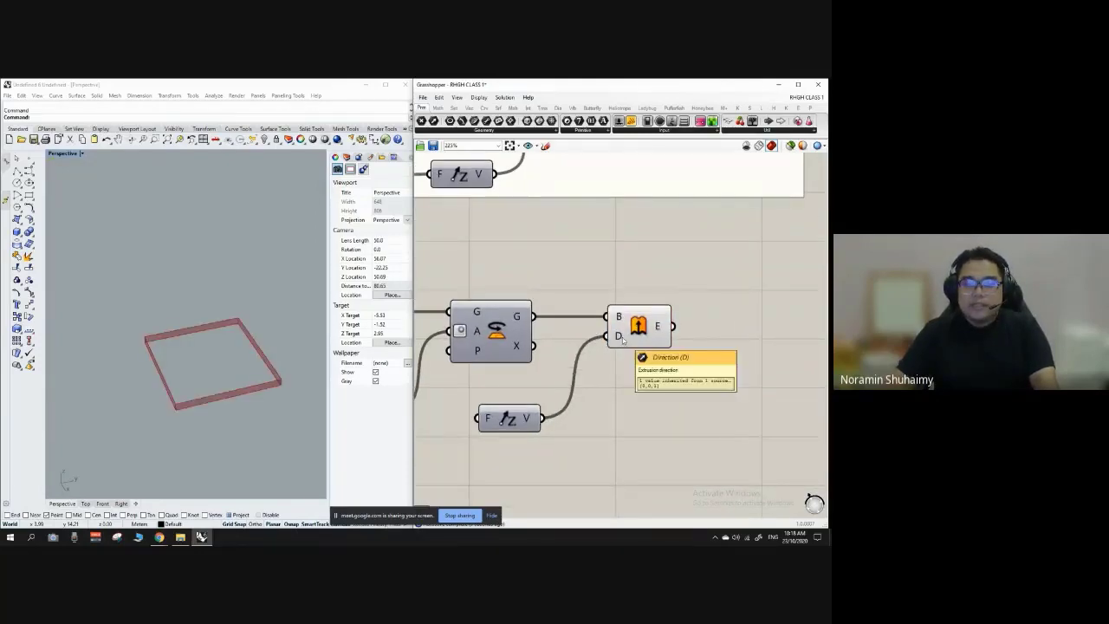
pyautogui.scroll(-4, 622, 348)
pyautogui.moveTo(258, 395); pyautogui.dragTo(207, 340, button='right')
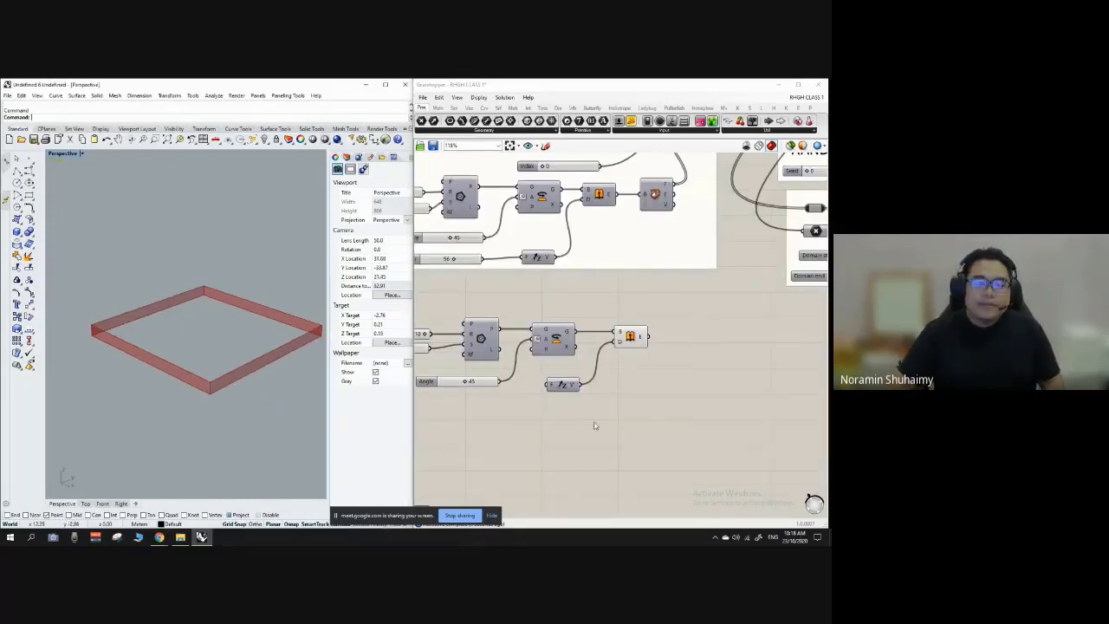
# Move the new Unit Z component further below the Rotate component, leaving room for a slider beside it.
pyautogui.scroll(1, 595, 425)
pyautogui.moveTo(561, 380); pyautogui.dragTo(559, 404)
pyautogui.scroll(-4, 668, 386)
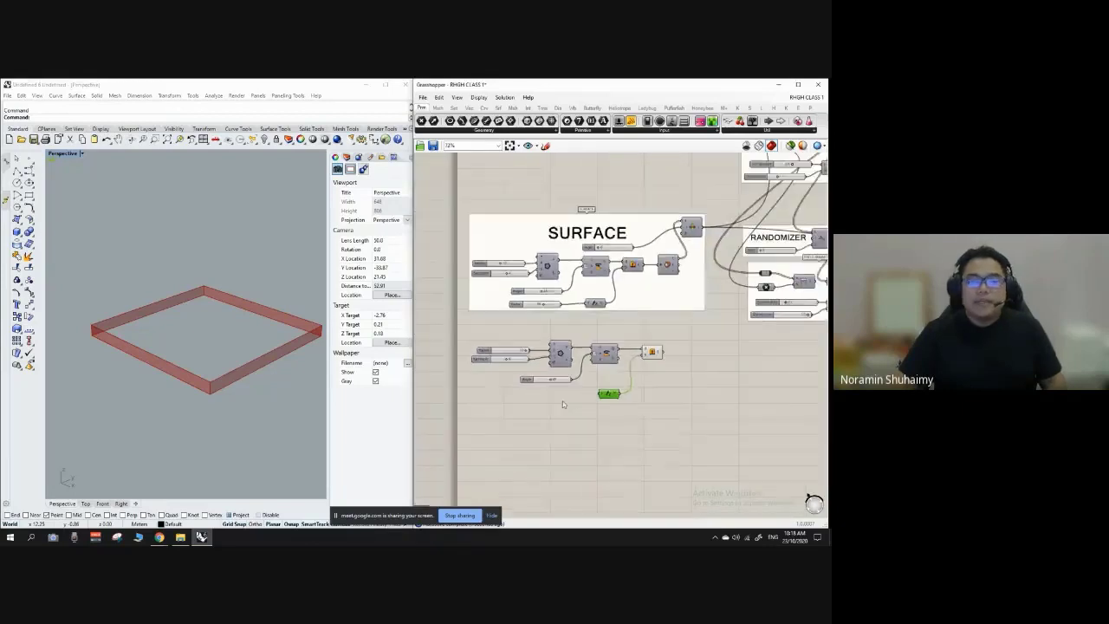
pyautogui.scroll(3, 562, 401)
pyautogui.moveTo(571, 366); pyautogui.dragTo(578, 358)
pyautogui.click(593, 392)
pyautogui.scroll(2, 593, 395)
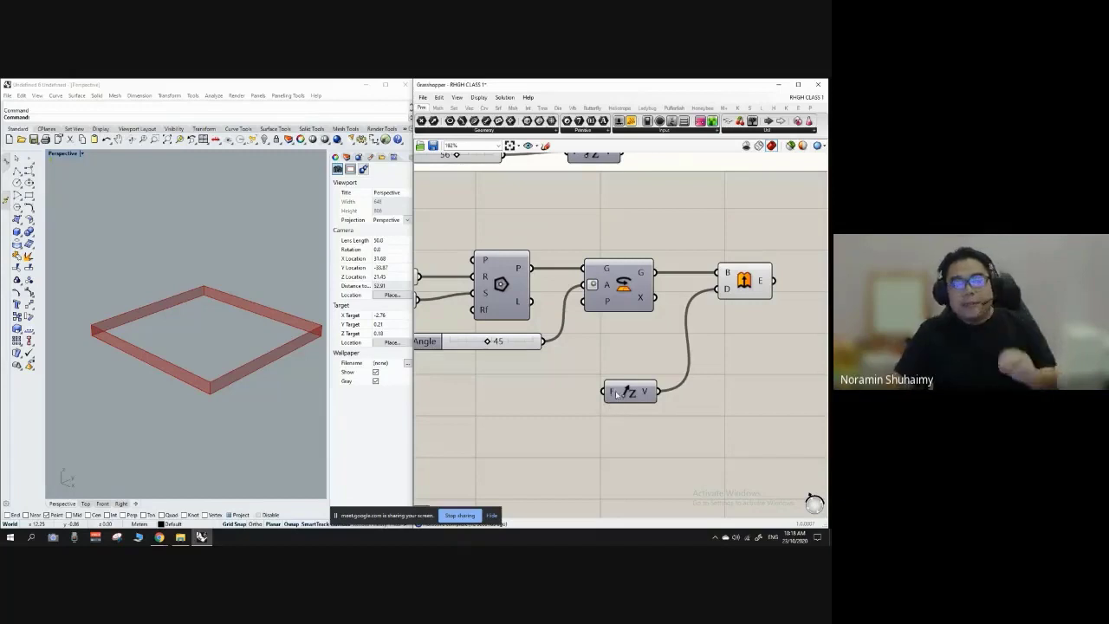
pyautogui.scroll(-1, 607, 388)
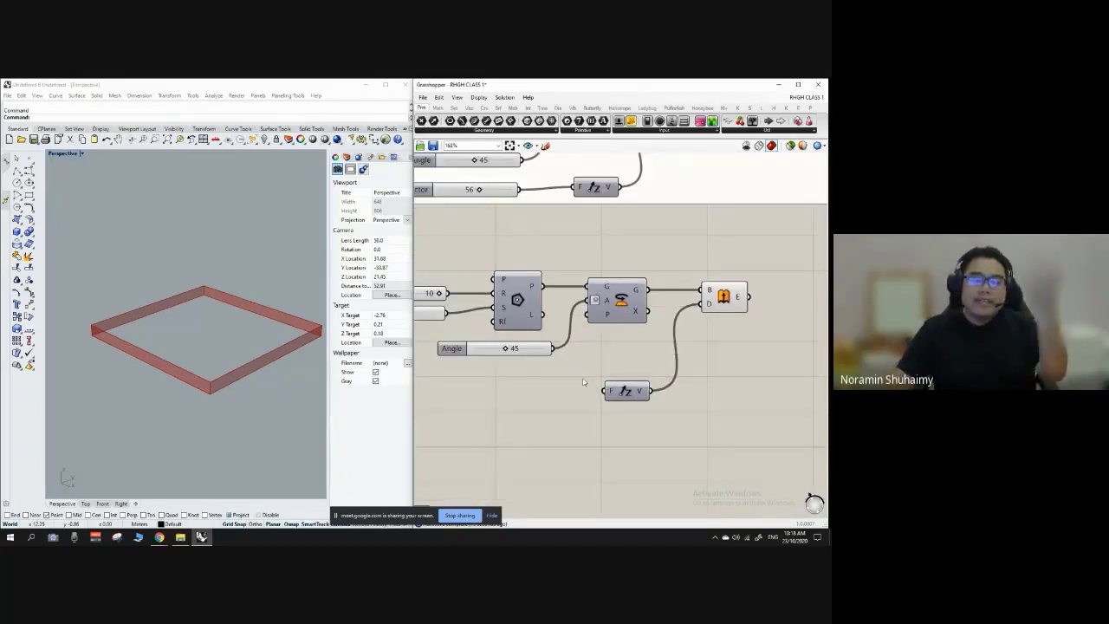
pyautogui.scroll(-3, 563, 392)
pyautogui.scroll(2, 528, 403)
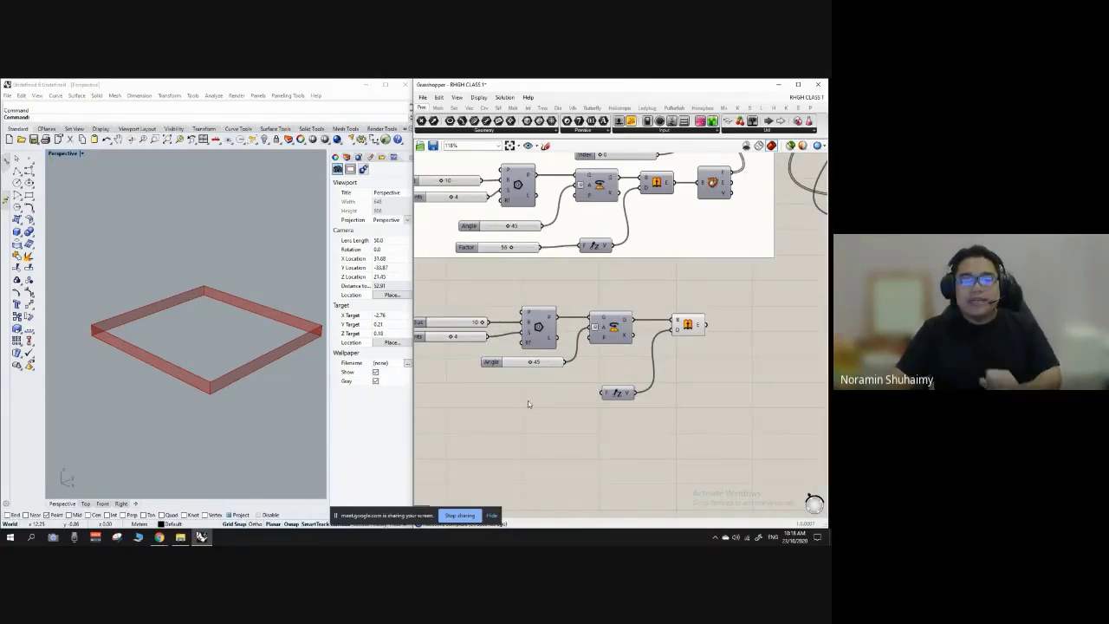
# Add a number slider set to 50, line it up with Unit Z, and connect it to the Factor input.
pyautogui.doubleClick(528, 401)
pyautogui.write('50')
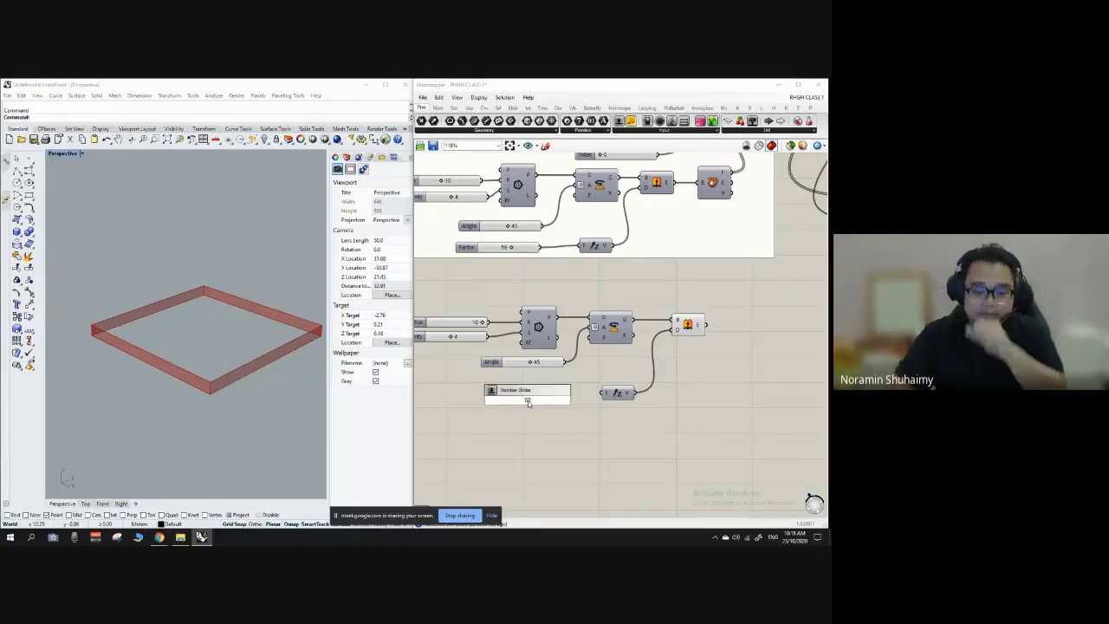
pyautogui.press('Return')
pyautogui.scroll(3, 558, 410)
pyautogui.scroll(3, 562, 403)
pyautogui.moveTo(562, 400); pyautogui.dragTo(571, 379)
pyautogui.doubleClick(603, 344)
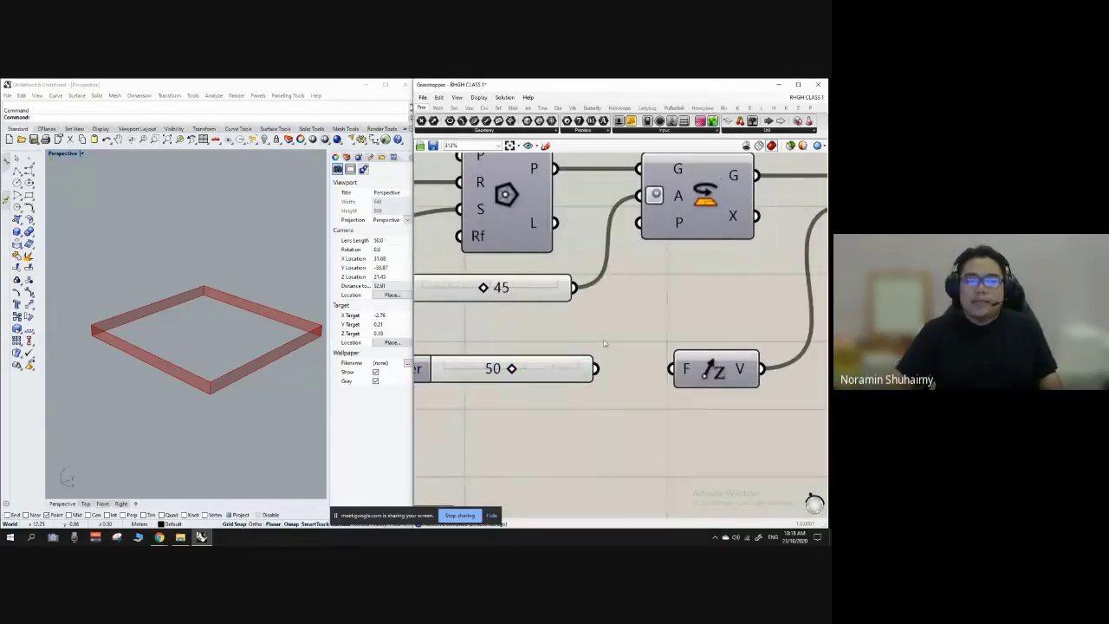
pyautogui.click(565, 412)
pyautogui.click(555, 371)
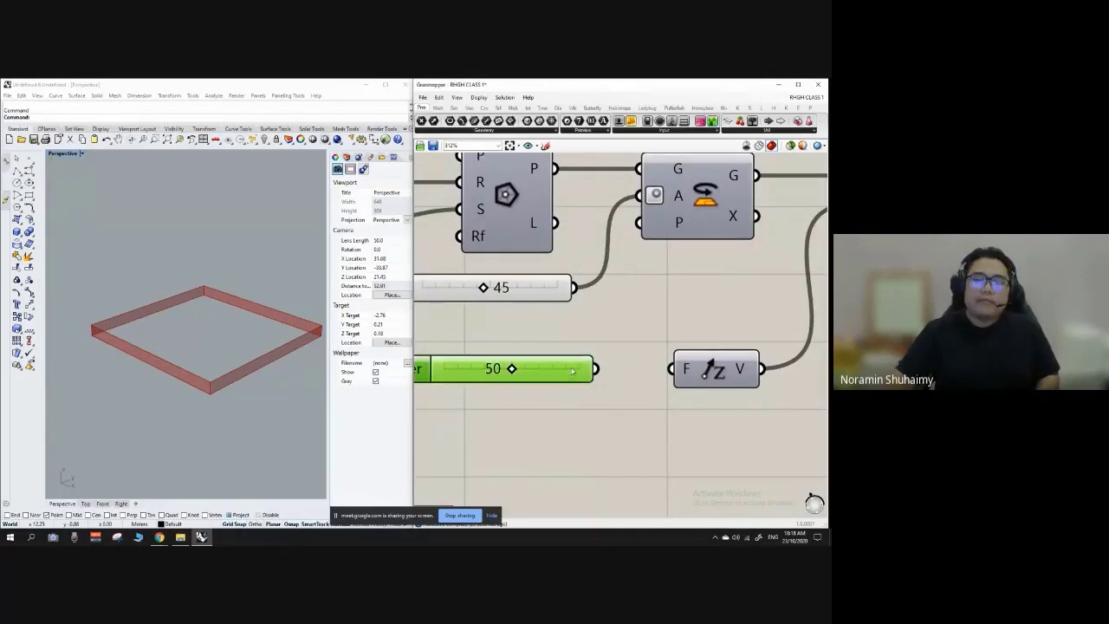
pyautogui.moveTo(592, 368); pyautogui.dragTo(671, 368)
pyautogui.click(629, 455)
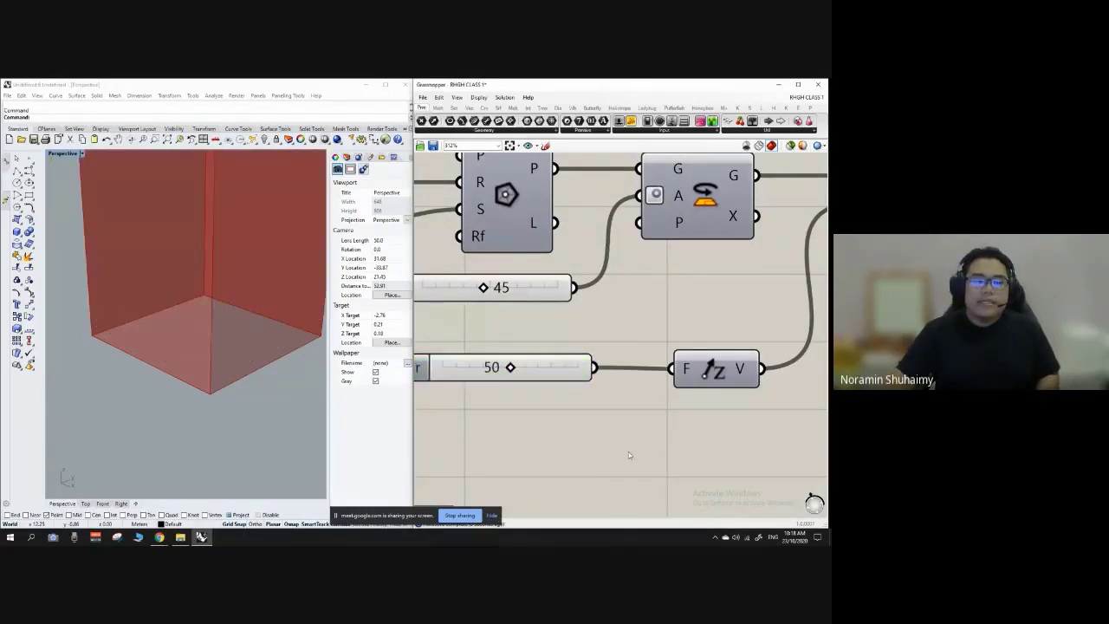
# Examine the extruded tower from several angles in the Perspective viewport and its component chain on the canvas.
pyautogui.scroll(-10, 198, 473)
pyautogui.moveTo(222, 370); pyautogui.dragTo(200, 324, button='right')
pyautogui.scroll(2, 184, 378)
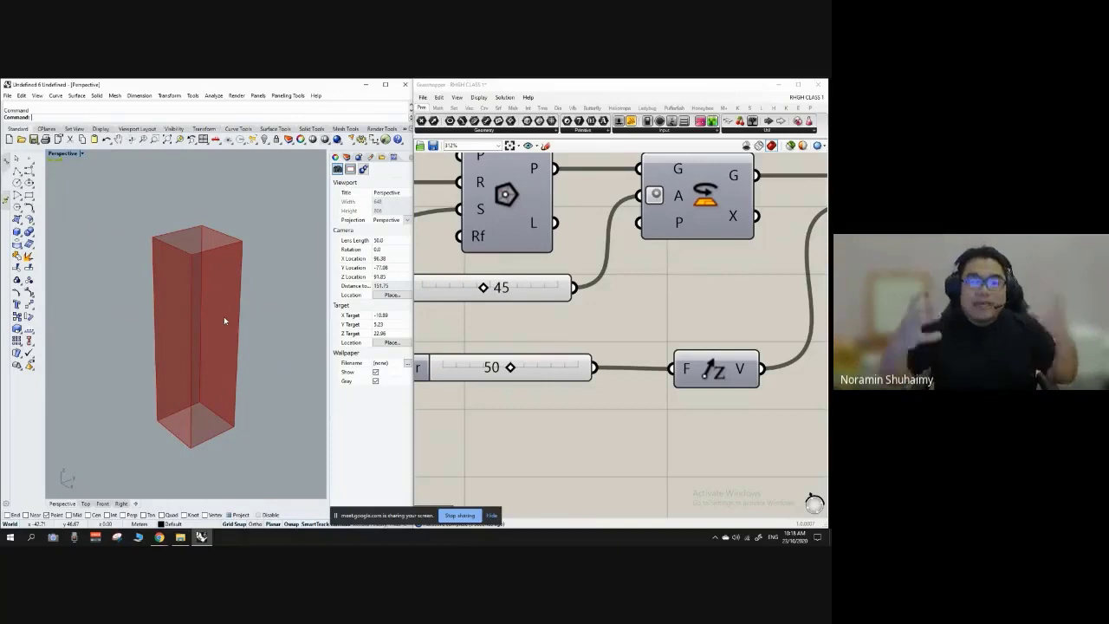
pyautogui.scroll(-6, 256, 317)
pyautogui.scroll(3, 251, 307)
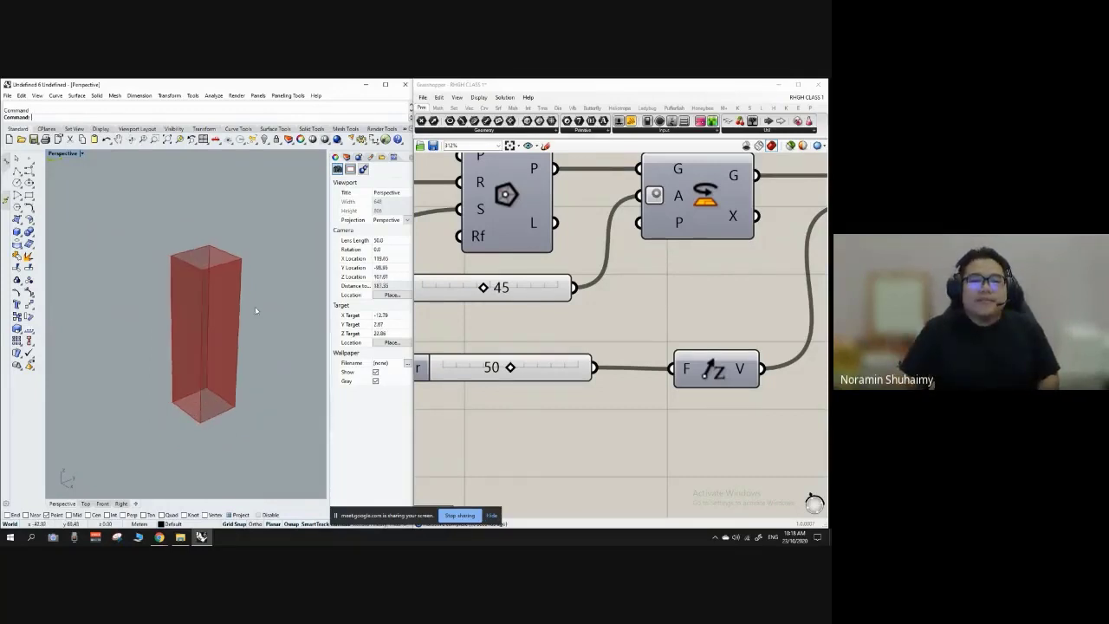
pyautogui.scroll(-4, 546, 309)
pyautogui.scroll(1, 656, 217)
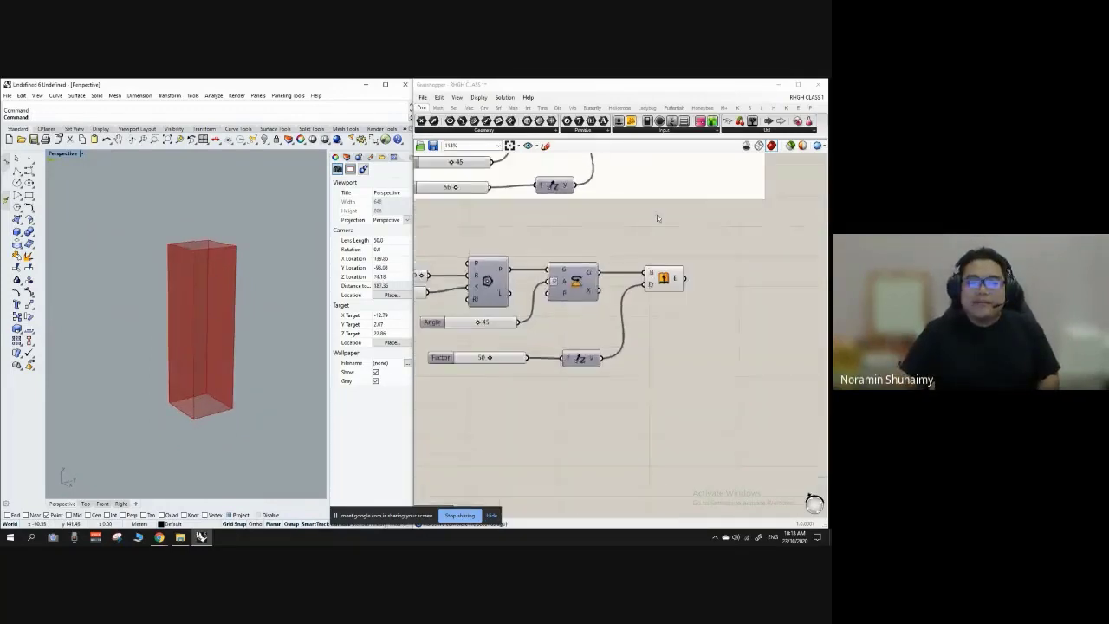
pyautogui.scroll(-5, 616, 271)
pyautogui.scroll(7, 650, 212)
pyautogui.moveTo(560, 319); pyautogui.dragTo(556, 209, button='right')
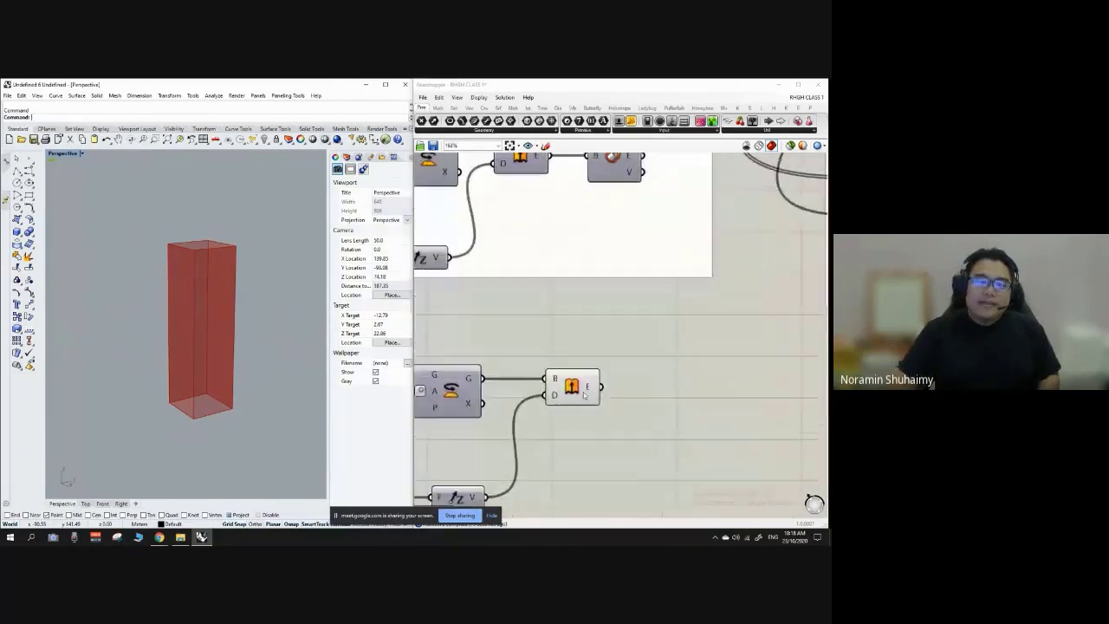
# Turn the new Extrude component's preview off and back on, and view the tower from above.
pyautogui.click(561, 387)
pyautogui.rightClick(558, 387)
pyautogui.click(588, 402)
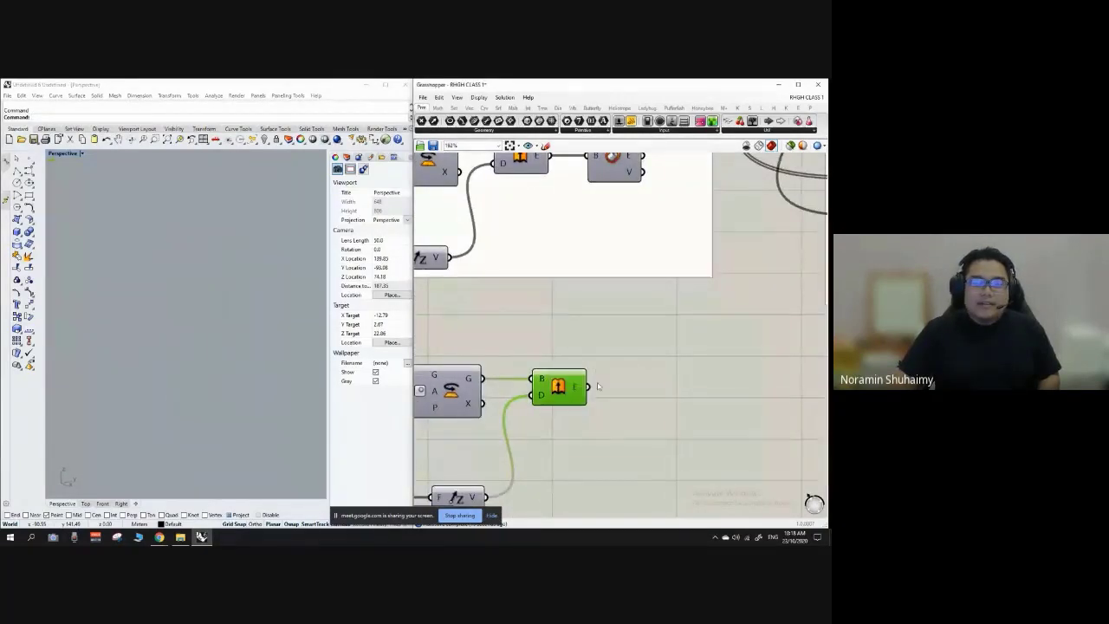
pyautogui.rightClick(557, 379)
pyautogui.click(587, 396)
pyautogui.click(614, 347)
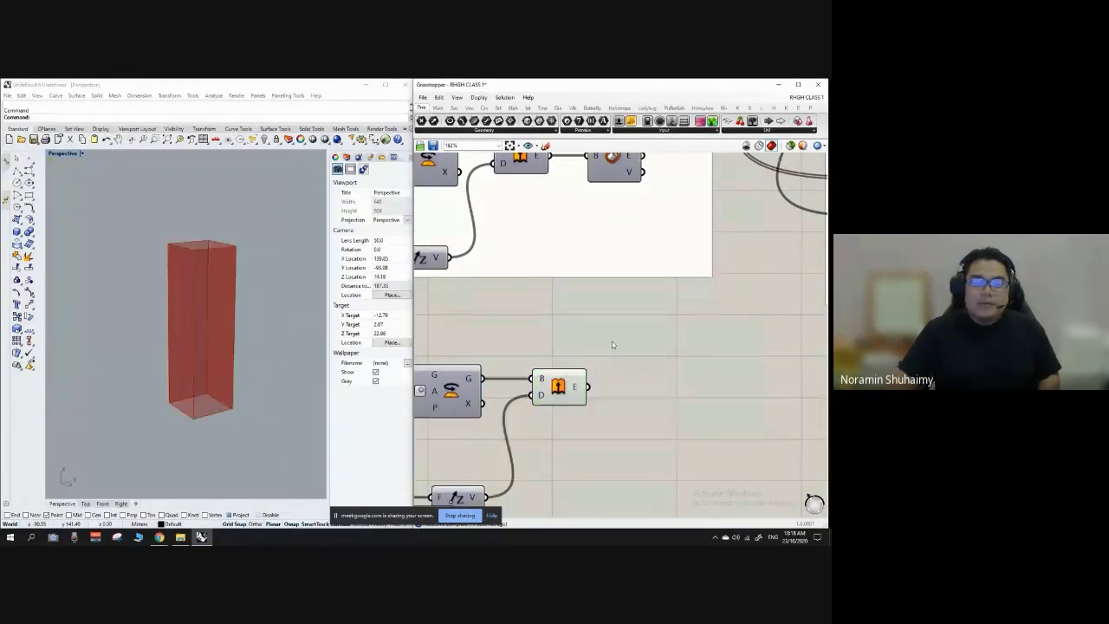
pyautogui.moveTo(213, 303); pyautogui.dragTo(219, 345, button='right')
pyautogui.scroll(-5, 562, 284)
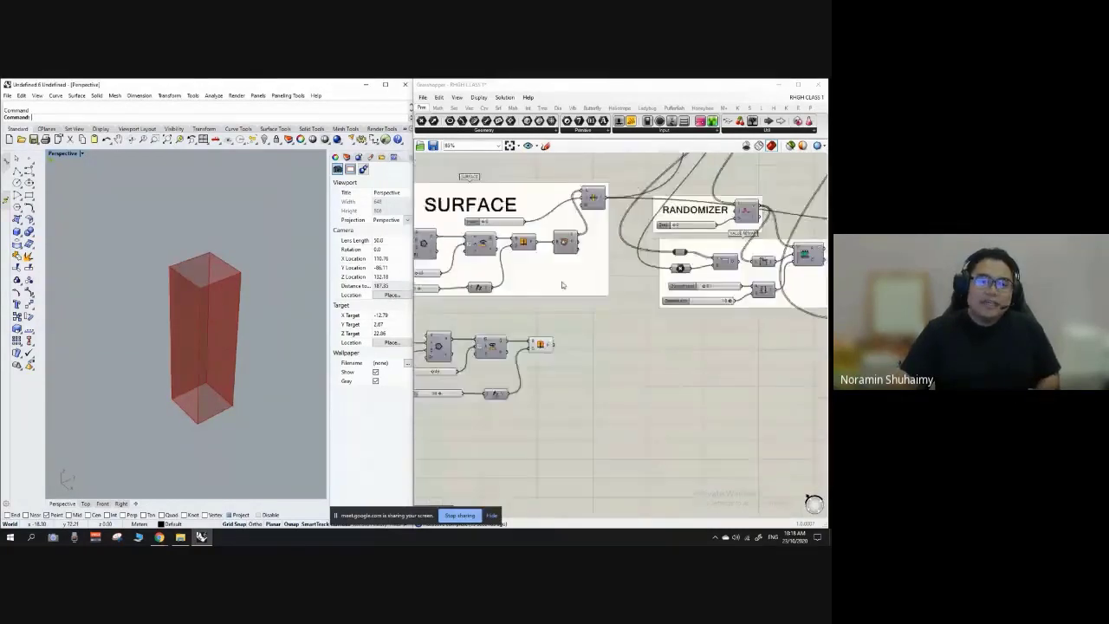
# Examine the Deconstruct Brep component and its Index slider in the original SURFACE group as reference for the rebuild.
pyautogui.click(566, 241)
pyautogui.scroll(3, 567, 234)
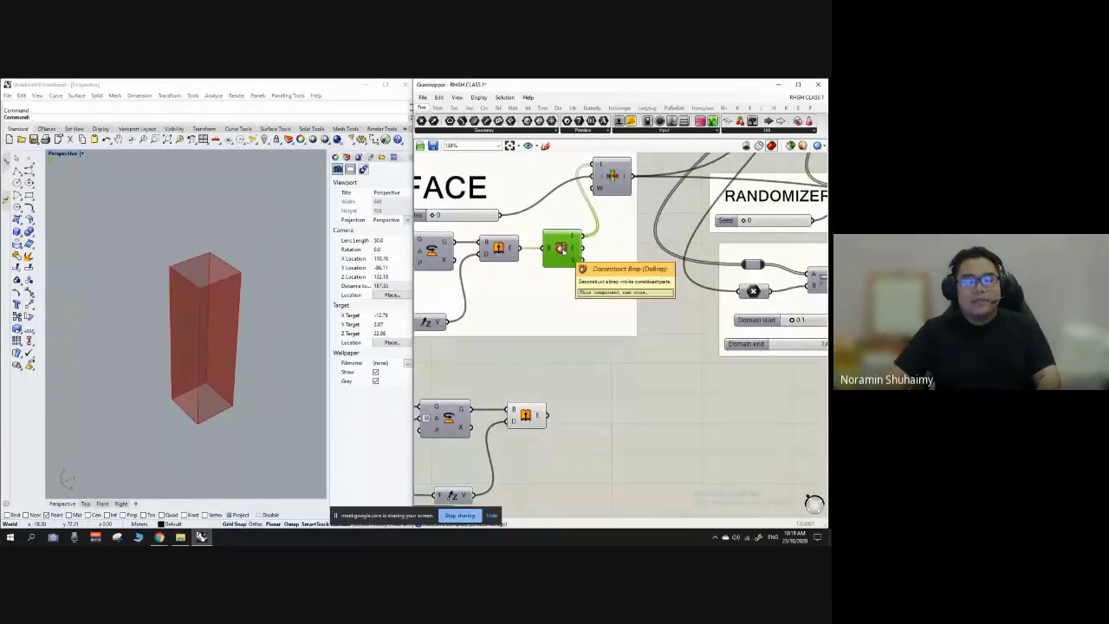
pyautogui.scroll(-3, 550, 260)
pyautogui.scroll(1, 552, 320)
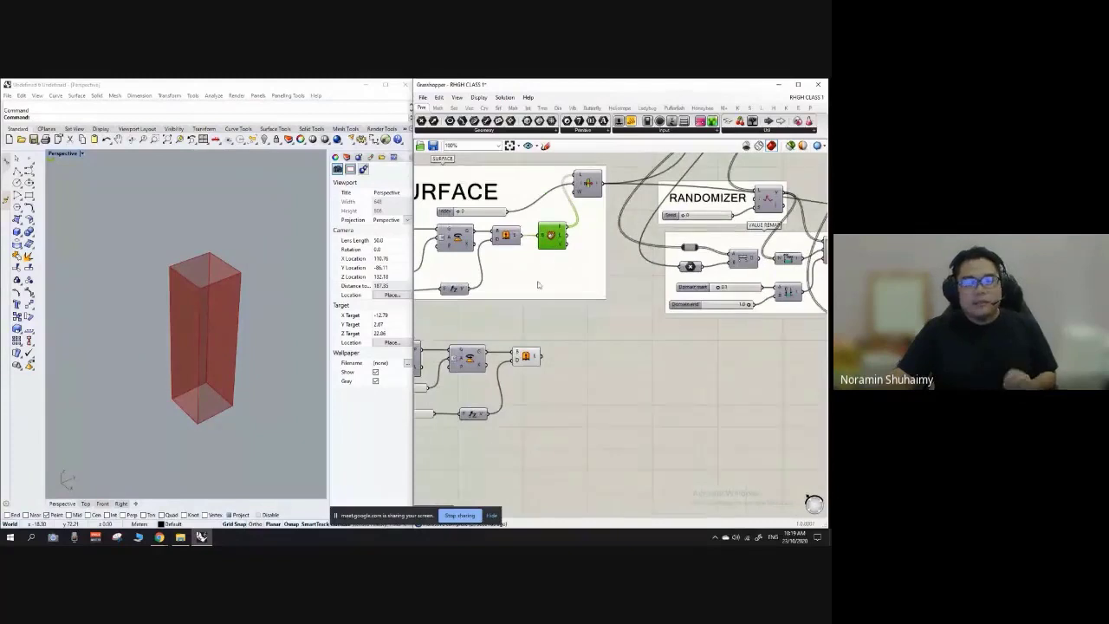
pyautogui.click(540, 260)
pyautogui.scroll(1, 511, 210)
pyautogui.scroll(2, 500, 210)
pyautogui.moveTo(500, 210); pyautogui.dragTo(570, 219)
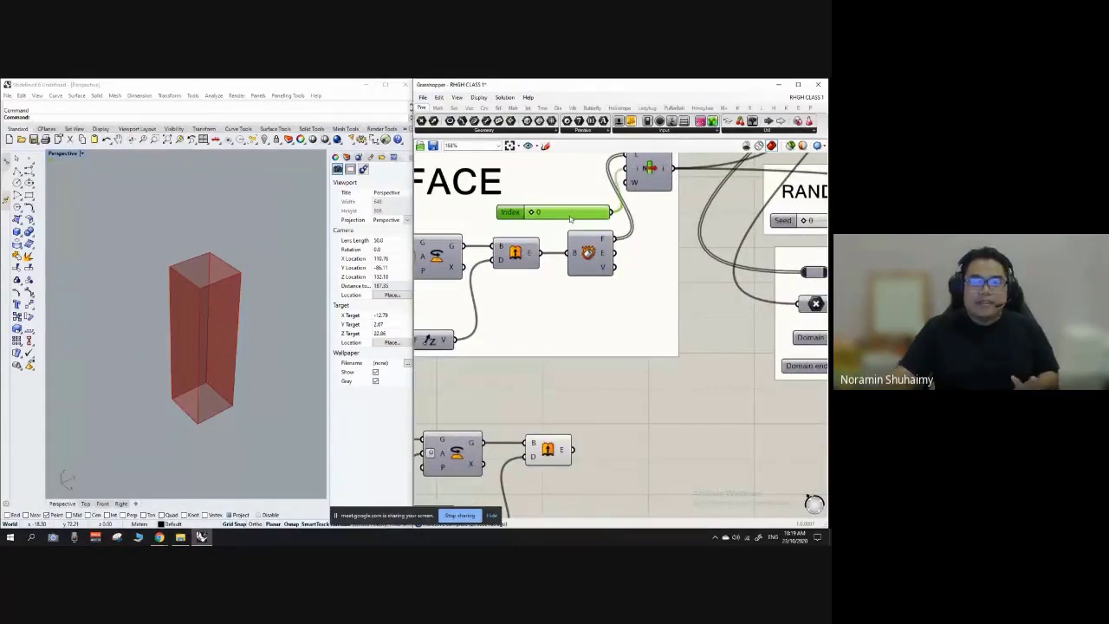
pyautogui.scroll(-4, 602, 262)
pyautogui.scroll(1, 528, 223)
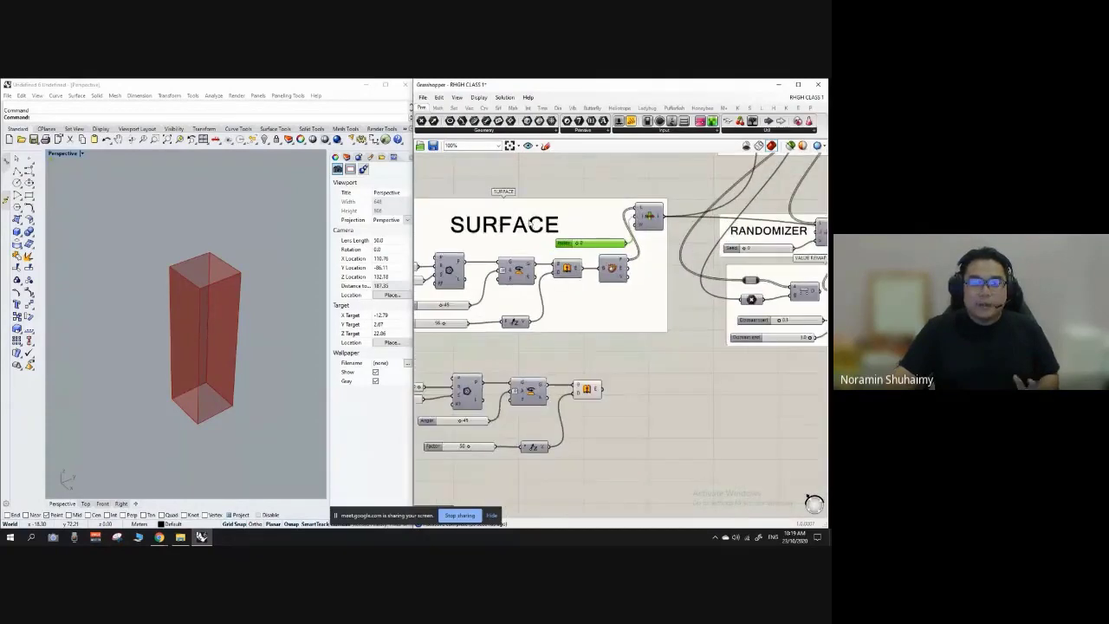
pyautogui.scroll(-2, 547, 253)
pyautogui.scroll(4, 604, 328)
# Highlight the new Extrude component's geometry and inspect the tower's faces in the Perspective viewport.
pyautogui.click(560, 351)
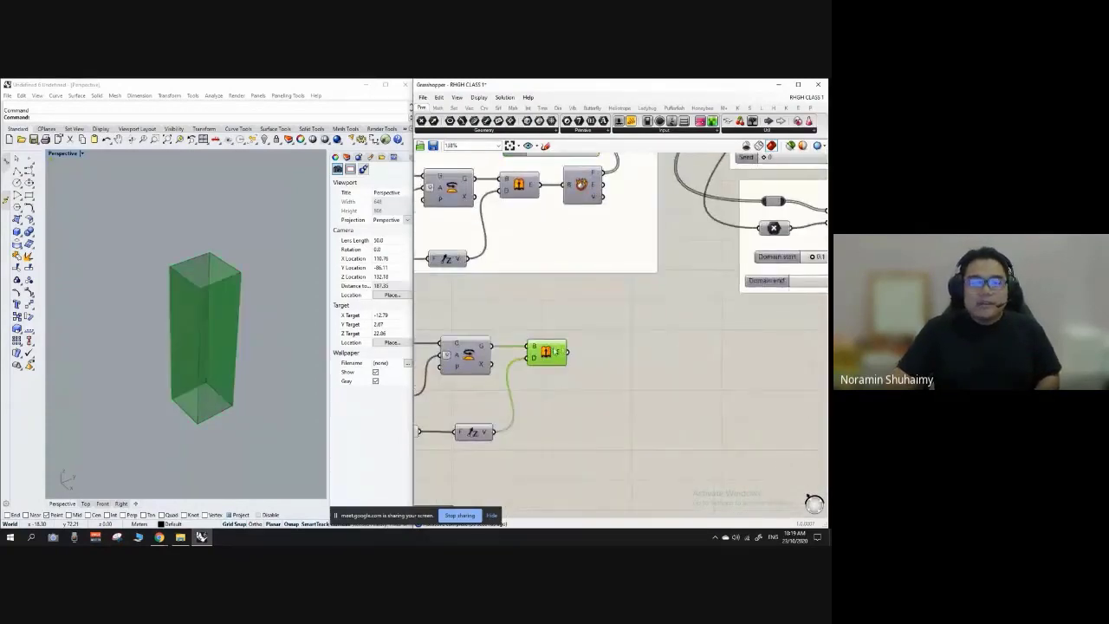
pyautogui.scroll(1, 555, 351)
pyautogui.scroll(1, 562, 351)
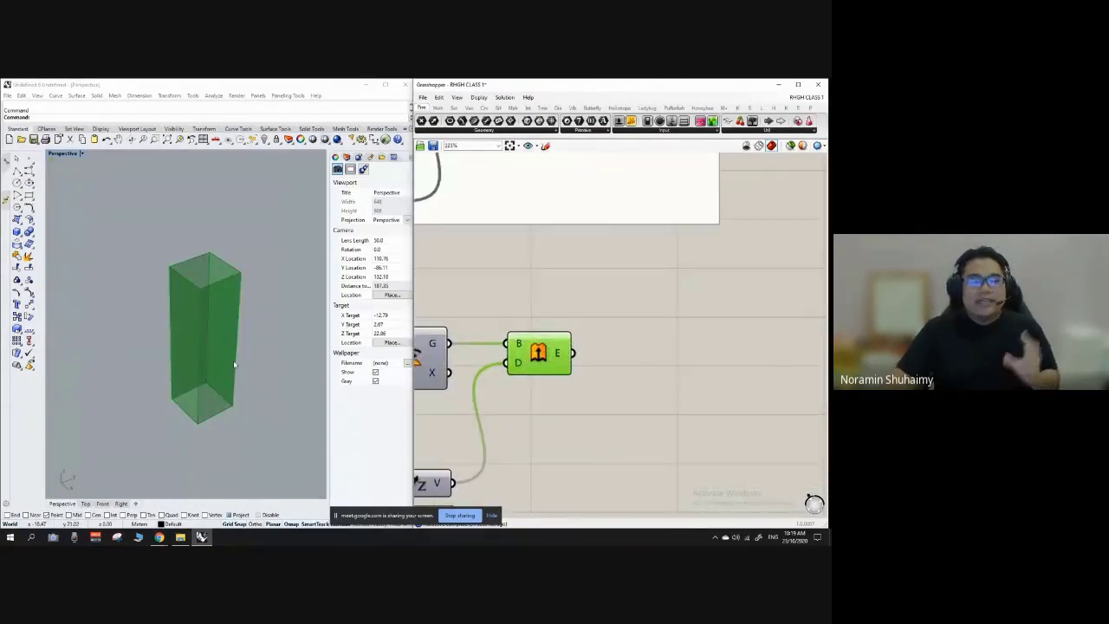
pyautogui.click(517, 307)
pyautogui.click(538, 353)
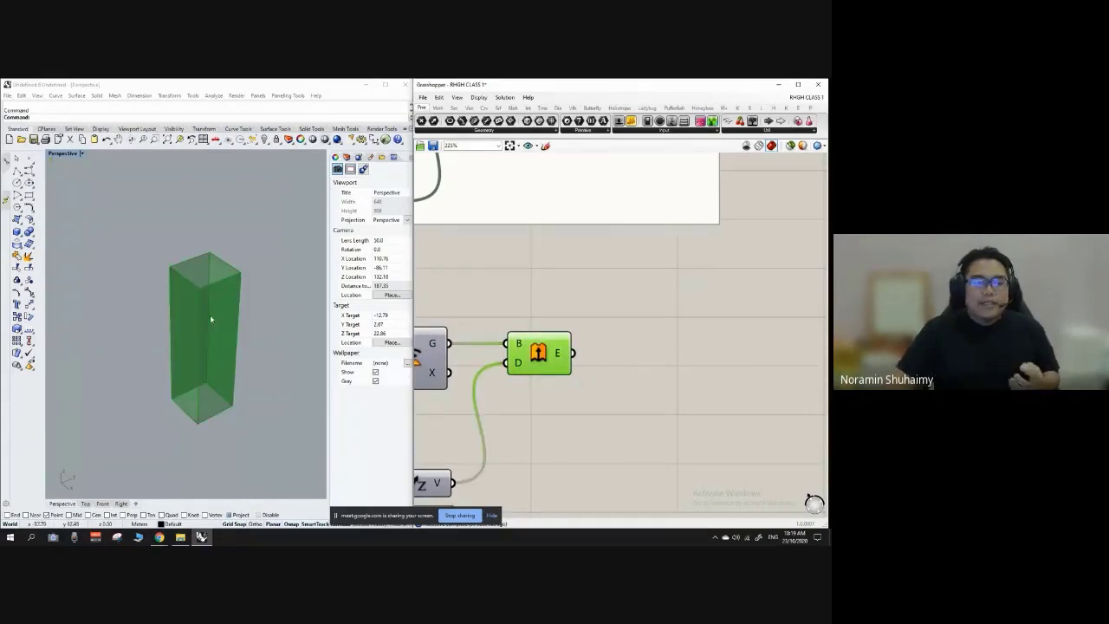
pyautogui.scroll(2, 256, 296)
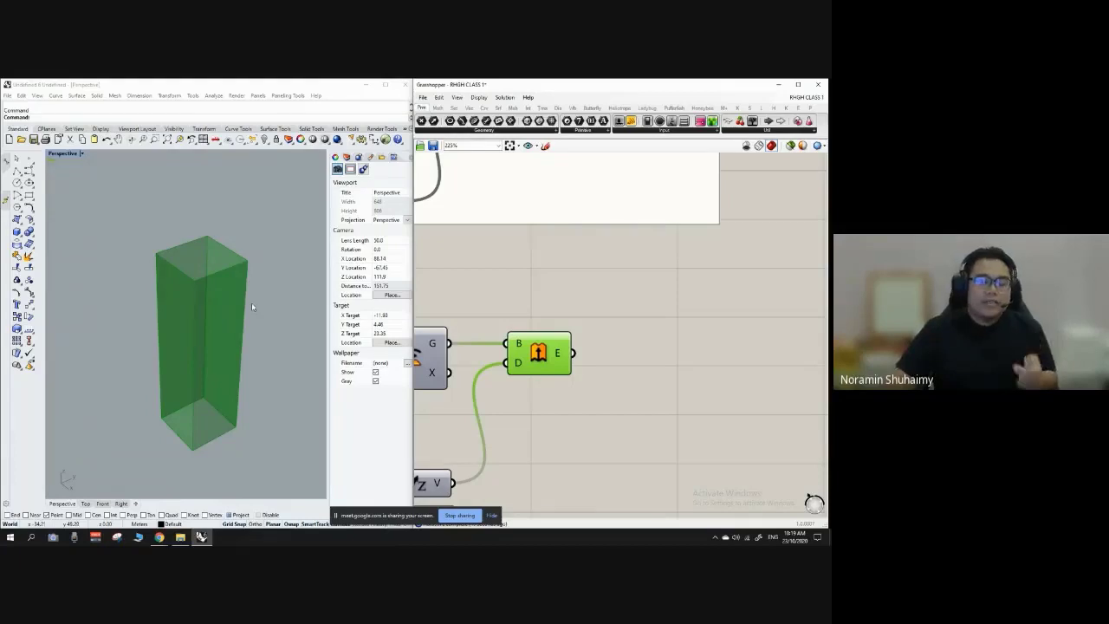
pyautogui.moveTo(251, 302)
pyautogui.mouseDown(button='right')
pyautogui.moveTo(217, 329)
pyautogui.moveTo(242, 288)
pyautogui.mouseUp(button='right')
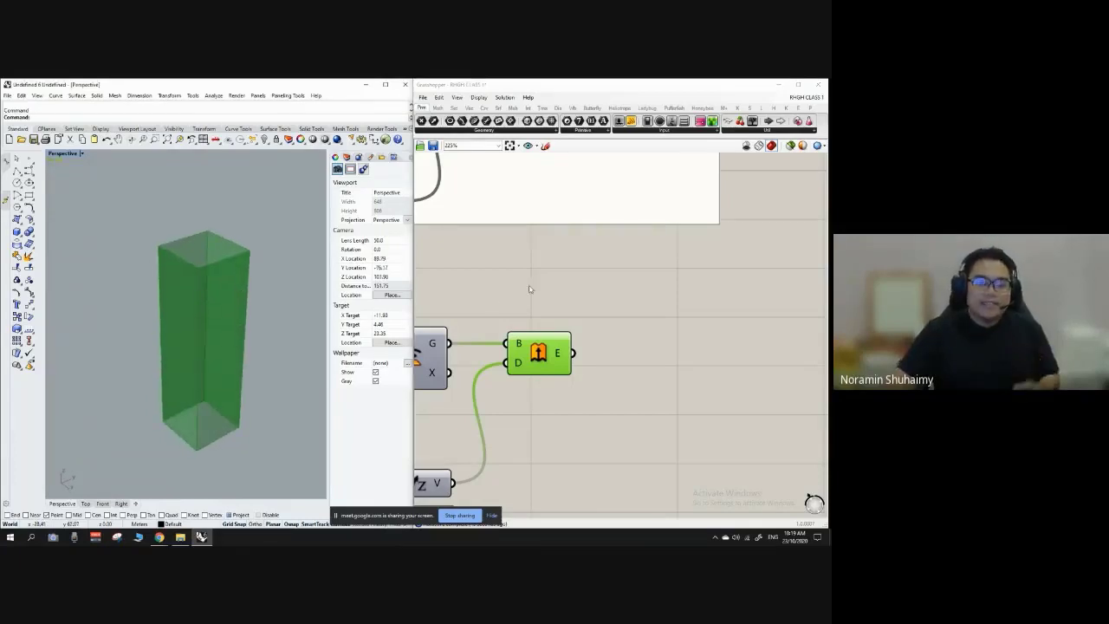
pyautogui.click(531, 289)
pyautogui.click(546, 357)
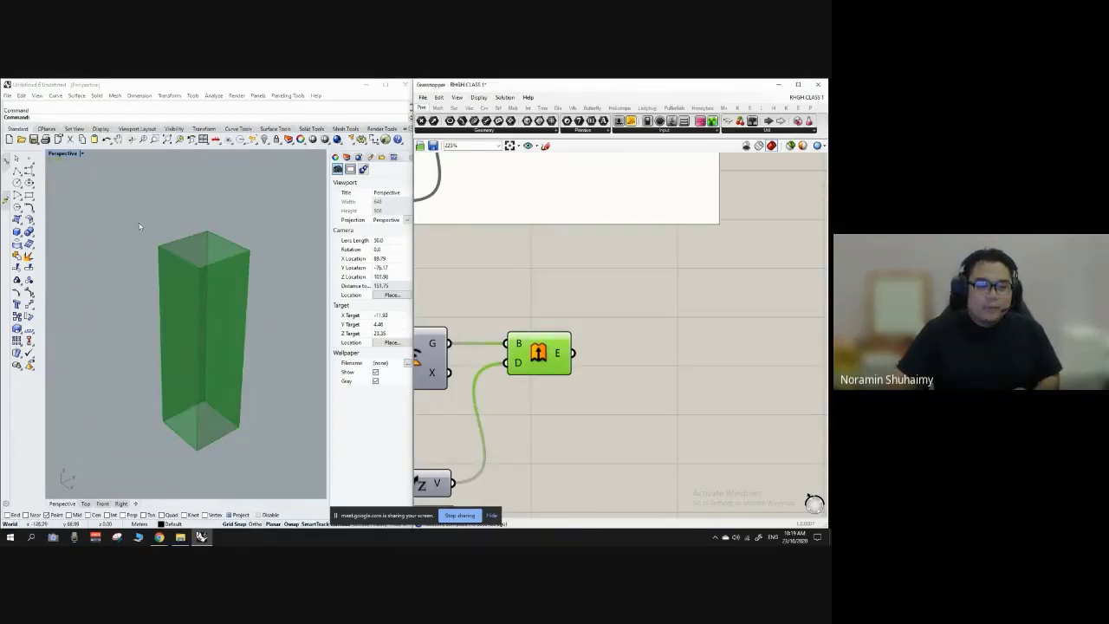
pyautogui.click(548, 313)
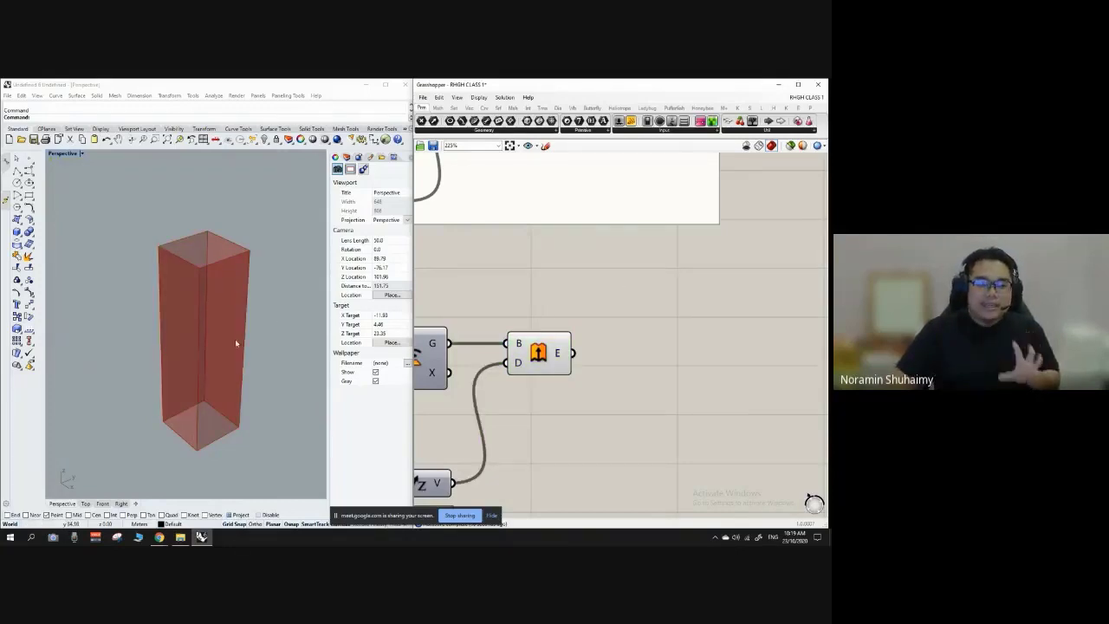
pyautogui.scroll(5, 217, 256)
pyautogui.scroll(-5, 176, 279)
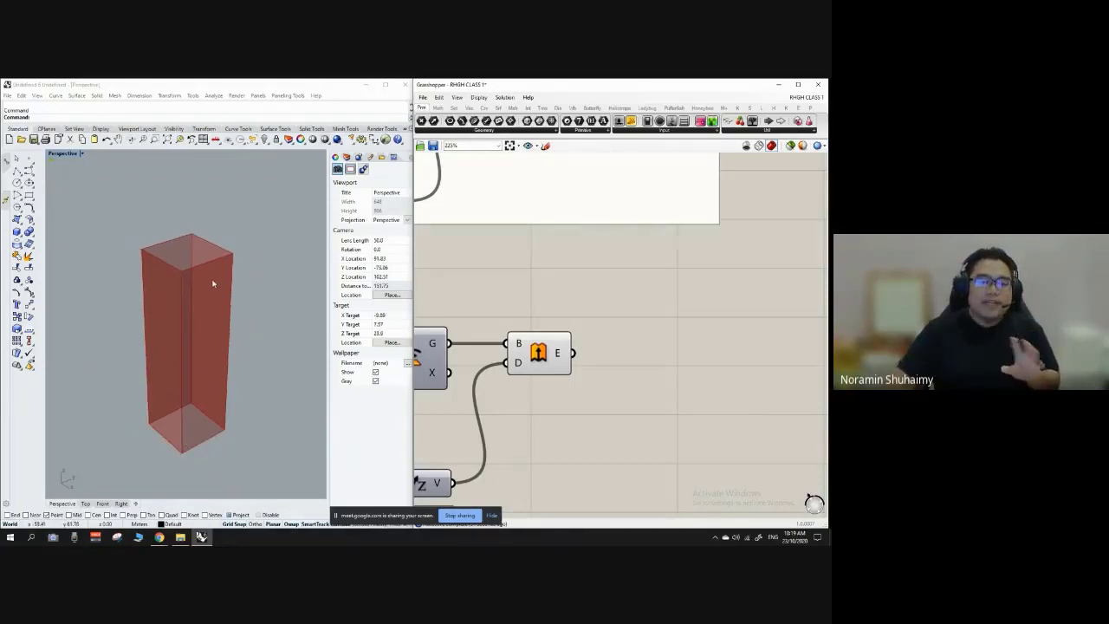
pyautogui.scroll(-3, 505, 284)
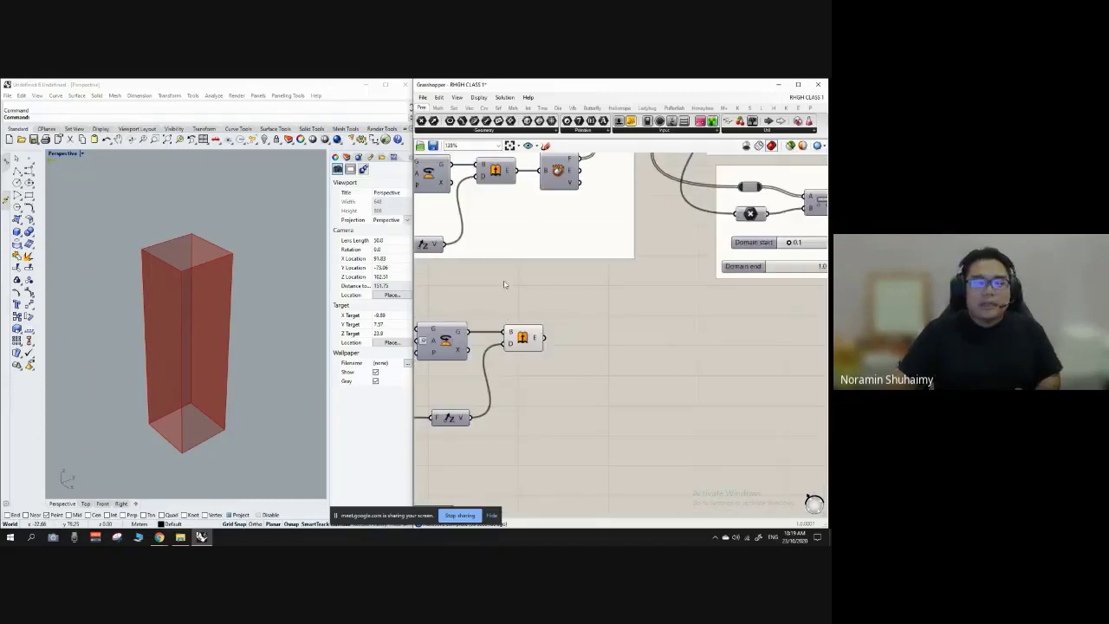
# Add a Deconstruct Brep component beside the new Extrude component, matching the one in the original SURFACE group.
pyautogui.scroll(-2, 504, 284)
pyautogui.scroll(2, 520, 280)
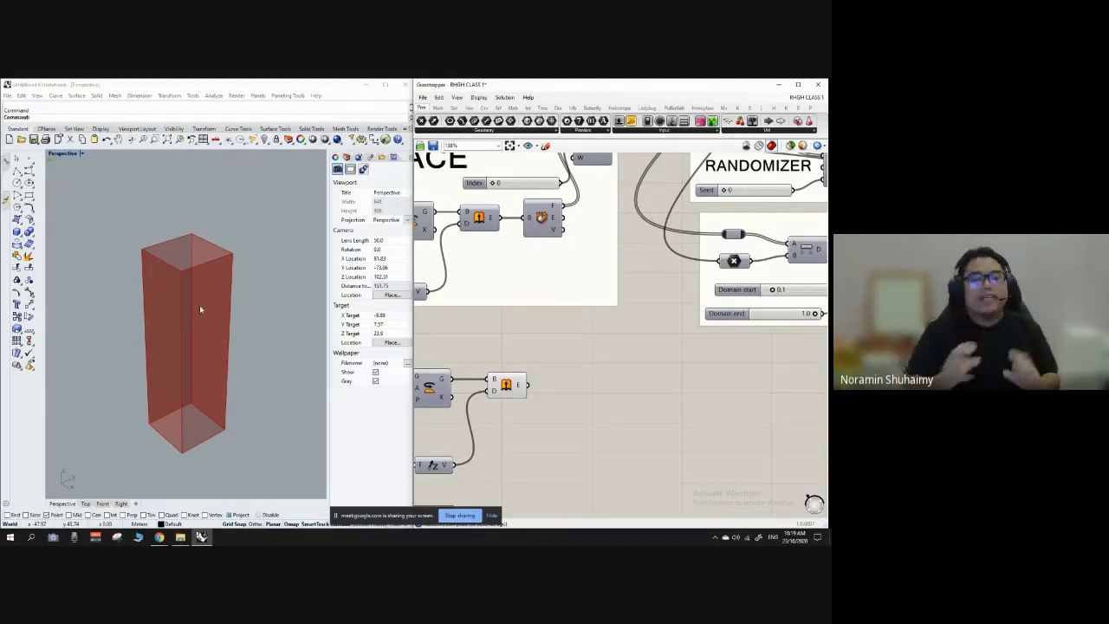
pyautogui.click(548, 218)
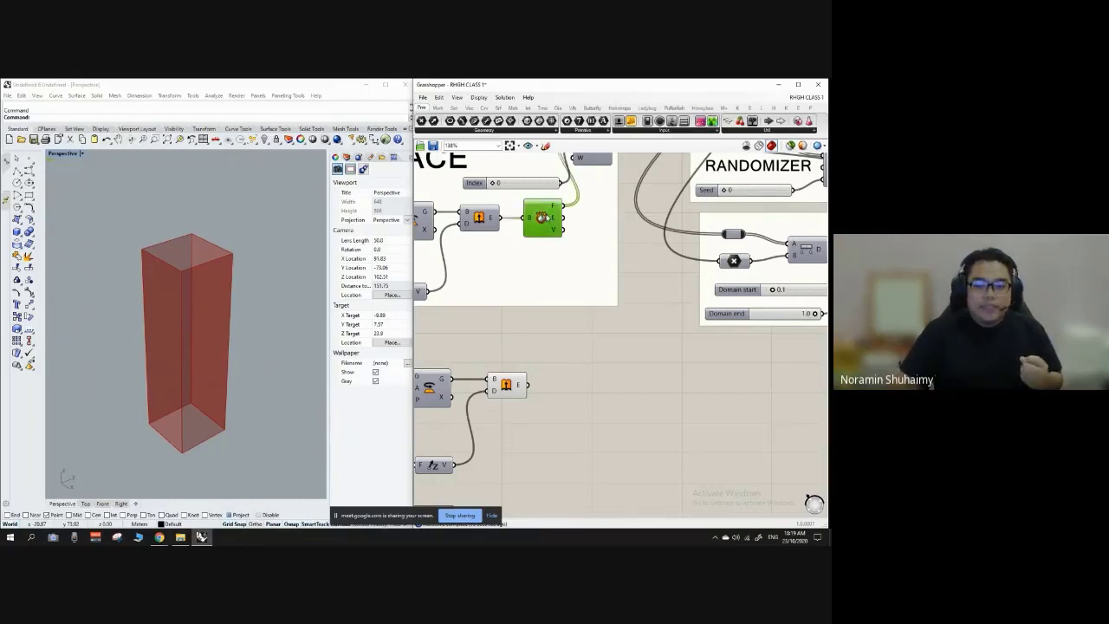
pyautogui.click(586, 393)
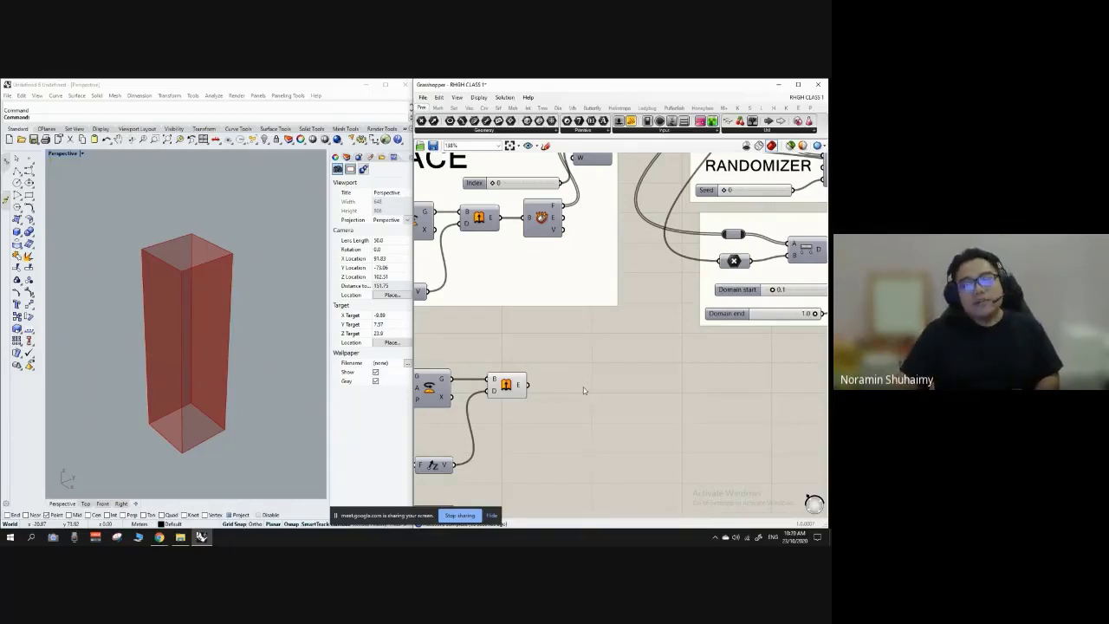
pyautogui.doubleClick(584, 387)
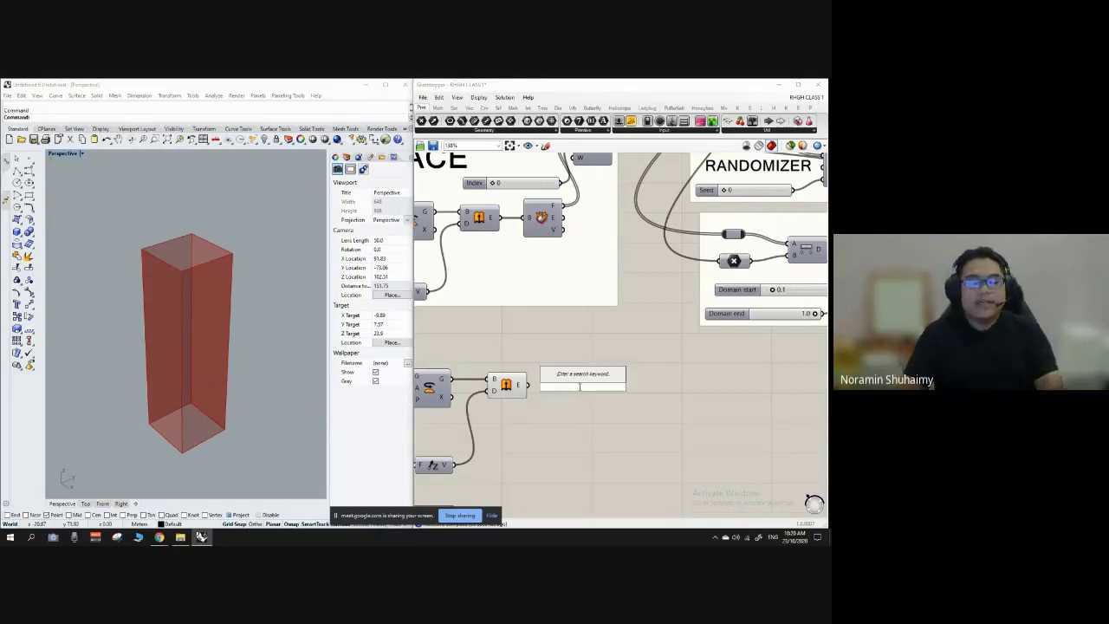
pyautogui.write('decon')
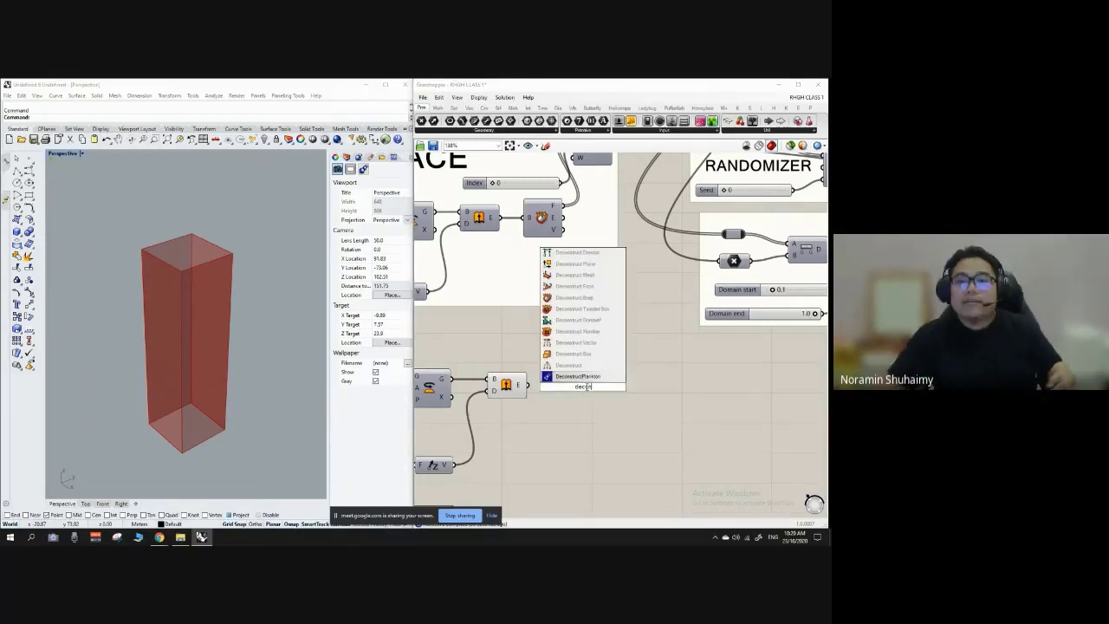
pyautogui.click(576, 299)
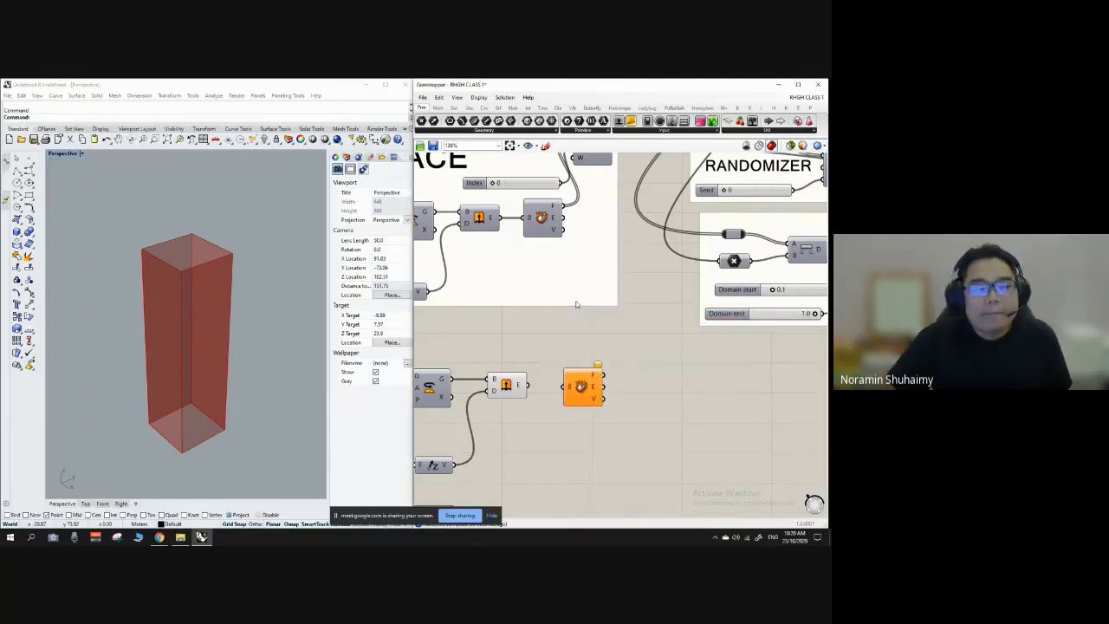
pyautogui.scroll(4, 598, 377)
pyautogui.moveTo(609, 371); pyautogui.dragTo(586, 371)
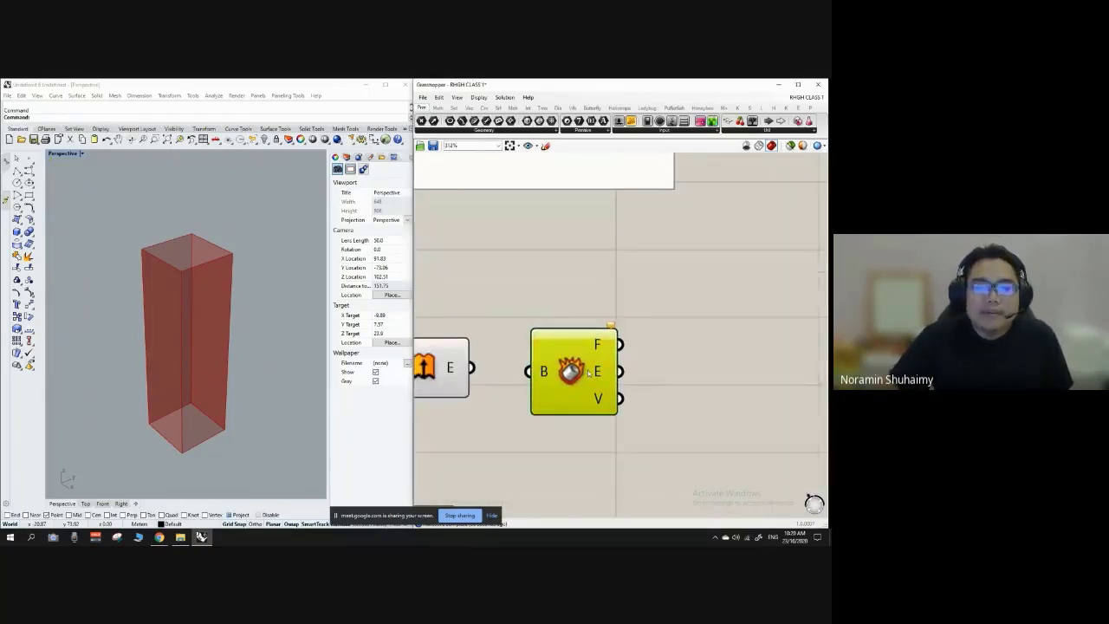
# Connect the new Extrude component's output to the Brep input of Deconstruct Brep and align the two components.
pyautogui.click(685, 368)
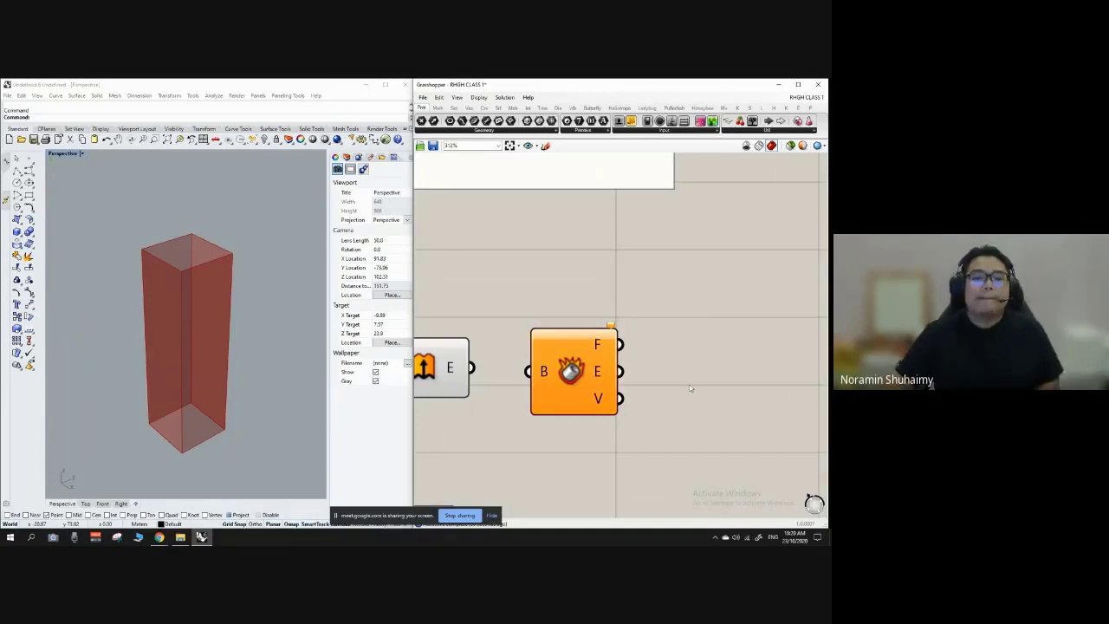
pyautogui.scroll(-1, 691, 388)
pyautogui.moveTo(512, 357)
pyautogui.mouseDown()
pyautogui.moveTo(539, 356)
pyautogui.moveTo(497, 361)
pyautogui.mouseUp()
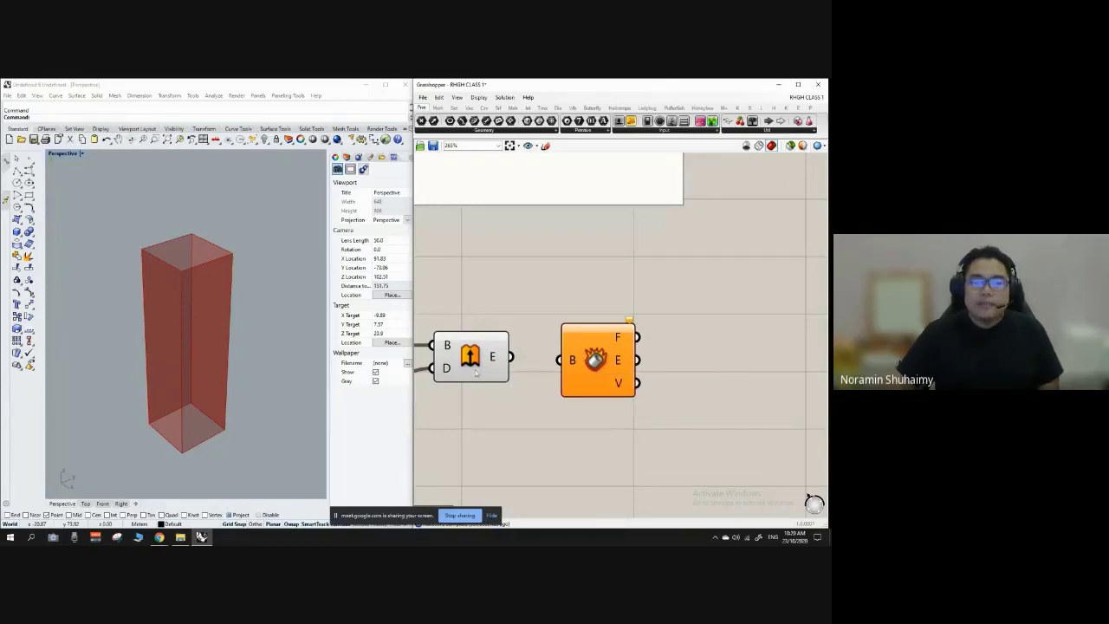
pyautogui.moveTo(511, 357); pyautogui.dragTo(594, 352)
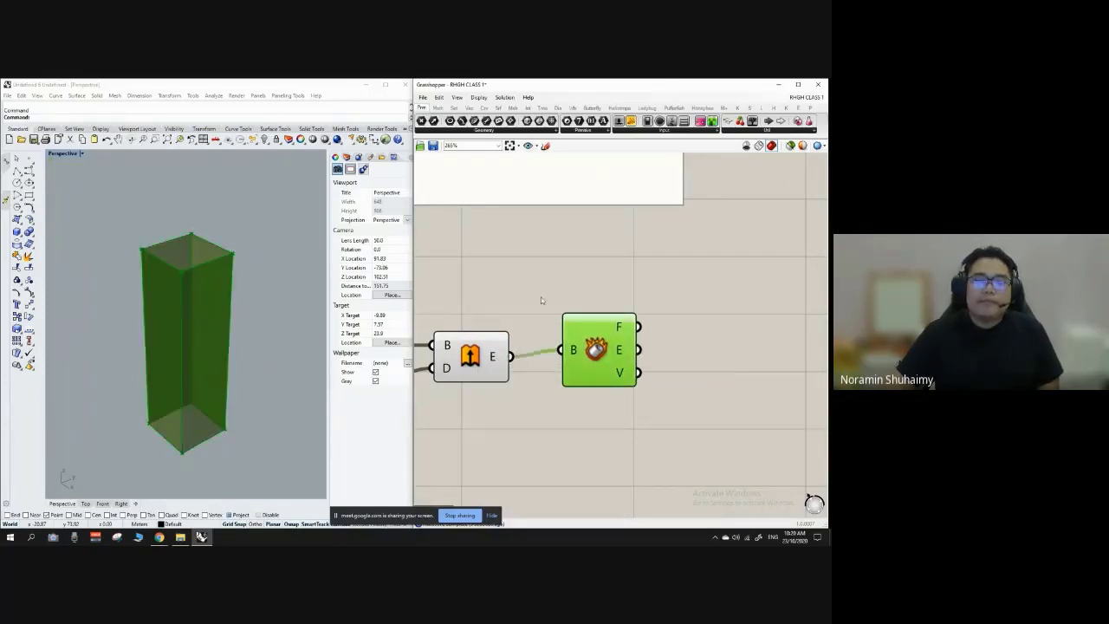
pyautogui.click(566, 282)
pyautogui.scroll(-3, 666, 289)
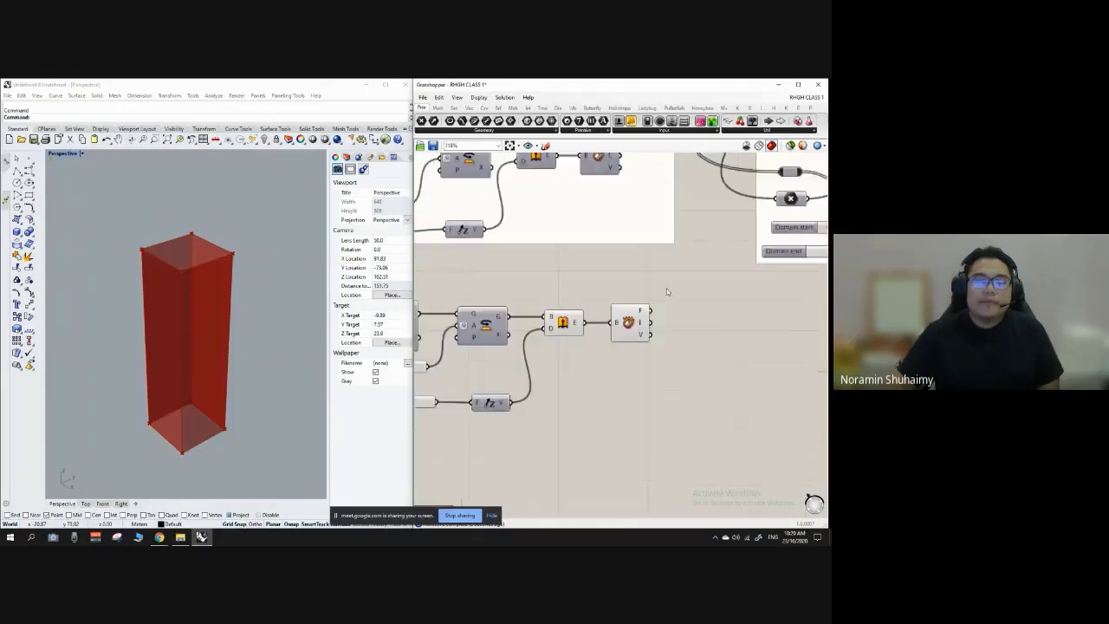
pyautogui.scroll(3, 590, 330)
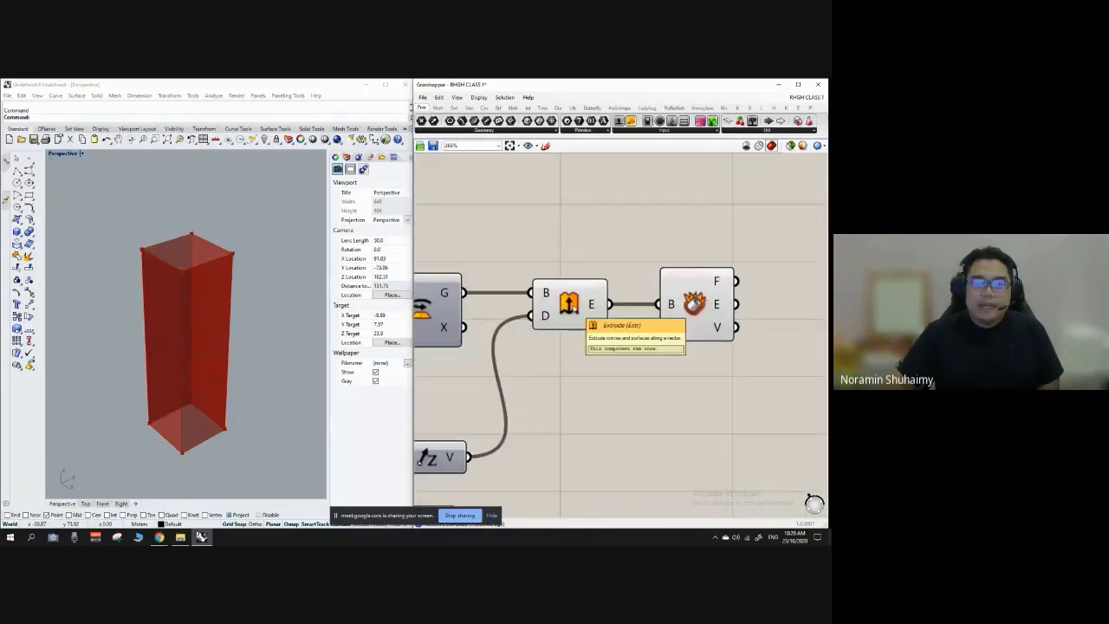
# Turn off the preview of the new Extrude component and view the deconstructed tower from another angle.
pyautogui.click(572, 305)
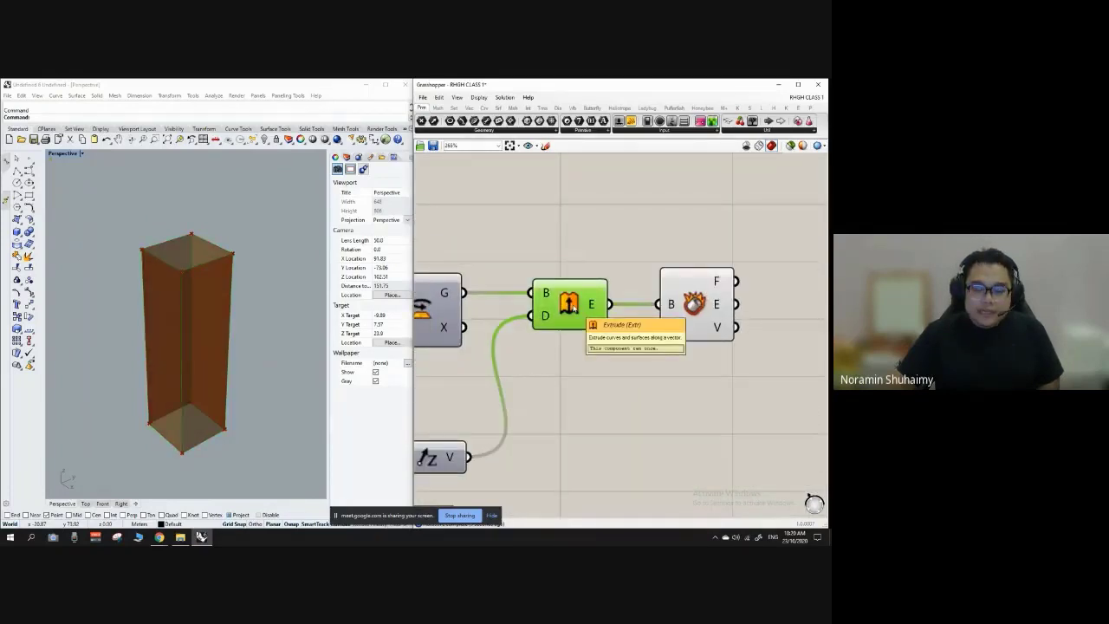
pyautogui.rightClick(574, 306)
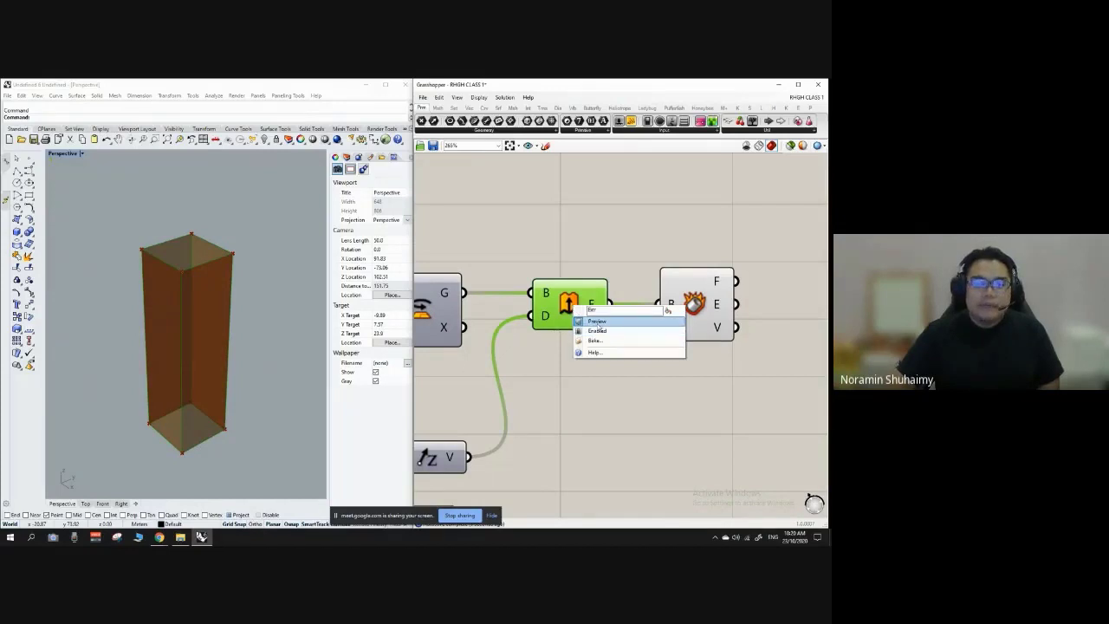
pyautogui.click(596, 370)
pyautogui.moveTo(180, 317); pyautogui.dragTo(263, 289, button='right')
pyautogui.scroll(-3, 637, 299)
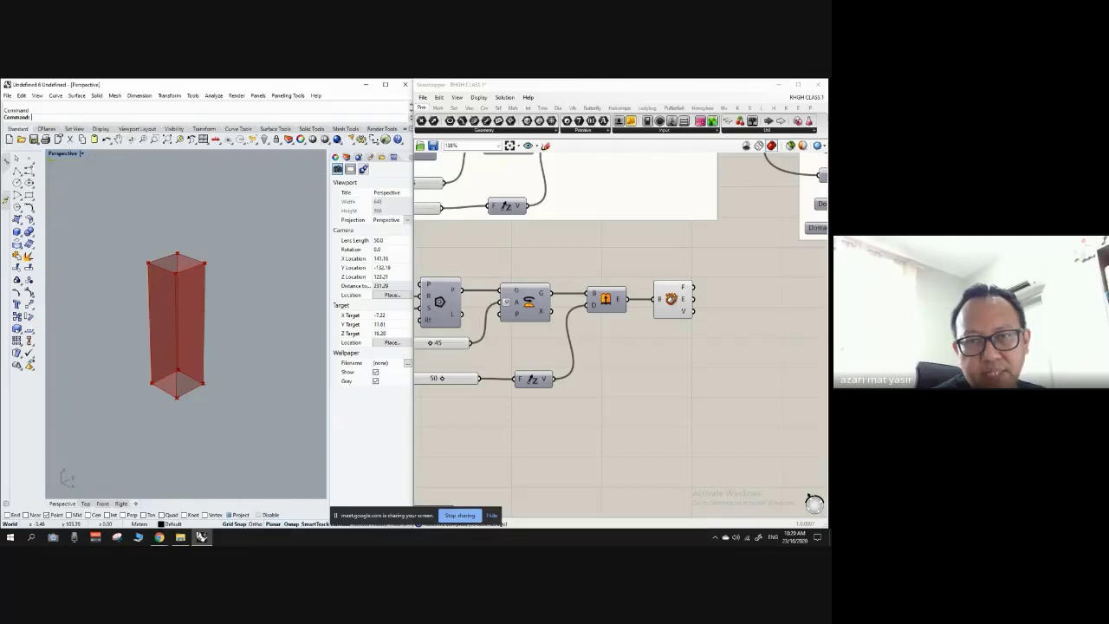
# Nudge the new Deconstruct Brep component slightly closer to the Extrude component.
pyautogui.scroll(5, 708, 308)
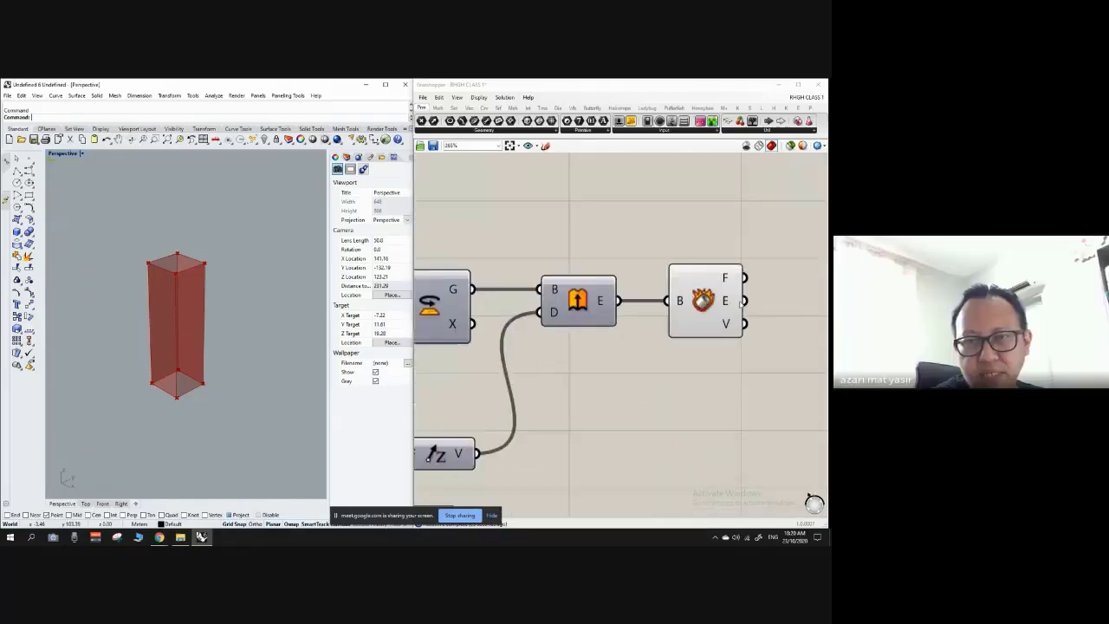
pyautogui.moveTo(708, 307); pyautogui.dragTo(707, 309)
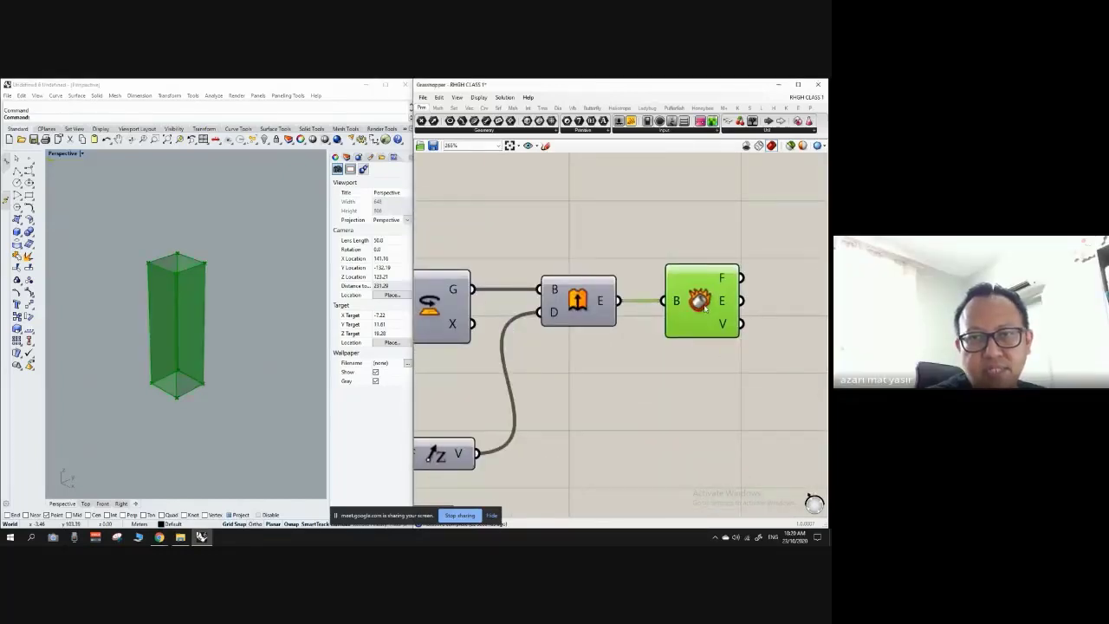
pyautogui.click(699, 377)
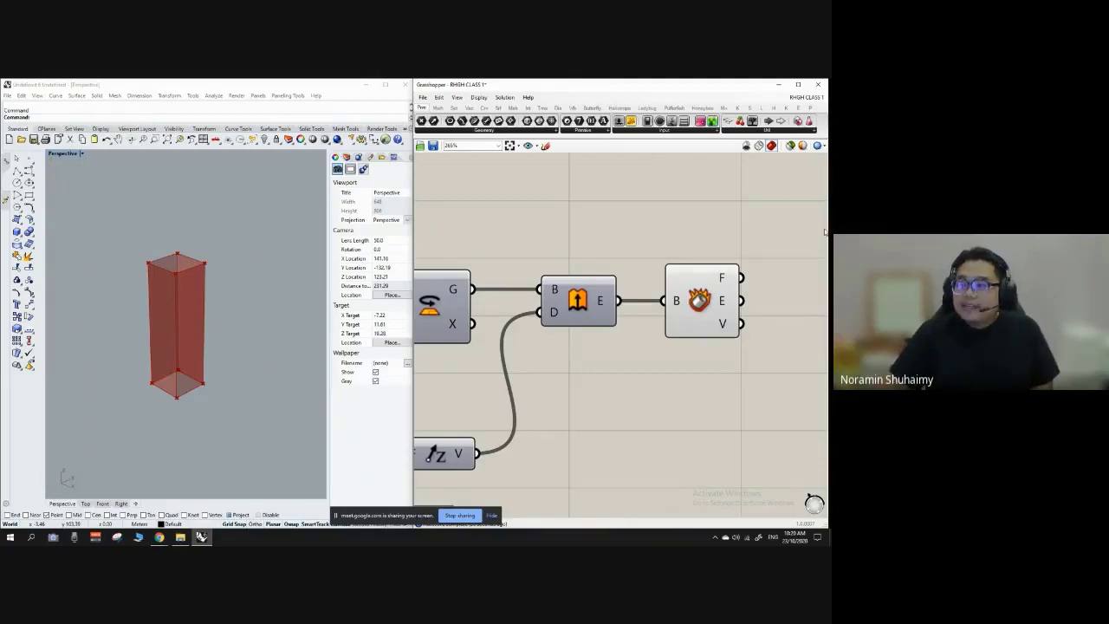
# Examine the new Deconstruct Brep component's face, edge and vertex outputs and highlight its geometry on the tower.
pyautogui.hotkey('alt', 'Tab')
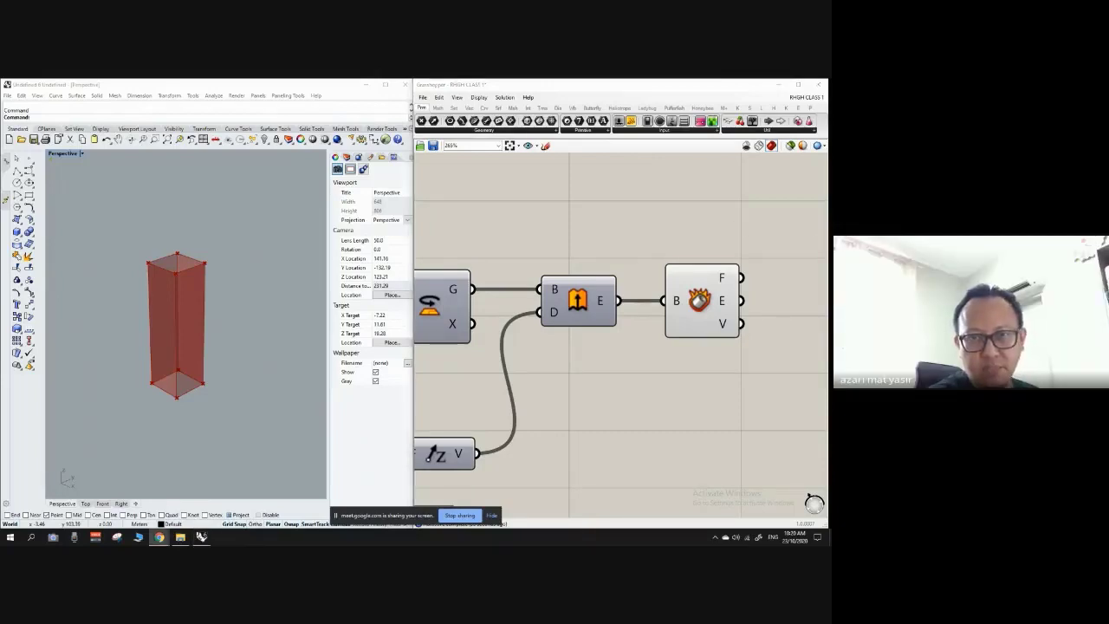
pyautogui.click(564, 214)
pyautogui.scroll(-2, 468, 308)
pyautogui.scroll(4, 737, 272)
pyautogui.scroll(-4, 534, 297)
pyautogui.scroll(4, 513, 301)
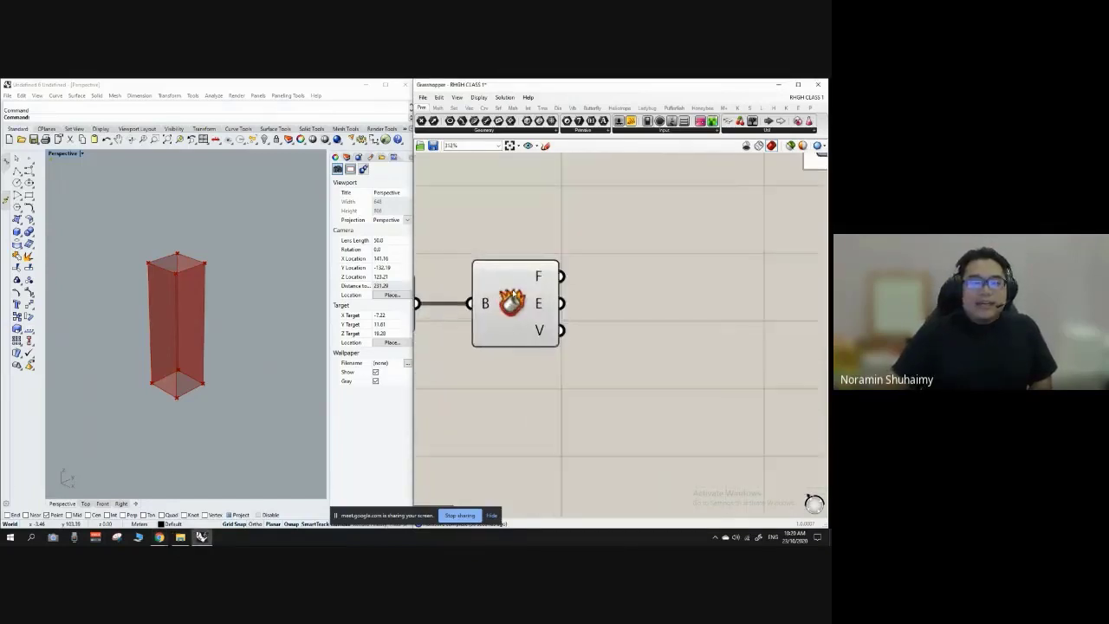
pyautogui.click(516, 298)
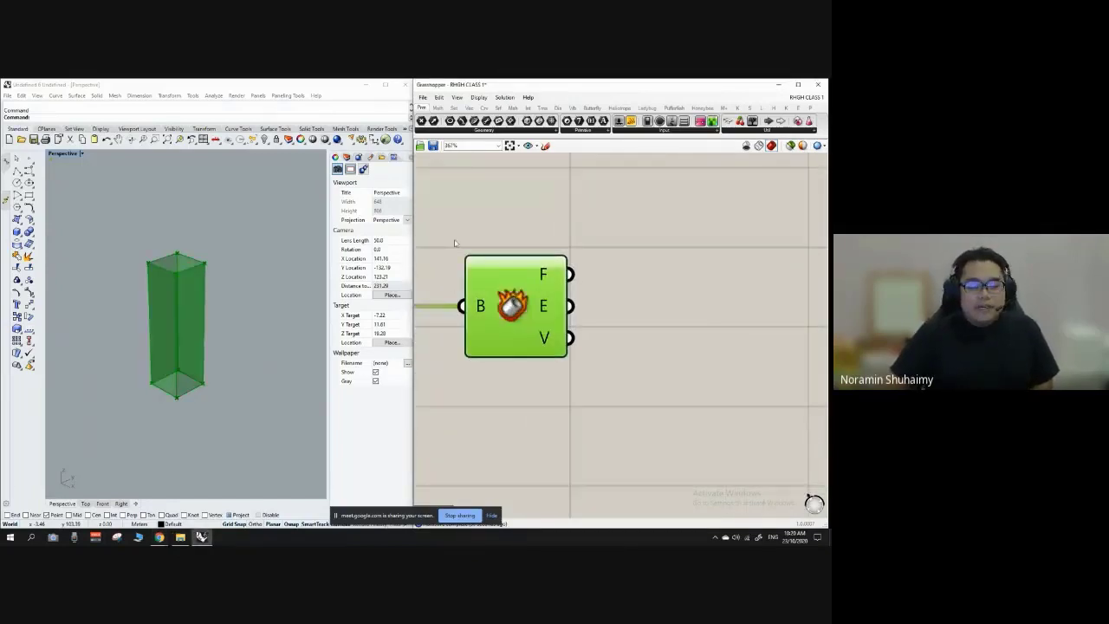
pyautogui.click(539, 224)
pyautogui.scroll(-3, 539, 224)
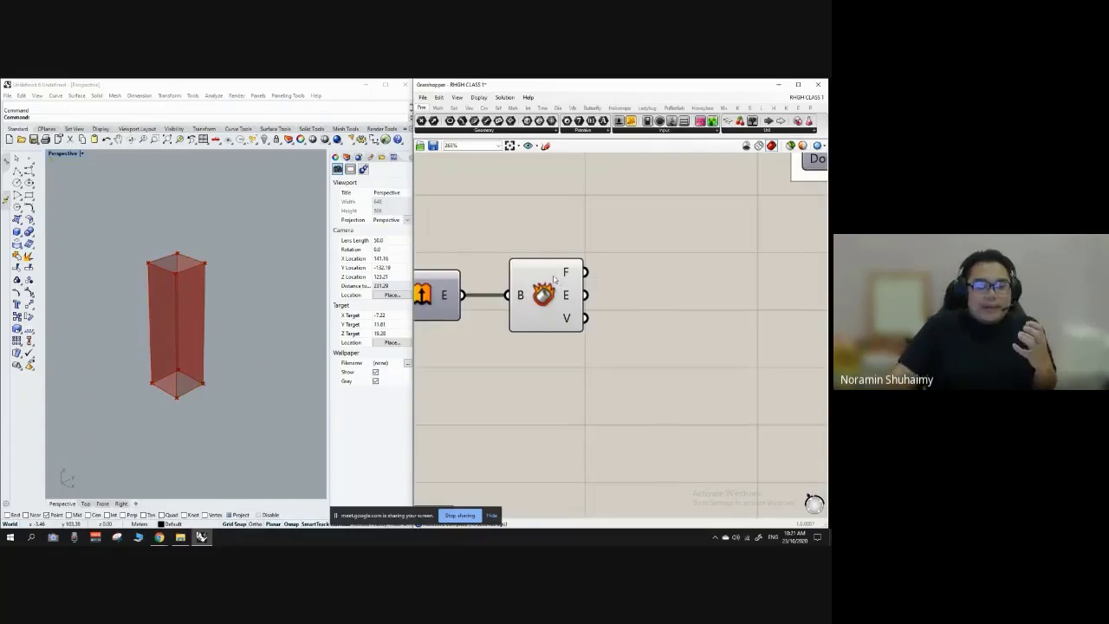
pyautogui.scroll(-2, 606, 286)
pyautogui.scroll(2, 445, 297)
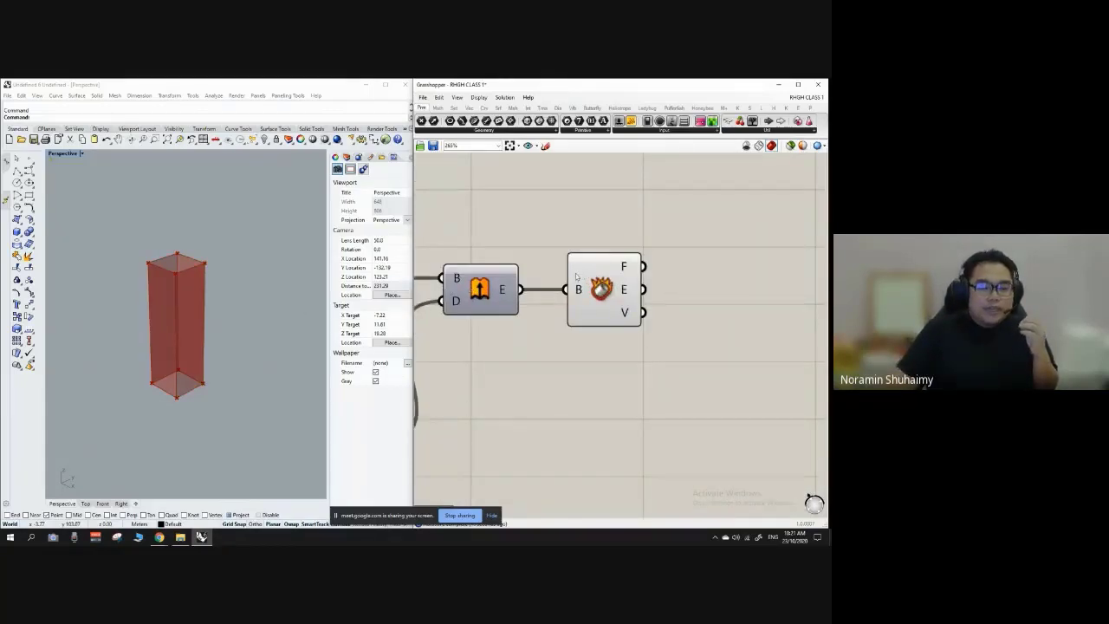
pyautogui.scroll(3, 624, 273)
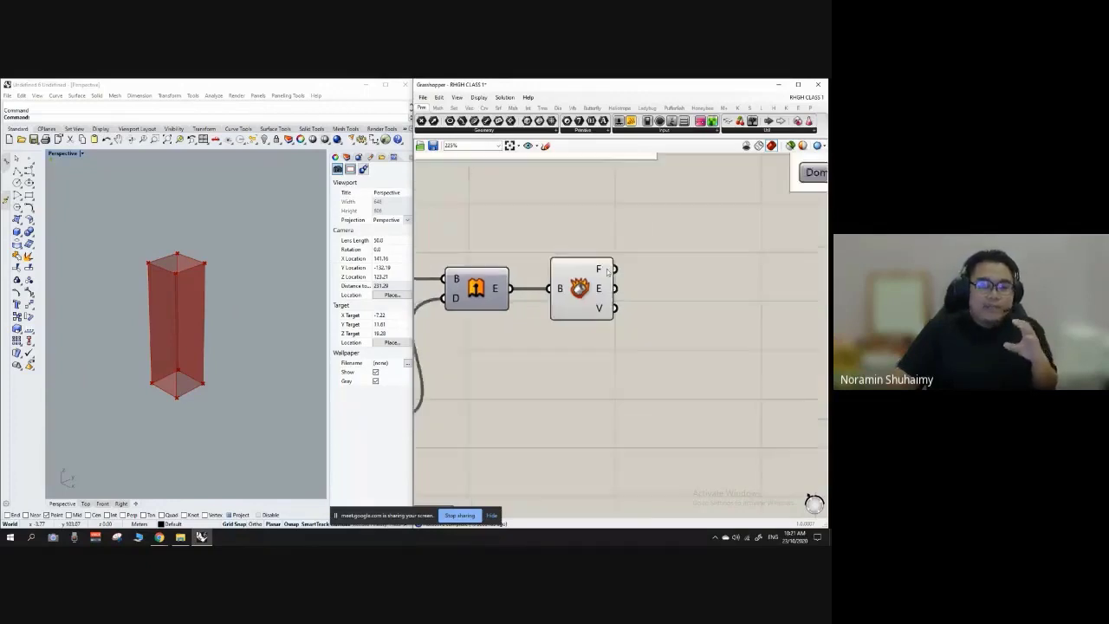
pyautogui.doubleClick(673, 261)
pyautogui.write('surfa')
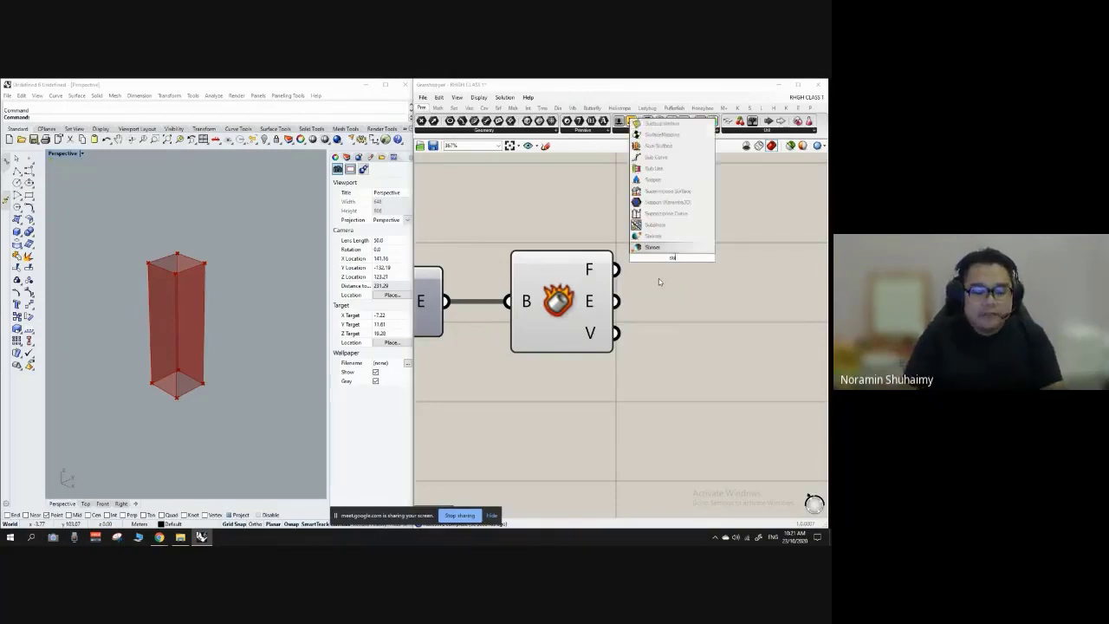
pyautogui.press('BackSpace')
pyautogui.press('BackSpace')
pyautogui.press('BackSpace')
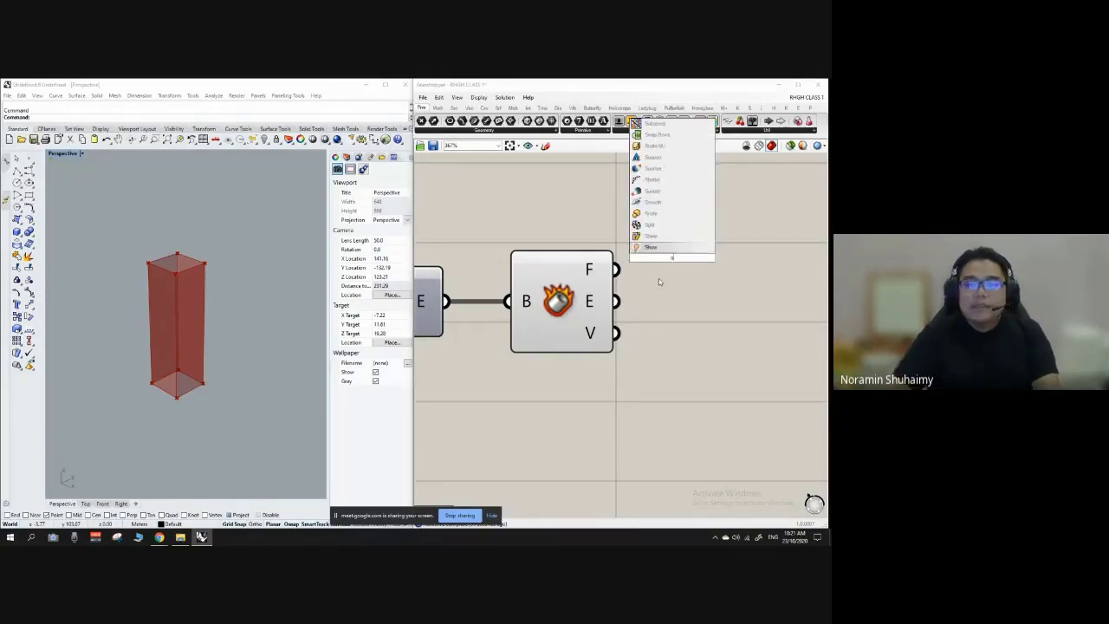
pyautogui.click(706, 340)
pyautogui.scroll(-2, 528, 268)
pyautogui.scroll(2, 589, 275)
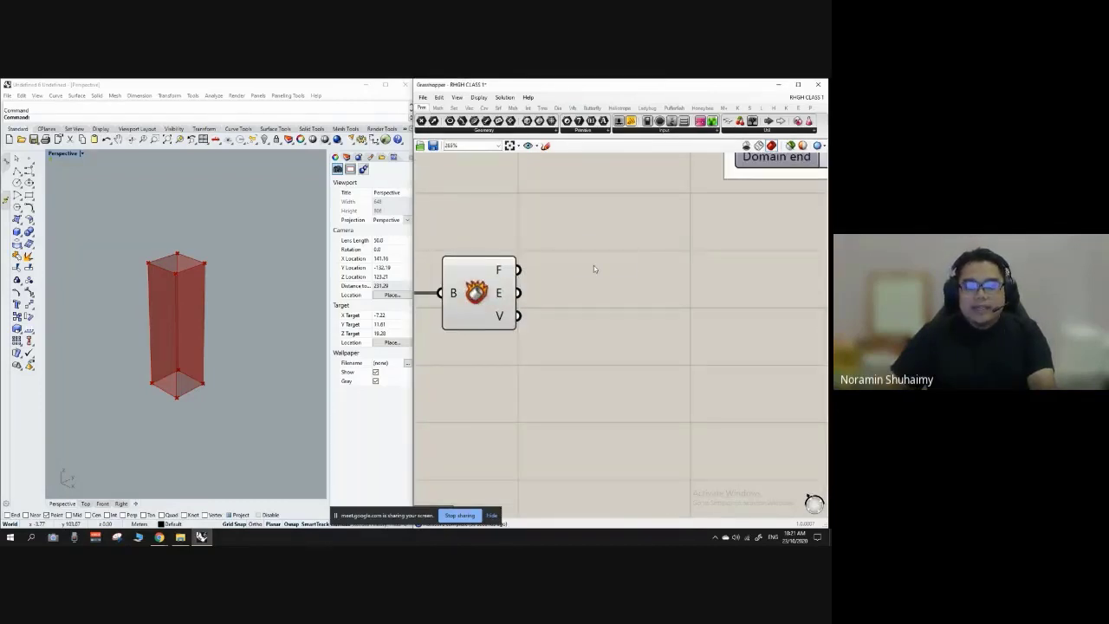
# Add a Surface parameter beside the new Deconstruct Brep component and connect its F output to it.
pyautogui.doubleClick(593, 265)
pyautogui.write('surface')
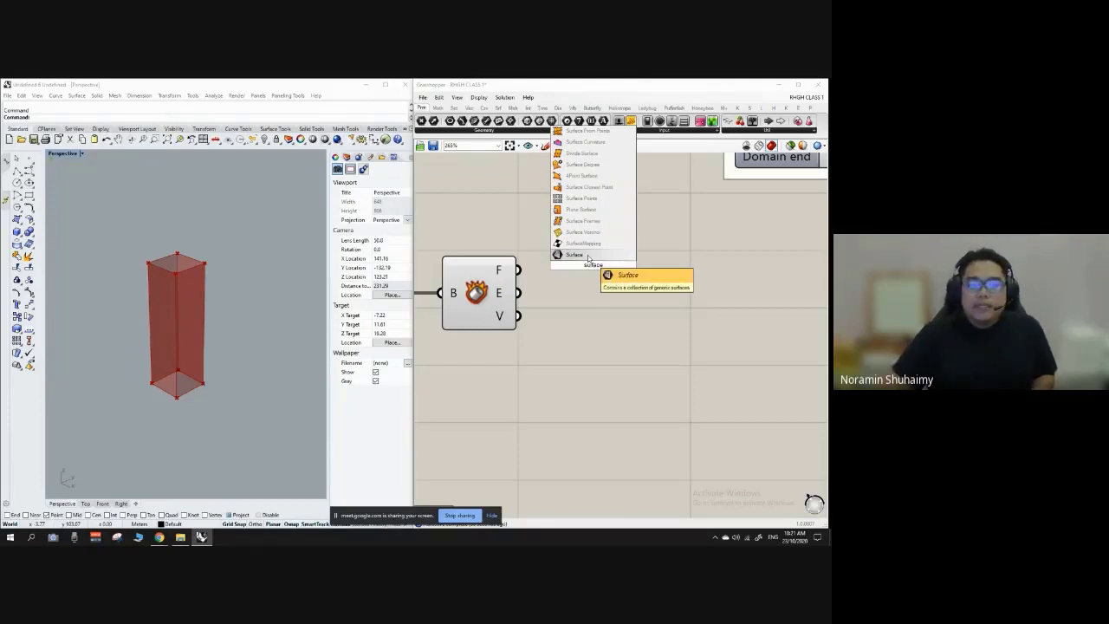
pyautogui.click(588, 257)
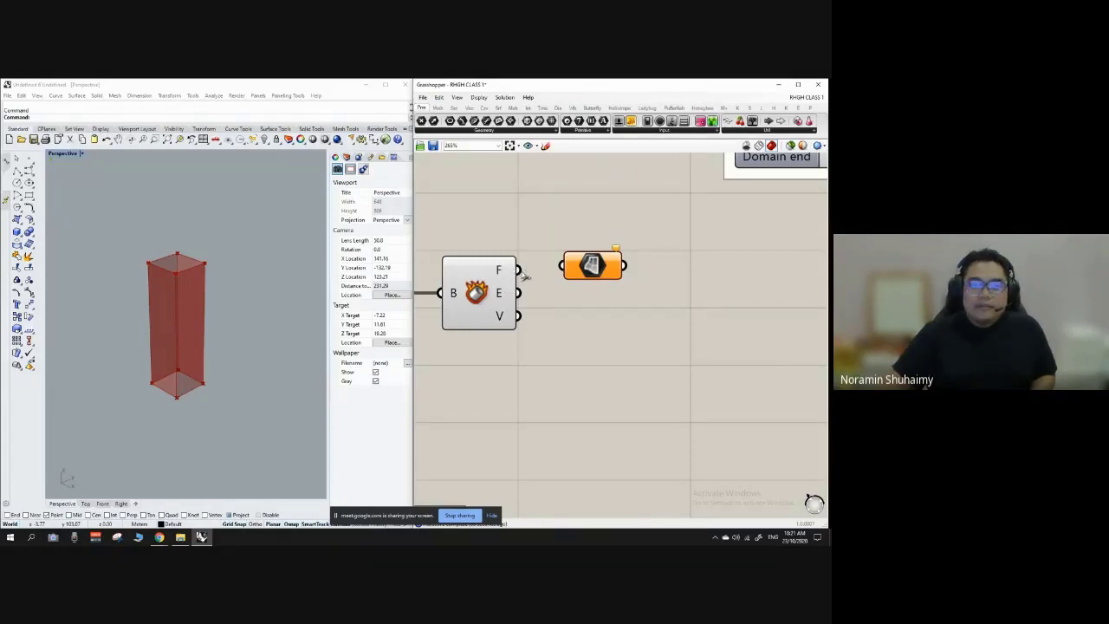
pyautogui.moveTo(518, 270); pyautogui.dragTo(589, 271)
pyautogui.click(593, 270)
pyautogui.click(546, 300)
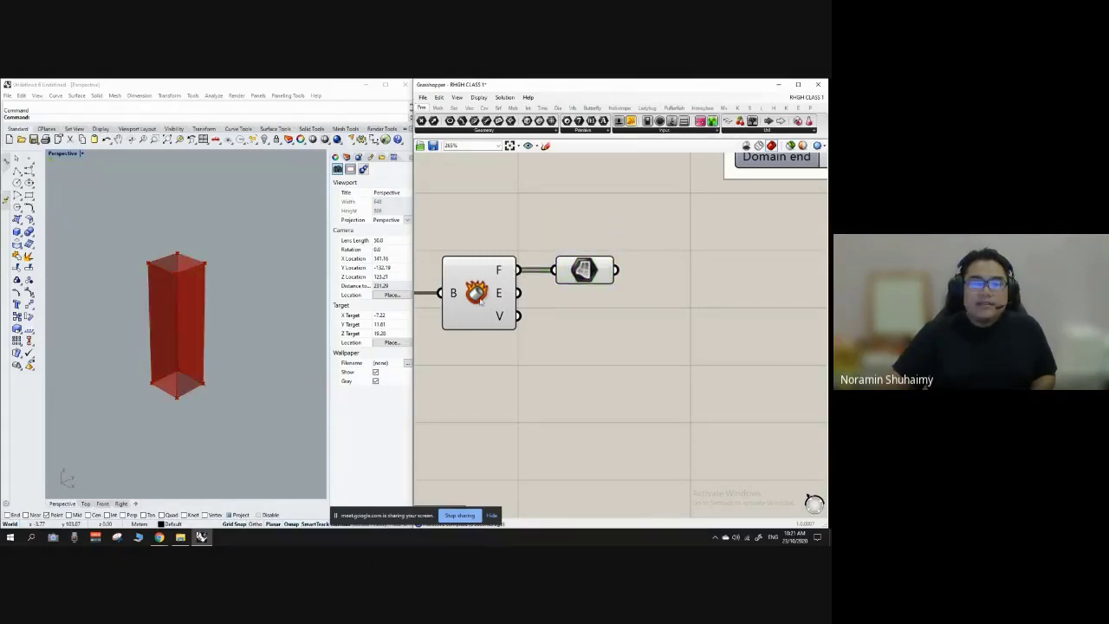
# Turn off the preview of the new Deconstruct Brep component.
pyautogui.click(482, 294)
pyautogui.rightClick(483, 295)
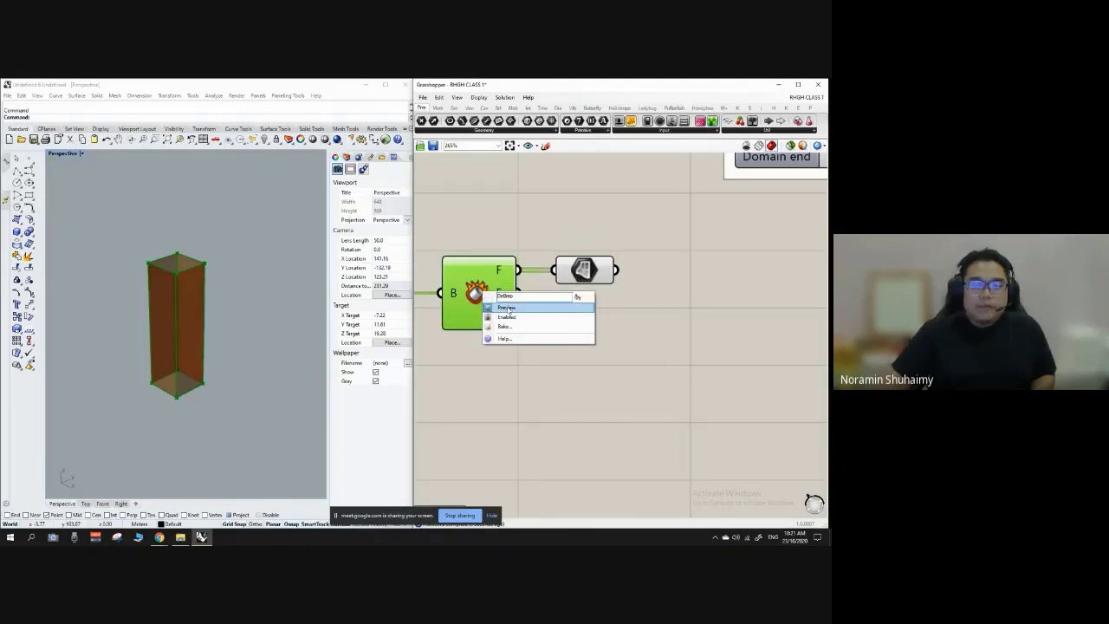
pyautogui.click(507, 308)
pyautogui.click(574, 326)
# Reposition the Surface parameter beside the F output of the new Deconstruct Brep and view the tower from closer up.
pyautogui.moveTo(585, 270); pyautogui.dragTo(593, 237)
pyautogui.click(607, 307)
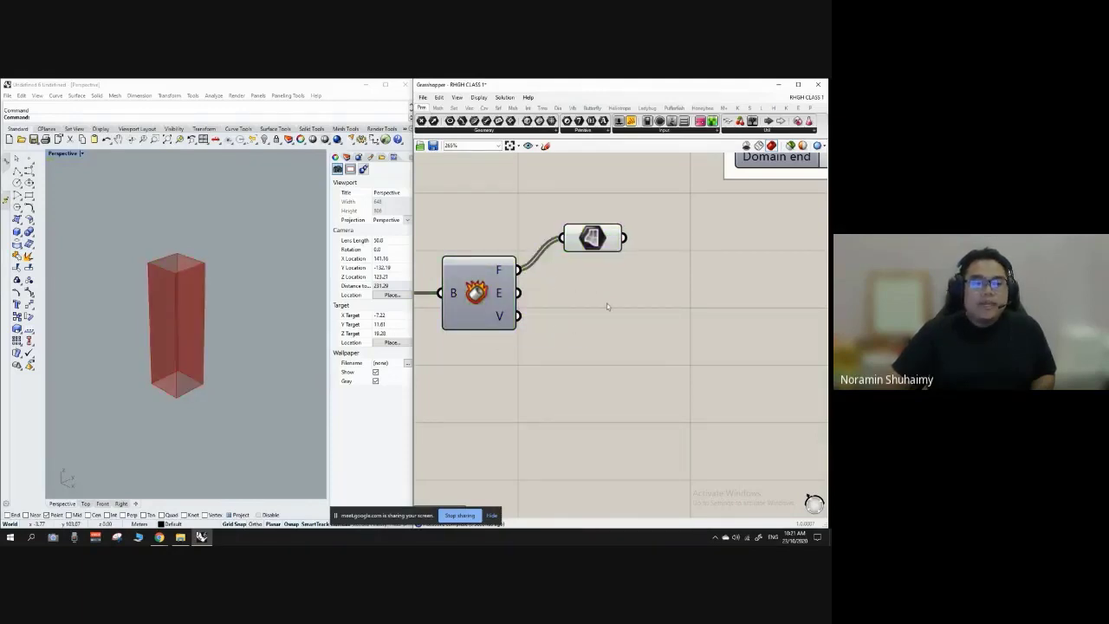
pyautogui.scroll(7, 158, 315)
pyautogui.moveTo(228, 214); pyautogui.dragTo(227, 286, button='right')
pyautogui.scroll(3, 195, 282)
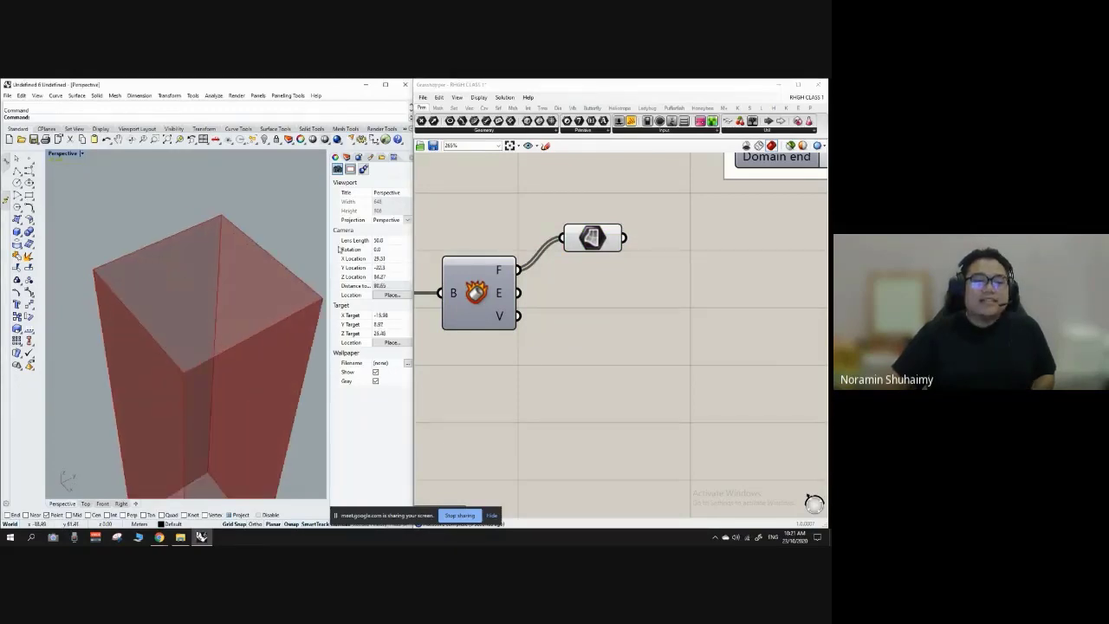
pyautogui.moveTo(592, 237); pyautogui.dragTo(599, 274)
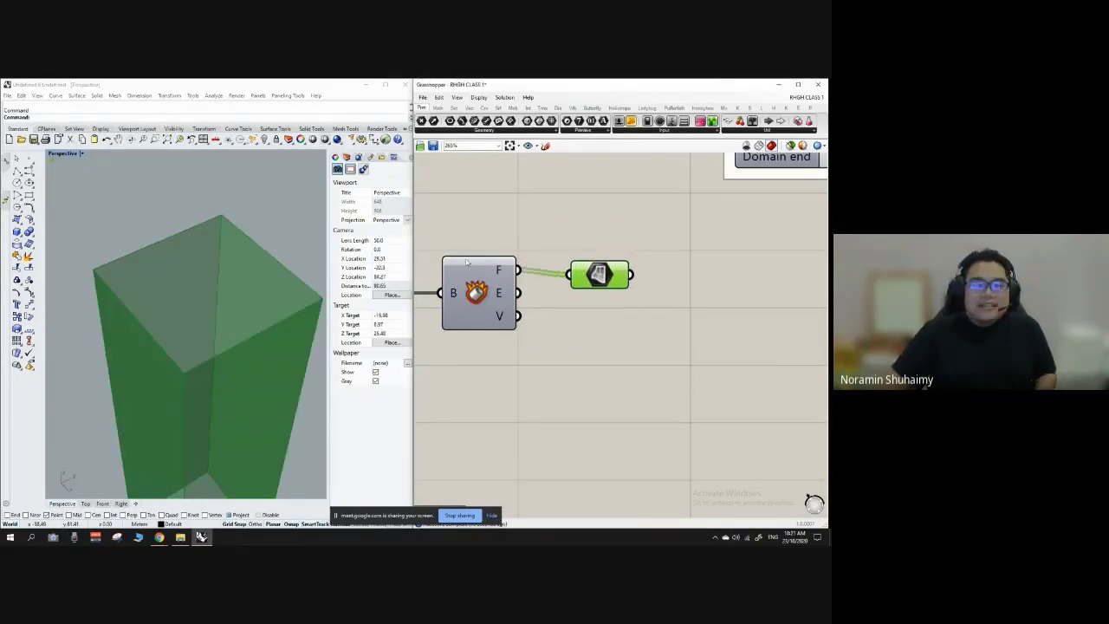
pyautogui.scroll(-3, 606, 313)
pyautogui.scroll(2, 554, 295)
pyautogui.click(581, 260)
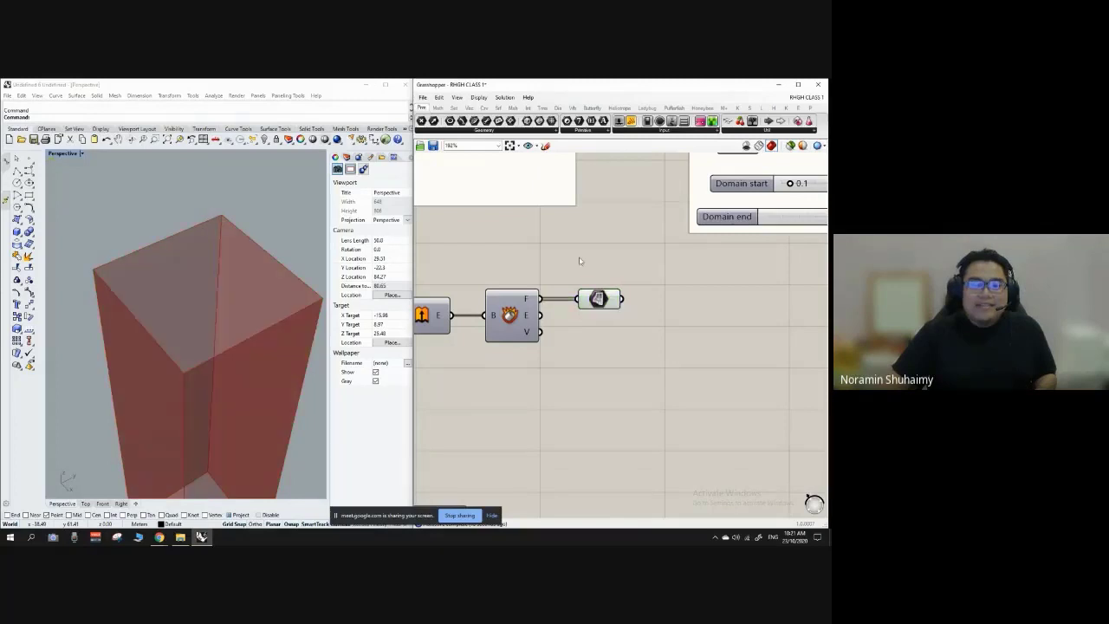
# Examine the surfaces collected in the new Surface parameter and compare them with the tower's faces.
pyautogui.scroll(-3, 542, 319)
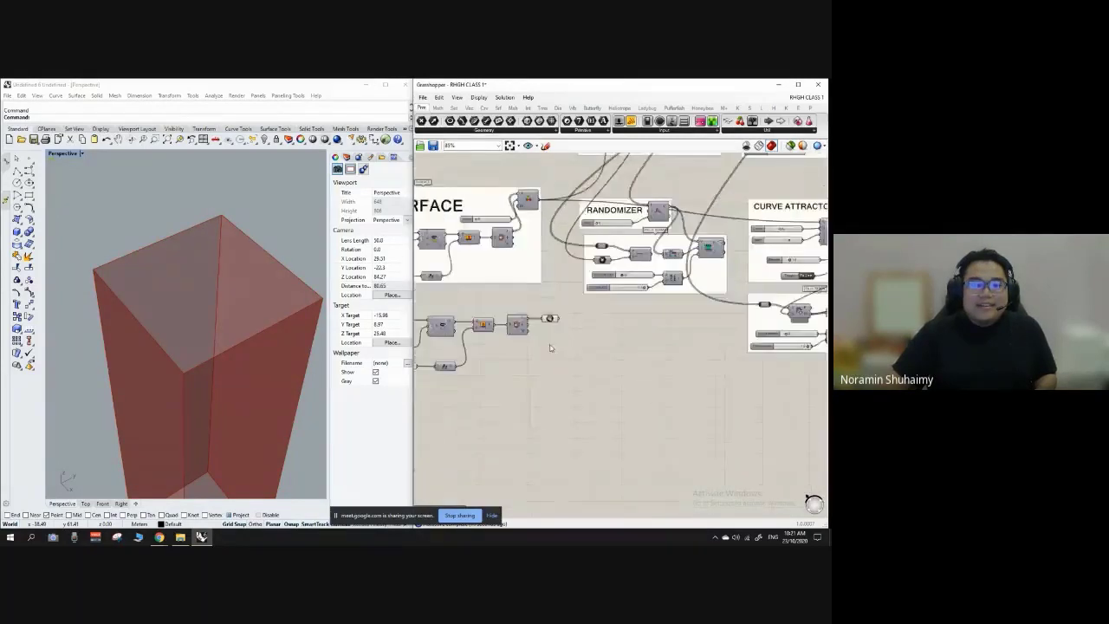
pyautogui.scroll(3, 823, 202)
pyautogui.scroll(2, 551, 295)
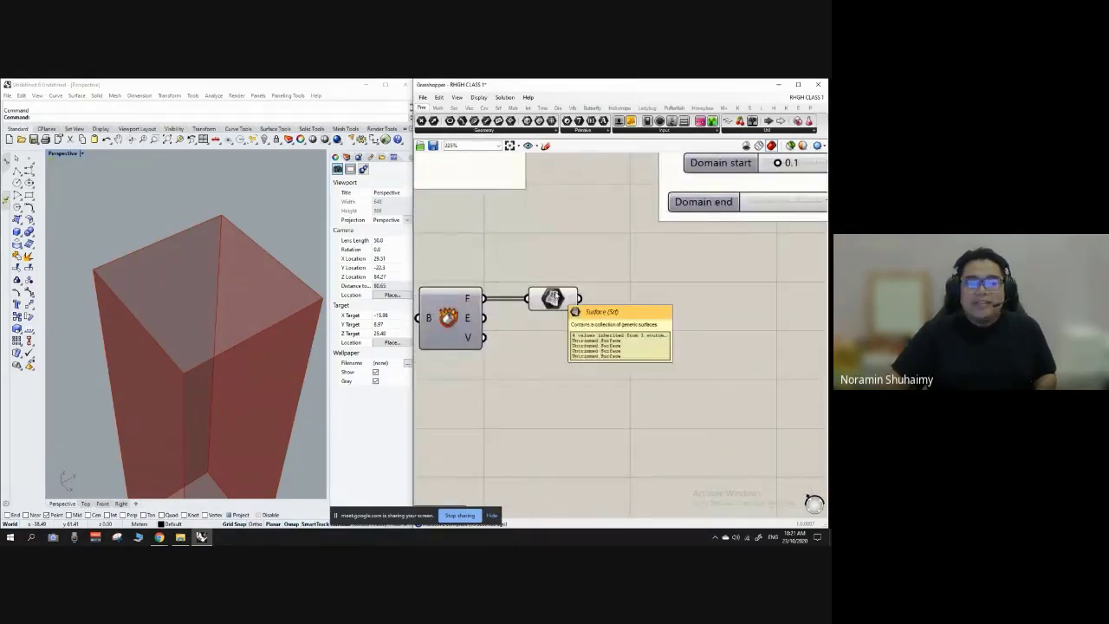
pyautogui.scroll(3, 551, 298)
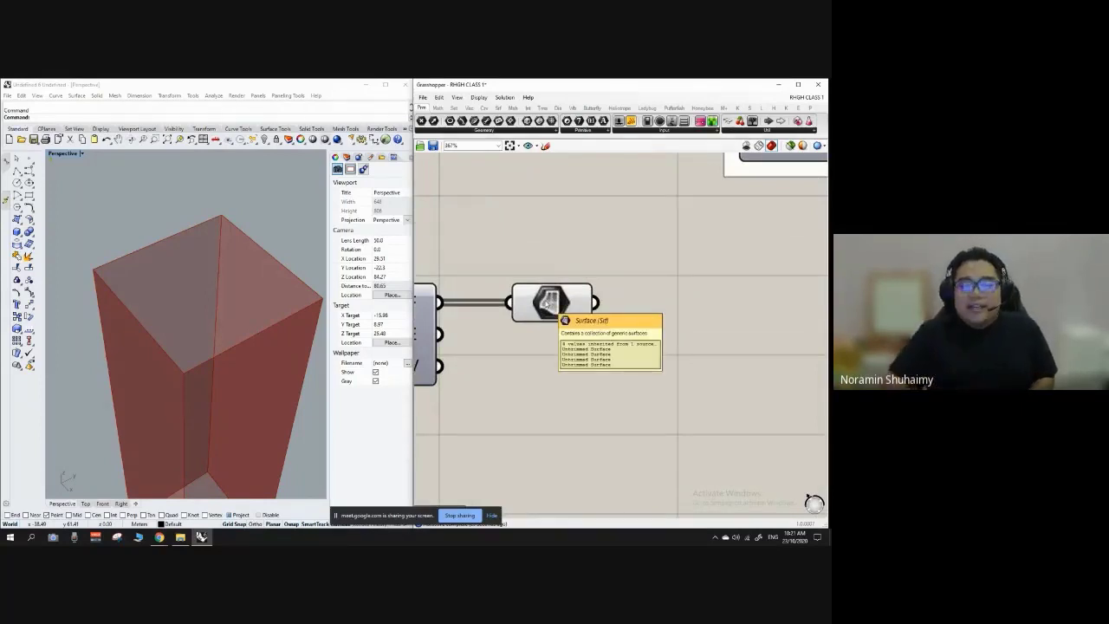
pyautogui.scroll(2, 547, 301)
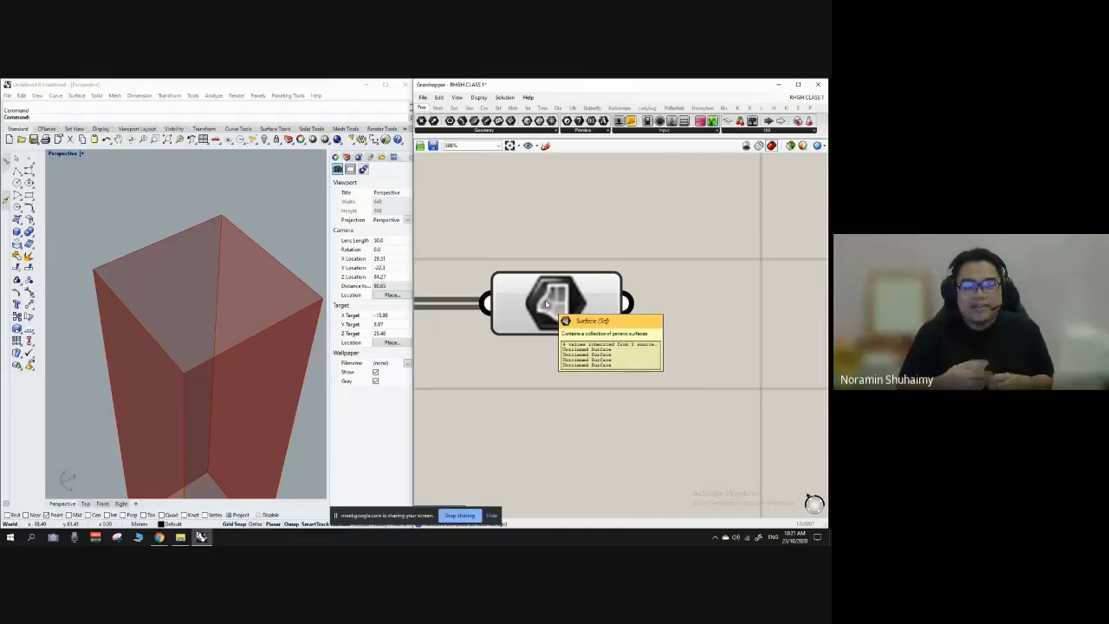
pyautogui.scroll(-4, 205, 248)
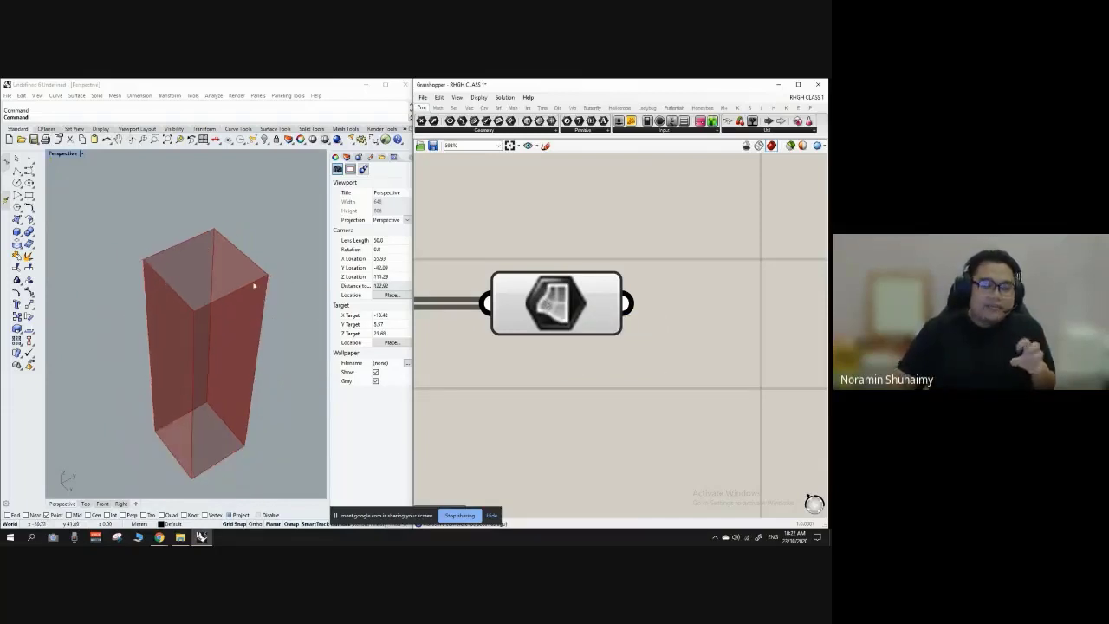
pyautogui.scroll(-8, 579, 299)
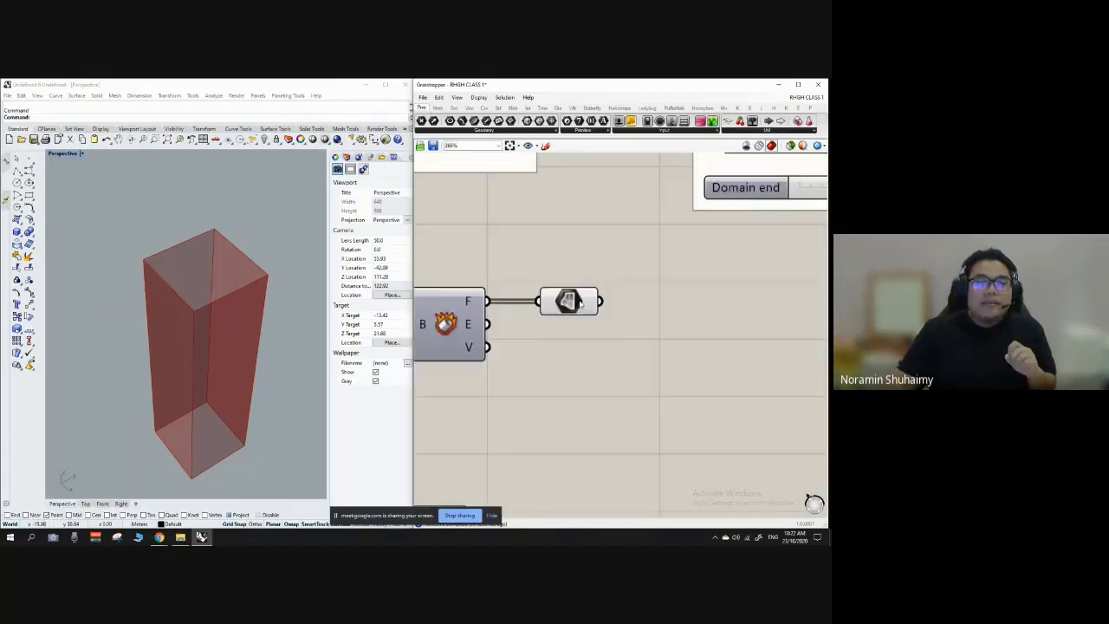
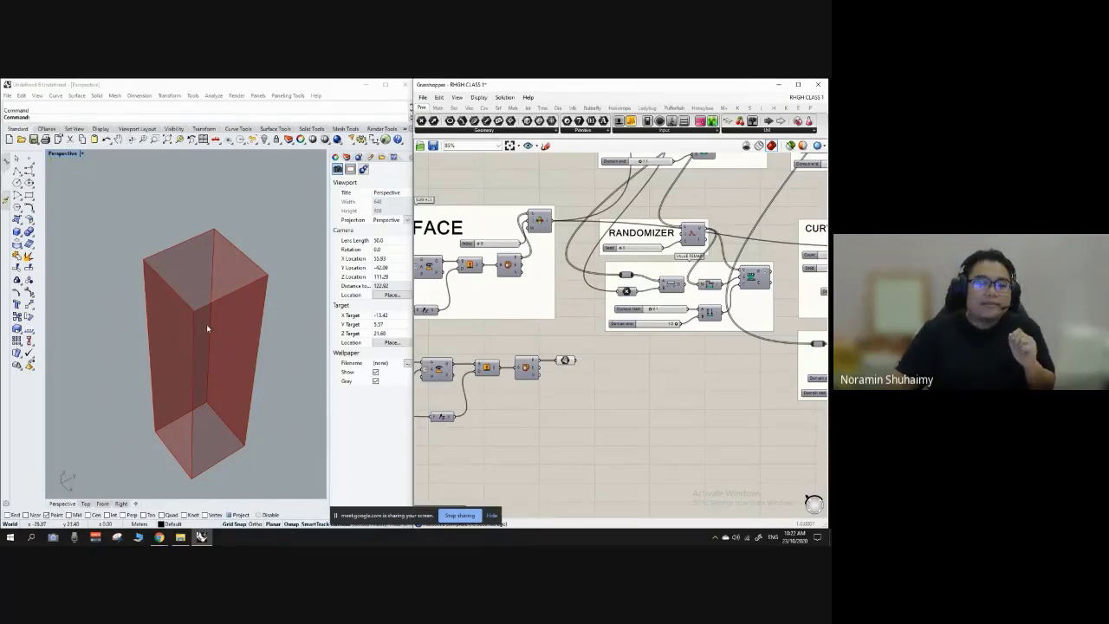
pyautogui.moveTo(240, 319); pyautogui.dragTo(152, 323, button='right')
pyautogui.scroll(-2, 252, 350)
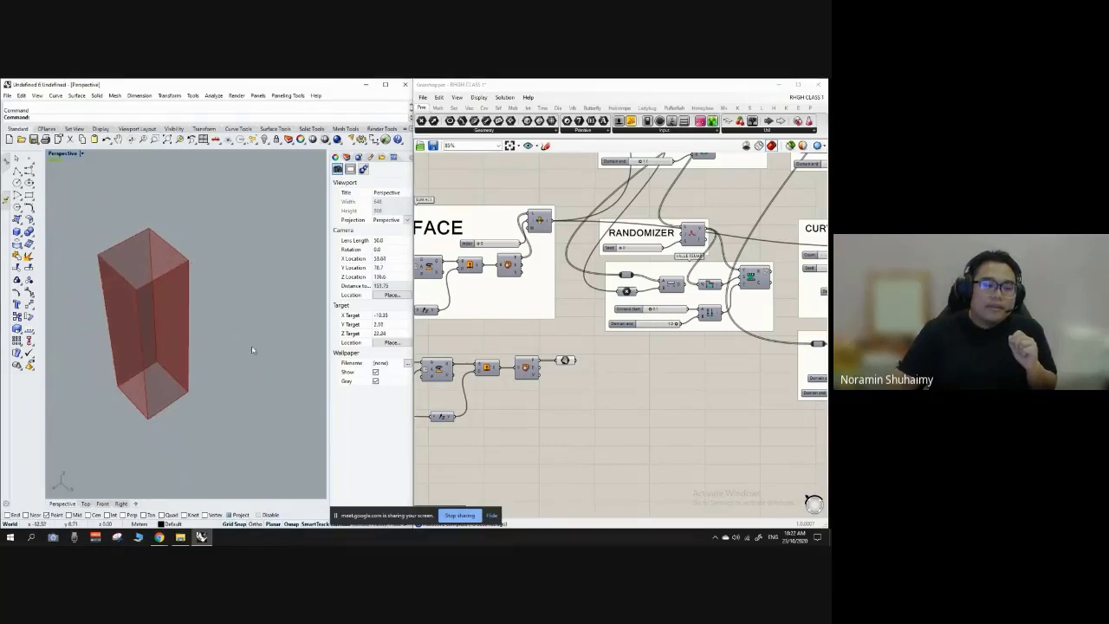
# Move the List Item component in the original SURFACE group down beside its Deconstruct Brep component.
pyautogui.scroll(3, 543, 204)
pyautogui.moveTo(540, 227); pyautogui.dragTo(553, 281)
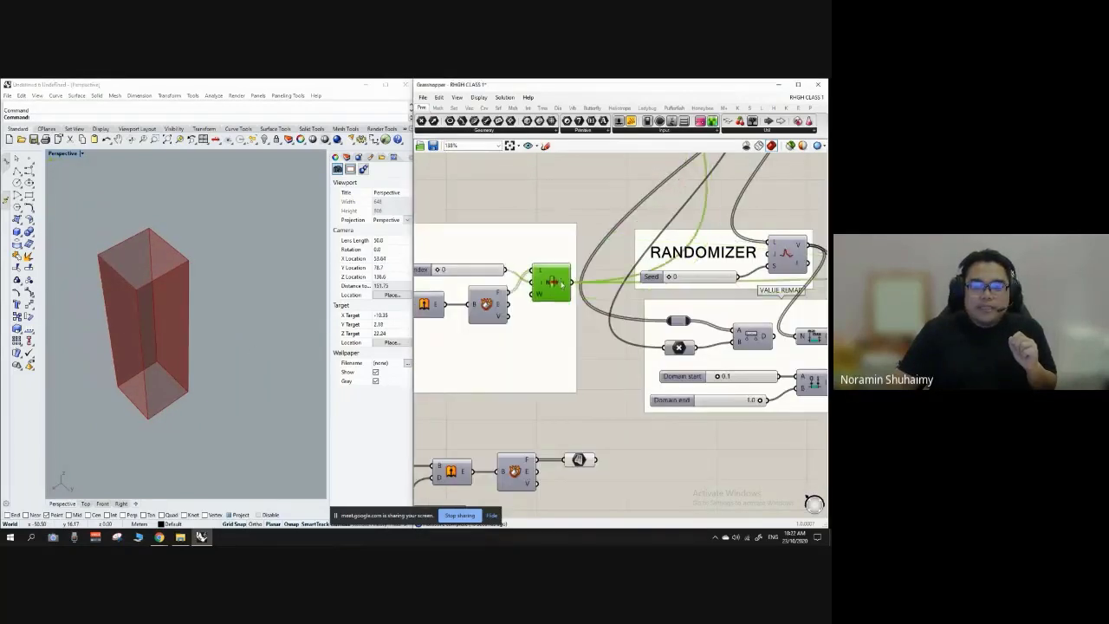
pyautogui.scroll(-2, 520, 251)
pyautogui.scroll(2, 561, 361)
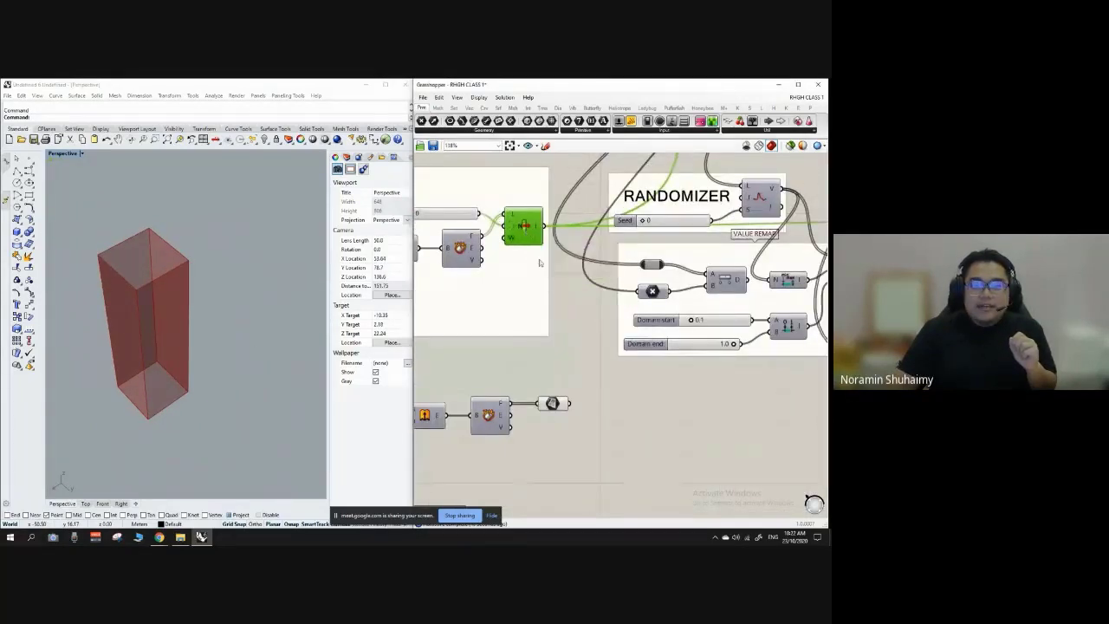
# Add a List Item component beside the new Surface parameter and nudge it into line with the parameter.
pyautogui.moveTo(611, 424); pyautogui.dragTo(572, 365, button='right')
pyautogui.scroll(1, 571, 366)
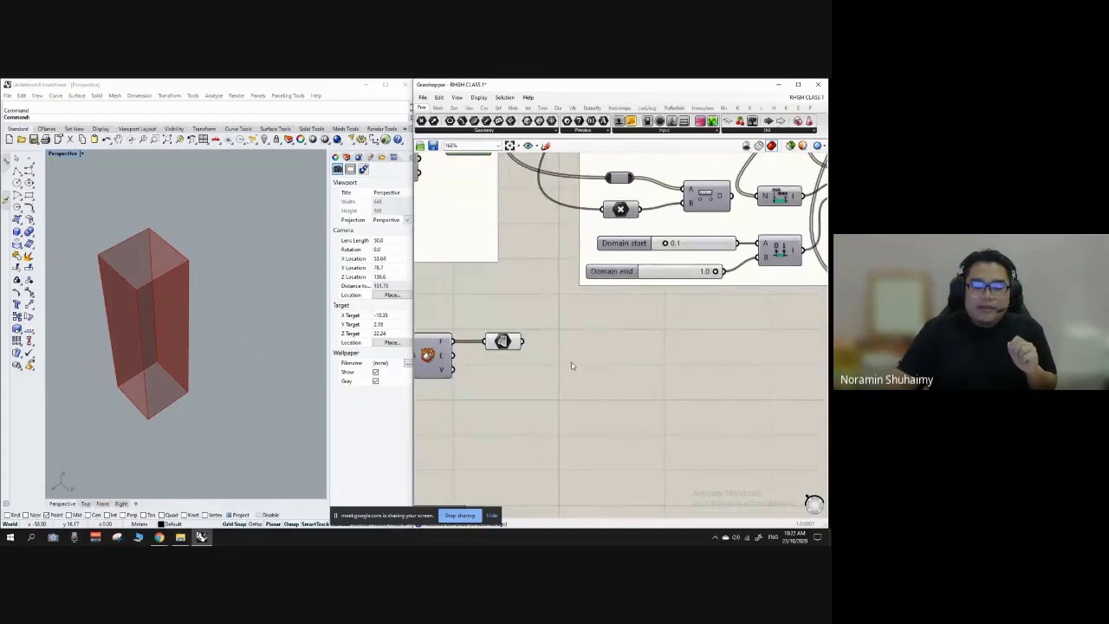
pyautogui.doubleClick(571, 365)
pyautogui.write('list')
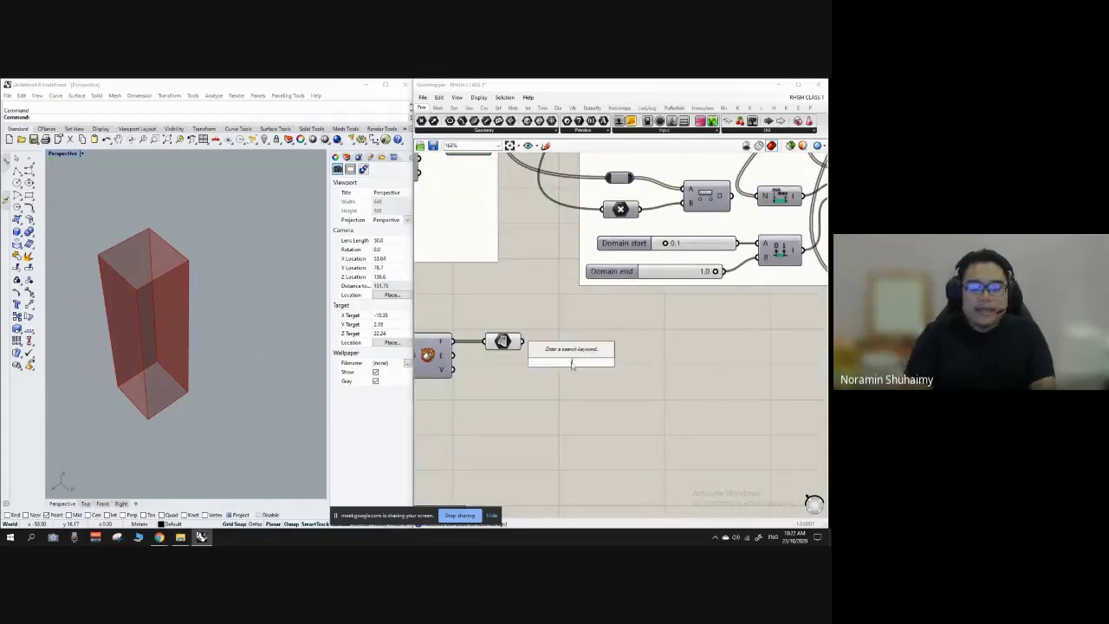
pyautogui.write(' item')
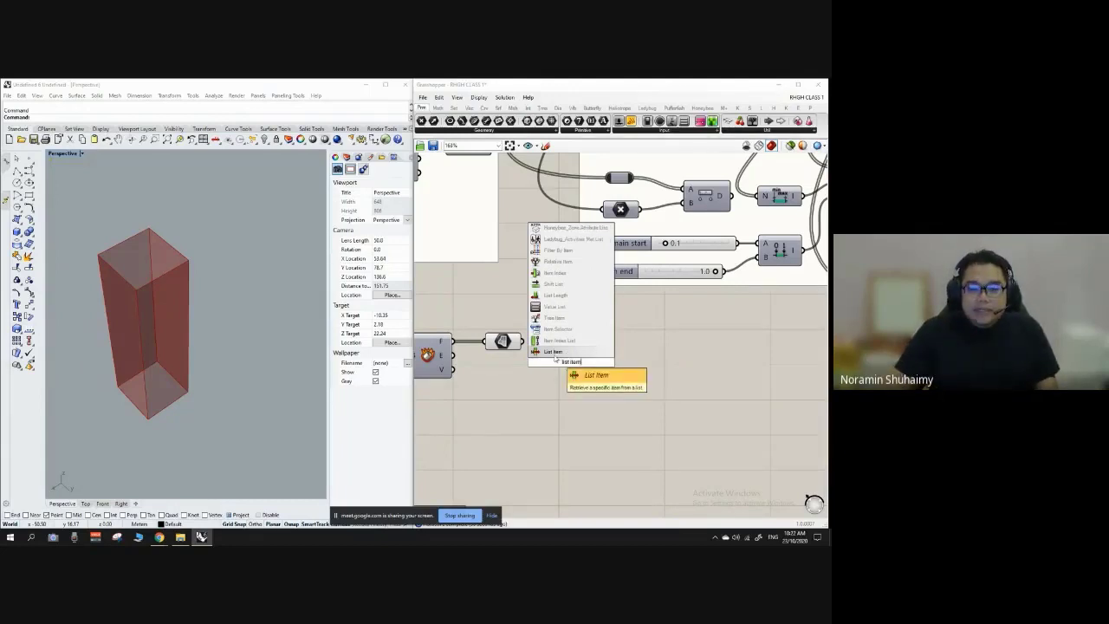
pyautogui.click(556, 357)
pyautogui.scroll(2, 563, 373)
pyautogui.click(494, 338)
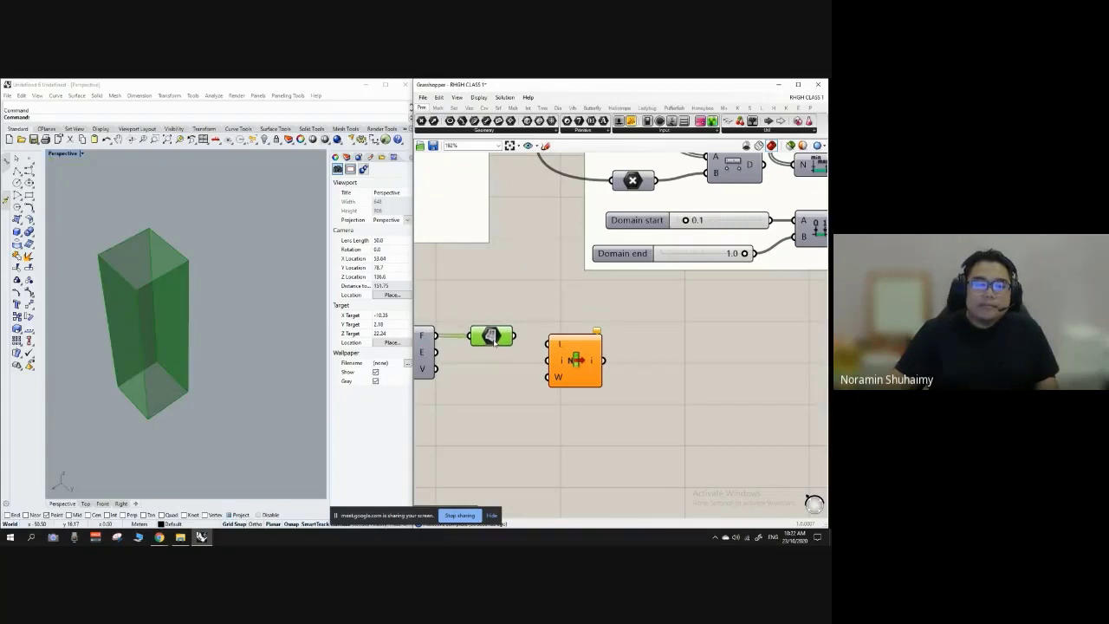
pyautogui.scroll(-5, 500, 397)
pyautogui.scroll(6, 522, 383)
pyautogui.moveTo(551, 372); pyautogui.dragTo(556, 364)
pyautogui.scroll(-2, 660, 369)
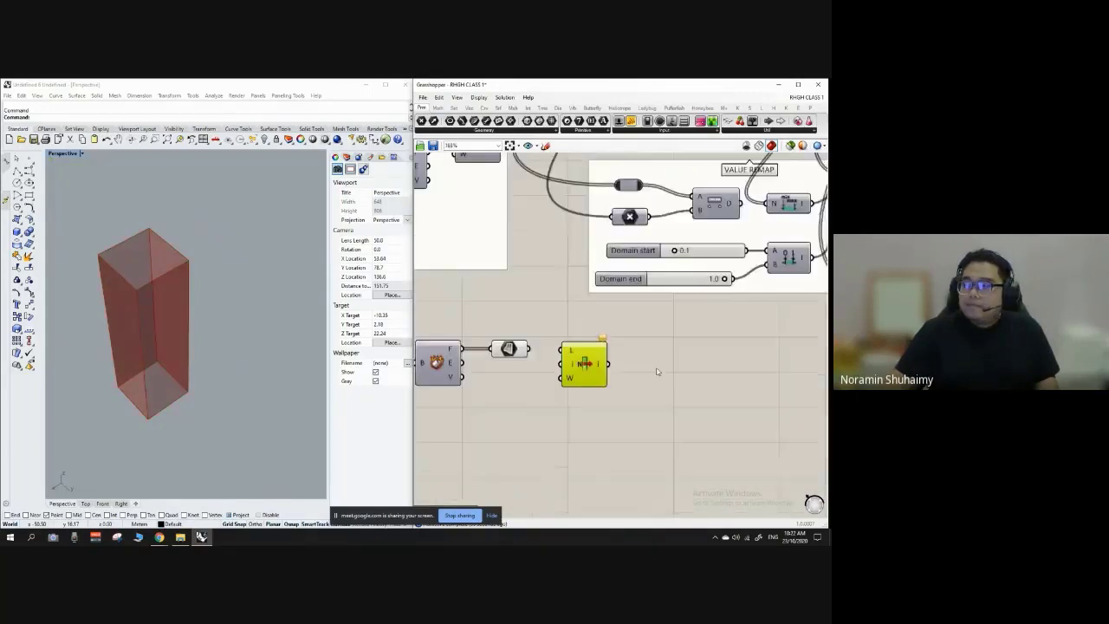
# Connect the Surface parameter's output to the L input of the new List Item component.
pyautogui.scroll(5, 521, 363)
pyautogui.click(505, 338)
pyautogui.click(510, 286)
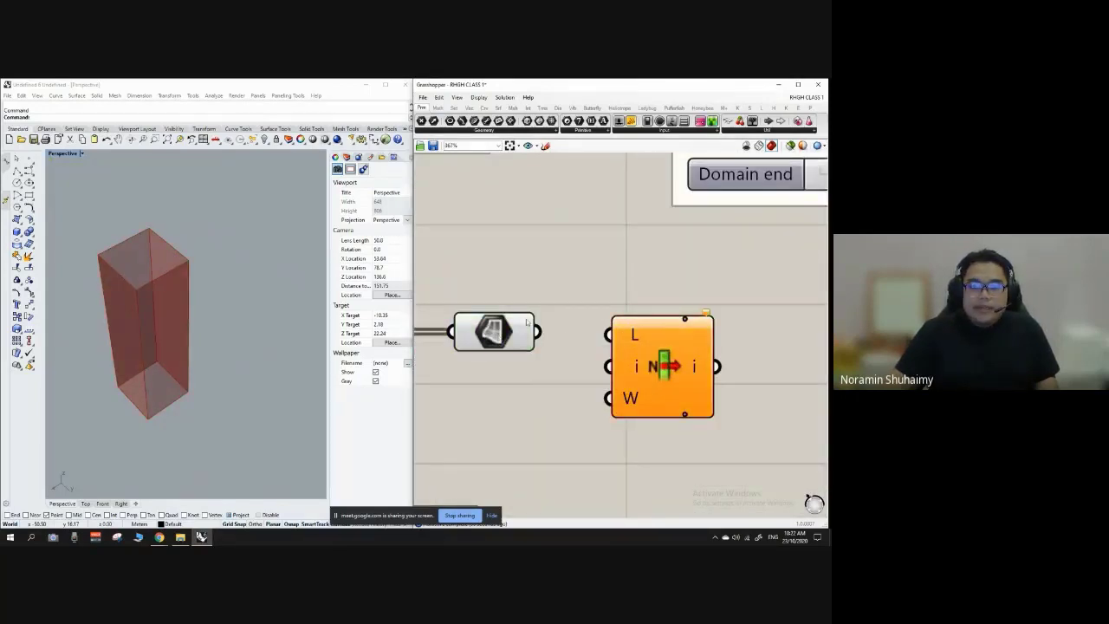
pyautogui.moveTo(538, 332); pyautogui.dragTo(565, 326)
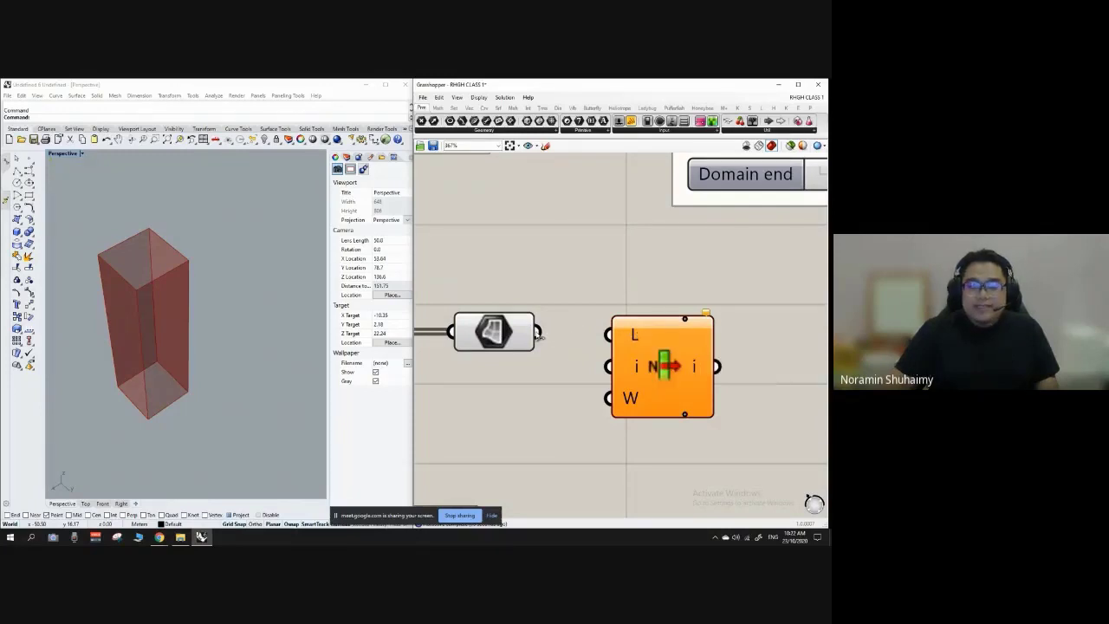
pyautogui.click(494, 334)
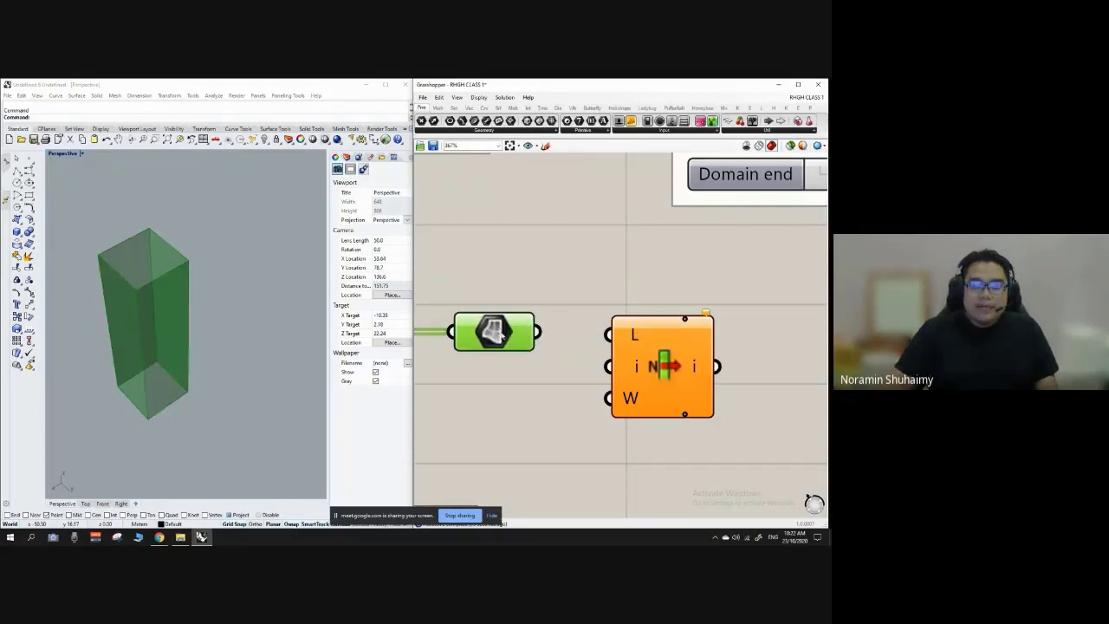
pyautogui.moveTo(540, 333); pyautogui.dragTo(608, 335)
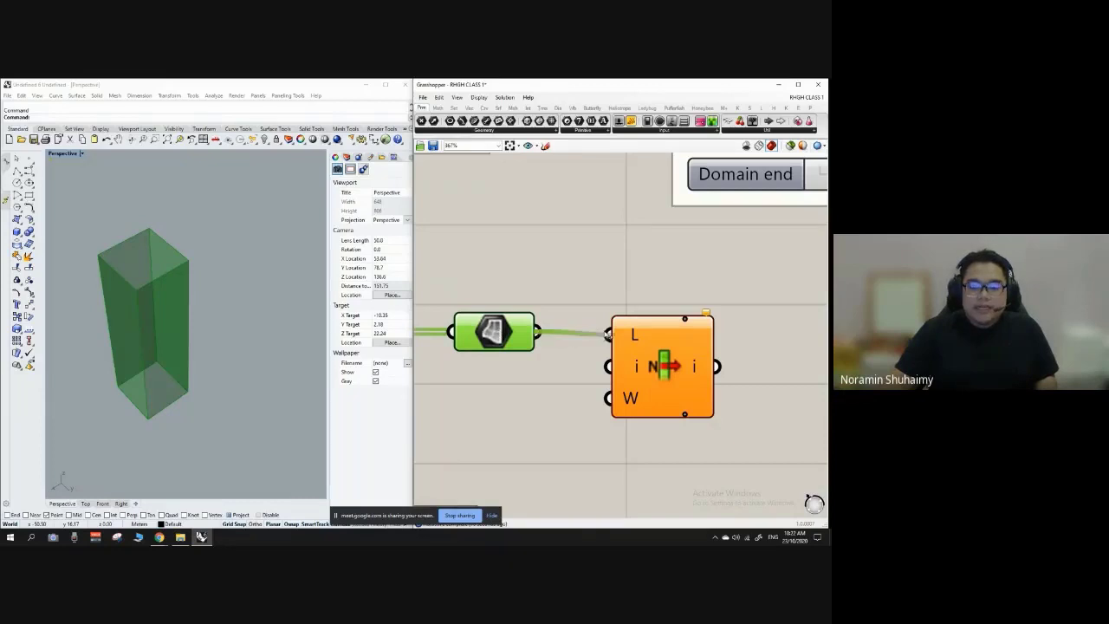
pyautogui.click(592, 259)
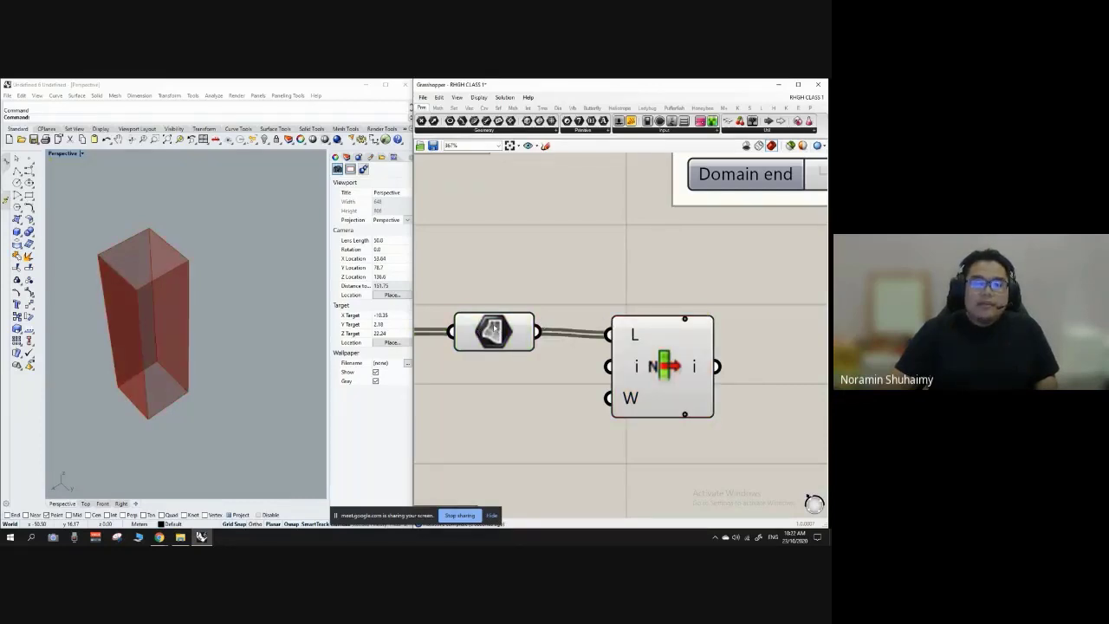
# Nudge the Surface parameter toward the new List Item and highlight the face that List Item picks on the tower.
pyautogui.moveTo(493, 329); pyautogui.dragTo(499, 330)
pyautogui.click(663, 355)
pyautogui.moveTo(168, 309); pyautogui.dragTo(196, 305, button='right')
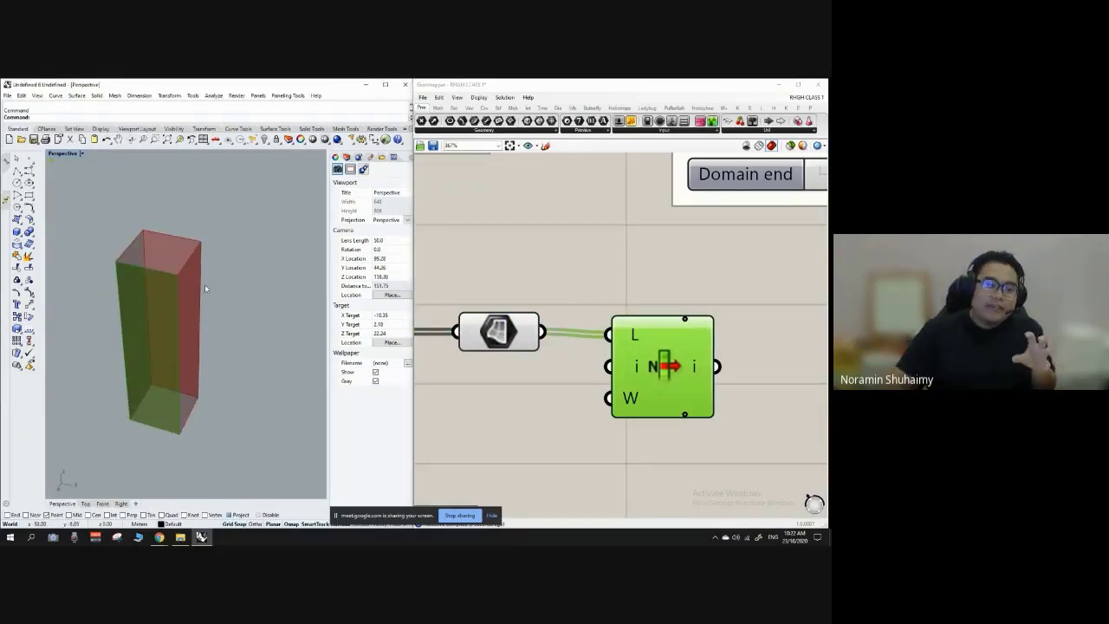
pyautogui.scroll(-2, 539, 315)
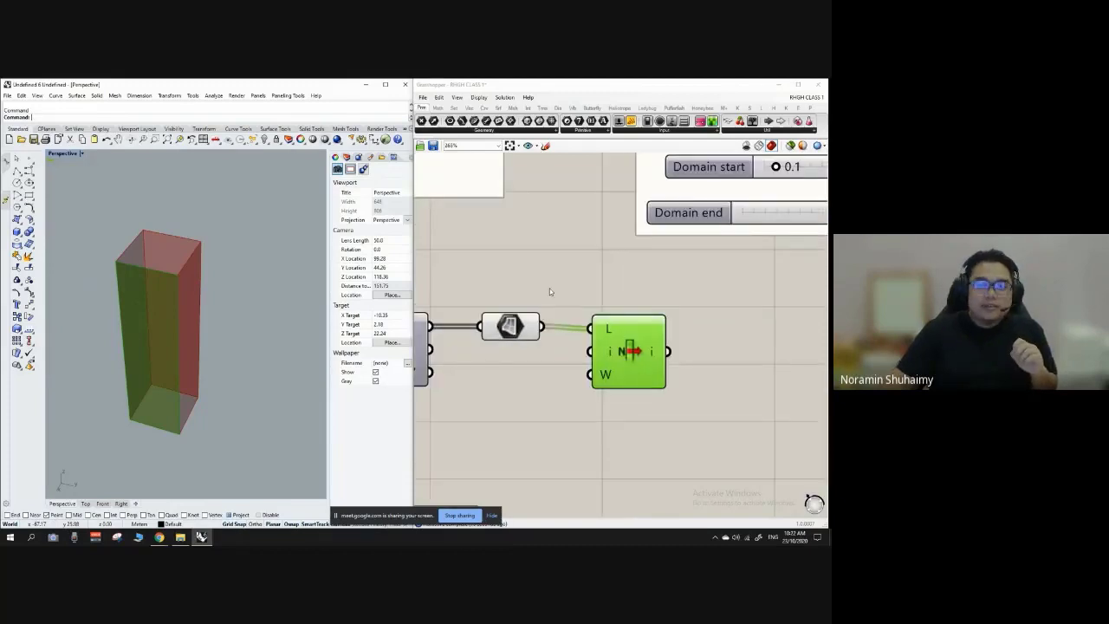
# Align the new List Item component so that its L input sits level with the Surface parameter's output.
pyautogui.moveTo(624, 341); pyautogui.dragTo(634, 338)
pyautogui.scroll(-4, 232, 332)
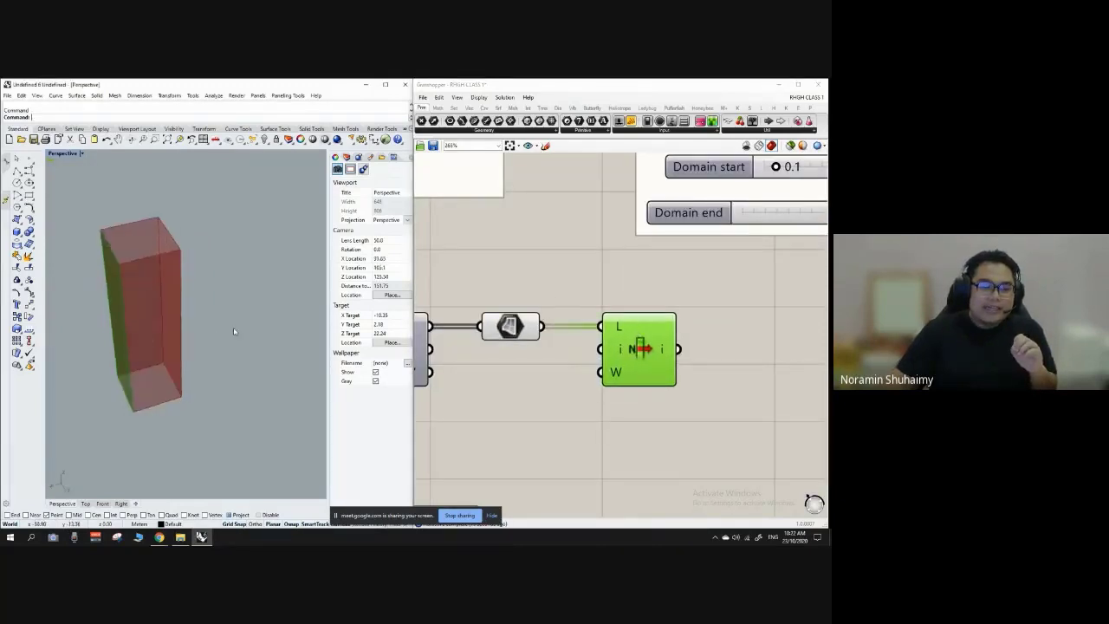
pyautogui.moveTo(291, 334); pyautogui.dragTo(185, 320, button='right')
pyautogui.scroll(-2, 666, 390)
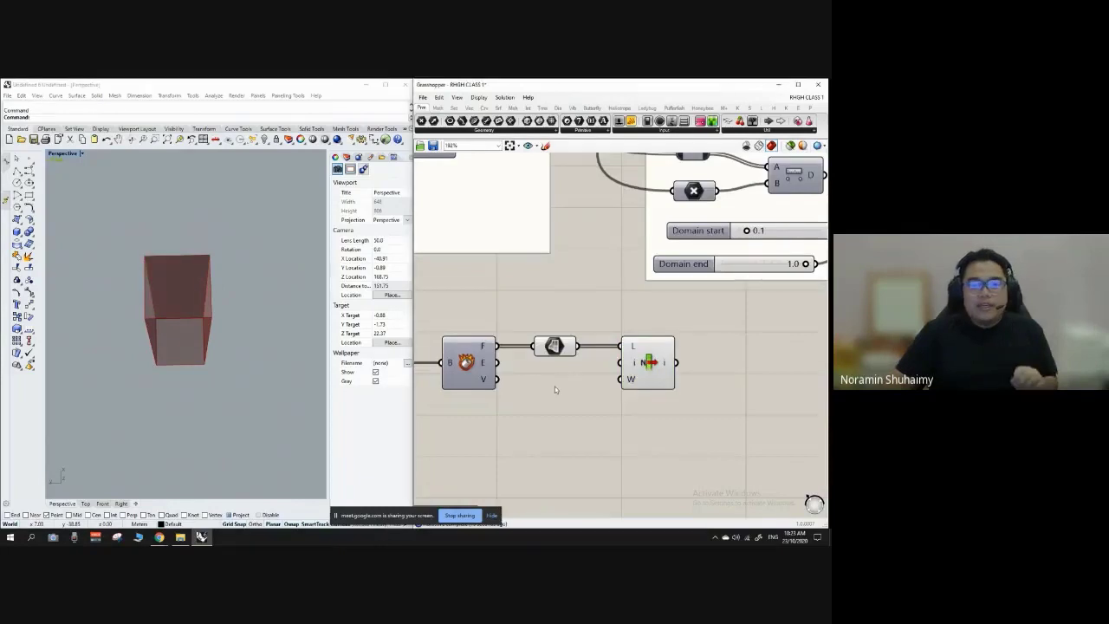
# Add an integer Number Slider ranging from 0 to 3 below the new Surface parameter.
pyautogui.doubleClick(556, 381)
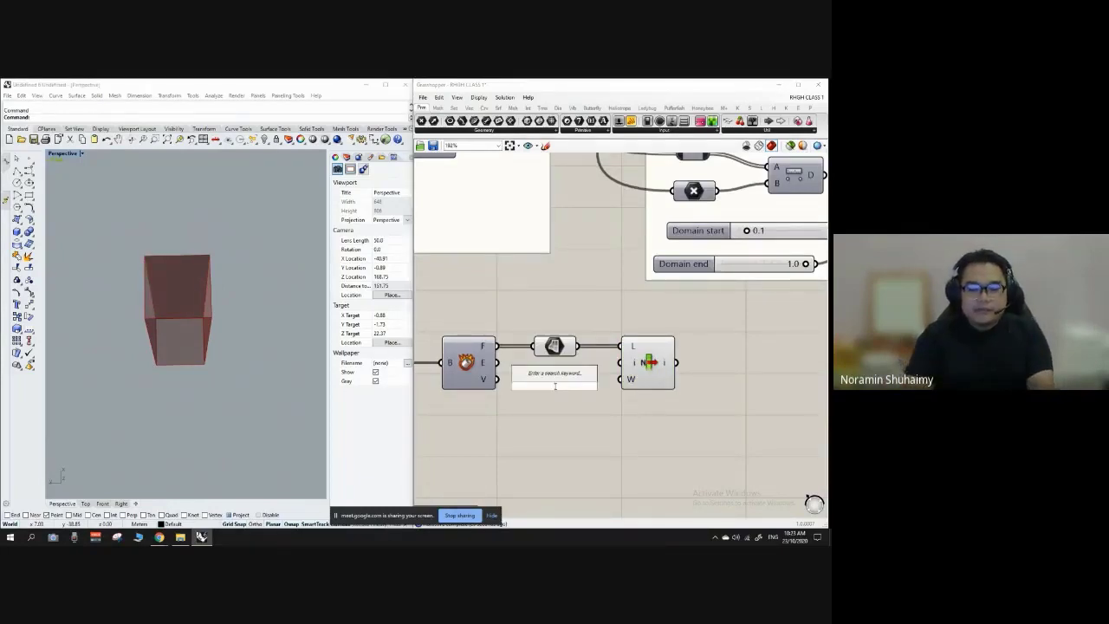
pyautogui.press('Escape')
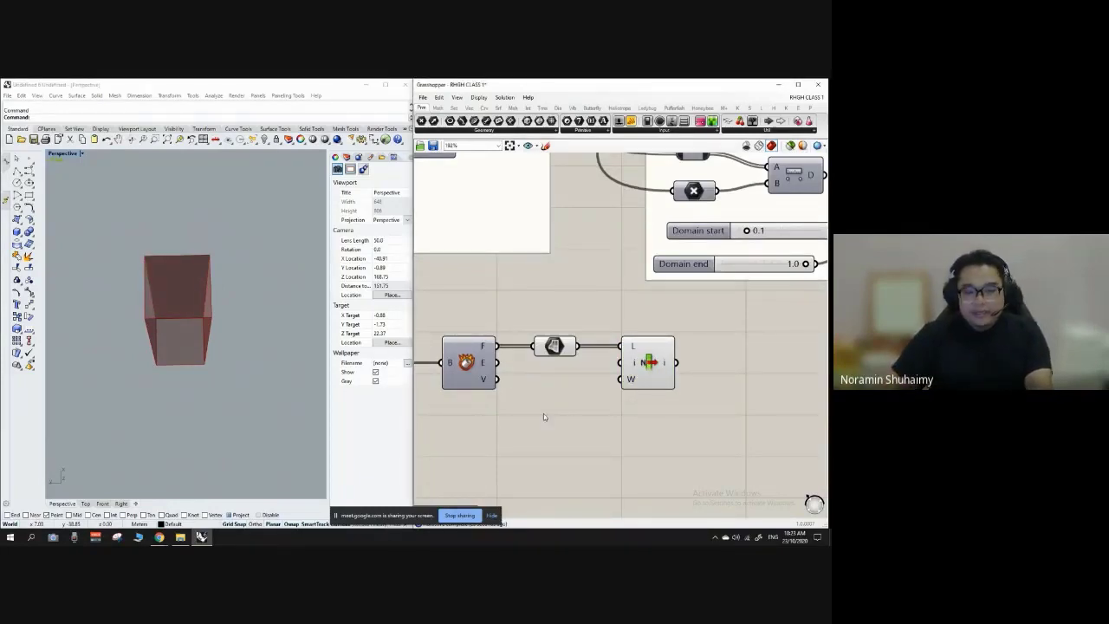
pyautogui.doubleClick(544, 416)
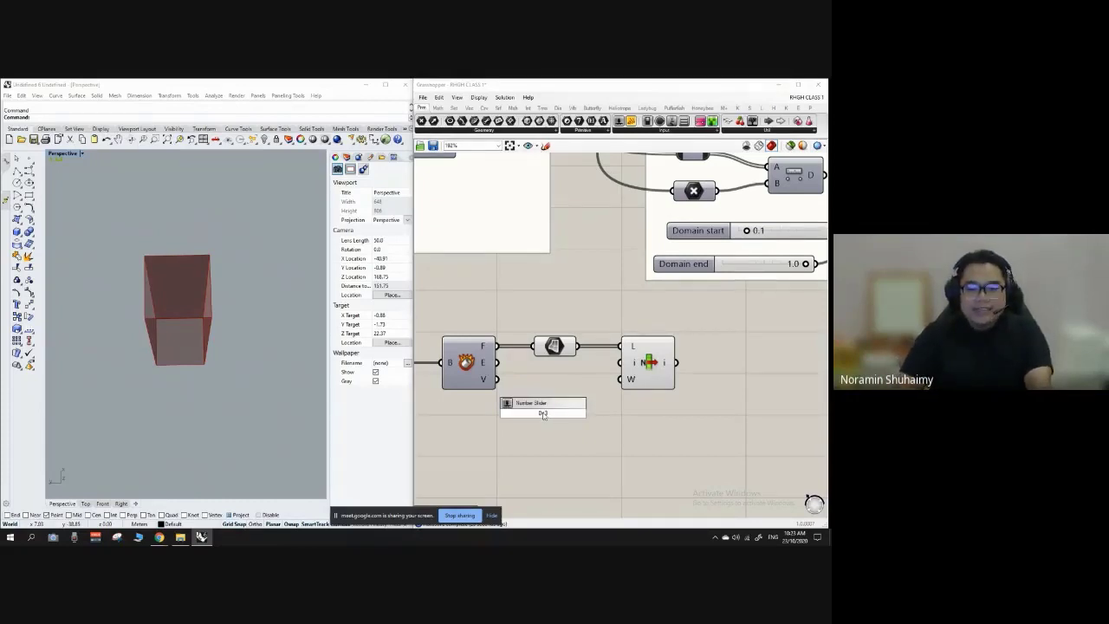
pyautogui.write('0<3')
pyautogui.press('Return')
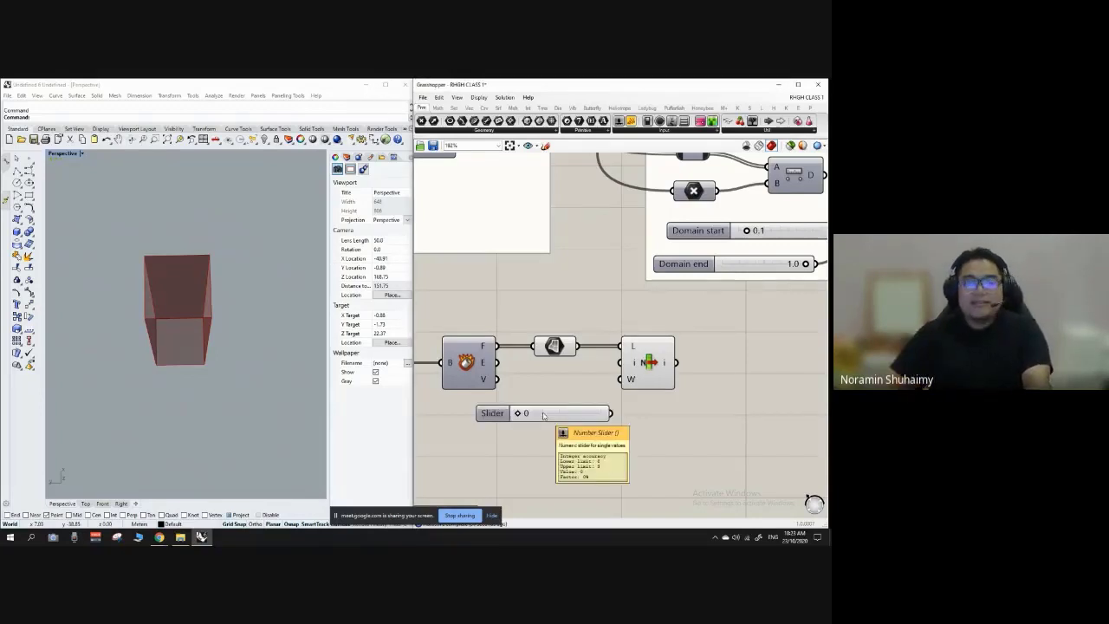
pyautogui.scroll(2, 514, 416)
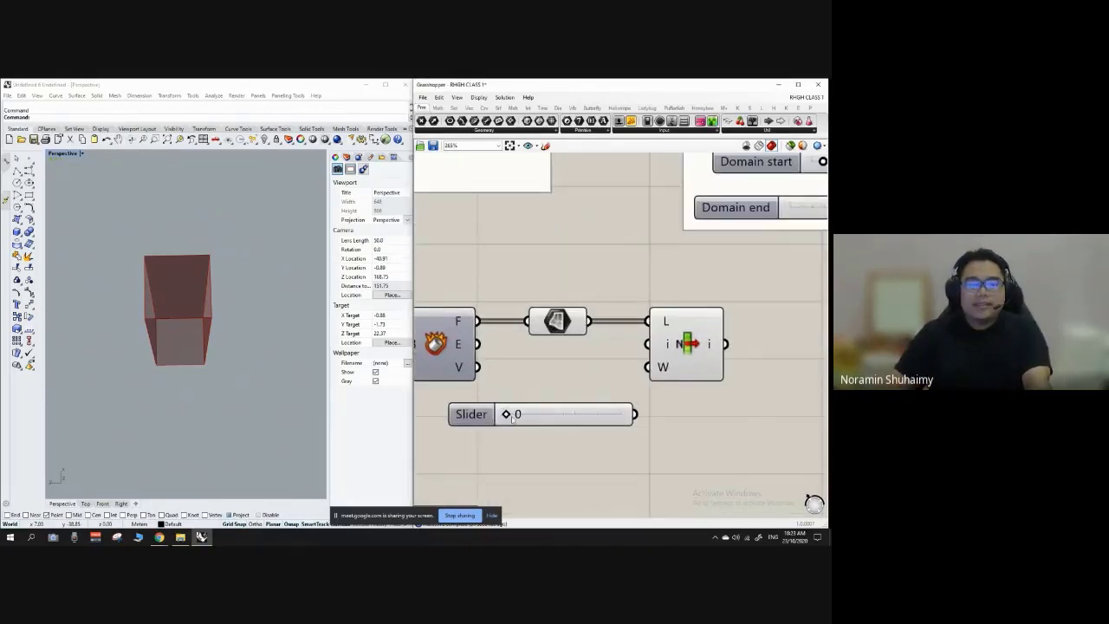
pyautogui.moveTo(546, 420); pyautogui.dragTo(514, 419)
pyautogui.scroll(-3, 567, 390)
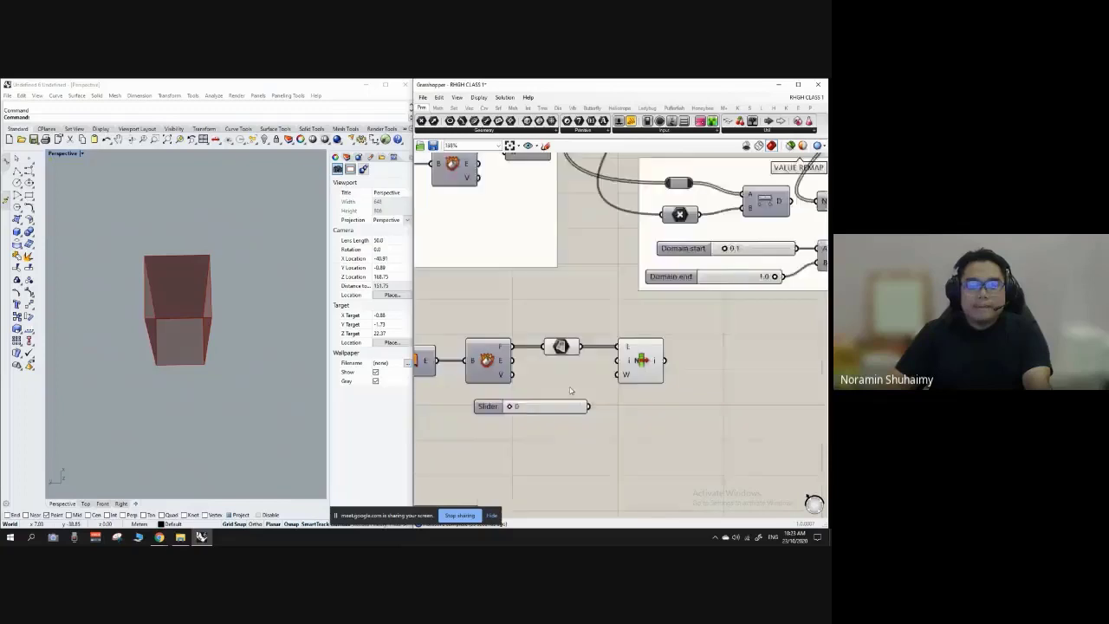
# Add a second Number Slider ranging from 0 to 3 just below the first one.
pyautogui.scroll(2, 566, 396)
pyautogui.scroll(1, 576, 399)
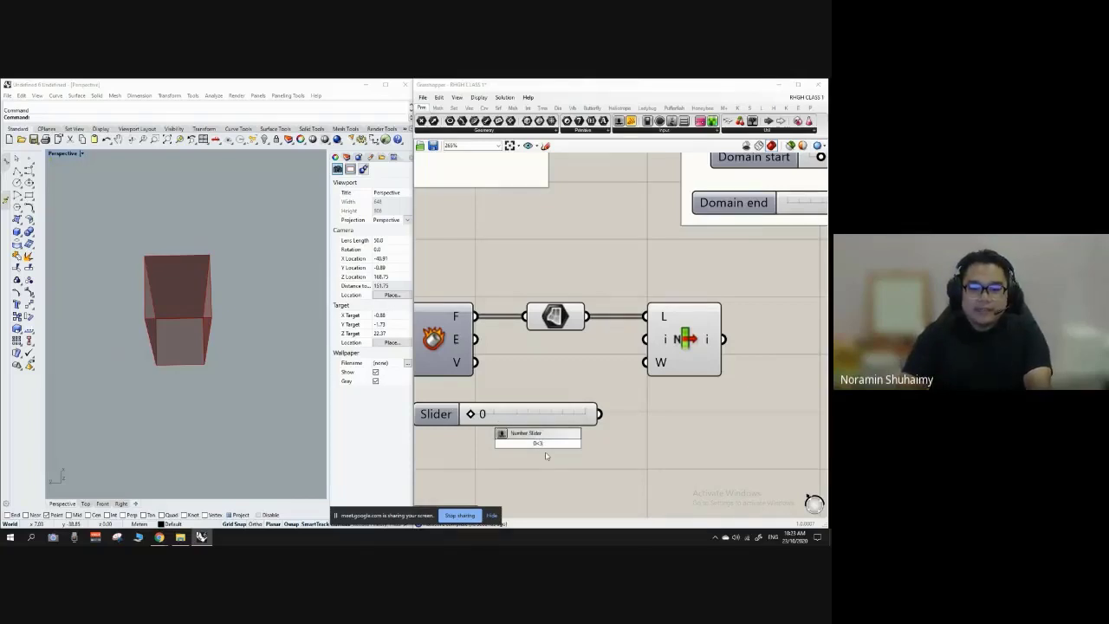
pyautogui.press('Return')
pyautogui.scroll(1, 520, 424)
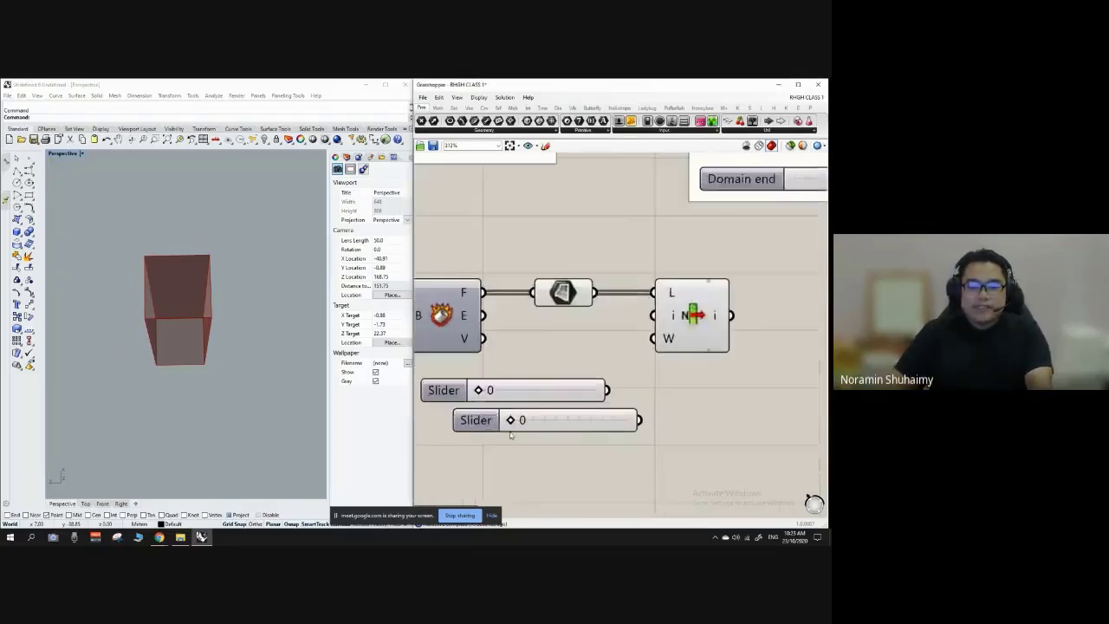
pyautogui.scroll(2, 514, 426)
pyautogui.scroll(-2, 507, 351)
pyautogui.scroll(1, 570, 266)
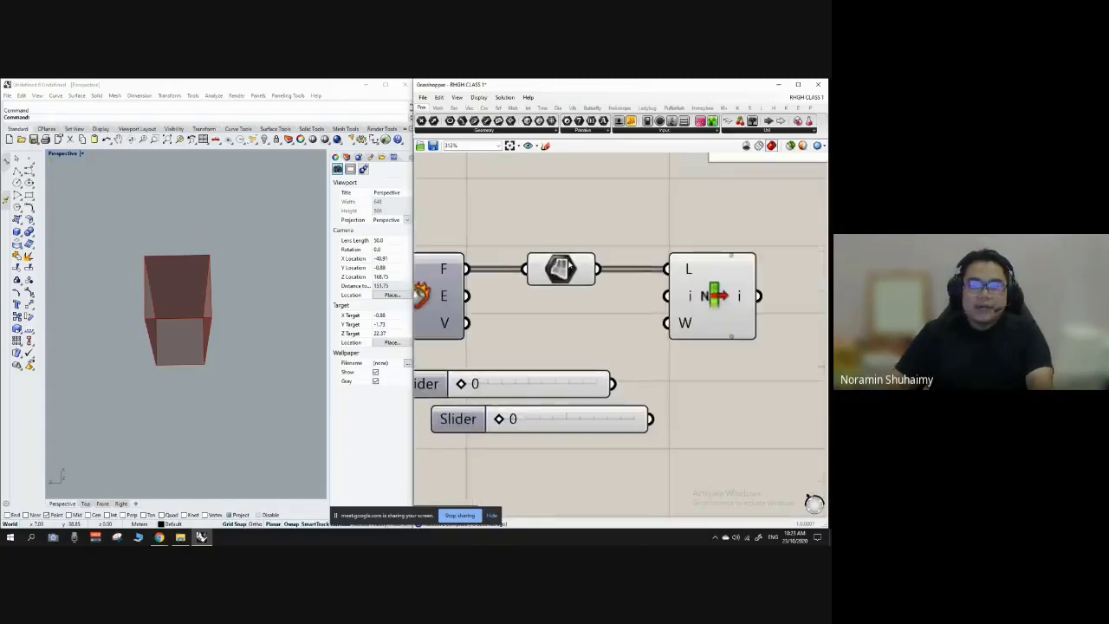
# Inspect the list of surfaces held by the new Surface parameter and highlight them on the tower.
pyautogui.click(572, 272)
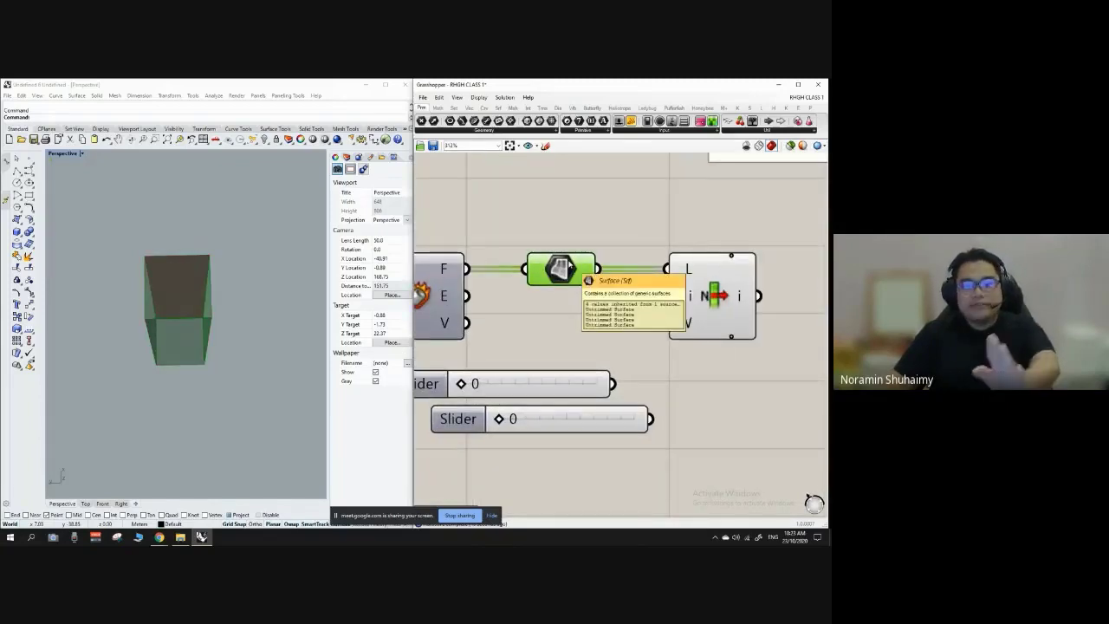
pyautogui.click(540, 329)
pyautogui.scroll(1, 516, 427)
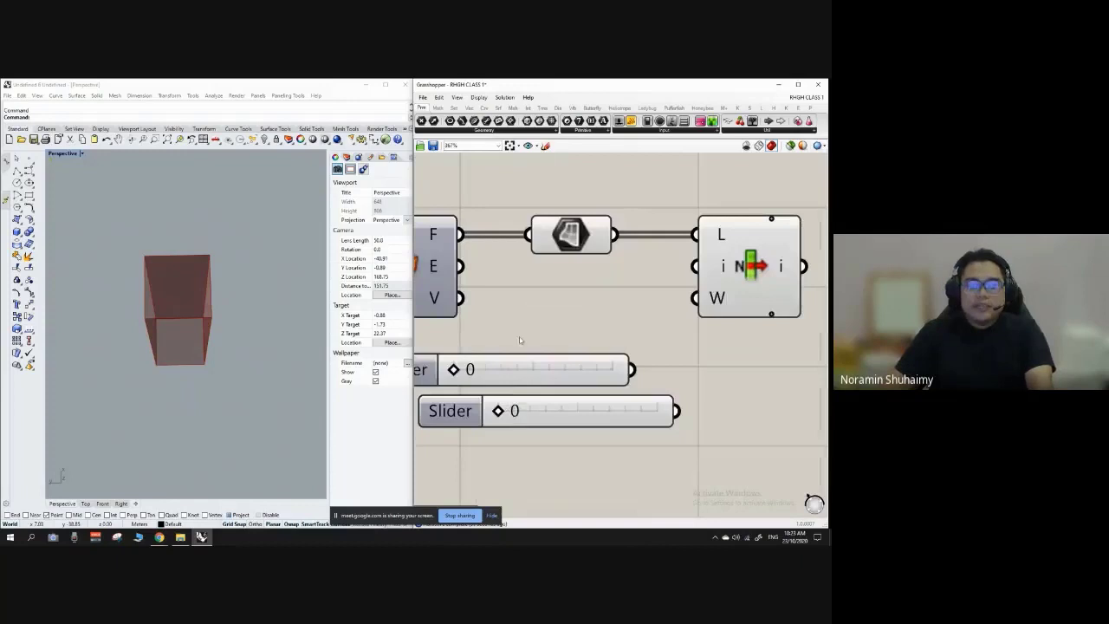
pyautogui.scroll(-1, 524, 346)
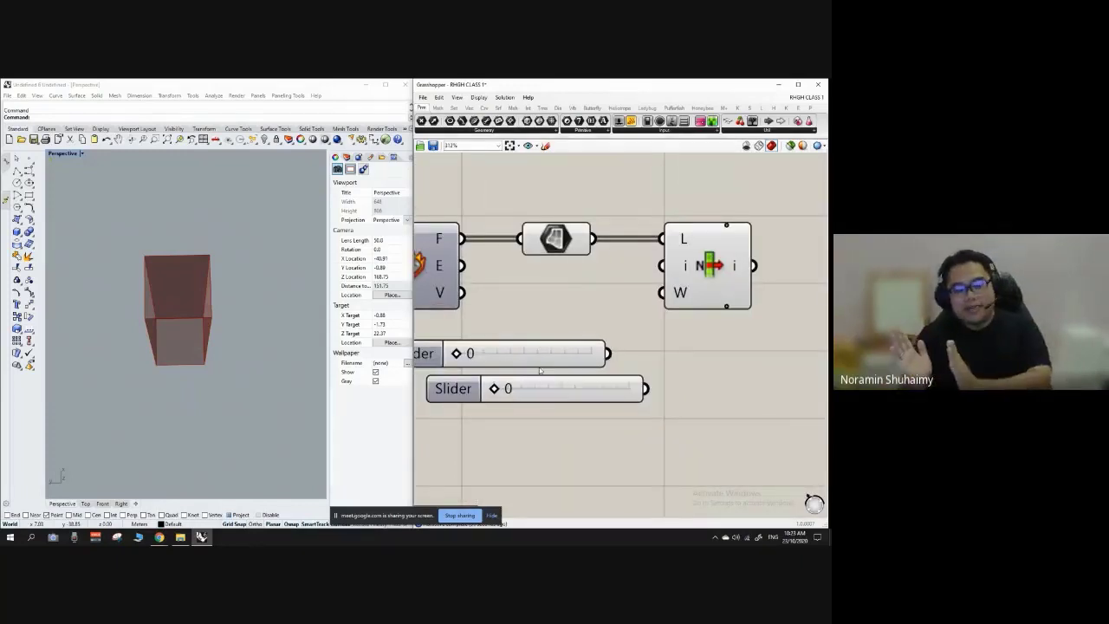
pyautogui.scroll(-1, 554, 352)
pyautogui.scroll(2, 541, 350)
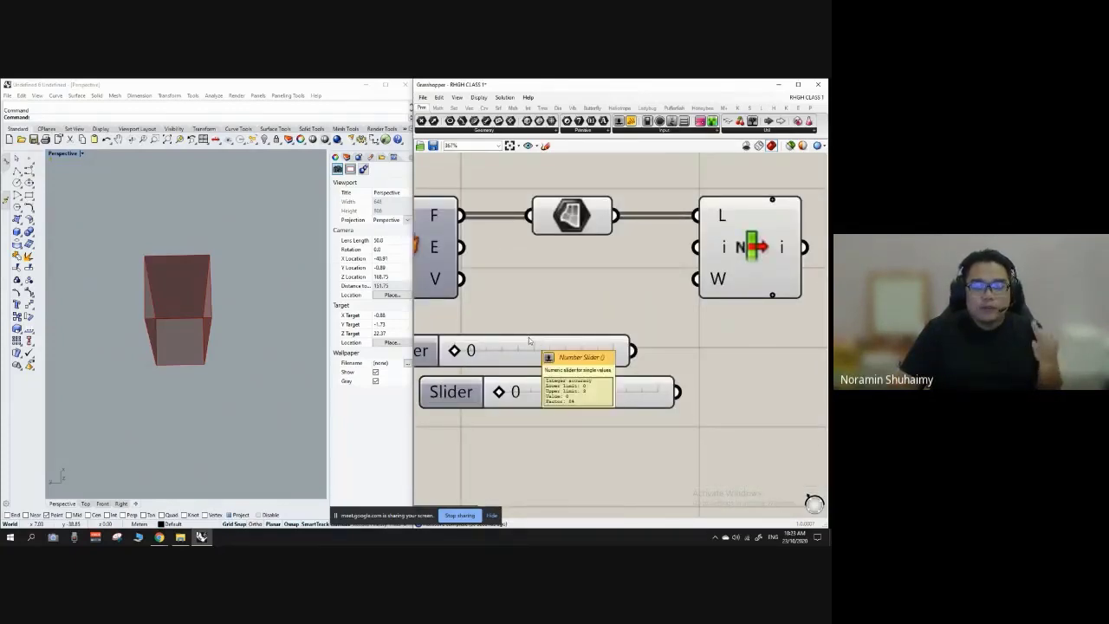
# Connect the upper Number Slider to the i input of the new List Item component.
pyautogui.scroll(-1, 533, 343)
pyautogui.click(546, 342)
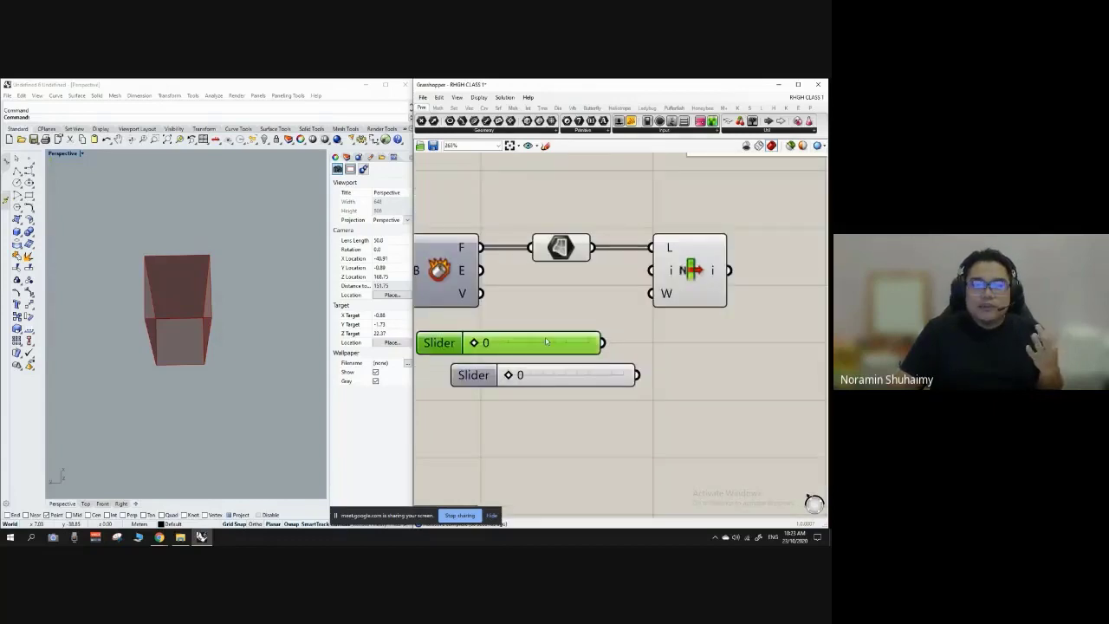
pyautogui.moveTo(546, 343); pyautogui.dragTo(651, 271)
pyautogui.click(692, 317)
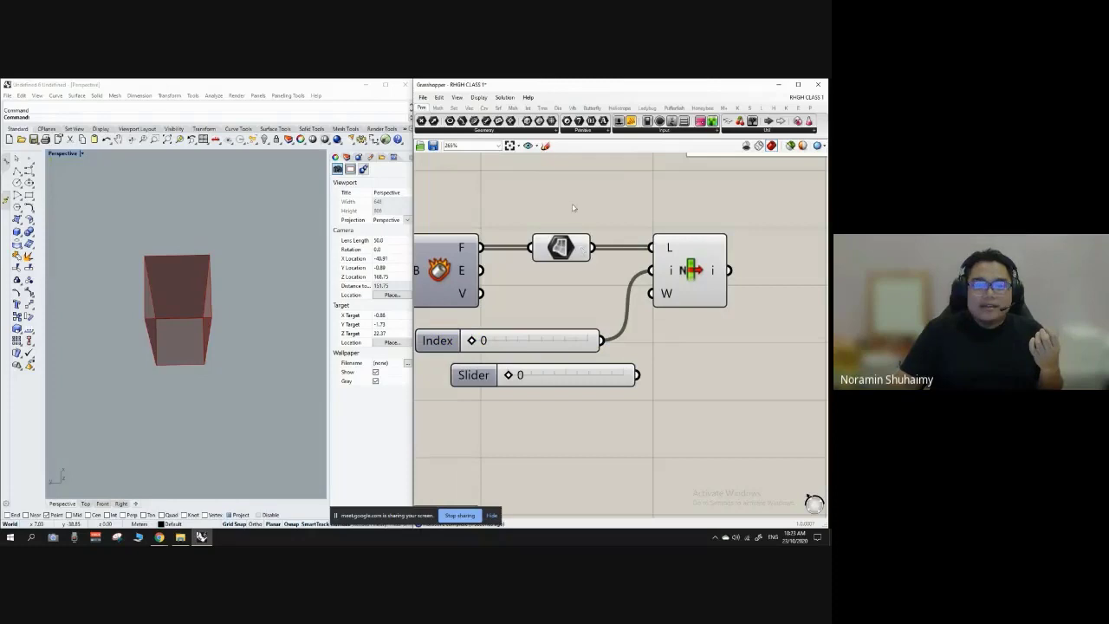
# Turn off the Surface parameter's preview and highlight the face picked by the new List Item.
pyautogui.click(561, 248)
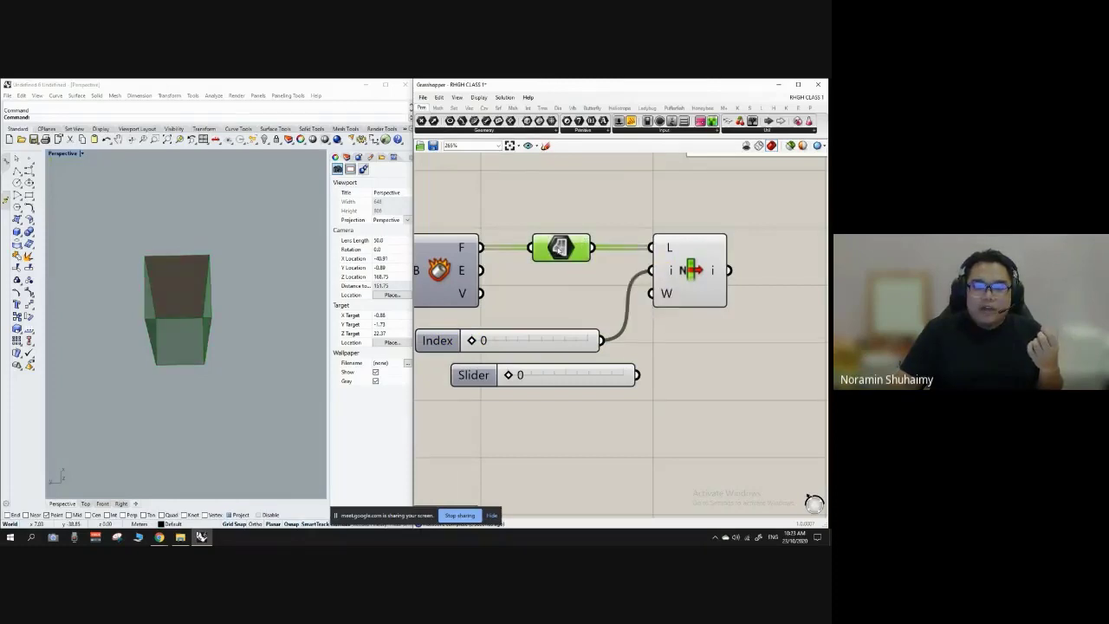
pyautogui.rightClick(560, 252)
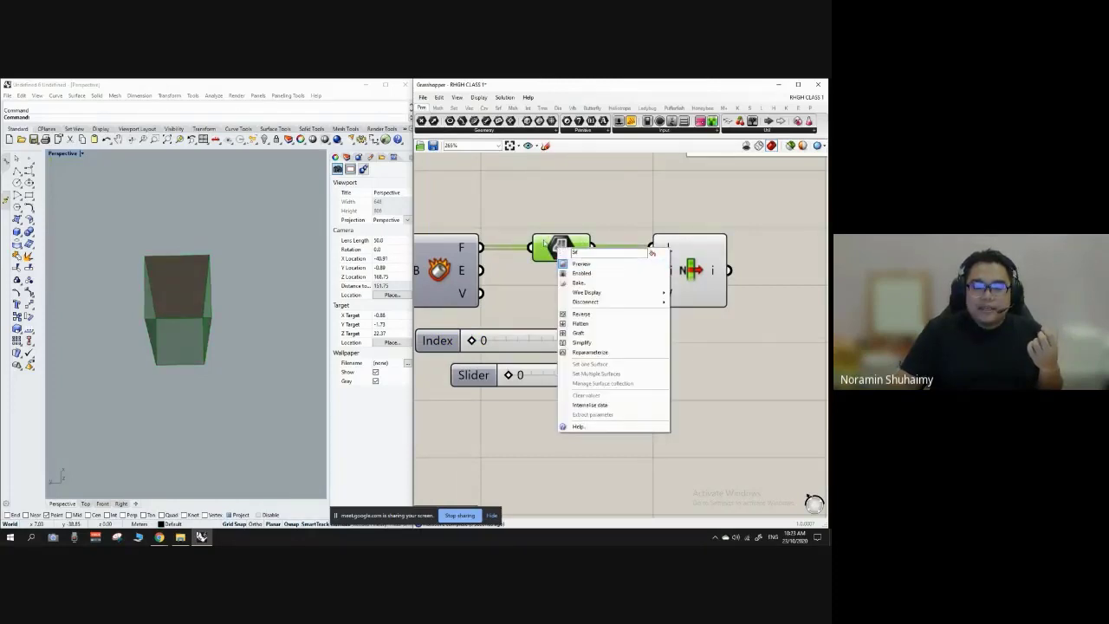
pyautogui.click(547, 243)
pyautogui.rightClick(560, 247)
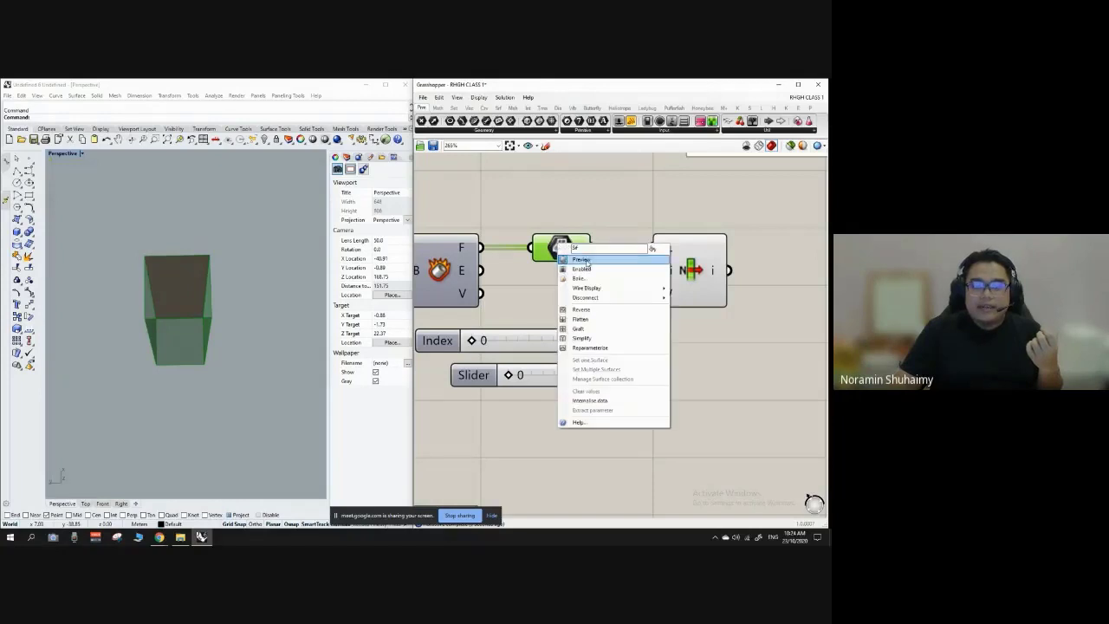
pyautogui.click(589, 259)
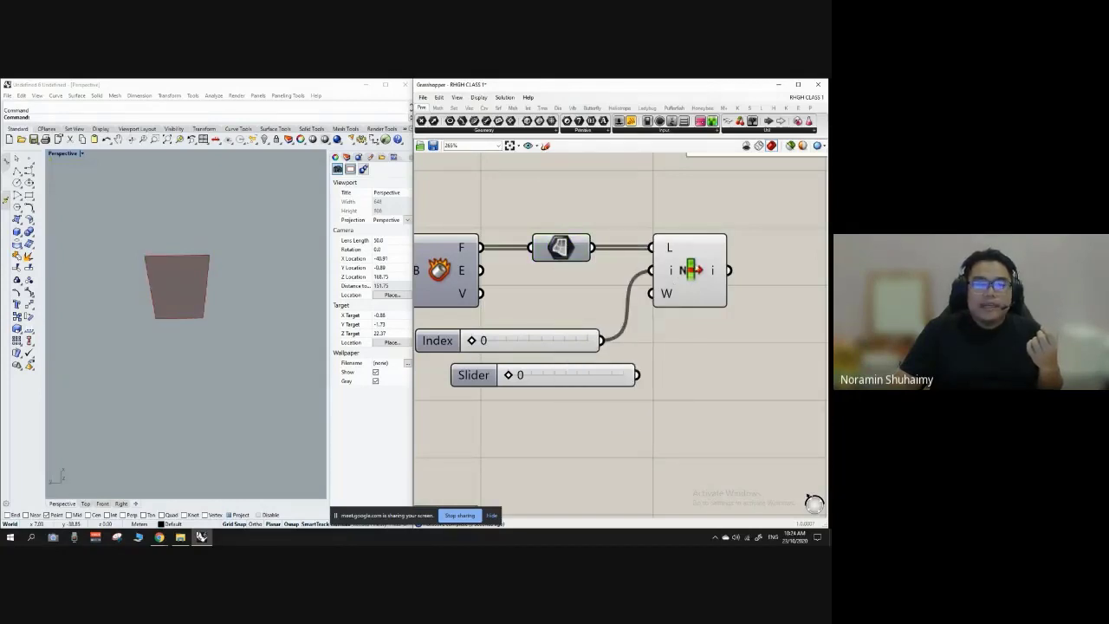
pyautogui.click(693, 290)
pyautogui.scroll(-2, 683, 306)
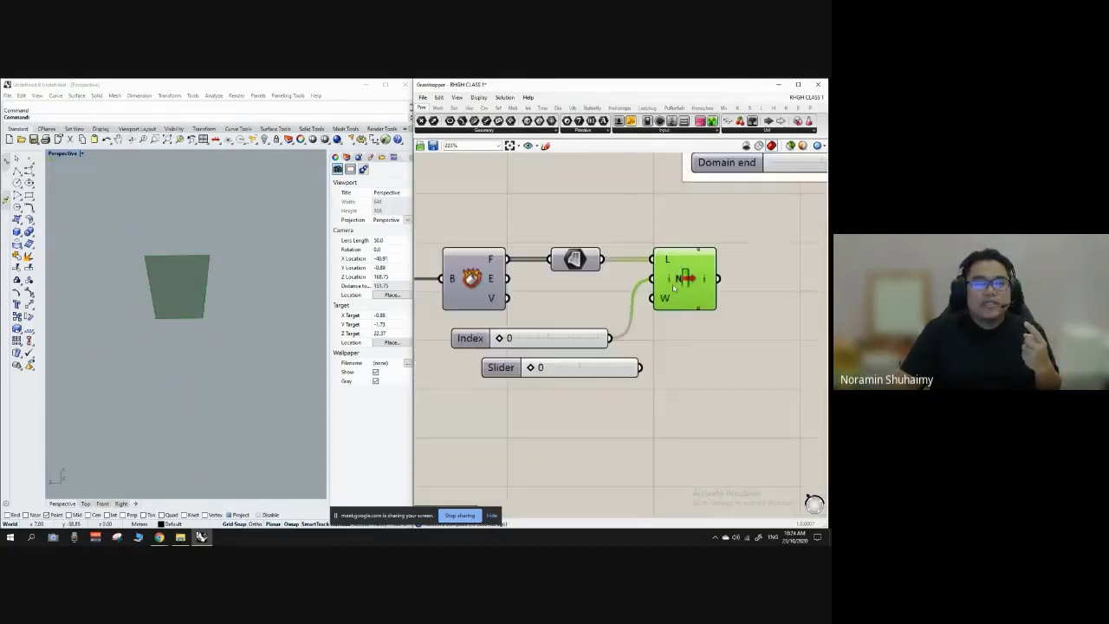
# Delete the unconnected Number Slider below the Index slider.
pyautogui.scroll(2, 568, 339)
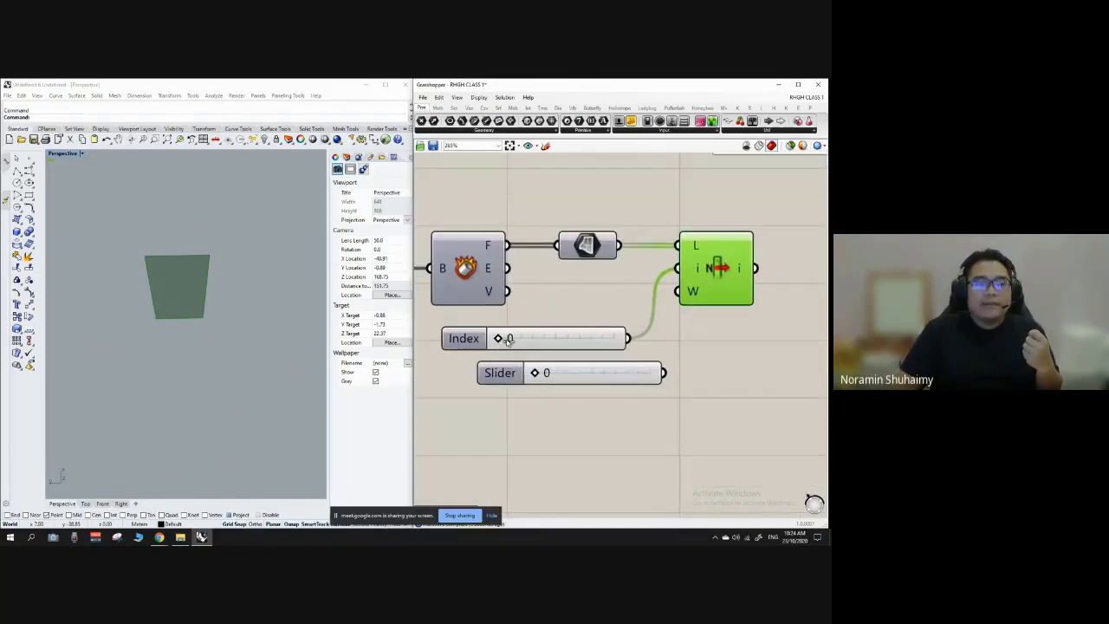
pyautogui.moveTo(498, 339)
pyautogui.mouseDown()
pyautogui.moveTo(605, 340)
pyautogui.moveTo(512, 339)
pyautogui.mouseUp()
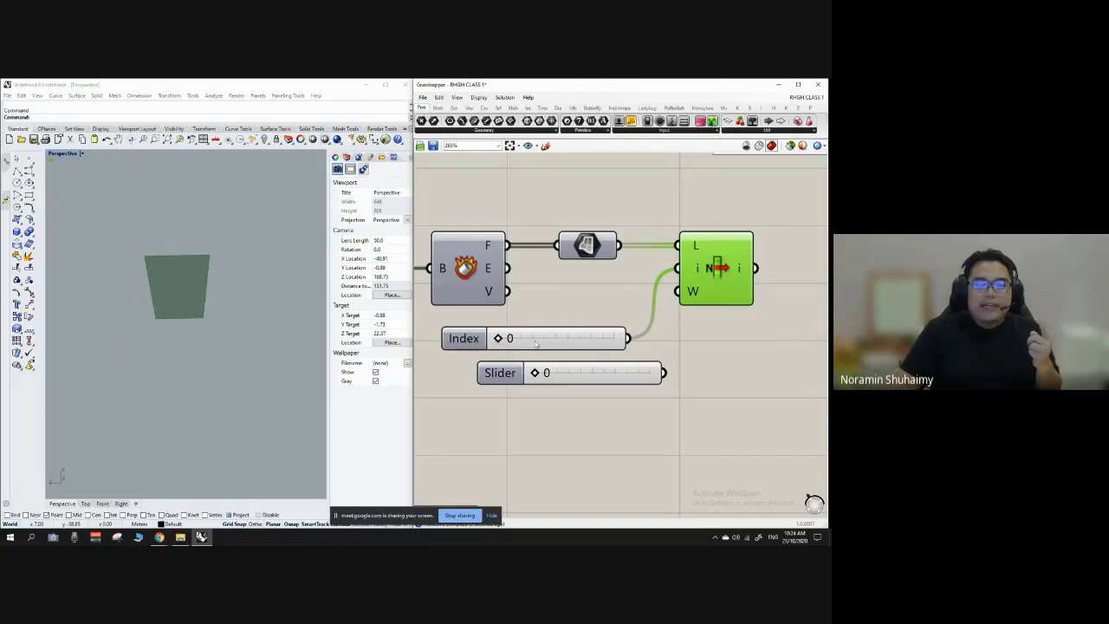
pyautogui.click(541, 356)
pyautogui.click(572, 373)
pyautogui.press('Delete')
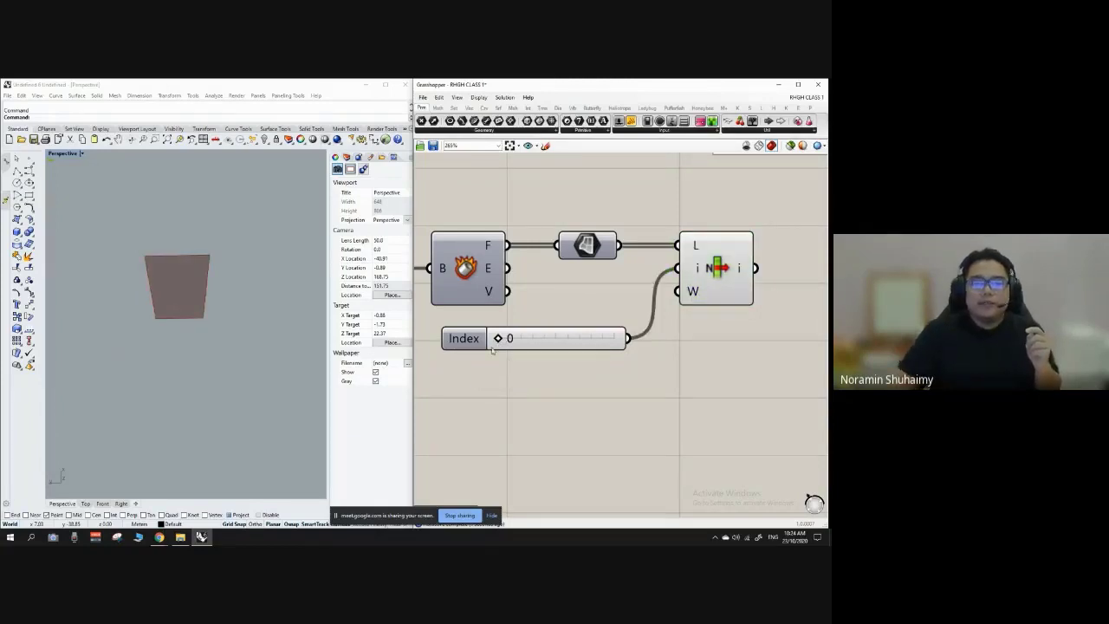
# Try index 2 on the new List Item's slider to preview another face, and set it back to 0.
pyautogui.moveTo(517, 338); pyautogui.dragTo(589, 348)
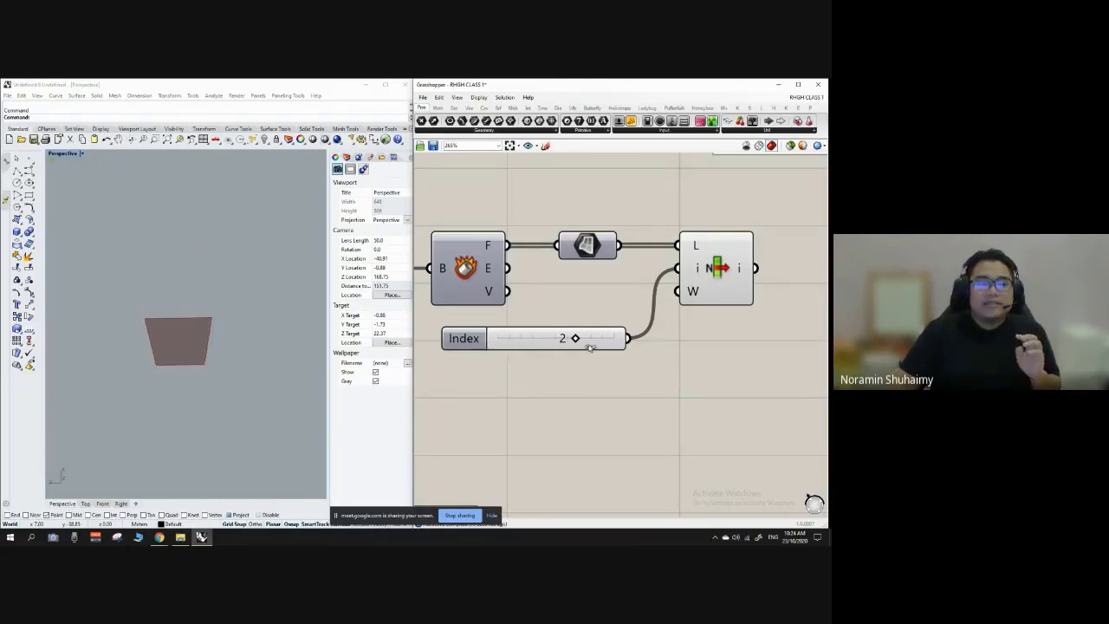
pyautogui.scroll(-5, 551, 391)
pyautogui.scroll(3, 527, 332)
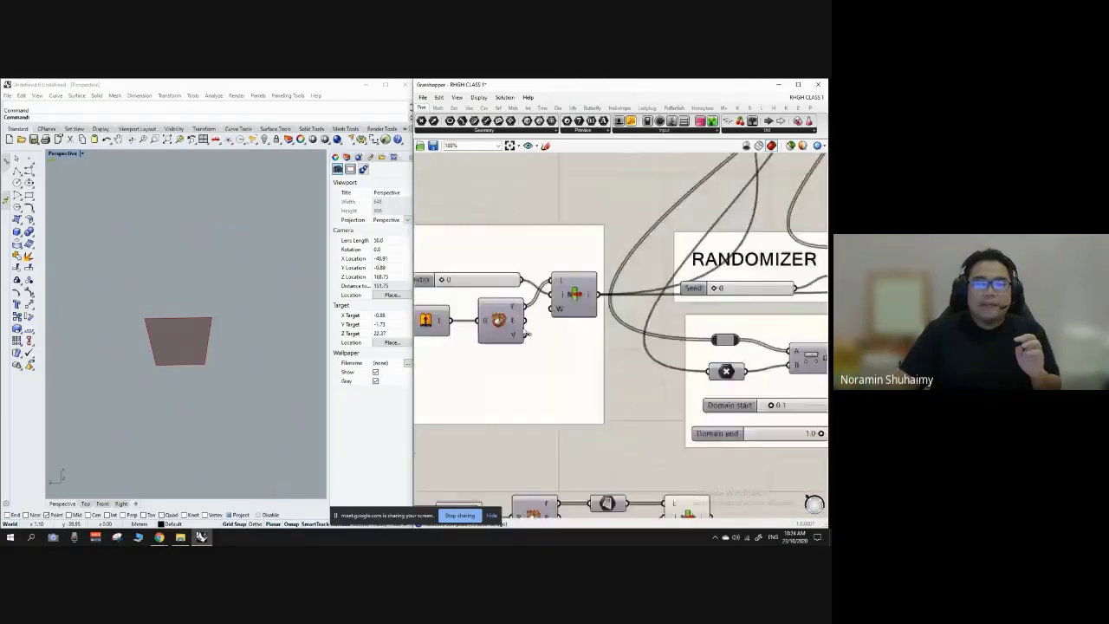
pyautogui.scroll(-3, 527, 332)
pyautogui.scroll(4, 533, 368)
pyautogui.scroll(3, 611, 451)
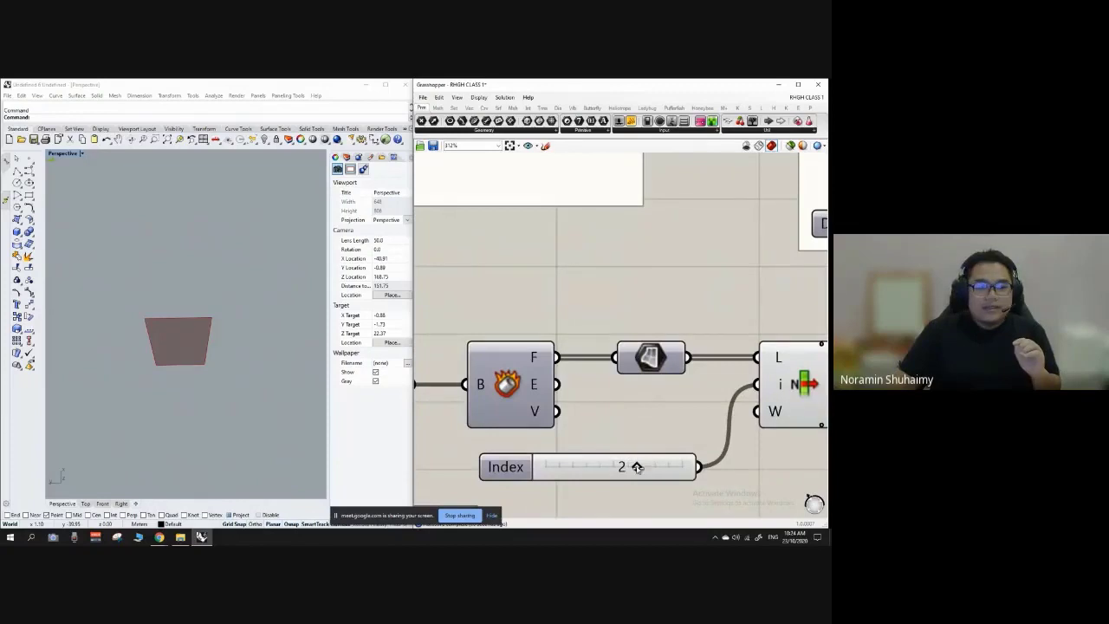
pyautogui.moveTo(637, 467); pyautogui.dragTo(561, 469)
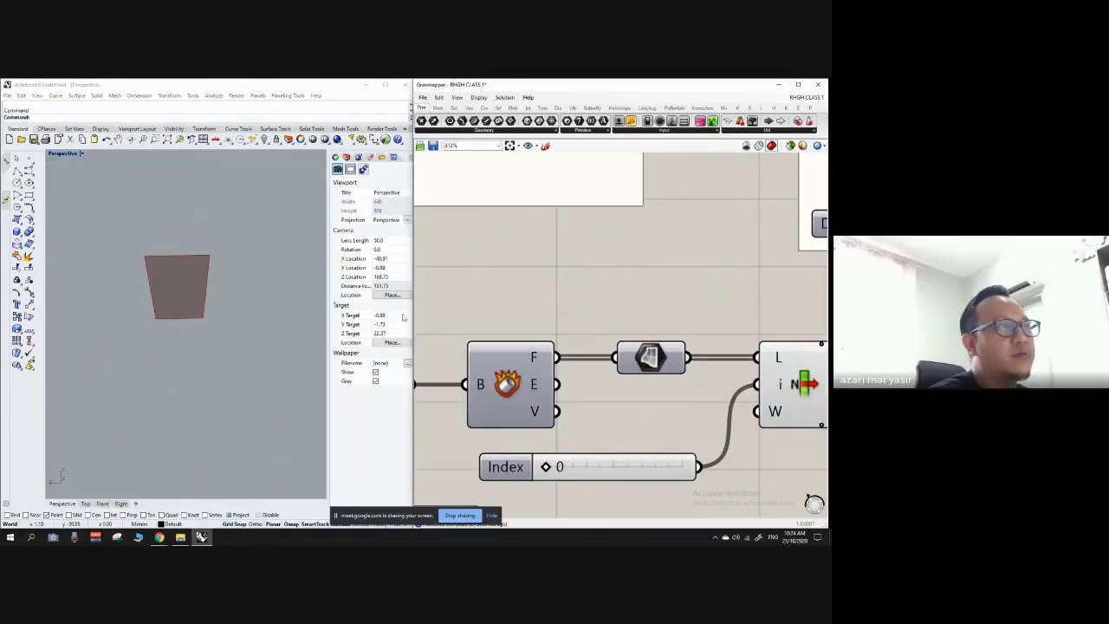
# Show the original SURFACE group's List Item preview to compare its face with the new one, and hide it again.
pyautogui.scroll(-5, 572, 310)
pyautogui.scroll(2, 611, 208)
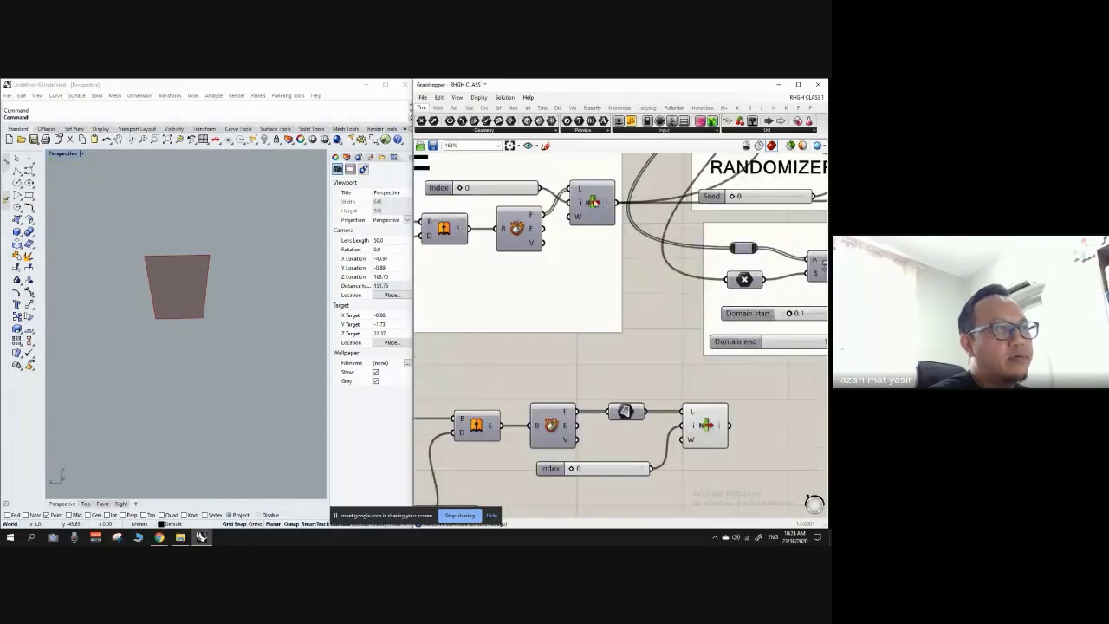
pyautogui.rightClick(596, 208)
pyautogui.click(611, 224)
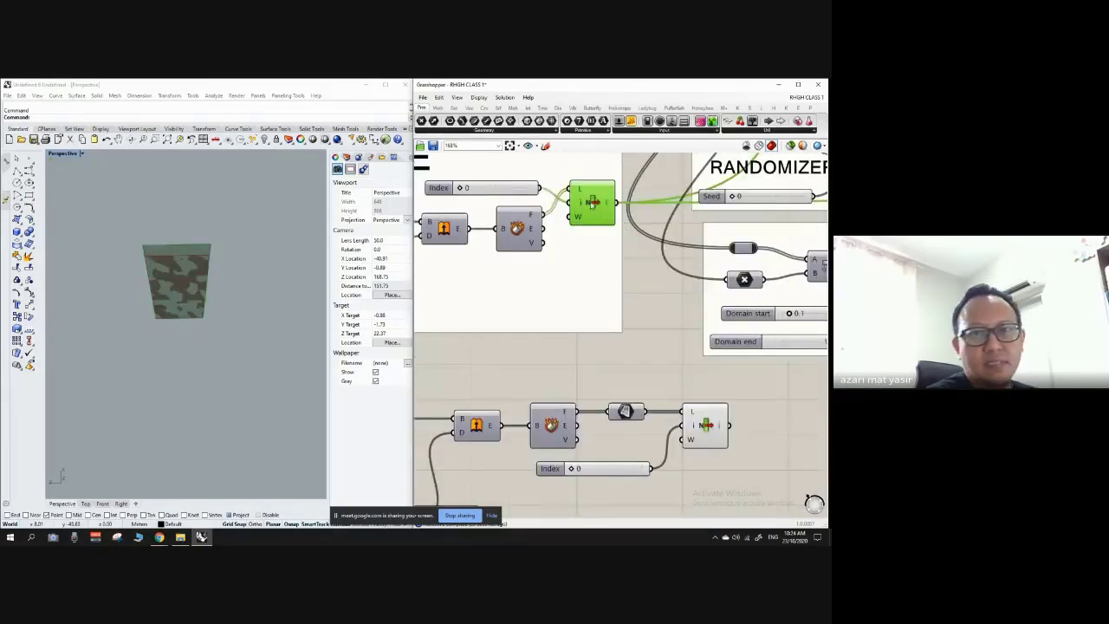
pyautogui.rightClick(592, 205)
pyautogui.click(606, 223)
pyautogui.moveTo(310, 321); pyautogui.dragTo(201, 350, button='right')
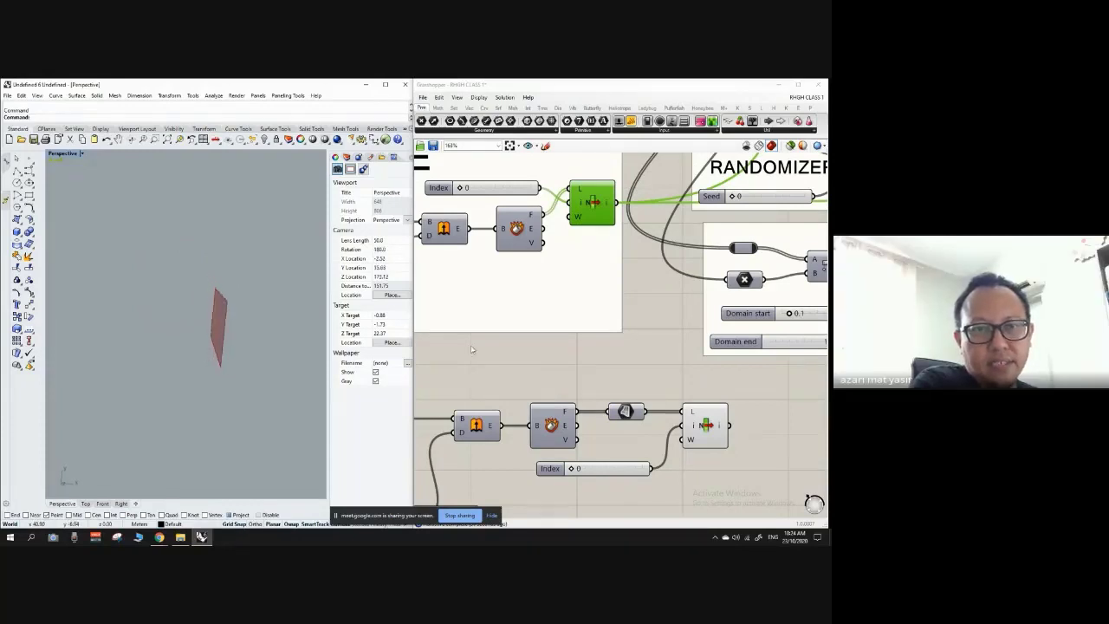
pyautogui.click(567, 350)
pyautogui.scroll(-6, 563, 352)
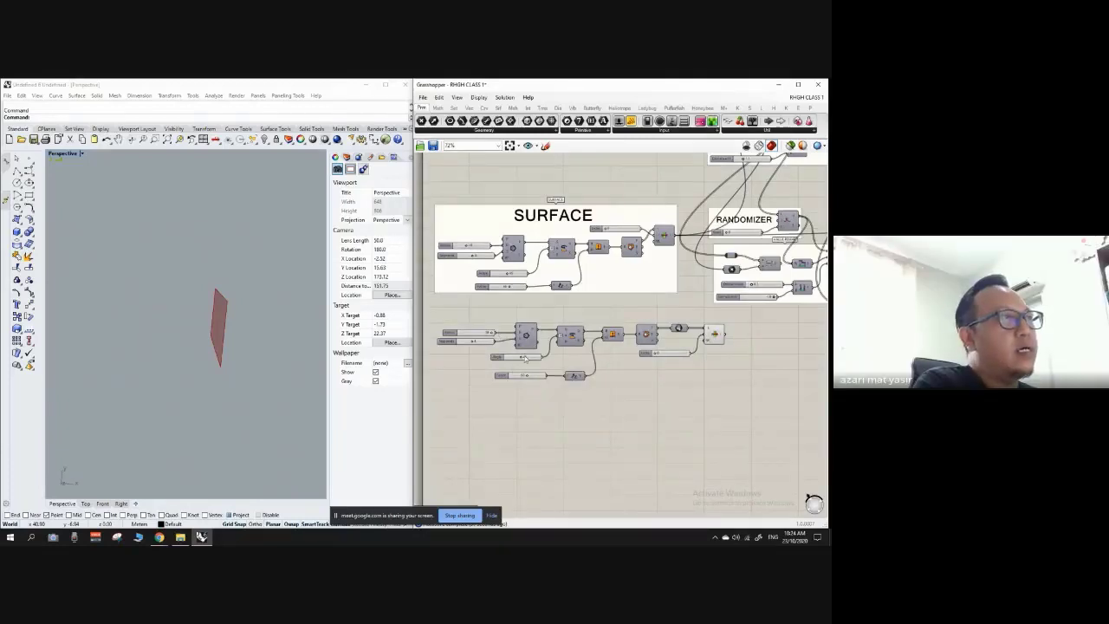
pyautogui.scroll(-6, 525, 348)
pyautogui.scroll(5, 667, 245)
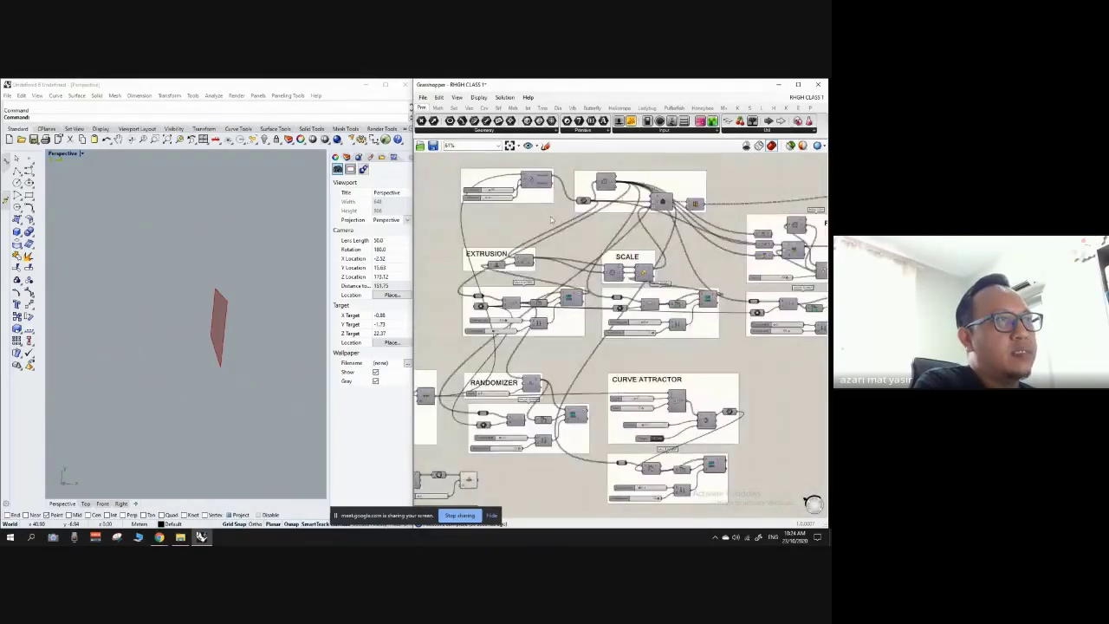
pyautogui.scroll(2, 551, 219)
pyautogui.scroll(-4, 645, 231)
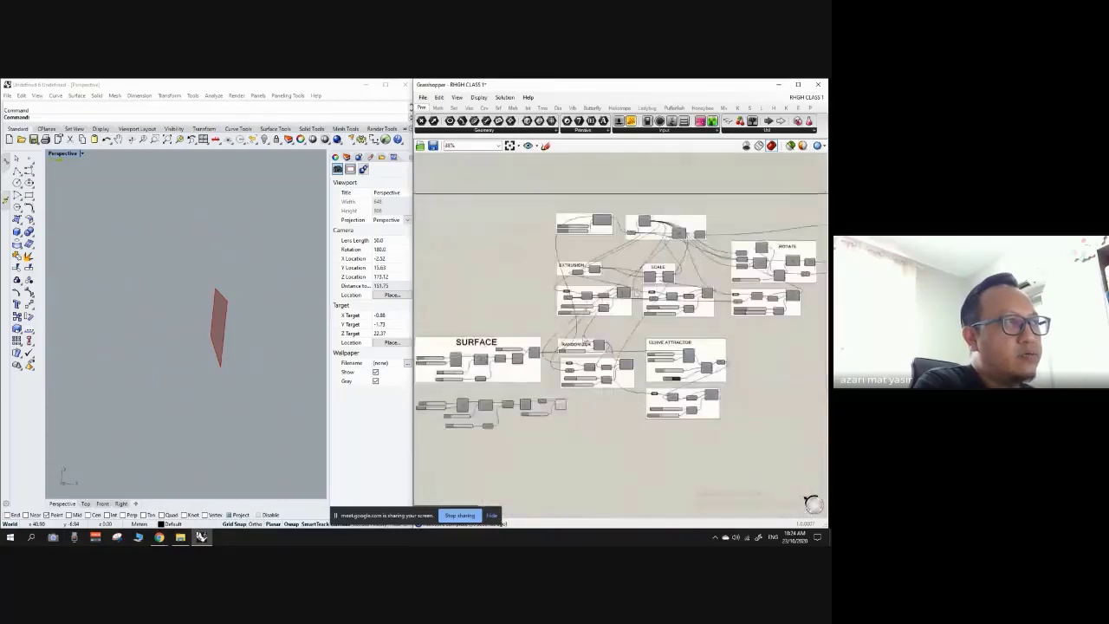
# Move the diamond panel group with the U and V Divisions sliders down, closer above the EXTRUSION group.
pyautogui.scroll(4, 535, 397)
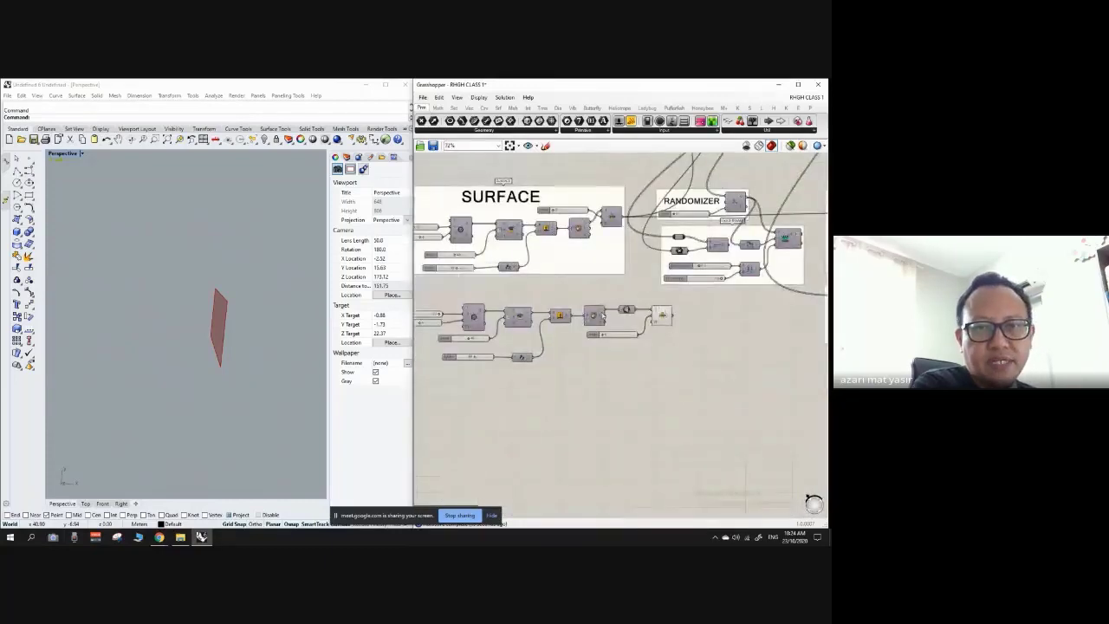
pyautogui.scroll(-2, 563, 225)
pyautogui.click(574, 229)
pyautogui.moveTo(573, 229); pyautogui.dragTo(575, 210)
pyautogui.click(612, 231)
pyautogui.scroll(5, 612, 229)
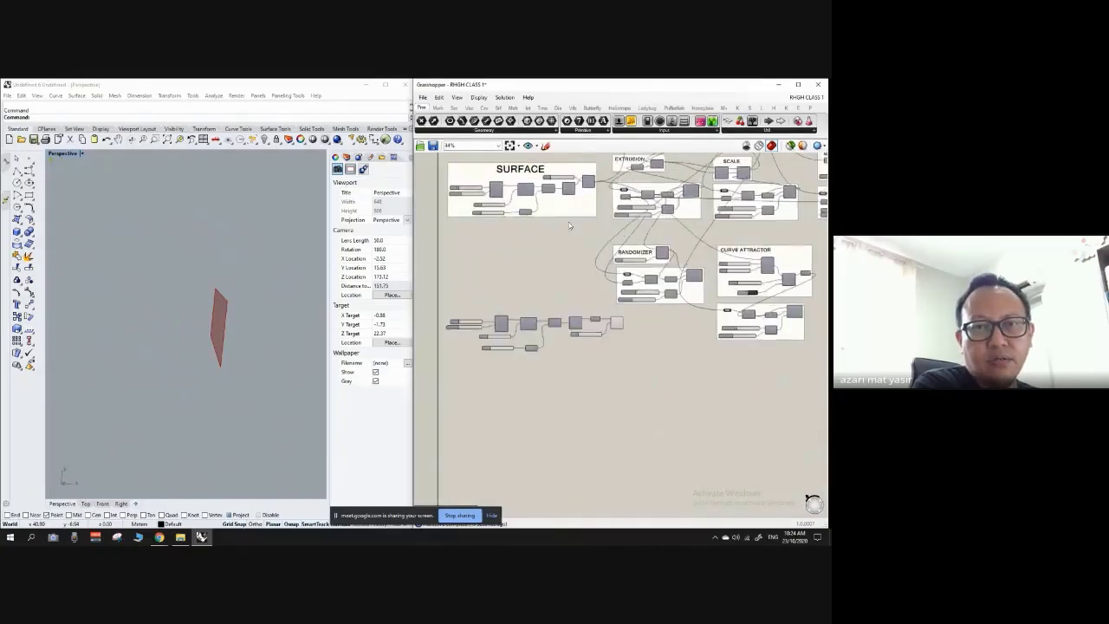
pyautogui.moveTo(607, 208); pyautogui.dragTo(573, 315, button='right')
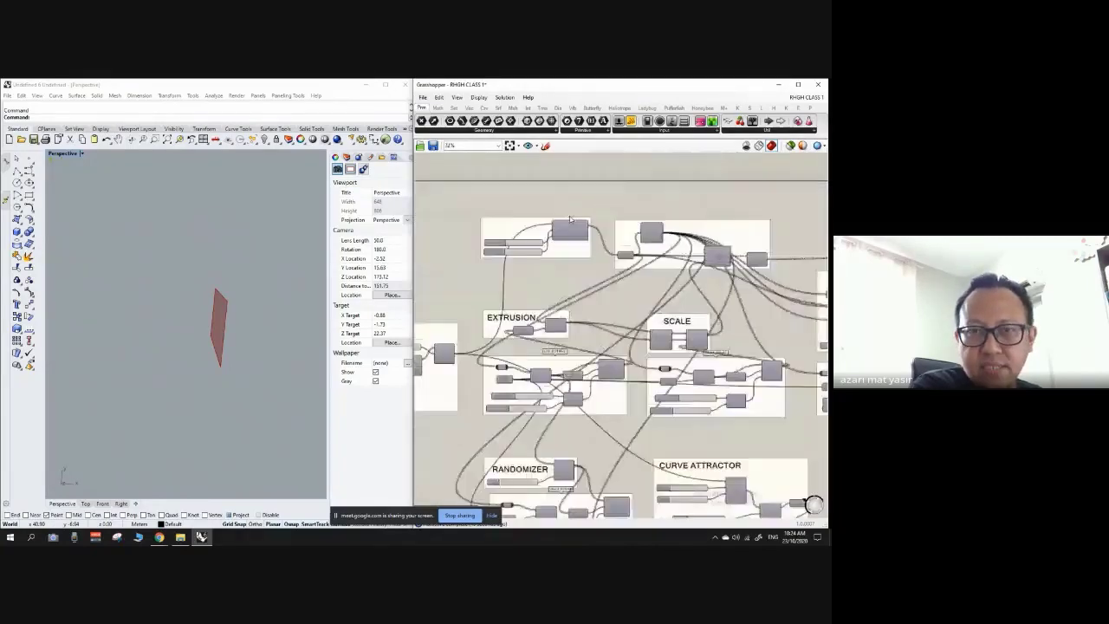
pyautogui.scroll(1, 572, 249)
pyautogui.moveTo(572, 249); pyautogui.dragTo(575, 294)
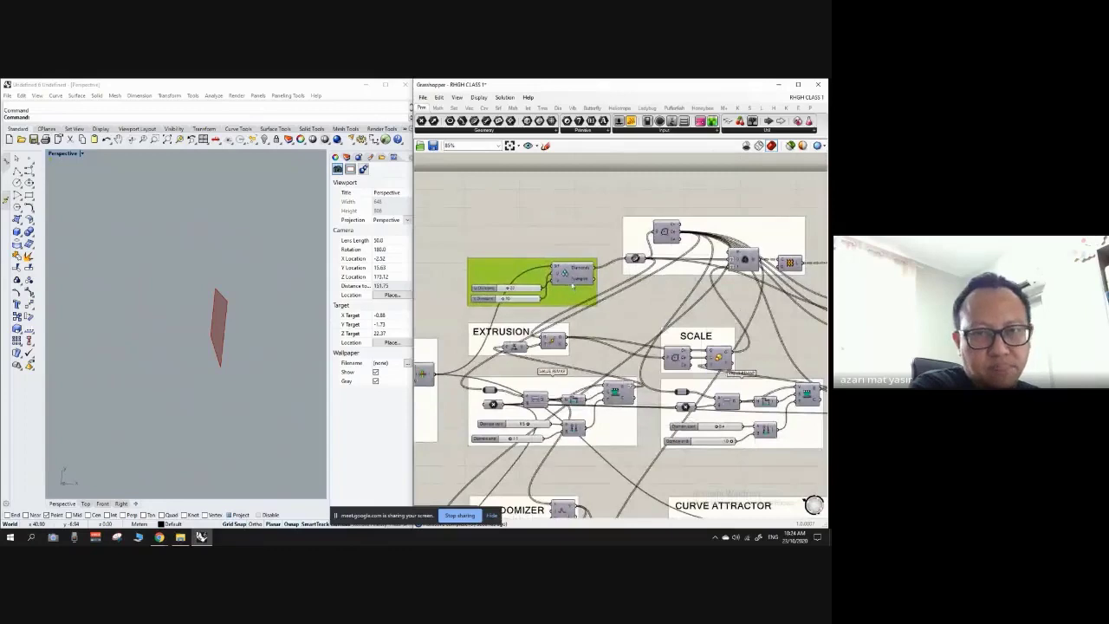
pyautogui.click(525, 237)
# Spread the Radius and Segments sliders apart in front of the rebuilt chain's Polygon component.
pyautogui.moveTo(236, 265); pyautogui.dragTo(252, 314, button='right')
pyautogui.scroll(-5, 573, 315)
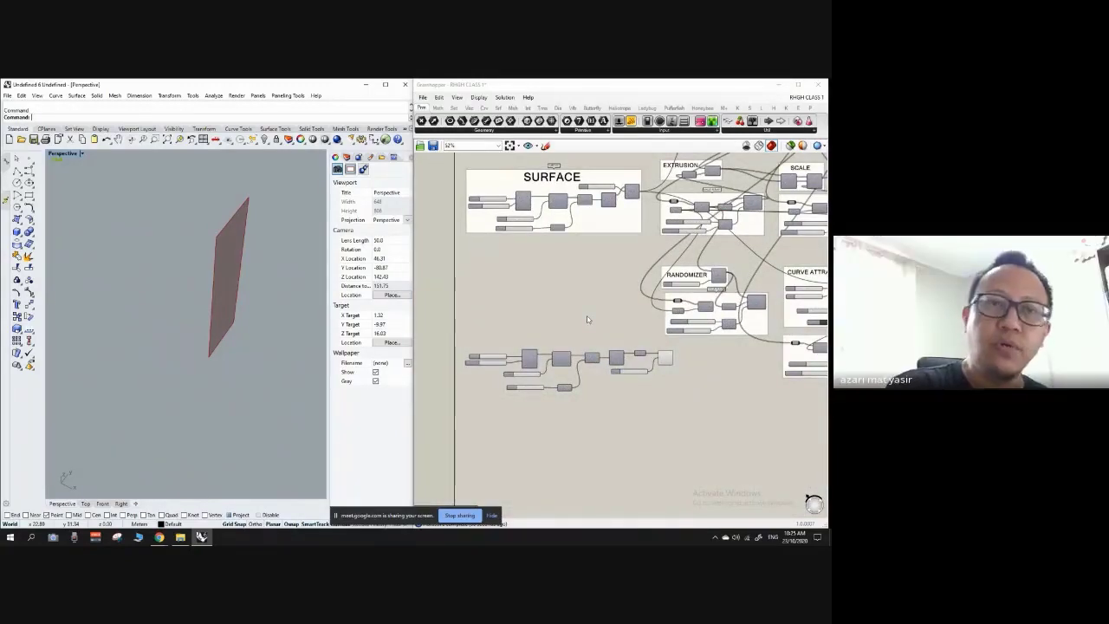
pyautogui.scroll(8, 524, 359)
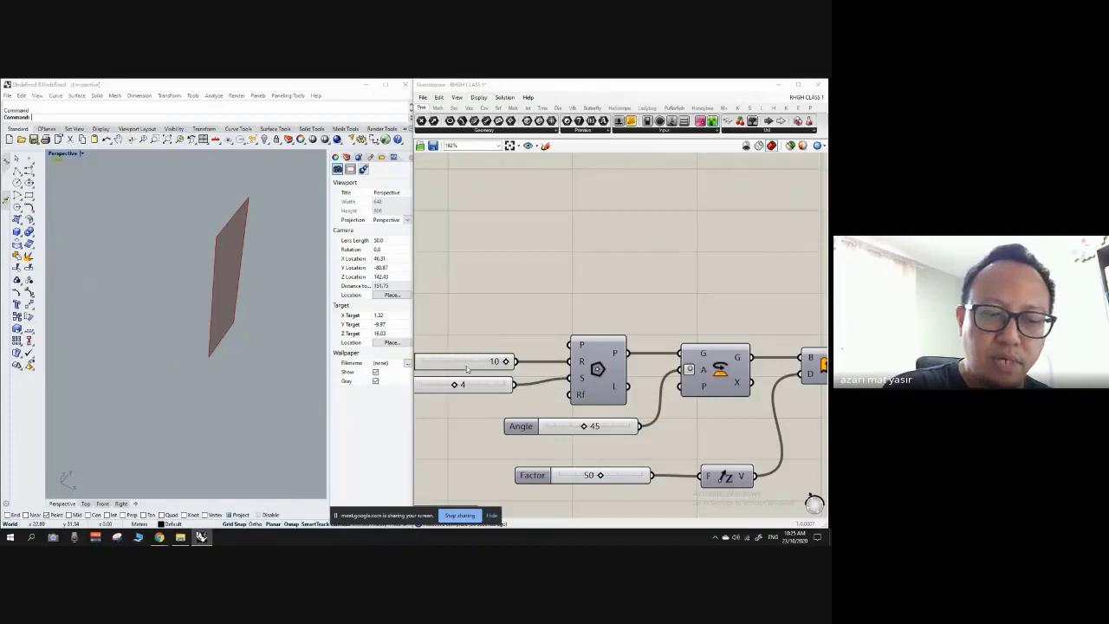
pyautogui.click(463, 343)
pyautogui.moveTo(479, 394); pyautogui.dragTo(486, 387)
pyautogui.click(538, 278)
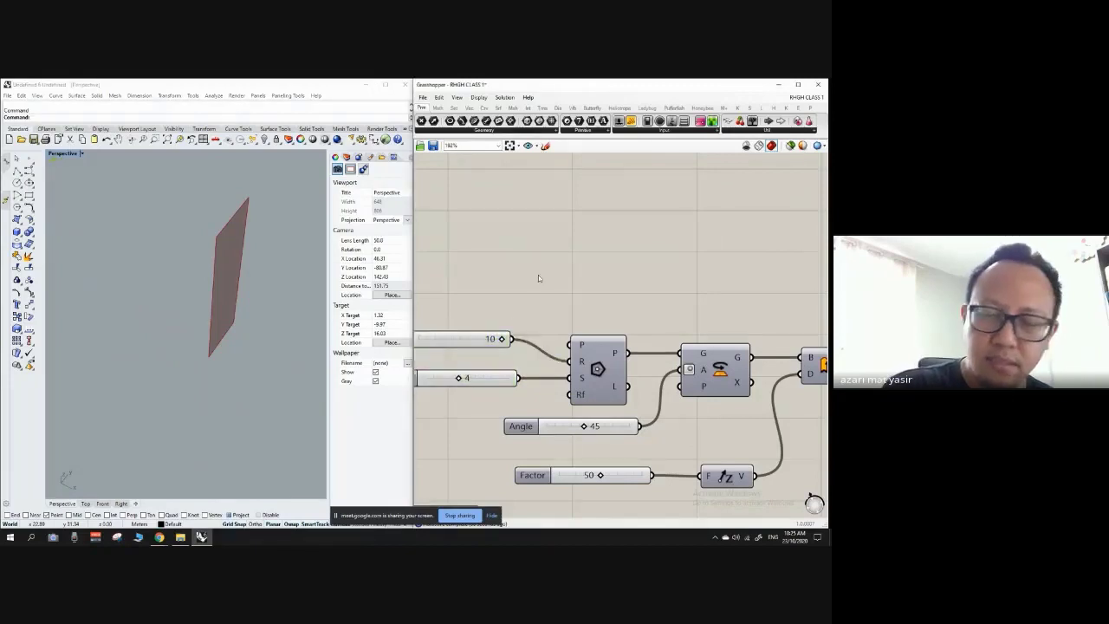
pyautogui.scroll(-5, 527, 308)
pyautogui.scroll(4, 520, 323)
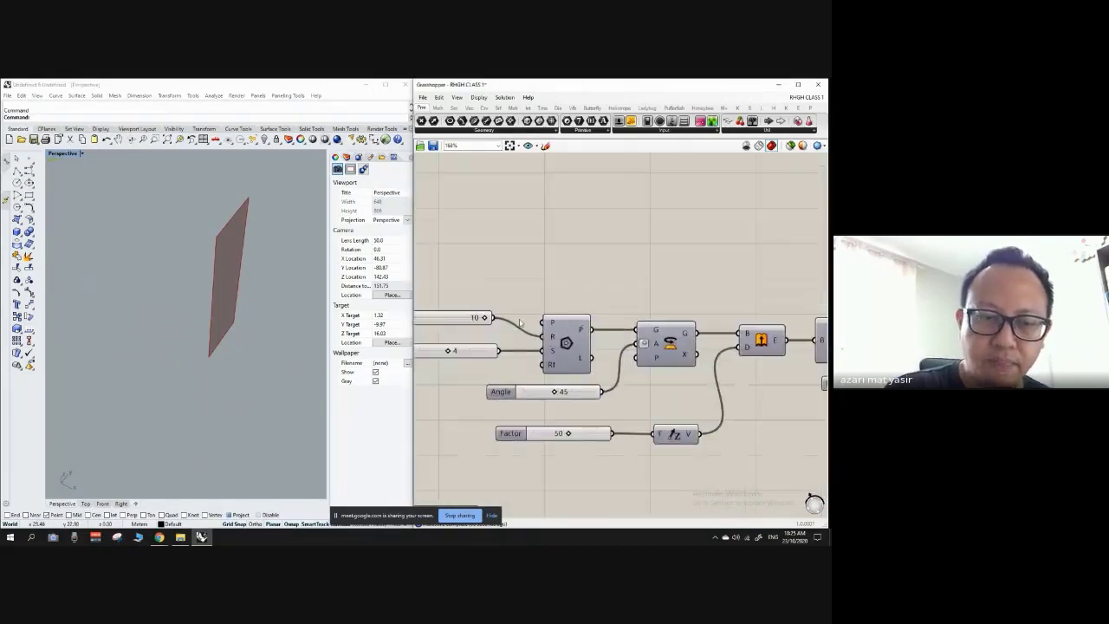
# Move the Factor slider and its Unit Z component up, directly beneath the Angle slider in the rebuilt chain.
pyautogui.scroll(-4, 455, 305)
pyautogui.scroll(4, 678, 324)
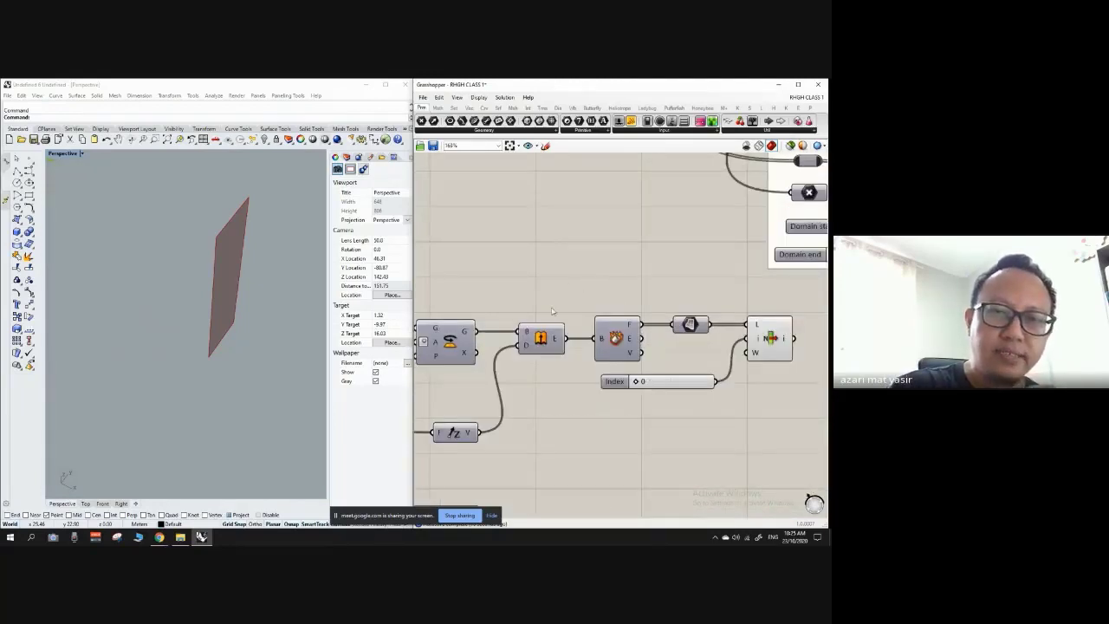
pyautogui.scroll(-1, 552, 310)
pyautogui.scroll(-5, 546, 354)
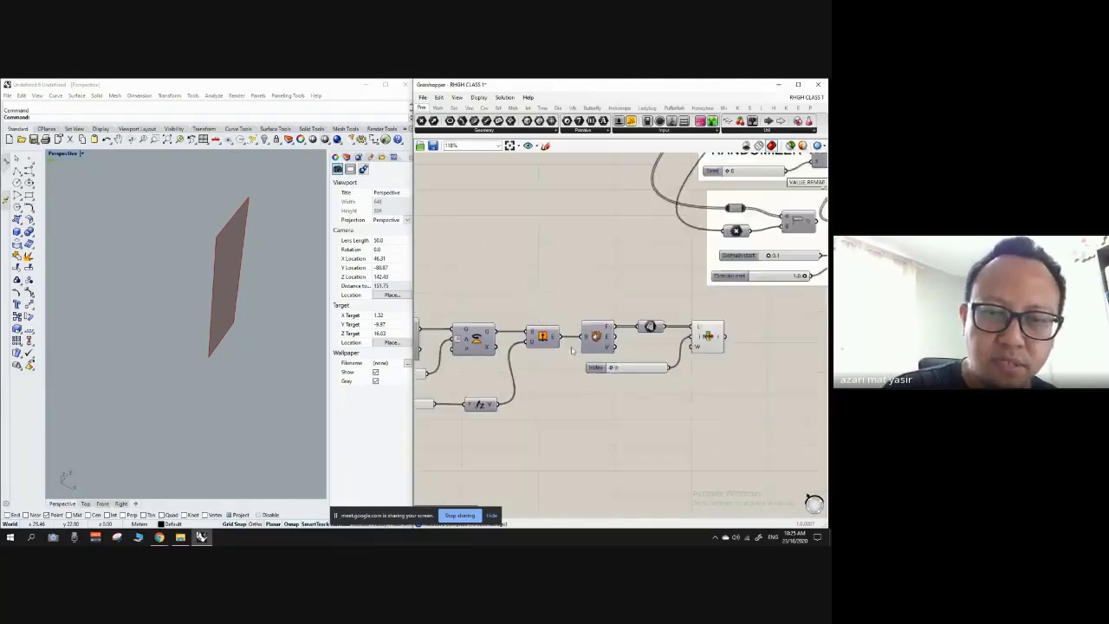
pyautogui.scroll(7, 464, 370)
pyautogui.scroll(-4, 607, 347)
pyautogui.scroll(4, 530, 372)
pyautogui.moveTo(582, 338); pyautogui.dragTo(650, 373)
pyautogui.click(593, 329)
pyautogui.scroll(-2, 595, 331)
pyautogui.scroll(2, 596, 331)
pyautogui.click(639, 326)
pyautogui.scroll(-3, 640, 325)
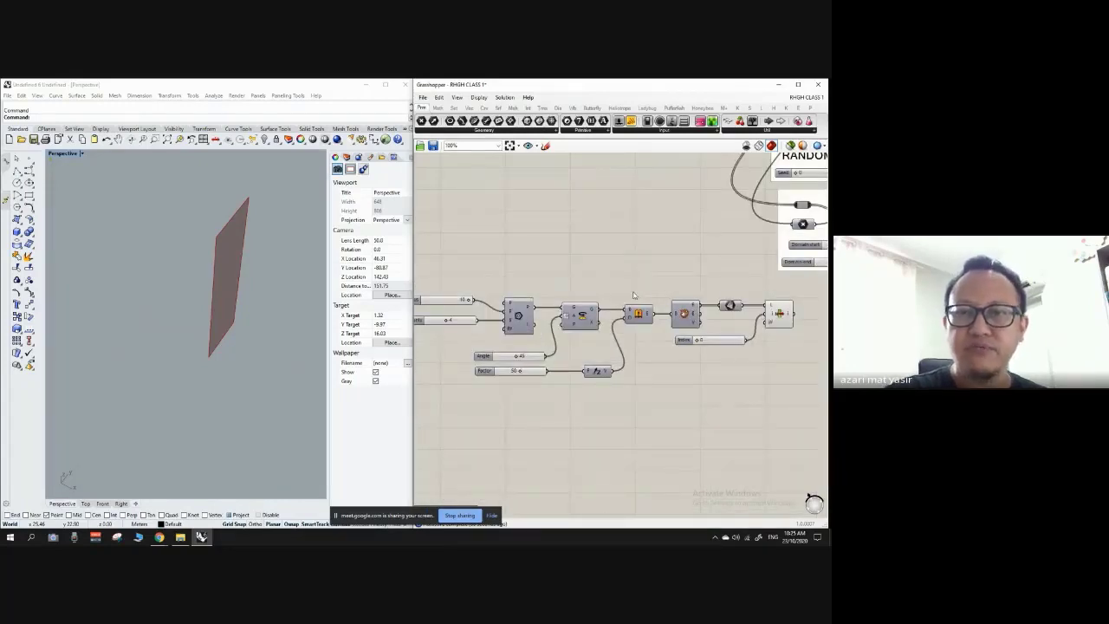
# Line up the Radius slider with the Polygon's R input and place the Segments slider just below it.
pyautogui.moveTo(232, 296); pyautogui.dragTo(229, 253, button='right')
pyautogui.scroll(1, 229, 253)
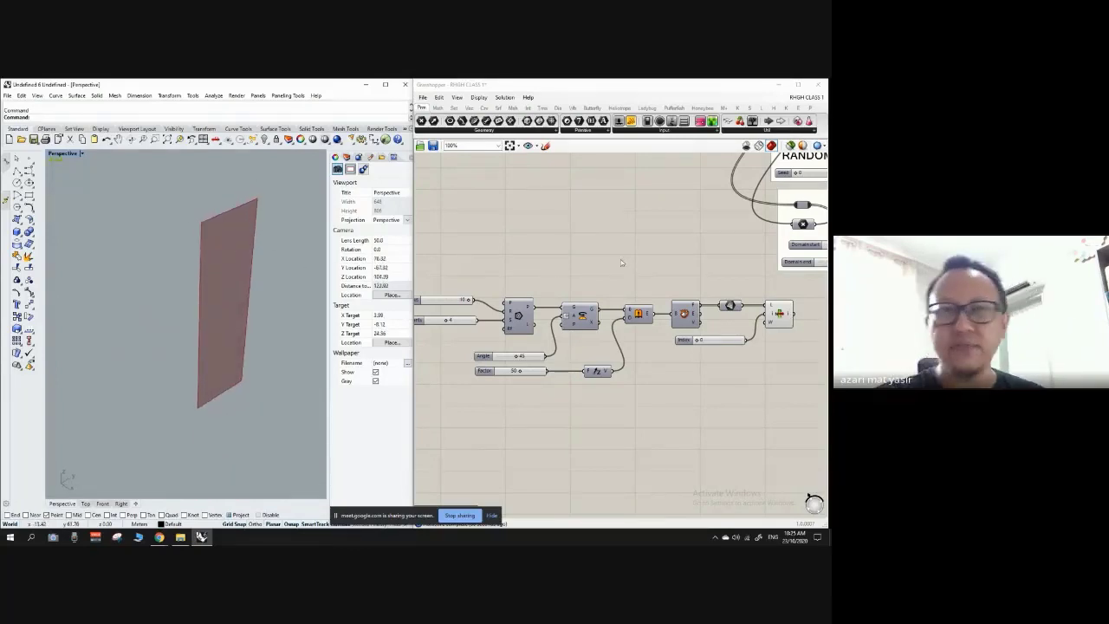
pyautogui.scroll(4, 440, 316)
pyautogui.click(476, 319)
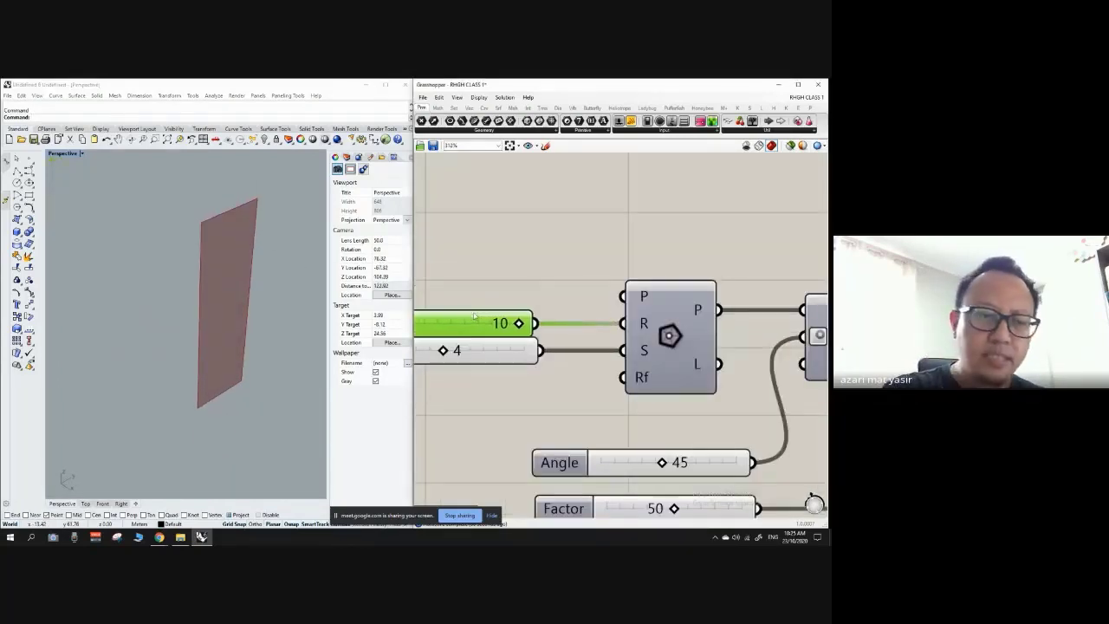
pyautogui.moveTo(473, 350); pyautogui.dragTo(476, 370)
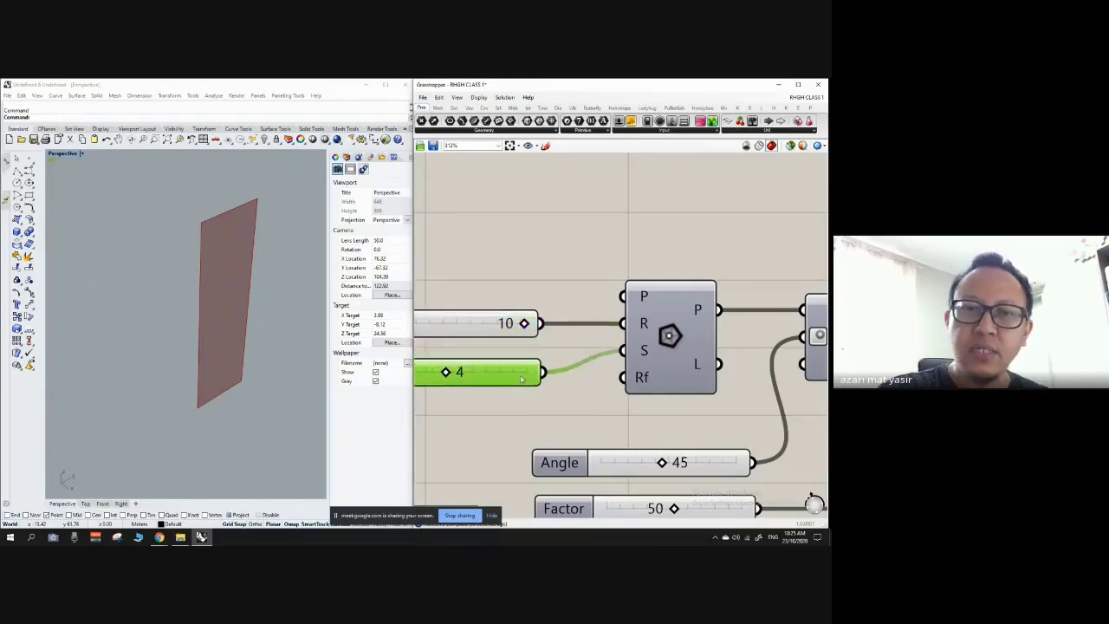
pyautogui.click(521, 250)
# Examine how the original SURFACE group feeds the diamond panel, EXTRUSION and RANDOMIZER groups, and compare it with the rebuilt chain.
pyautogui.scroll(-3, 482, 271)
pyautogui.moveTo(793, 260); pyautogui.dragTo(661, 257, button='right')
pyautogui.scroll(-2, 661, 256)
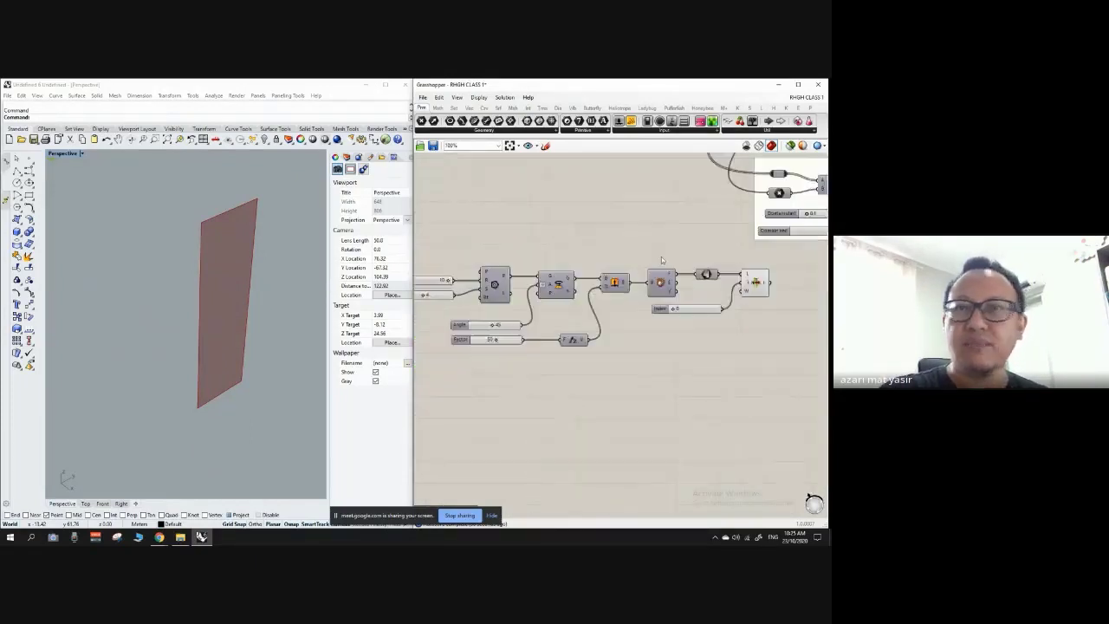
pyautogui.scroll(1, 661, 257)
pyautogui.scroll(-1, 661, 256)
pyautogui.moveTo(795, 271); pyautogui.dragTo(703, 279, button='right')
pyautogui.scroll(-2, 607, 278)
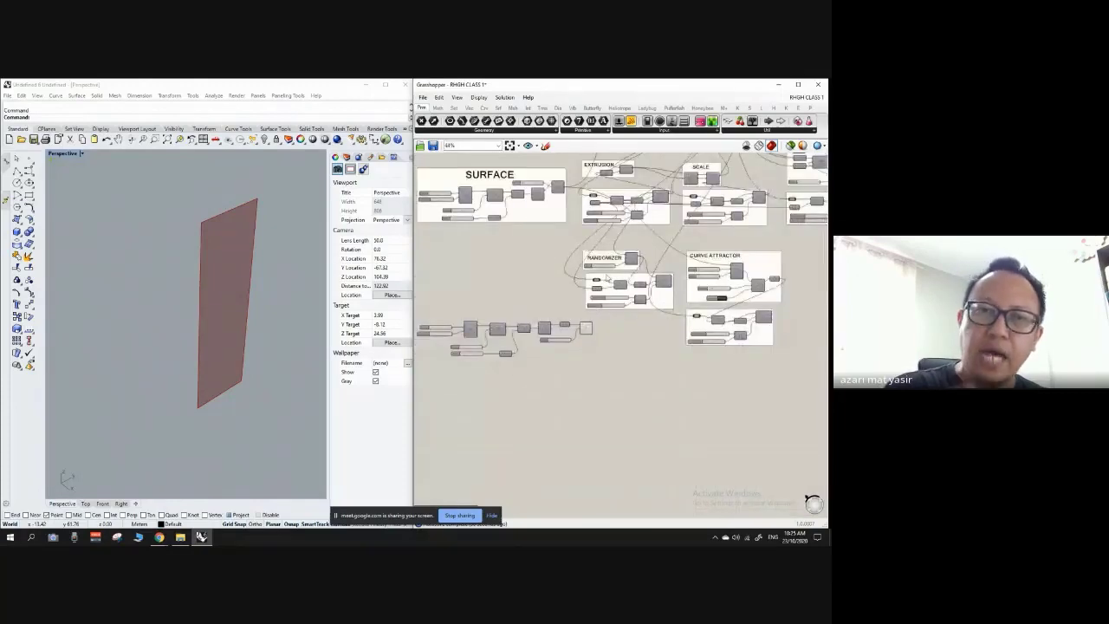
pyautogui.scroll(5, 572, 220)
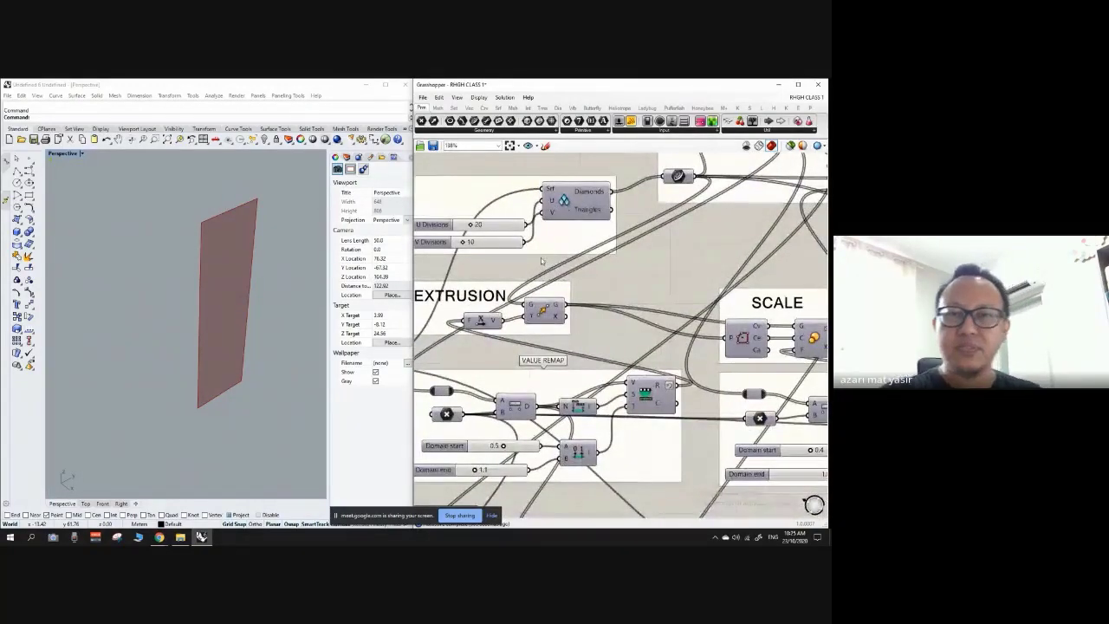
pyautogui.scroll(-4, 595, 228)
pyautogui.scroll(2, 547, 238)
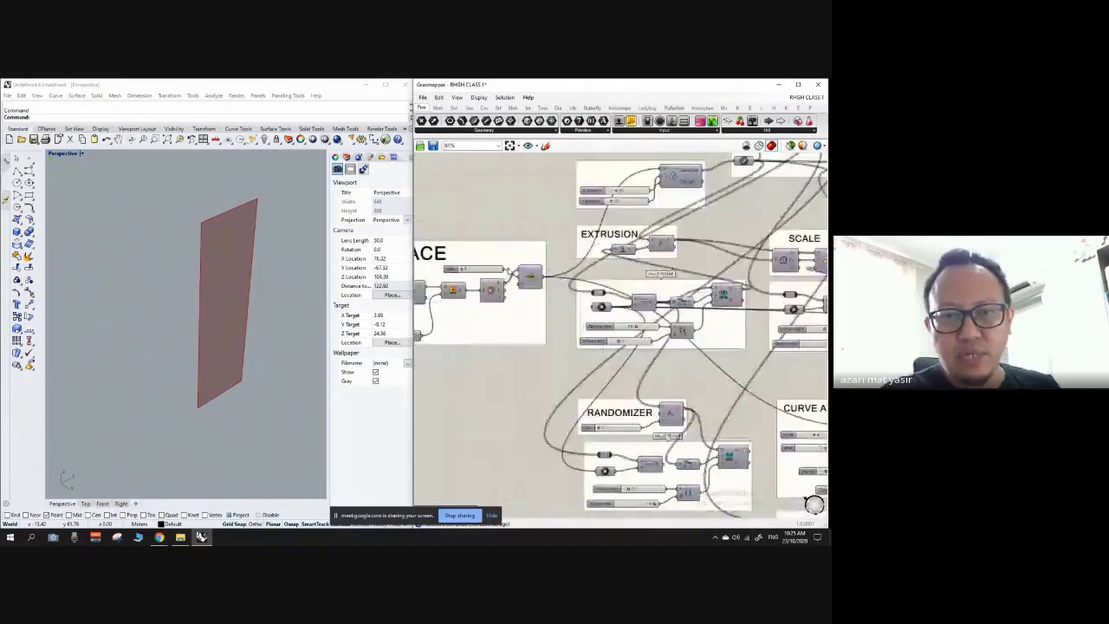
pyautogui.scroll(-3, 547, 238)
pyautogui.scroll(2, 522, 236)
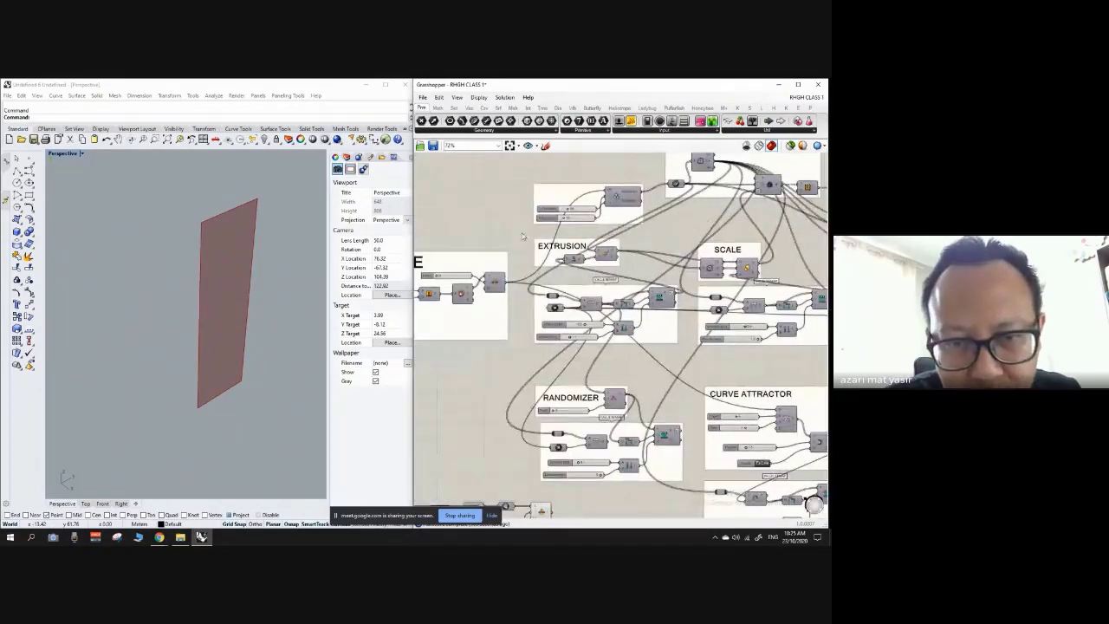
pyautogui.scroll(-4, 556, 296)
pyautogui.scroll(7, 485, 435)
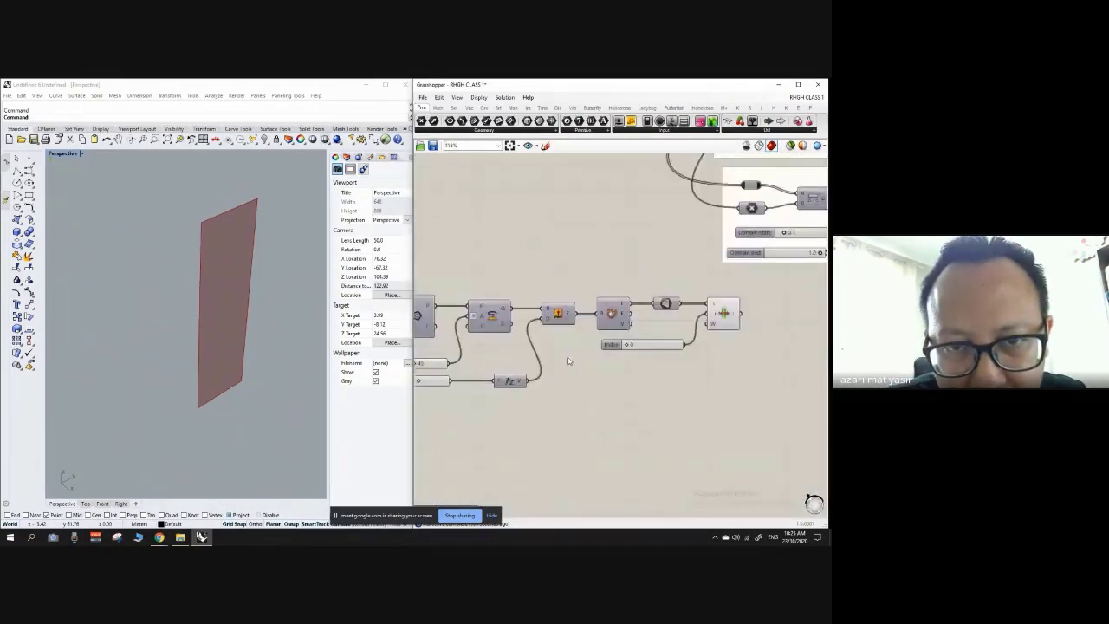
pyautogui.scroll(-2, 763, 317)
pyautogui.scroll(2, 689, 328)
pyautogui.scroll(-3, 684, 333)
pyautogui.scroll(3, 658, 336)
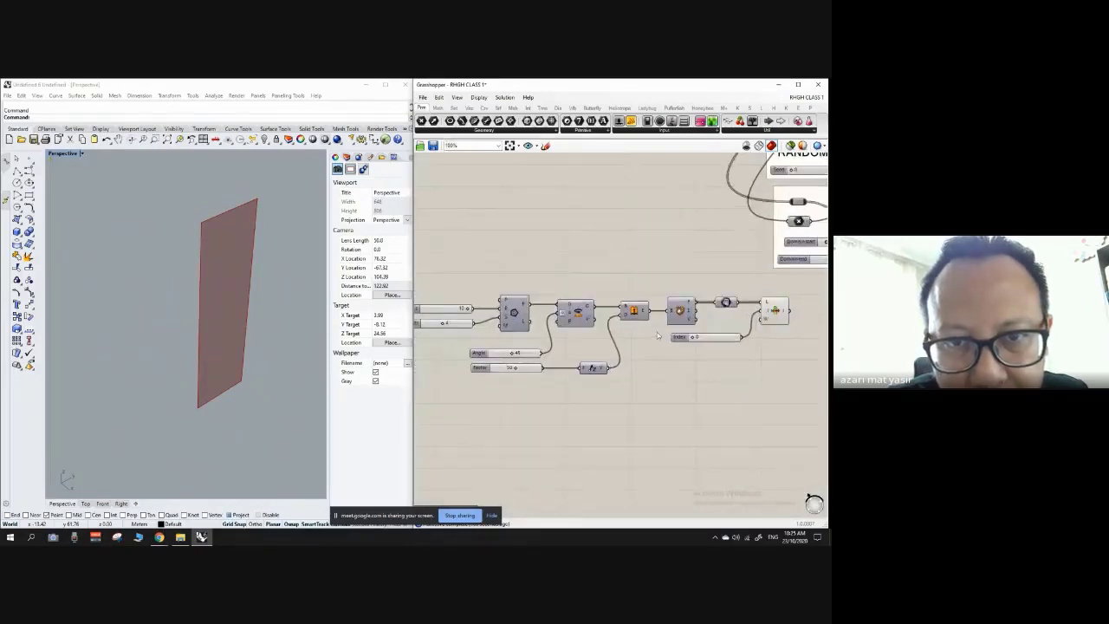
# Highlight the face output by the new List Item in the viewport and review the rebuilt chain from its Radius and Segments sliders.
pyautogui.click(774, 311)
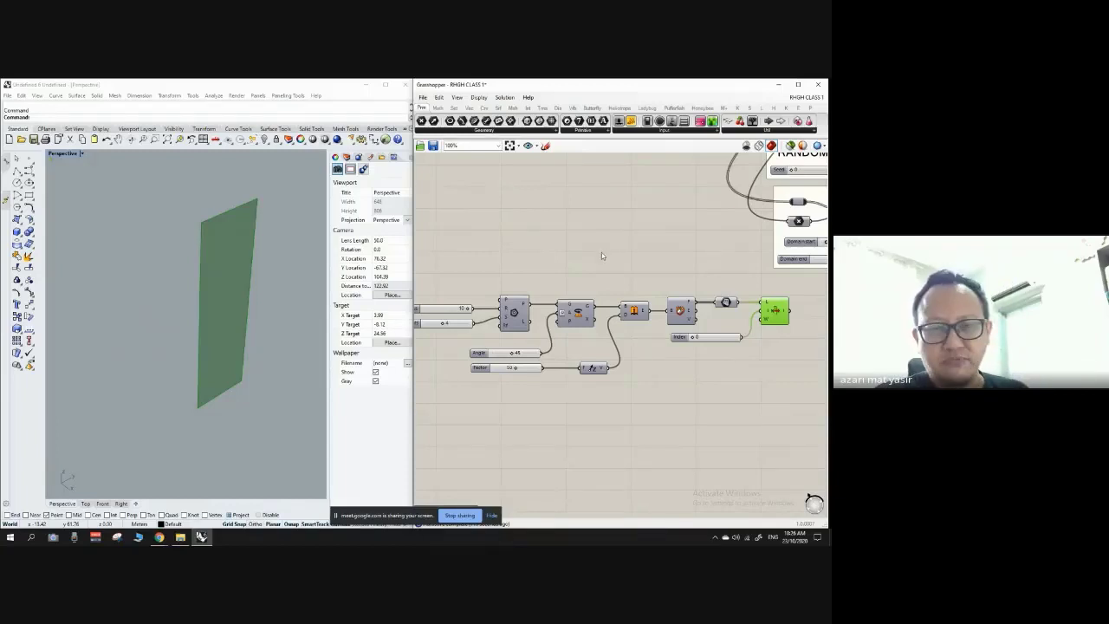
pyautogui.click(629, 252)
pyautogui.scroll(2, 512, 332)
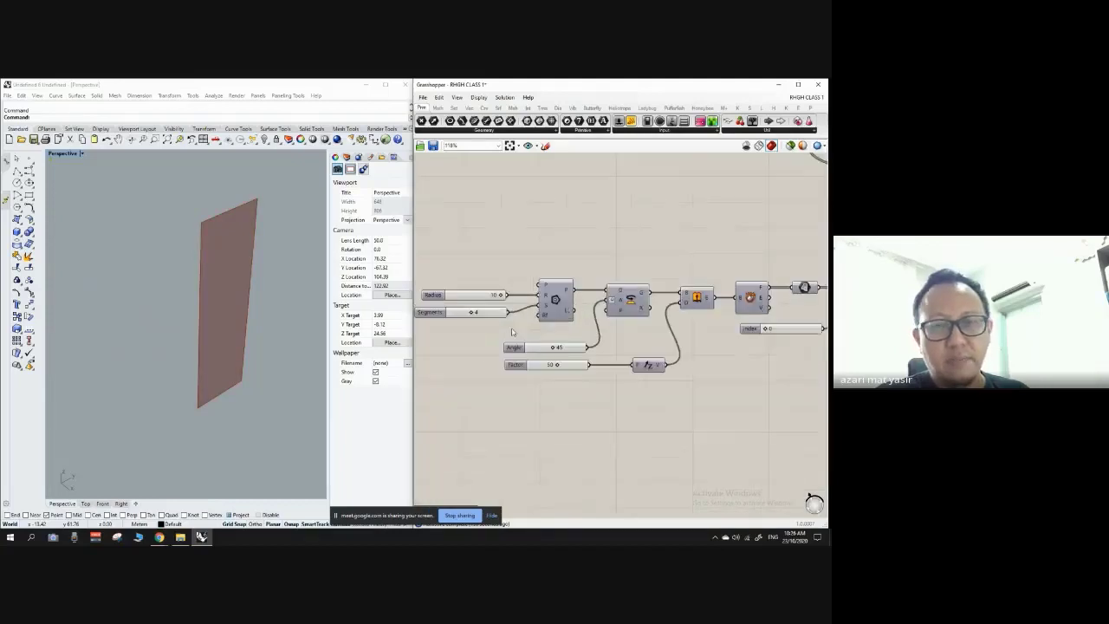
pyautogui.scroll(-2, 498, 324)
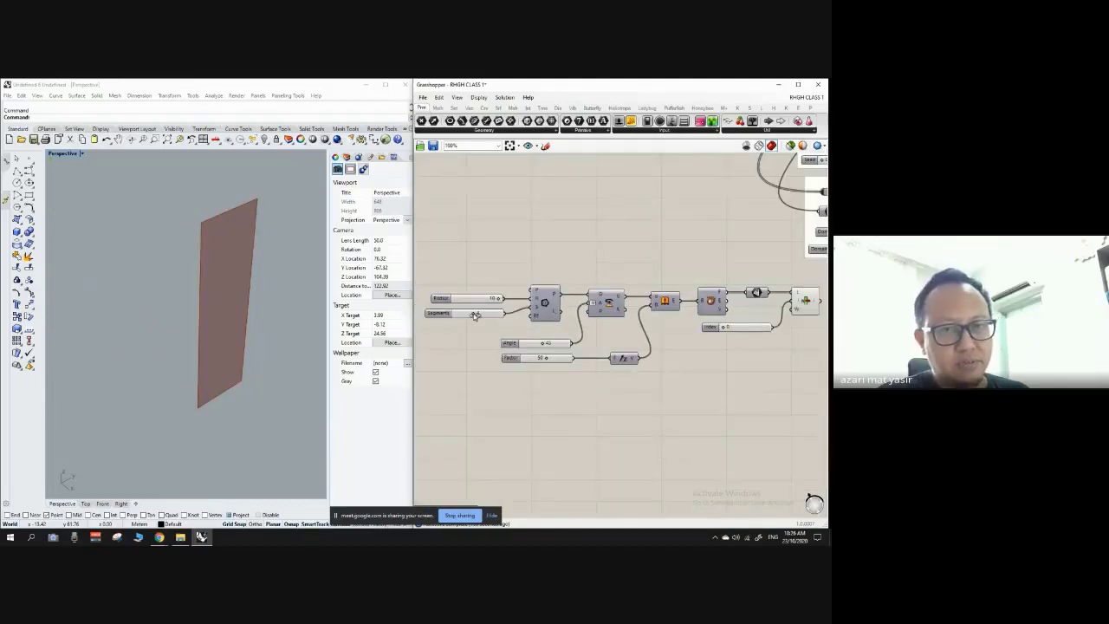
pyautogui.moveTo(476, 315)
pyautogui.mouseDown()
pyautogui.moveTo(461, 316)
pyautogui.moveTo(489, 320)
pyautogui.moveTo(475, 318)
pyautogui.mouseUp()
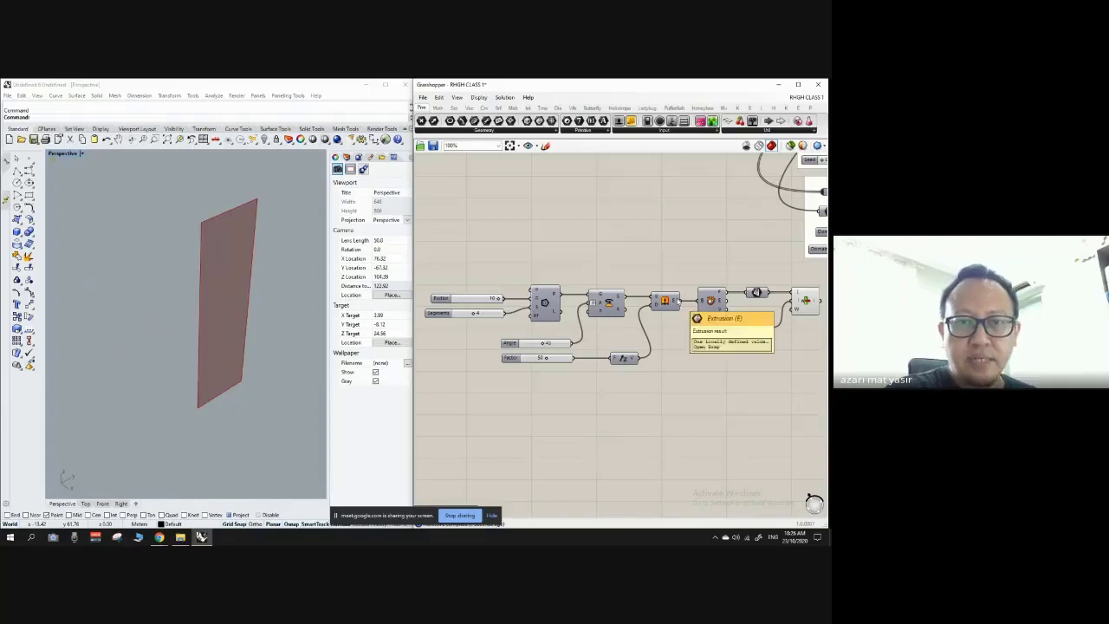
# Turn on the Extrude component's preview and raise the polygon's Segments value to 8.
pyautogui.click(667, 301)
pyautogui.rightClick(674, 299)
pyautogui.click(694, 322)
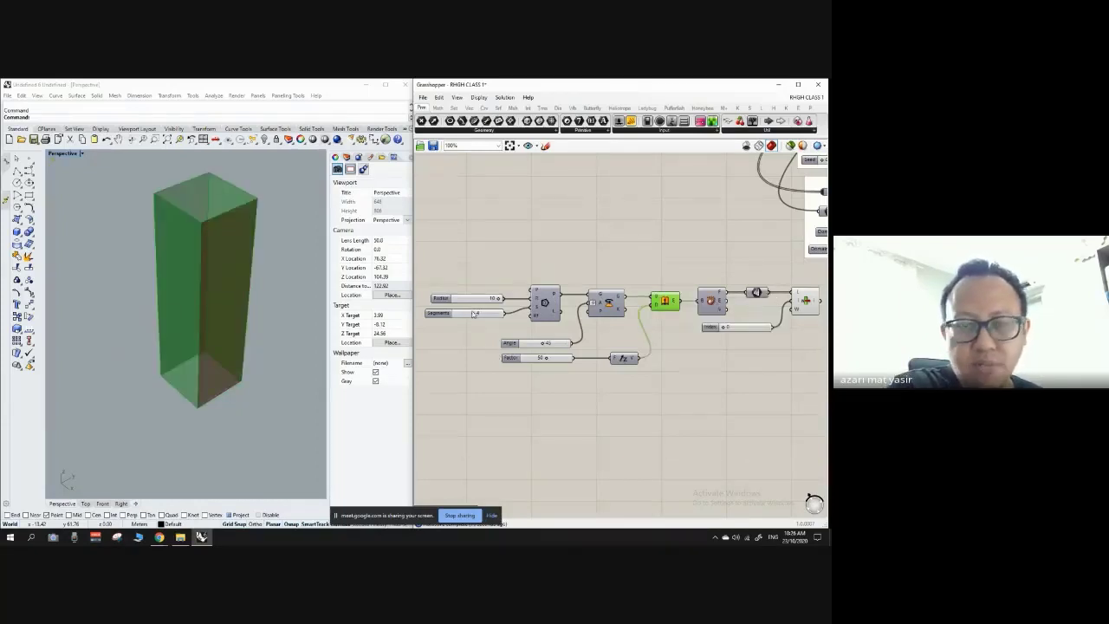
pyautogui.moveTo(475, 315); pyautogui.dragTo(509, 320)
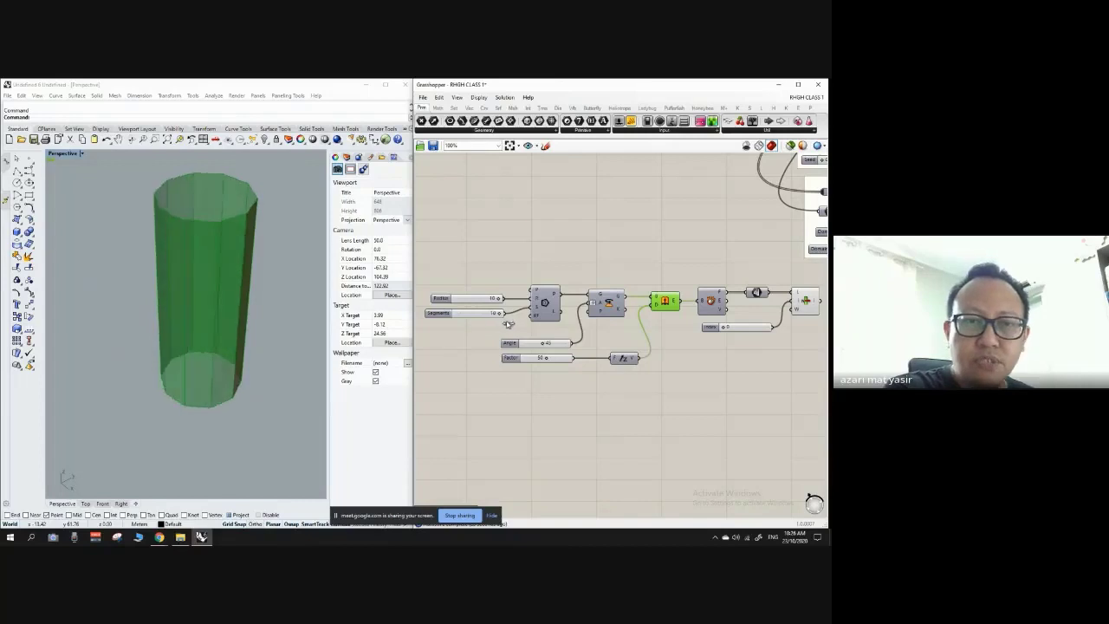
pyautogui.moveTo(499, 299)
pyautogui.mouseDown()
pyautogui.moveTo(472, 299)
pyautogui.moveTo(512, 301)
pyautogui.moveTo(461, 299)
pyautogui.moveTo(500, 299)
pyautogui.mouseUp()
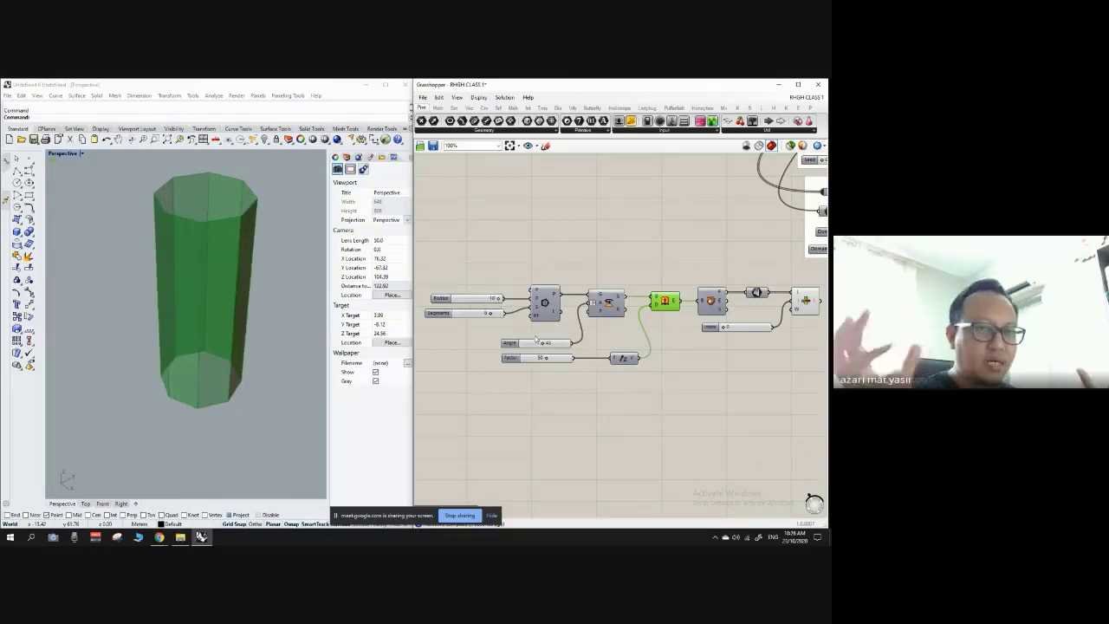
# Try a different rotation Angle for the polygon and return it to 45.
pyautogui.moveTo(543, 343)
pyautogui.mouseDown()
pyautogui.moveTo(565, 345)
pyautogui.moveTo(514, 346)
pyautogui.moveTo(548, 349)
pyautogui.mouseUp()
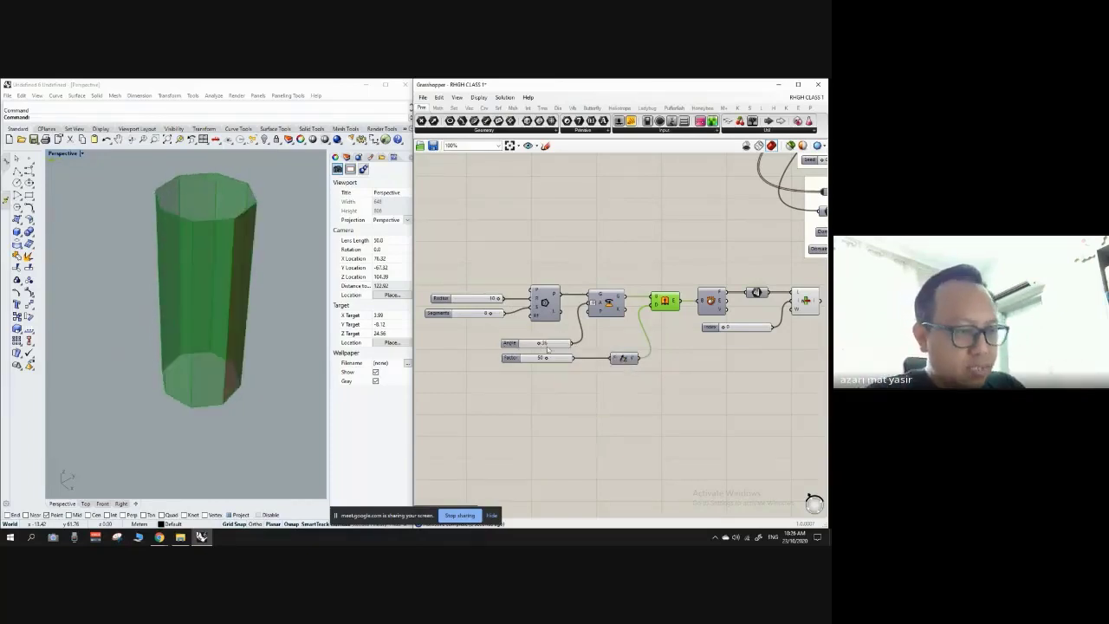
pyautogui.click(549, 345)
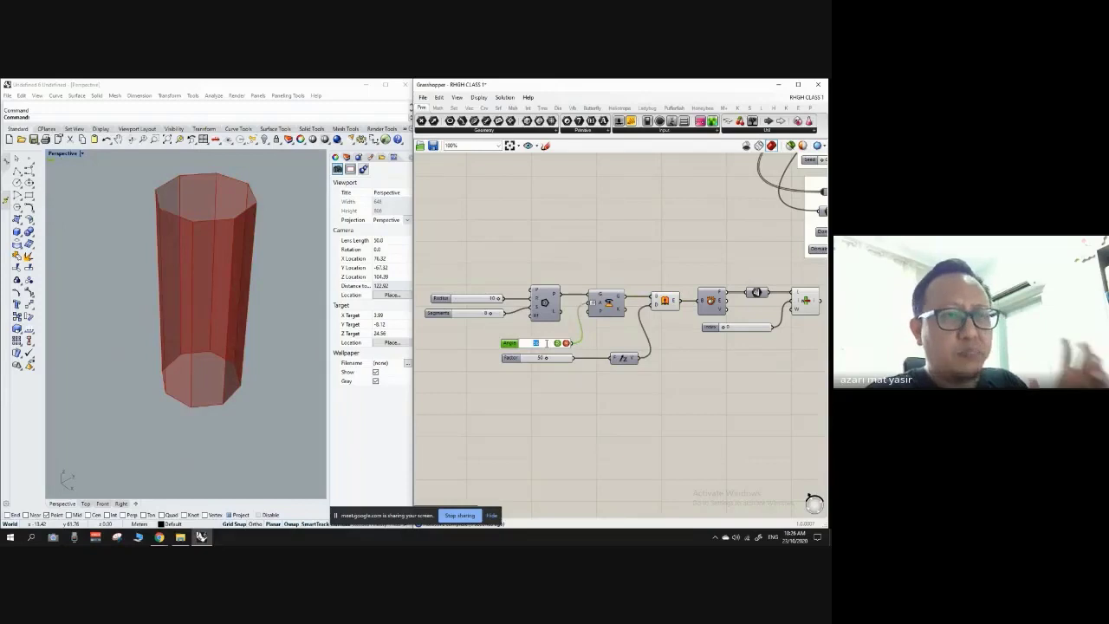
pyautogui.click(592, 391)
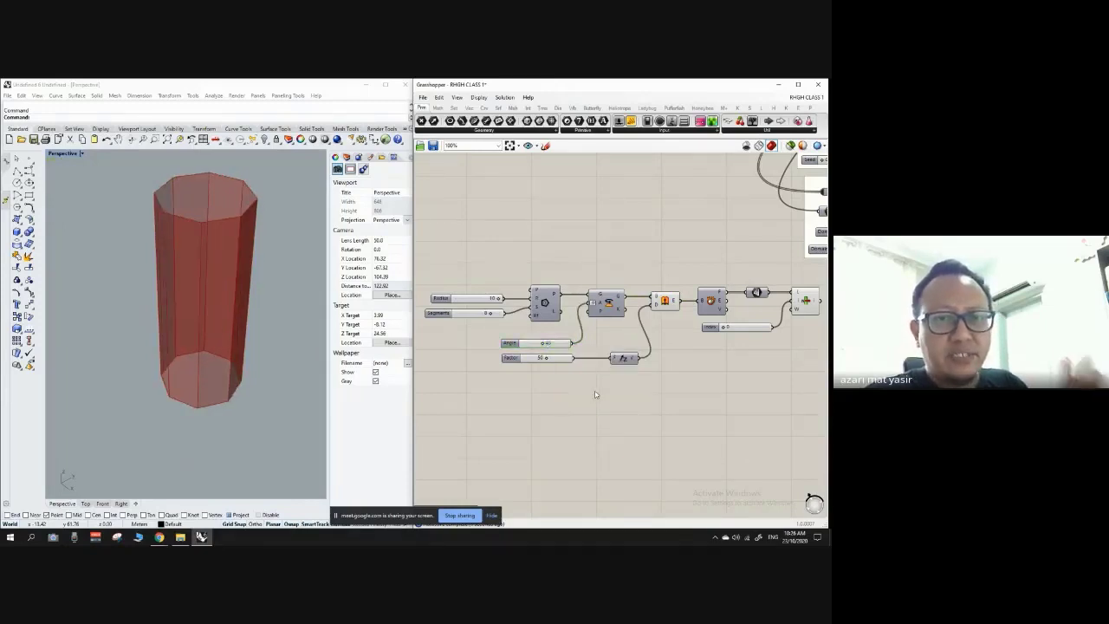
# Try an extrusion Factor of 35 and set it back to 50.
pyautogui.scroll(2, 615, 341)
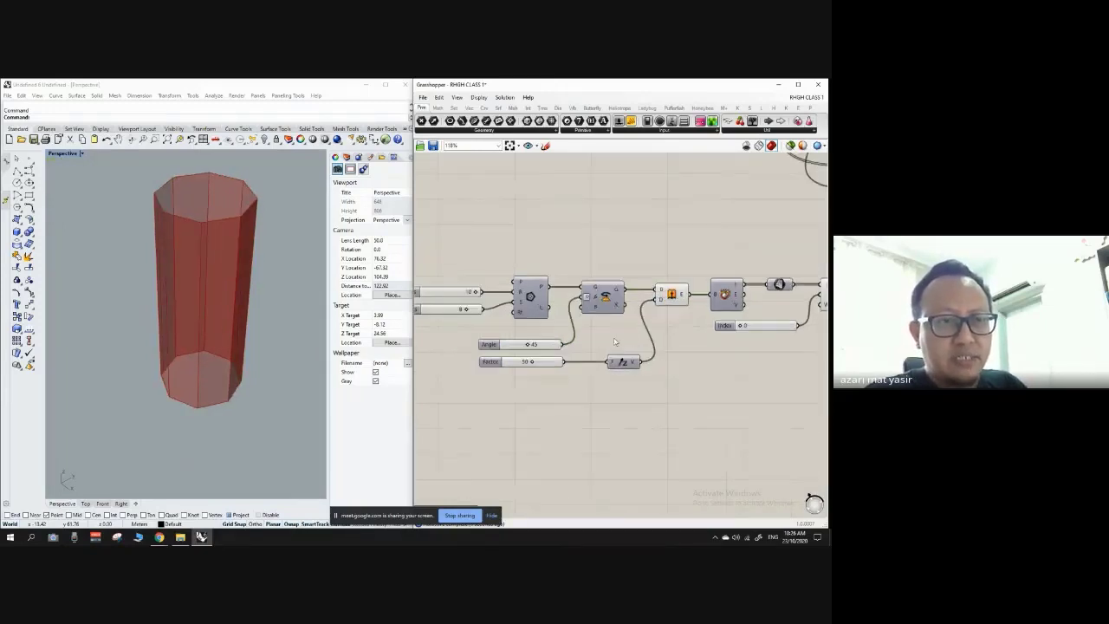
pyautogui.moveTo(533, 364)
pyautogui.mouseDown()
pyautogui.moveTo(547, 363)
pyautogui.moveTo(525, 366)
pyautogui.mouseUp()
pyautogui.scroll(5, 525, 366)
pyautogui.doubleClick(542, 362)
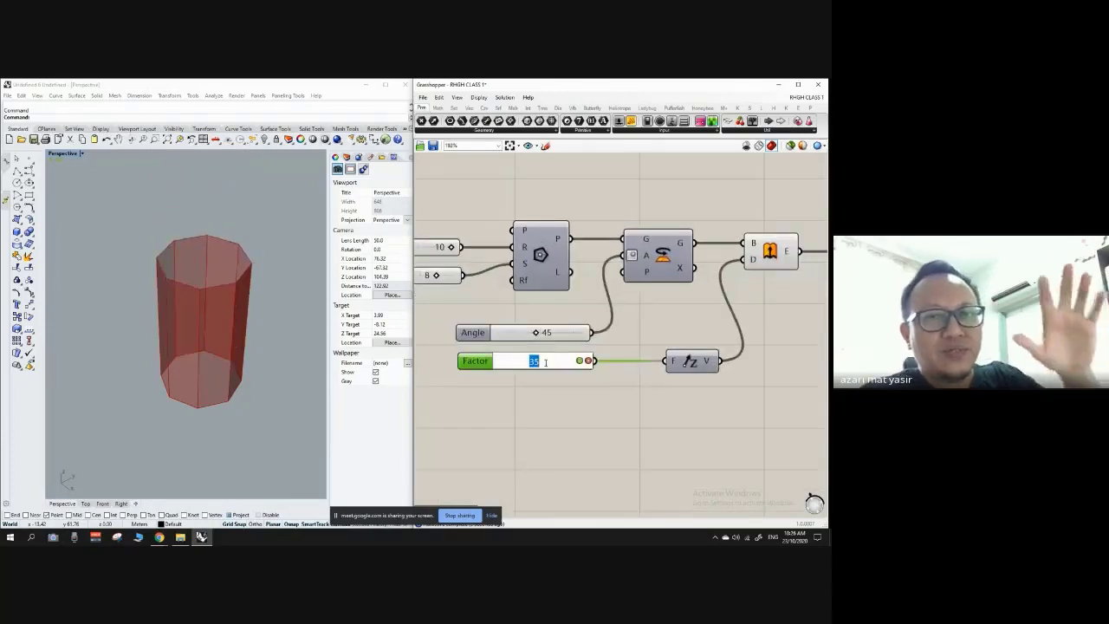
pyautogui.write('50')
pyautogui.press('Return')
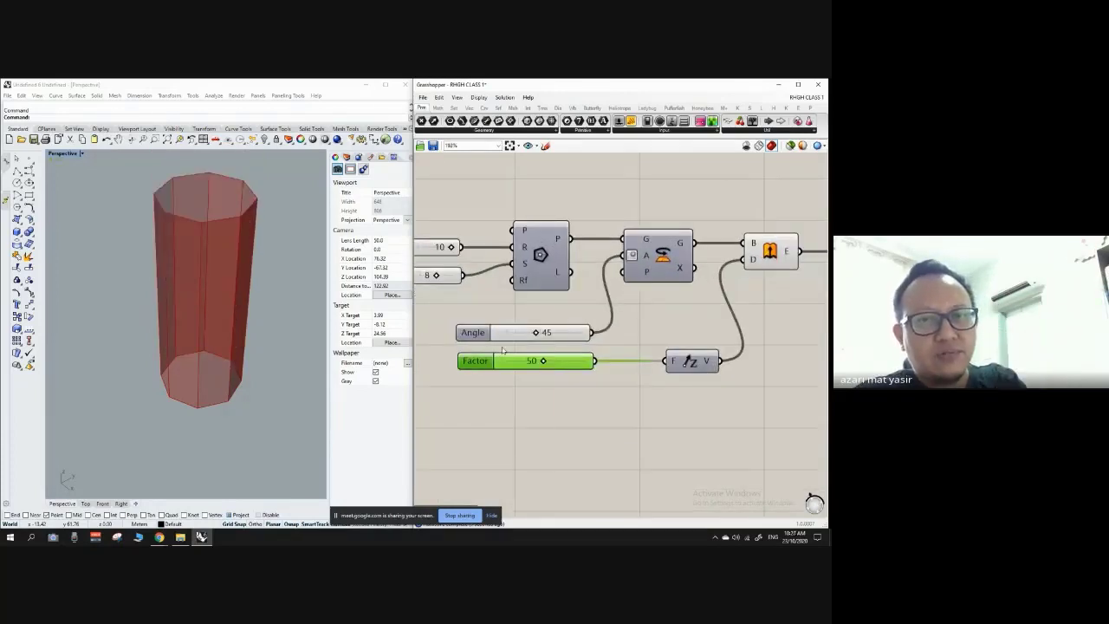
pyautogui.click(564, 419)
pyautogui.scroll(-5, 544, 329)
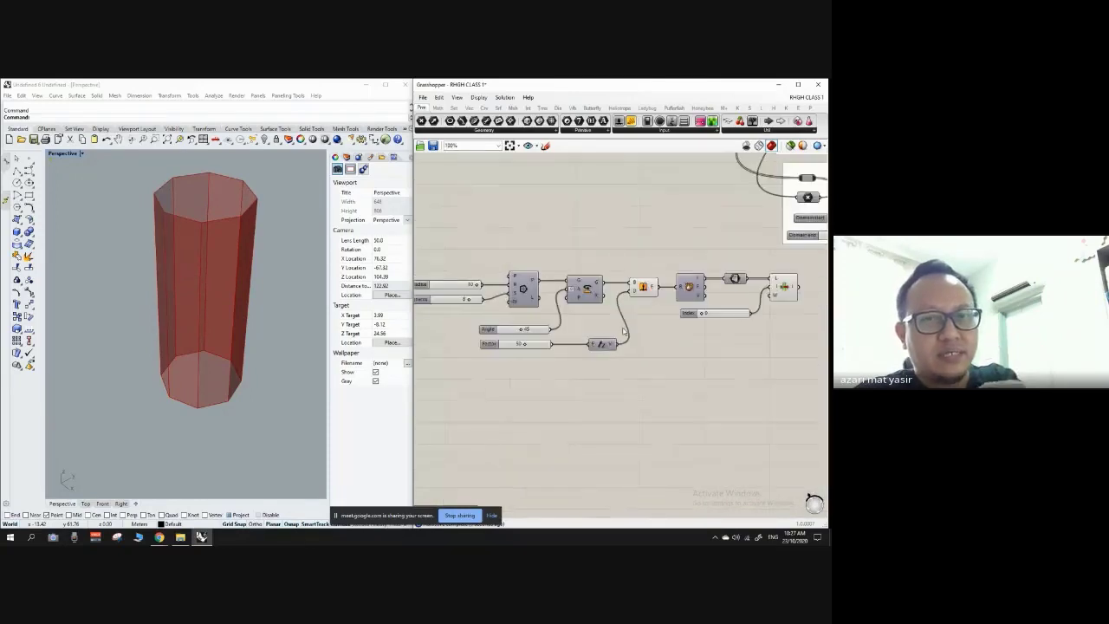
# Set the polygon's Segments value to 4.
pyautogui.scroll(3, 518, 309)
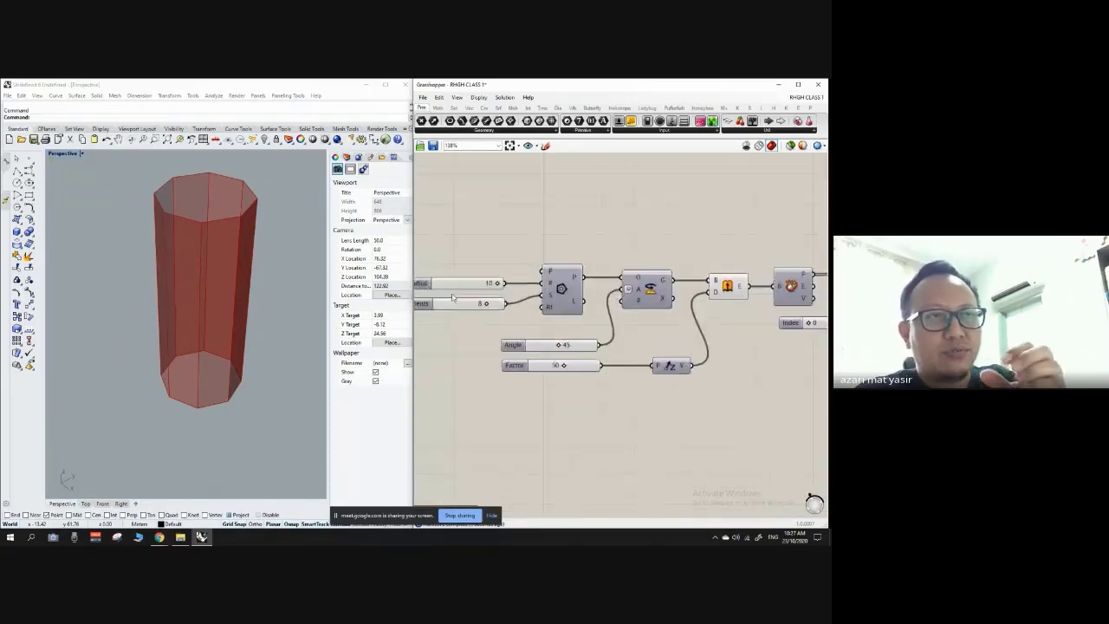
pyautogui.scroll(-3, 517, 309)
pyautogui.scroll(2, 518, 308)
pyautogui.moveTo(516, 308); pyautogui.dragTo(499, 308)
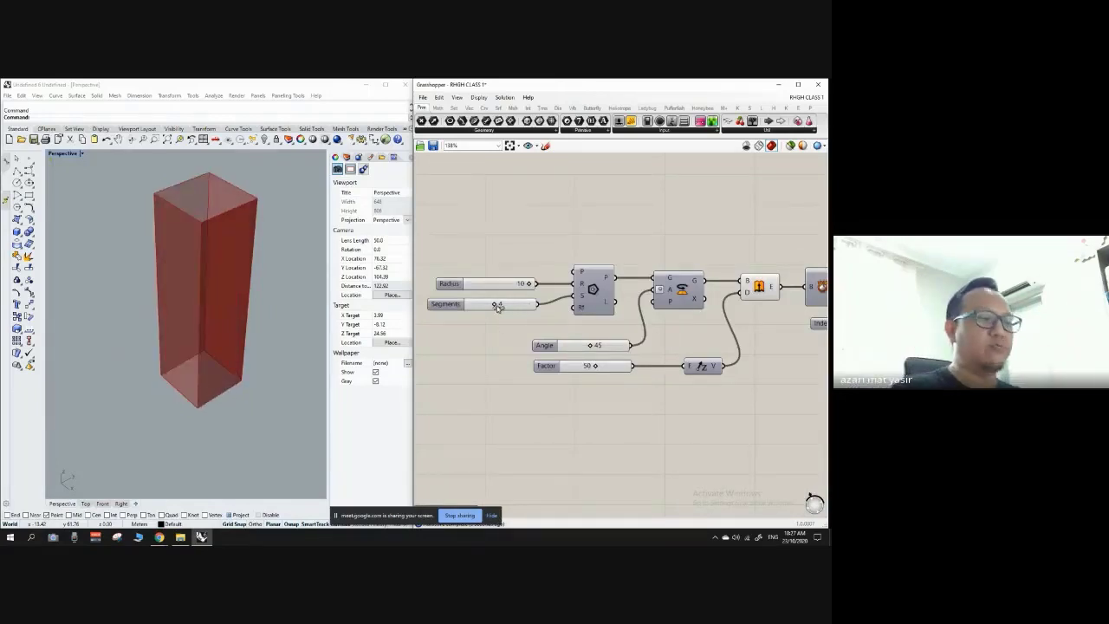
# Review the polygon-to-extrusion component chain and the existing Surface, Extrusion, Scale, Randomizer and Curve Attractor groups in the definition.
pyautogui.scroll(-4, 492, 338)
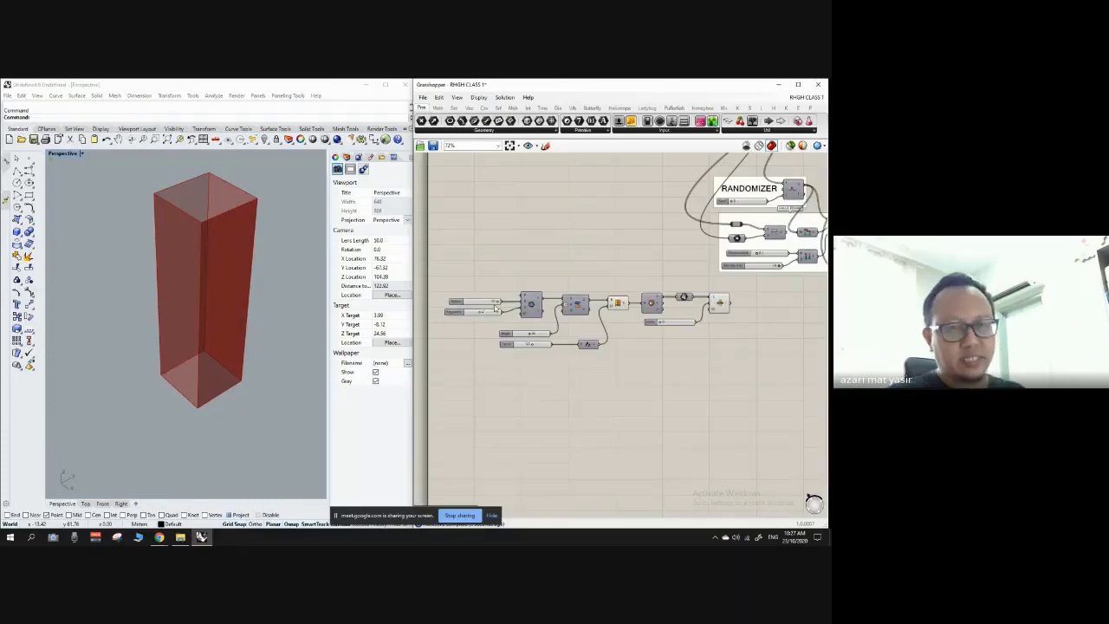
pyautogui.scroll(2, 675, 314)
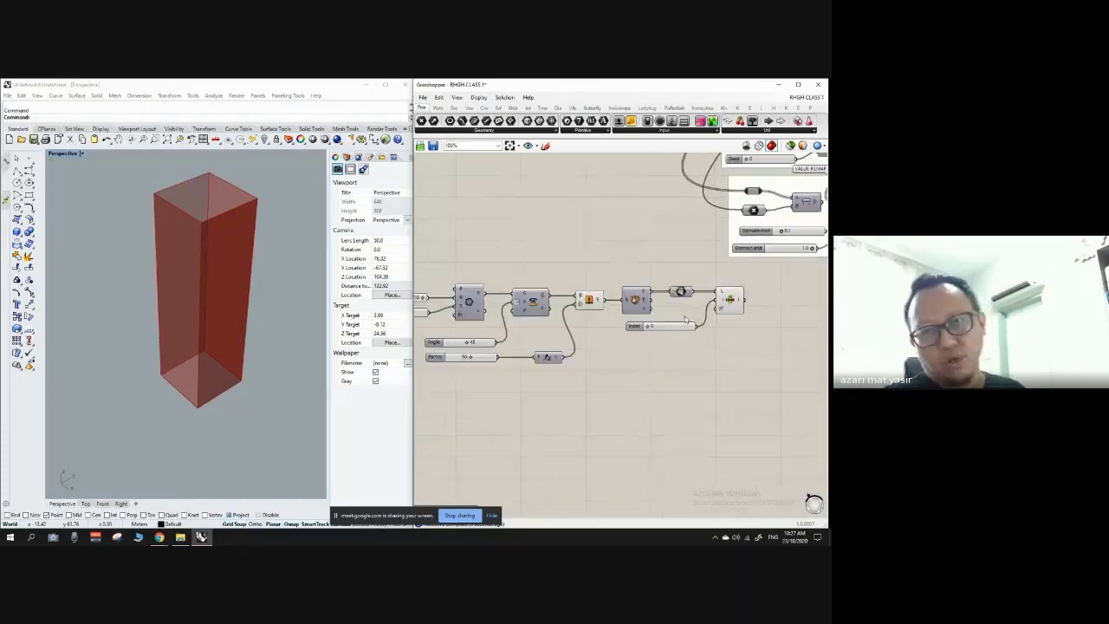
pyautogui.moveTo(541, 317)
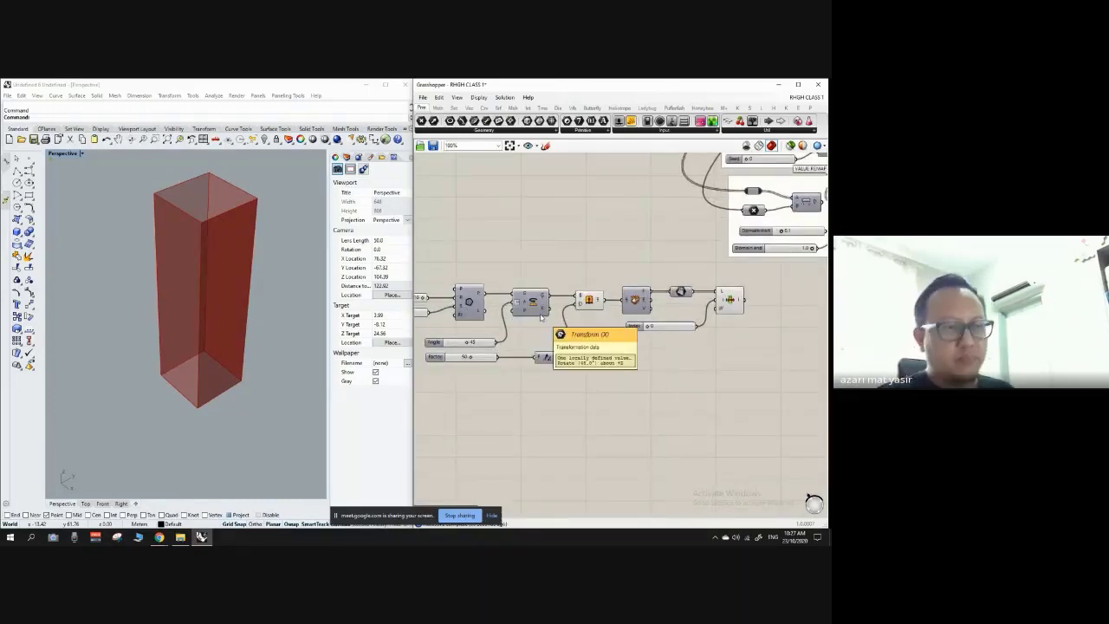
pyautogui.scroll(3, 591, 301)
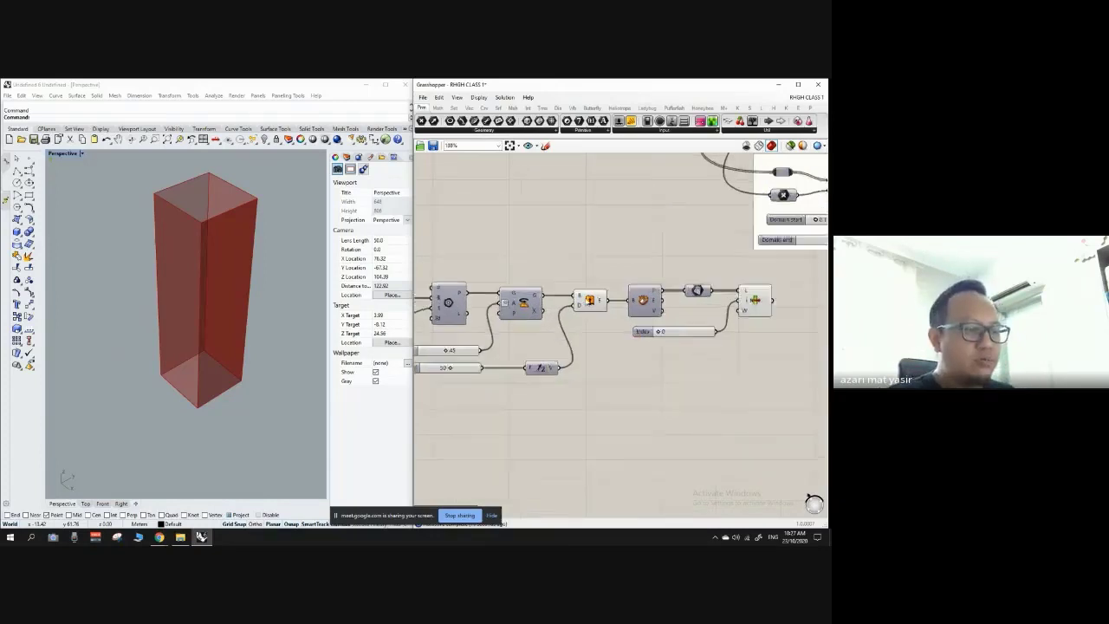
pyautogui.scroll(-4, 634, 284)
pyautogui.scroll(2, 613, 300)
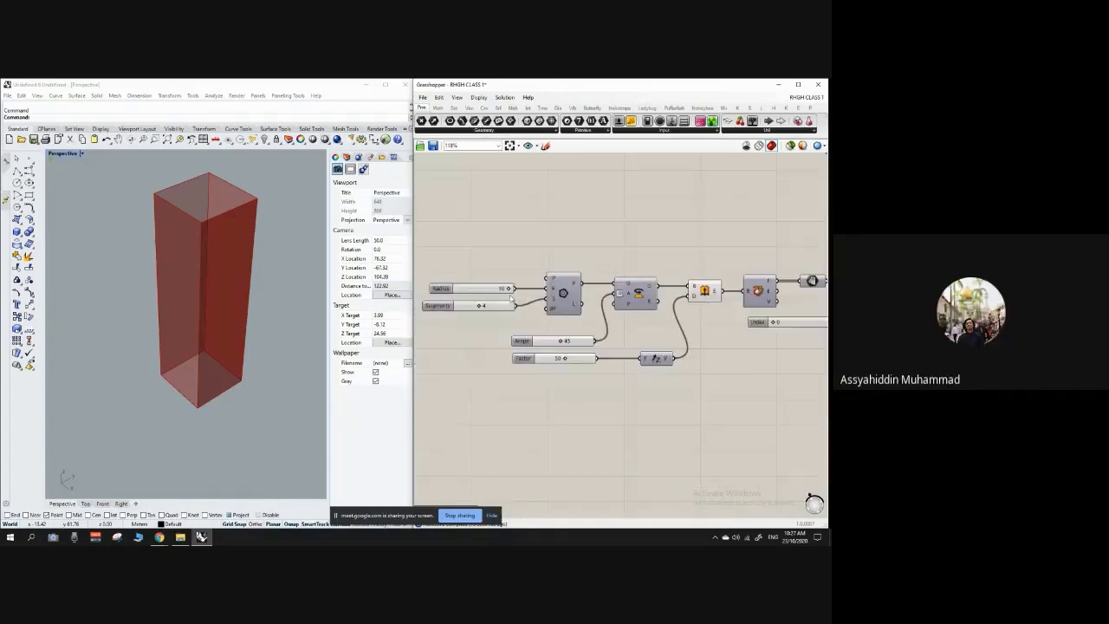
pyautogui.scroll(-2, 624, 302)
pyautogui.scroll(2, 638, 305)
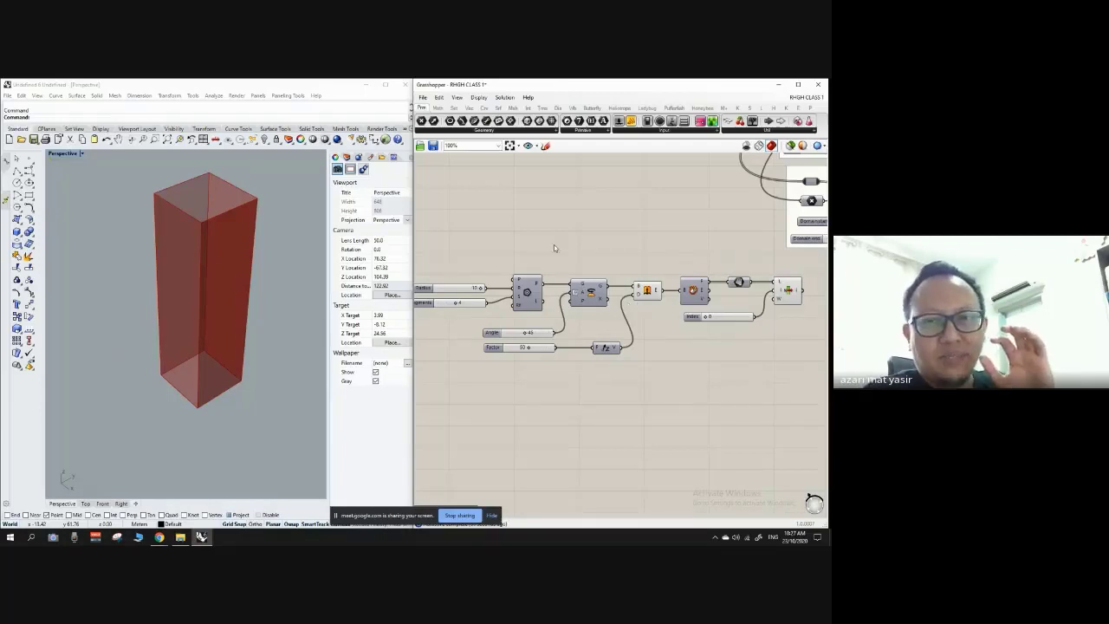
pyautogui.scroll(-8, 592, 234)
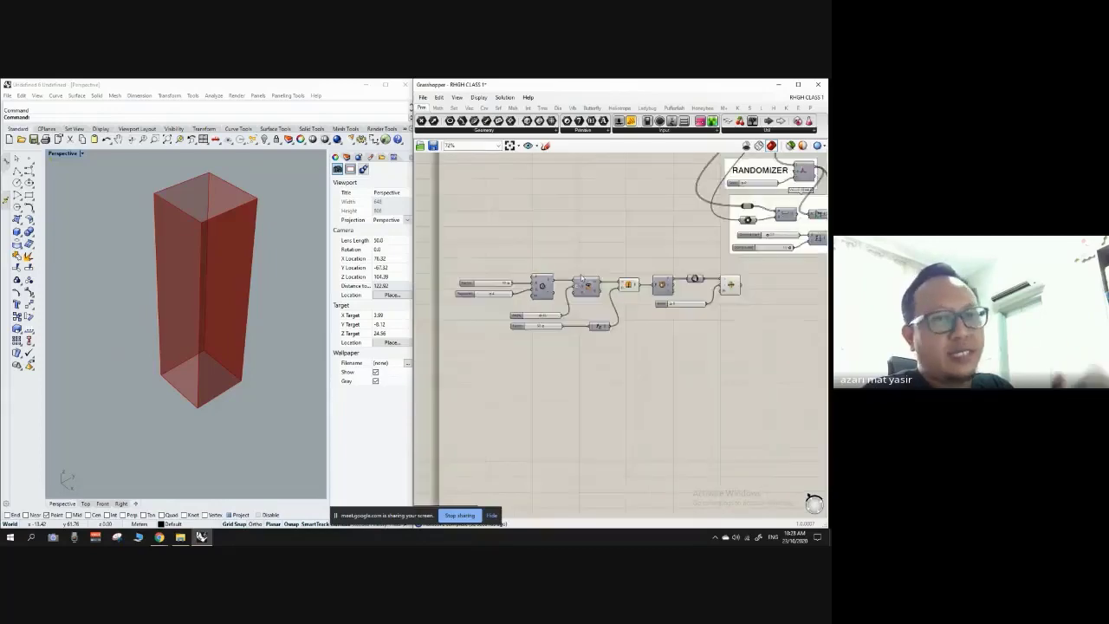
pyautogui.scroll(5, 602, 244)
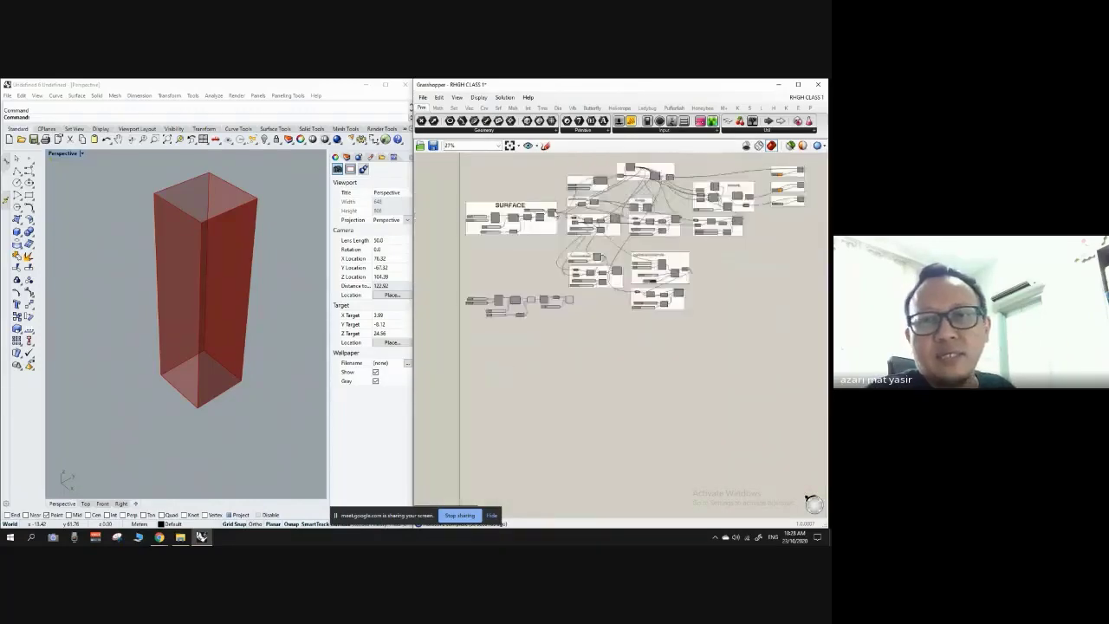
pyautogui.scroll(5, 596, 177)
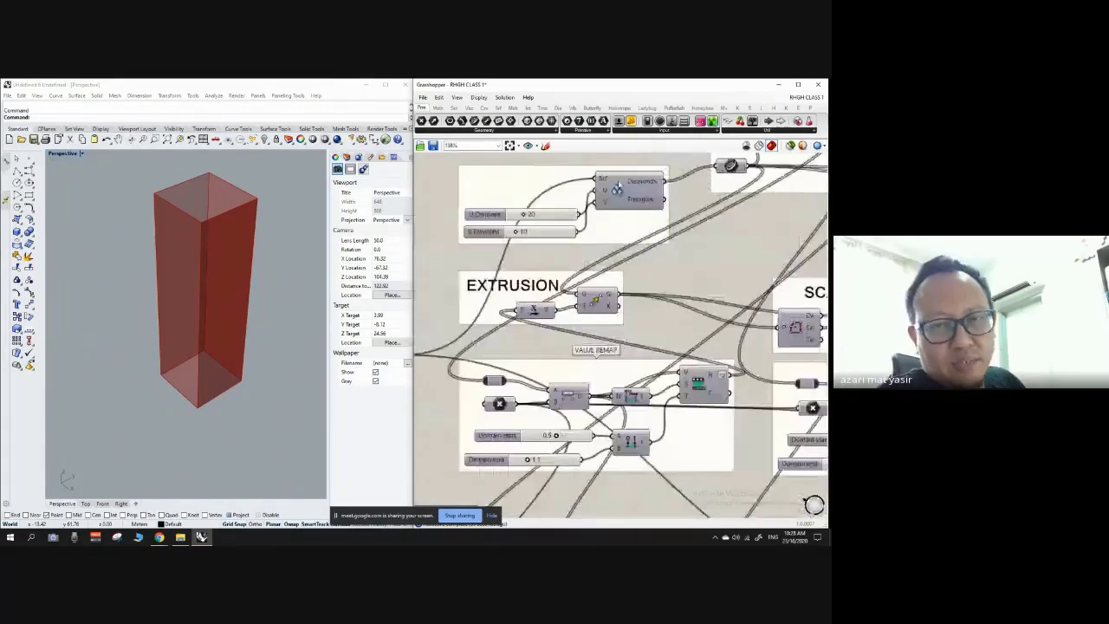
pyautogui.scroll(-5, 572, 217)
pyautogui.scroll(5, 549, 451)
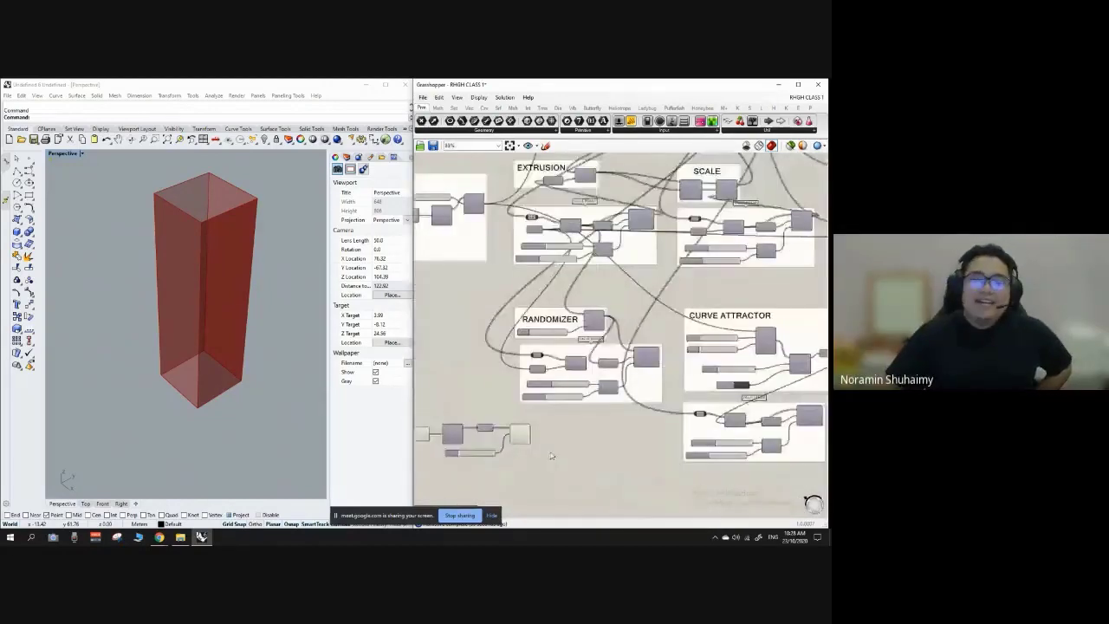
# Turn off the preview of the Extrude component in the new polygon chain.
pyautogui.scroll(-3, 599, 355)
pyautogui.scroll(2, 467, 396)
pyautogui.scroll(1, 467, 395)
pyautogui.click(442, 363)
pyautogui.rightClick(440, 361)
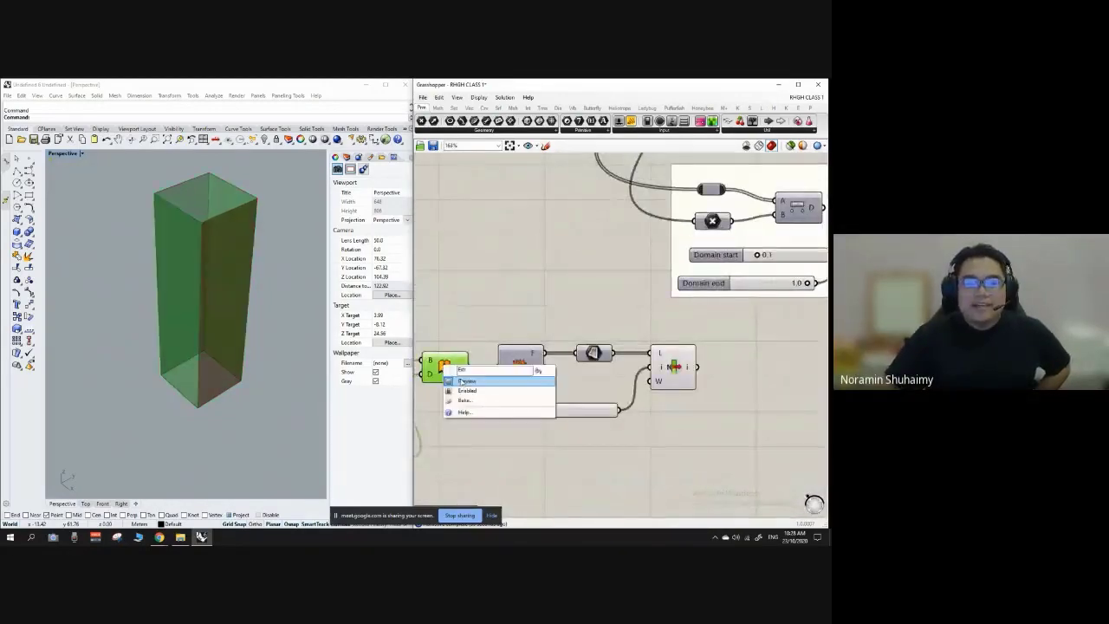
pyautogui.click(457, 380)
pyautogui.click(478, 300)
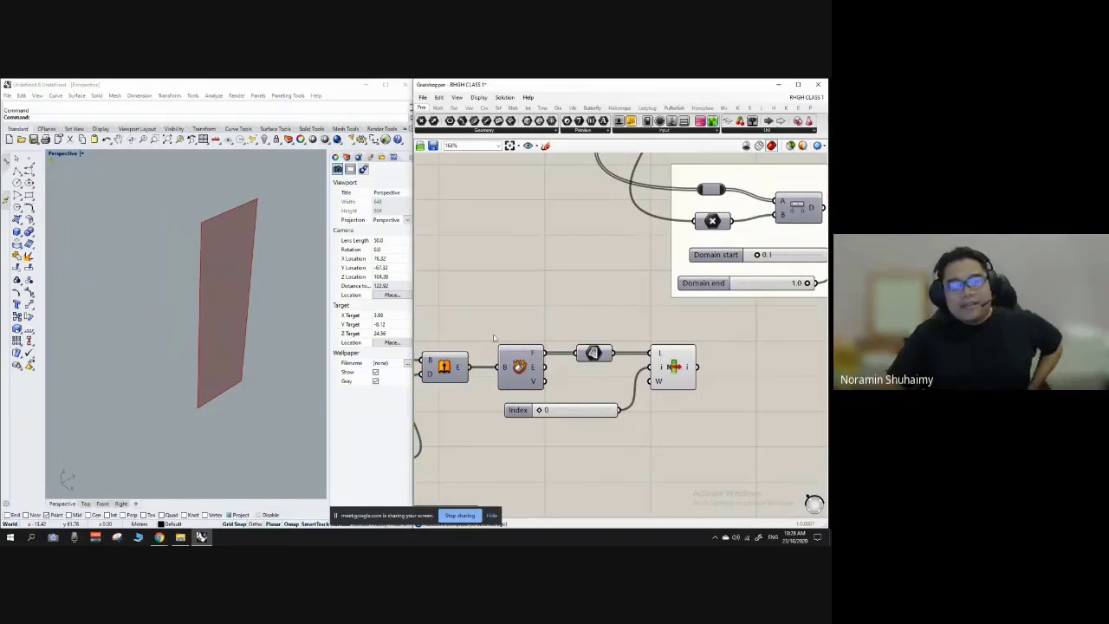
# Turn off the preview of the List Item component at the end of the polygon chain.
pyautogui.scroll(-3, 568, 329)
pyautogui.scroll(4, 574, 321)
pyautogui.rightClick(651, 357)
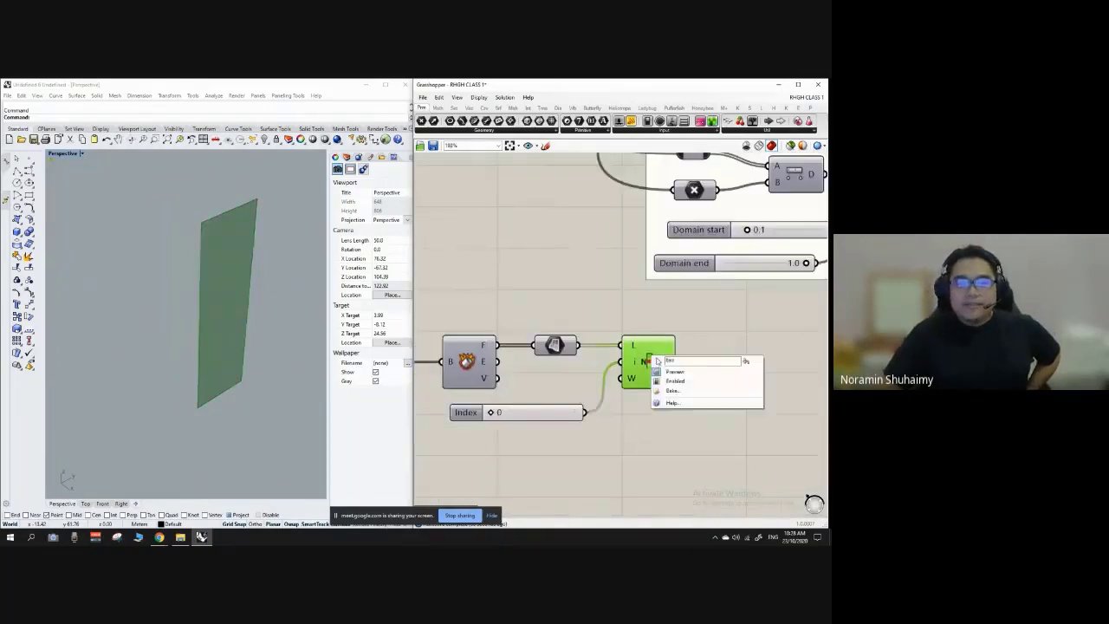
pyautogui.click(674, 372)
pyautogui.scroll(-4, 597, 301)
pyautogui.scroll(3, 637, 319)
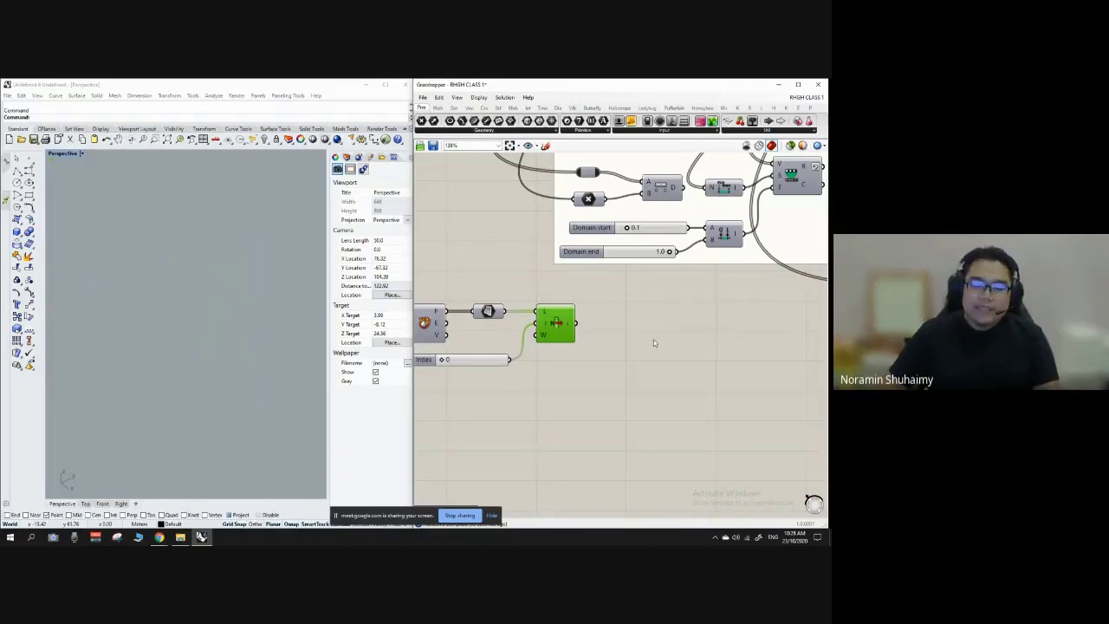
pyautogui.doubleClick(654, 342)
pyautogui.write('hexa')
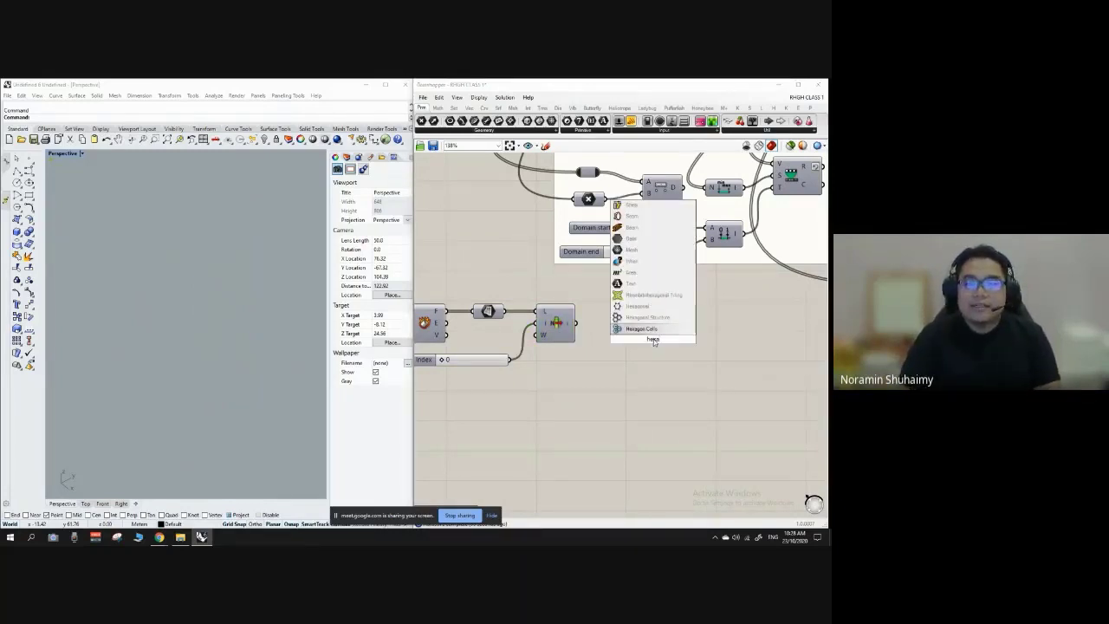
pyautogui.press('Escape')
# Add a Diamond Panels component to the canvas and place it just after the List Item component.
pyautogui.doubleClick(653, 339)
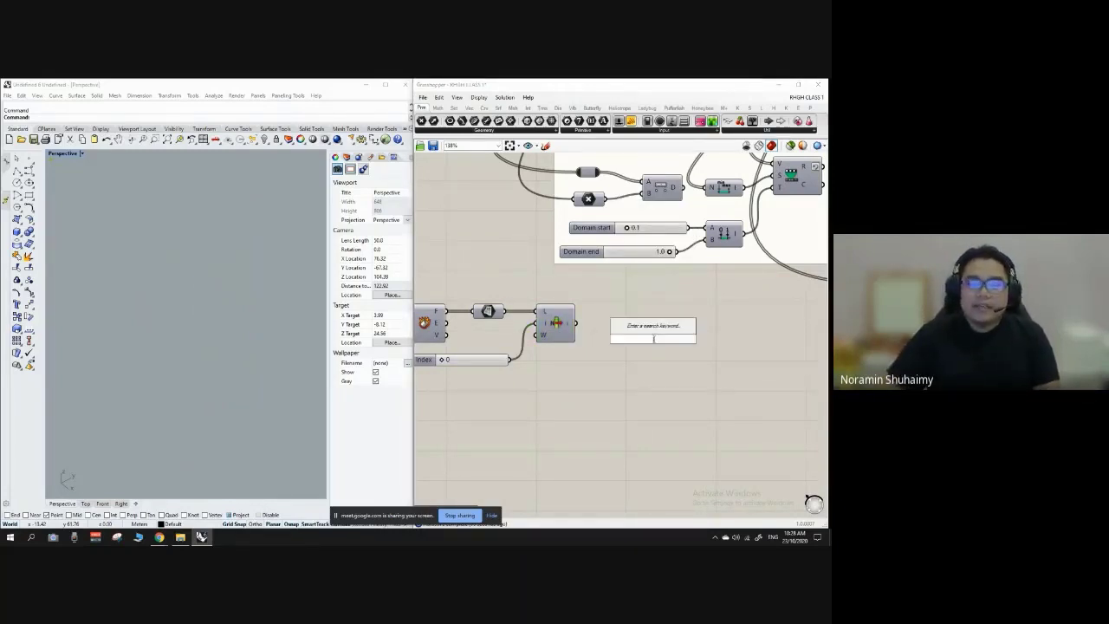
pyautogui.write('diamo')
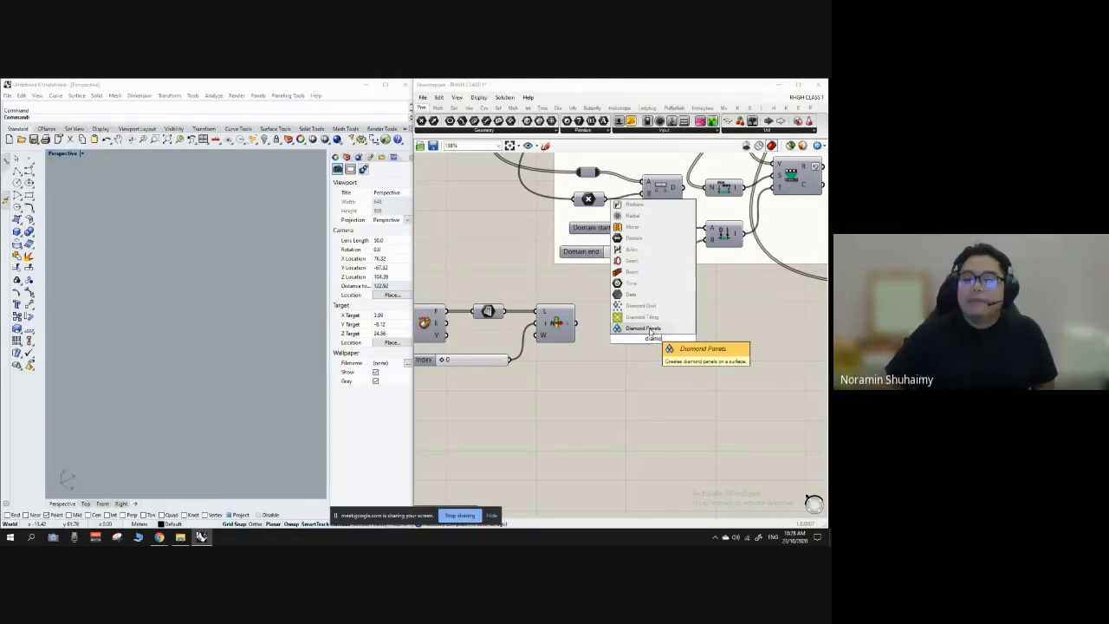
pyautogui.click(651, 331)
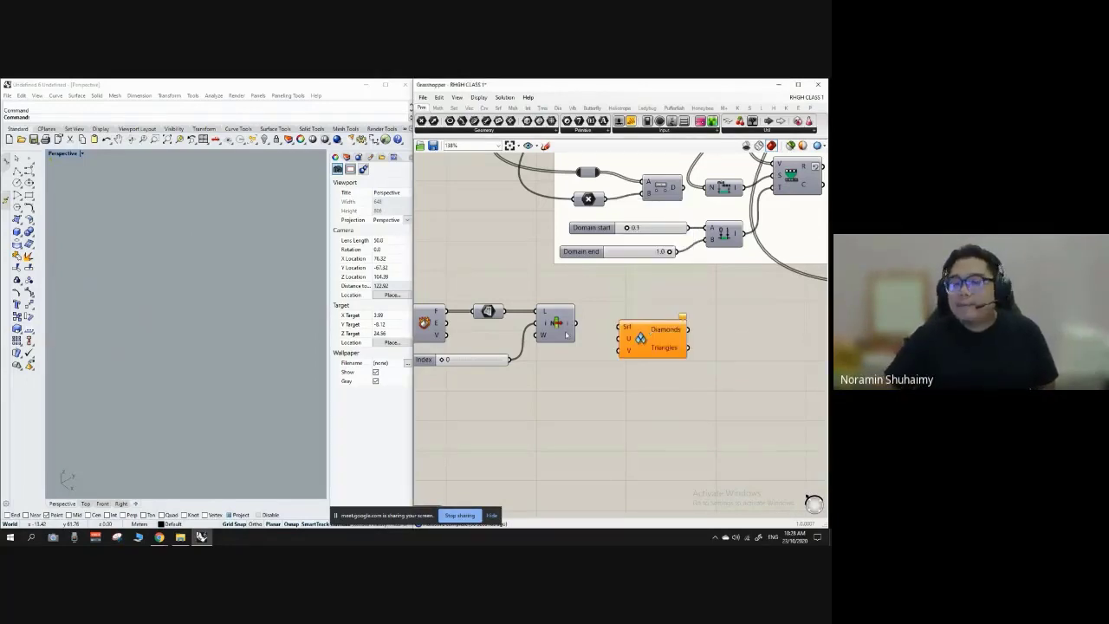
pyautogui.scroll(2, 623, 338)
pyautogui.scroll(-3, 470, 337)
pyautogui.scroll(1, 608, 338)
pyautogui.moveTo(592, 347)
pyautogui.mouseDown()
pyautogui.moveTo(614, 330)
pyautogui.moveTo(616, 354)
pyautogui.moveTo(588, 328)
pyautogui.mouseUp()
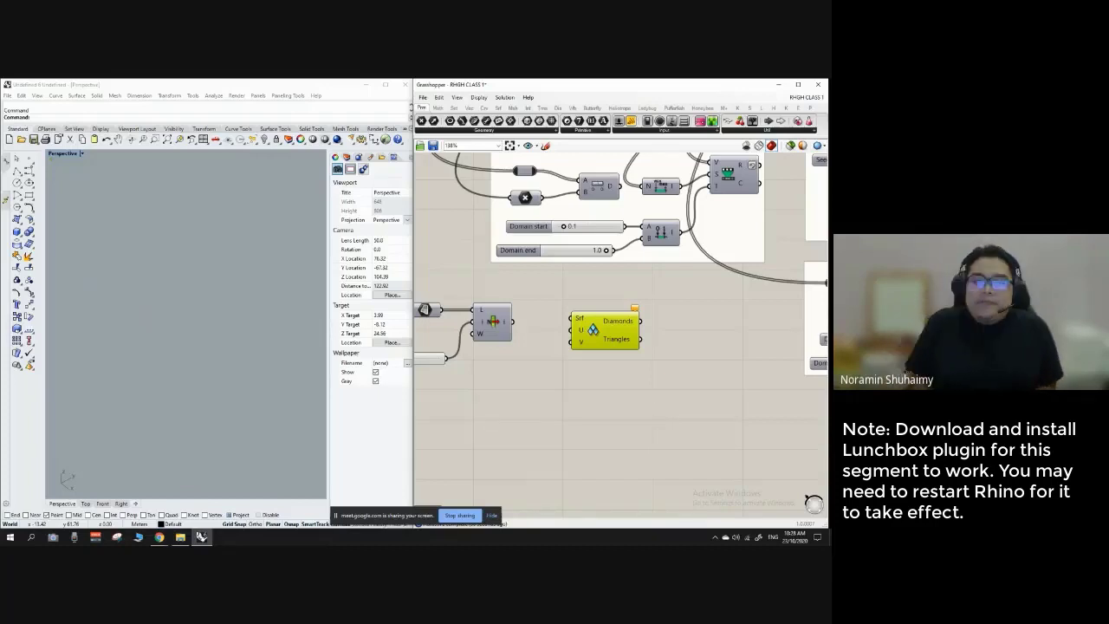
pyautogui.scroll(-8, 519, 295)
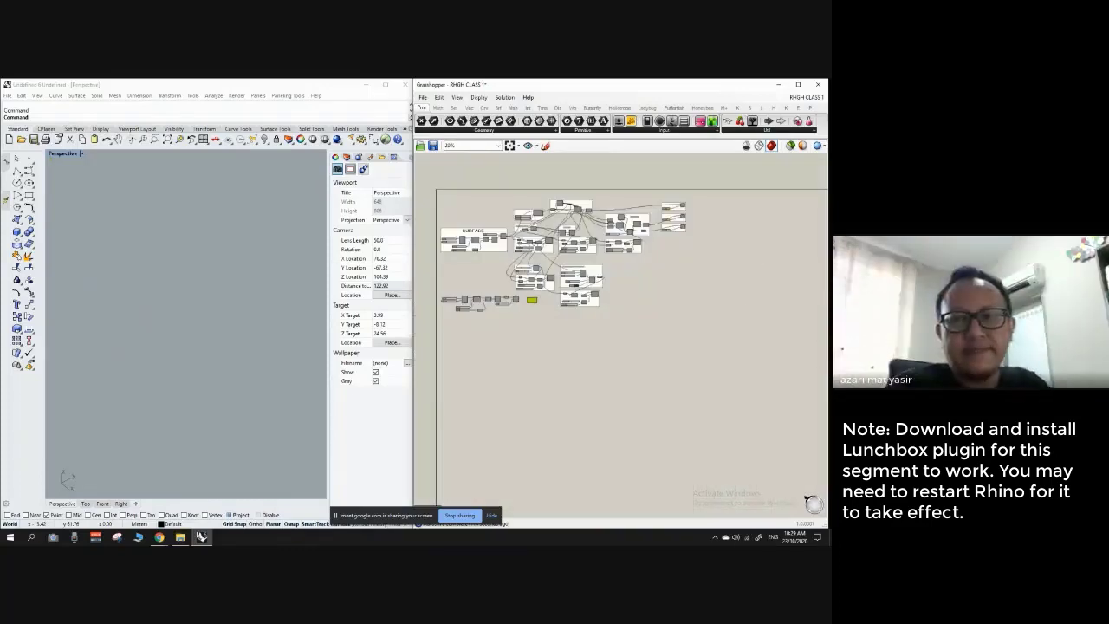
pyautogui.scroll(8, 524, 295)
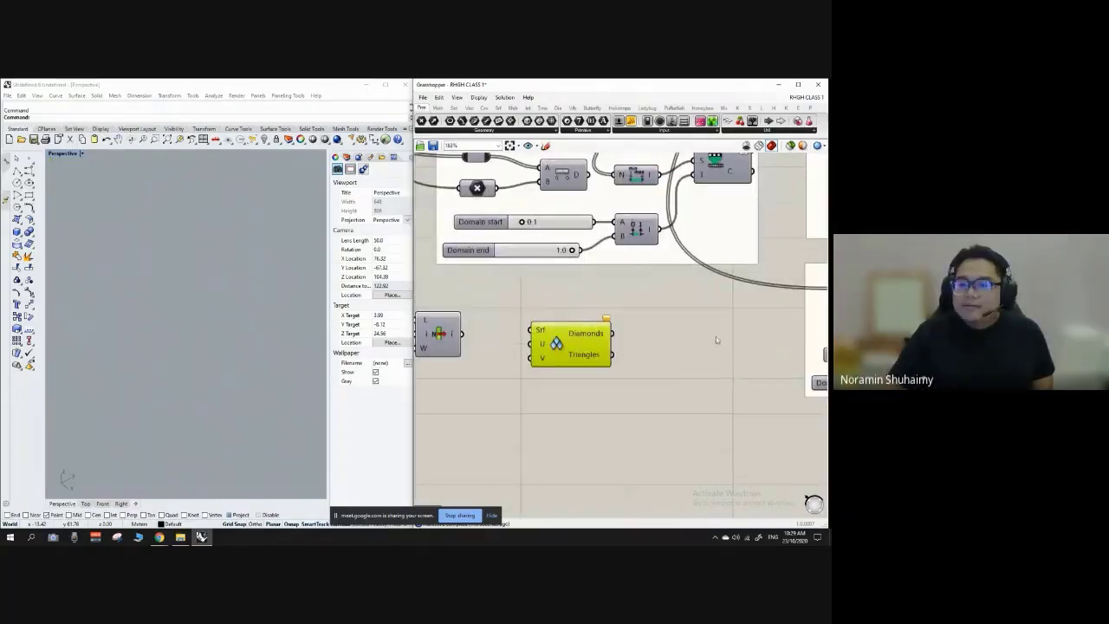
pyautogui.scroll(1, 487, 331)
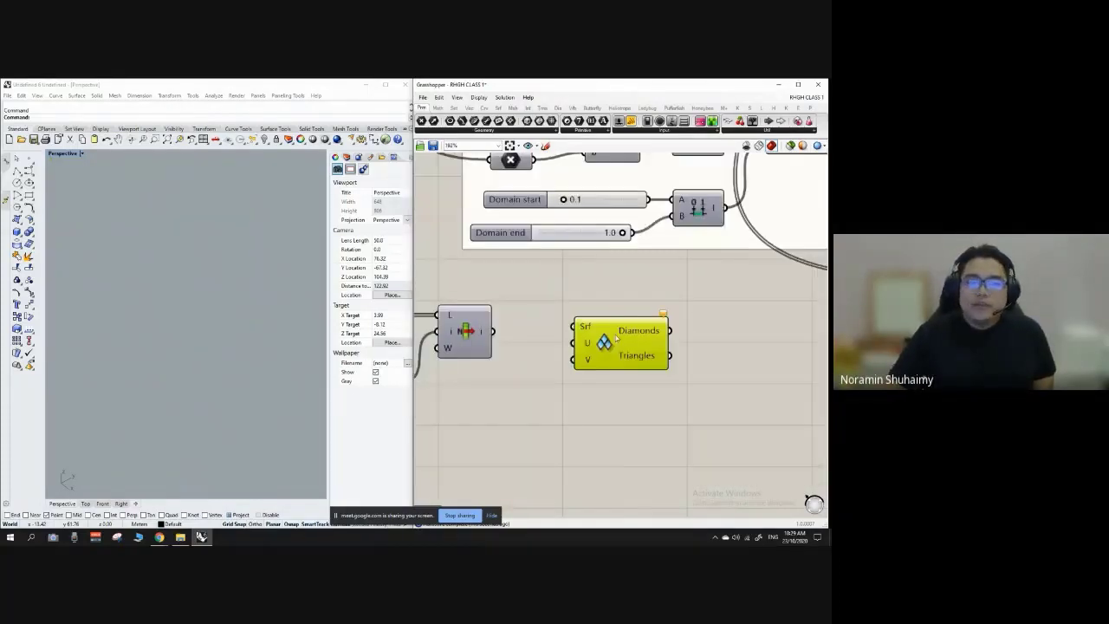
pyautogui.scroll(1, 463, 330)
pyautogui.rightClick(461, 330)
pyautogui.click(567, 300)
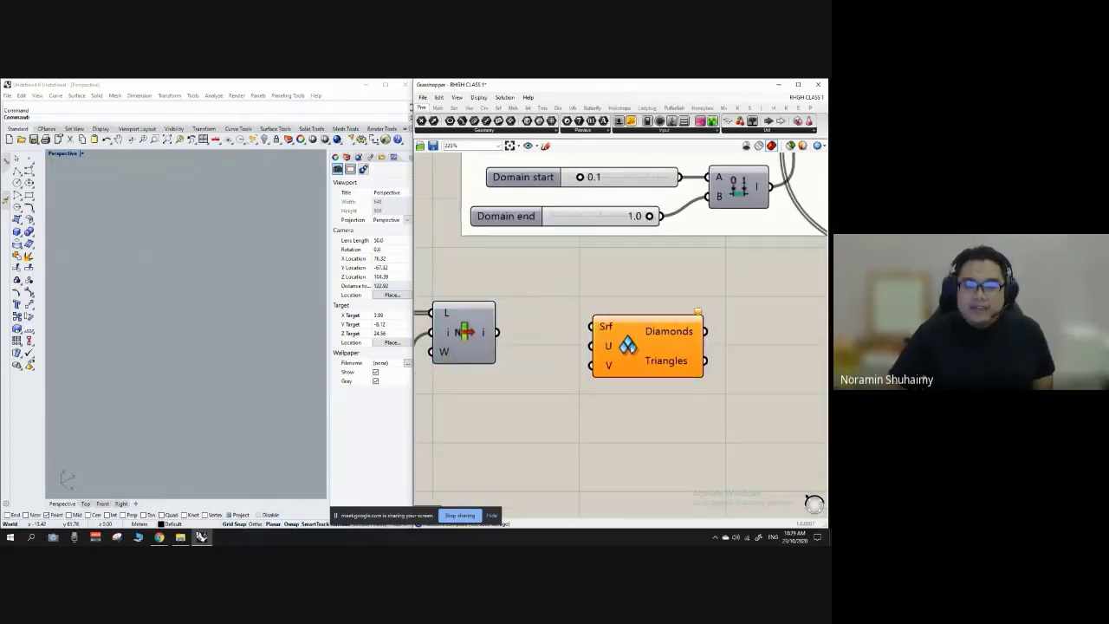
# Turn off the preview of the Diamond Panels component.
pyautogui.click(625, 342)
pyautogui.rightClick(625, 341)
pyautogui.click(627, 316)
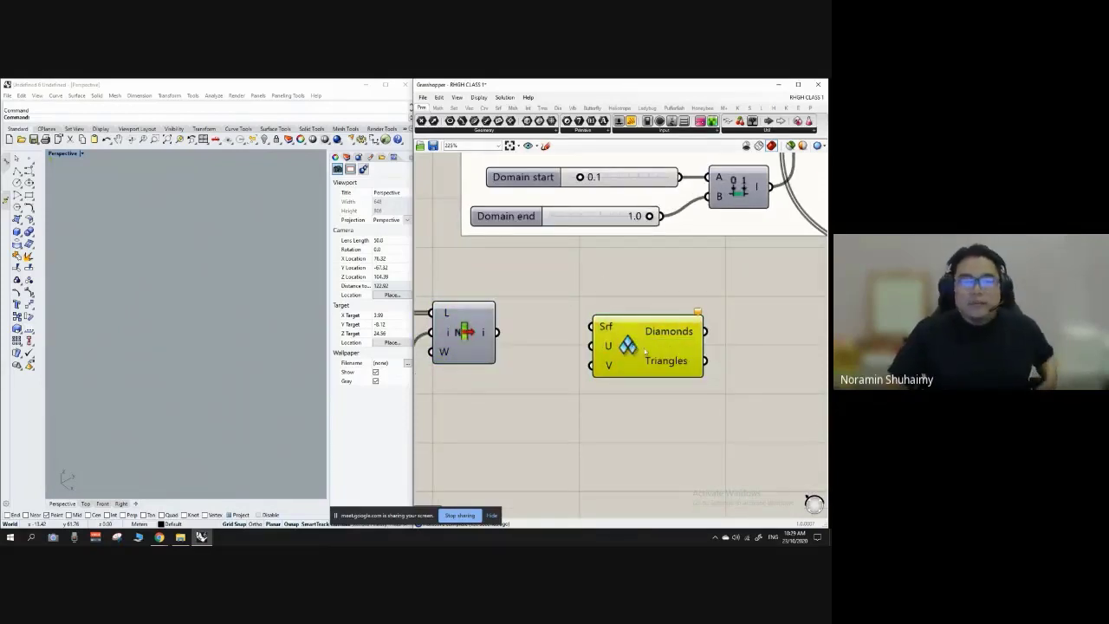
pyautogui.scroll(-1, 513, 305)
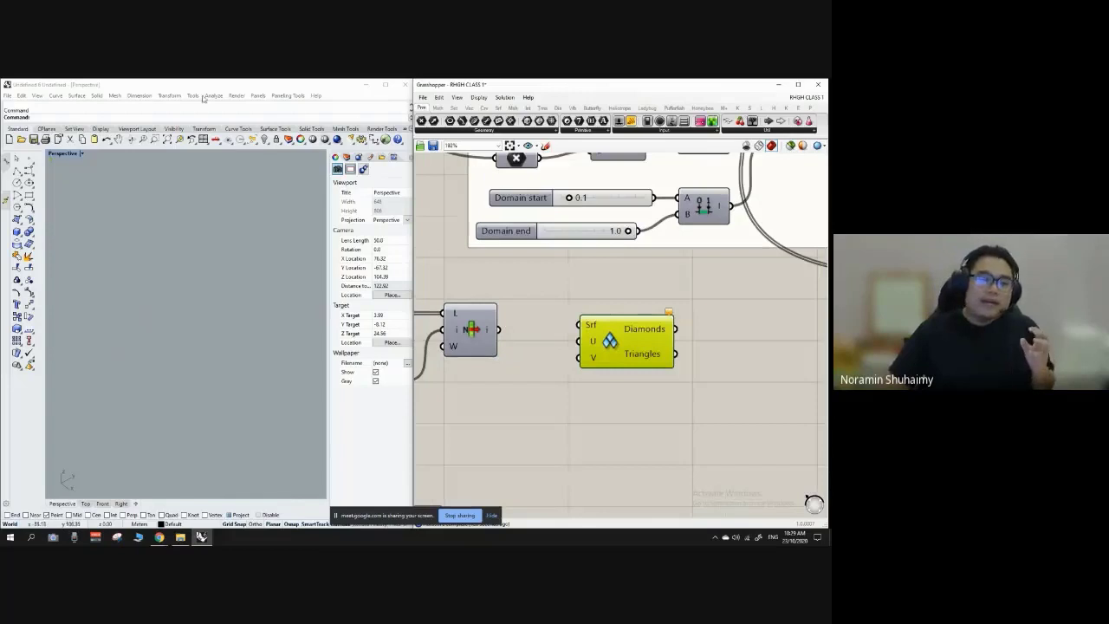
pyautogui.click(177, 85)
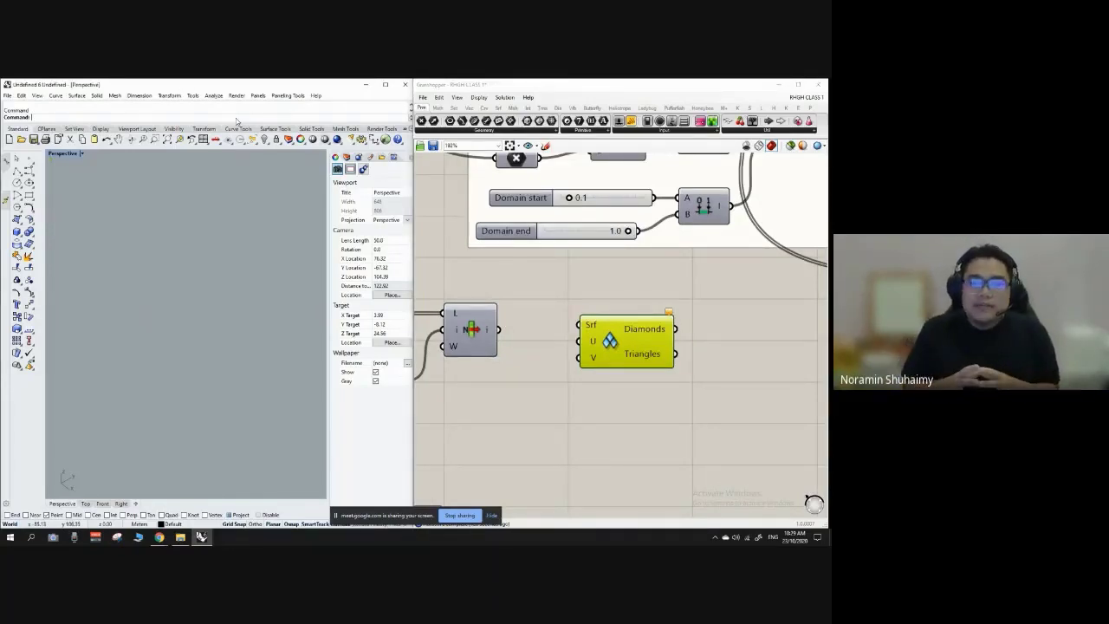
pyautogui.scroll(4, 610, 342)
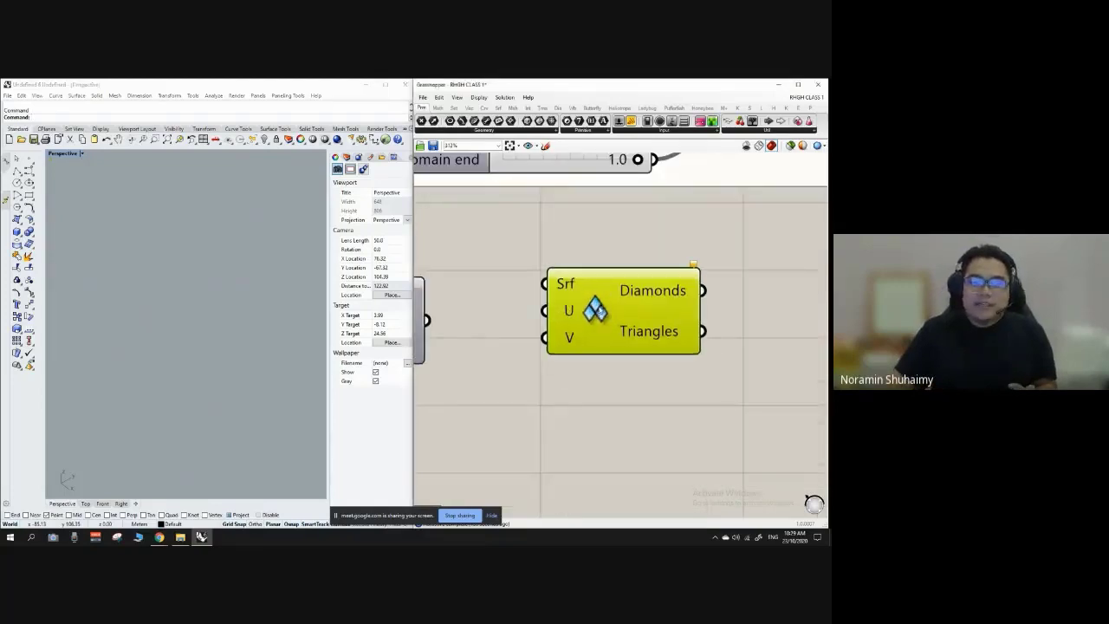
pyautogui.scroll(-1, 578, 287)
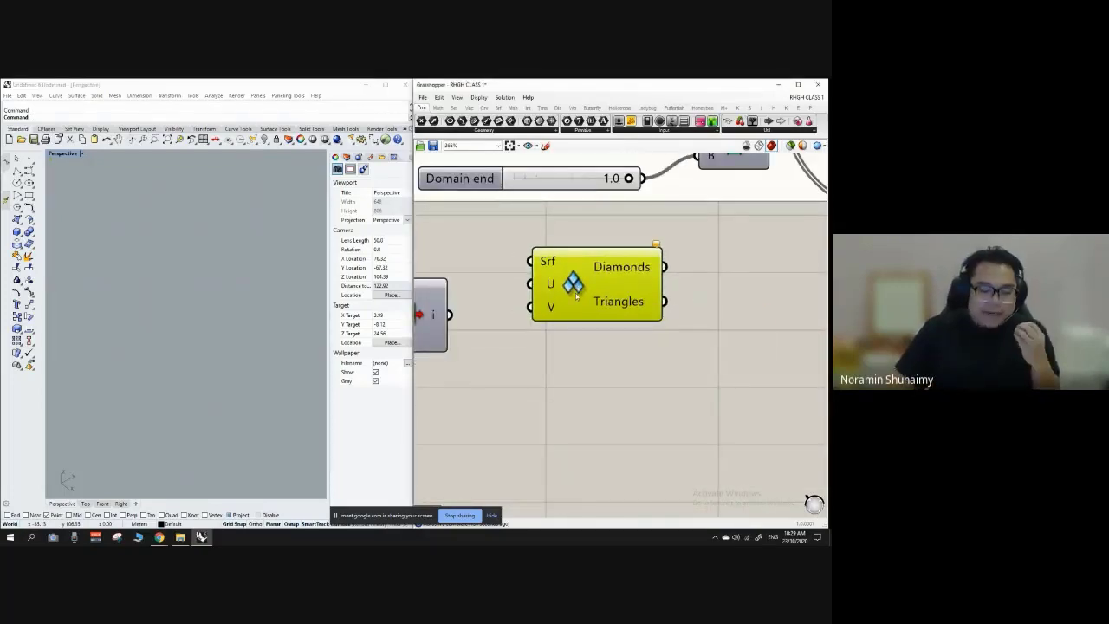
pyautogui.scroll(-2, 576, 293)
pyautogui.scroll(1, 579, 293)
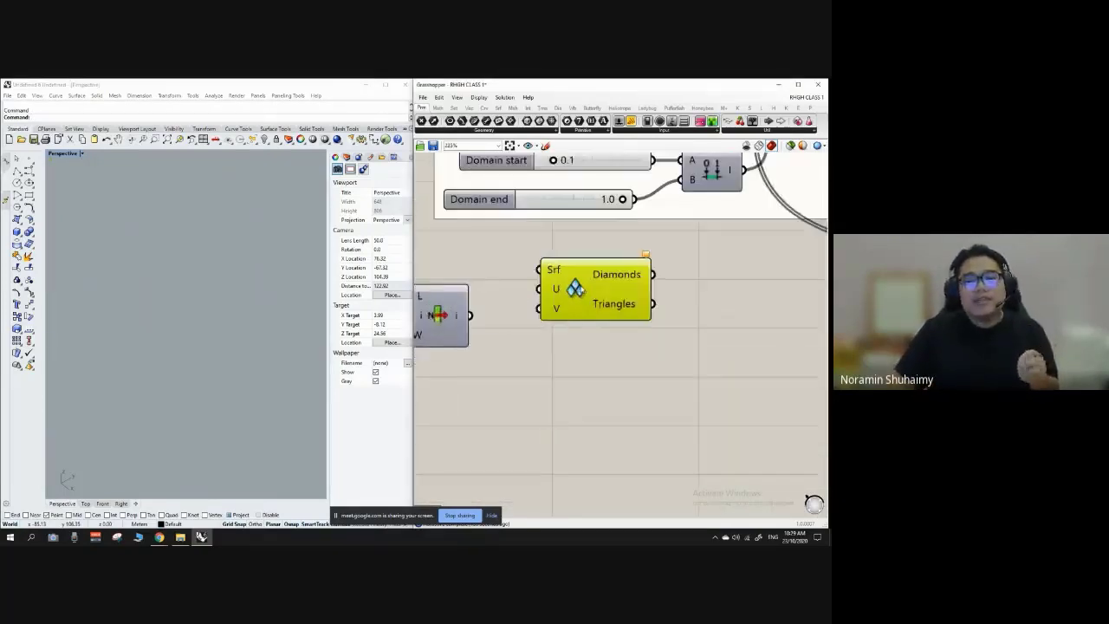
pyautogui.scroll(1, 579, 293)
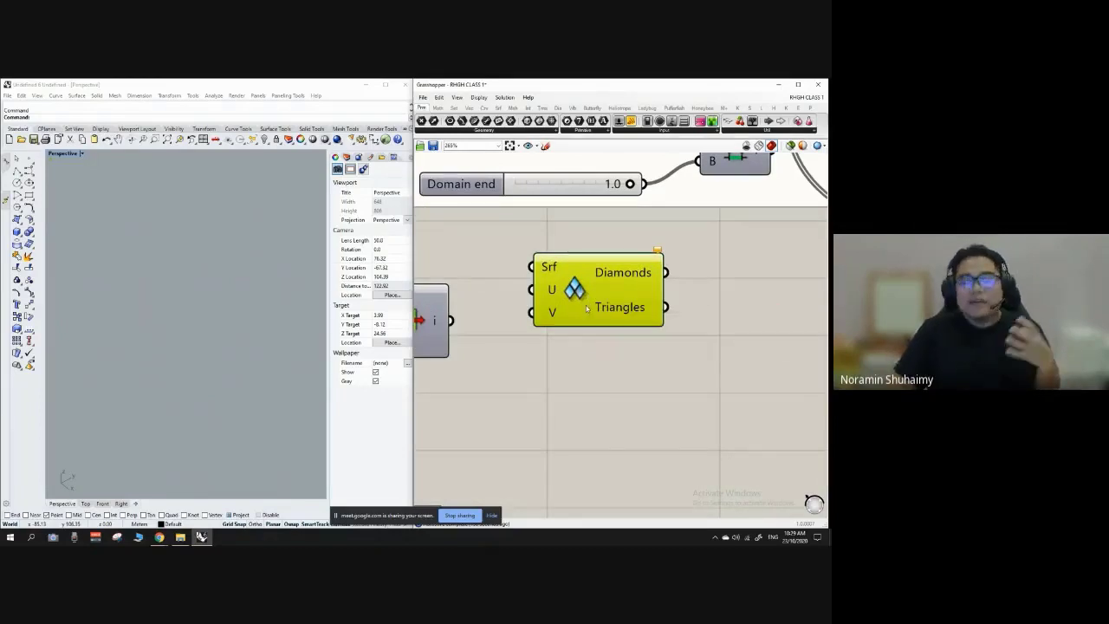
pyautogui.scroll(-2, 582, 299)
pyautogui.scroll(1, 579, 294)
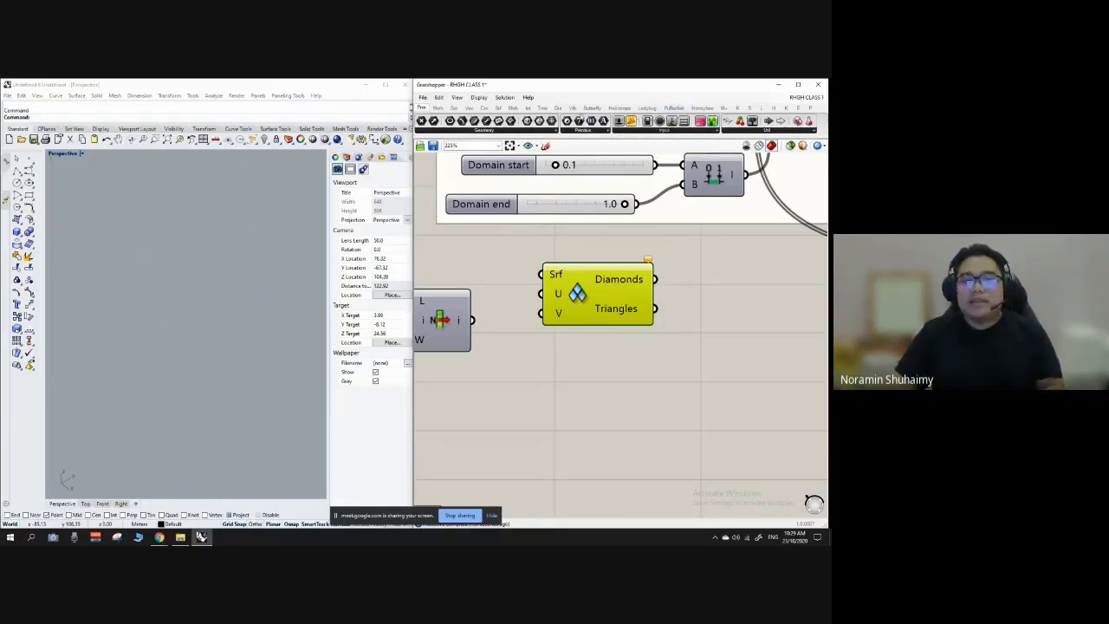
# Review the list of LunchBox panel components that includes Diamond Panels and shift the placed component slightly down.
pyautogui.click(762, 108)
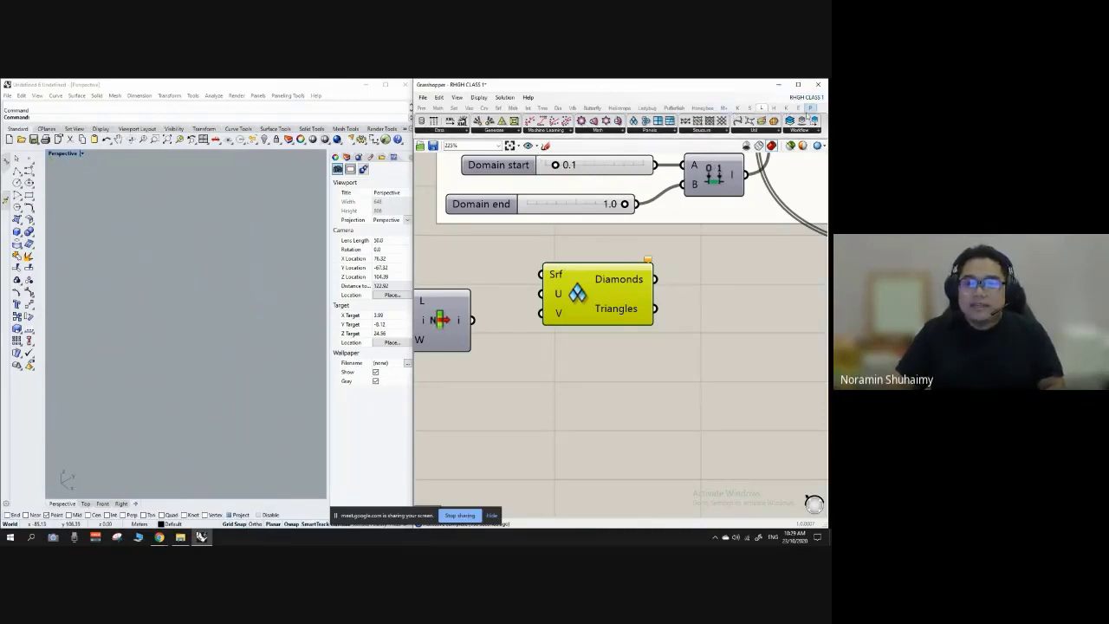
pyautogui.click(667, 131)
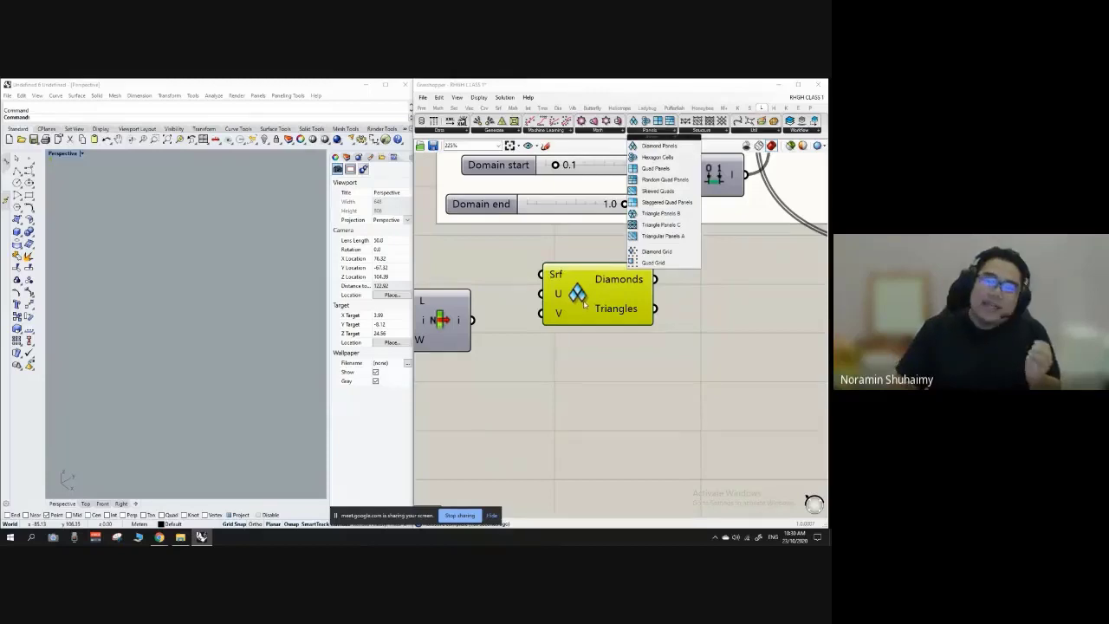
pyautogui.moveTo(584, 304)
pyautogui.mouseDown()
pyautogui.moveTo(590, 319)
pyautogui.moveTo(603, 315)
pyautogui.moveTo(594, 324)
pyautogui.mouseUp()
pyautogui.click(600, 264)
pyautogui.click(582, 289)
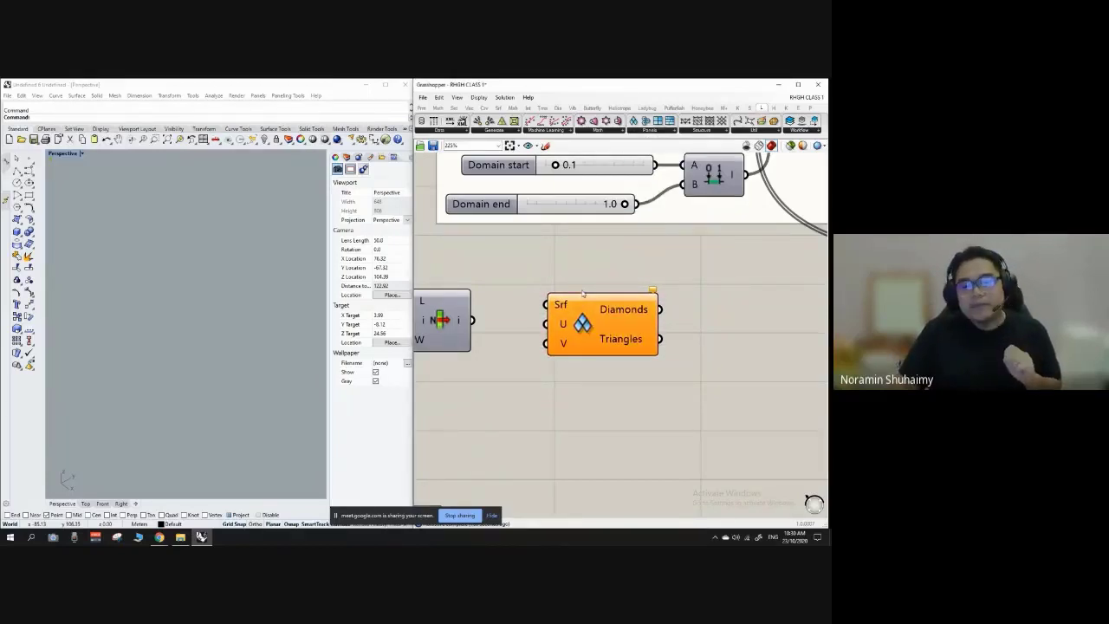
# Turn on the preview of the List Item component that feeds the panelling to show the picked face.
pyautogui.scroll(-1, 619, 275)
pyautogui.moveTo(453, 317); pyautogui.dragTo(527, 301, button='right')
pyautogui.scroll(1, 526, 300)
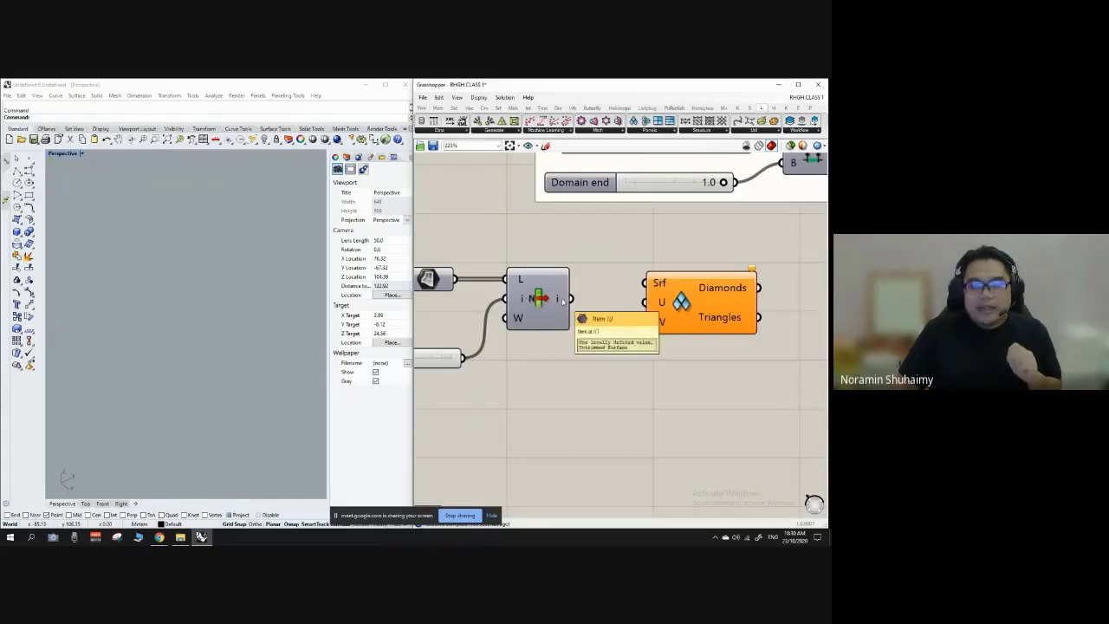
pyautogui.click(541, 298)
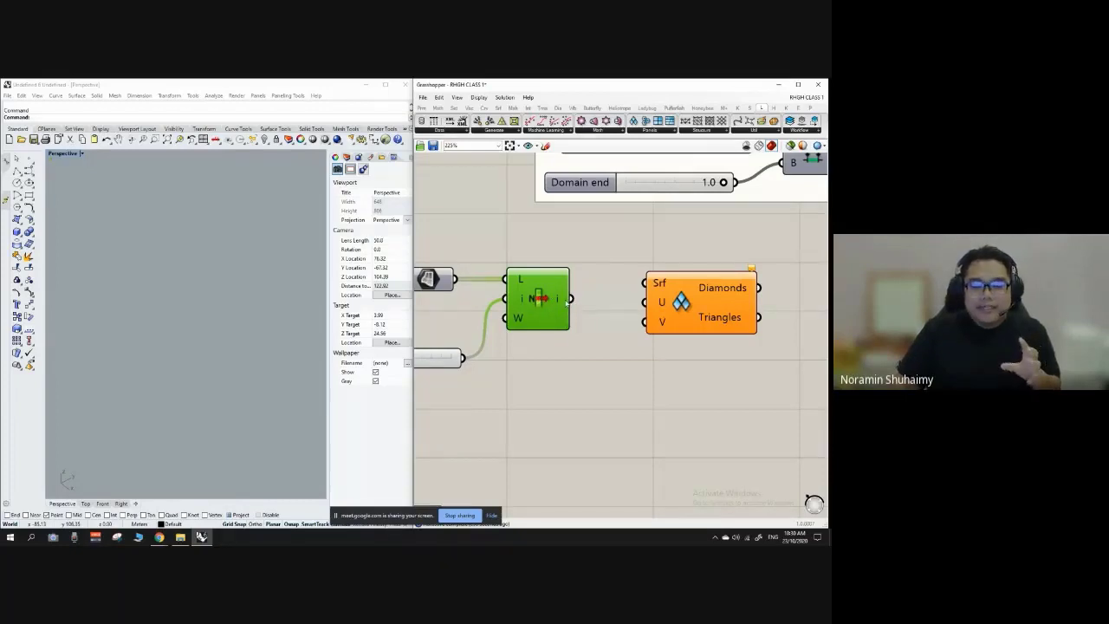
pyautogui.moveTo(568, 301)
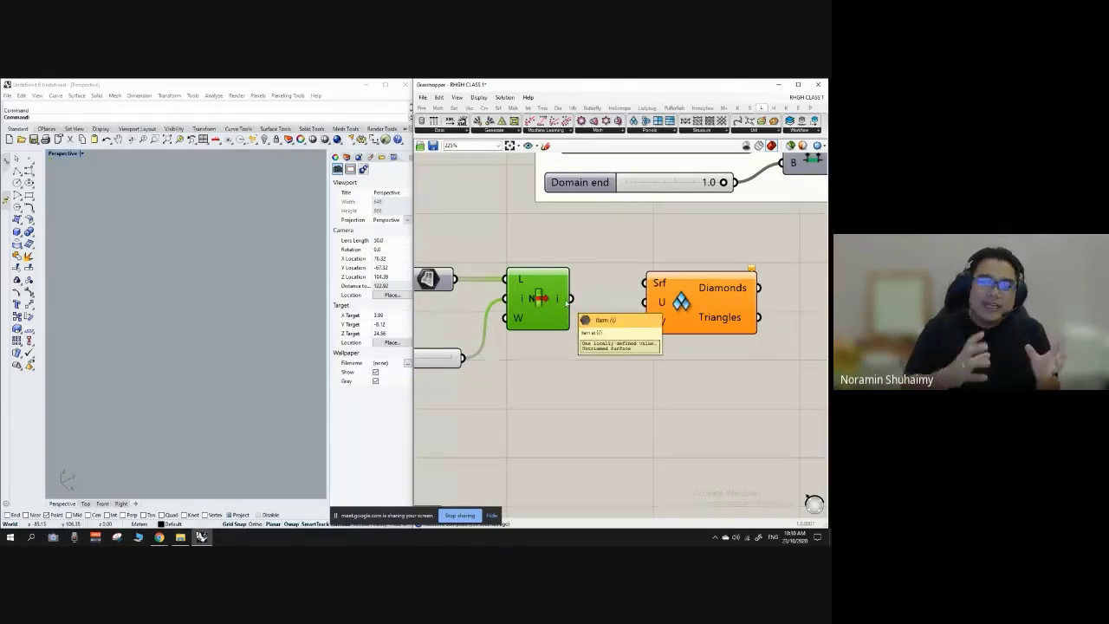
pyautogui.rightClick(568, 300)
pyautogui.click(574, 313)
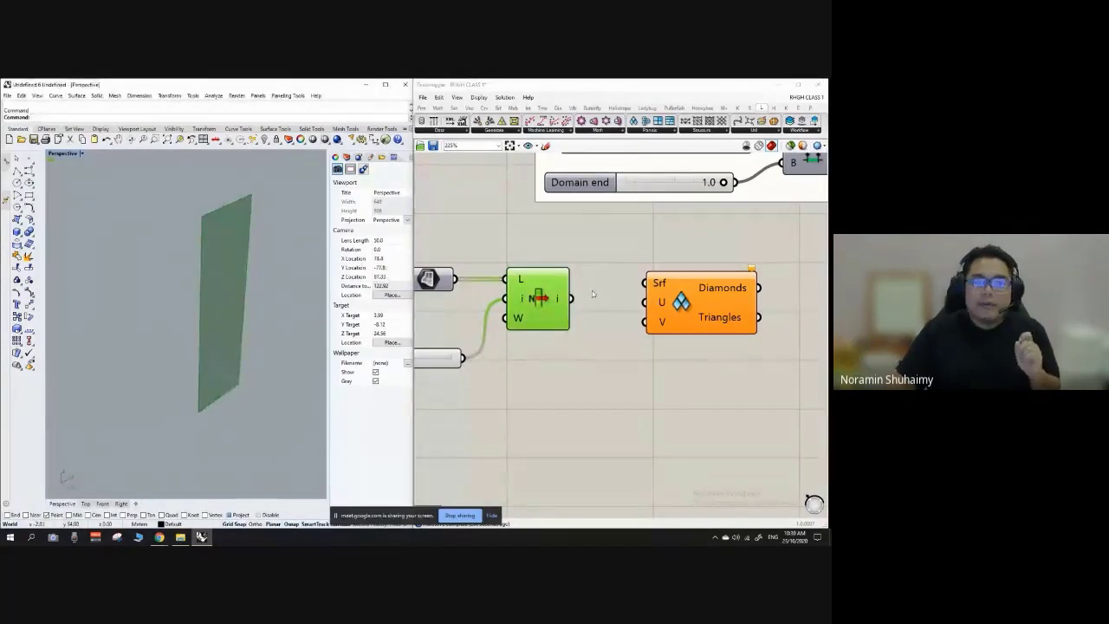
# Connect the List Item output to the Srf input of the Diamond Panels component.
pyautogui.moveTo(715, 294); pyautogui.dragTo(714, 305)
pyautogui.scroll(2, 715, 305)
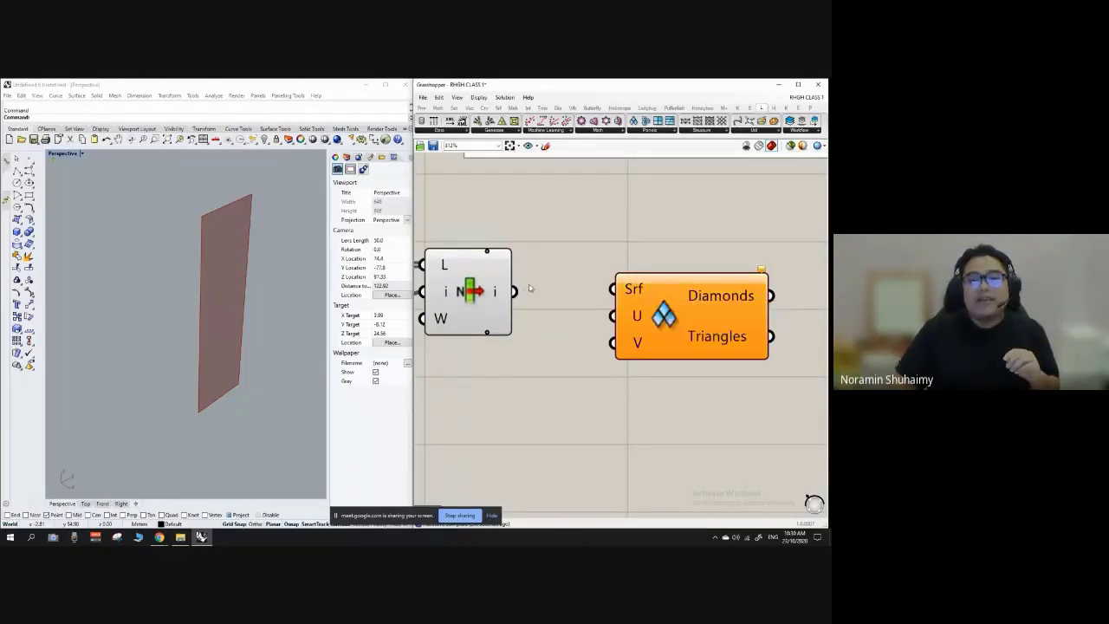
pyautogui.moveTo(514, 291); pyautogui.dragTo(670, 287)
pyautogui.click(636, 247)
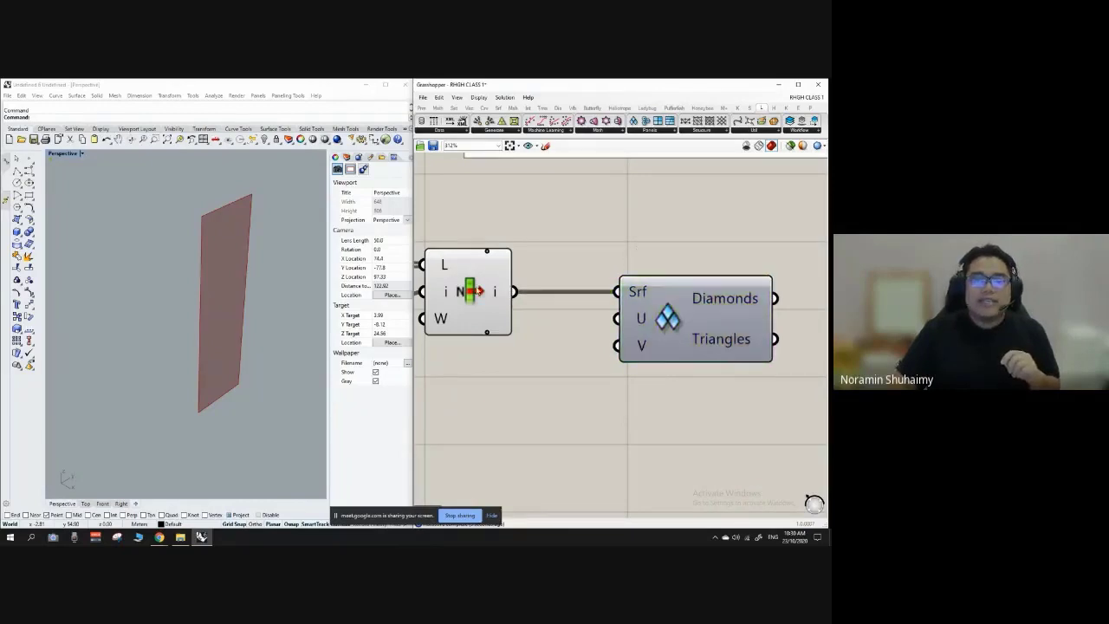
# Turn off the preview of the List Item component and turn on the preview of Diamond Panels.
pyautogui.rightClick(473, 287)
pyautogui.click(495, 303)
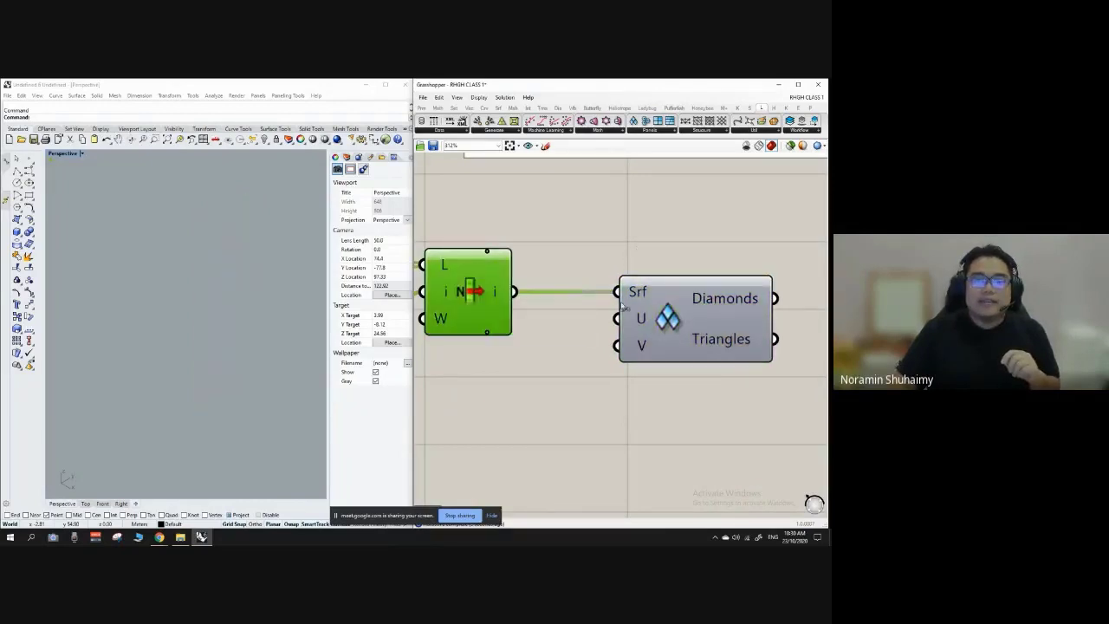
pyautogui.rightClick(673, 312)
pyautogui.click(699, 334)
pyautogui.click(659, 248)
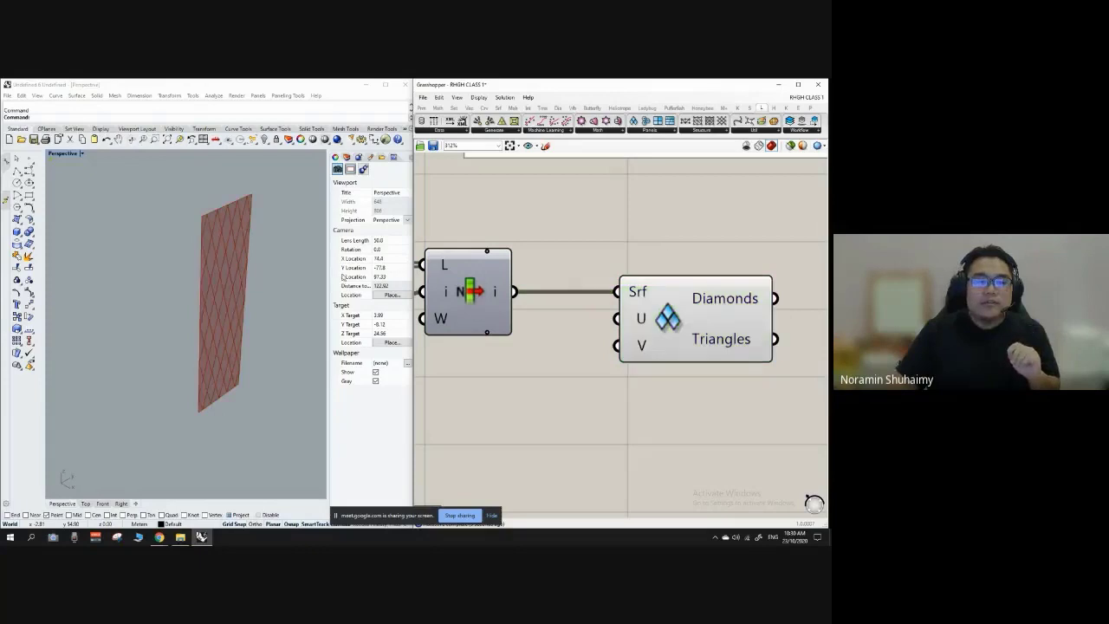
# Inspect the diamond panelling on the picked face from a different angle and tidy the position of Diamond Panels.
pyautogui.moveTo(320, 274); pyautogui.dragTo(289, 275, button='right')
pyautogui.moveTo(654, 284); pyautogui.dragTo(679, 296)
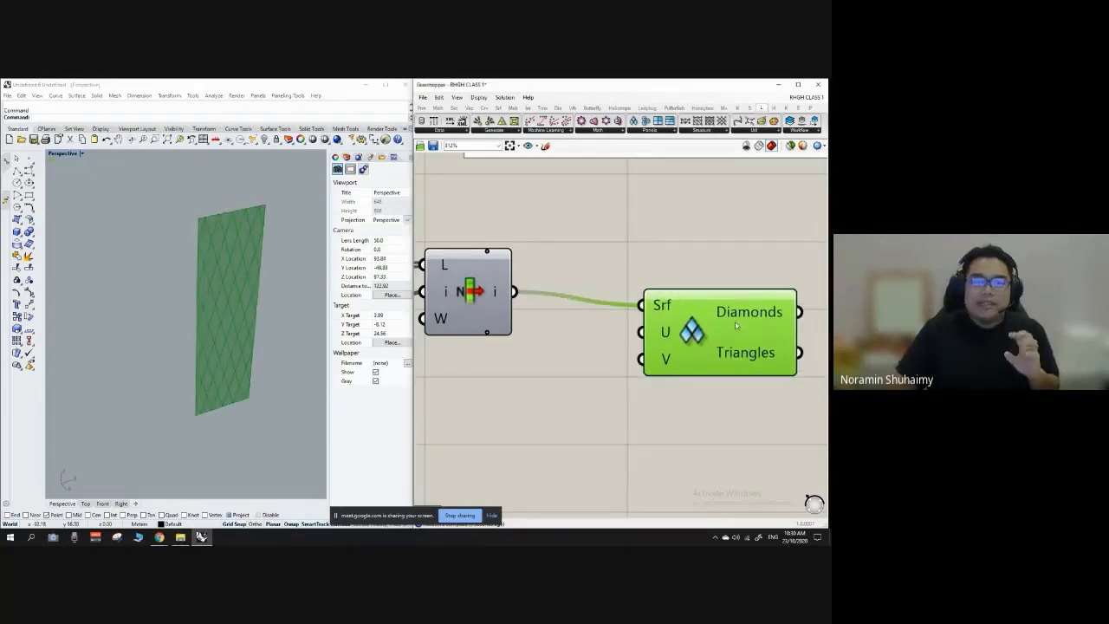
pyautogui.scroll(2, 680, 296)
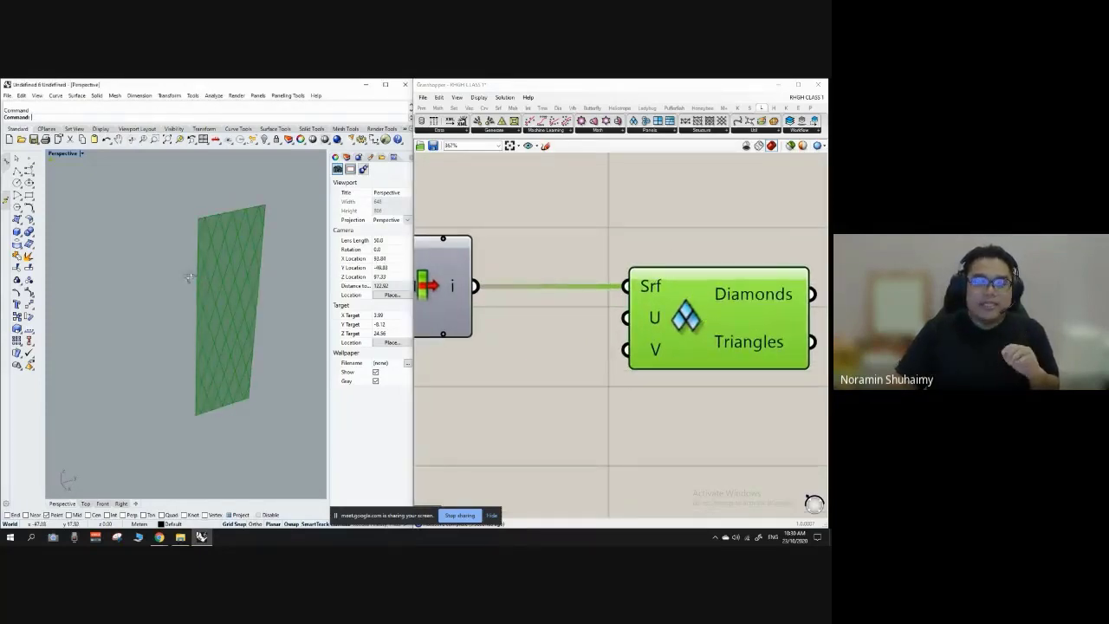
pyautogui.moveTo(230, 286); pyautogui.dragTo(240, 287, button='right')
pyautogui.scroll(-6, 667, 303)
pyautogui.scroll(1, 668, 304)
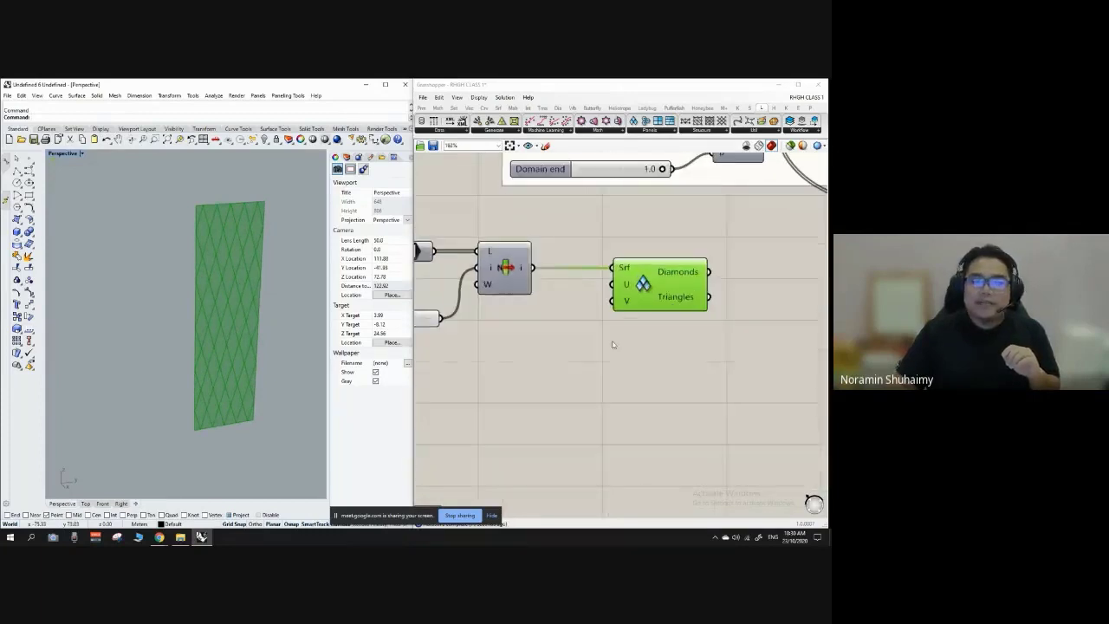
pyautogui.scroll(3, 647, 270)
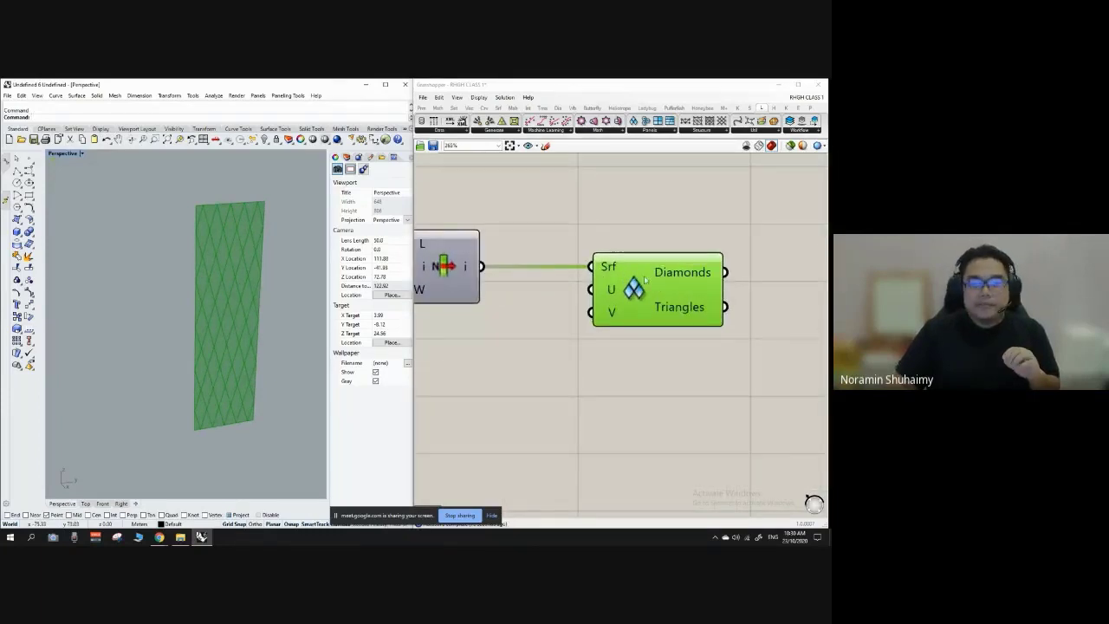
pyautogui.moveTo(644, 279); pyautogui.dragTo(634, 287)
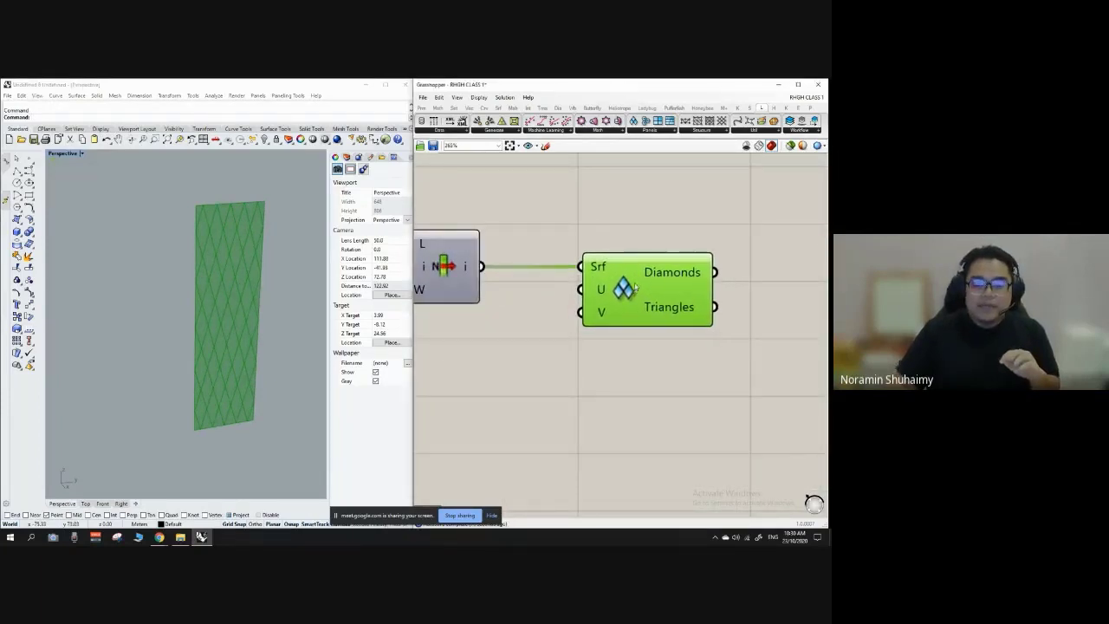
# Examine the U and V division inputs of the Diamond Panels component.
pyautogui.click(565, 318)
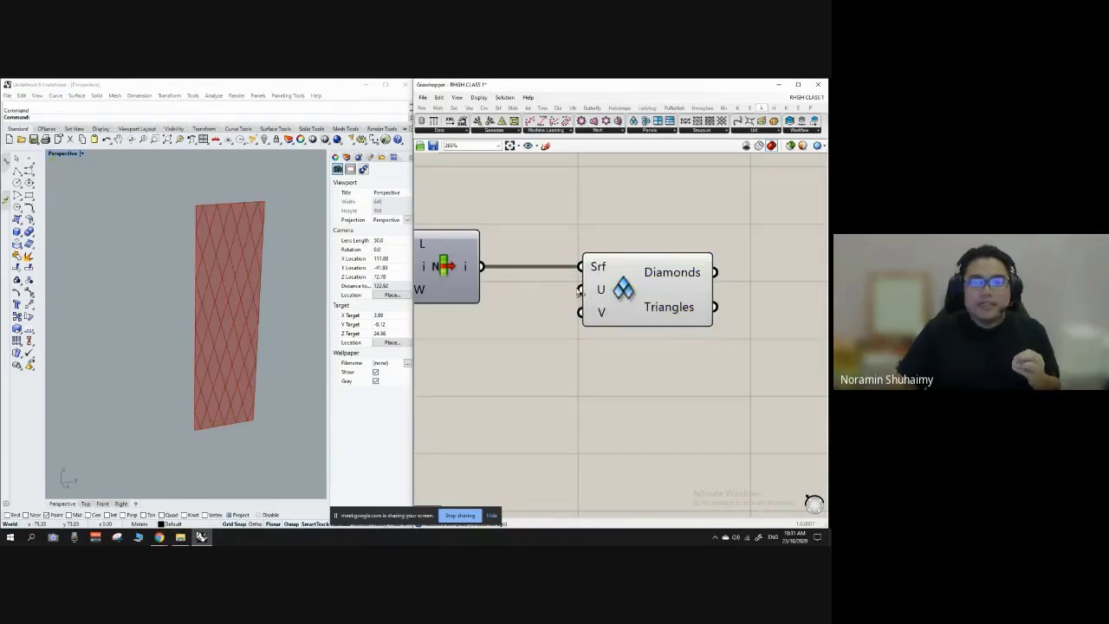
pyautogui.scroll(-2, 581, 299)
pyautogui.scroll(3, 585, 295)
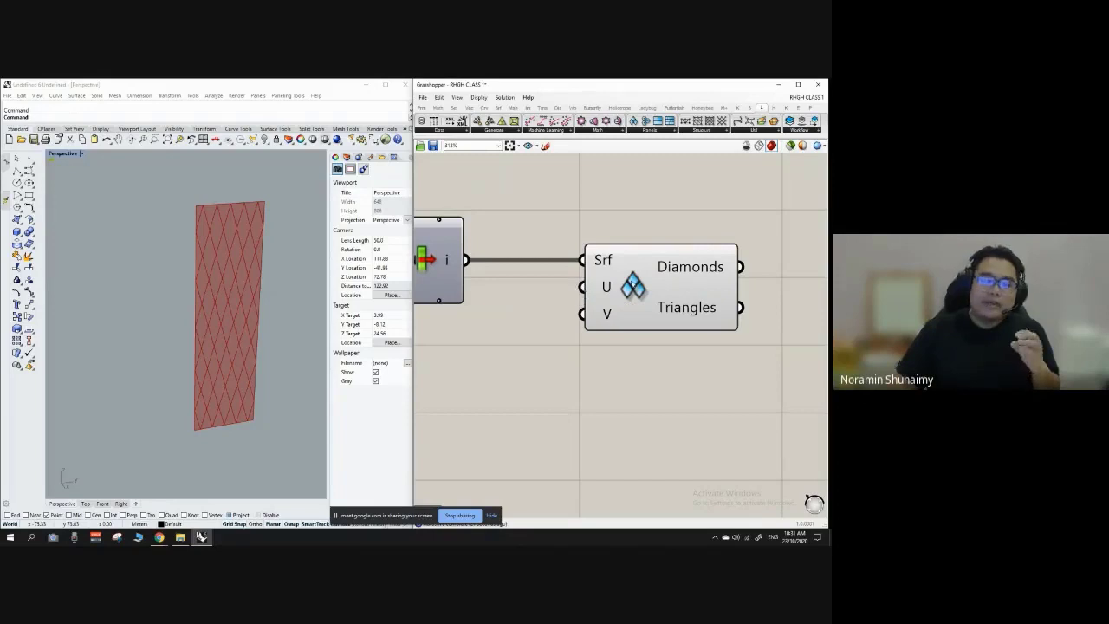
pyautogui.moveTo(633, 281); pyautogui.dragTo(609, 282)
pyautogui.scroll(-1, 587, 227)
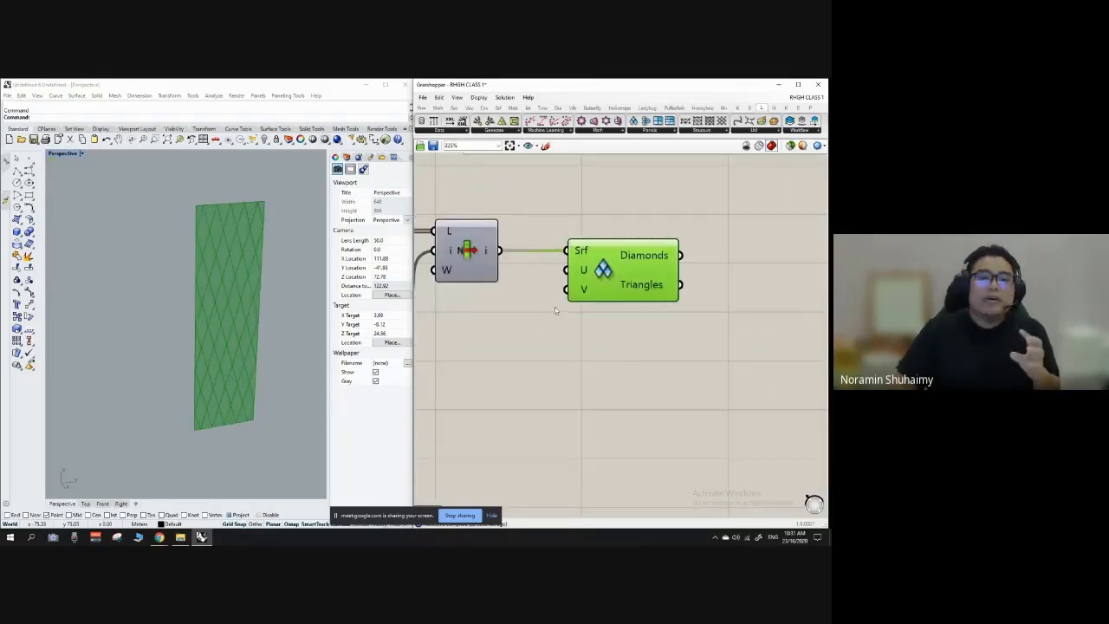
pyautogui.scroll(1, 594, 267)
pyautogui.moveTo(596, 272); pyautogui.dragTo(611, 273)
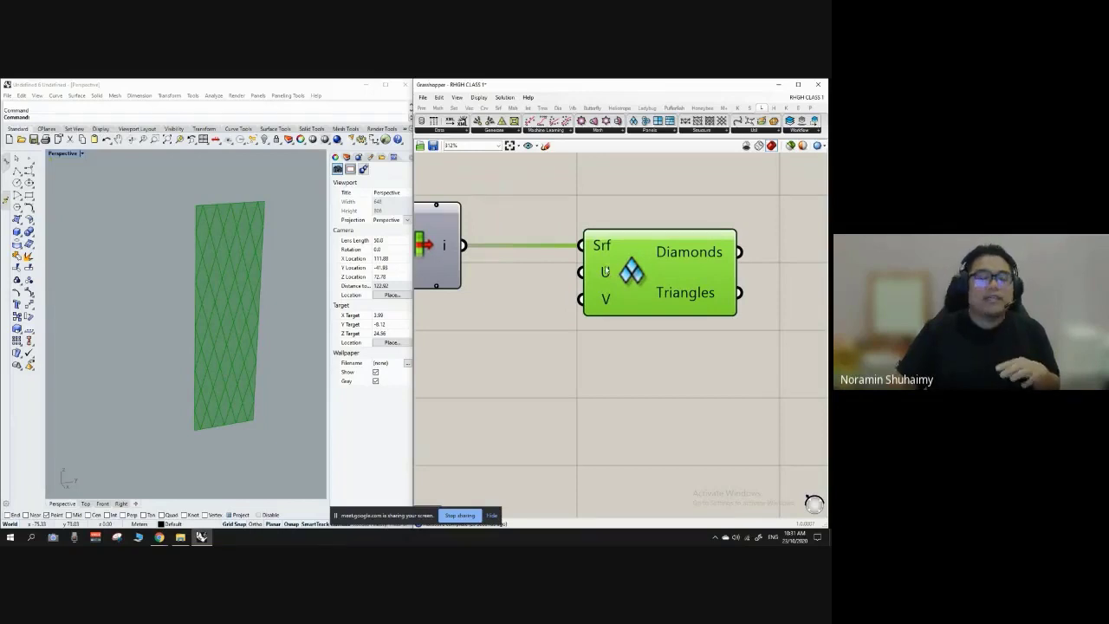
pyautogui.moveTo(605, 271)
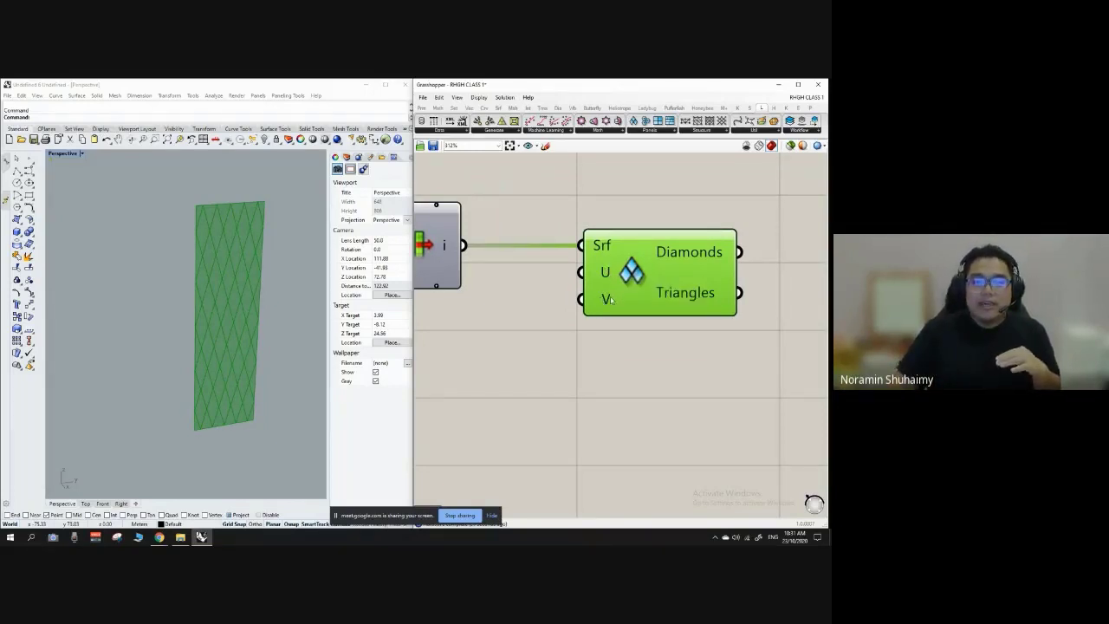
pyautogui.moveTo(611, 299)
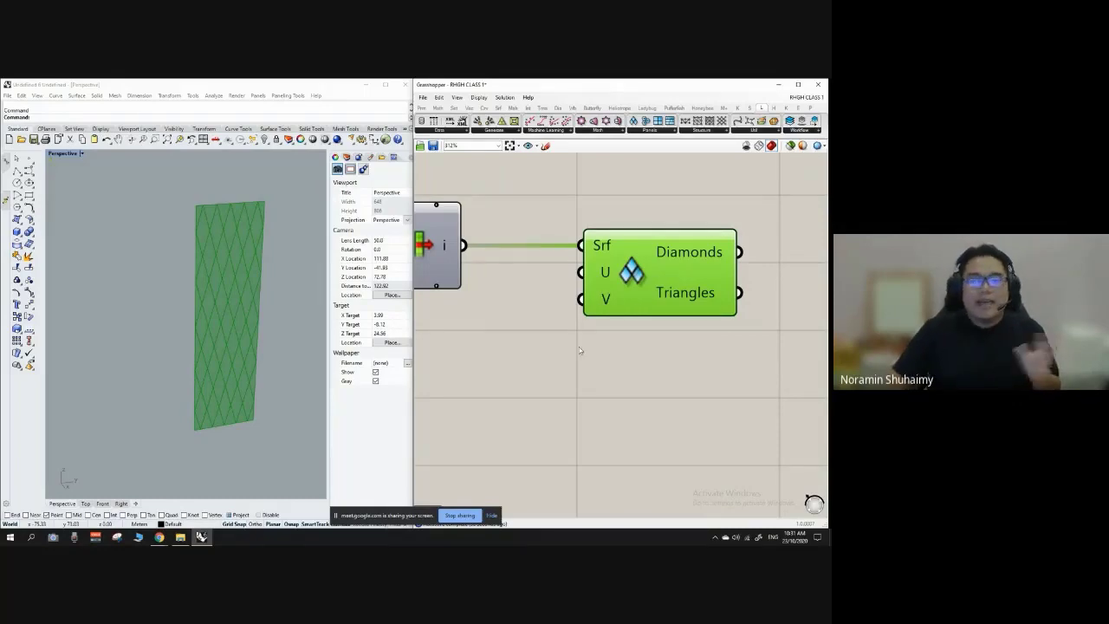
# Add a number slider with a value of 10 below the List Item component, beside the Diamond Panels inputs.
pyautogui.scroll(-8, 667, 286)
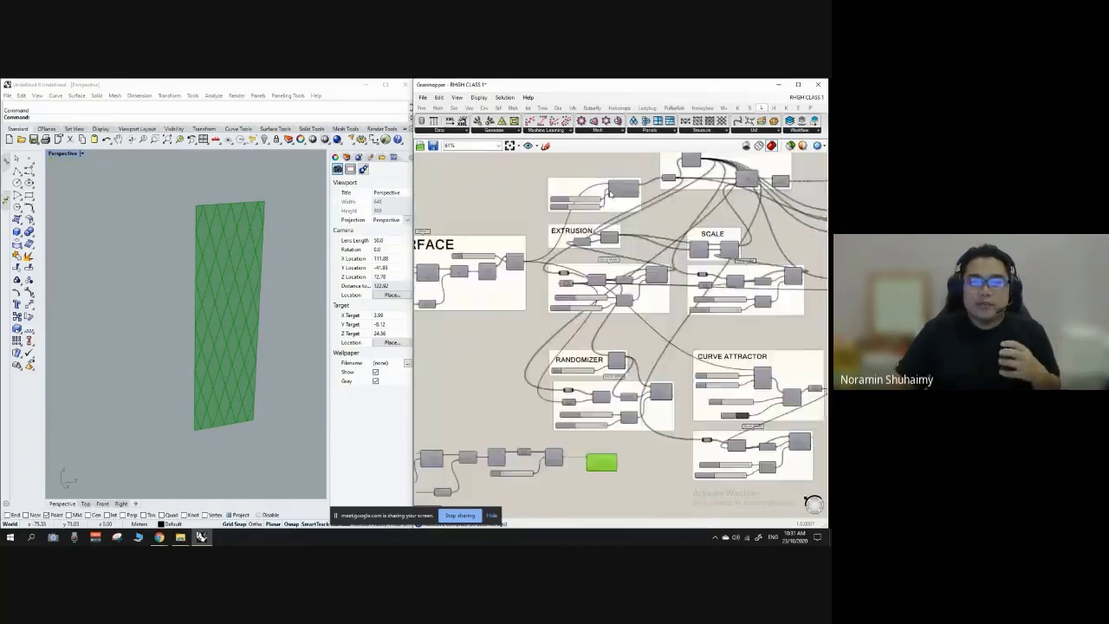
pyautogui.scroll(3, 578, 201)
pyautogui.scroll(-4, 578, 202)
pyautogui.scroll(7, 546, 407)
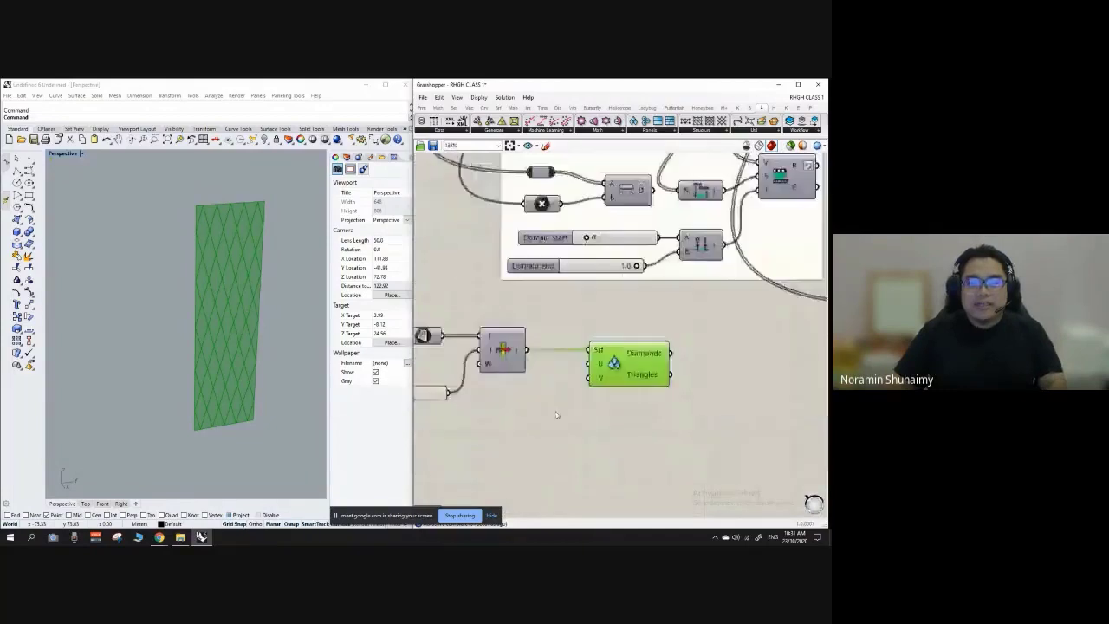
pyautogui.scroll(-2, 528, 405)
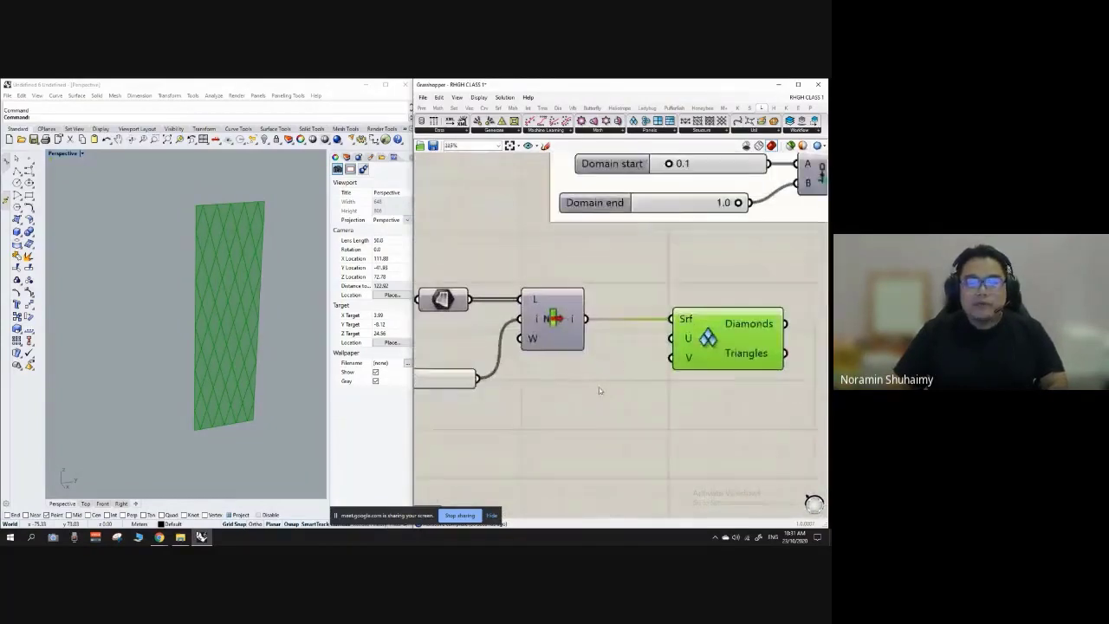
pyautogui.click(599, 387)
pyautogui.doubleClick(599, 387)
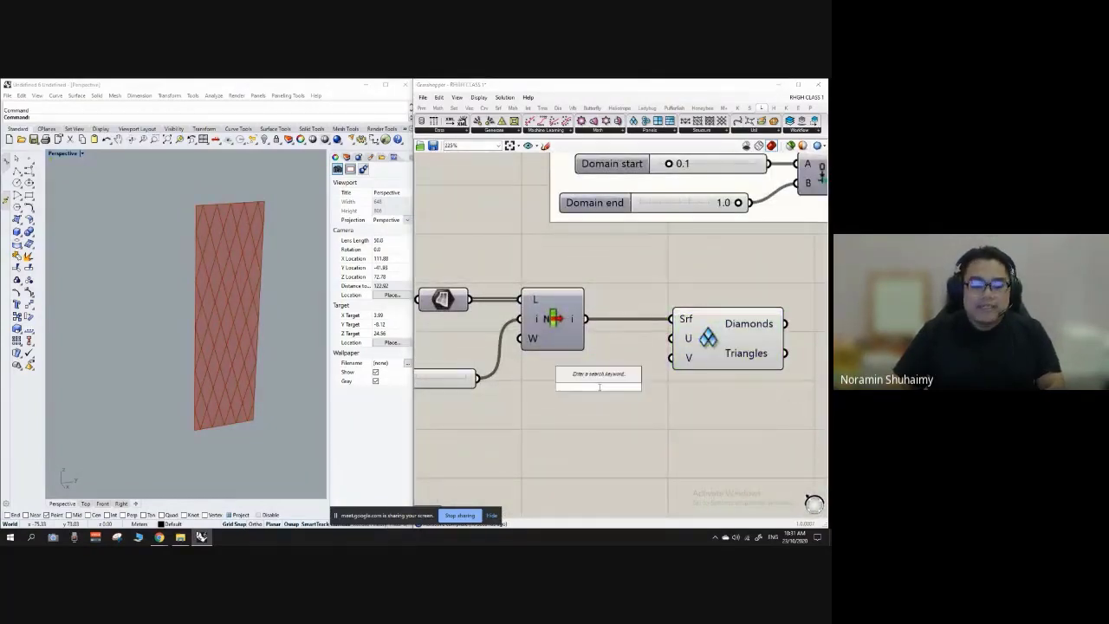
pyautogui.write('5')
pyautogui.press('Return')
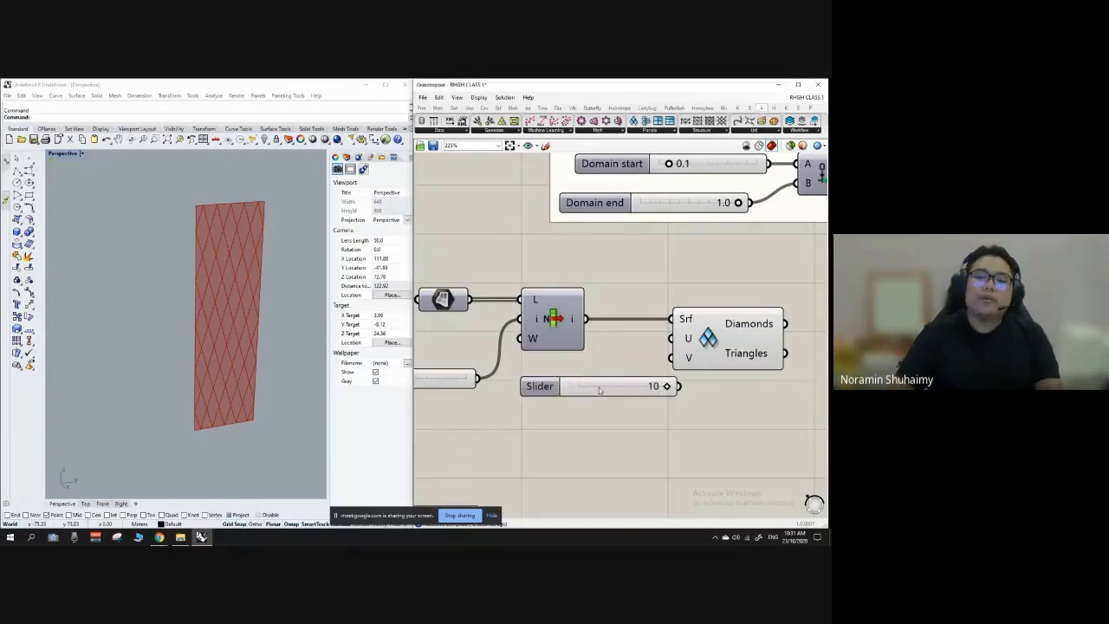
# Shift Diamond Panels away from the List Item component and add a second number slider with a value of 20.
pyautogui.click(606, 392)
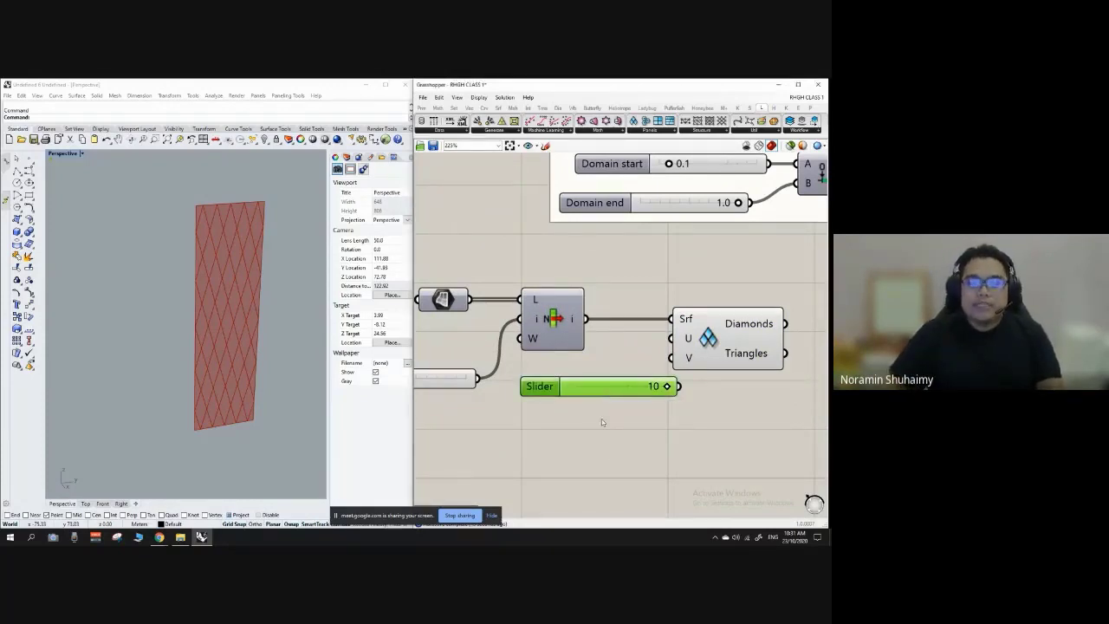
pyautogui.moveTo(722, 349); pyautogui.dragTo(751, 350)
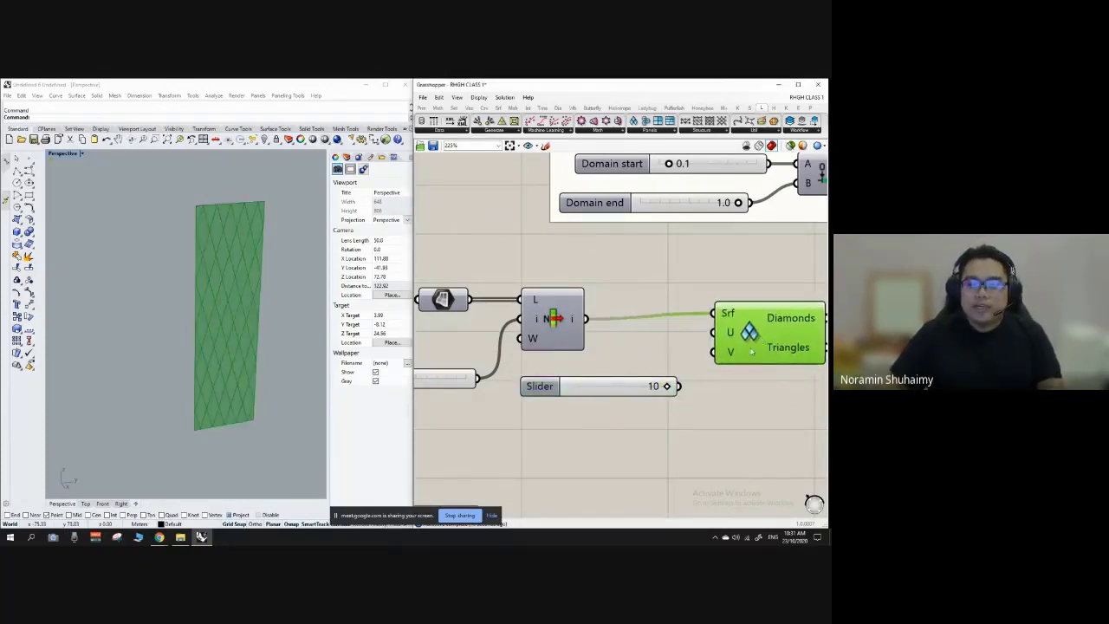
pyautogui.click(651, 433)
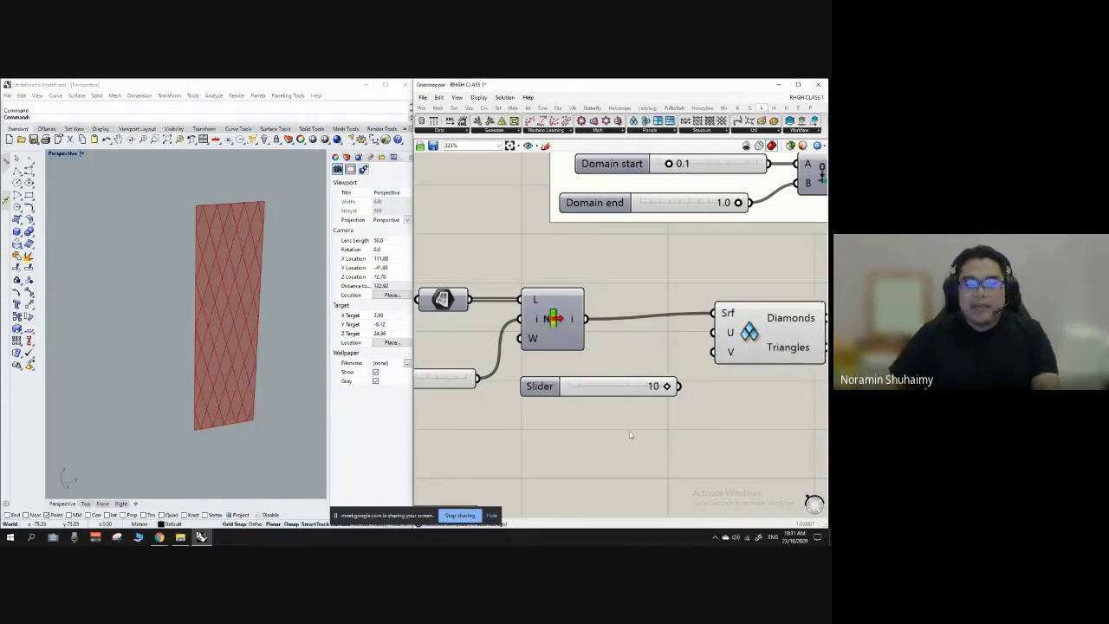
pyautogui.doubleClick(630, 435)
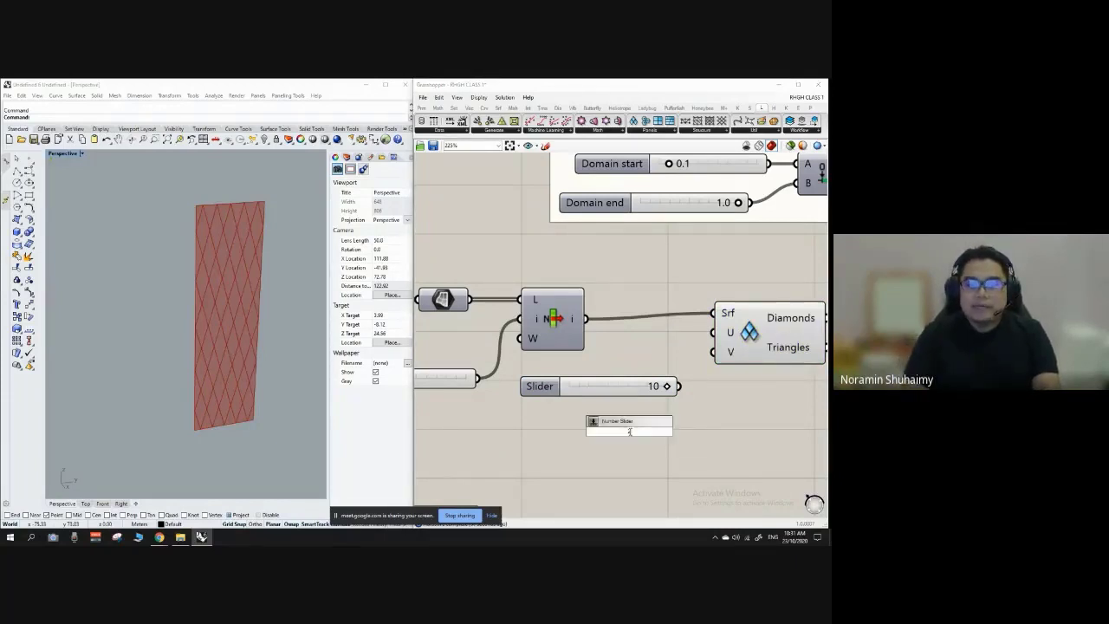
pyautogui.write('20')
pyautogui.press('Return')
# Place the 20 slider above the 10 slider and connect it to the U input of Diamond Panels.
pyautogui.scroll(-6, 592, 279)
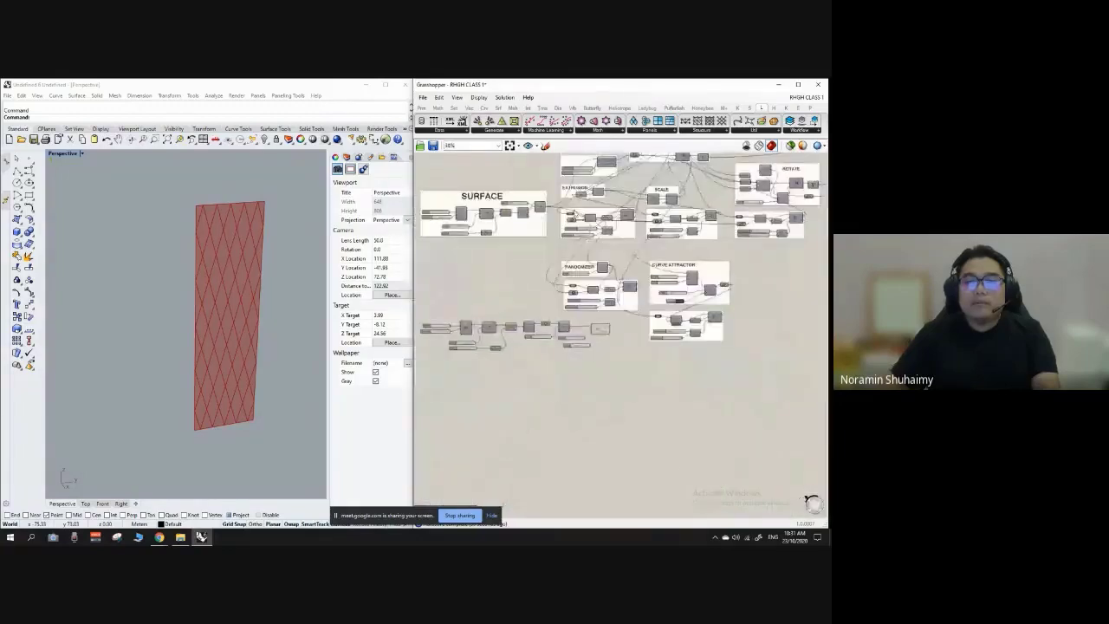
pyautogui.scroll(7, 593, 278)
pyautogui.scroll(-4, 573, 310)
pyautogui.moveTo(578, 329); pyautogui.dragTo(588, 391)
pyautogui.scroll(3, 601, 347)
pyautogui.moveTo(601, 348); pyautogui.dragTo(570, 282)
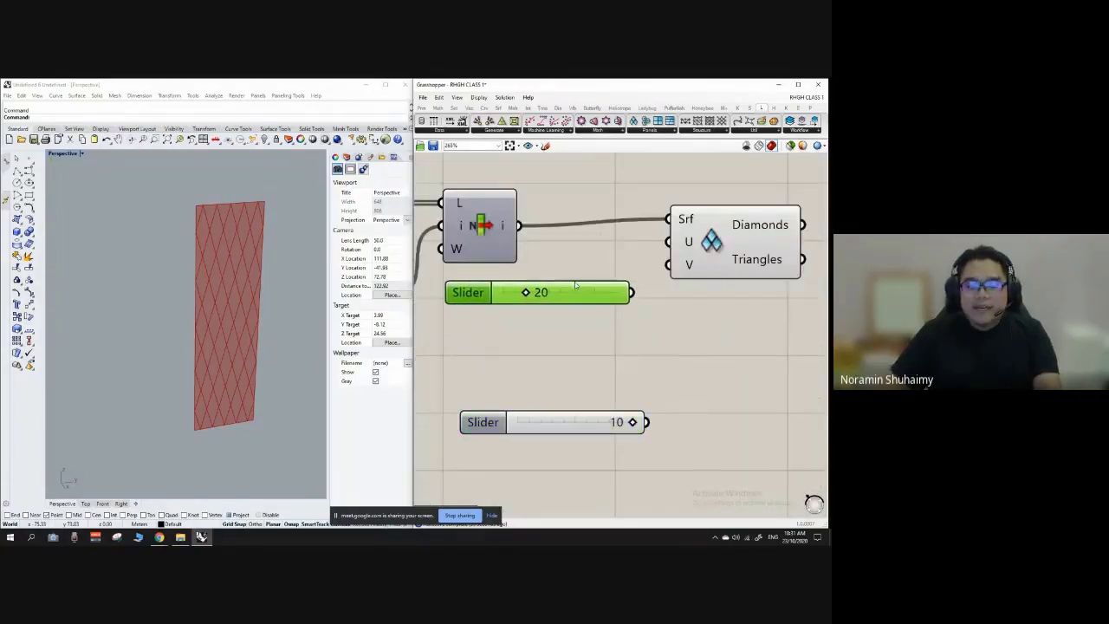
pyautogui.click(580, 268)
pyautogui.moveTo(706, 241); pyautogui.dragTo(705, 248)
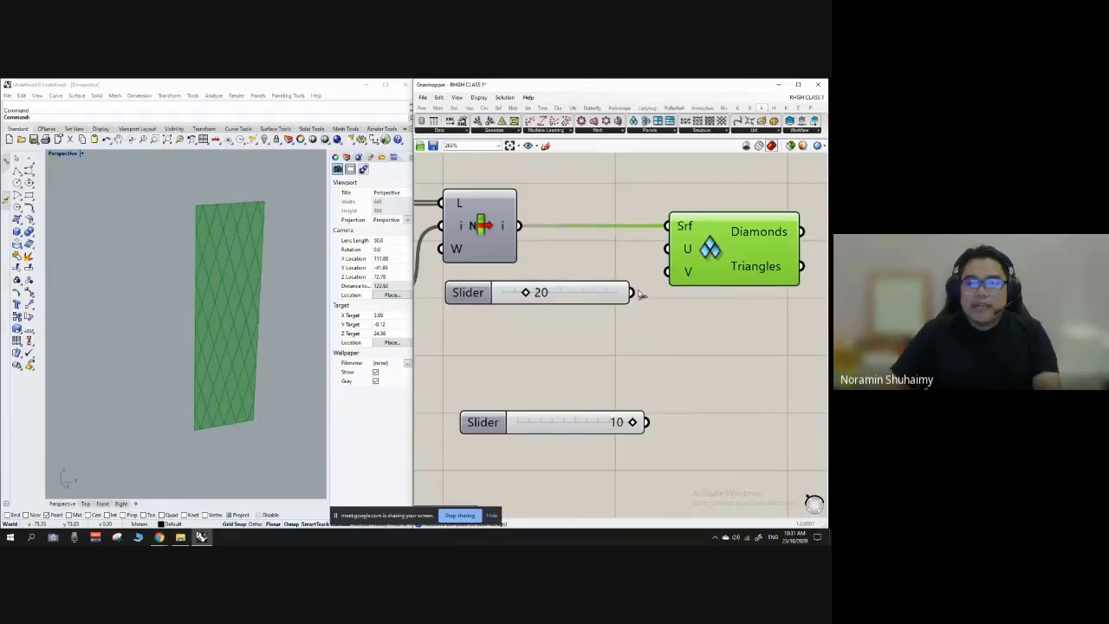
pyautogui.moveTo(635, 292); pyautogui.dragTo(666, 248)
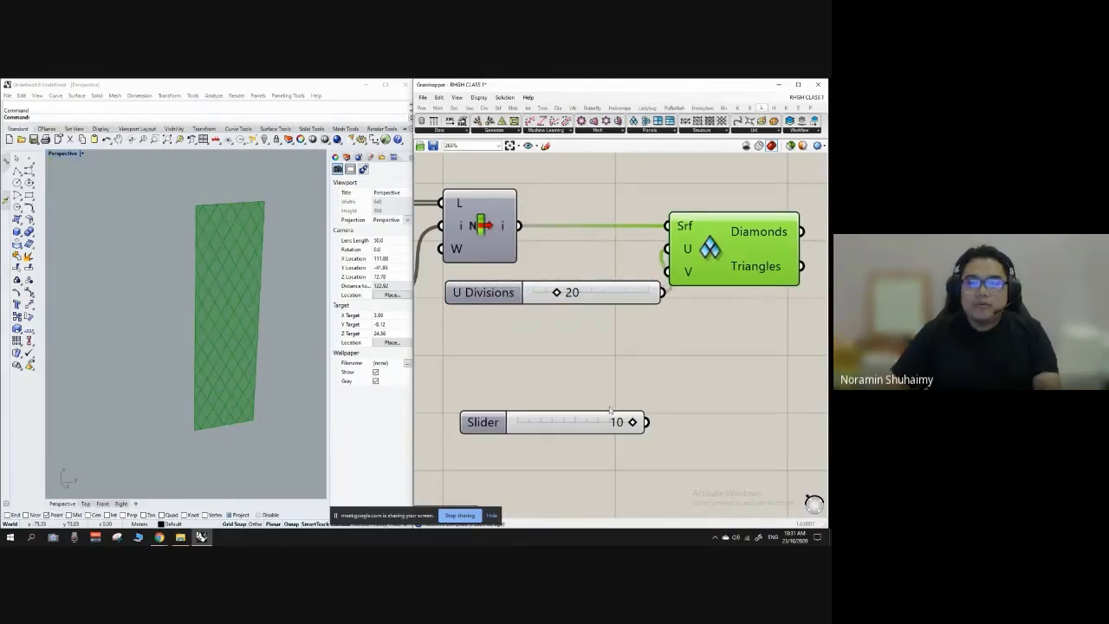
# Connect the 10 slider to the V input of Diamond Panels and align it beneath the U Divisions slider.
pyautogui.moveTo(610, 414); pyautogui.dragTo(603, 318)
pyautogui.moveTo(699, 251); pyautogui.dragTo(729, 251)
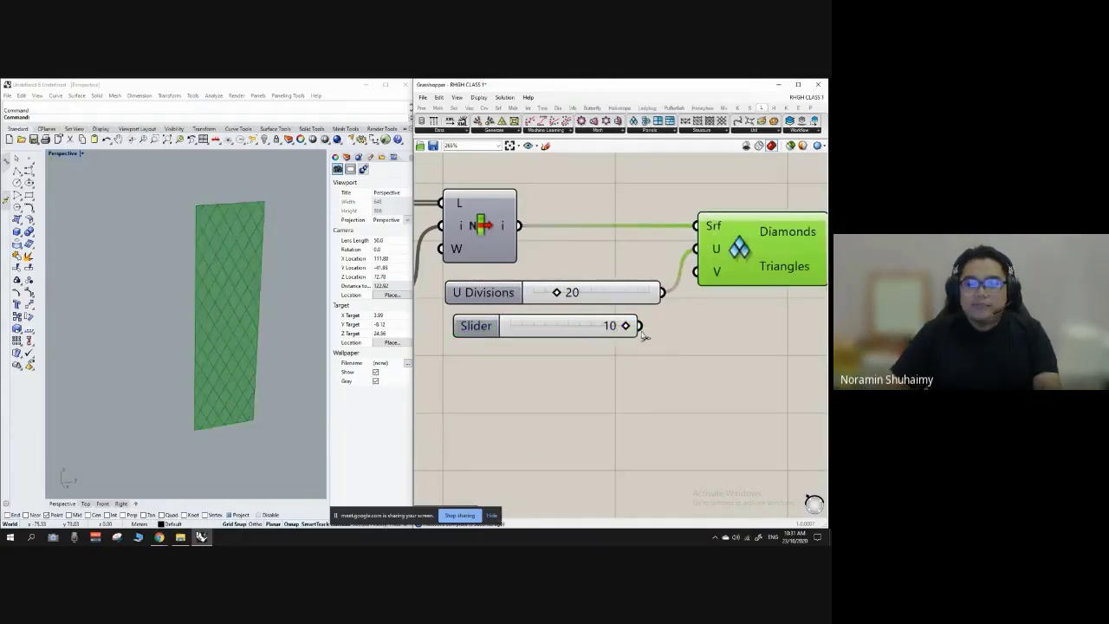
pyautogui.moveTo(640, 325); pyautogui.dragTo(694, 296)
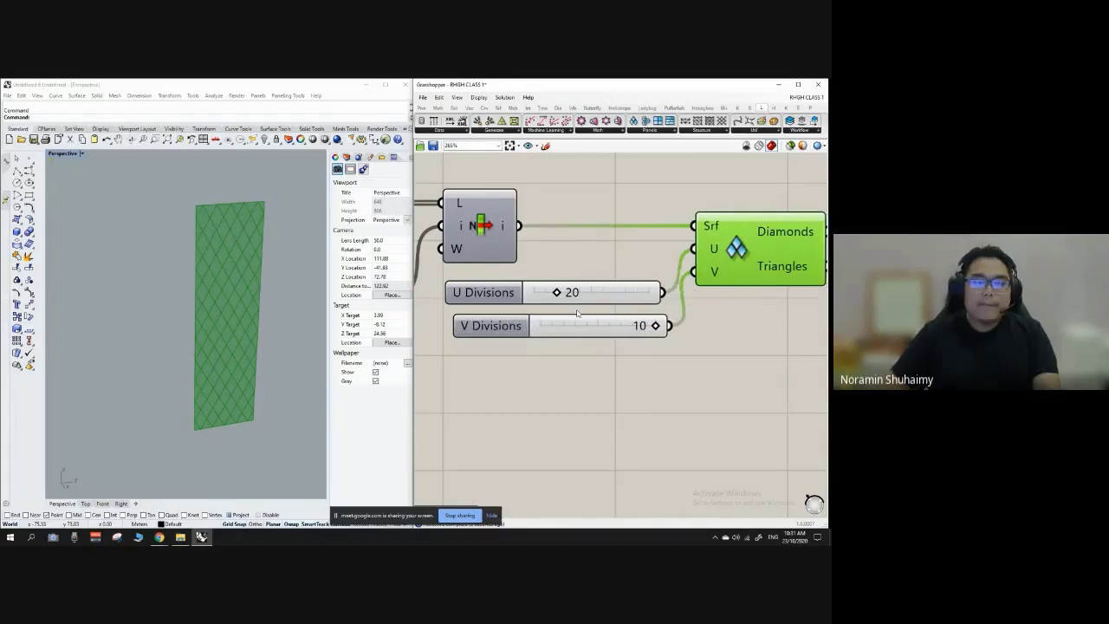
pyautogui.scroll(-3, 536, 299)
pyautogui.click(644, 321)
pyautogui.scroll(5, 560, 317)
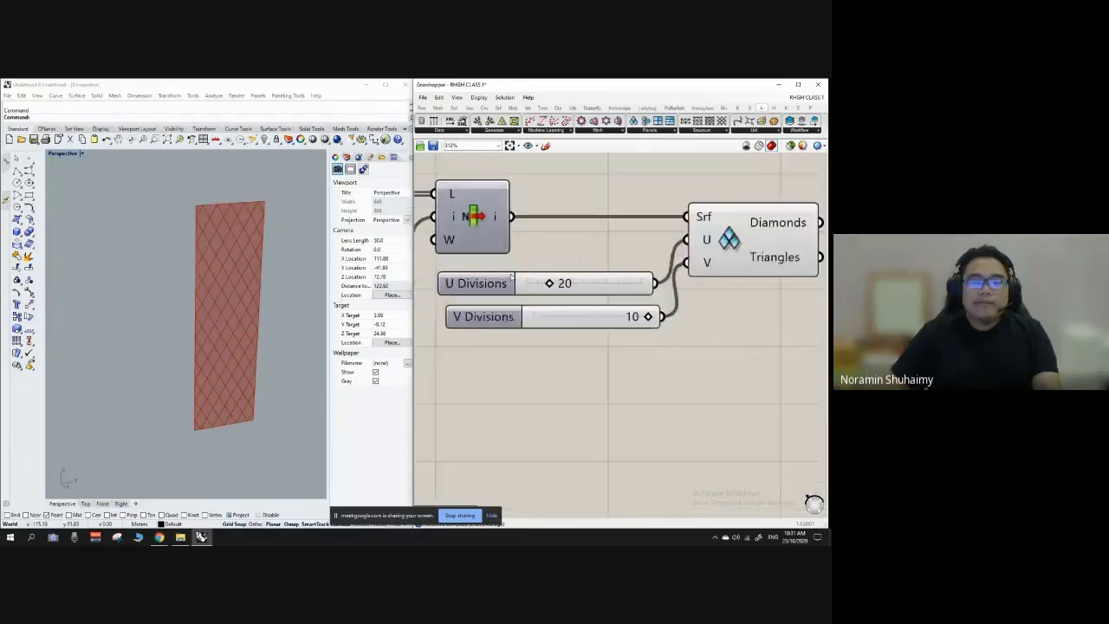
pyautogui.scroll(-2, 562, 274)
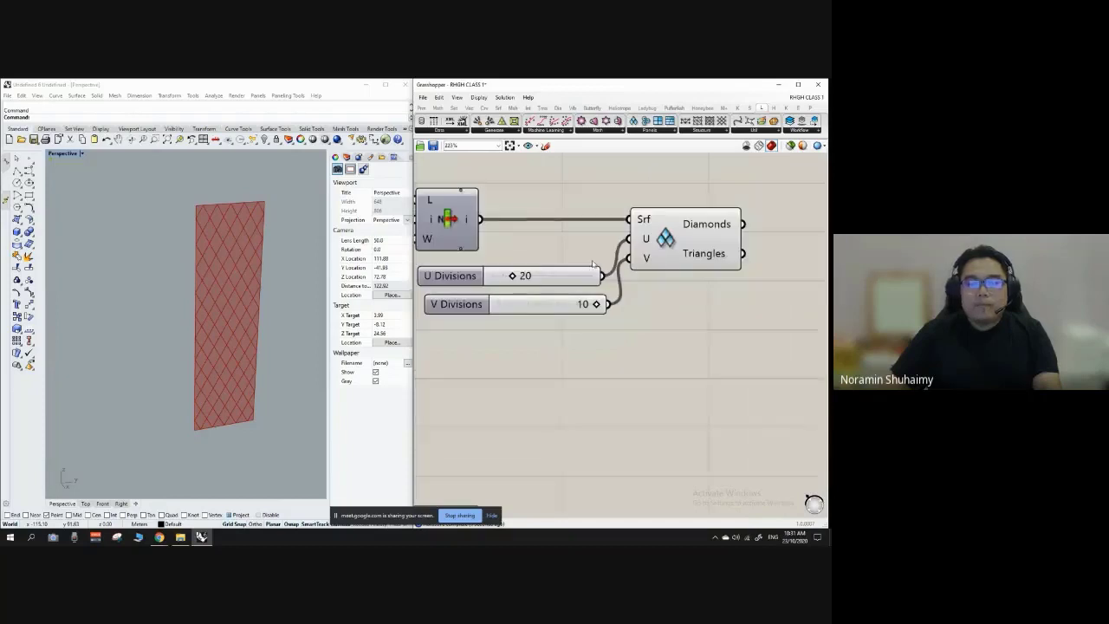
pyautogui.moveTo(520, 306); pyautogui.dragTo(513, 305)
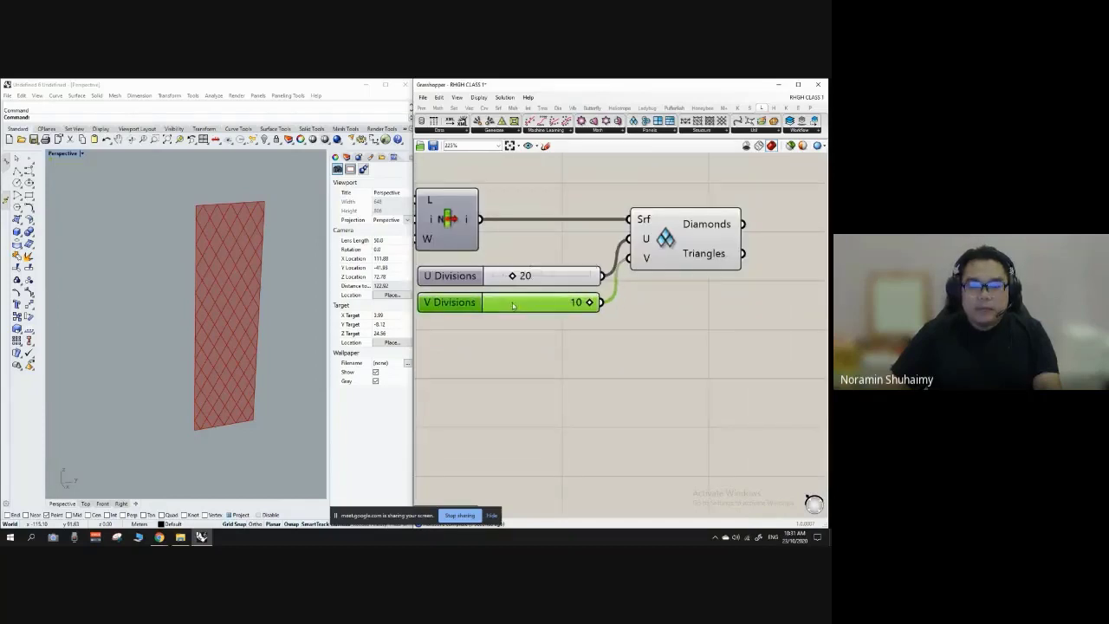
# Try the U Divisions slider at 34, and set it back to 20.
pyautogui.scroll(2, 515, 275)
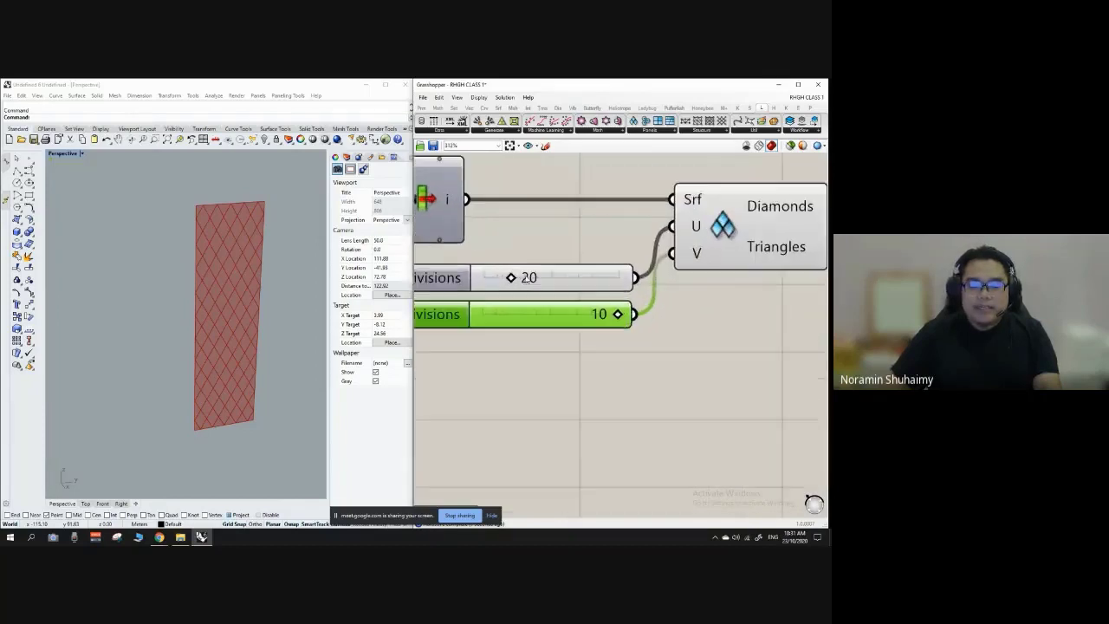
pyautogui.scroll(-2, 555, 296)
pyautogui.moveTo(522, 280); pyautogui.dragTo(546, 282)
pyautogui.doubleClick(549, 282)
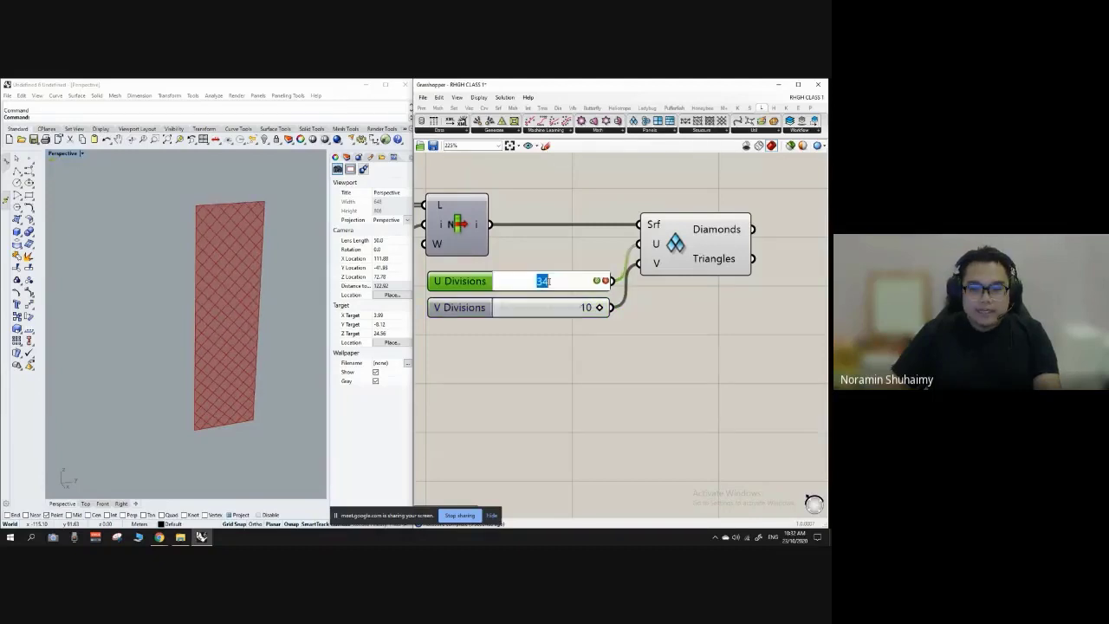
pyautogui.write('20')
pyautogui.press('Return')
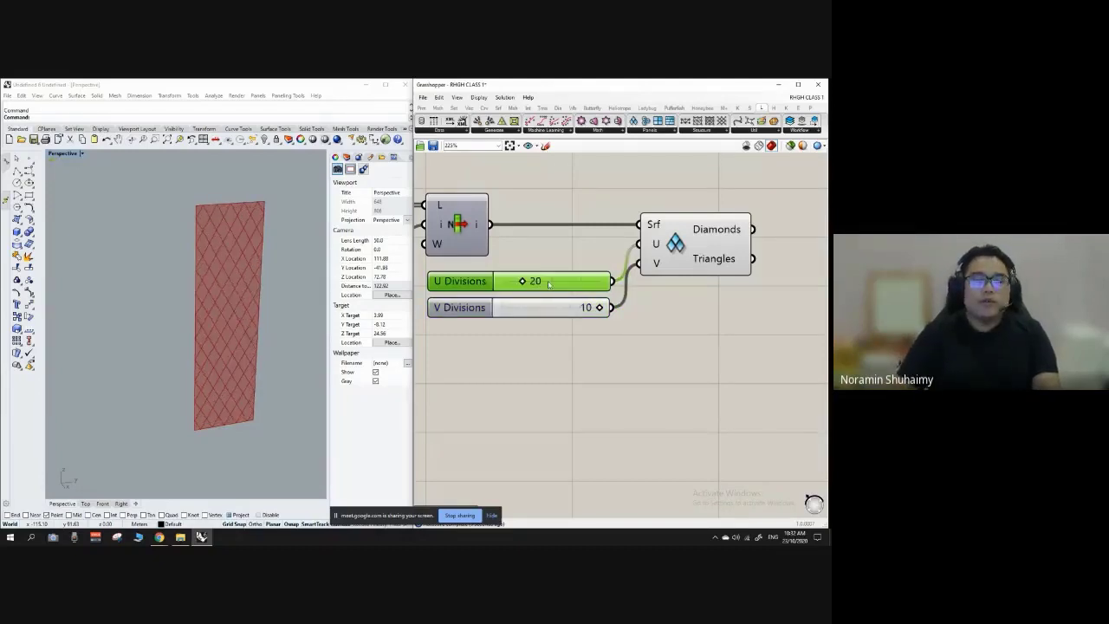
pyautogui.click(596, 334)
# Move Diamond Panels with its U and V Divisions sliders down, clear of the surface-building components.
pyautogui.scroll(-3, 559, 299)
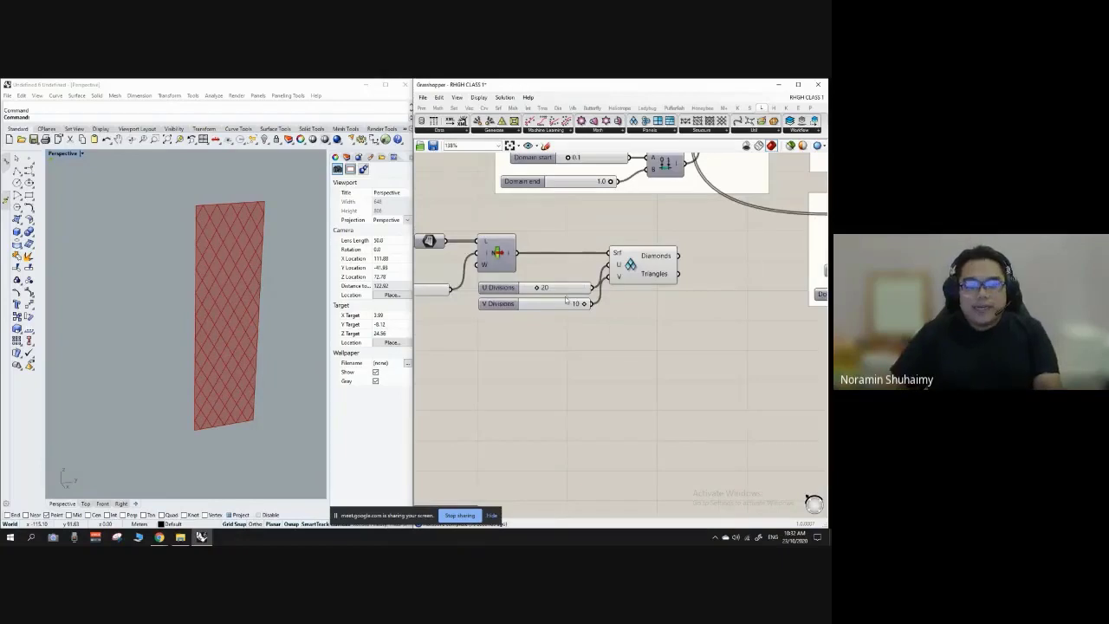
pyautogui.scroll(-5, 598, 325)
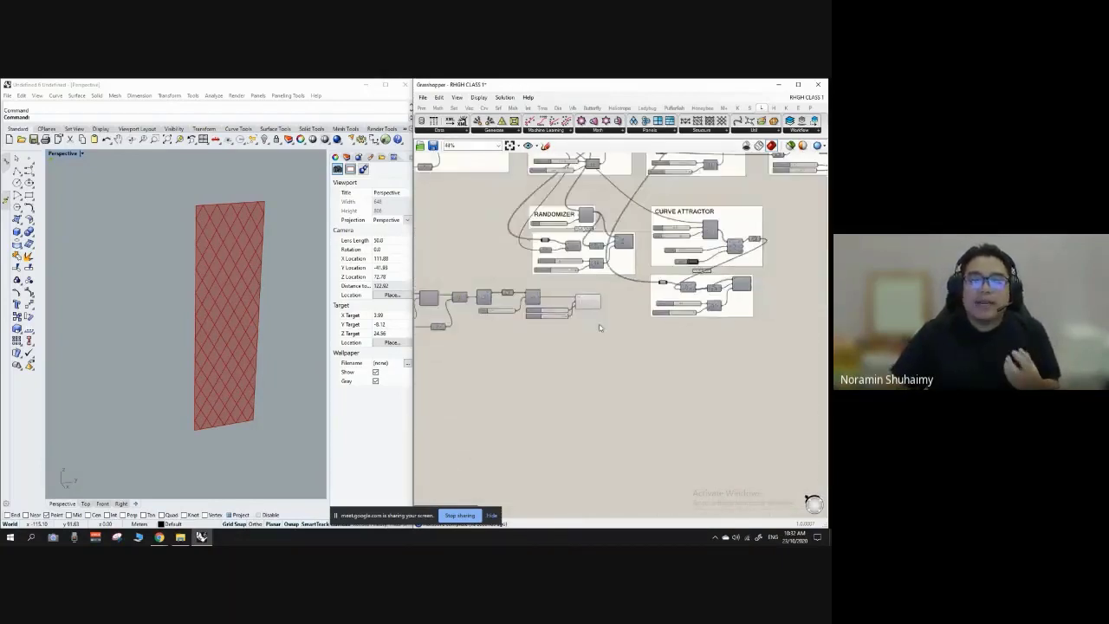
pyautogui.scroll(5, 599, 328)
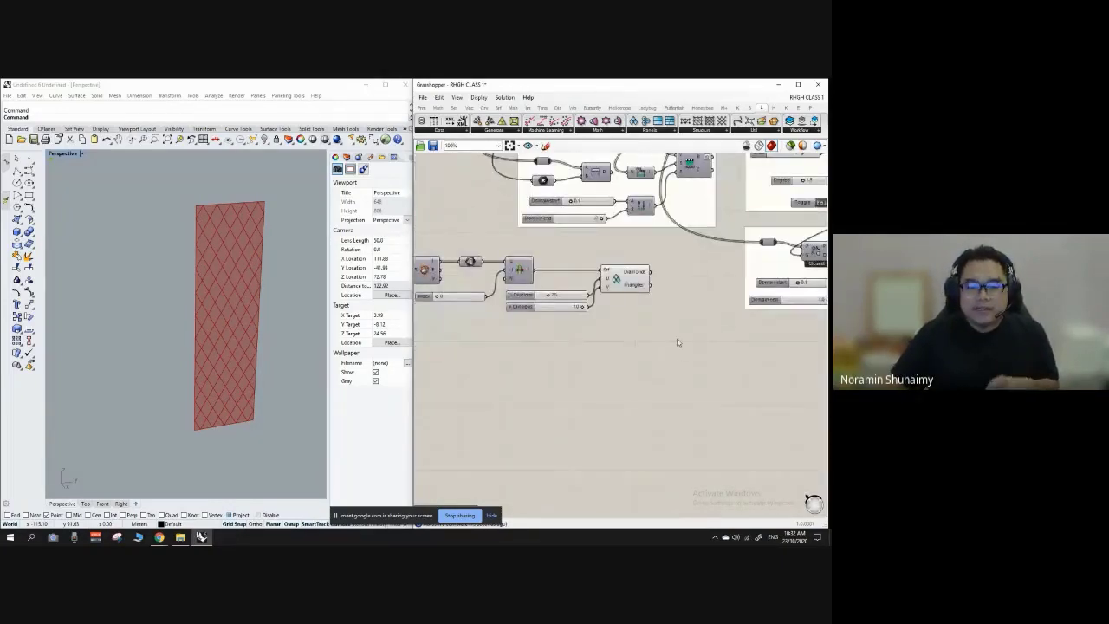
pyautogui.moveTo(670, 340); pyautogui.dragTo(564, 257)
pyautogui.moveTo(623, 279); pyautogui.dragTo(647, 370)
pyautogui.scroll(-3, 663, 305)
pyautogui.scroll(2, 726, 338)
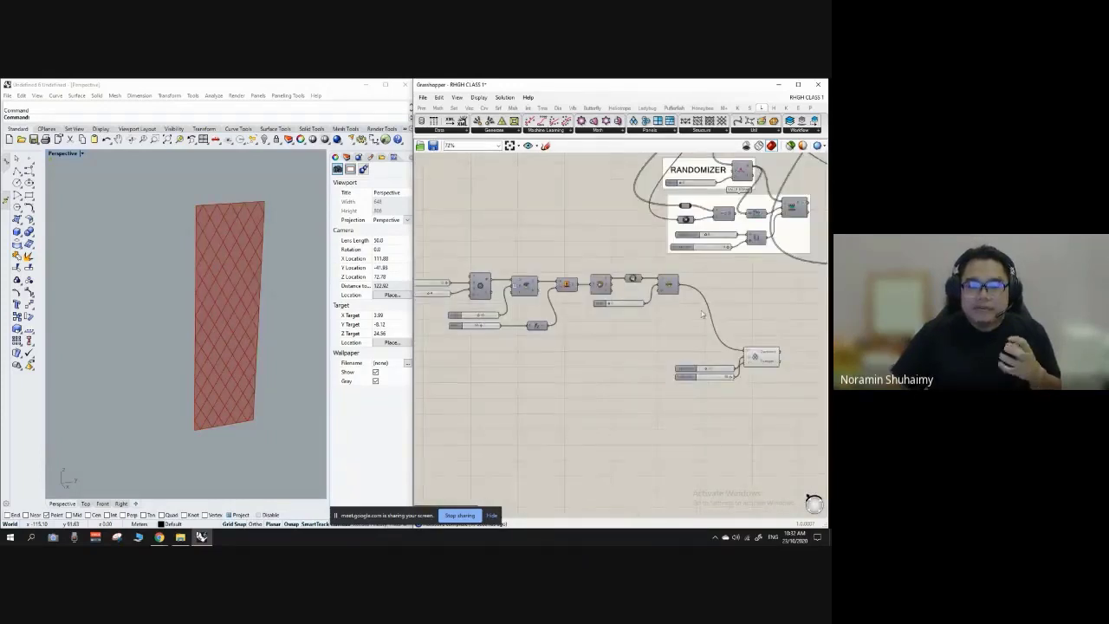
# Group all components and sliders from the polygon through the List Item component.
pyautogui.scroll(-2, 702, 314)
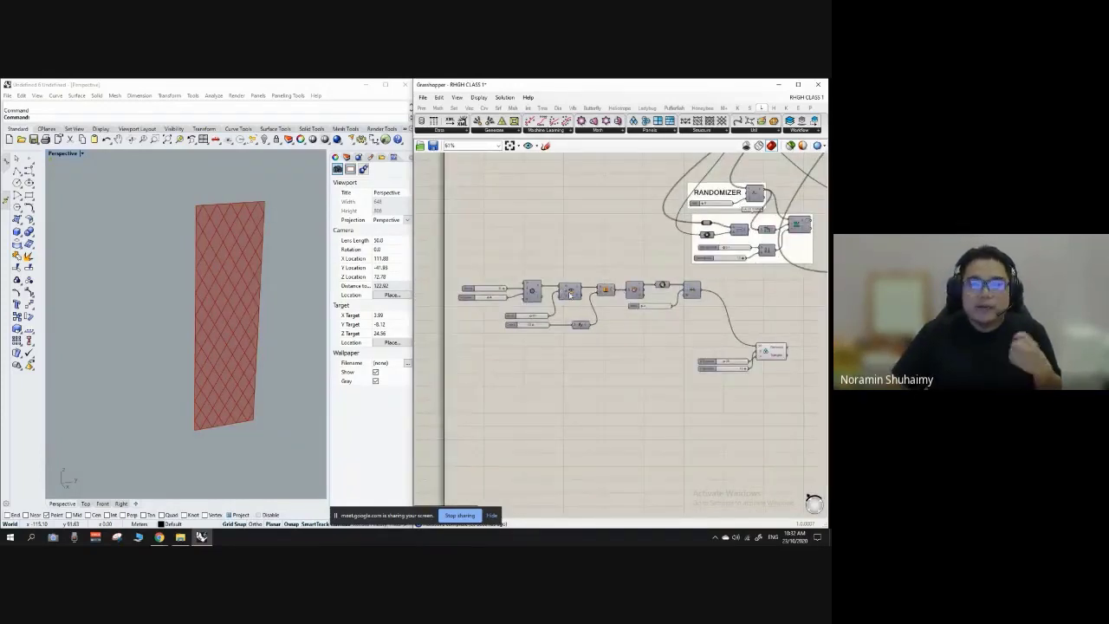
pyautogui.scroll(2, 555, 292)
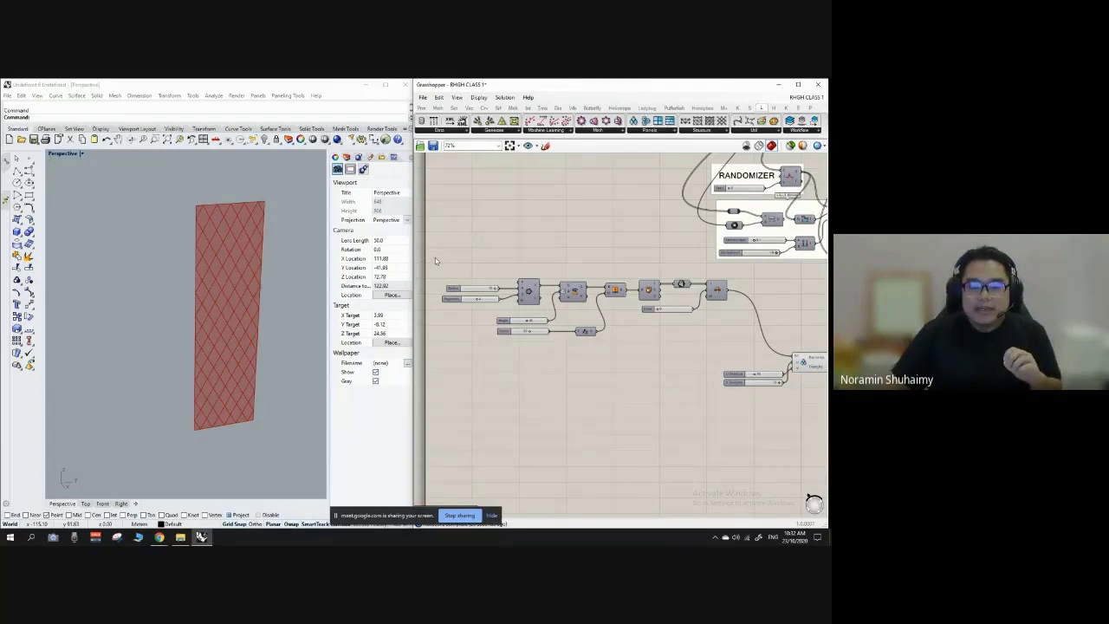
pyautogui.moveTo(435, 257); pyautogui.dragTo(742, 352)
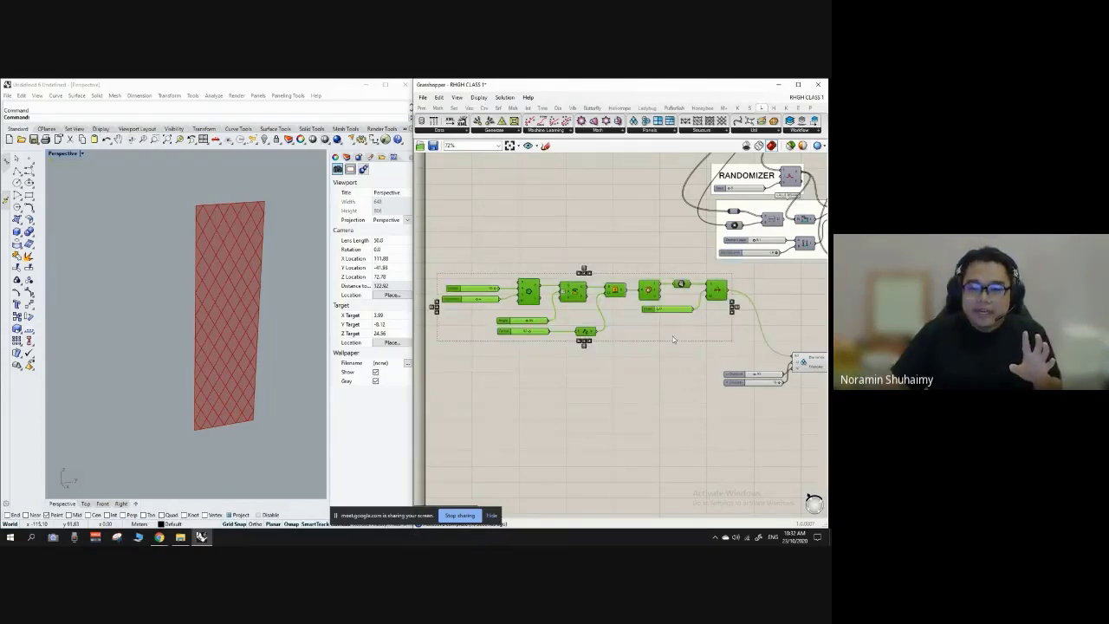
pyautogui.rightClick(674, 337)
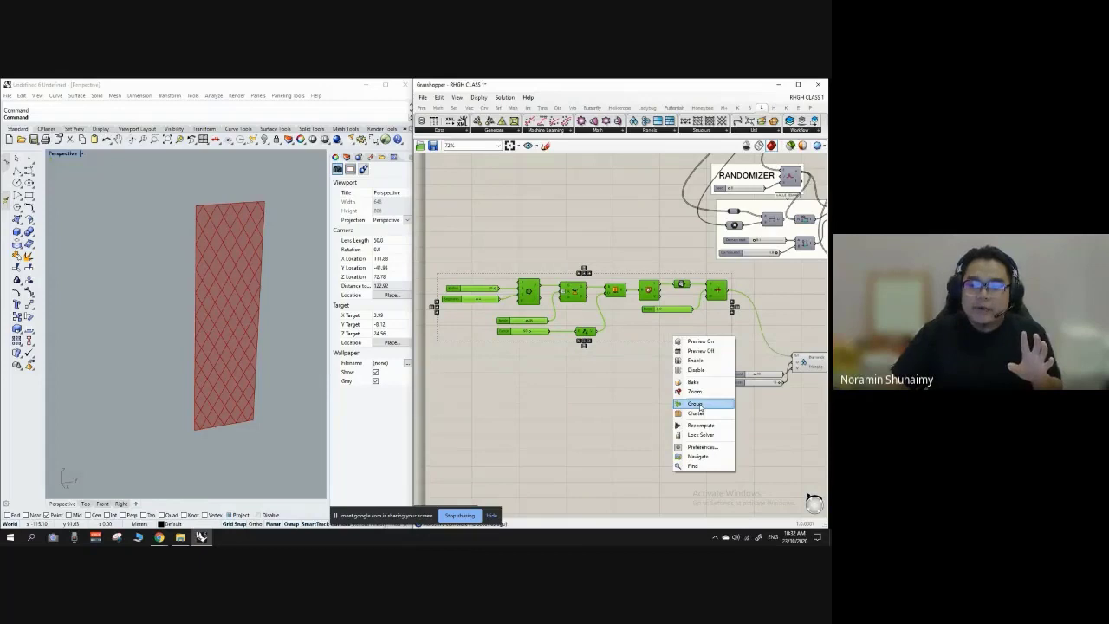
pyautogui.click(696, 403)
pyautogui.click(641, 336)
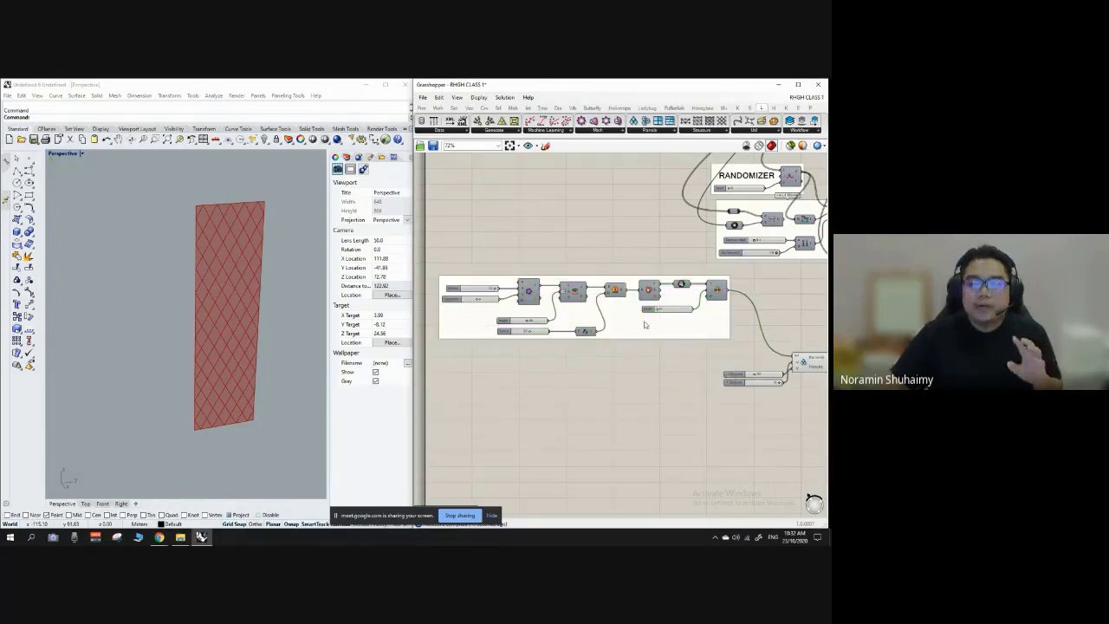
# Name the new group of polygon, extrusion and face-picking components SURFACE.
pyautogui.moveTo(669, 331); pyautogui.dragTo(637, 349)
pyautogui.click(665, 355)
pyautogui.scroll(2, 678, 315)
pyautogui.scroll(-2, 681, 310)
pyautogui.click(667, 354)
pyautogui.scroll(3, 622, 281)
pyautogui.scroll(-3, 639, 352)
pyautogui.scroll(1, 625, 314)
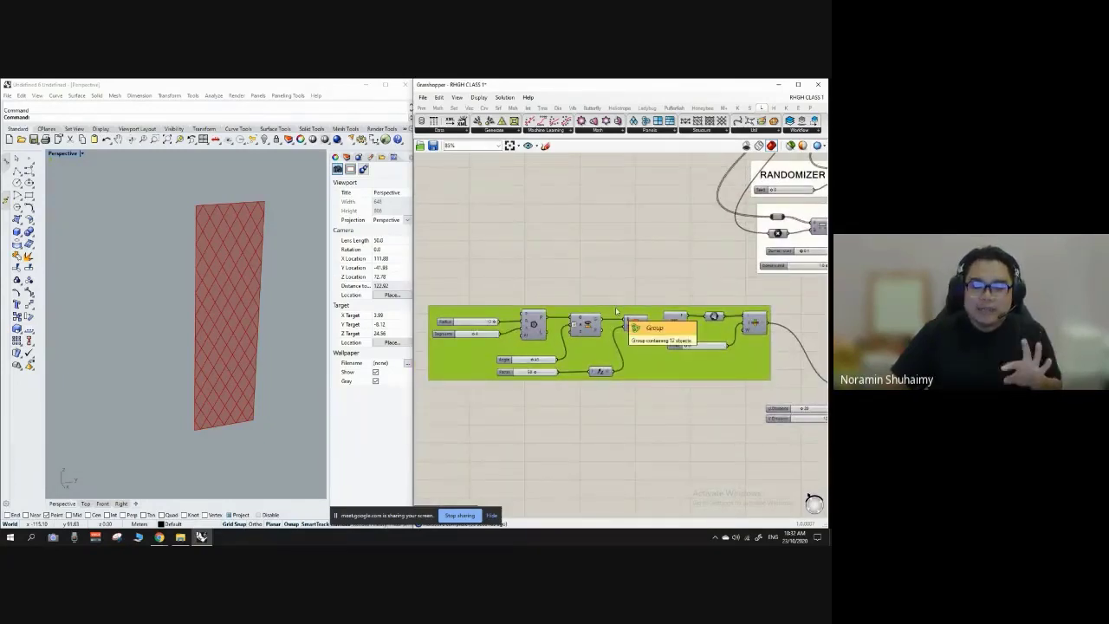
pyautogui.scroll(2, 616, 306)
pyautogui.click(626, 310)
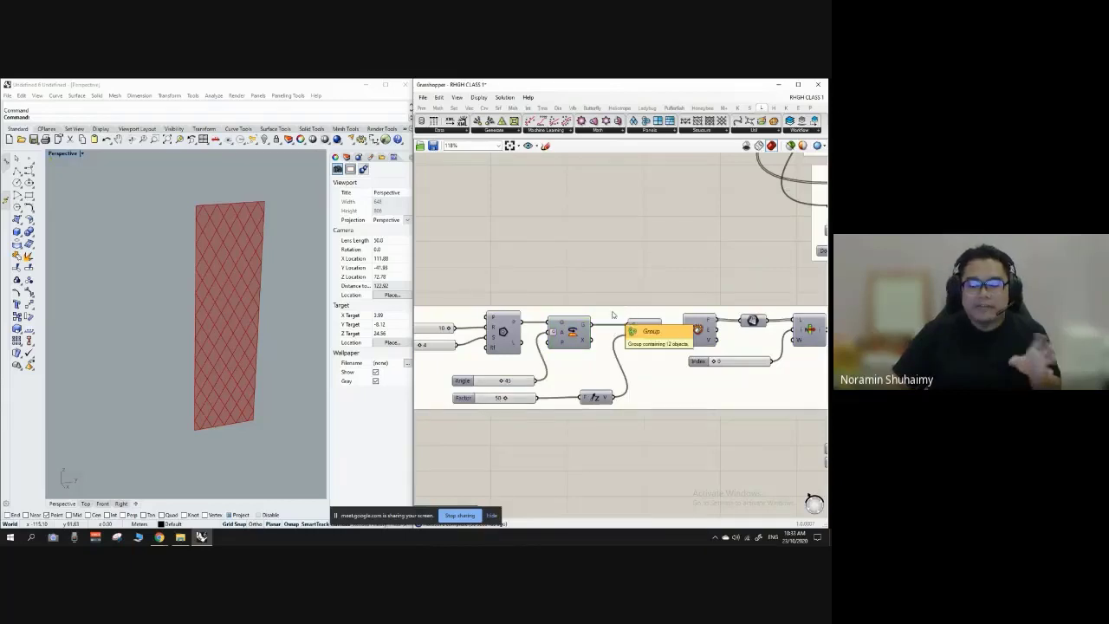
pyautogui.click(613, 315)
pyautogui.rightClick(613, 315)
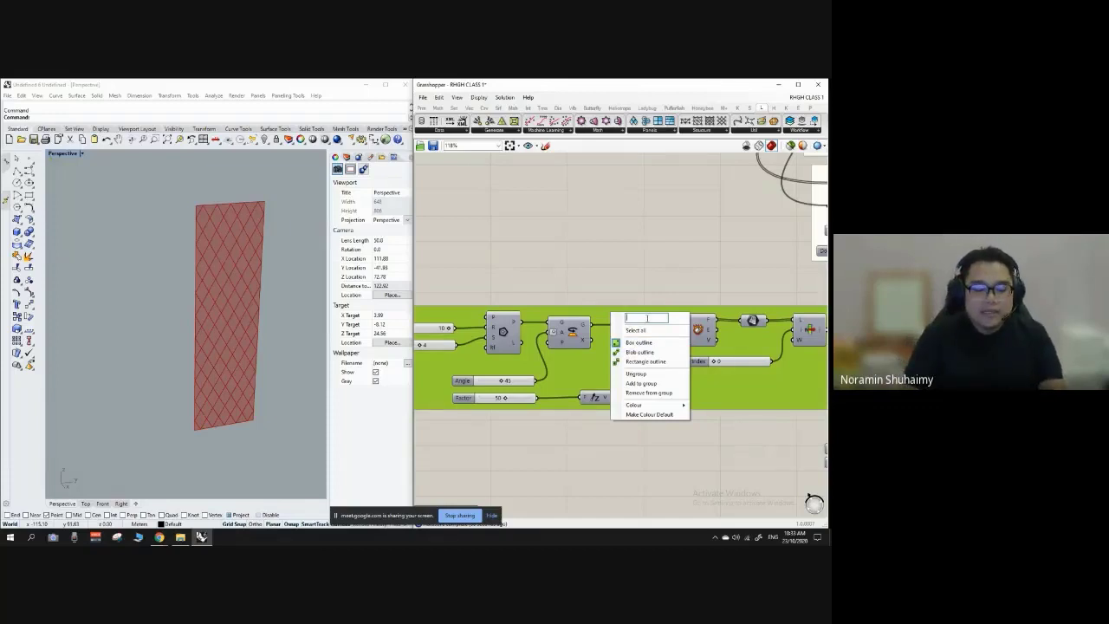
pyautogui.click(647, 322)
pyautogui.write('surfac')
pyautogui.press('BackSpace')
pyautogui.press('BackSpace')
pyautogui.press('BackSpace')
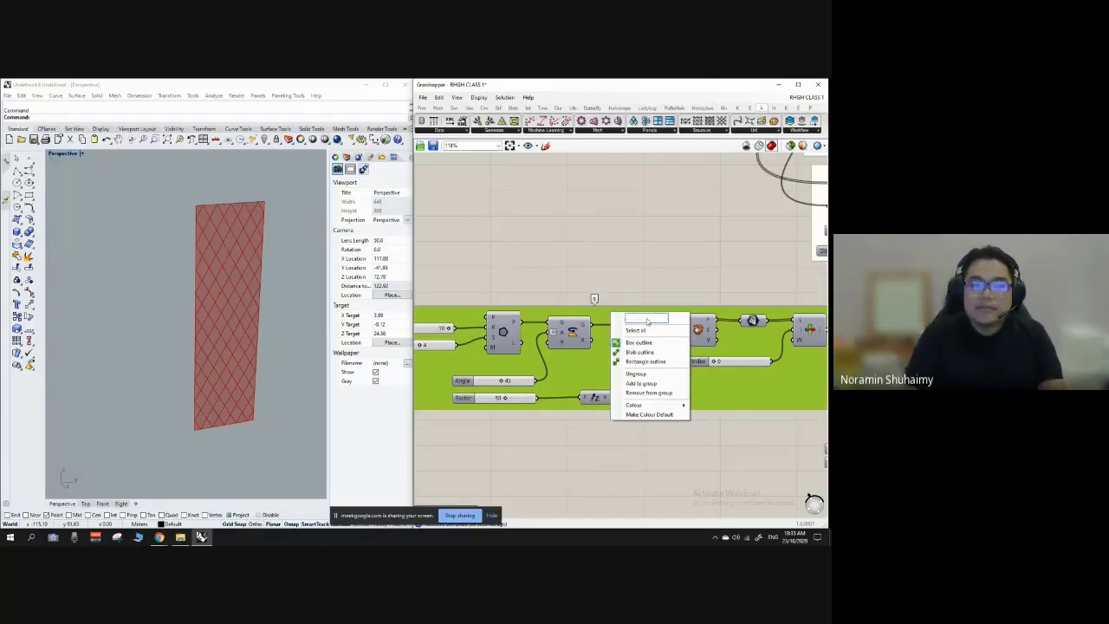
pyautogui.write('SURFACE')
pyautogui.press('Return')
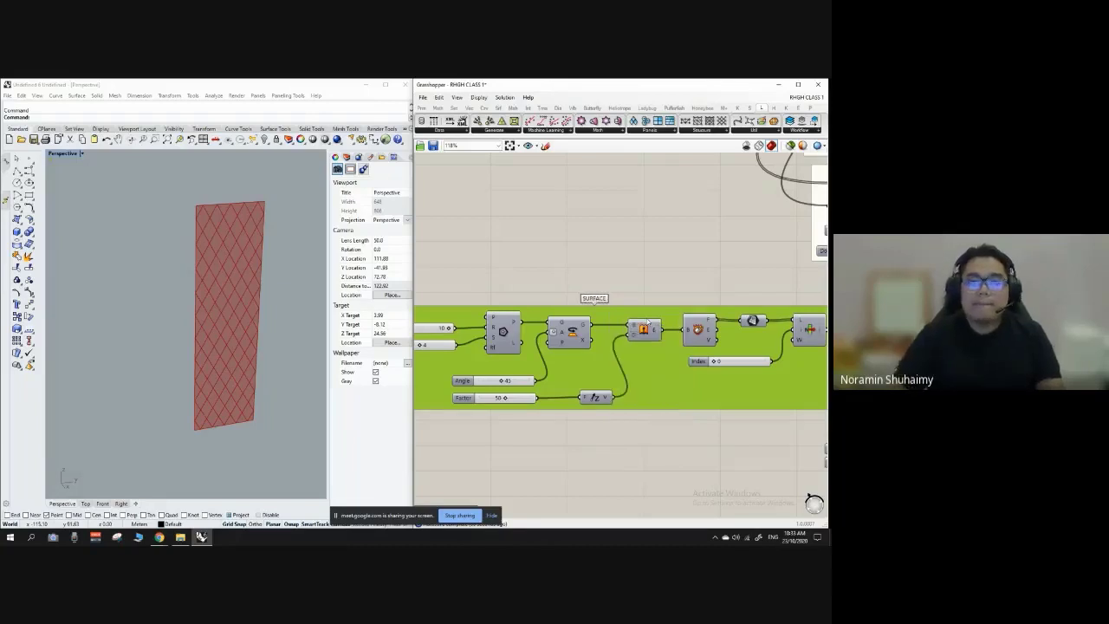
pyautogui.click(606, 248)
# Review the SURFACE group and its connection to Diamond Panels, including the component's Diamonds and Triangles outputs.
pyautogui.scroll(-8, 585, 259)
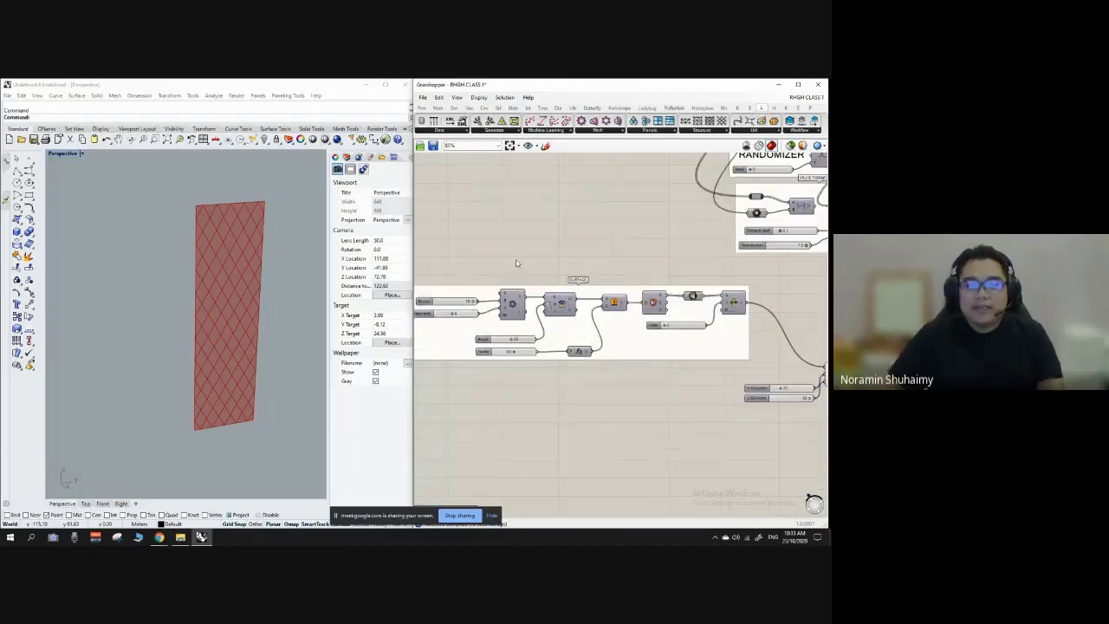
pyautogui.scroll(7, 564, 253)
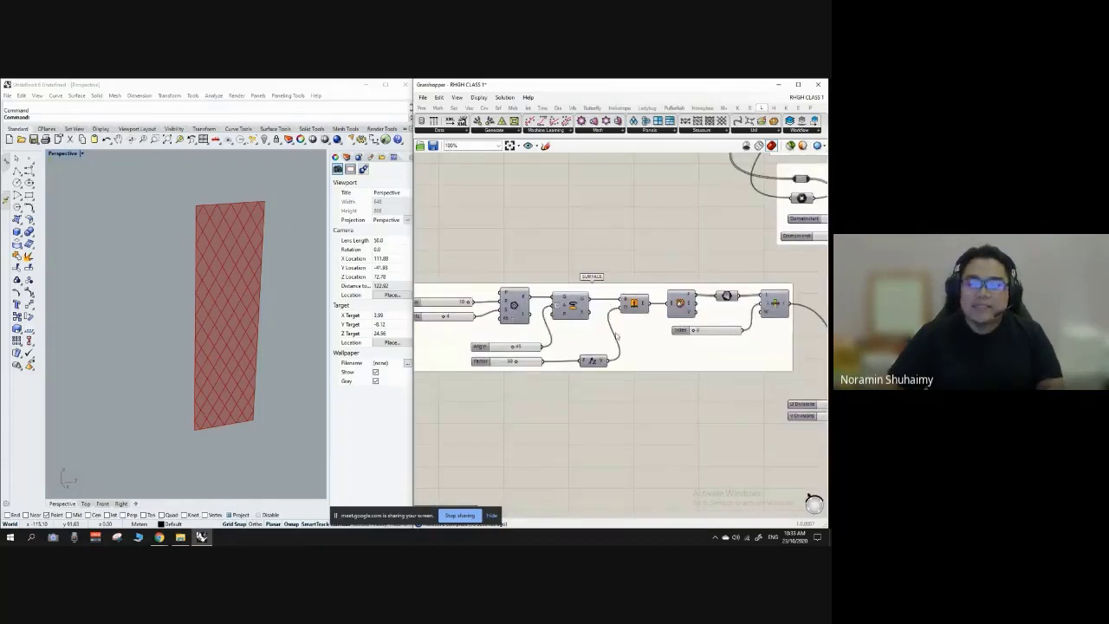
pyautogui.scroll(-3, 616, 336)
pyautogui.scroll(2, 609, 364)
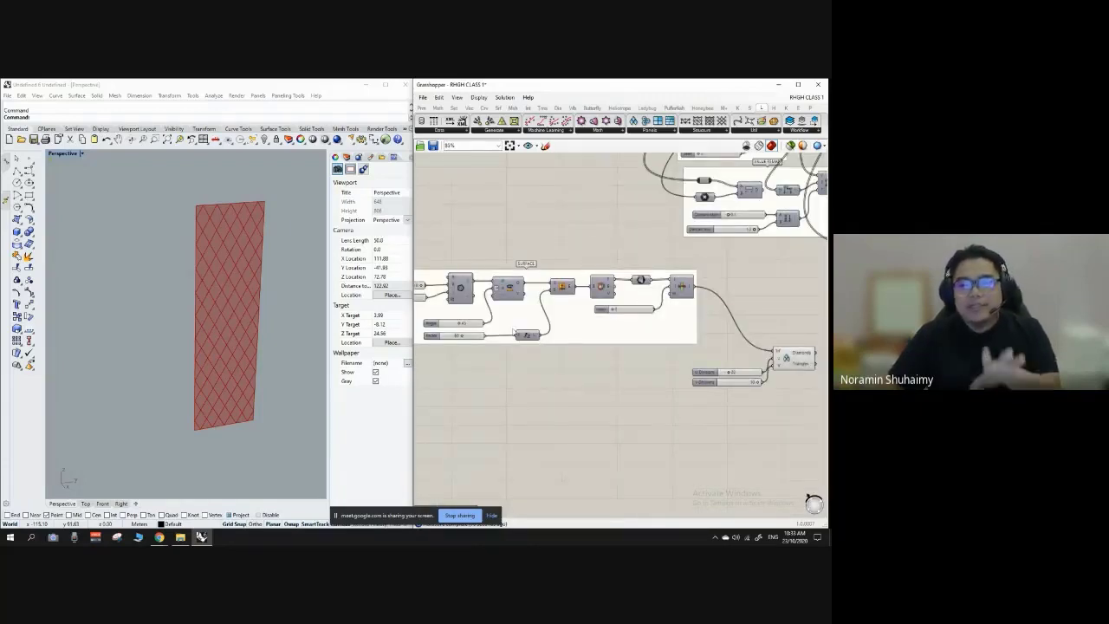
pyautogui.scroll(-4, 690, 341)
pyautogui.scroll(4, 574, 282)
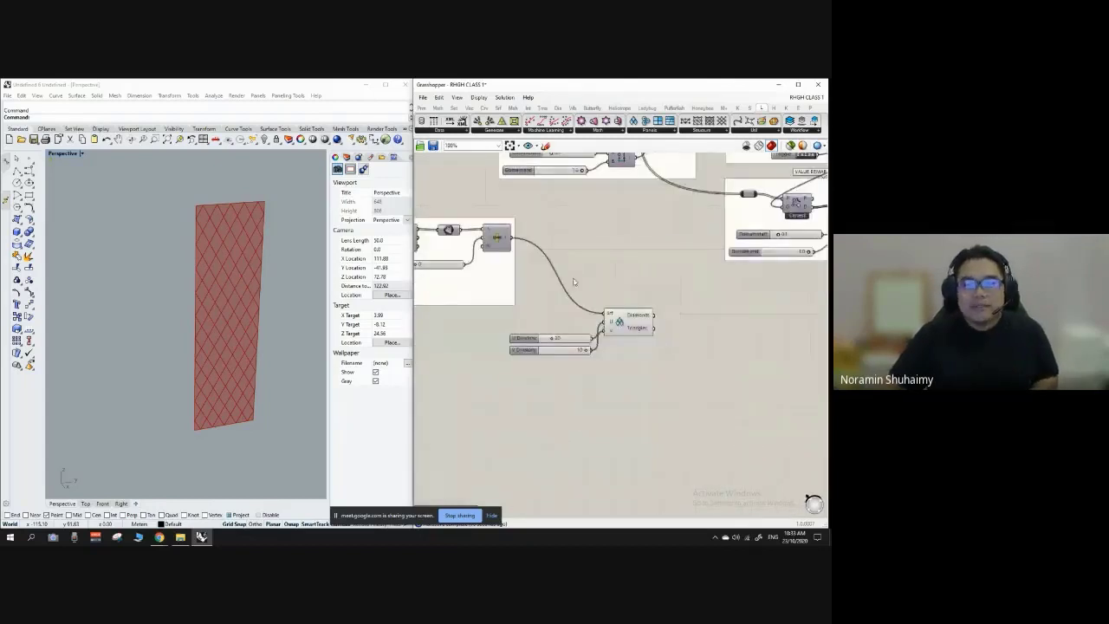
pyautogui.scroll(-2, 606, 329)
pyautogui.scroll(4, 569, 321)
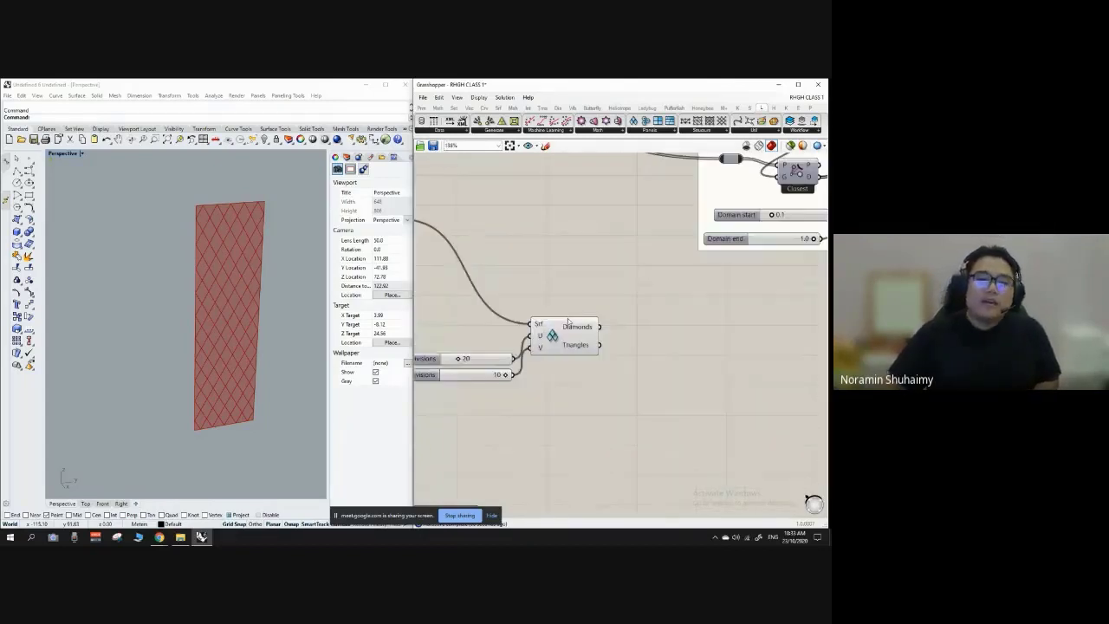
# Move the Diamond Panels component up slightly above its division sliders and deselect it.
pyautogui.moveTo(568, 321); pyautogui.dragTo(567, 296)
pyautogui.rightClick(551, 309)
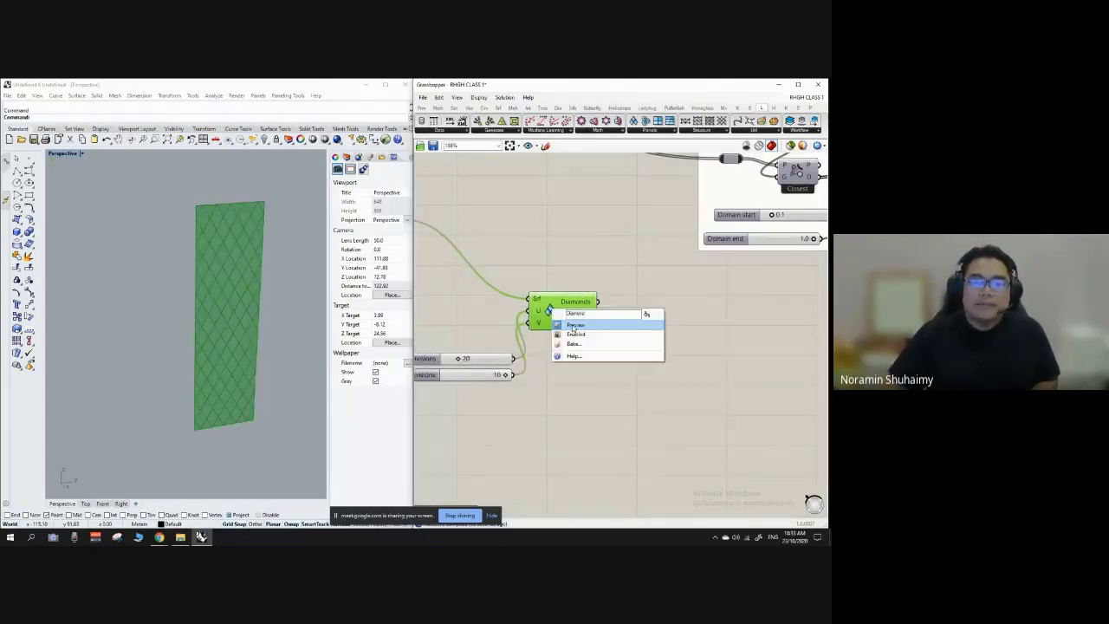
pyautogui.click(544, 395)
# Review the finished example definition, including its Diamond Panels, EXTRUSION, SCALE, ROTATE, RANDOMIZER and CURVE ATTRACTOR groups.
pyautogui.scroll(-6, 544, 395)
pyautogui.scroll(4, 545, 234)
pyautogui.scroll(-1, 528, 242)
pyautogui.moveTo(656, 208); pyautogui.dragTo(572, 224, button='right')
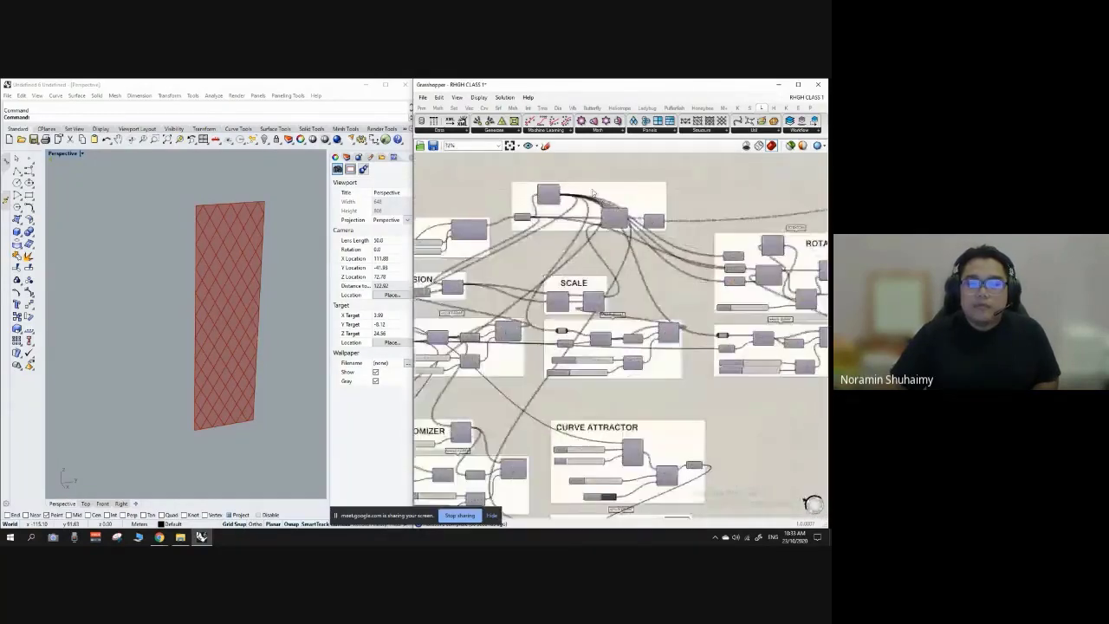
pyautogui.moveTo(574, 222); pyautogui.dragTo(601, 192)
pyautogui.scroll(-4, 601, 195)
pyautogui.moveTo(508, 368); pyautogui.dragTo(513, 258, button='right')
pyautogui.scroll(4, 509, 221)
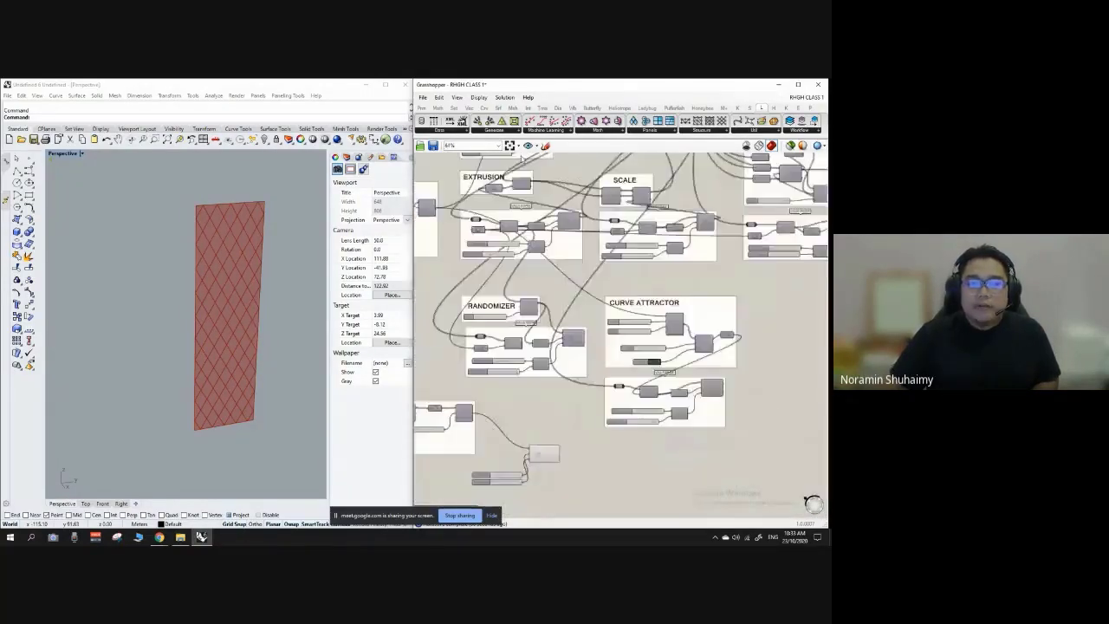
pyautogui.scroll(-1, 508, 219)
pyautogui.scroll(2, 507, 218)
pyautogui.scroll(-2, 507, 218)
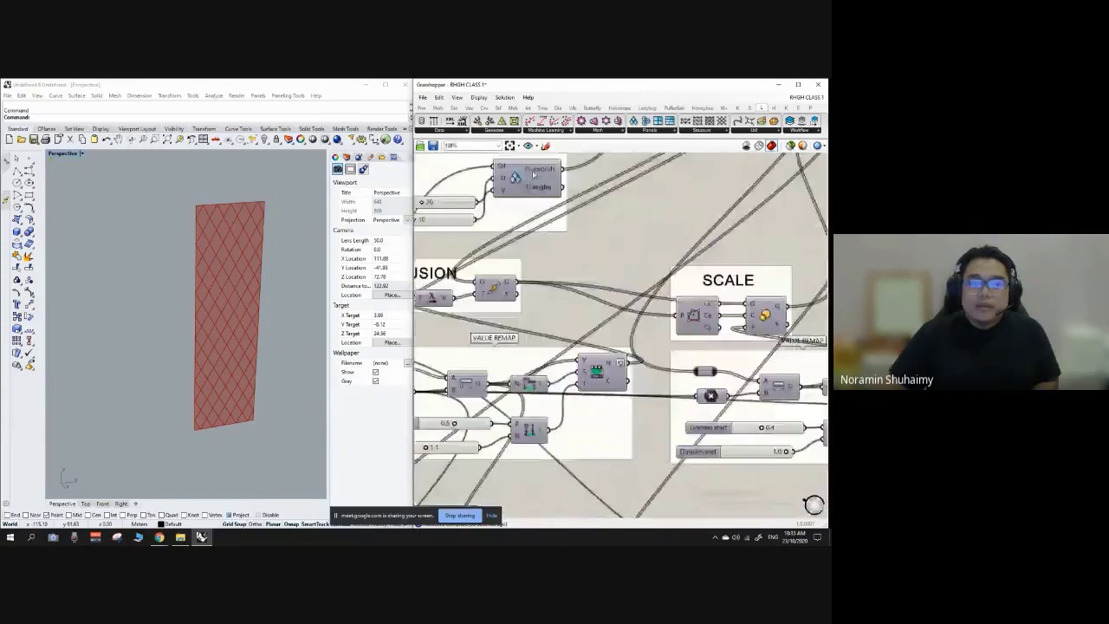
pyautogui.scroll(-3, 507, 218)
pyautogui.scroll(-4, 530, 292)
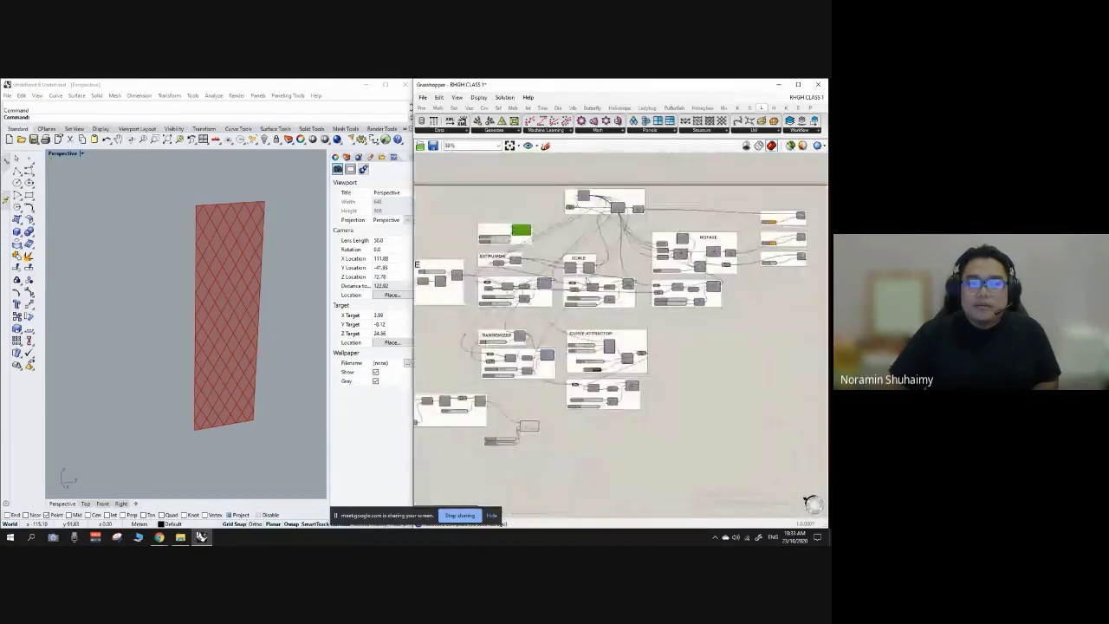
pyautogui.scroll(3, 573, 224)
pyautogui.moveTo(559, 211); pyautogui.dragTo(534, 229)
pyautogui.scroll(3, 536, 228)
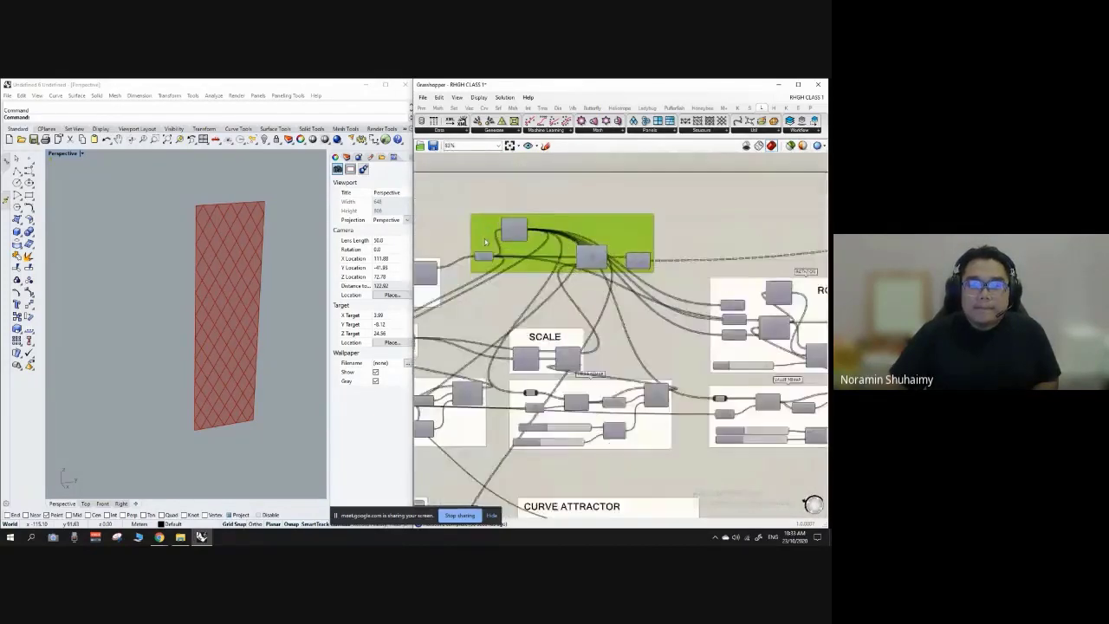
pyautogui.scroll(-5, 595, 241)
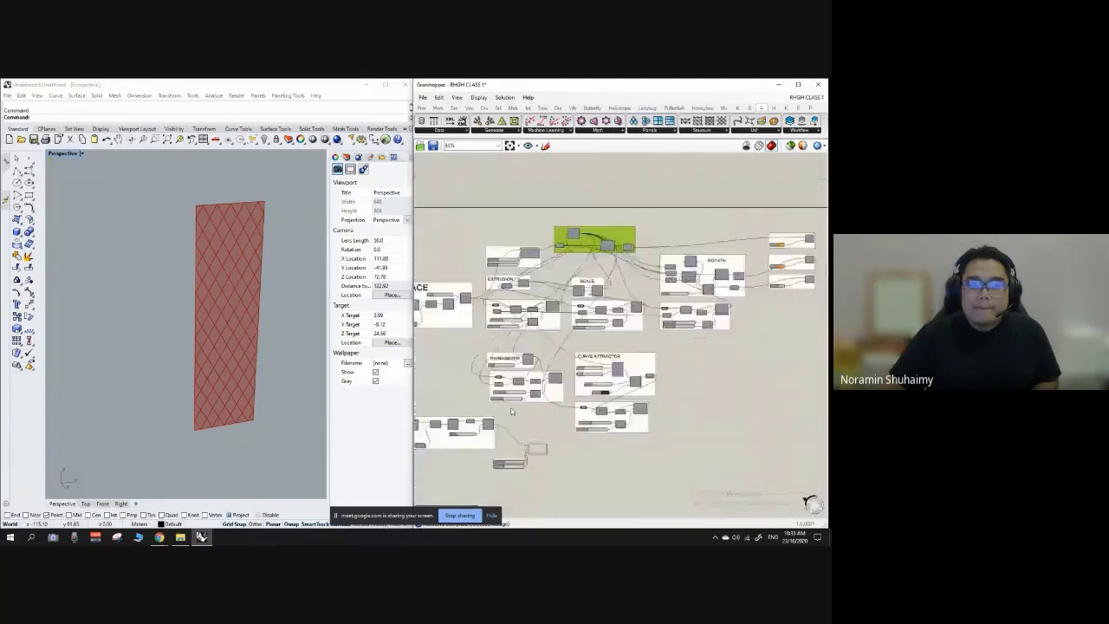
# Move the new Diamond Panels component up, level with the List Item component in the SURFACE group, and deselect it.
pyautogui.scroll(5, 528, 440)
pyautogui.moveTo(551, 432); pyautogui.dragTo(526, 368)
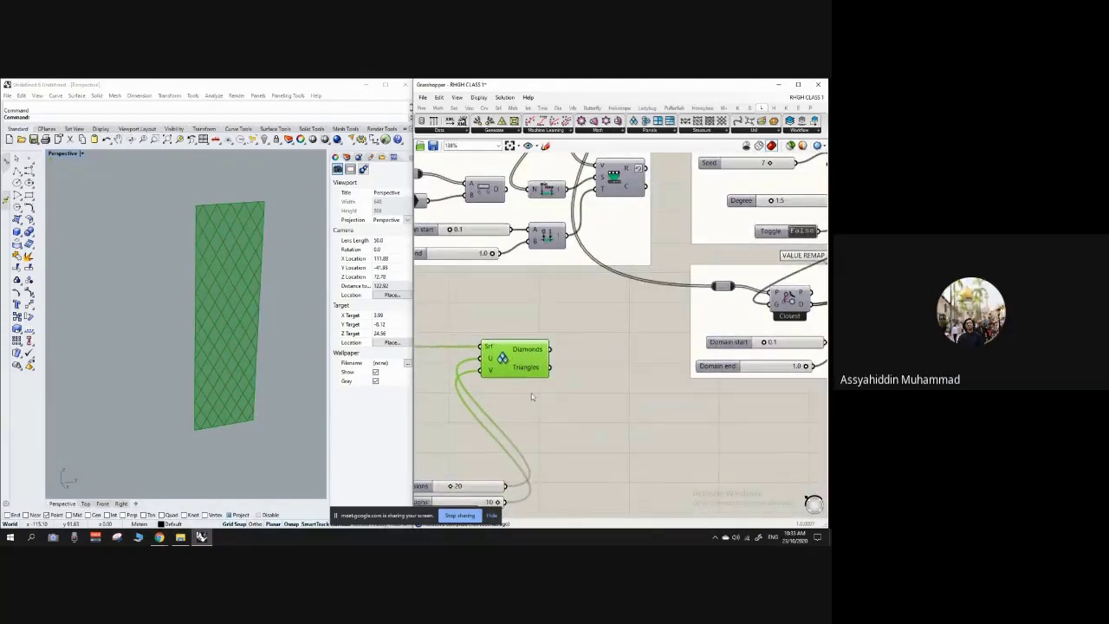
pyautogui.click(531, 393)
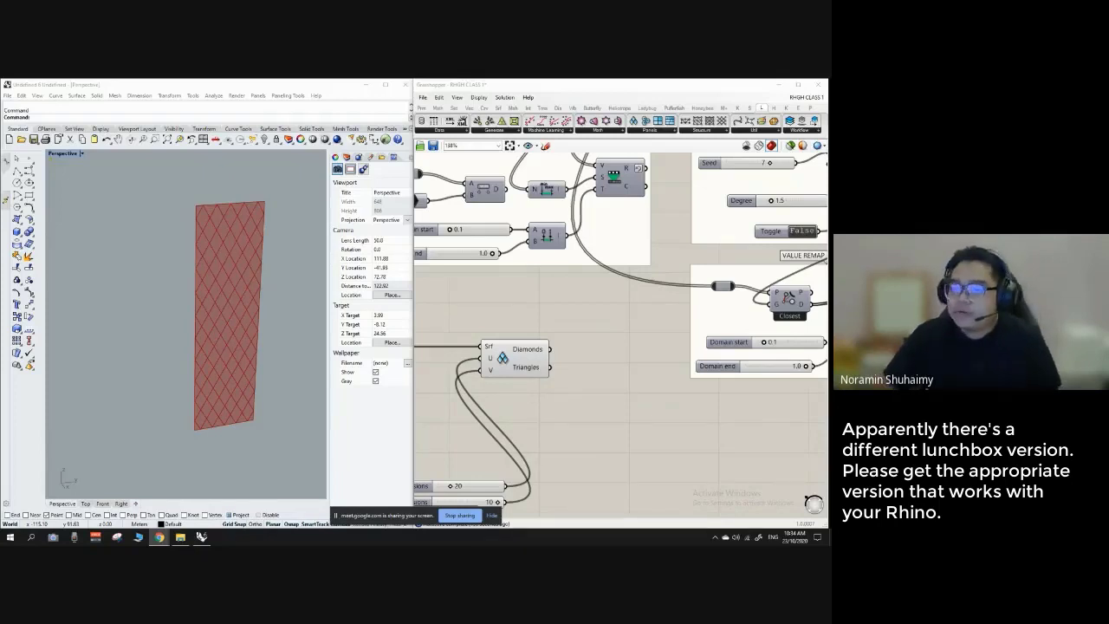
# Switch to File Explorer, check the Downloads and Desktop folders for the LunchBox installer, and maximize the window.
pyautogui.click(181, 538)
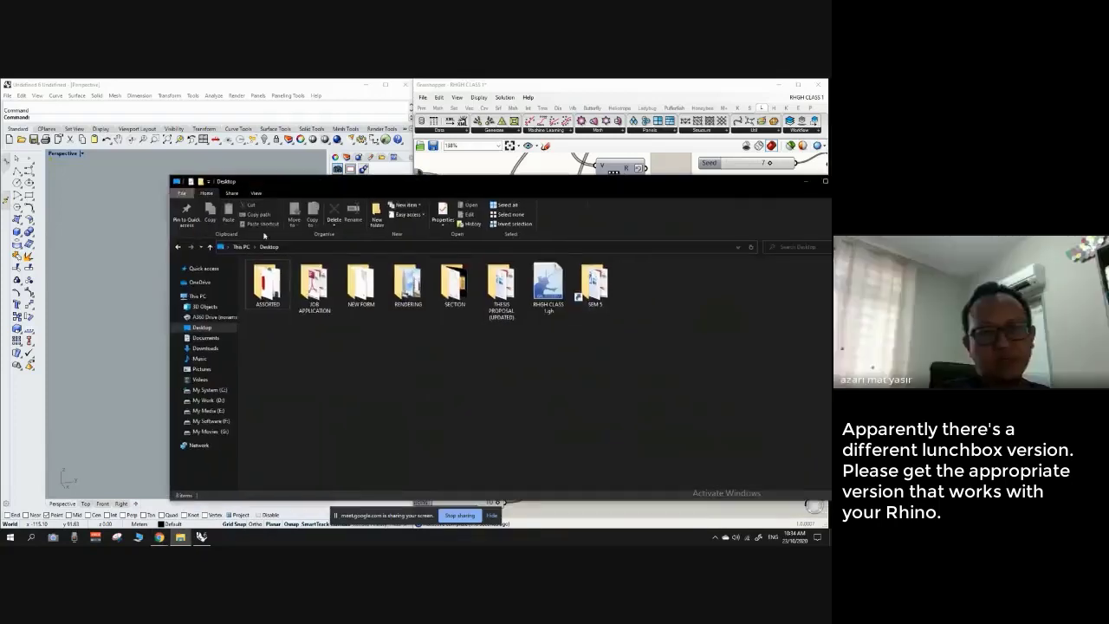
pyautogui.click(175, 269)
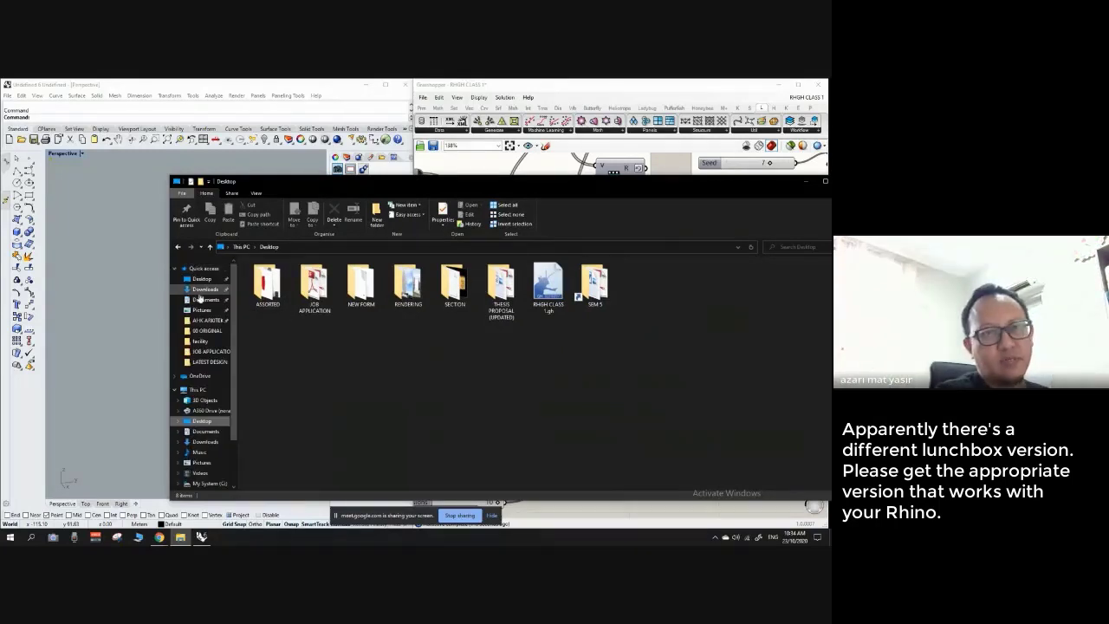
pyautogui.click(205, 289)
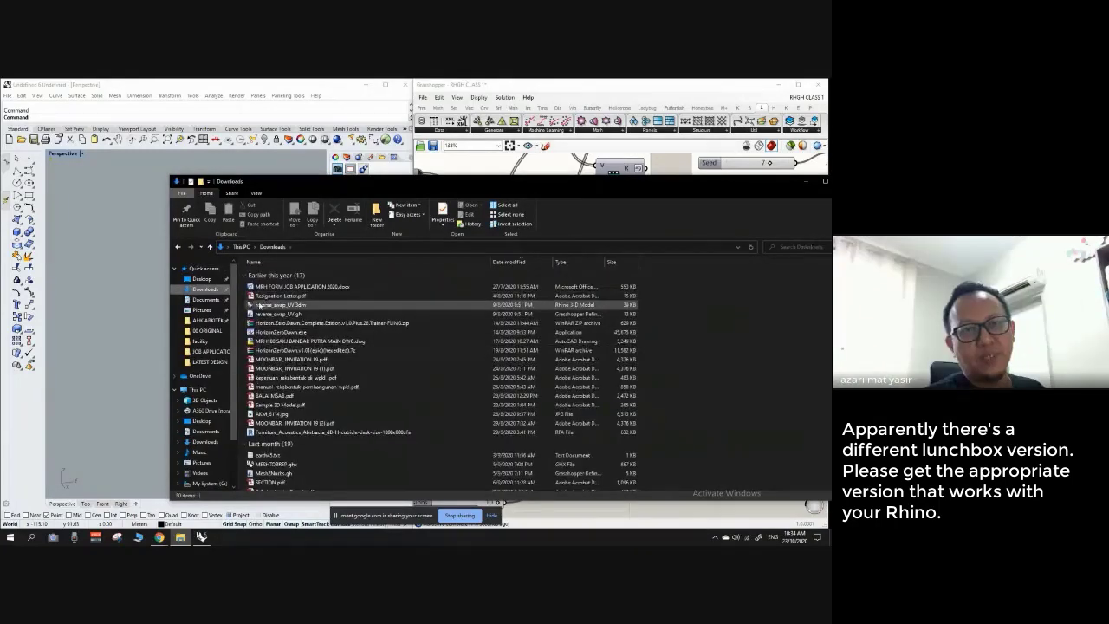
pyautogui.click(201, 279)
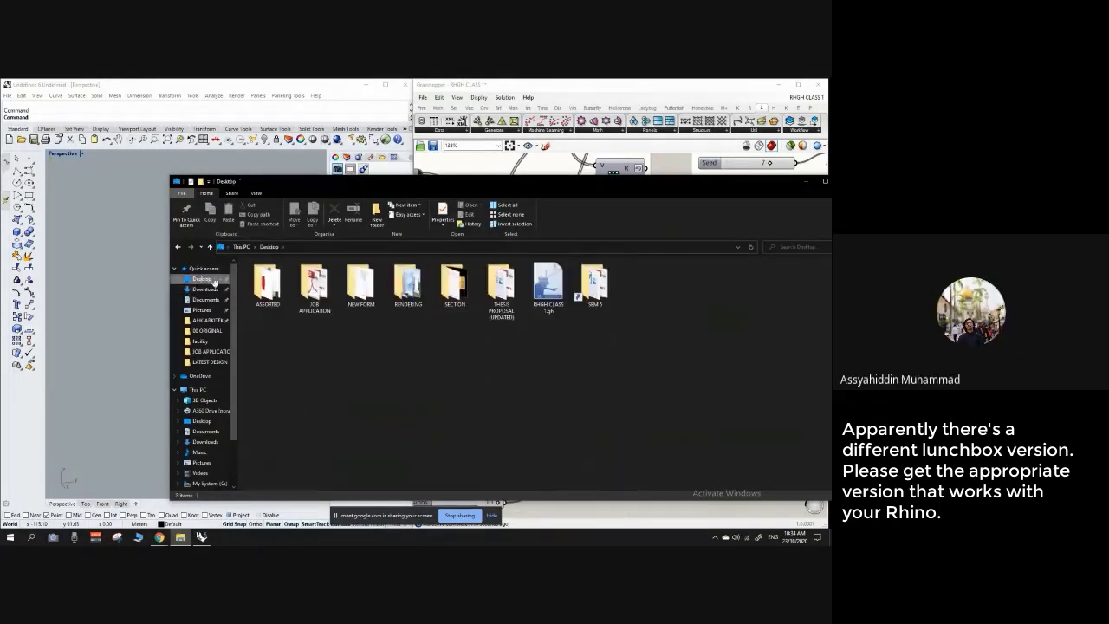
pyautogui.moveTo(822, 183); pyautogui.dragTo(690, 168)
pyautogui.click(694, 165)
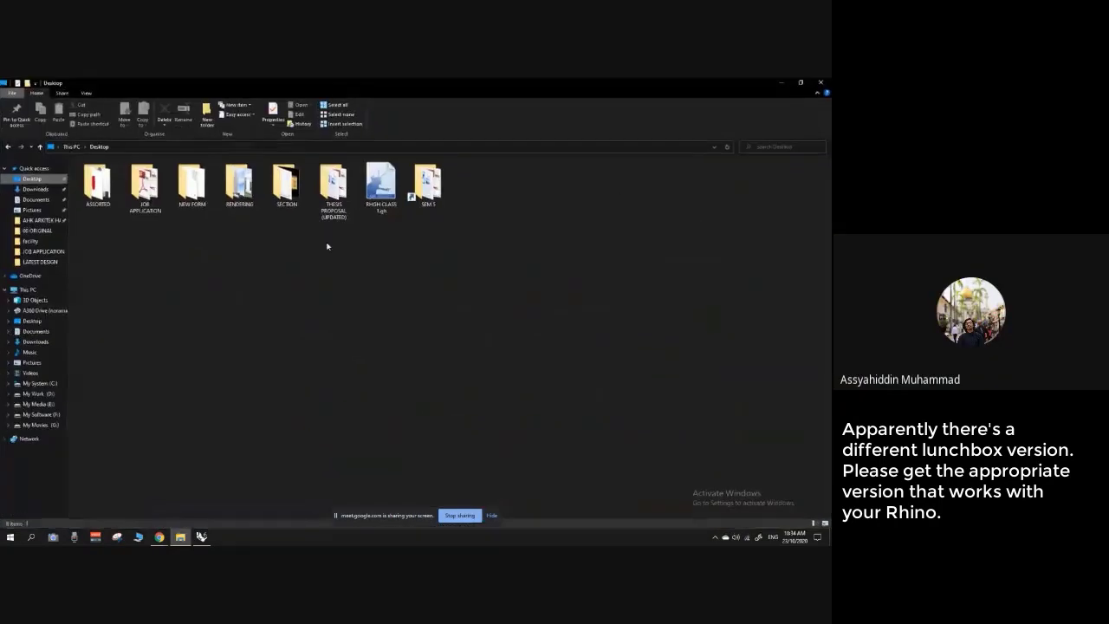
# List the Downloads folder by date modified, newest first, locate lunchbox.installer (1).application, and return to Rhino and Grasshopper.
pyautogui.click(35, 189)
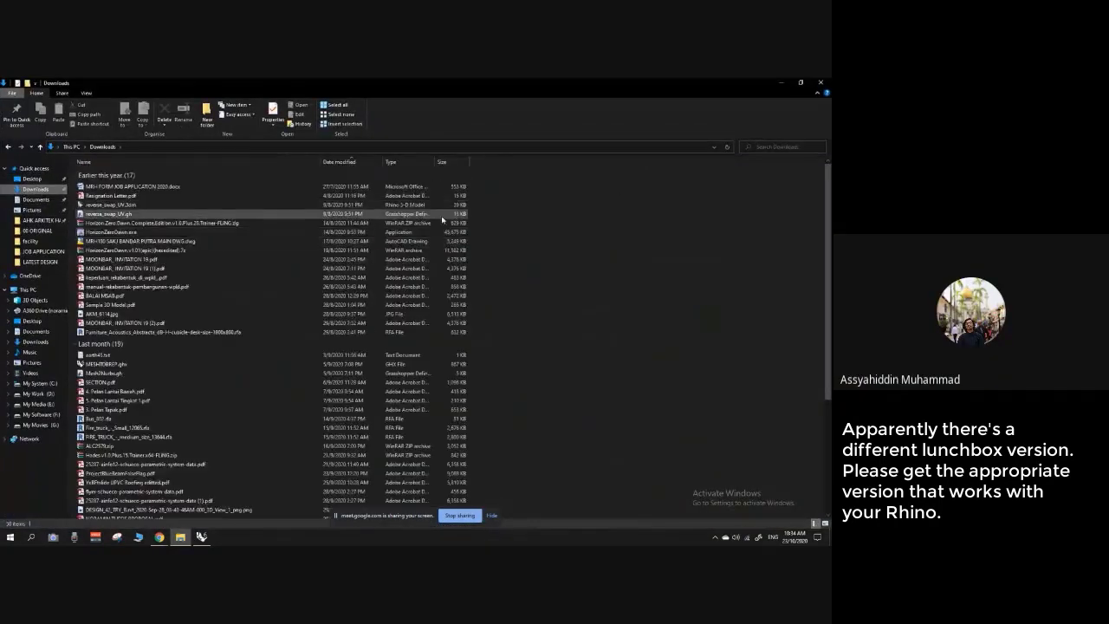
pyautogui.rightClick(472, 230)
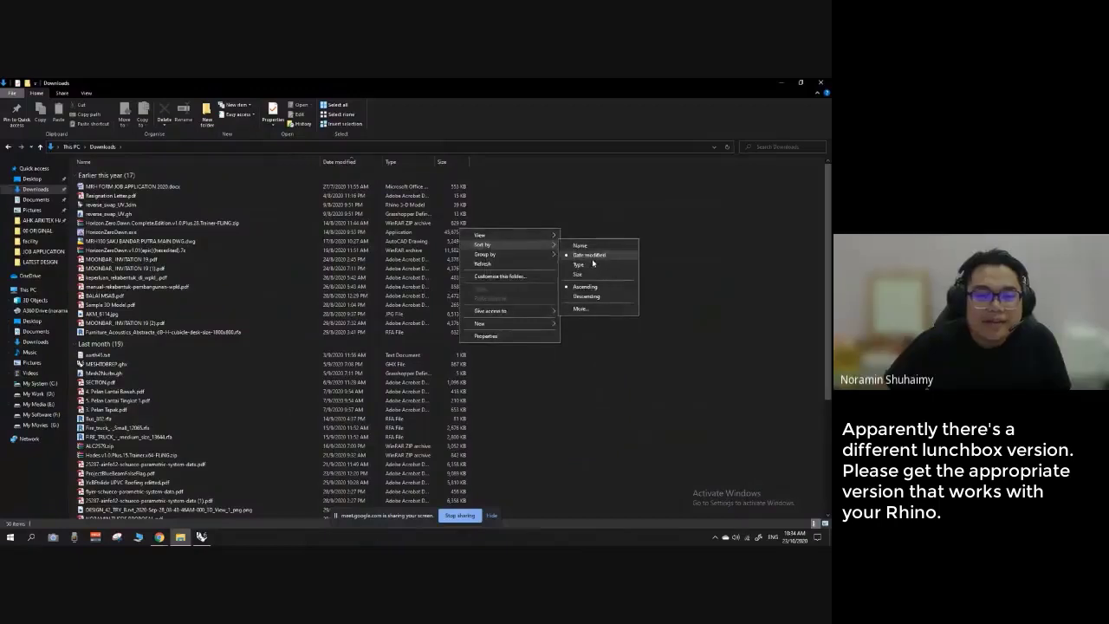
pyautogui.click(589, 255)
pyautogui.click(186, 186)
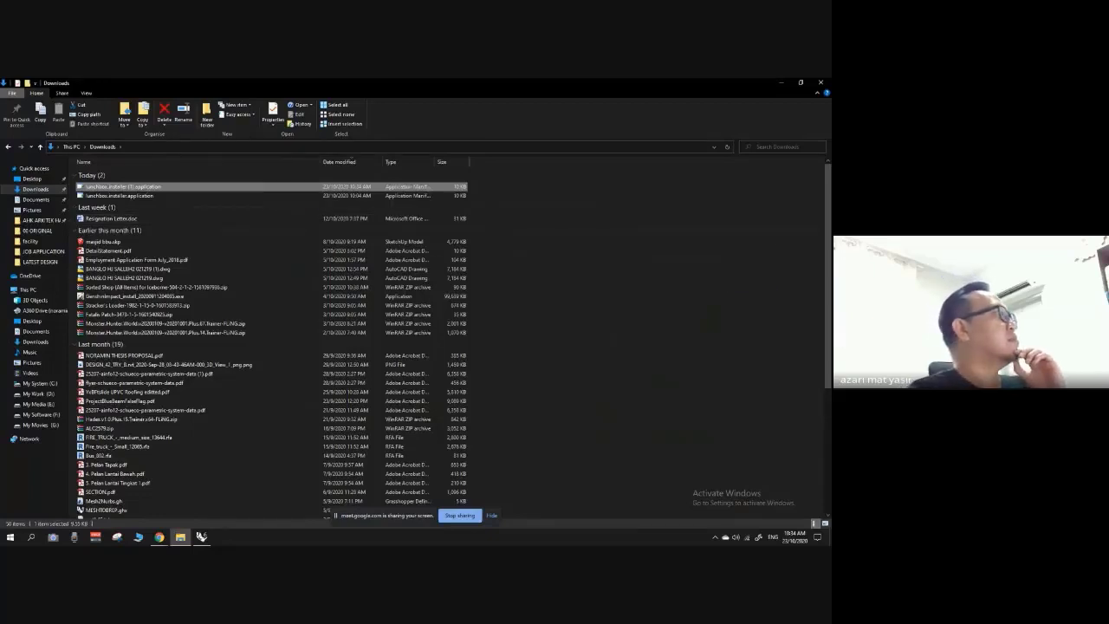
pyautogui.hotkey('alt', 'Tab')
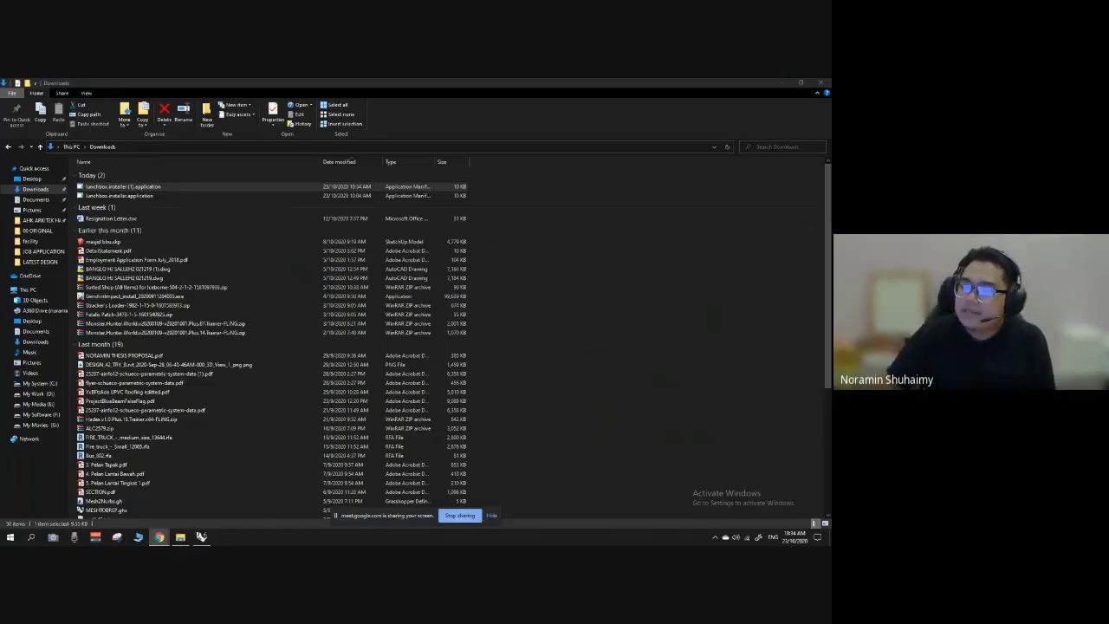
pyautogui.click(782, 83)
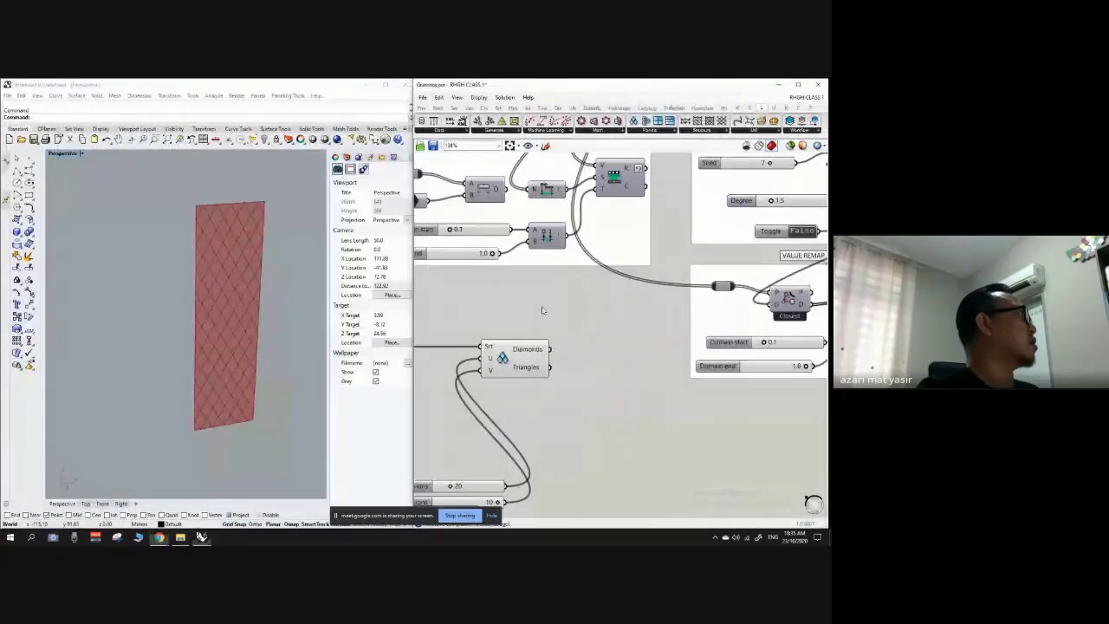
# Compare the new Diamond Panels branch with the example's EXTRUSION group and inspect the panelled face in the Perspective viewport.
pyautogui.scroll(-3, 528, 313)
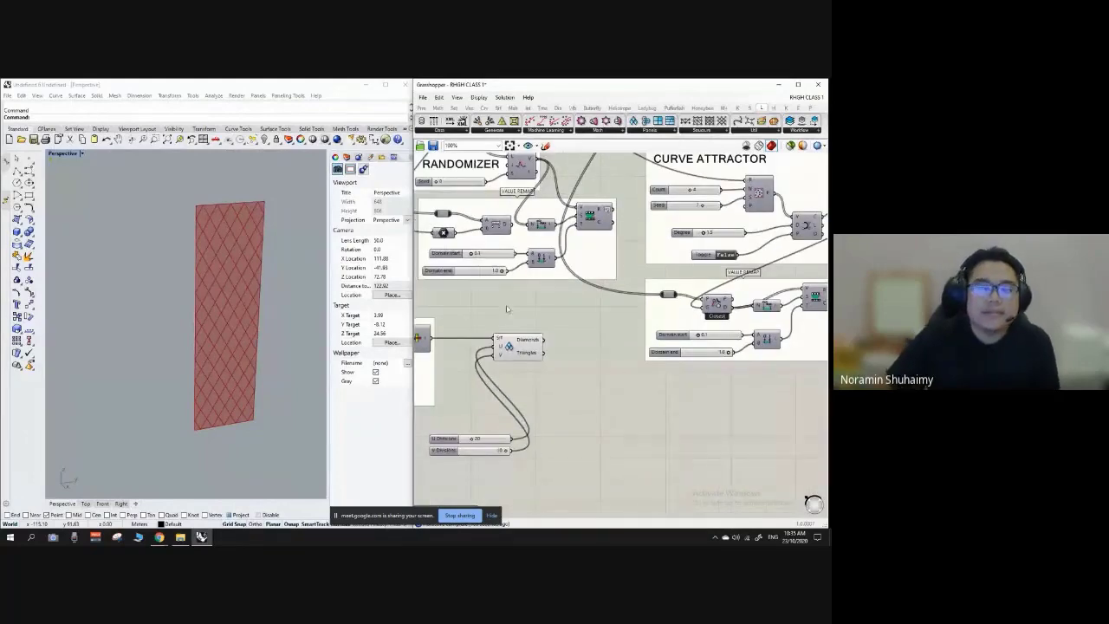
pyautogui.scroll(-5, 521, 322)
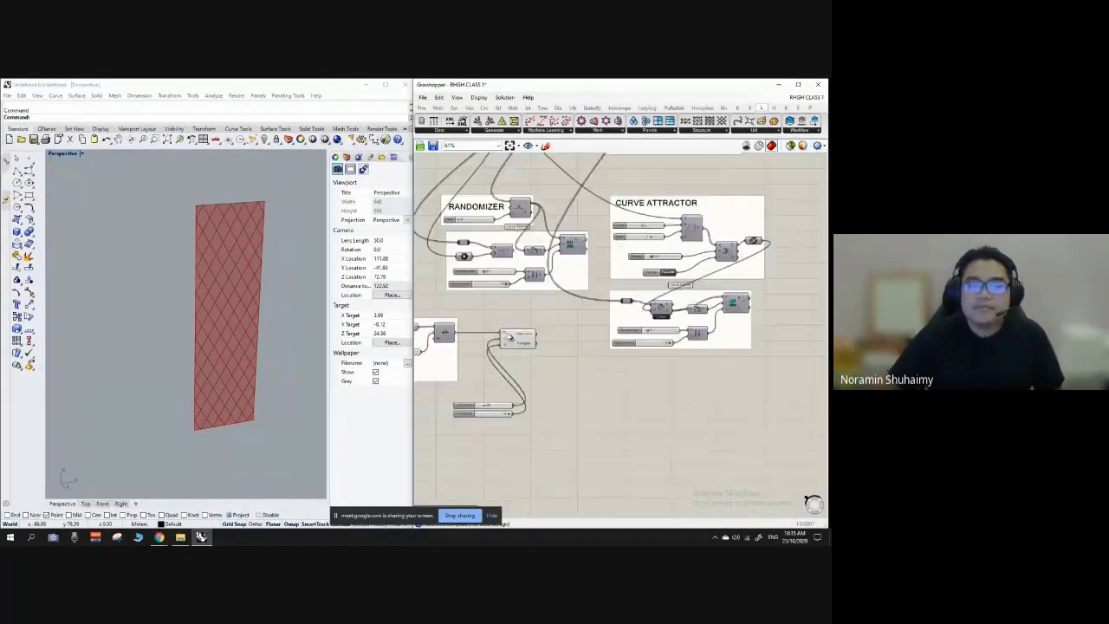
pyautogui.scroll(6, 511, 173)
pyautogui.click(485, 270)
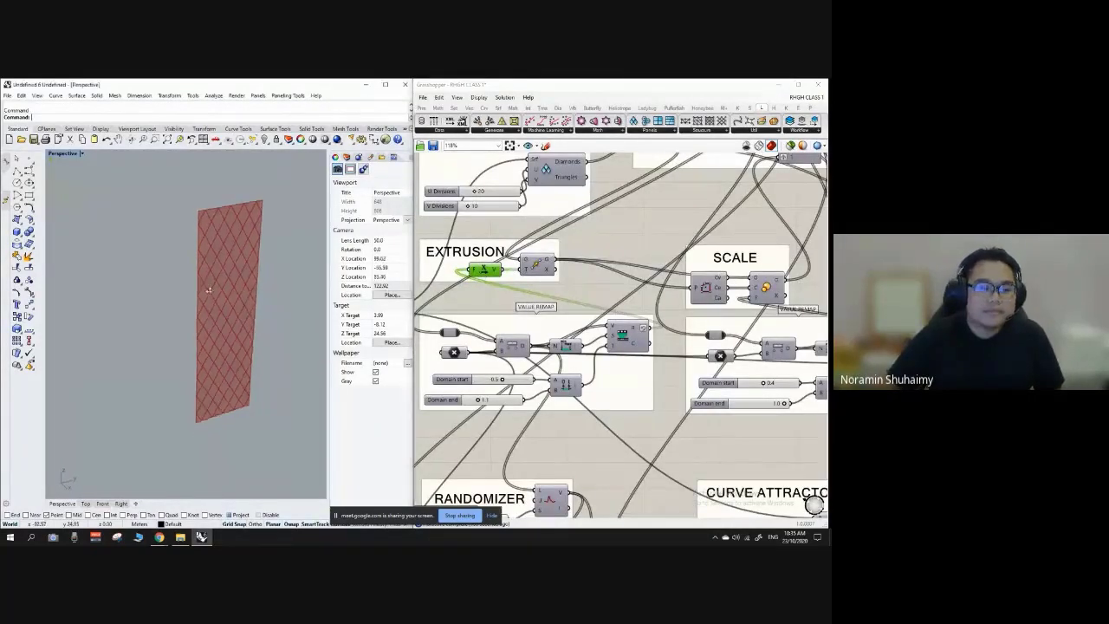
pyautogui.moveTo(268, 296); pyautogui.dragTo(303, 297, button='right')
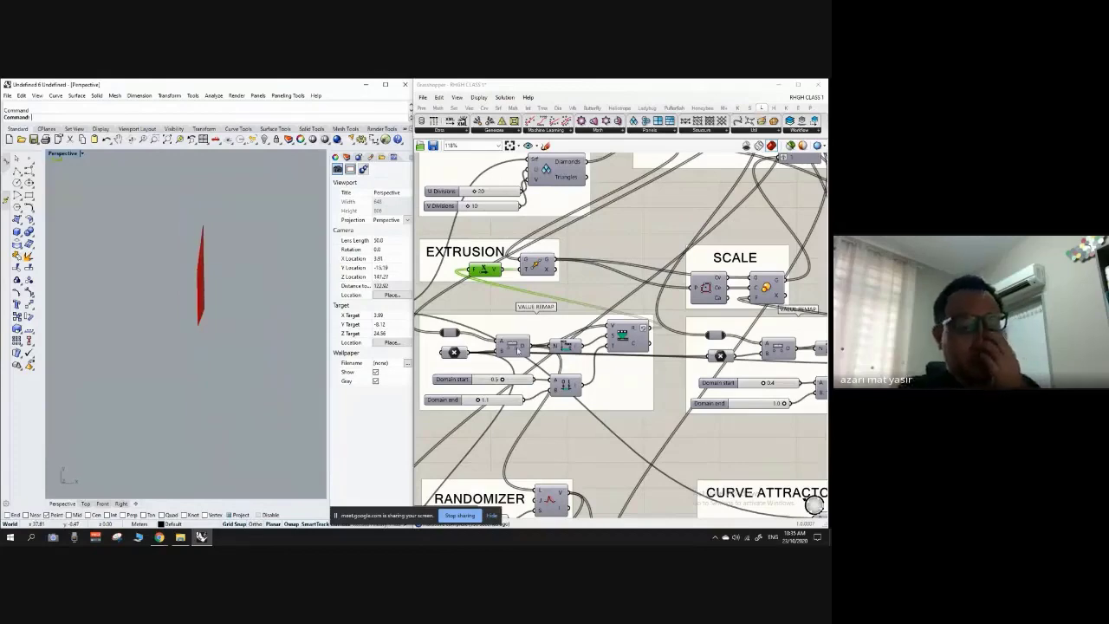
pyautogui.scroll(-3, 517, 350)
pyautogui.scroll(3, 519, 346)
pyautogui.scroll(-4, 644, 336)
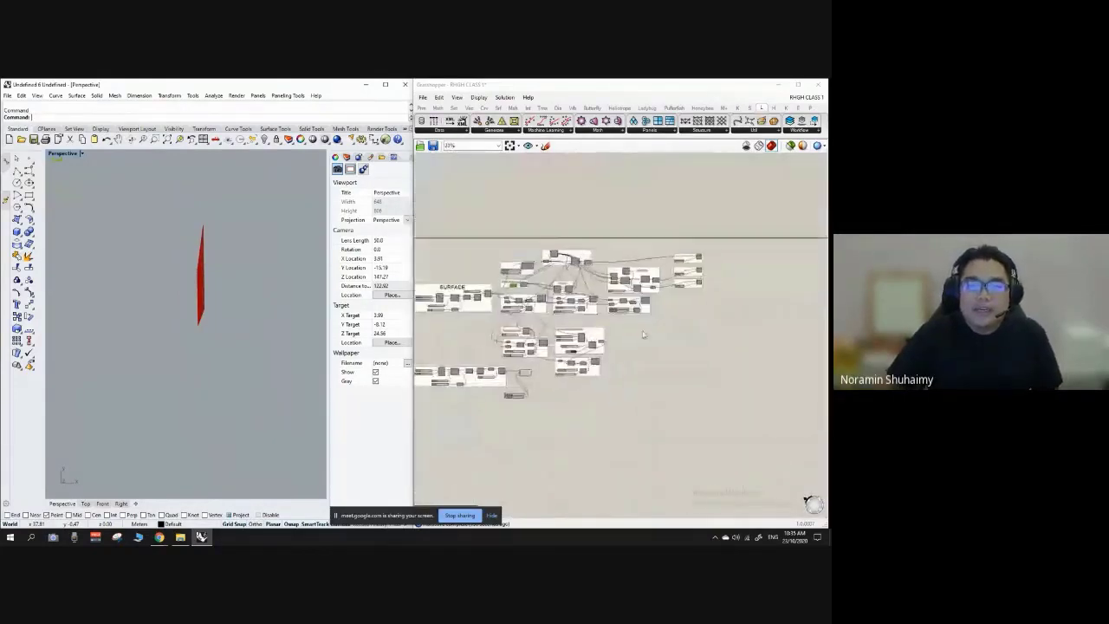
pyautogui.scroll(3, 643, 335)
# Examine the RANDOMIZER group together with its value remap group in the example definition.
pyautogui.moveTo(427, 316); pyautogui.dragTo(522, 362)
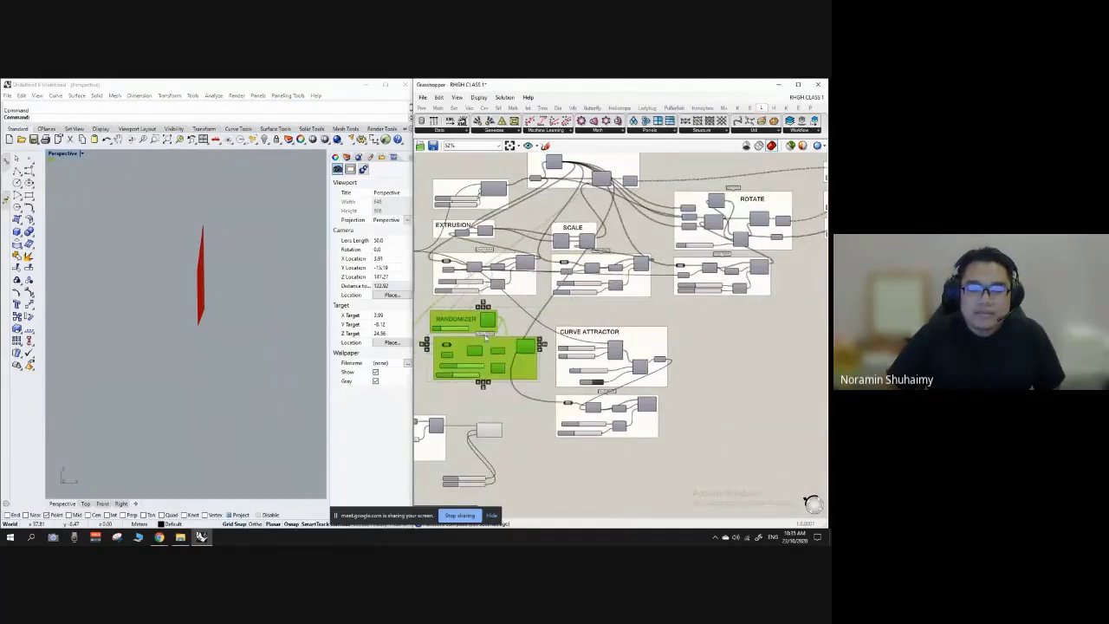
pyautogui.click(515, 325)
pyautogui.scroll(2, 484, 314)
pyautogui.click(472, 328)
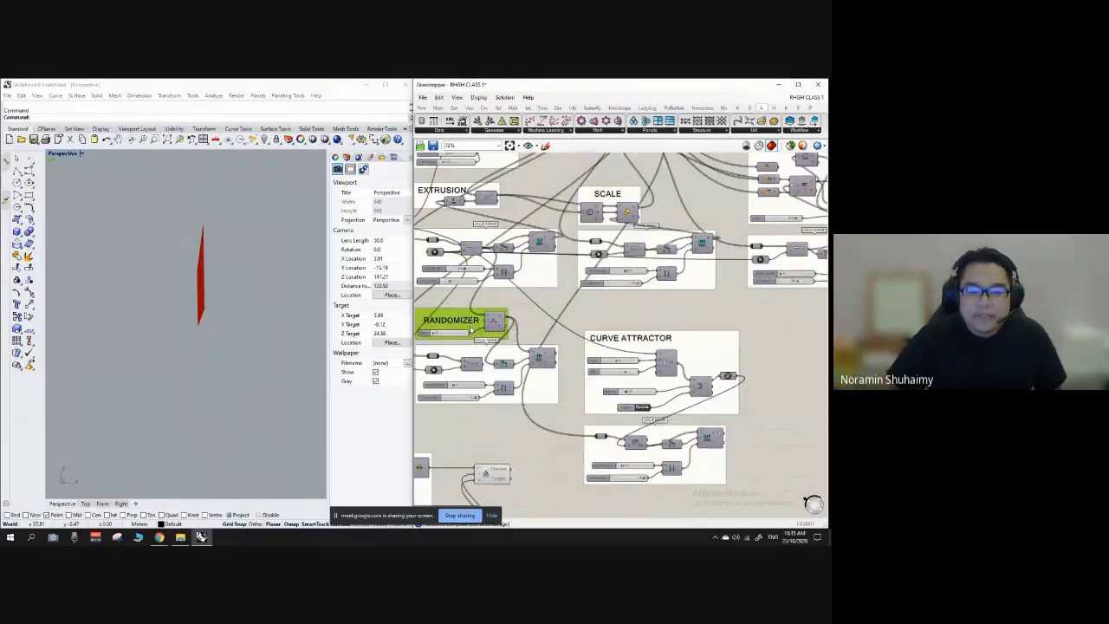
pyautogui.click(523, 319)
# Move the CURVE ATTRACTOR group and its value remap group up, level with the RANDOMIZER group.
pyautogui.scroll(-1, 554, 321)
pyautogui.scroll(1, 683, 398)
pyautogui.moveTo(558, 297); pyautogui.dragTo(750, 491)
pyautogui.moveTo(694, 453); pyautogui.dragTo(690, 433)
pyautogui.click(746, 377)
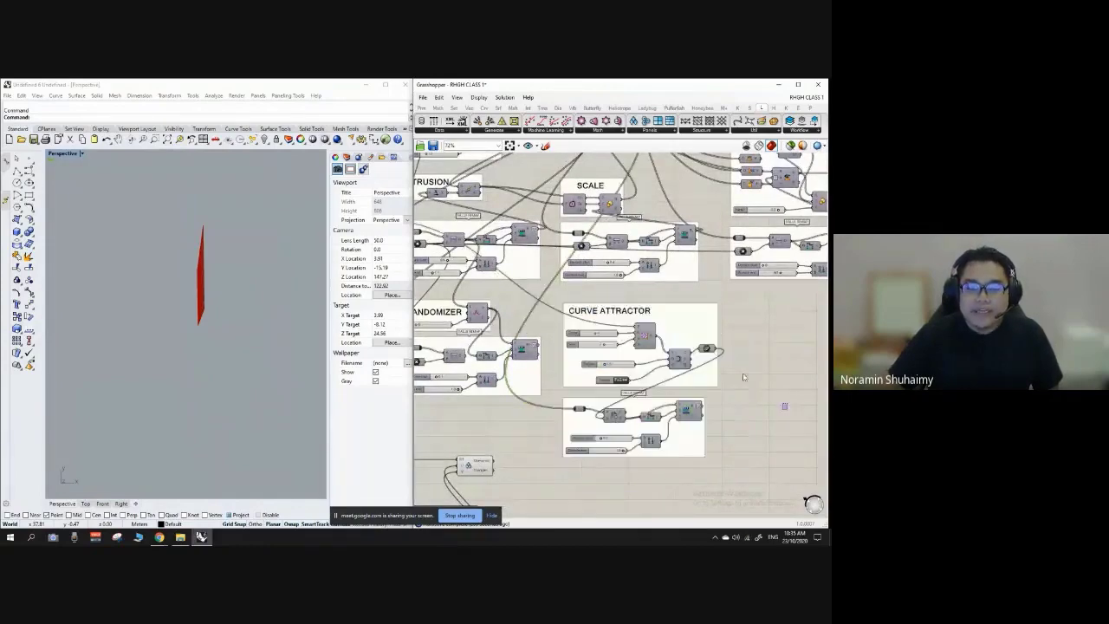
# Inspect the new Diamond Panels component on the canvas and the diamond-panelled face in the Perspective viewport.
pyautogui.scroll(2, 447, 488)
pyautogui.moveTo(447, 489); pyautogui.dragTo(568, 434, button='right')
pyautogui.scroll(2, 567, 433)
pyautogui.click(586, 385)
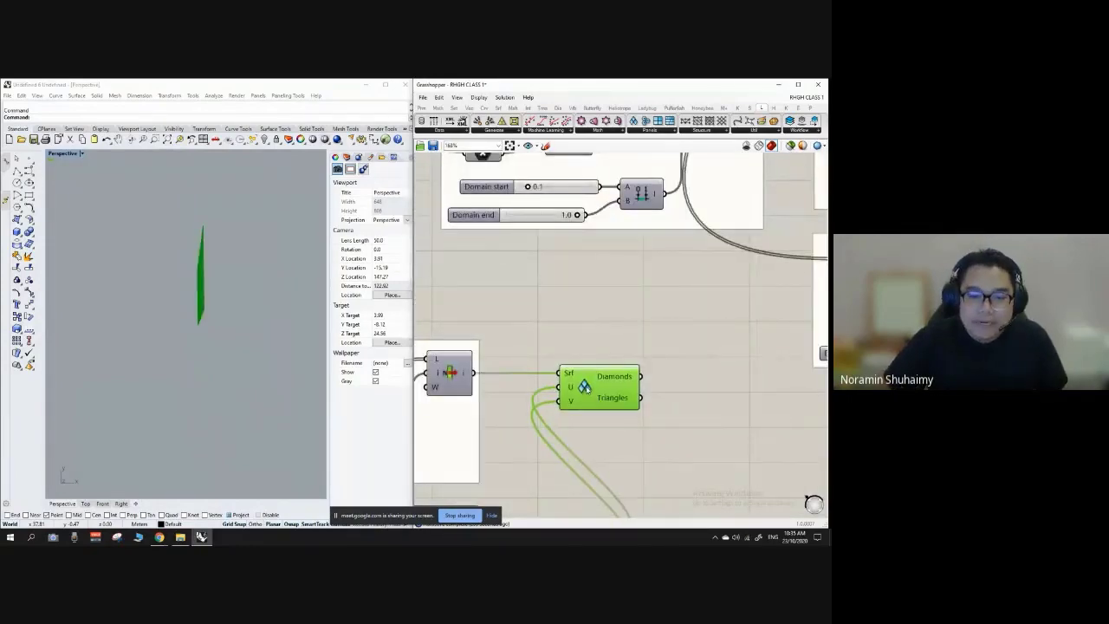
pyautogui.click(592, 413)
pyautogui.scroll(-3, 478, 345)
pyautogui.scroll(4, 216, 248)
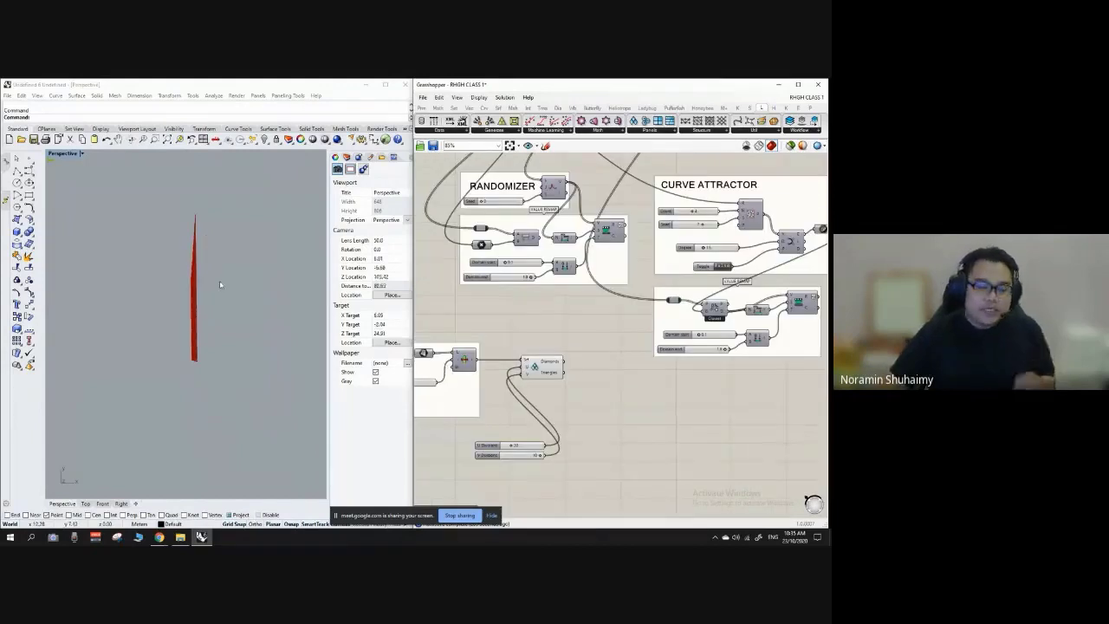
pyautogui.moveTo(220, 282); pyautogui.dragTo(199, 258, button='right')
pyautogui.moveTo(204, 303); pyautogui.dragTo(230, 258, button='right')
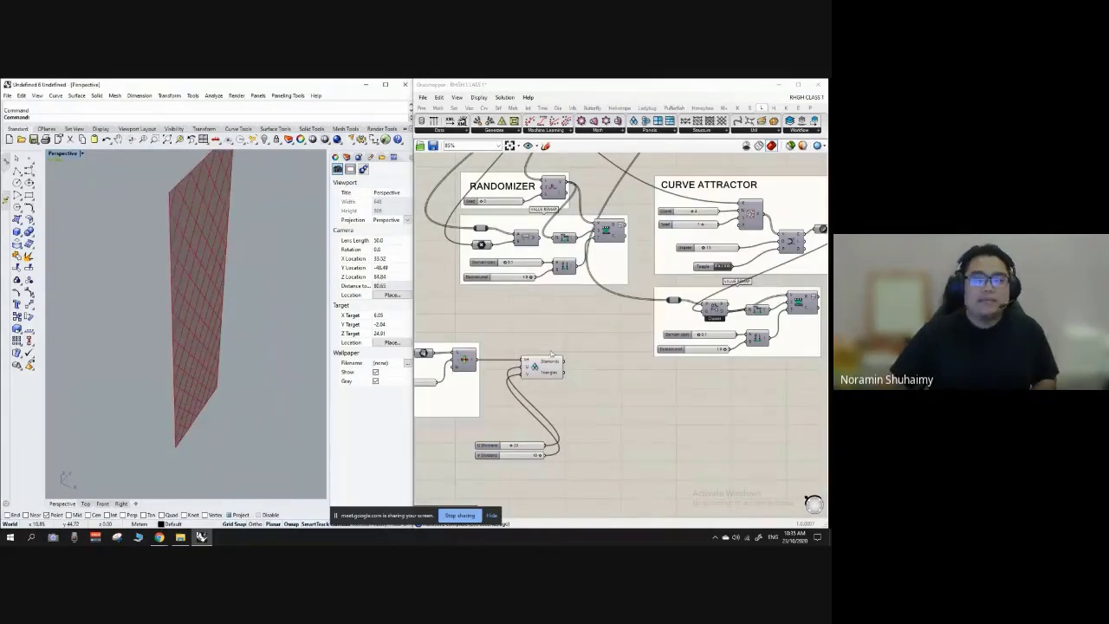
# Turn on the preview of the example's uppermost preview component and examine the extruded diamond panels in the Perspective viewport.
pyautogui.scroll(2, 551, 354)
pyautogui.scroll(-7, 492, 354)
pyautogui.scroll(5, 720, 247)
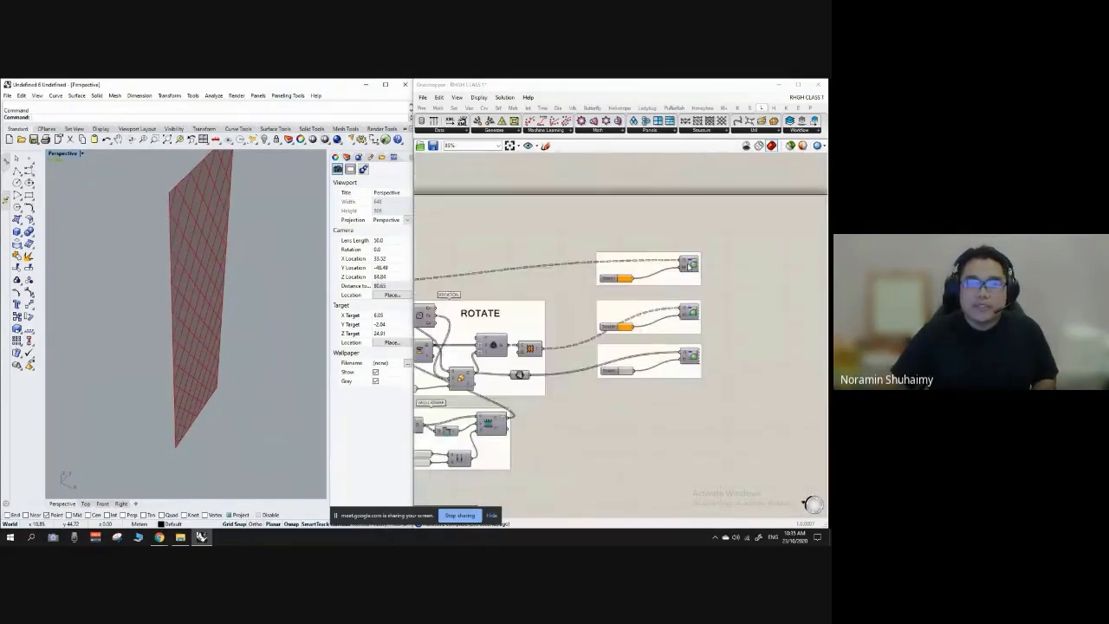
pyautogui.rightClick(688, 266)
pyautogui.click(728, 284)
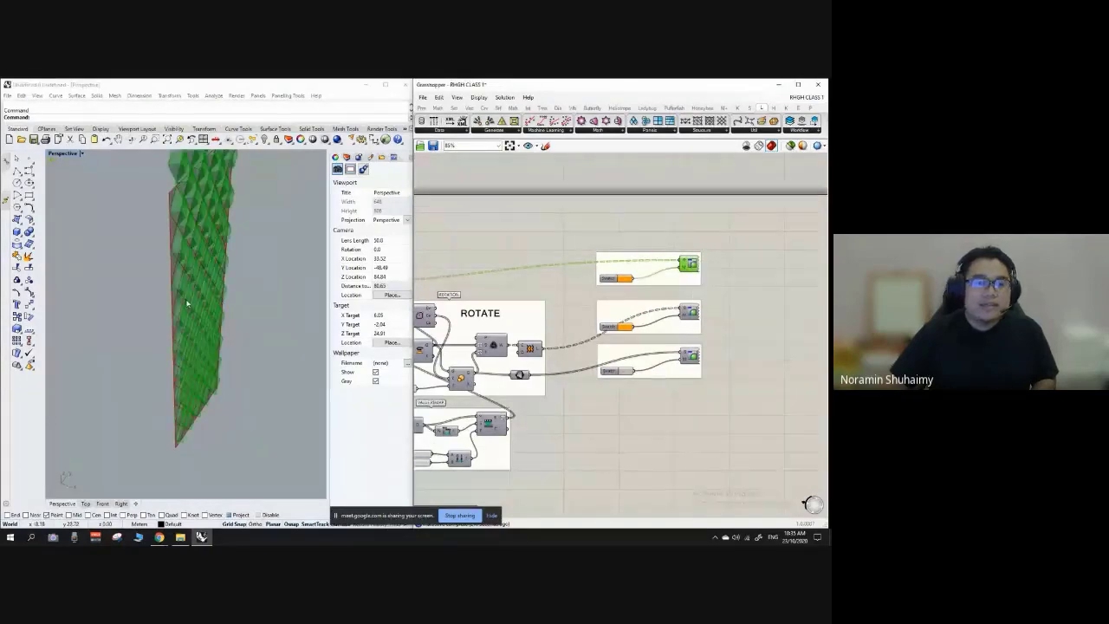
pyautogui.scroll(-3, 187, 303)
pyautogui.moveTo(217, 303); pyautogui.dragTo(195, 271, button='right')
pyautogui.scroll(7, 185, 260)
pyautogui.scroll(-2, 195, 260)
pyautogui.scroll(2, 691, 265)
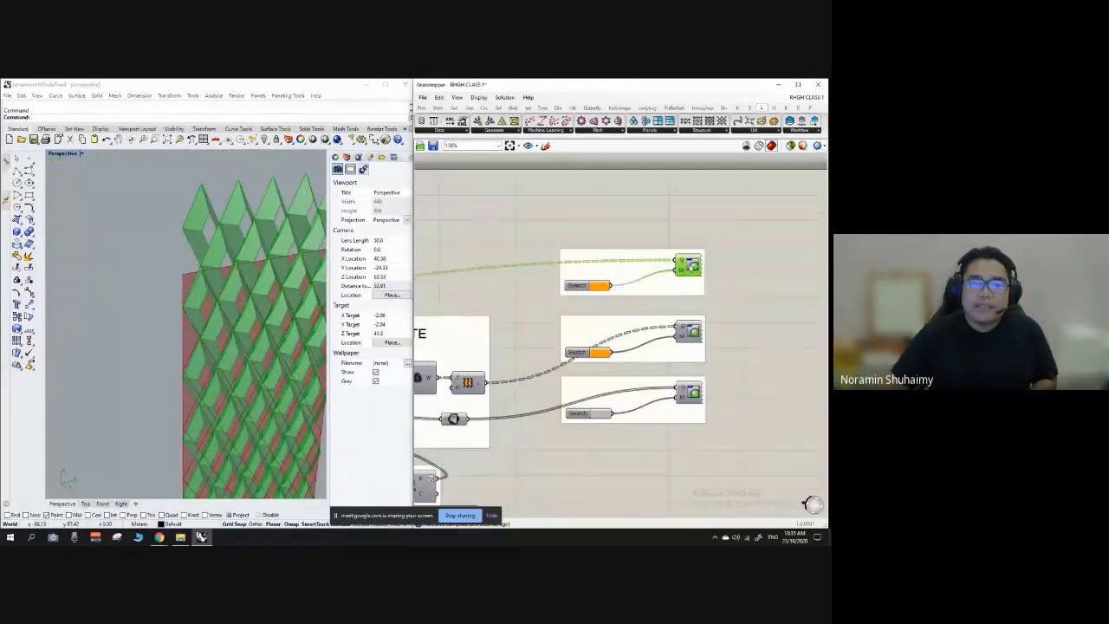
# Turn off the preview of the example's uppermost preview component and select the new Diamond Panels component.
pyautogui.rightClick(690, 265)
pyautogui.click(716, 282)
pyautogui.scroll(-6, 536, 373)
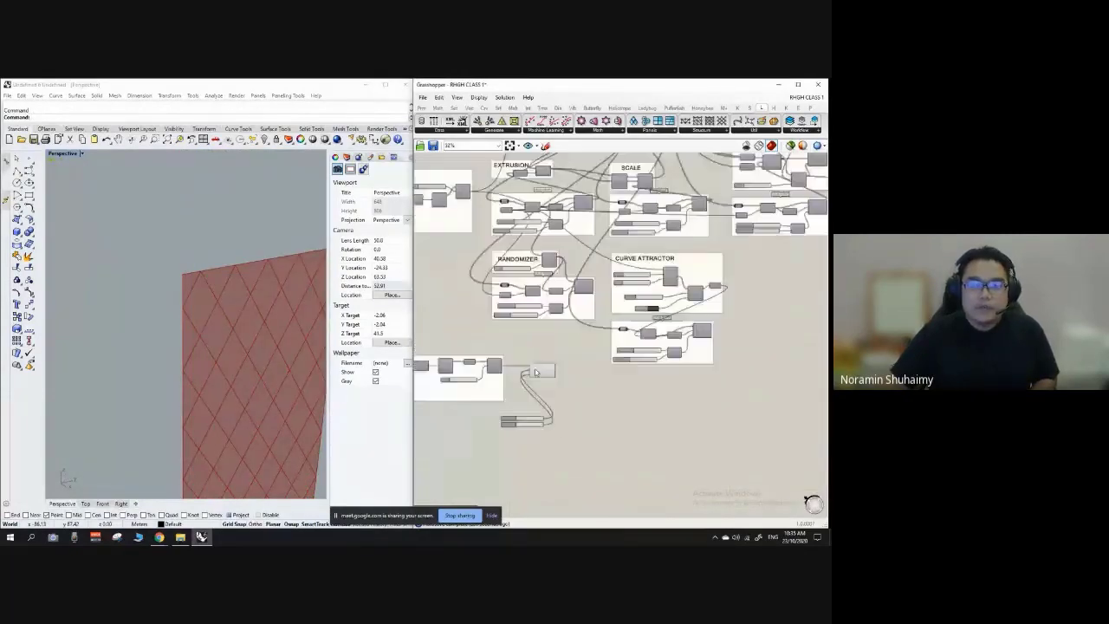
pyautogui.scroll(6, 535, 372)
pyautogui.click(538, 368)
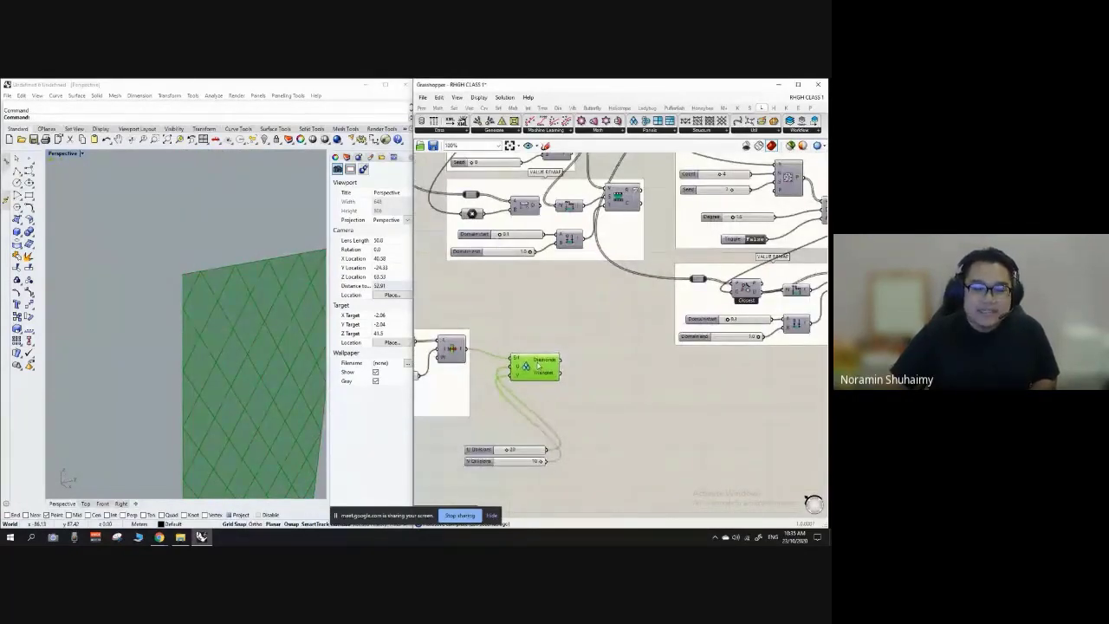
# Reposition the Diamond Panels component on the canvas, beside the group that feeds its surface input.
pyautogui.moveTo(538, 365); pyautogui.dragTo(556, 399)
pyautogui.scroll(-1, 469, 336)
pyautogui.moveTo(199, 294); pyautogui.dragTo(271, 292, button='right')
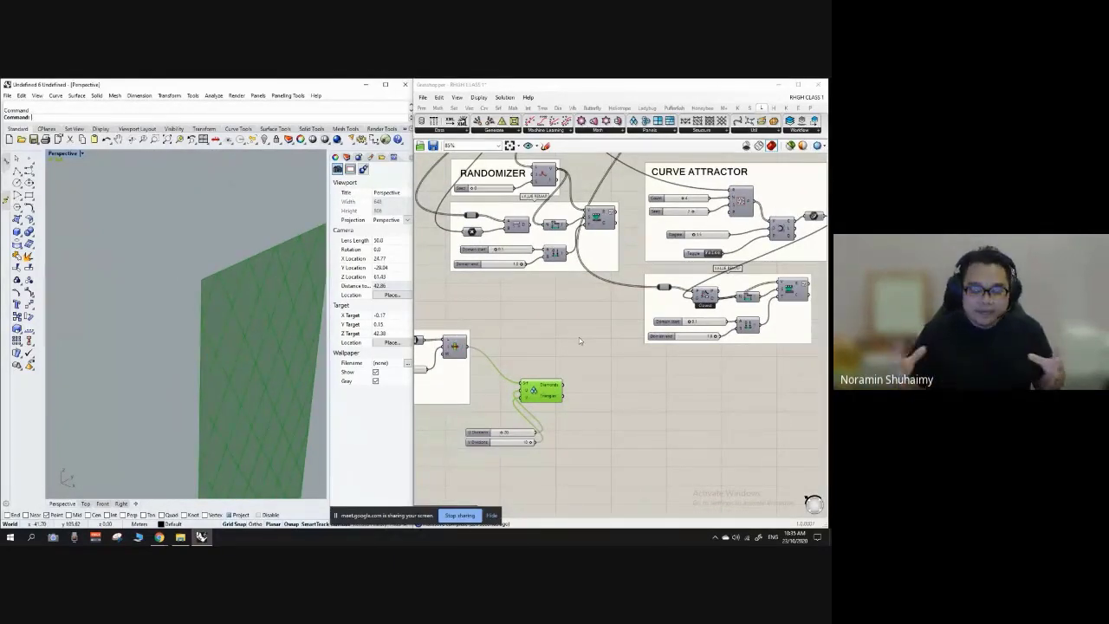
pyautogui.scroll(-2, 565, 328)
pyautogui.scroll(2, 606, 355)
pyautogui.moveTo(520, 369); pyautogui.dragTo(520, 316)
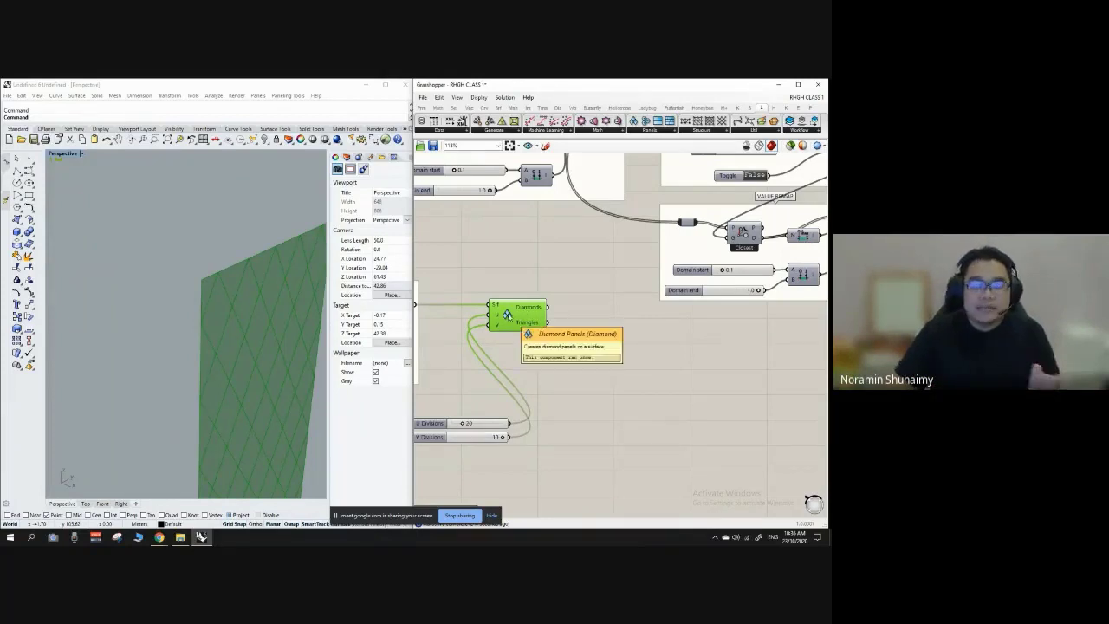
pyautogui.moveTo(507, 314); pyautogui.dragTo(500, 315)
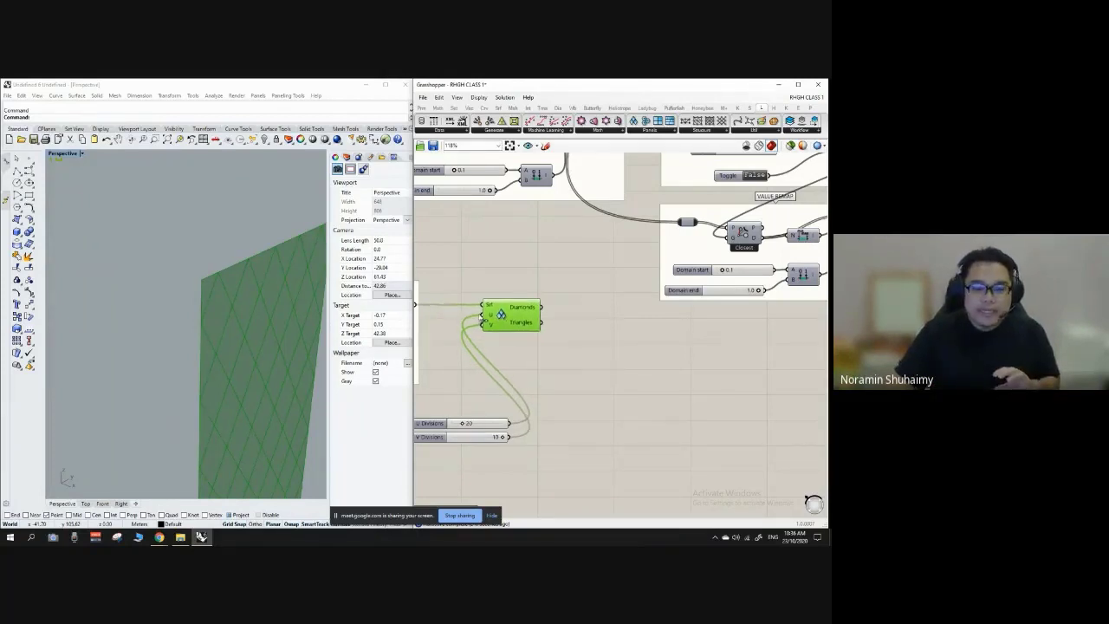
# Add a Move component on the empty canvas just after the Diamond Panels component.
pyautogui.moveTo(549, 337); pyautogui.dragTo(524, 332, button='right')
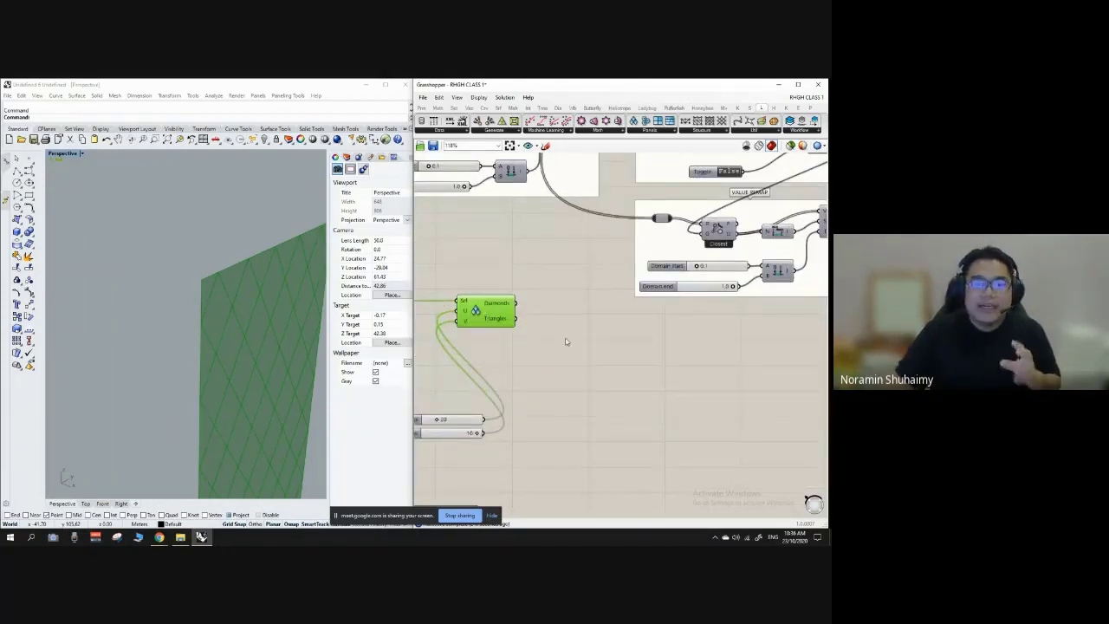
pyautogui.scroll(-3, 509, 371)
pyautogui.scroll(4, 489, 336)
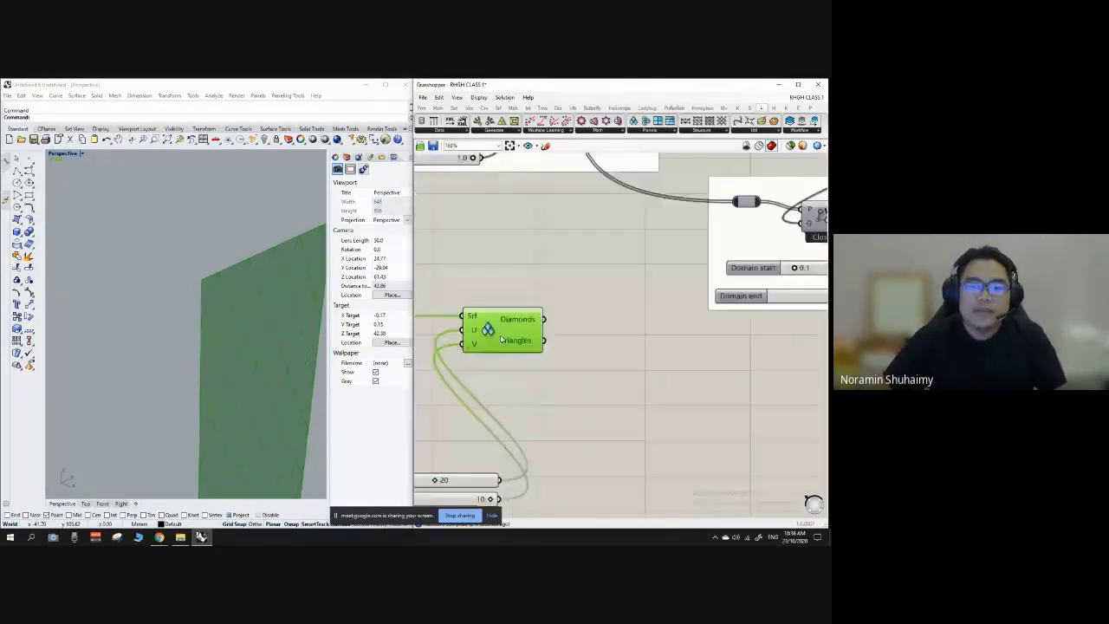
pyautogui.scroll(-3, 508, 339)
pyautogui.scroll(4, 579, 360)
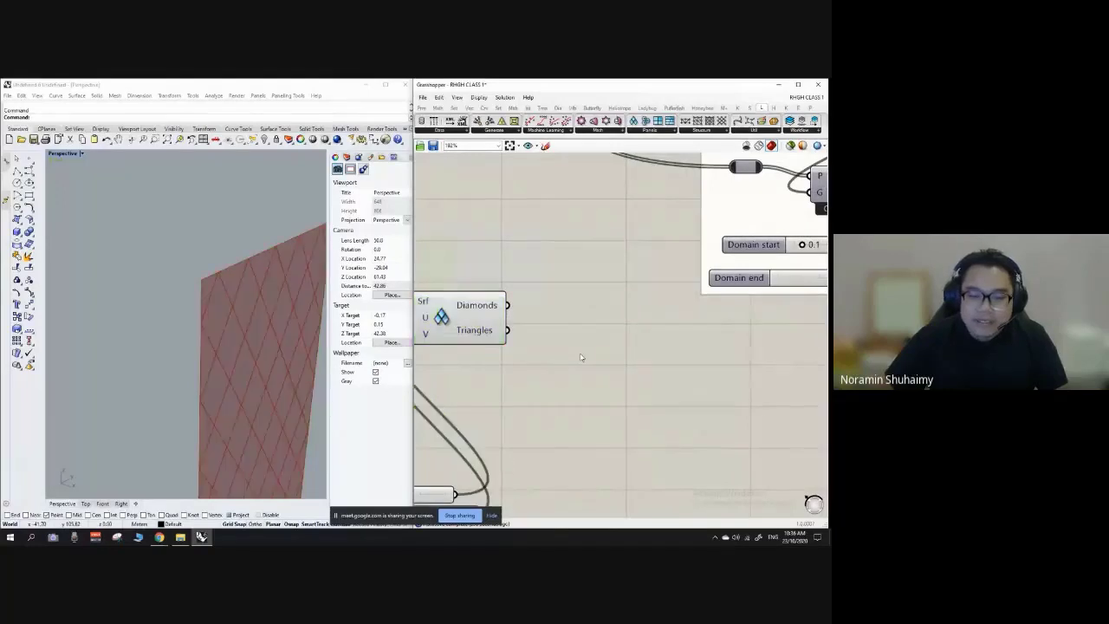
pyautogui.doubleClick(580, 357)
pyautogui.write('MOVE')
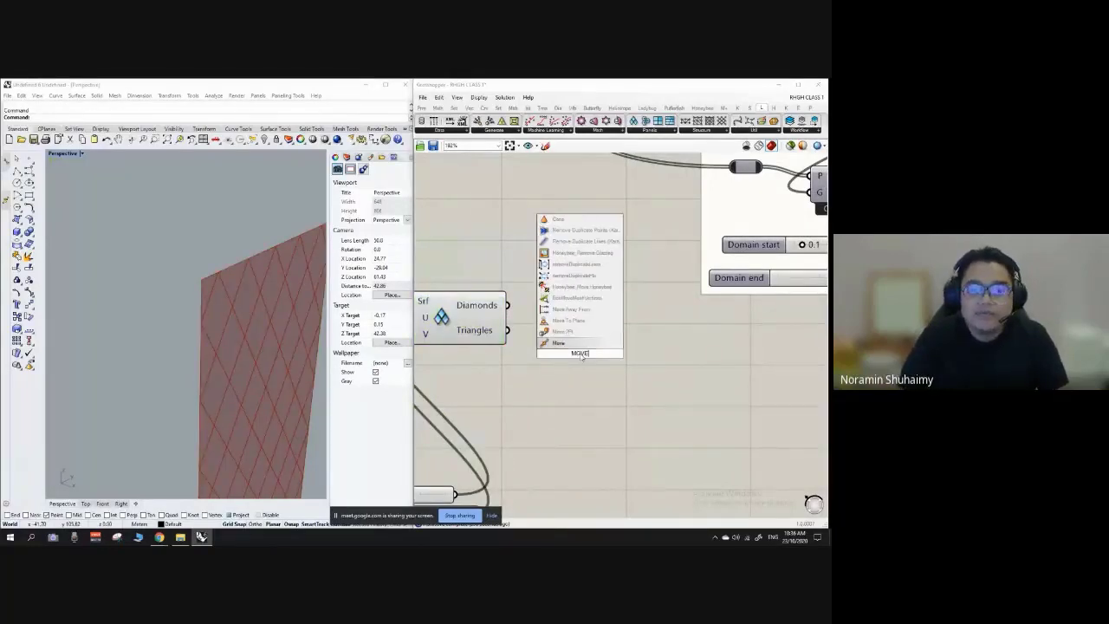
pyautogui.press('Return')
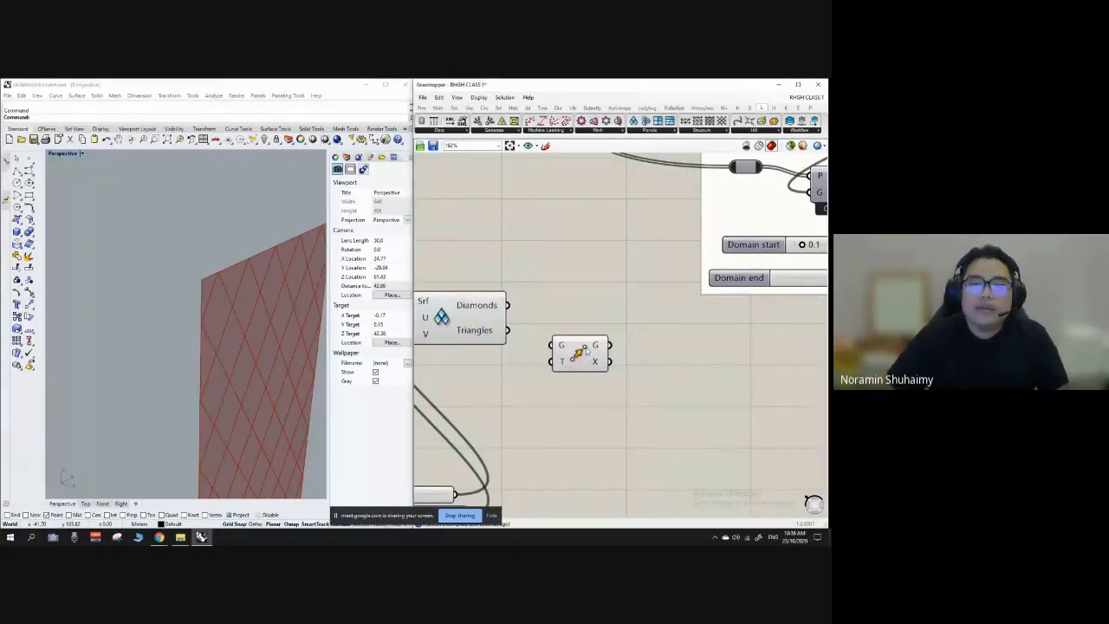
pyautogui.click(586, 350)
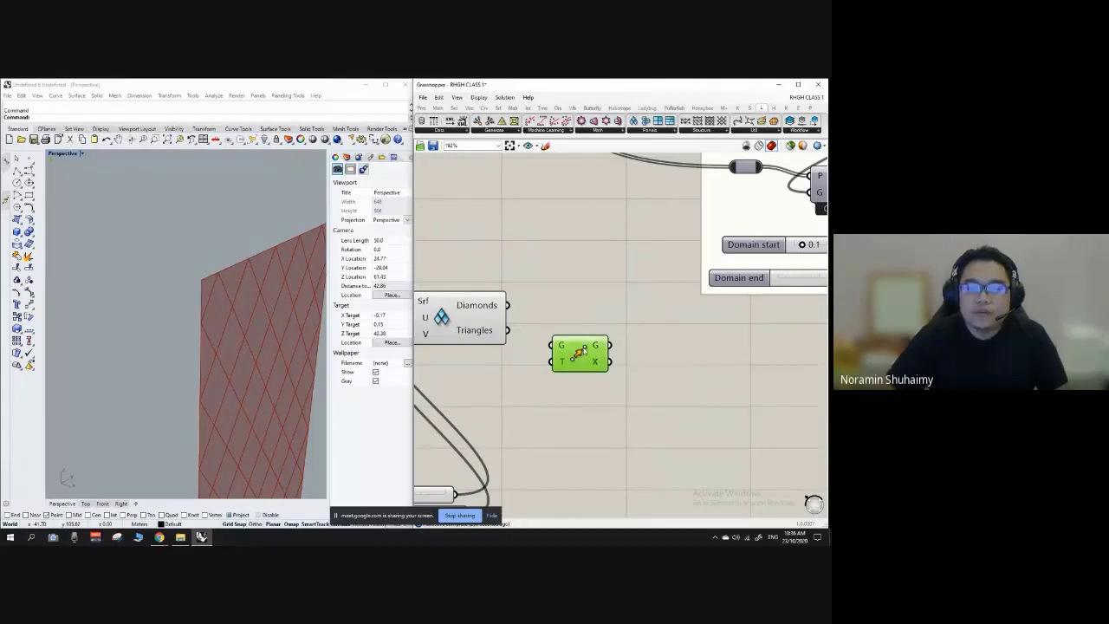
pyautogui.click(537, 276)
pyautogui.scroll(-4, 535, 319)
pyautogui.scroll(5, 482, 315)
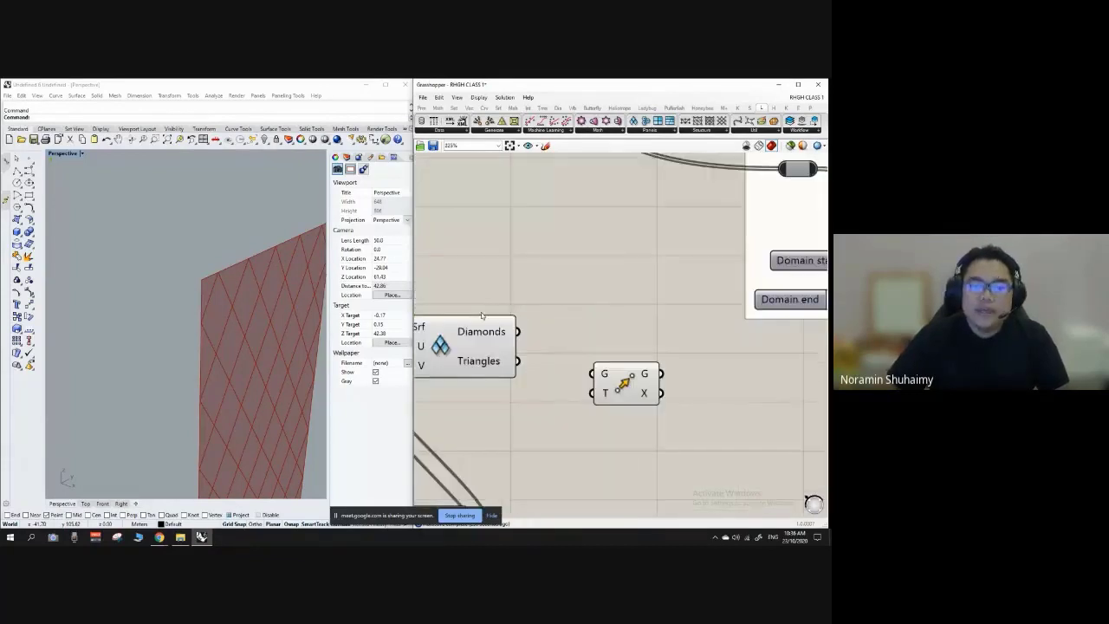
# Try to turn off the preview of the Diamond Panels component.
pyautogui.scroll(-3, 481, 315)
pyautogui.click(455, 335)
pyautogui.scroll(1, 454, 337)
pyautogui.rightClick(454, 340)
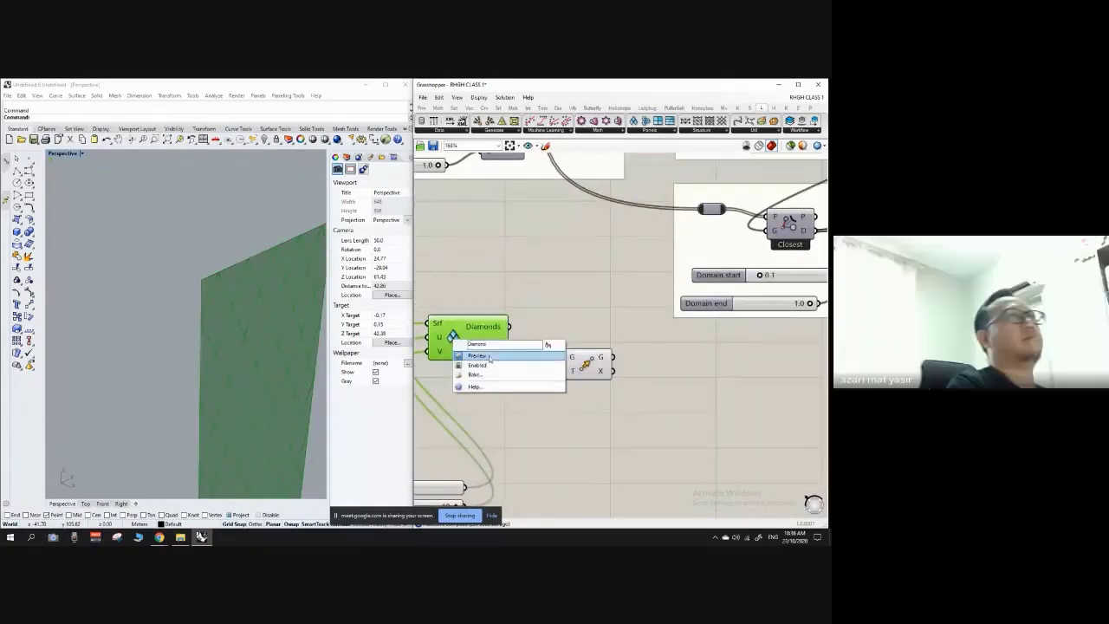
pyautogui.click(478, 357)
pyautogui.click(548, 306)
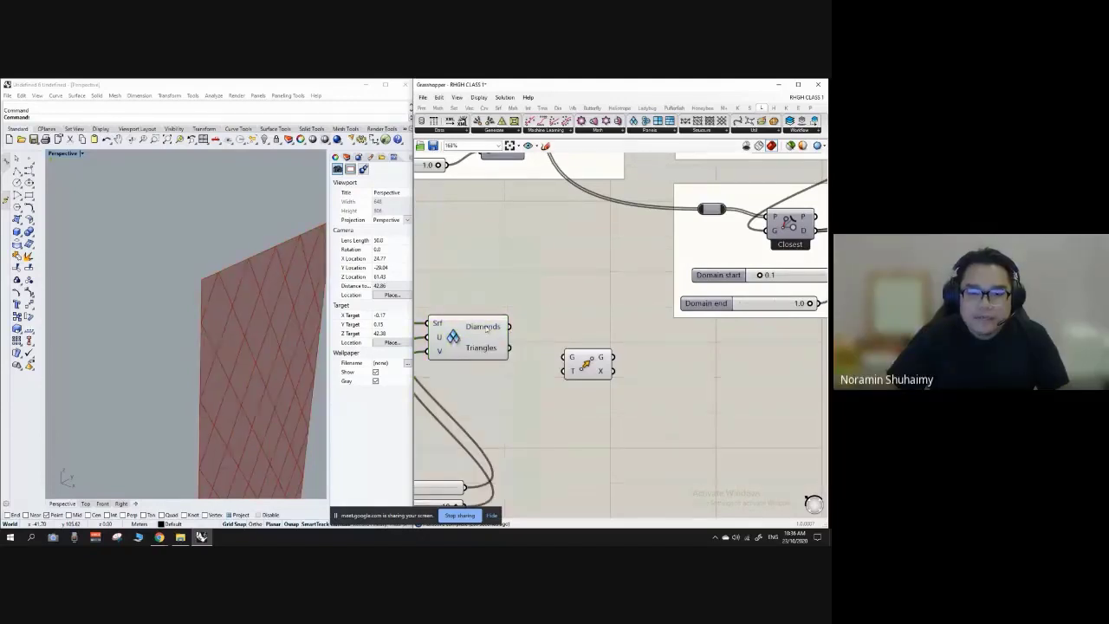
# Connect the Diamonds output of Diamond Panels to the Move component's geometry input and view the moved panels in the Perspective viewport.
pyautogui.scroll(2, 487, 327)
pyautogui.moveTo(515, 325); pyautogui.dragTo(657, 378)
pyautogui.scroll(-3, 605, 326)
pyautogui.scroll(-2, 219, 324)
pyautogui.scroll(-3, 219, 324)
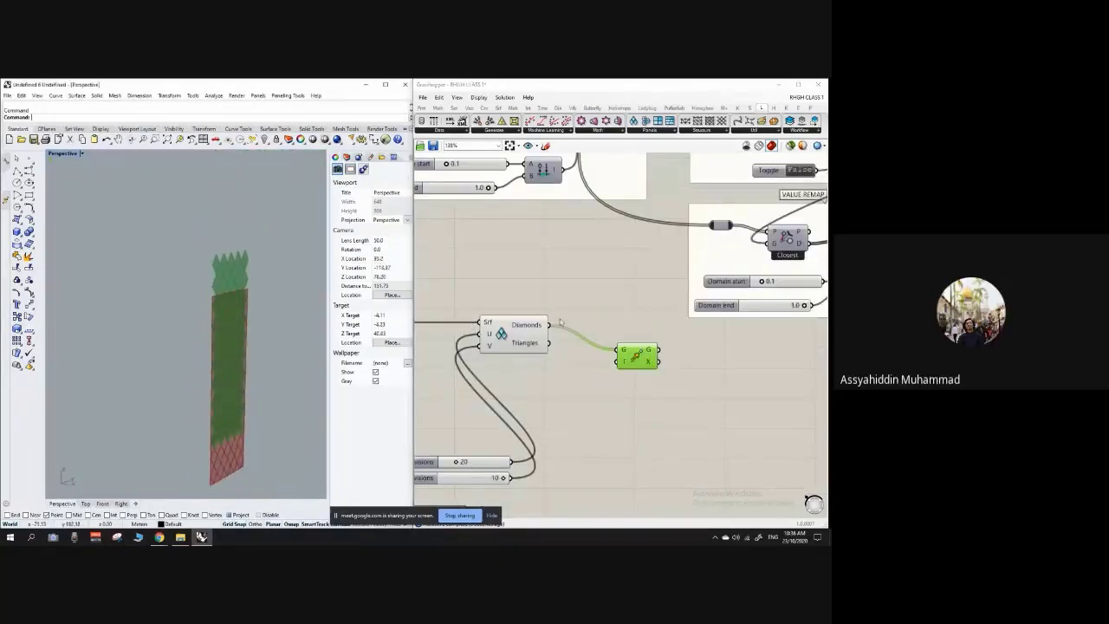
pyautogui.scroll(3, 561, 335)
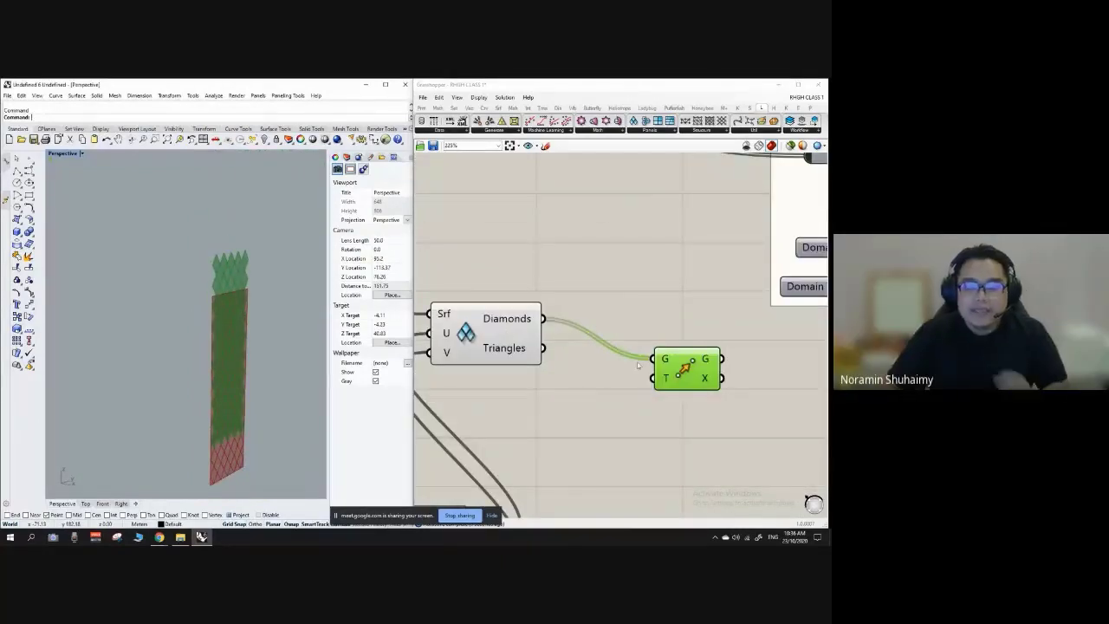
pyautogui.scroll(-1, 611, 339)
pyautogui.scroll(-3, 614, 351)
pyautogui.scroll(3, 616, 381)
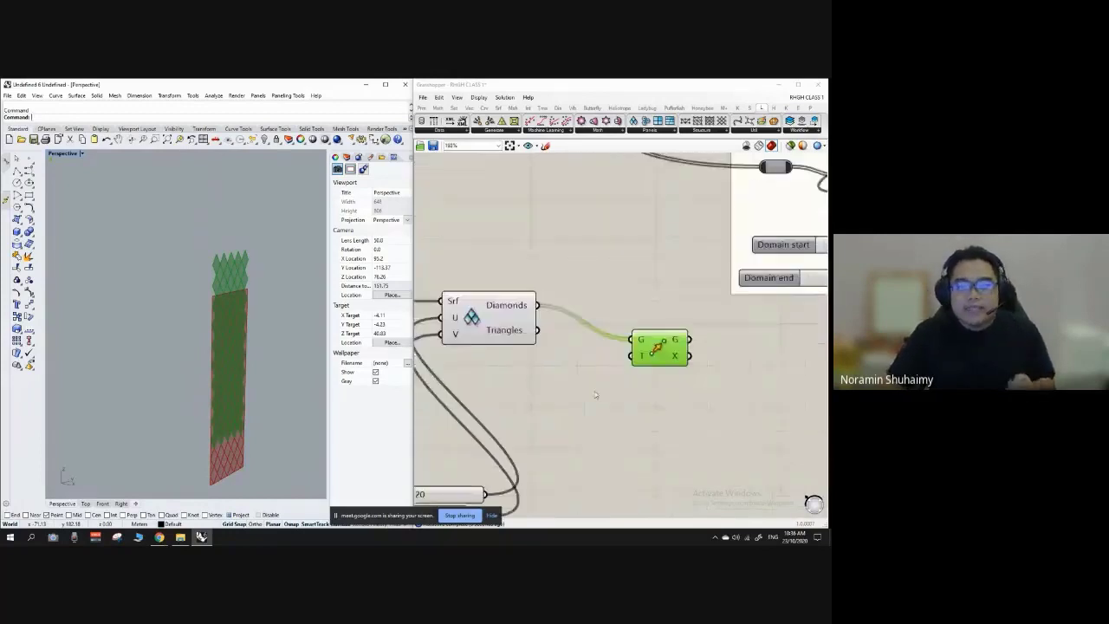
pyautogui.moveTo(191, 329); pyautogui.dragTo(299, 355, button='right')
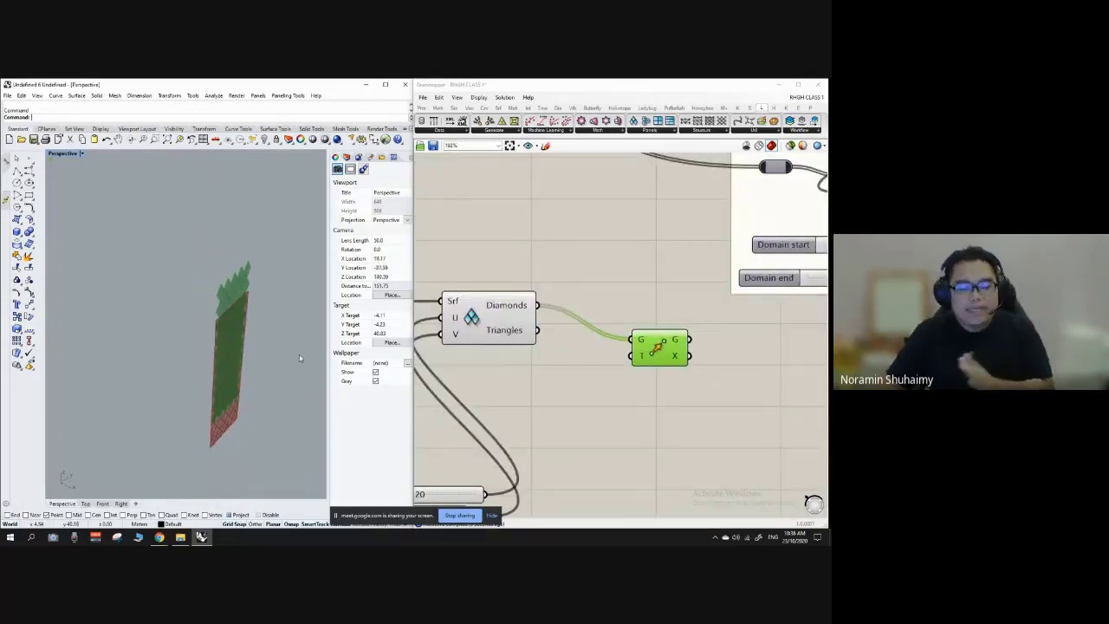
# Add a Unit X vector component and connect it to the Move component's T input.
pyautogui.doubleClick(571, 393)
pyautogui.write('x')
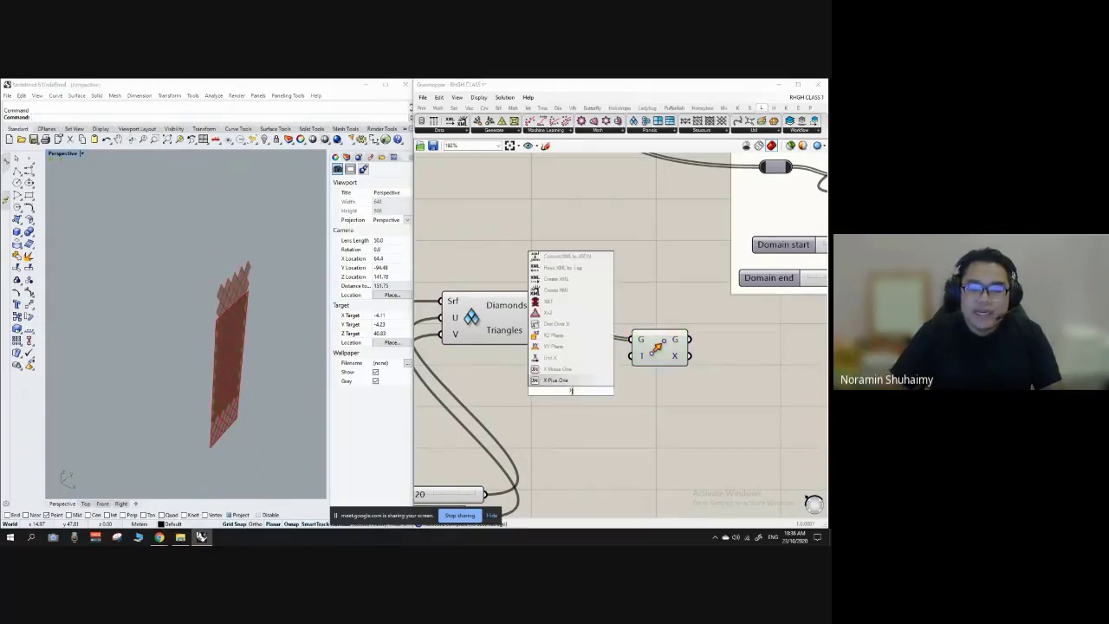
pyautogui.click(574, 360)
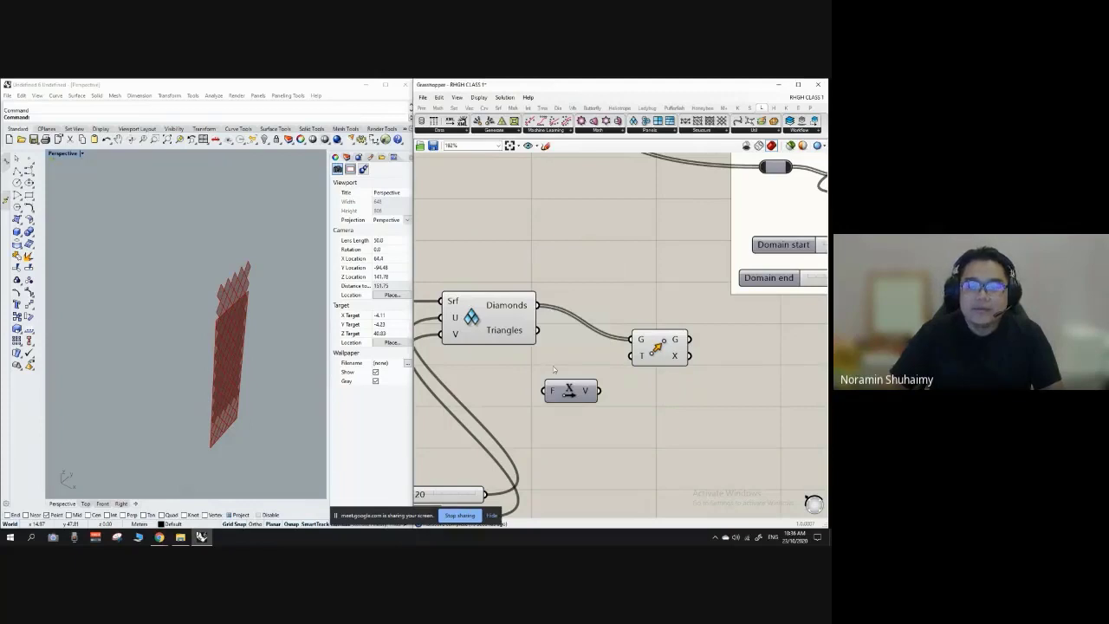
pyautogui.moveTo(604, 396); pyautogui.dragTo(635, 355)
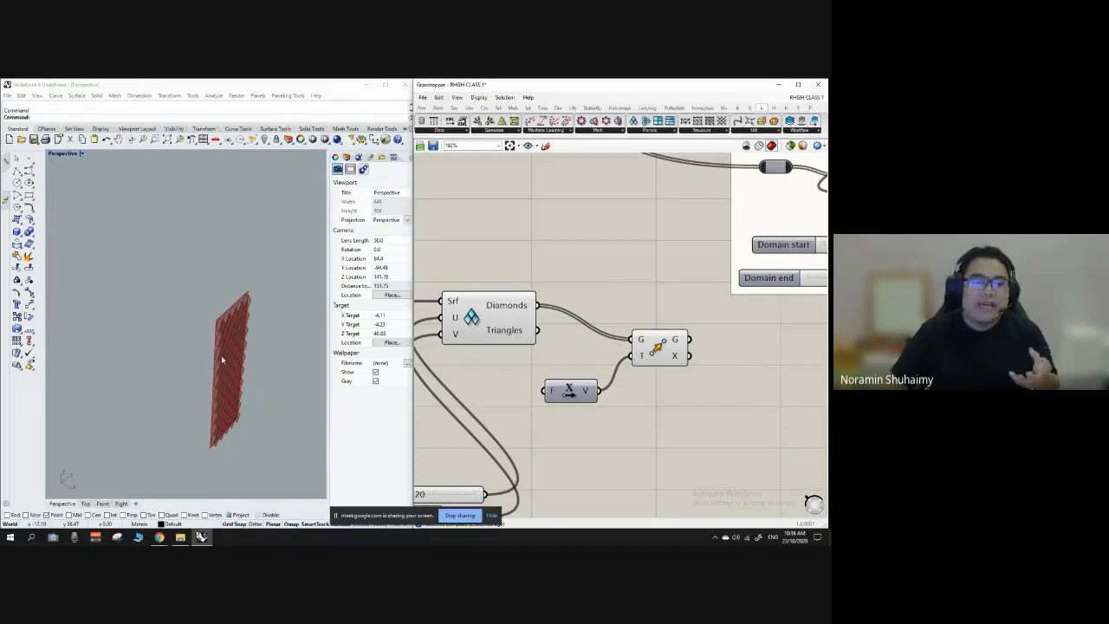
pyautogui.scroll(6, 222, 356)
pyautogui.moveTo(242, 323); pyautogui.dragTo(249, 316, button='right')
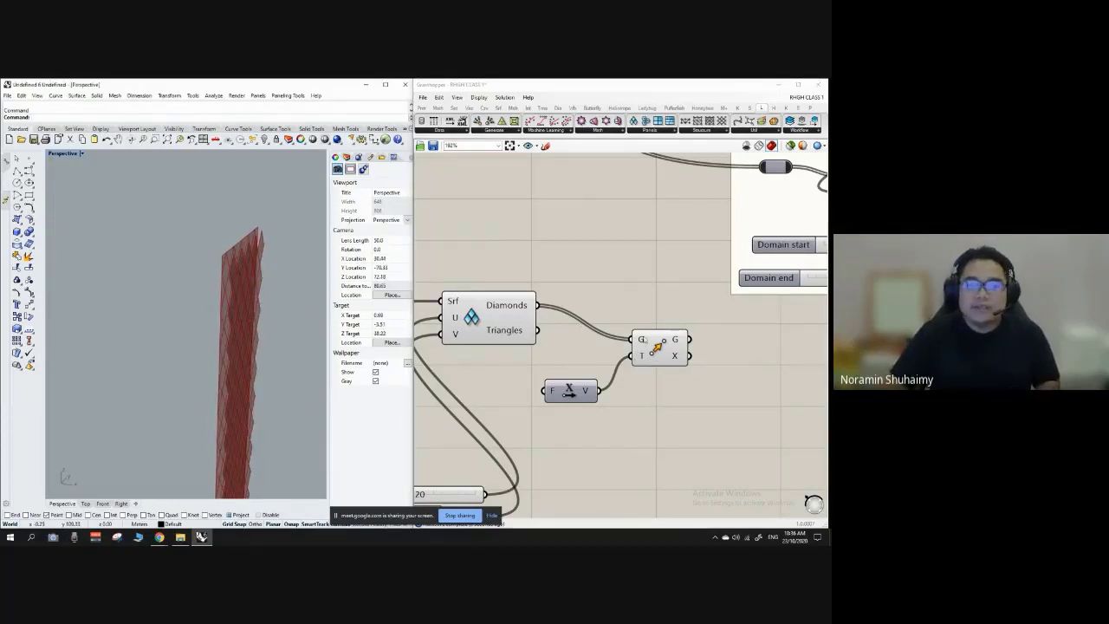
# Move the Move component closer to Diamond Panels and place the Unit X component just below it.
pyautogui.moveTo(653, 341)
pyautogui.mouseDown()
pyautogui.moveTo(669, 341)
pyautogui.moveTo(643, 312)
pyautogui.moveTo(680, 342)
pyautogui.moveTo(648, 335)
pyautogui.mouseUp()
pyautogui.click(661, 404)
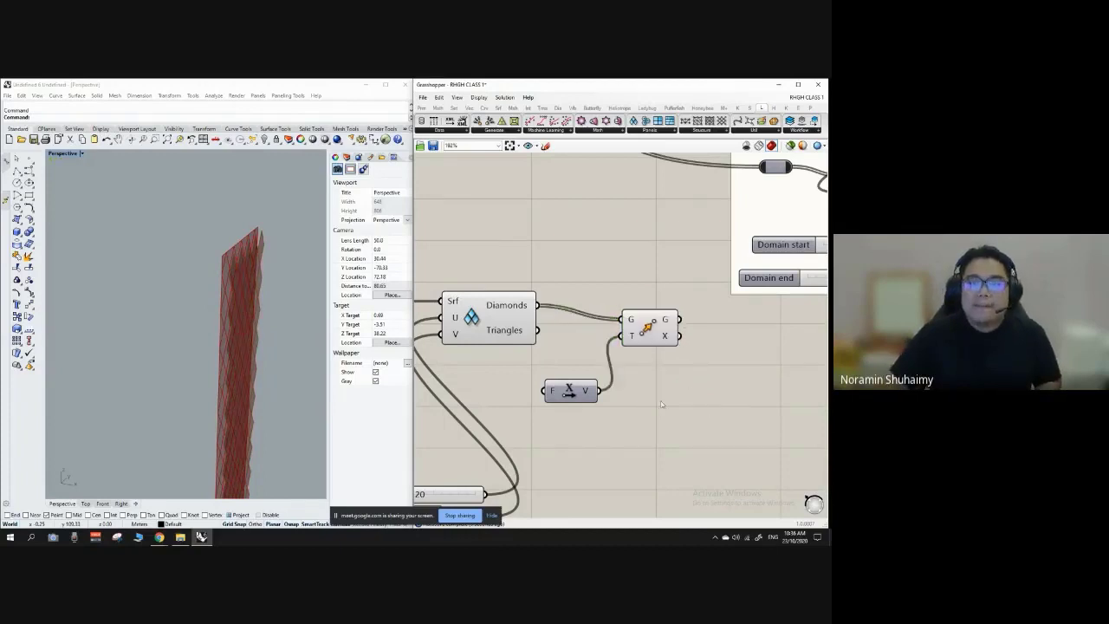
pyautogui.moveTo(578, 391); pyautogui.dragTo(602, 392)
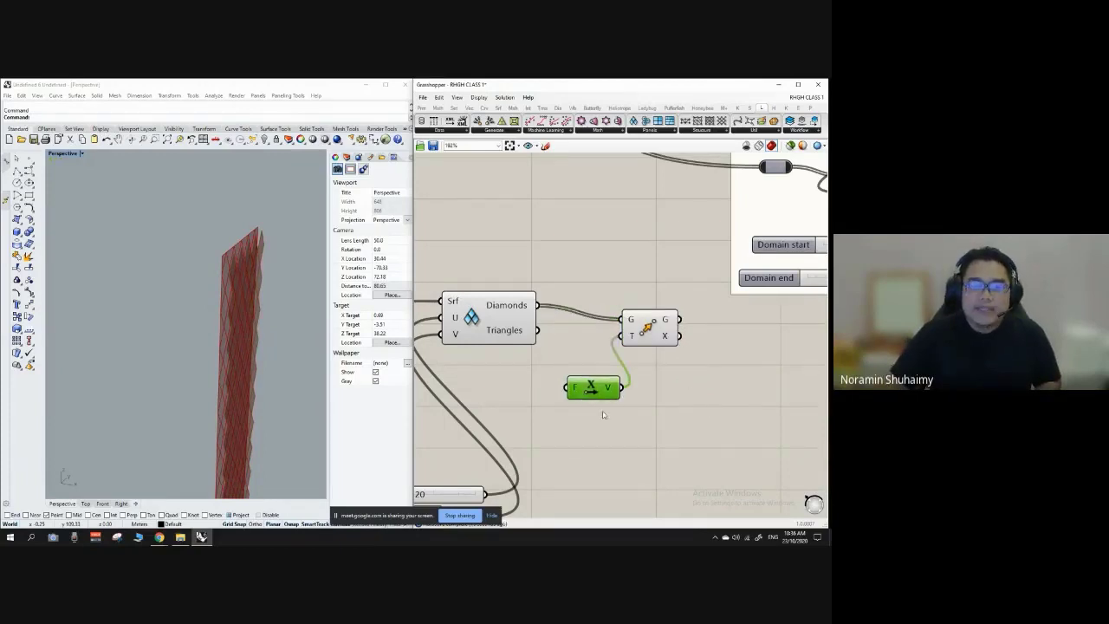
# Add a number slider with the value 5 and connect it to the Unit X component's factor input.
pyautogui.scroll(-6, 577, 404)
pyautogui.scroll(5, 548, 213)
pyautogui.scroll(-6, 555, 232)
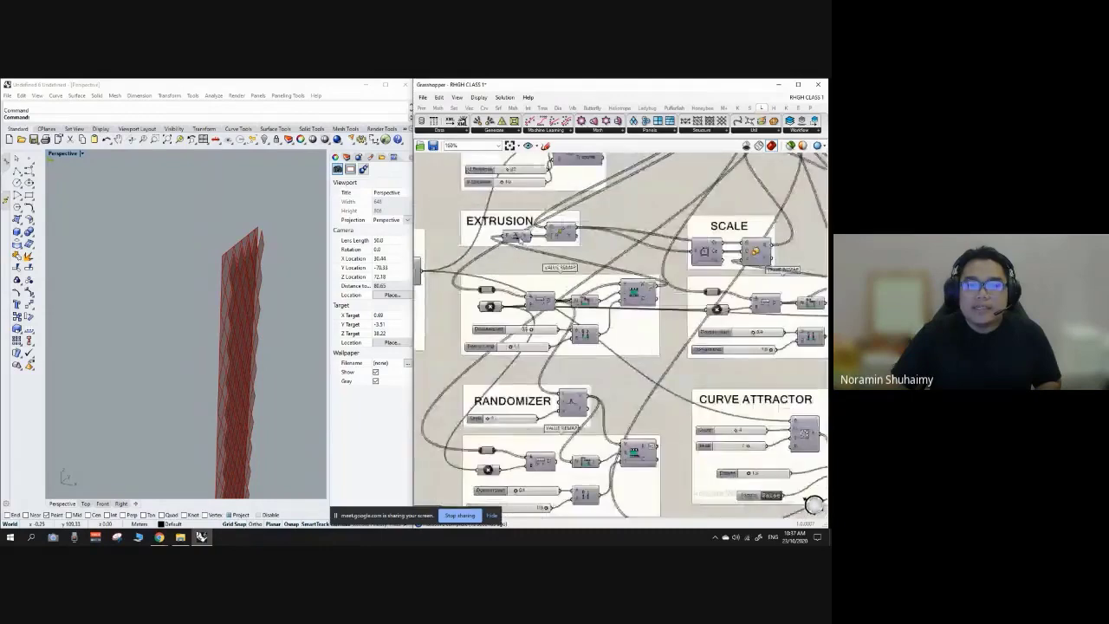
pyautogui.scroll(4, 577, 407)
pyautogui.doubleClick(573, 394)
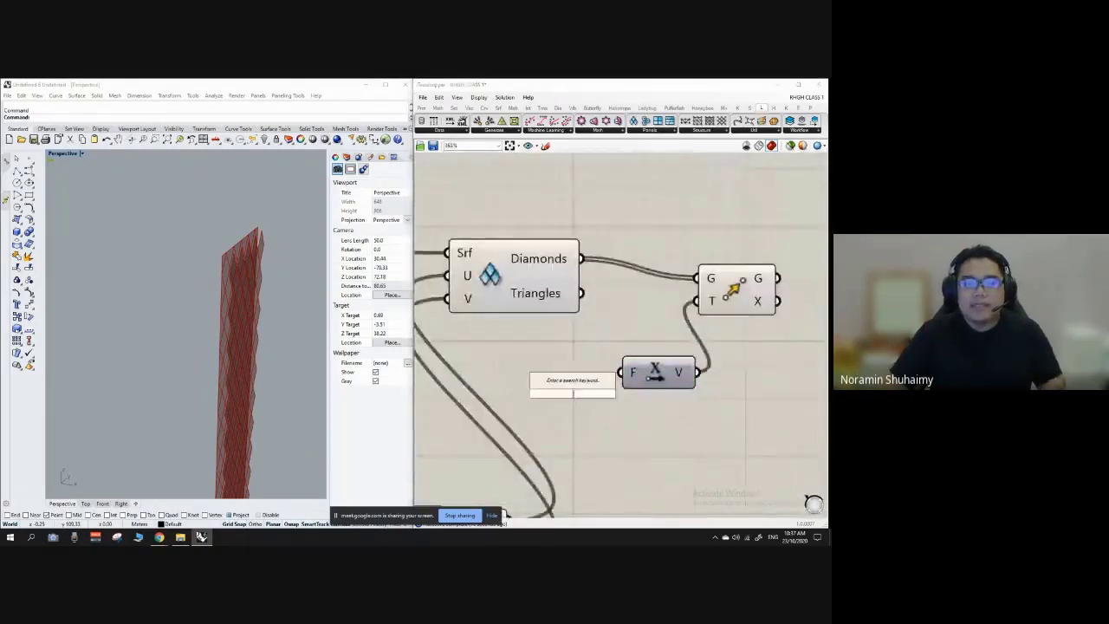
pyautogui.write('5')
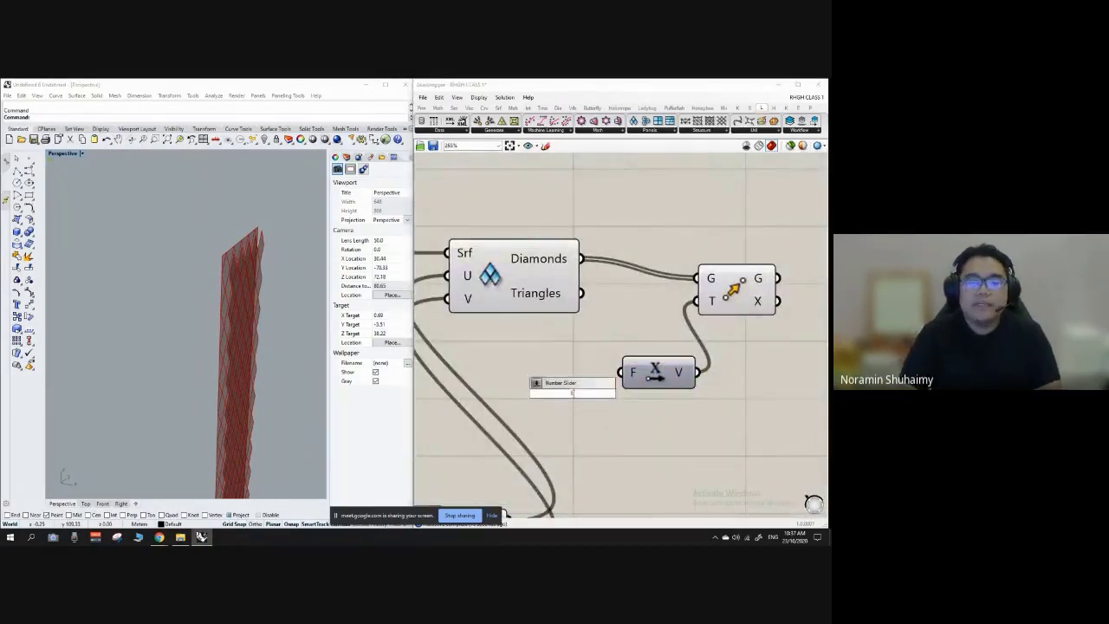
pyautogui.click(560, 438)
pyautogui.doubleClick(558, 438)
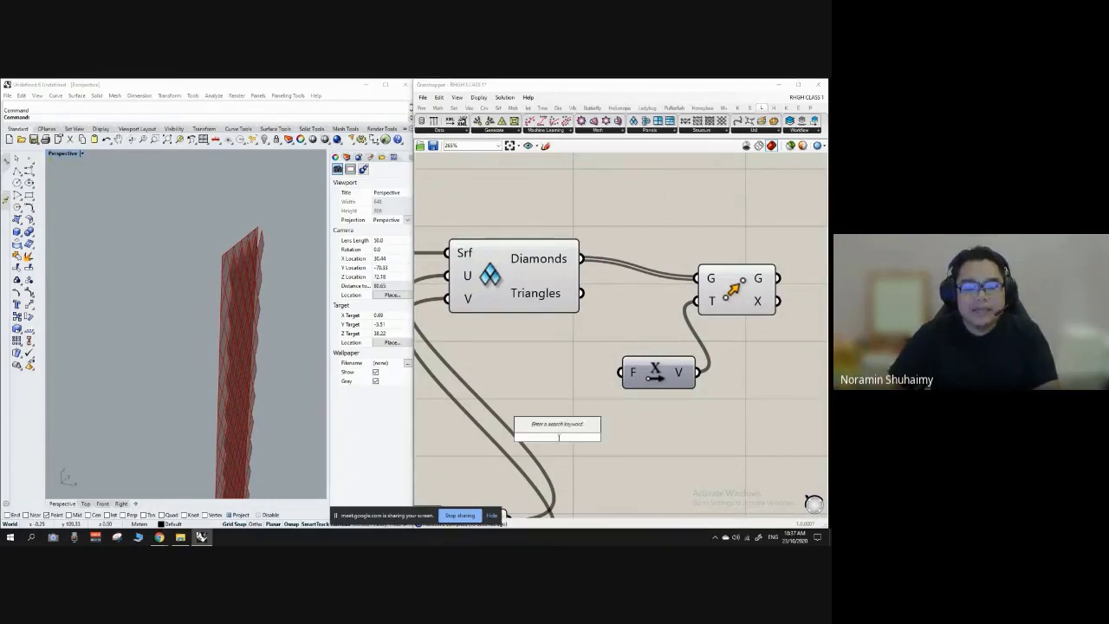
pyautogui.write('5')
pyautogui.press('Return')
pyautogui.moveTo(629, 438); pyautogui.dragTo(566, 411)
pyautogui.moveTo(588, 410); pyautogui.dragTo(620, 372)
# Tidy the Unit X and Move components so they sit close together after the Factor slider and Diamond Panels.
pyautogui.moveTo(684, 388); pyautogui.dragTo(674, 394)
pyautogui.click(529, 328)
pyautogui.moveTo(529, 329); pyautogui.dragTo(443, 324, button='right')
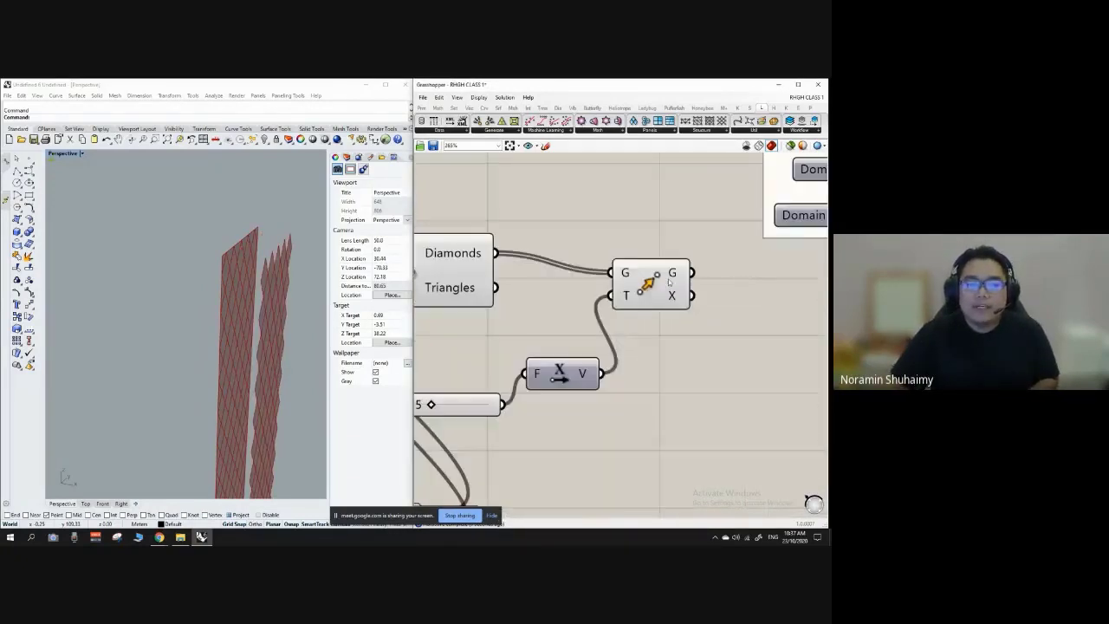
pyautogui.moveTo(670, 295); pyautogui.dragTo(660, 282)
pyautogui.moveTo(579, 371); pyautogui.dragTo(577, 340)
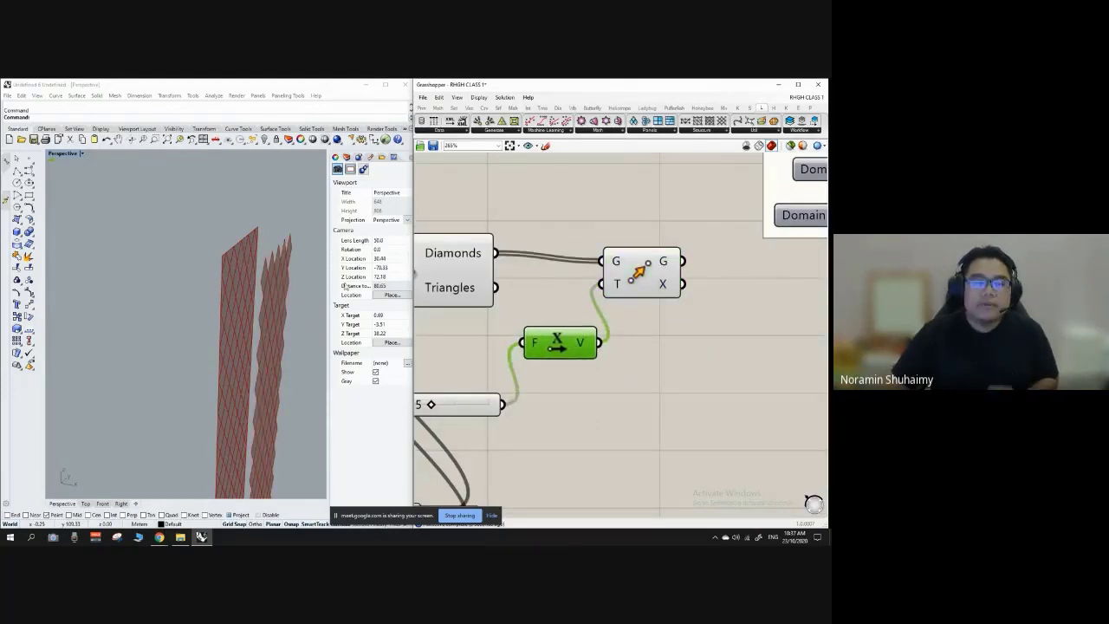
# Turn off the preview of the Diamond Panels component and shift the Move component slightly closer to it.
pyautogui.scroll(-3, 505, 272)
pyautogui.scroll(3, 445, 274)
pyautogui.click(447, 276)
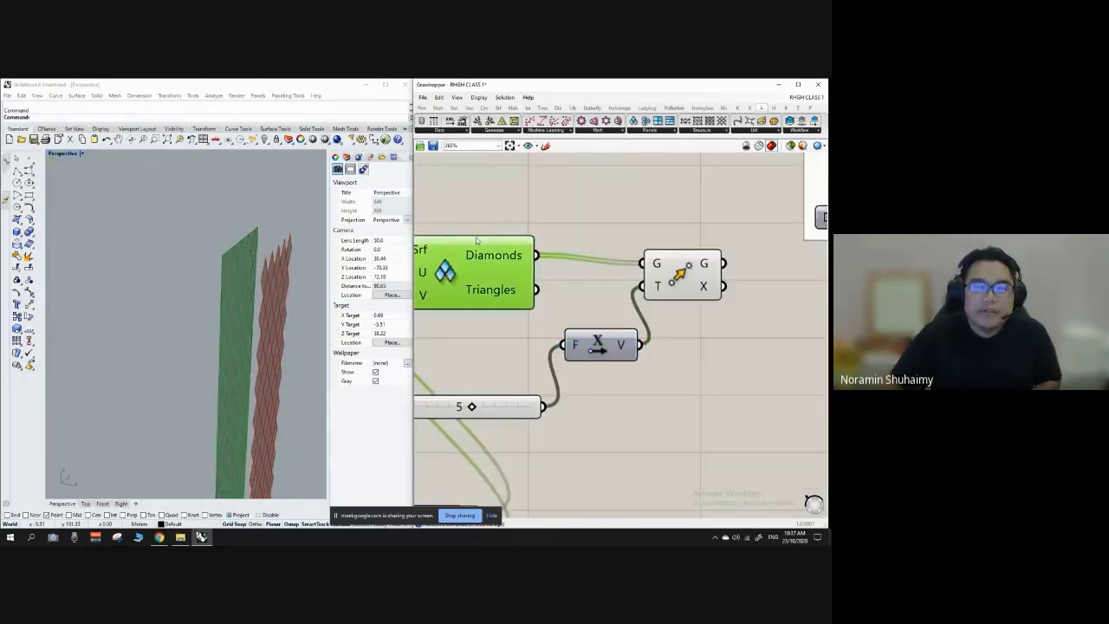
pyautogui.rightClick(442, 271)
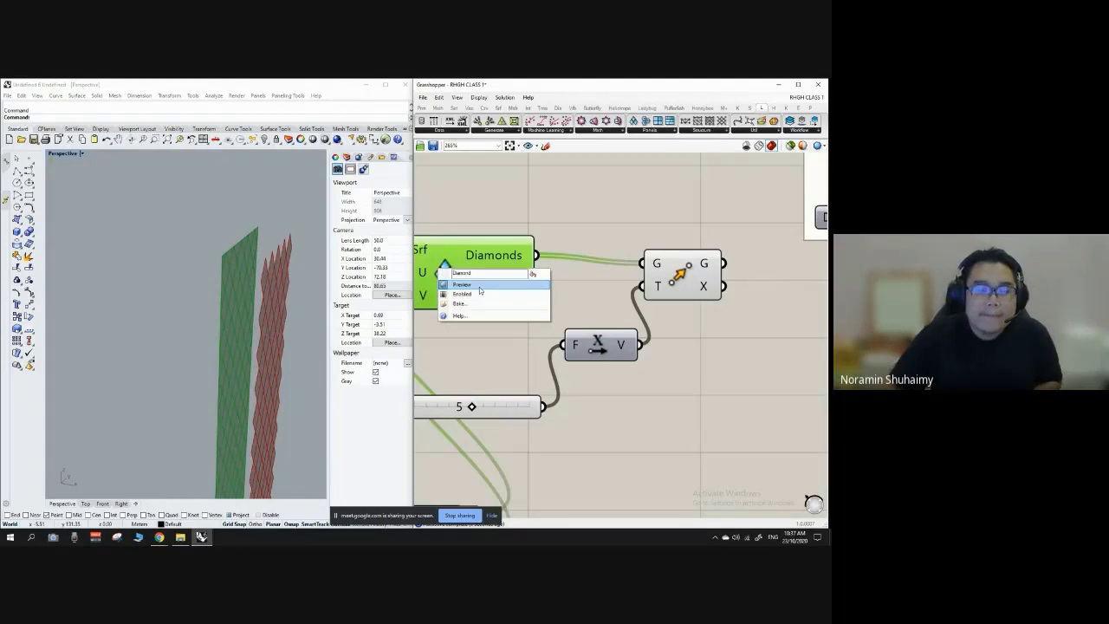
pyautogui.click(480, 290)
pyautogui.scroll(-3, 513, 250)
pyautogui.click(547, 220)
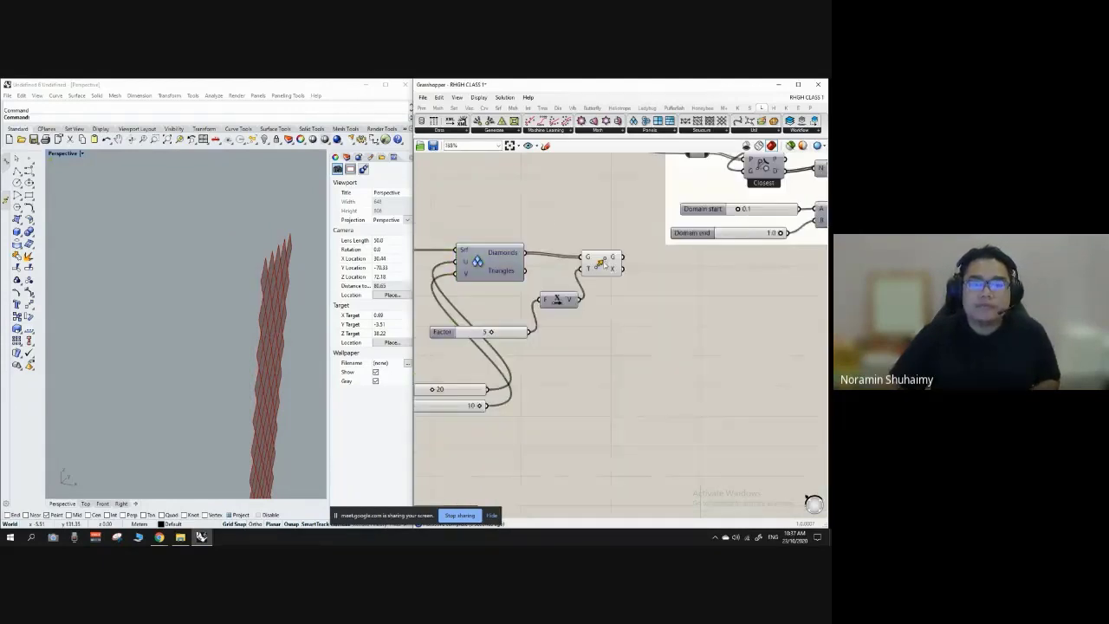
pyautogui.moveTo(604, 261); pyautogui.dragTo(593, 259)
pyautogui.click(586, 279)
pyautogui.scroll(-3, 550, 282)
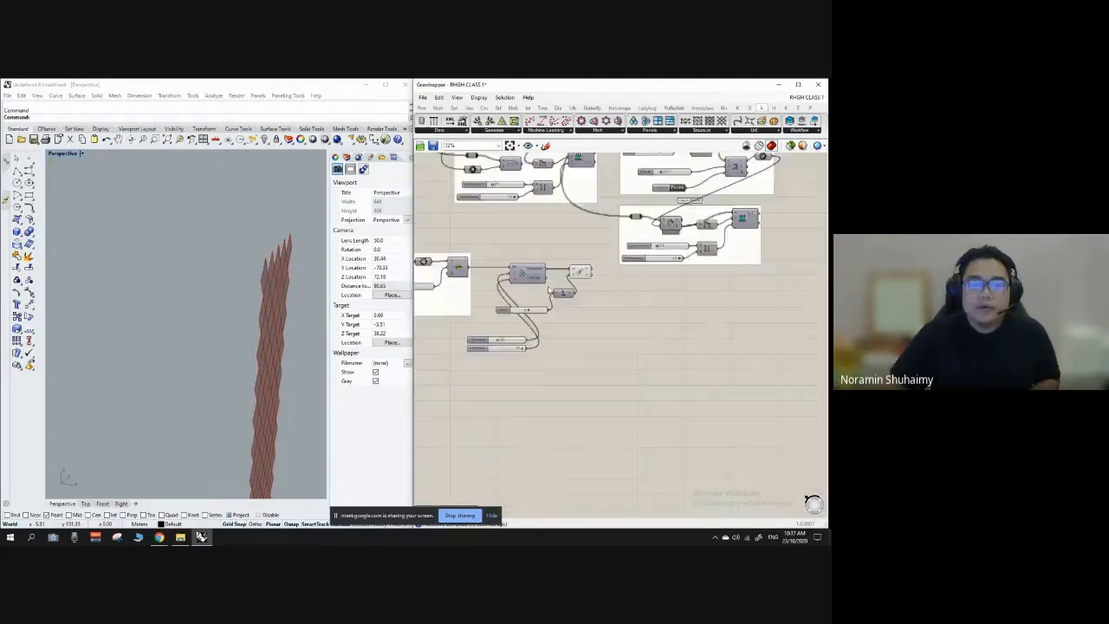
pyautogui.scroll(3, 549, 284)
pyautogui.scroll(1, 475, 256)
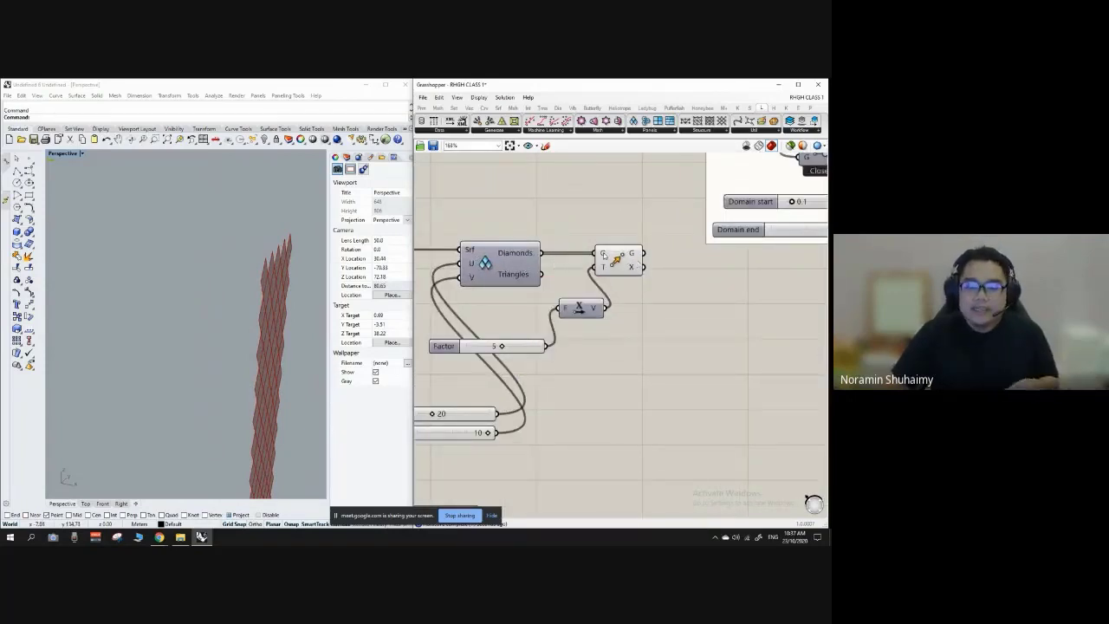
pyautogui.scroll(1, 604, 254)
pyautogui.scroll(-3, 550, 299)
pyautogui.moveTo(709, 286); pyautogui.dragTo(656, 284, button='right')
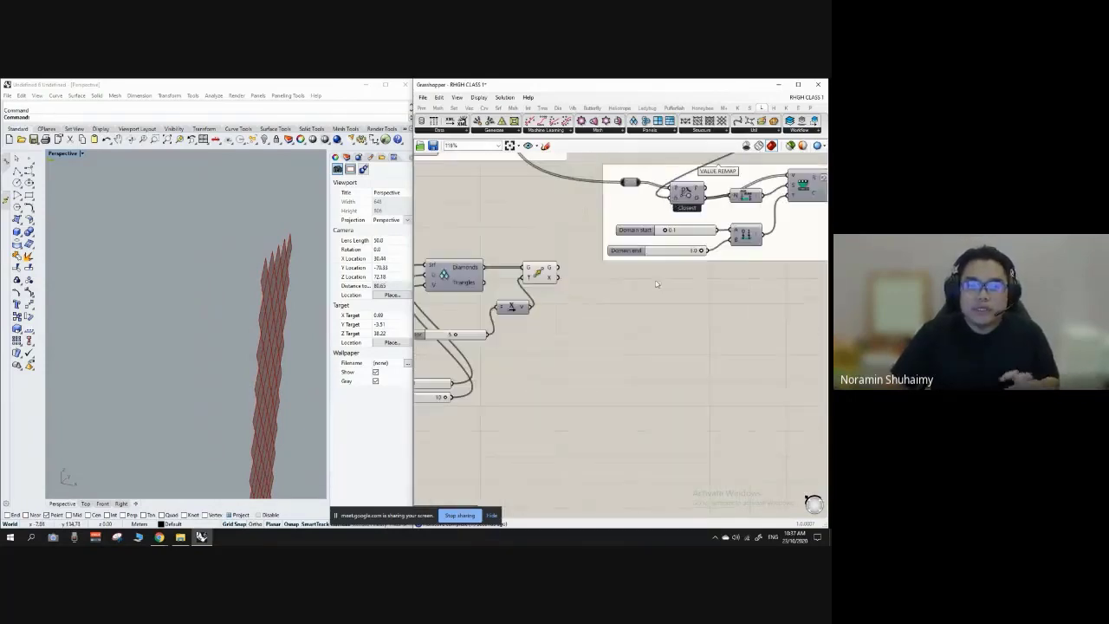
pyautogui.scroll(-5, 520, 309)
pyautogui.scroll(5, 531, 310)
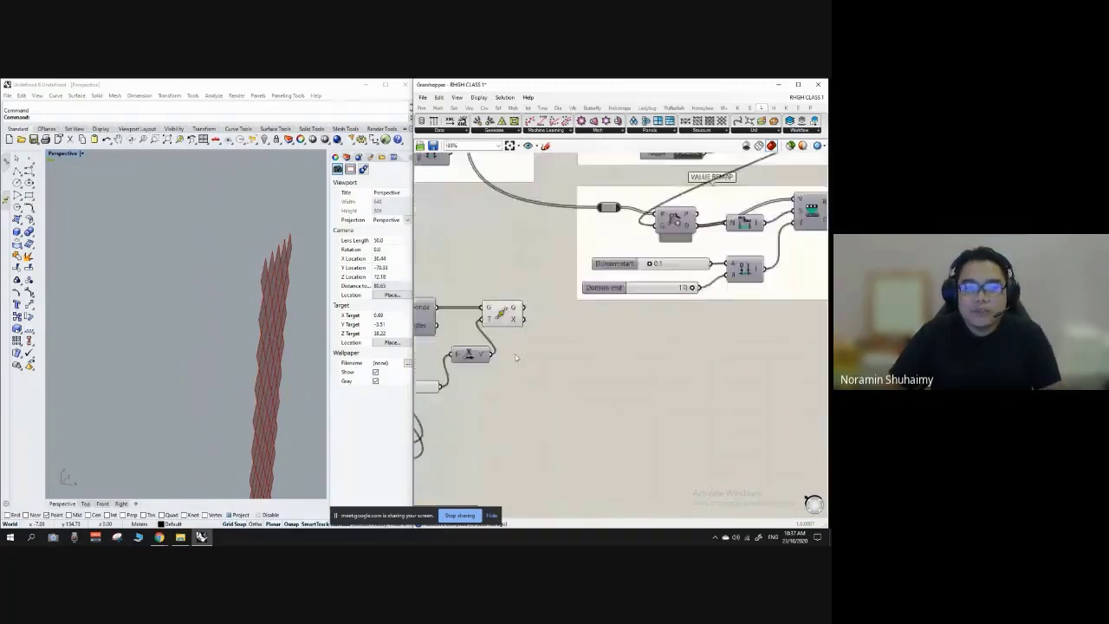
# Add a Weave component in the empty canvas area beside the Move component.
pyautogui.scroll(-1, 539, 355)
pyautogui.scroll(1, 538, 354)
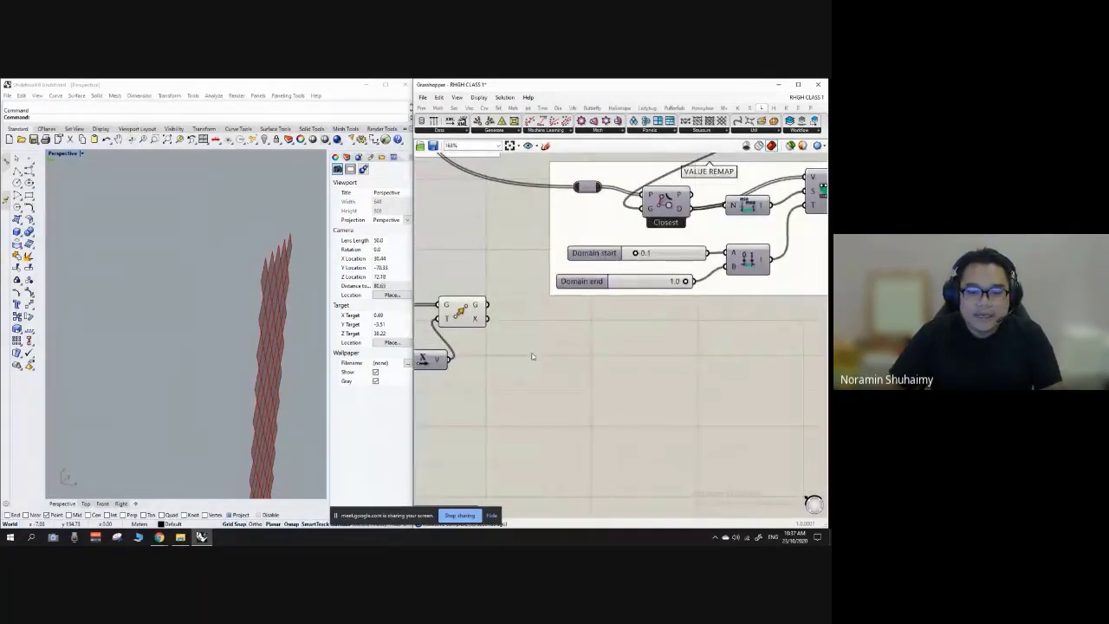
pyautogui.doubleClick(532, 355)
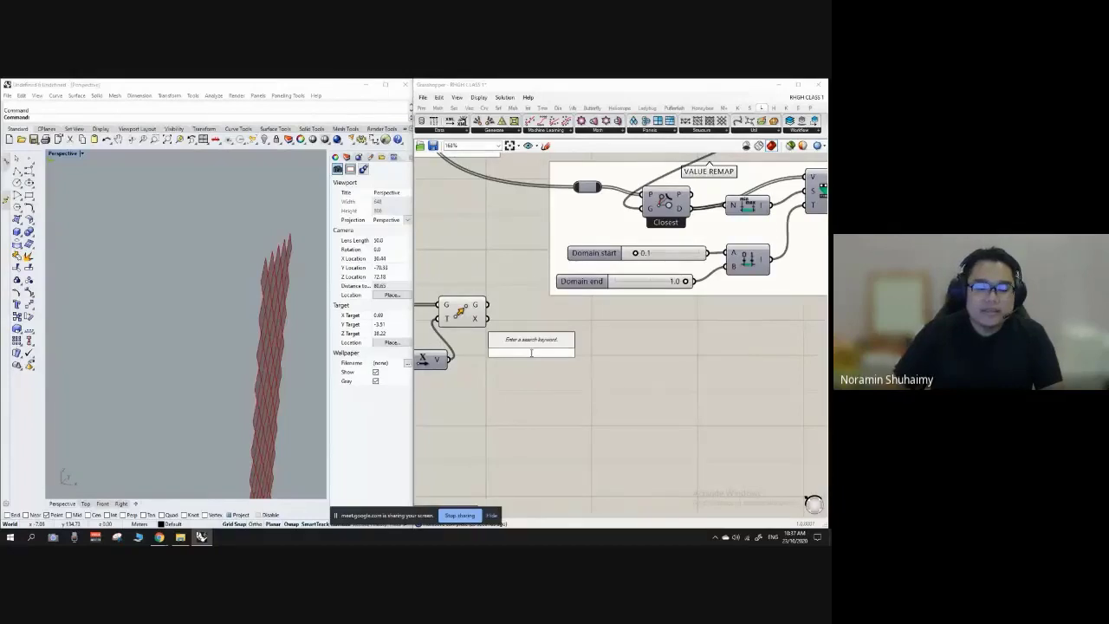
pyautogui.write('WEAVE')
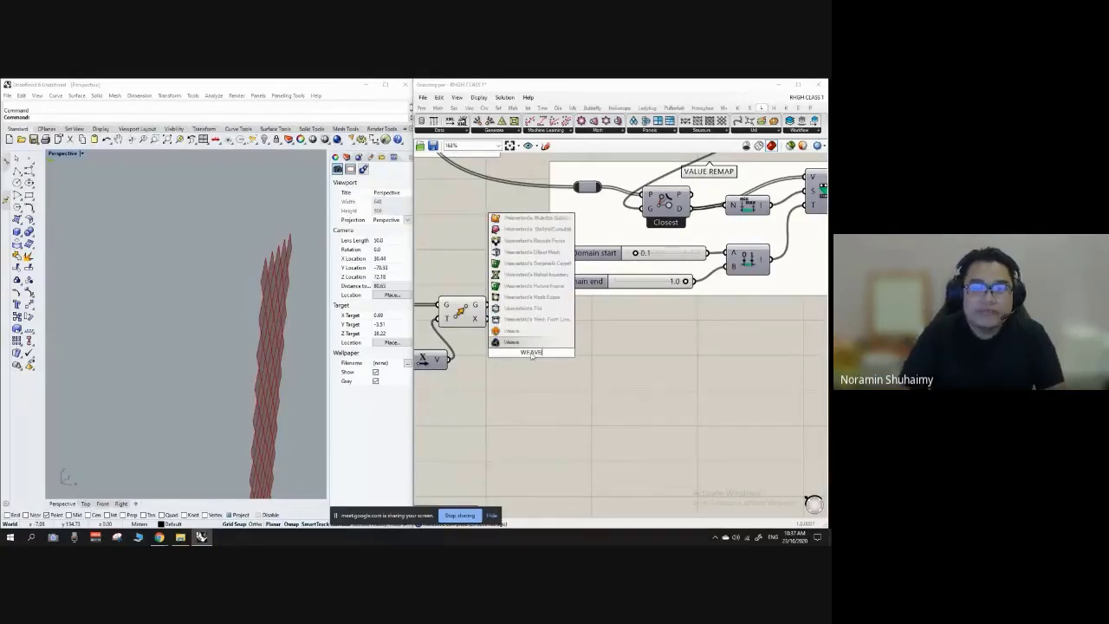
pyautogui.press('Return')
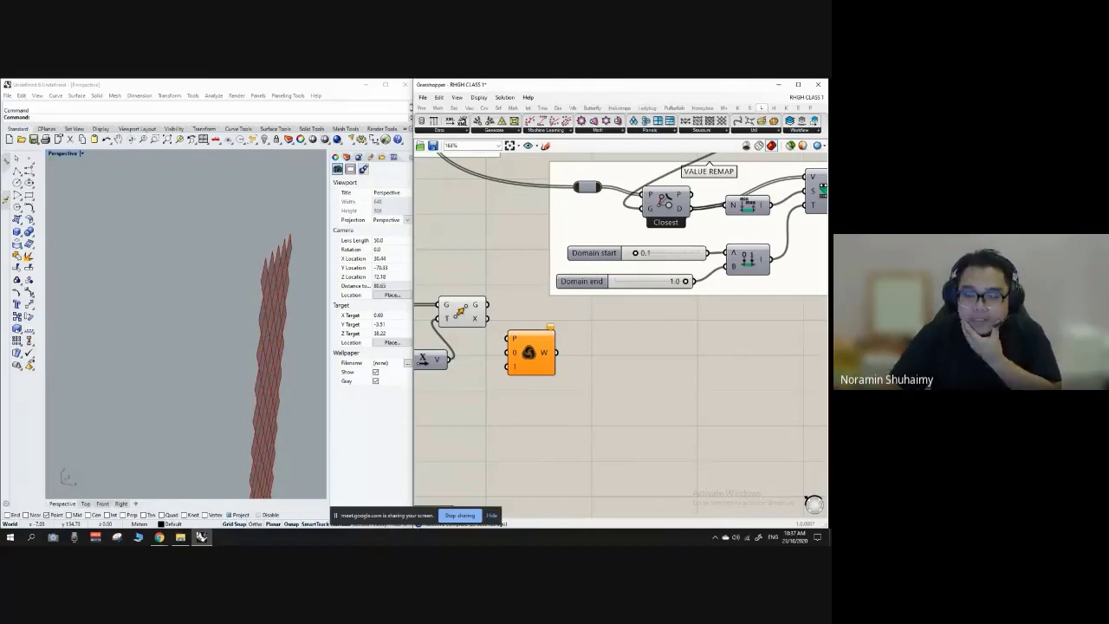
pyautogui.hotkey('alt', 'Tab')
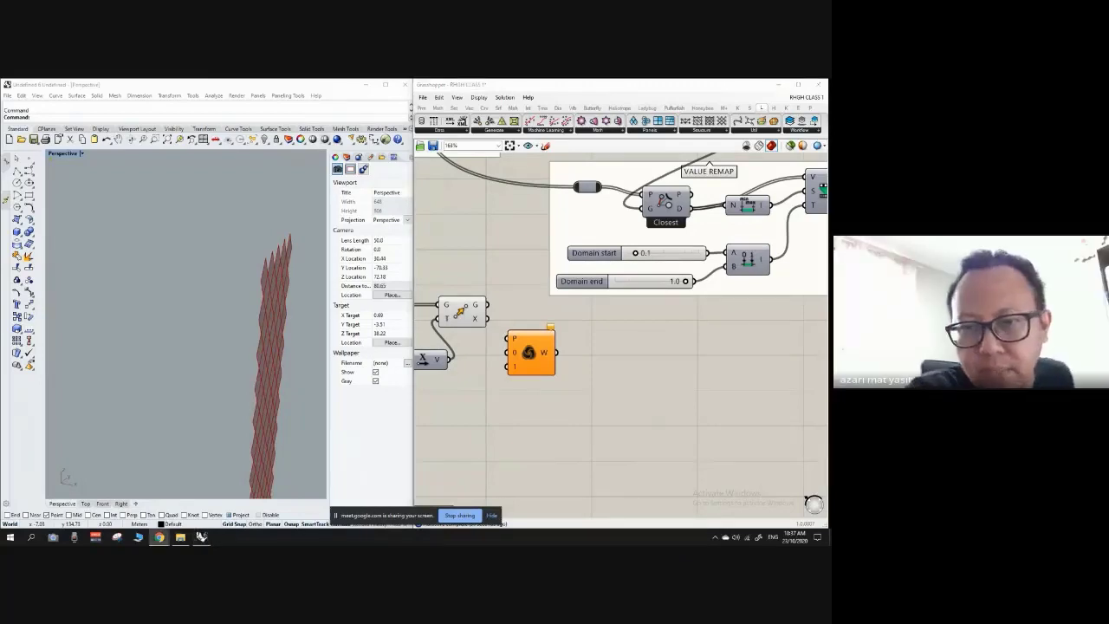
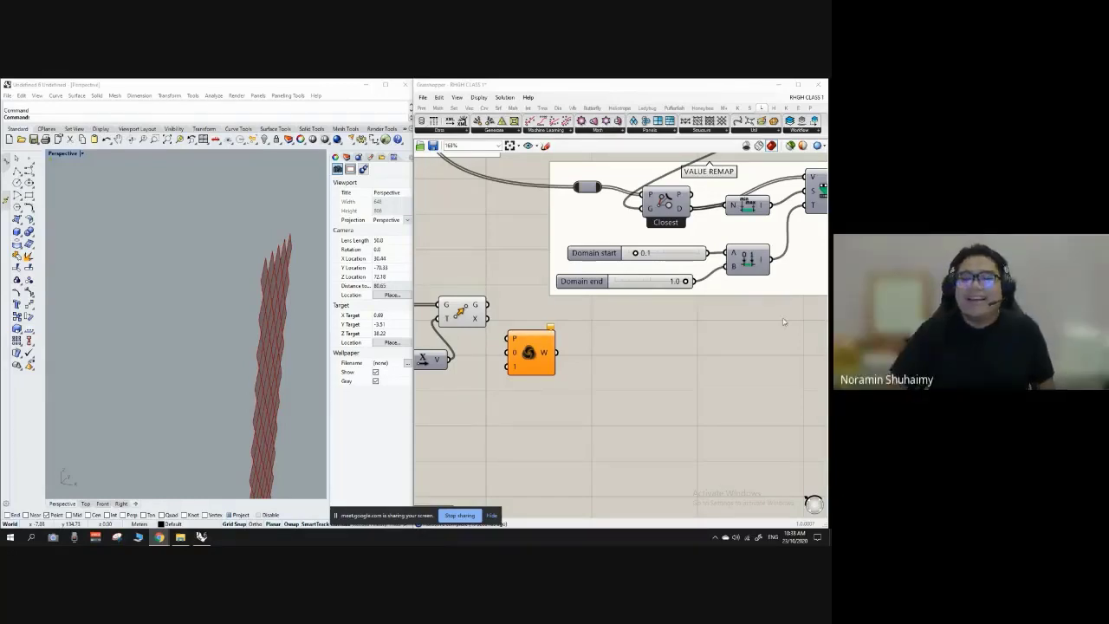
# Look over the new Diamond Panels, Move and Weave components and the existing extrusion, scale, randomizer and curve attractor groups.
pyautogui.scroll(-5, 780, 319)
pyautogui.scroll(5, 673, 316)
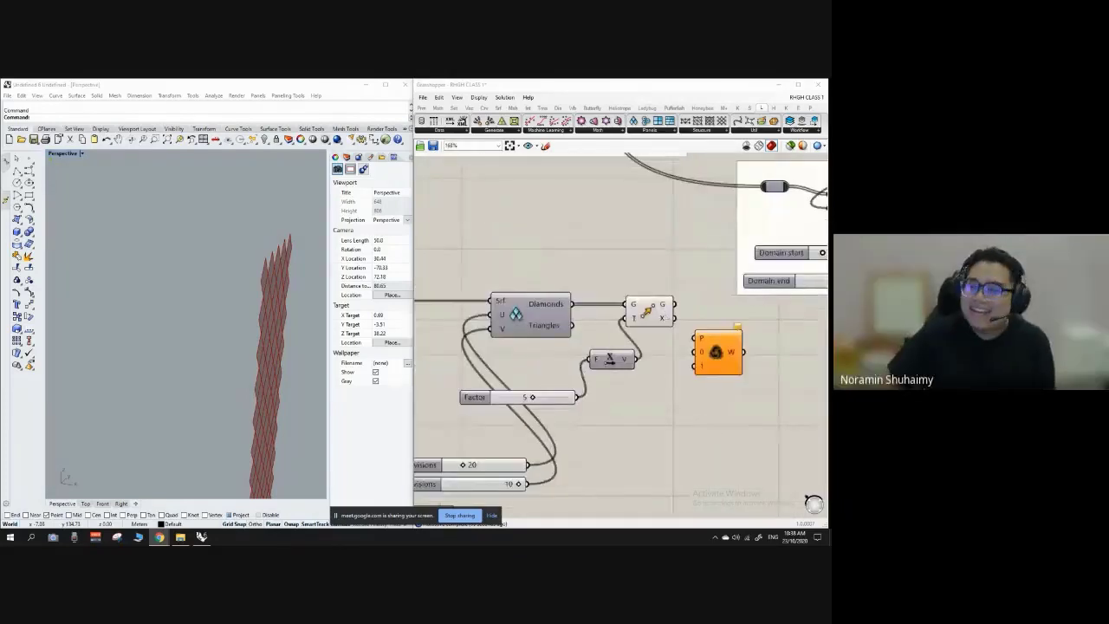
pyautogui.scroll(-4, 606, 294)
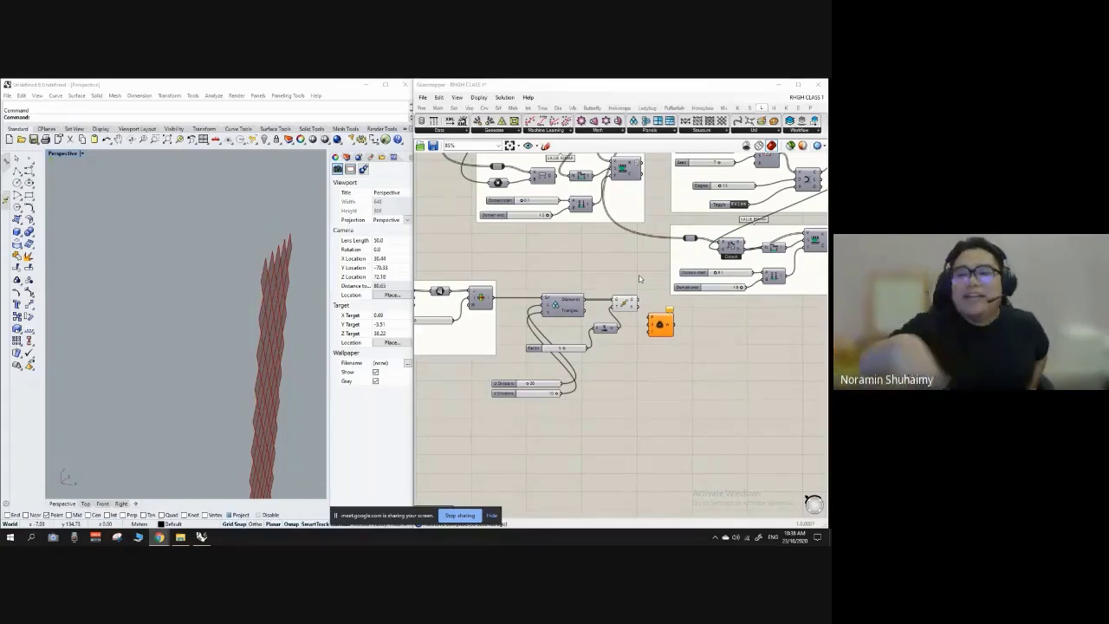
pyautogui.moveTo(640, 278); pyautogui.dragTo(602, 240, button='right')
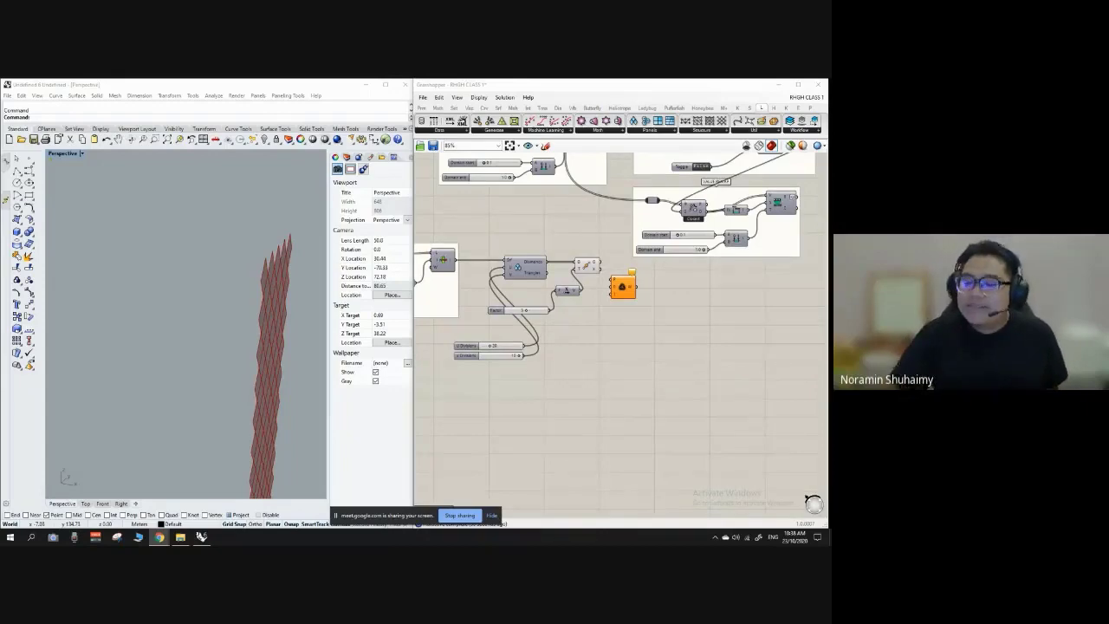
pyautogui.scroll(3, 598, 285)
pyautogui.scroll(-10, 544, 295)
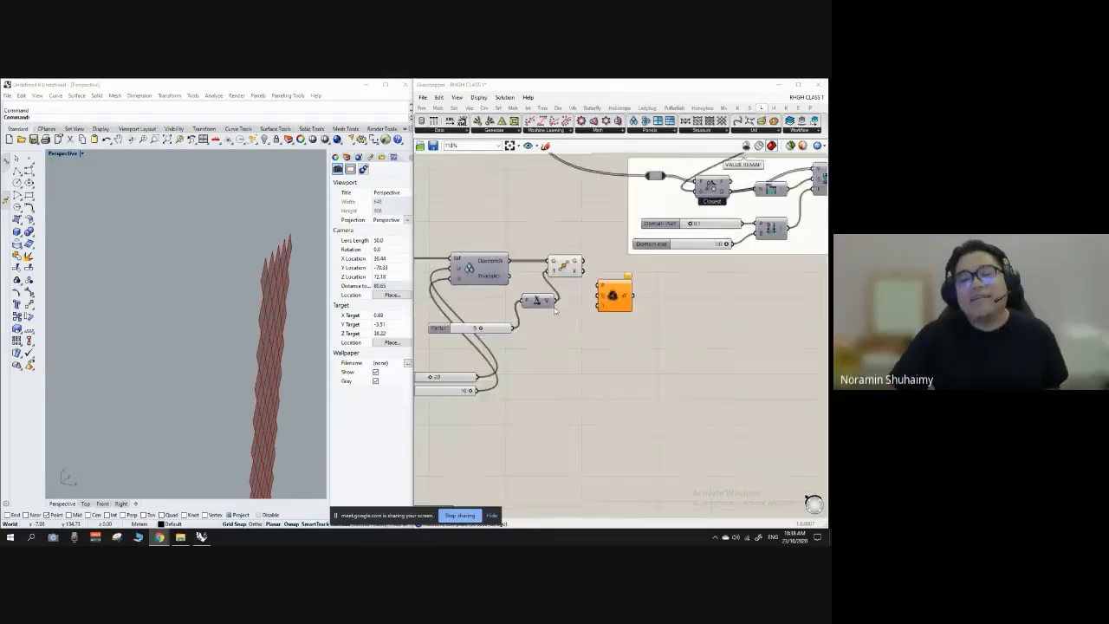
pyautogui.scroll(8, 569, 196)
pyautogui.scroll(-3, 573, 210)
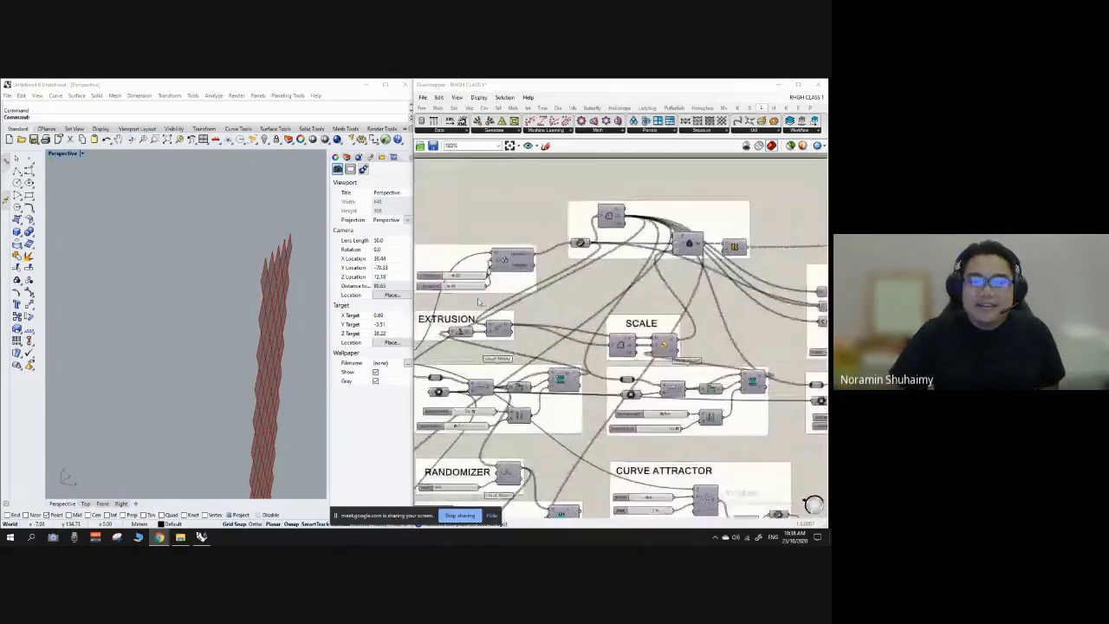
pyautogui.scroll(2, 524, 269)
pyautogui.scroll(5, 598, 425)
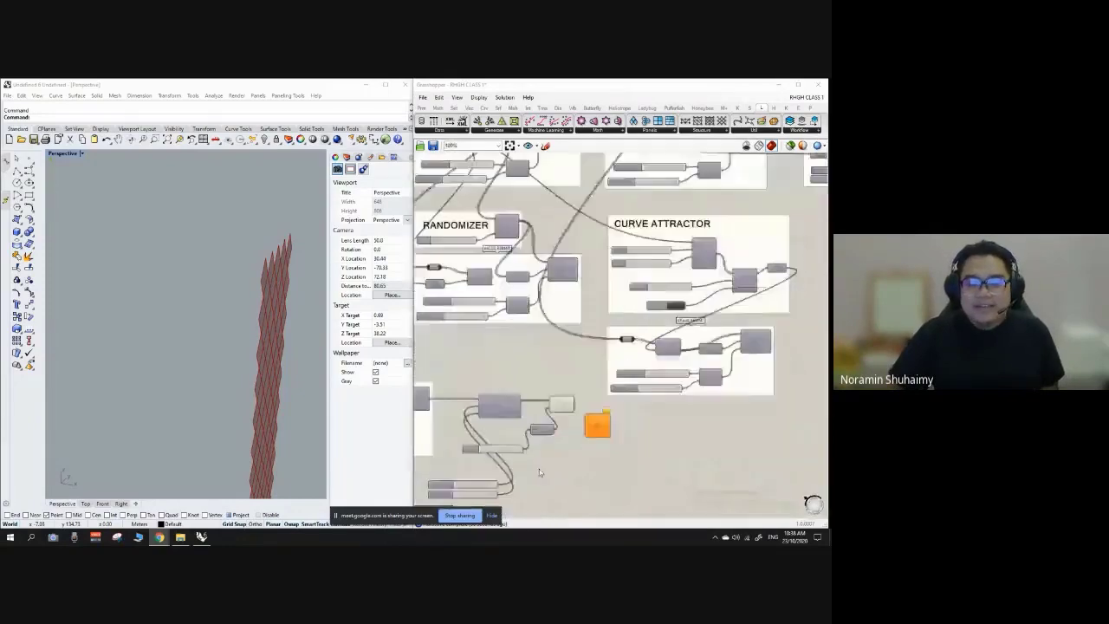
pyautogui.scroll(-5, 715, 425)
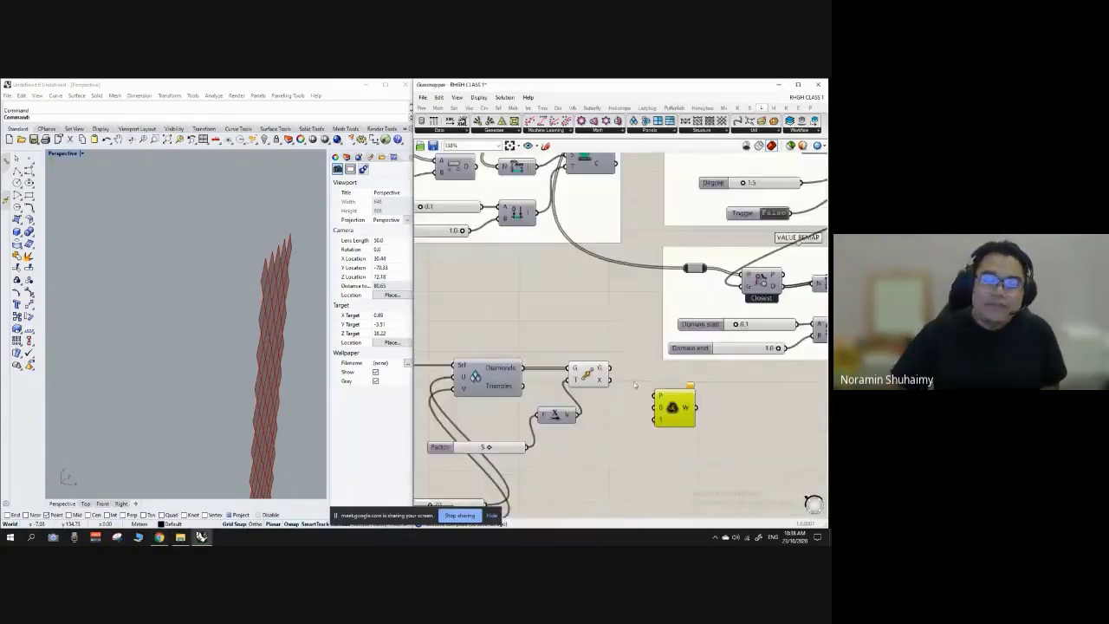
pyautogui.scroll(5, 615, 364)
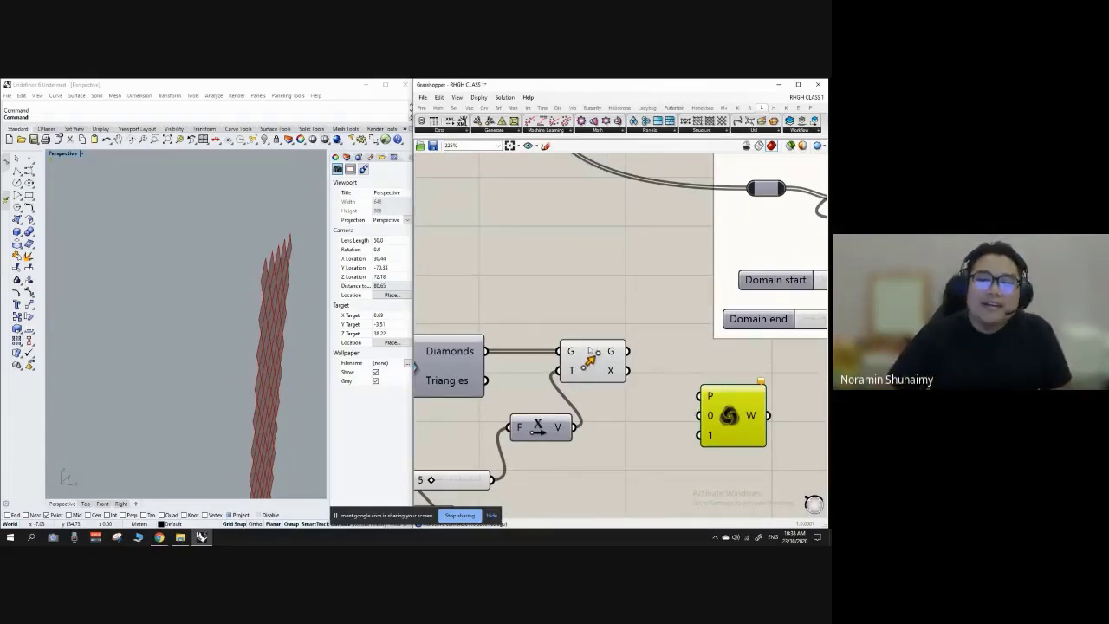
# Shift the Factor slider and Unit X component down and left, and place the Move component beside Unit X, below Diamond Panels.
pyautogui.scroll(-4, 591, 334)
pyautogui.scroll(3, 543, 378)
pyautogui.moveTo(631, 429); pyautogui.dragTo(590, 371)
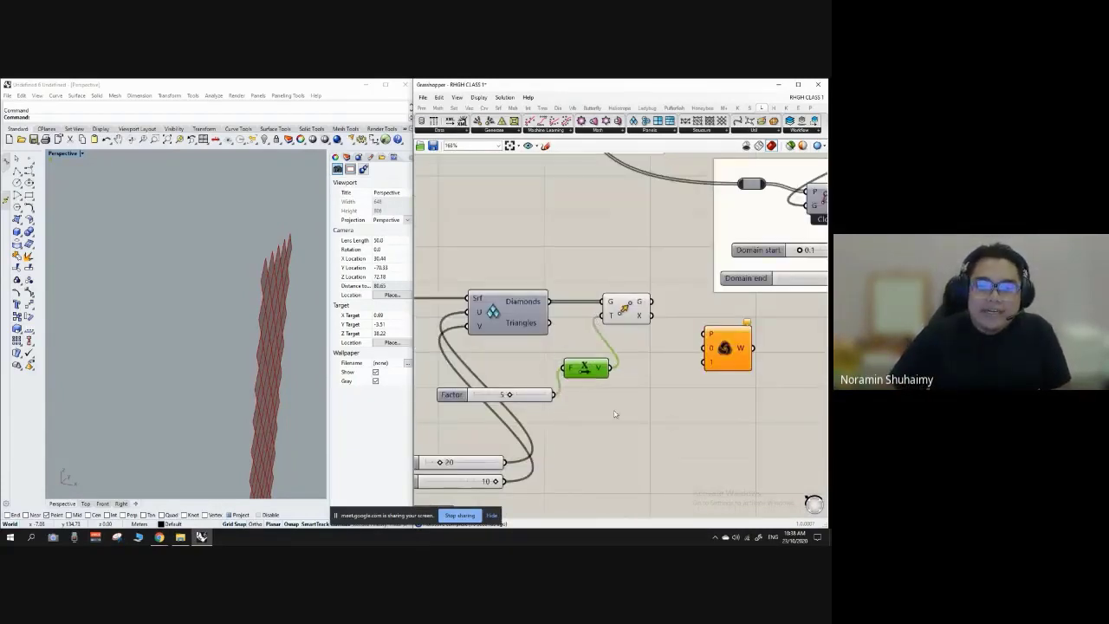
pyautogui.moveTo(614, 413); pyautogui.dragTo(526, 366)
pyautogui.moveTo(587, 367); pyautogui.dragTo(520, 389)
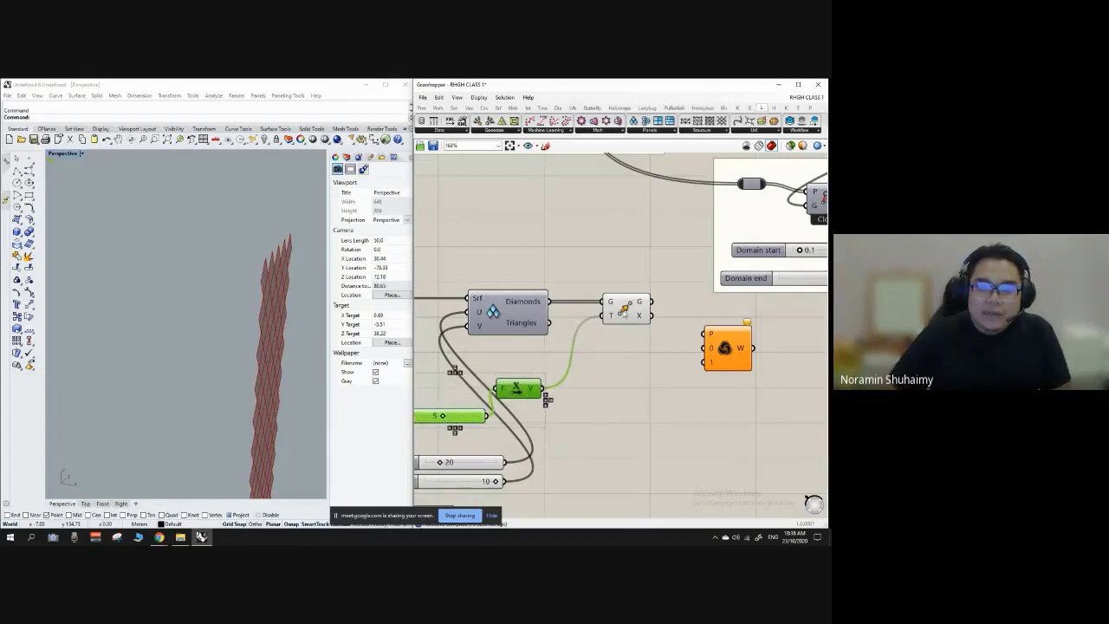
pyautogui.moveTo(624, 307); pyautogui.dragTo(604, 371)
# Turn the preview of the Diamond Panels component back on and orbit the model to see both panel layers.
pyautogui.click(559, 333)
pyautogui.rightClick(490, 307)
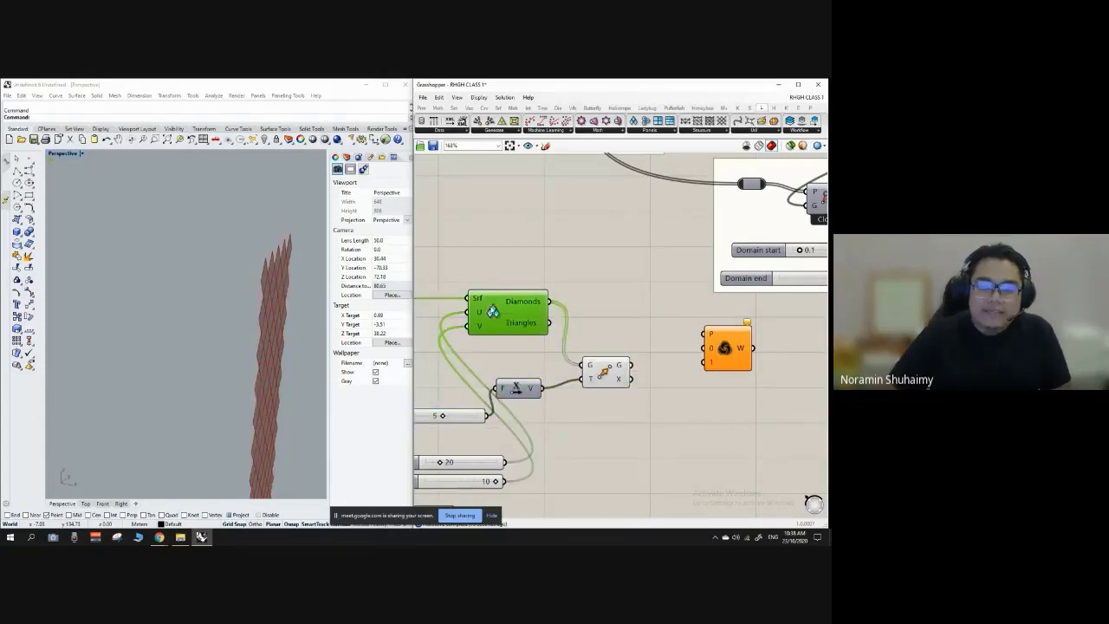
pyautogui.click(518, 322)
pyautogui.click(599, 276)
pyautogui.moveTo(291, 274); pyautogui.dragTo(255, 260, button='right')
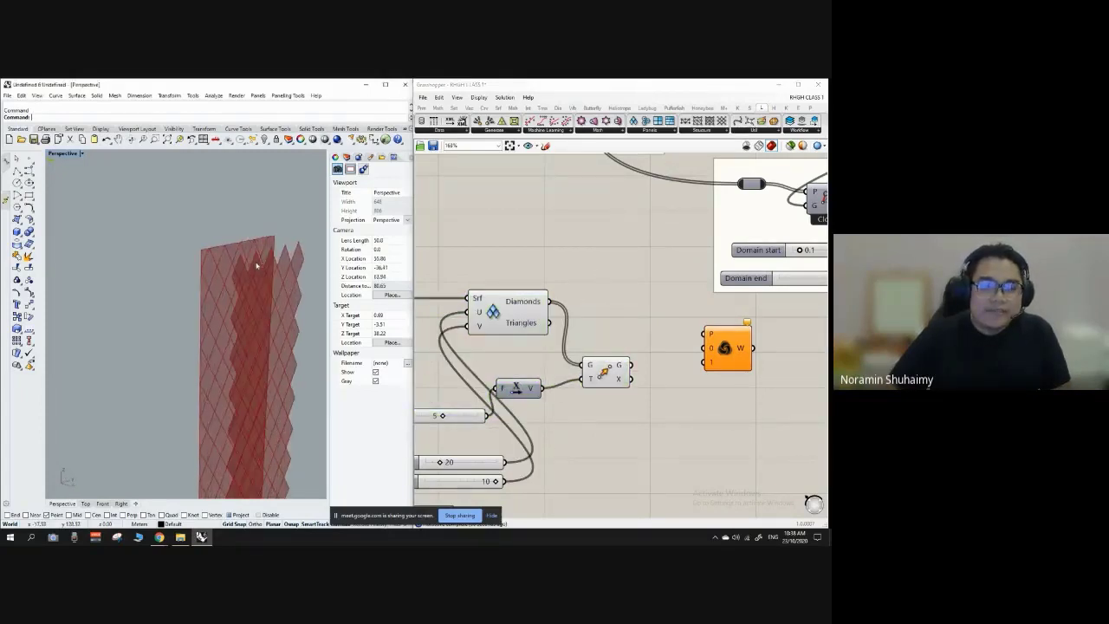
pyautogui.scroll(-1, 519, 282)
pyautogui.scroll(2, 590, 355)
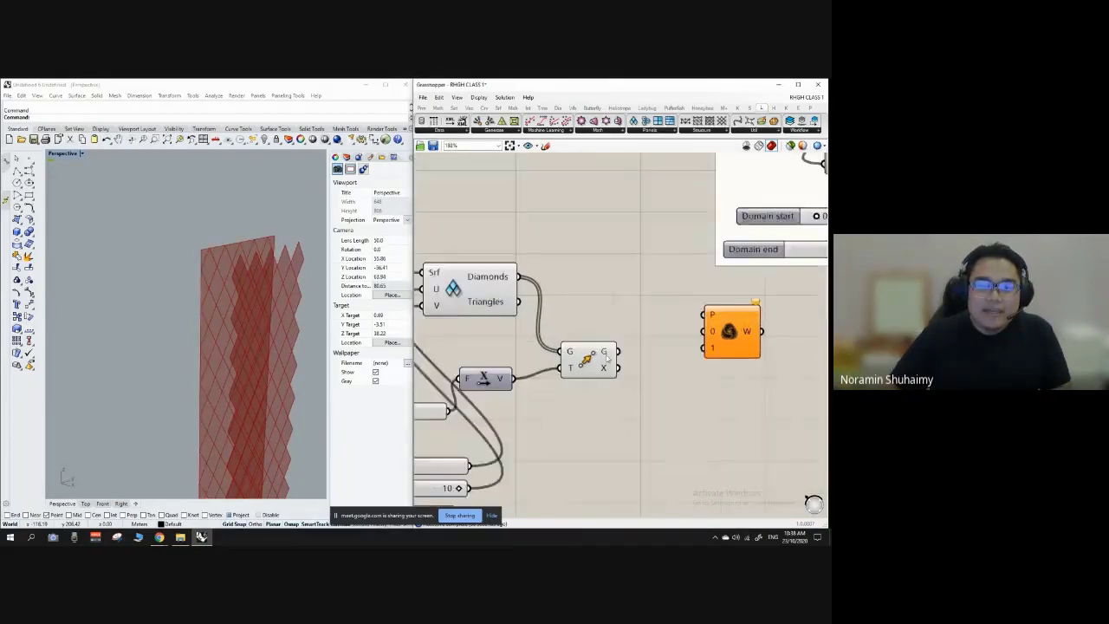
# Place the Weave component closer to the Move component and graft its stream inputs 0 and 1.
pyautogui.scroll(-4, 590, 355)
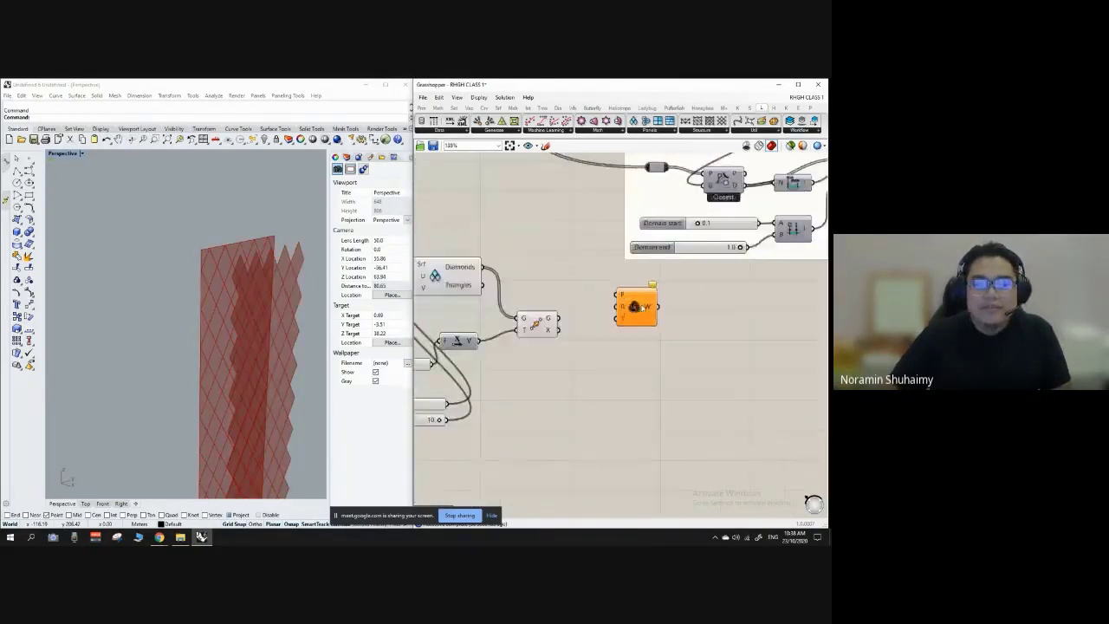
pyautogui.scroll(3, 526, 301)
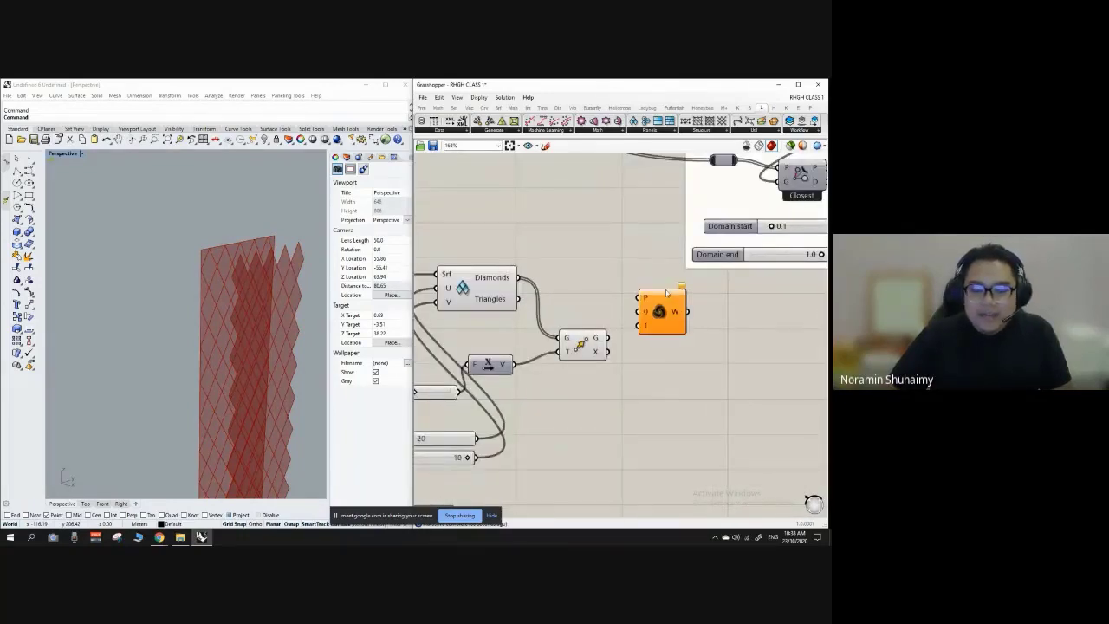
pyautogui.scroll(3, 671, 316)
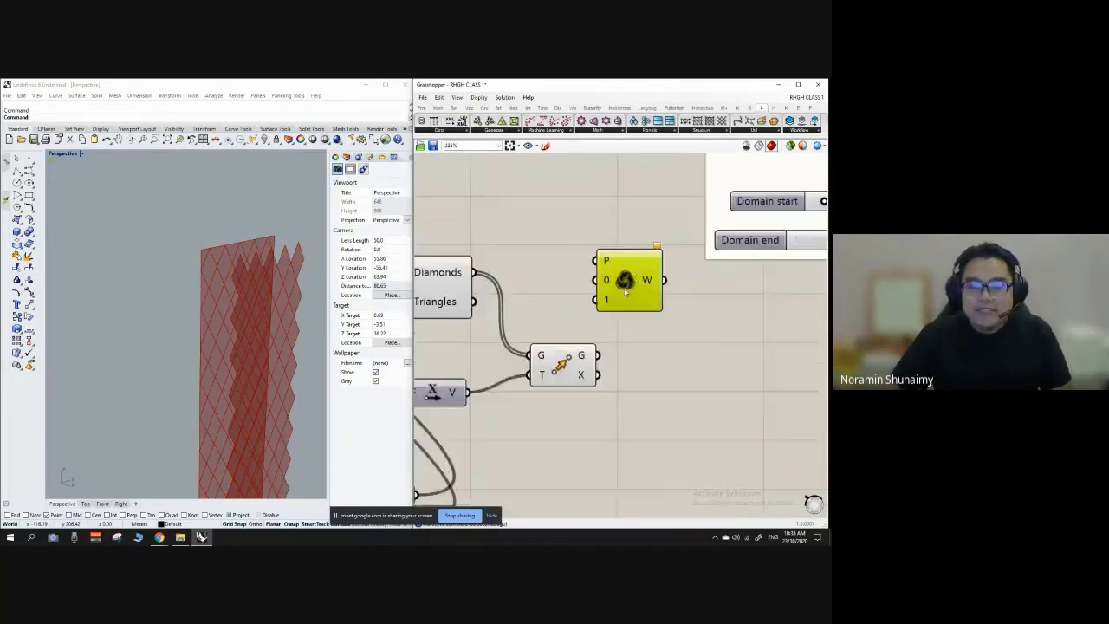
pyautogui.scroll(1, 673, 321)
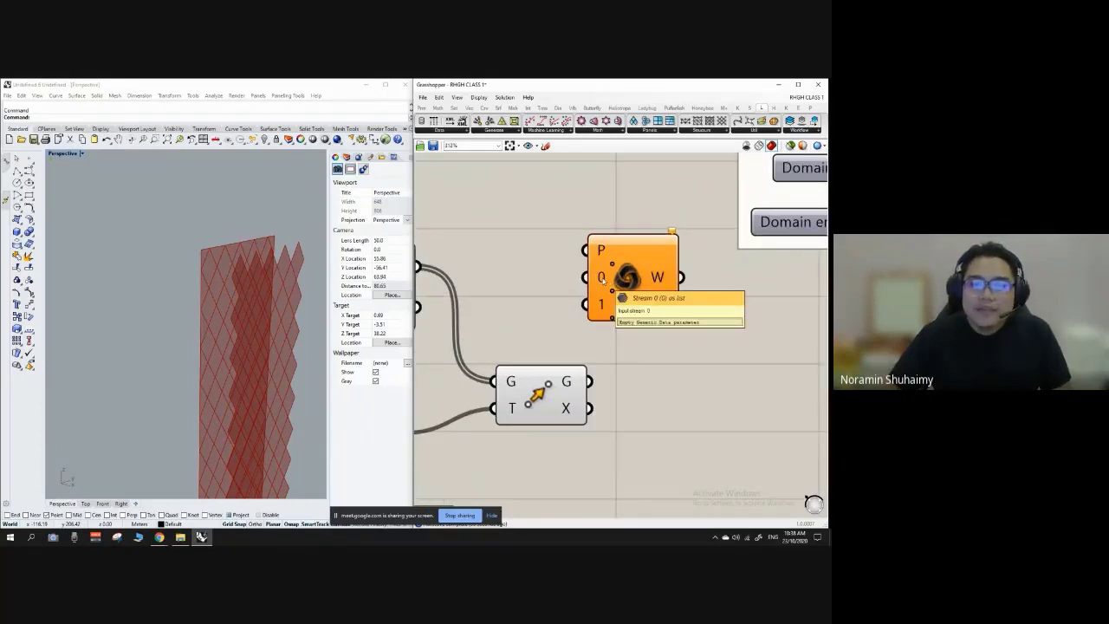
pyautogui.rightClick(603, 279)
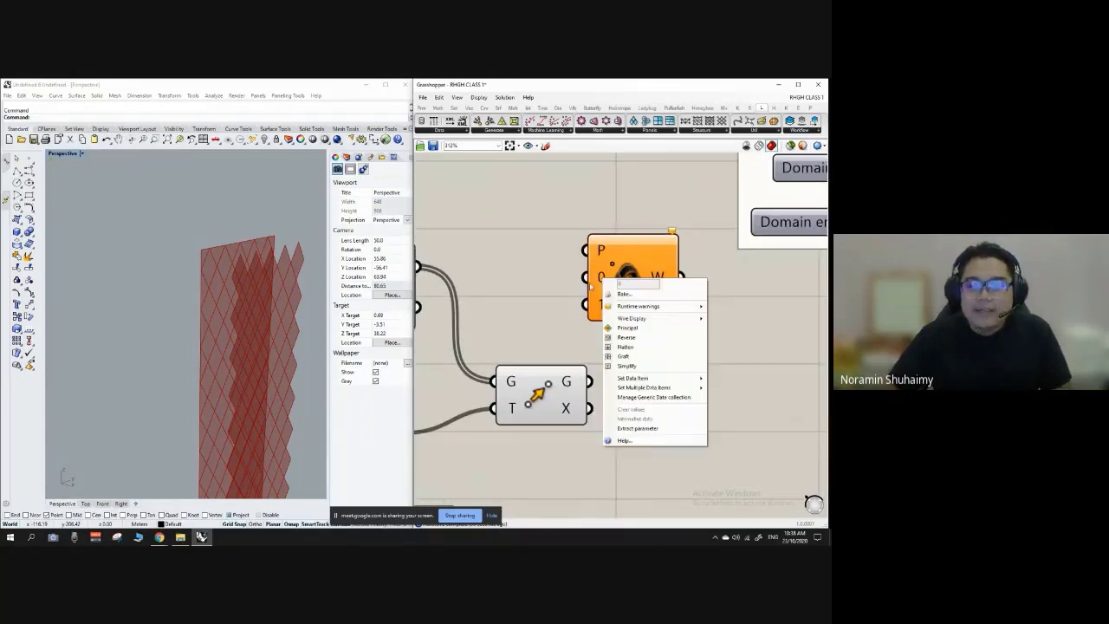
pyautogui.click(624, 356)
pyautogui.moveTo(637, 260); pyautogui.dragTo(667, 289)
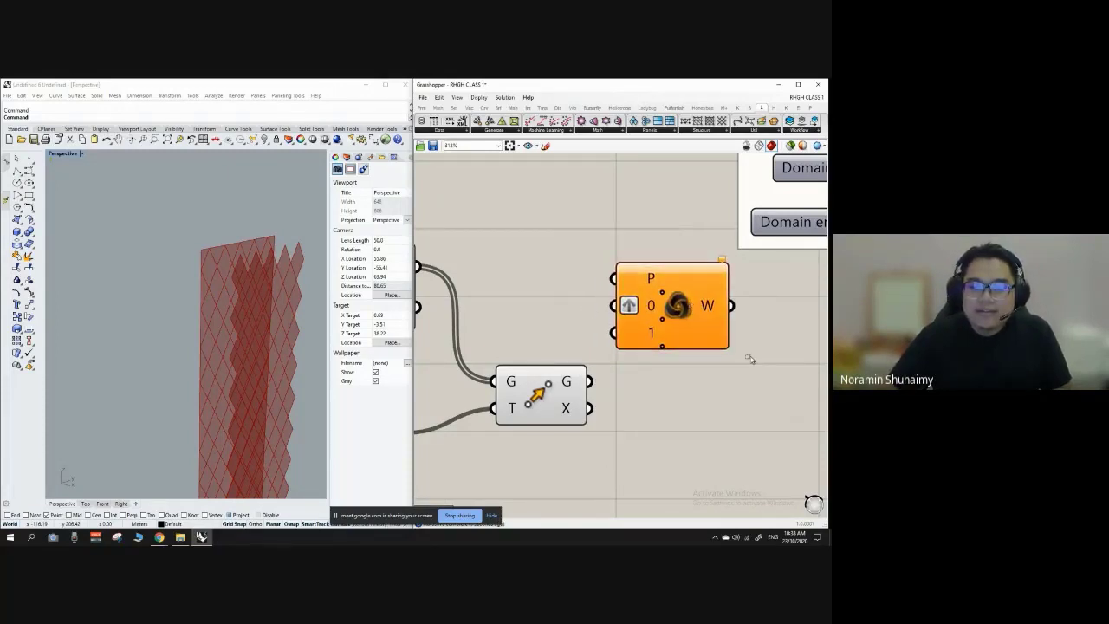
pyautogui.rightClick(631, 334)
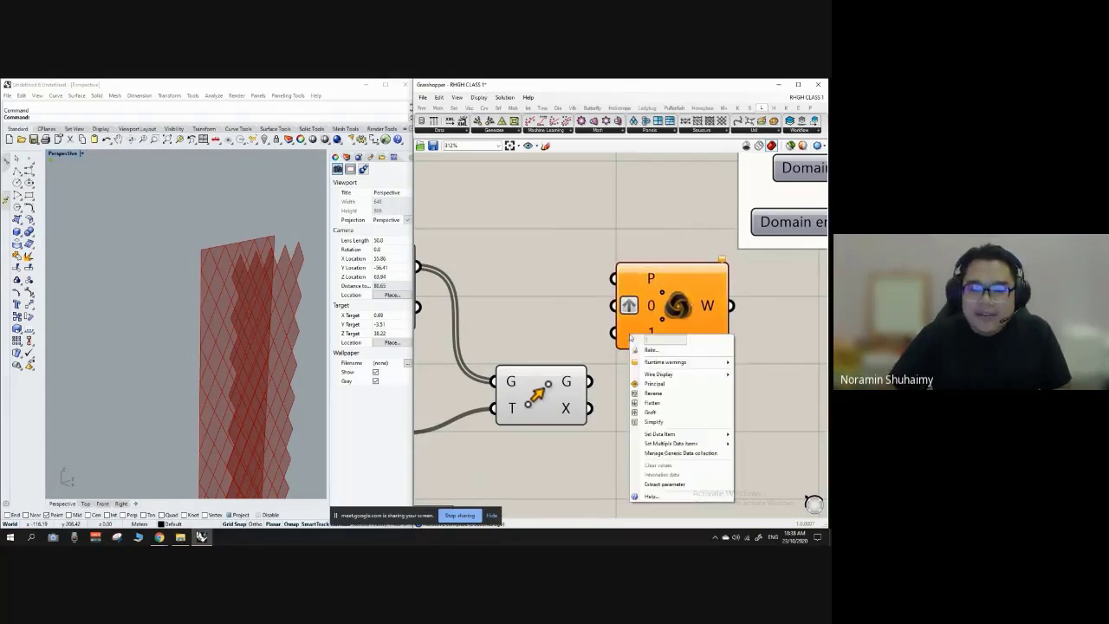
pyautogui.click(663, 412)
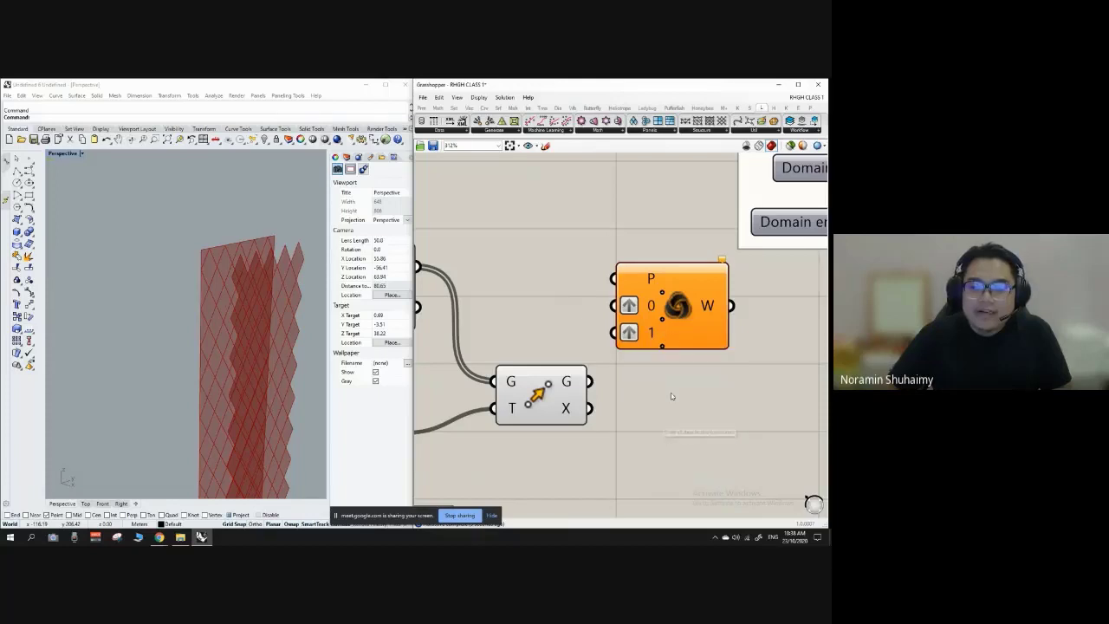
pyautogui.scroll(-3, 671, 393)
pyautogui.scroll(3, 671, 392)
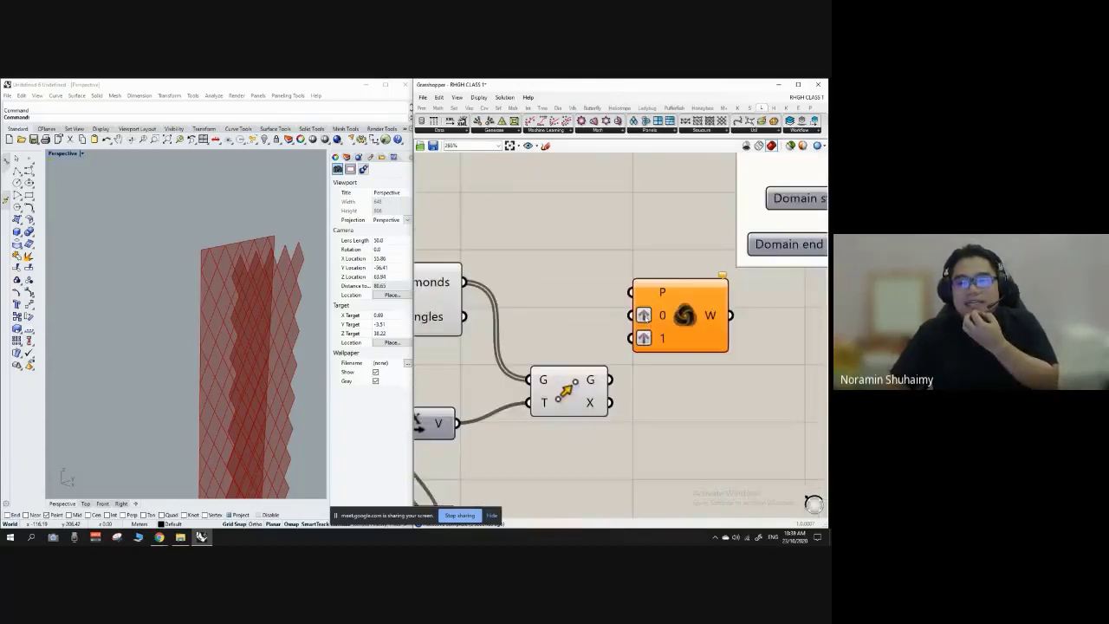
pyautogui.rightClick(645, 316)
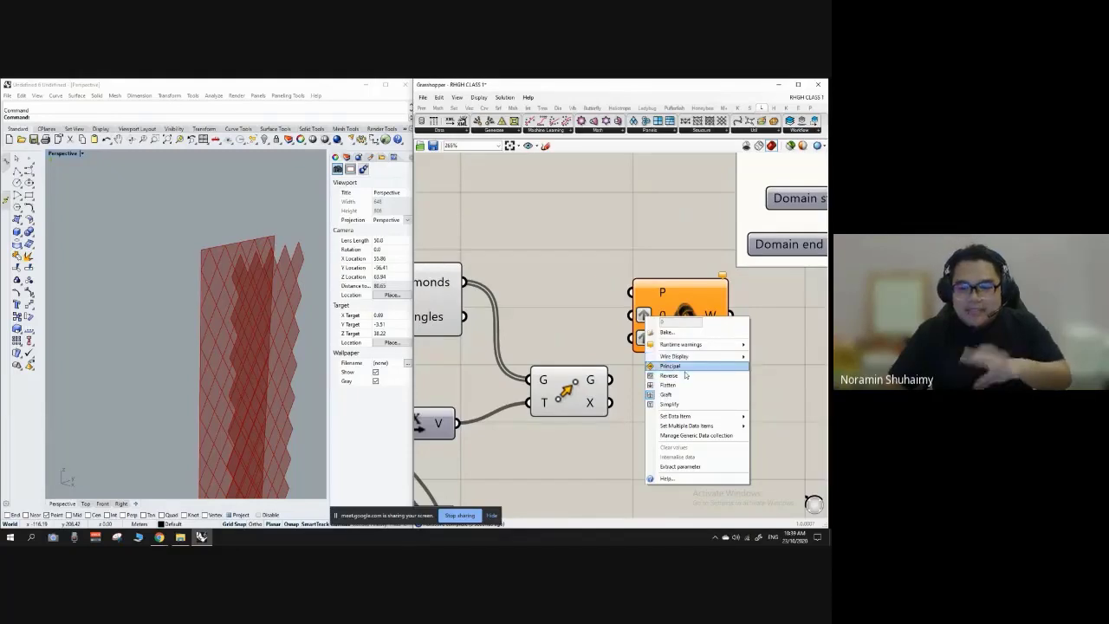
pyautogui.click(676, 366)
pyautogui.rightClick(648, 313)
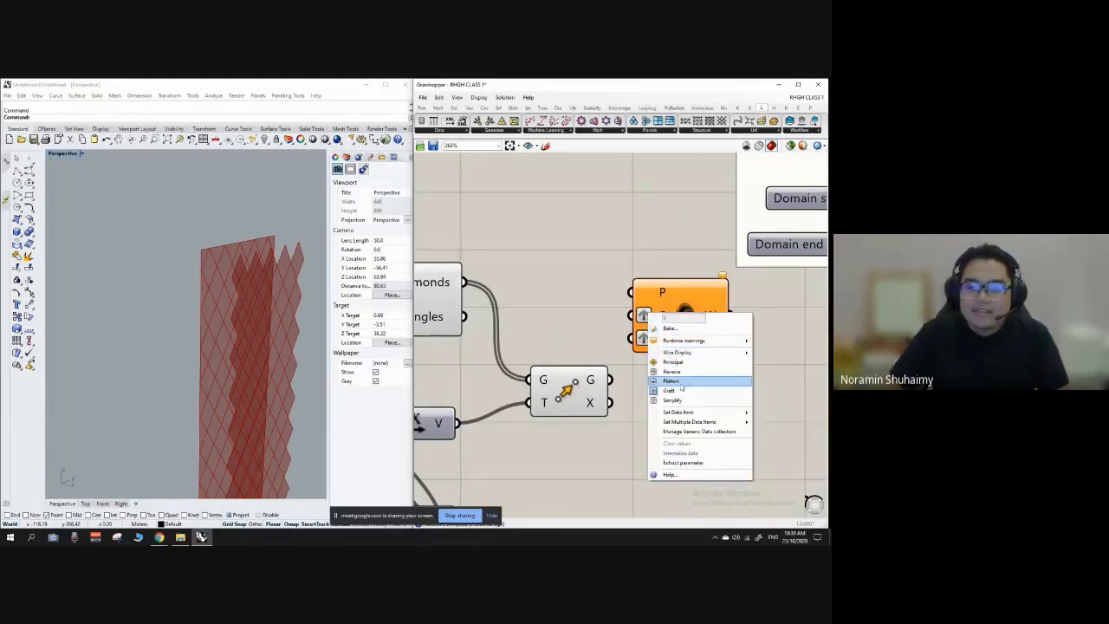
pyautogui.click(612, 251)
# Lower Weave to about Move's level, then connect the Diamonds output to its stream 0 and Move's geometry output to stream 1.
pyautogui.moveTo(679, 312); pyautogui.dragTo(694, 374)
pyautogui.click(622, 307)
pyautogui.scroll(-3, 623, 307)
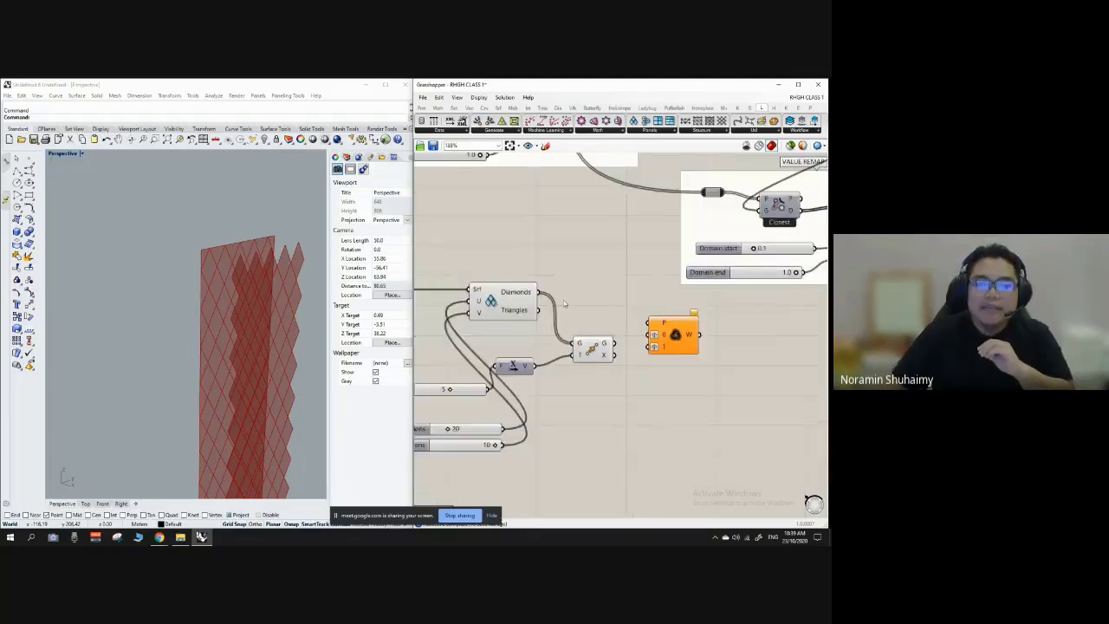
pyautogui.scroll(2, 564, 302)
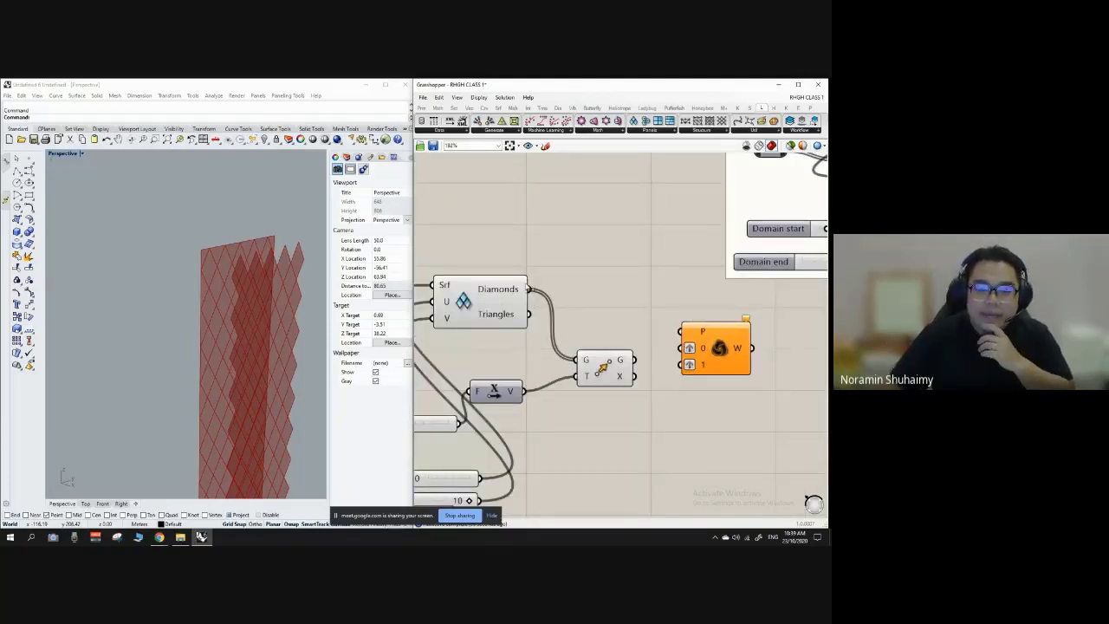
pyautogui.click(505, 294)
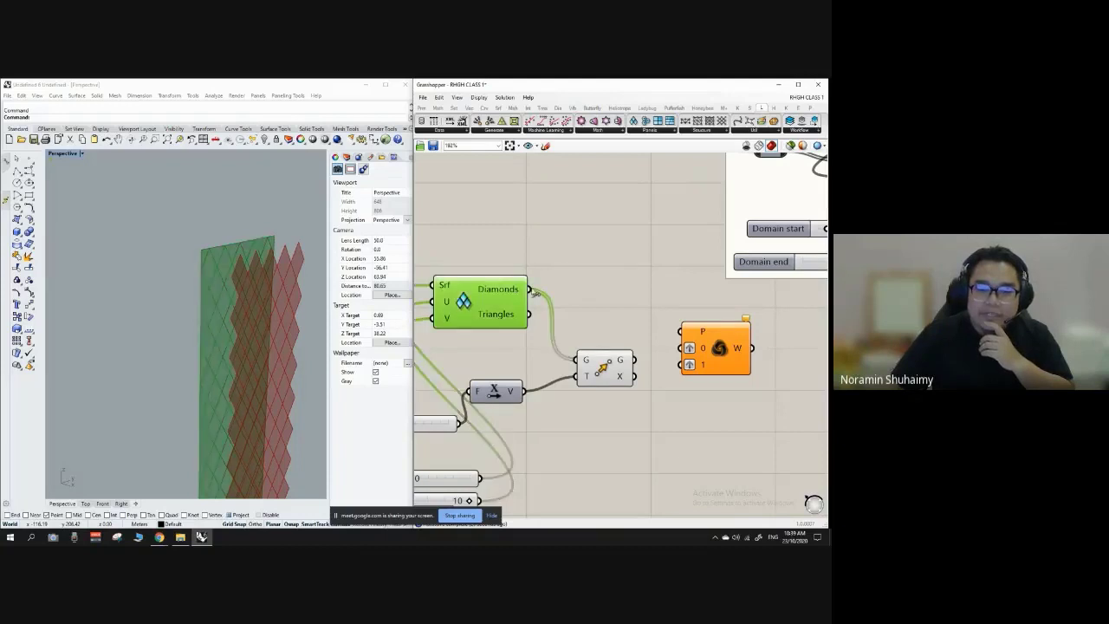
pyautogui.moveTo(530, 289); pyautogui.dragTo(755, 340)
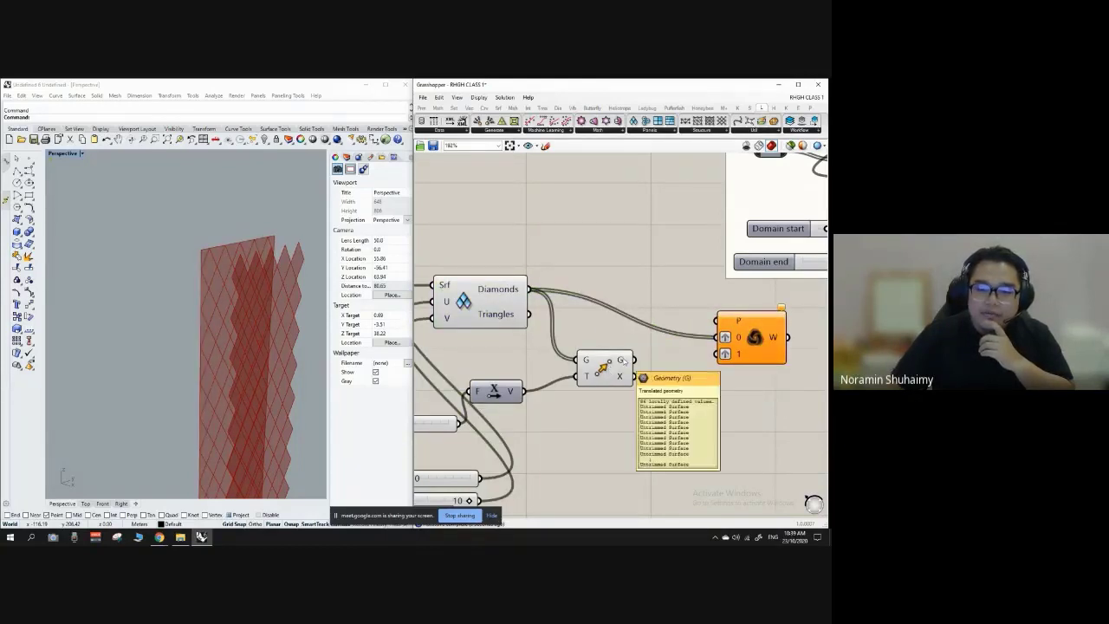
pyautogui.moveTo(636, 369); pyautogui.dragTo(719, 353)
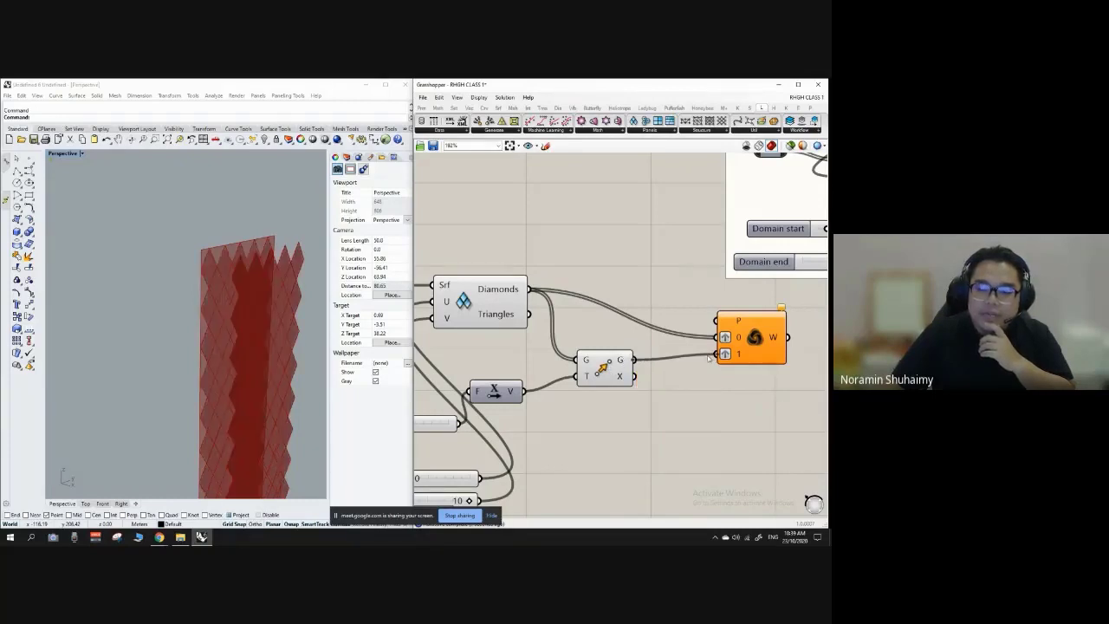
# Turn off the preview of the Diamond Panels and Move components so that only the woven panels display.
pyautogui.click(475, 291)
pyautogui.click(605, 369)
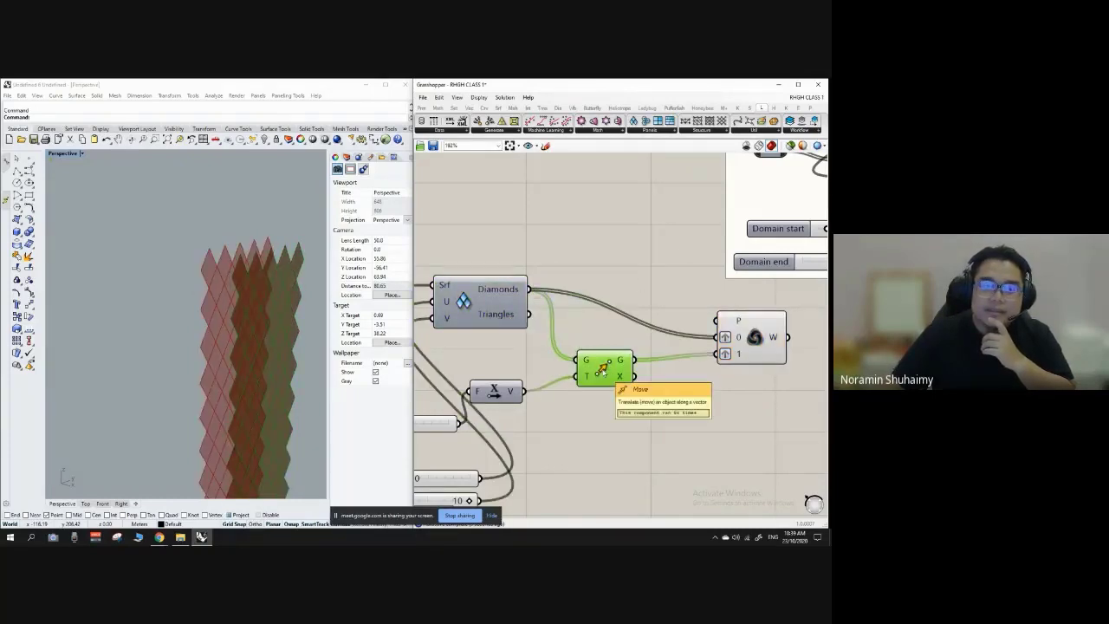
pyautogui.scroll(-2, 590, 284)
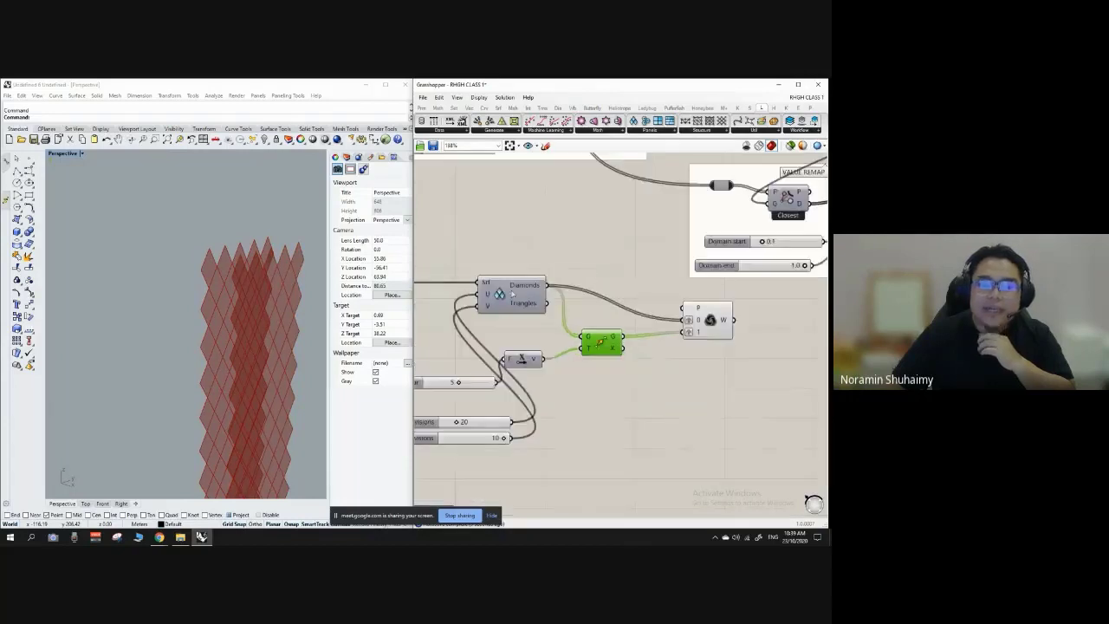
pyautogui.scroll(2, 511, 302)
pyautogui.click(501, 294)
pyautogui.rightClick(499, 293)
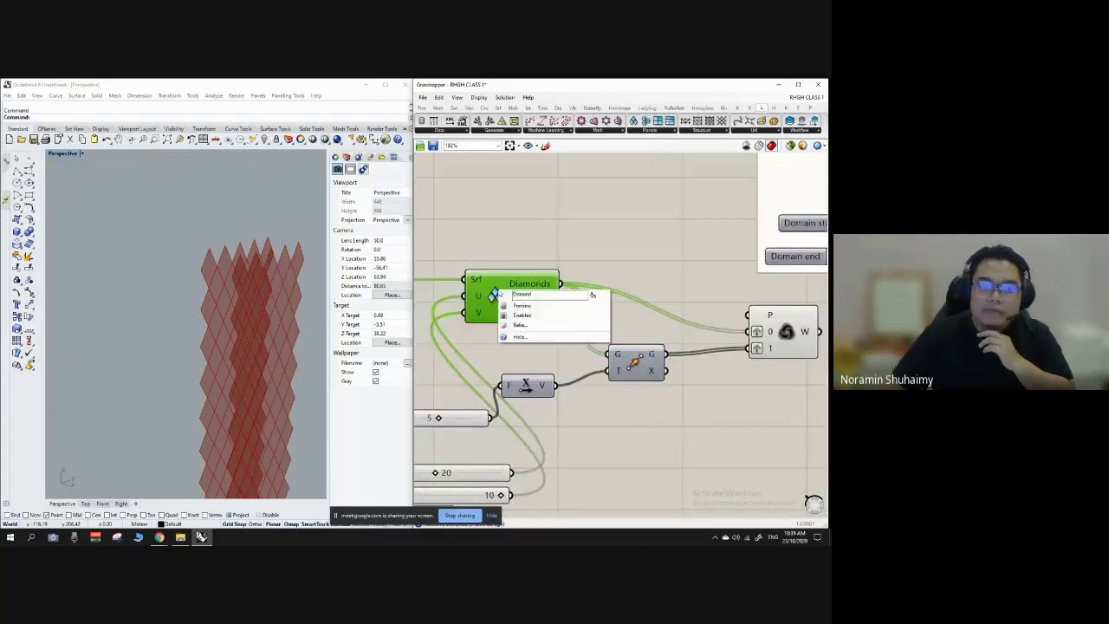
pyautogui.click(557, 240)
pyautogui.click(635, 363)
pyautogui.rightClick(636, 364)
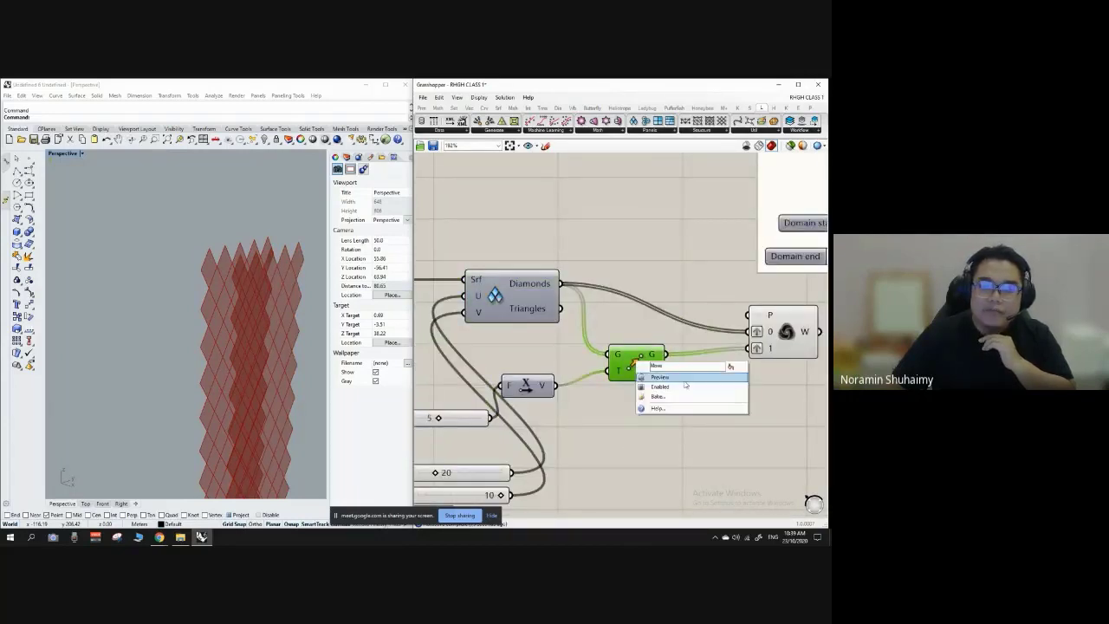
pyautogui.click(681, 451)
# Shift the Weave component left and slightly up so it sits closer to the Move component.
pyautogui.scroll(-4, 543, 341)
pyautogui.scroll(4, 700, 340)
pyautogui.click(624, 382)
pyautogui.moveTo(641, 331); pyautogui.dragTo(648, 304)
pyautogui.scroll(1, 546, 347)
# Highlight the Weave component's output and orbit the model to view both panel layers edge-on.
pyautogui.click(551, 331)
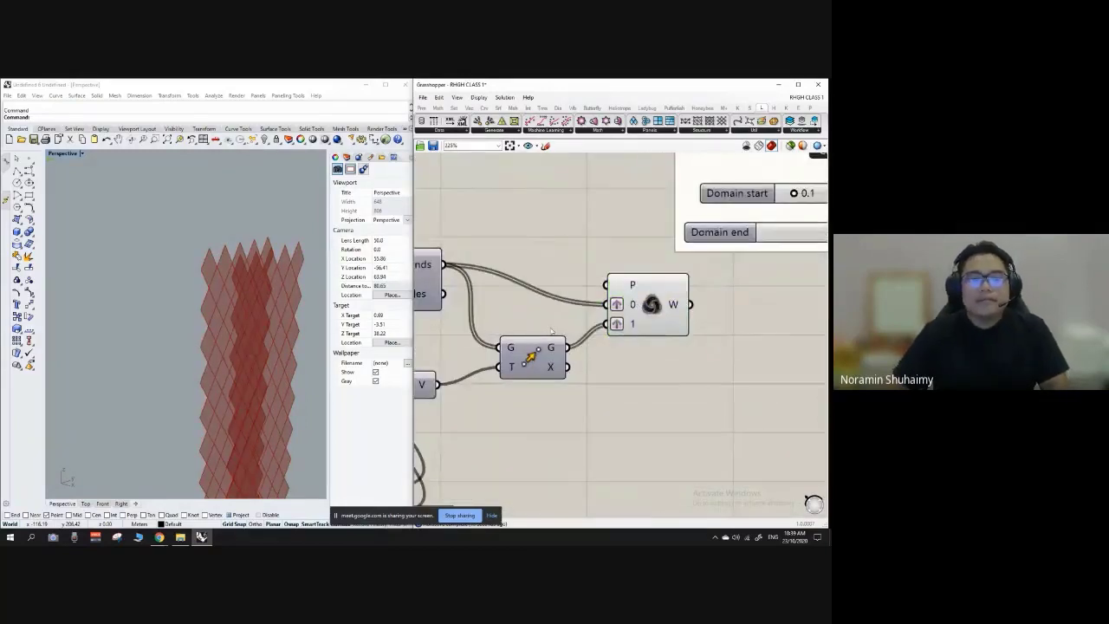
pyautogui.scroll(-2, 645, 316)
pyautogui.scroll(1, 606, 321)
pyautogui.click(574, 327)
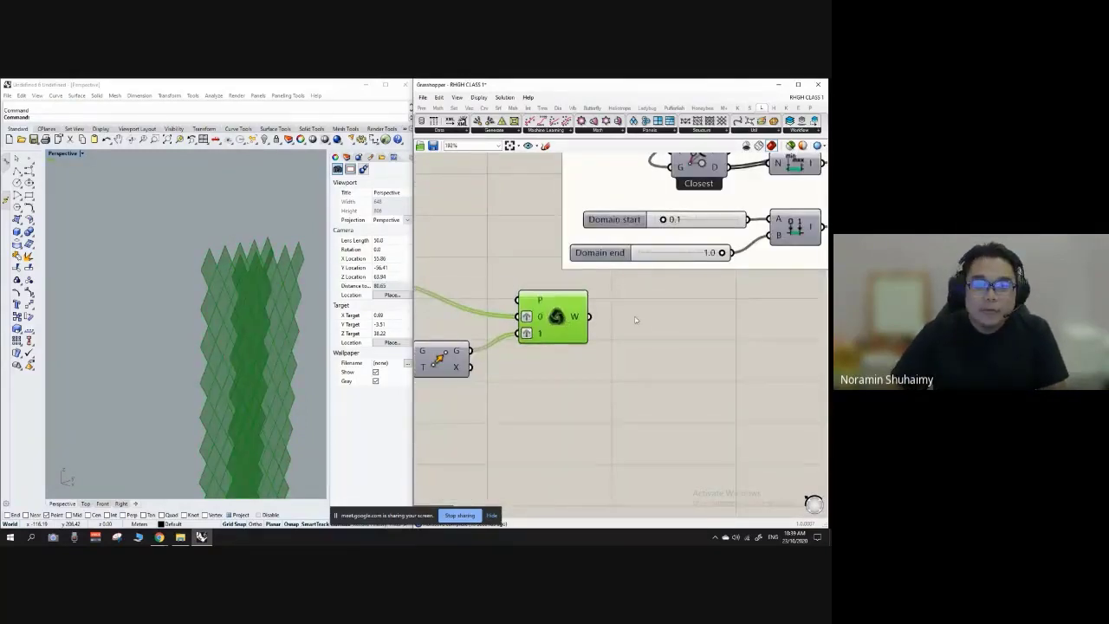
pyautogui.scroll(-2, 635, 320)
pyautogui.scroll(-2, 555, 346)
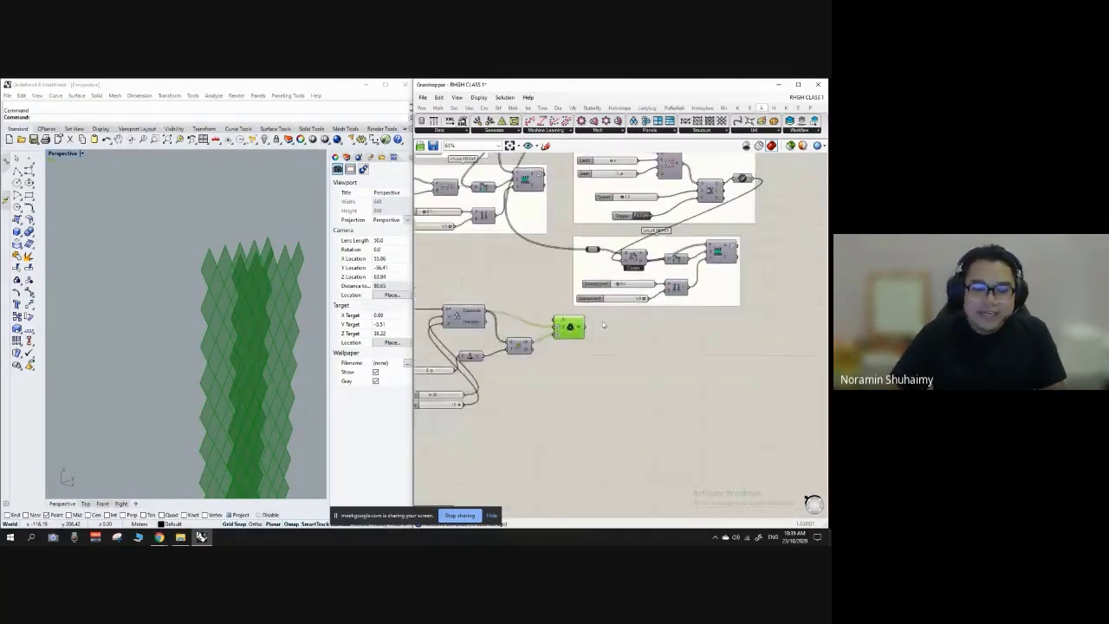
pyautogui.moveTo(186, 338); pyautogui.dragTo(291, 312, button='right')
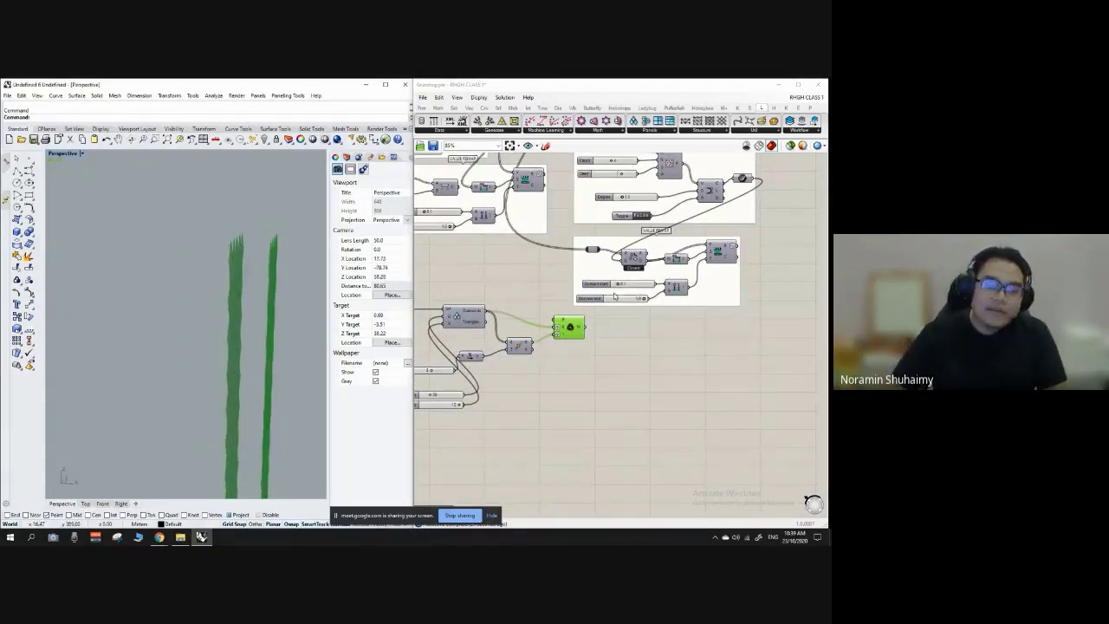
pyautogui.scroll(4, 579, 328)
pyautogui.doubleClick(664, 336)
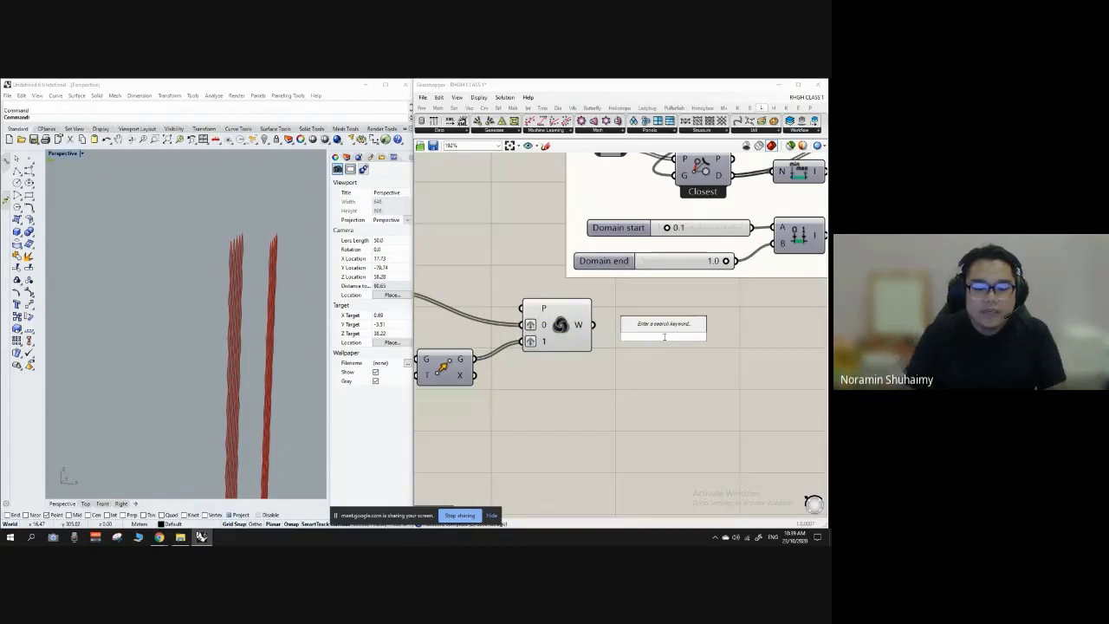
pyautogui.write('loft')
pyautogui.press('Escape')
# Add a Loft component on the empty canvas beside the Weave component.
pyautogui.doubleClick(658, 340)
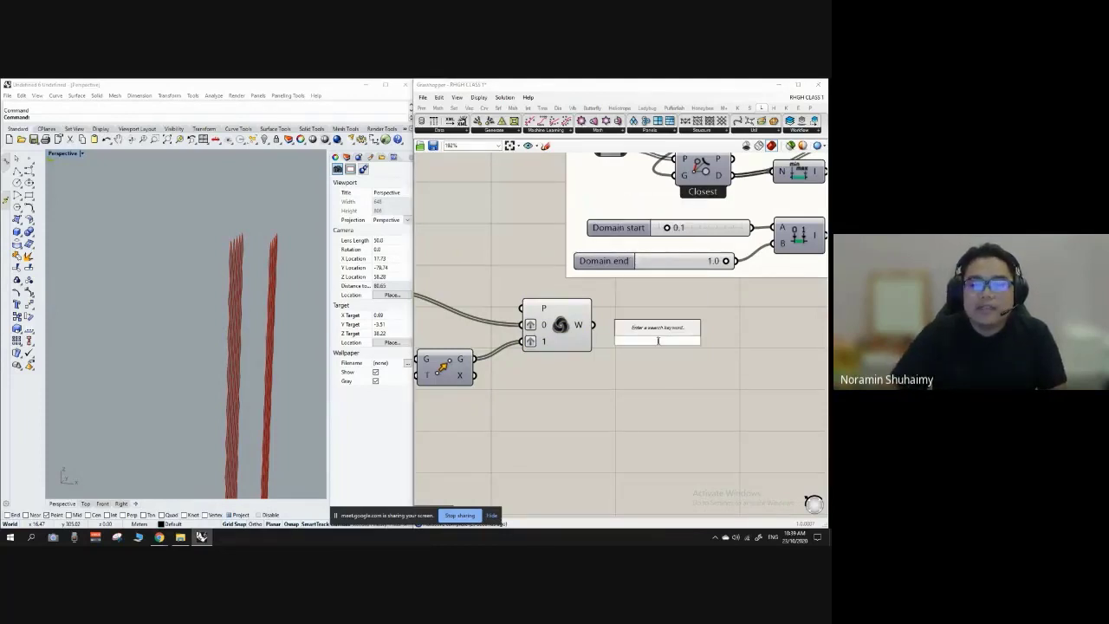
pyautogui.write('loft')
pyautogui.press('Return')
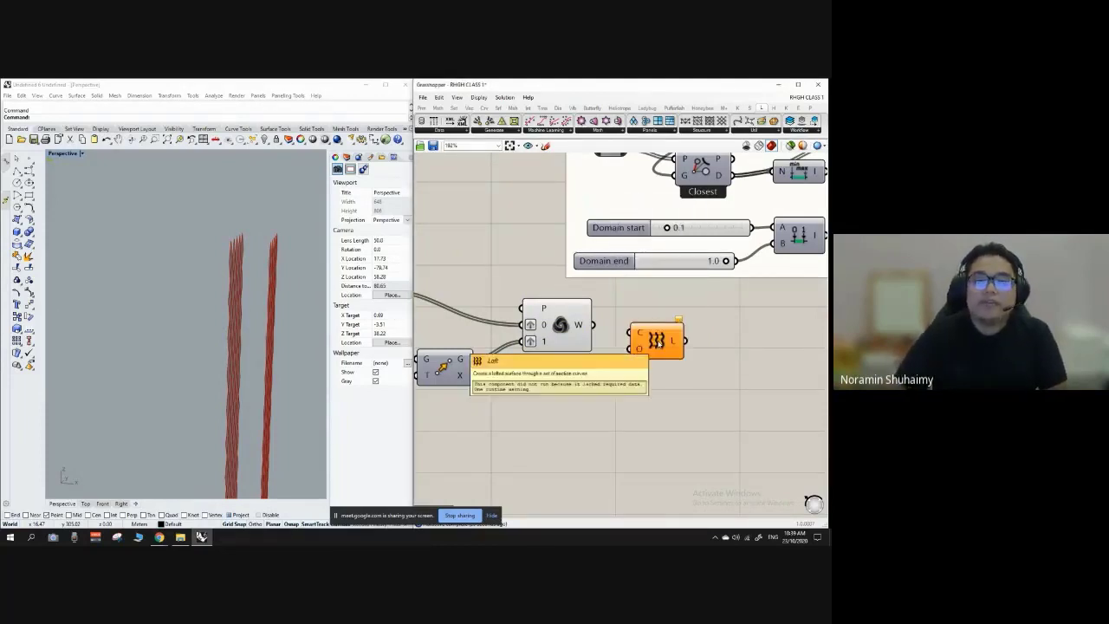
# Connect the Weave output to Loft's curves input and place Loft slightly lower and closer to Weave.
pyautogui.scroll(-9, 592, 345)
pyautogui.scroll(6, 563, 242)
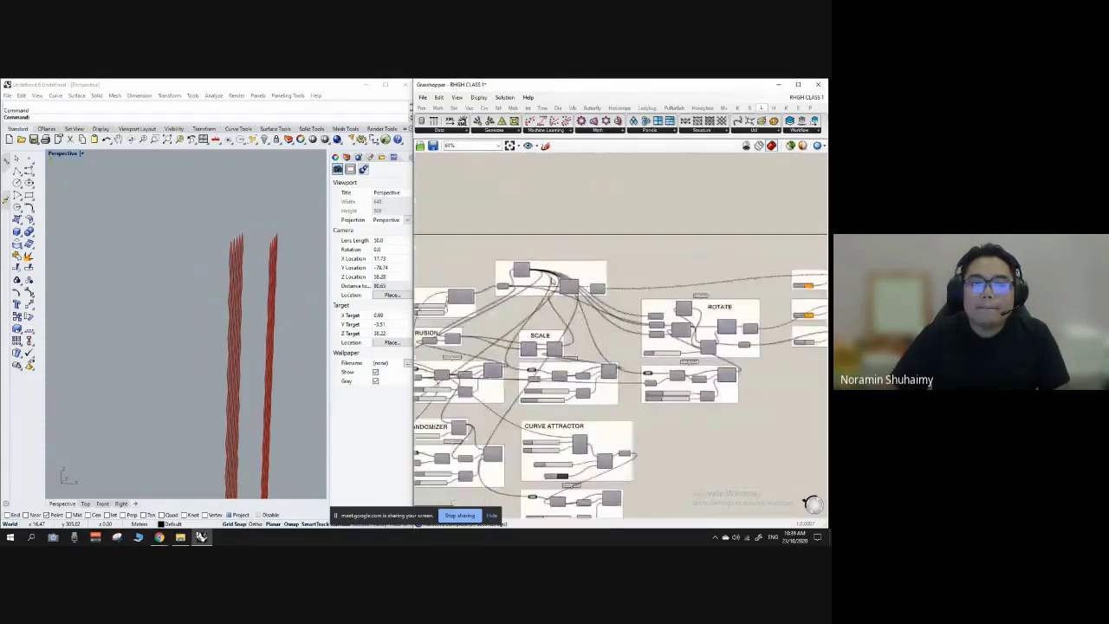
pyautogui.scroll(-4, 598, 248)
pyautogui.scroll(6, 560, 433)
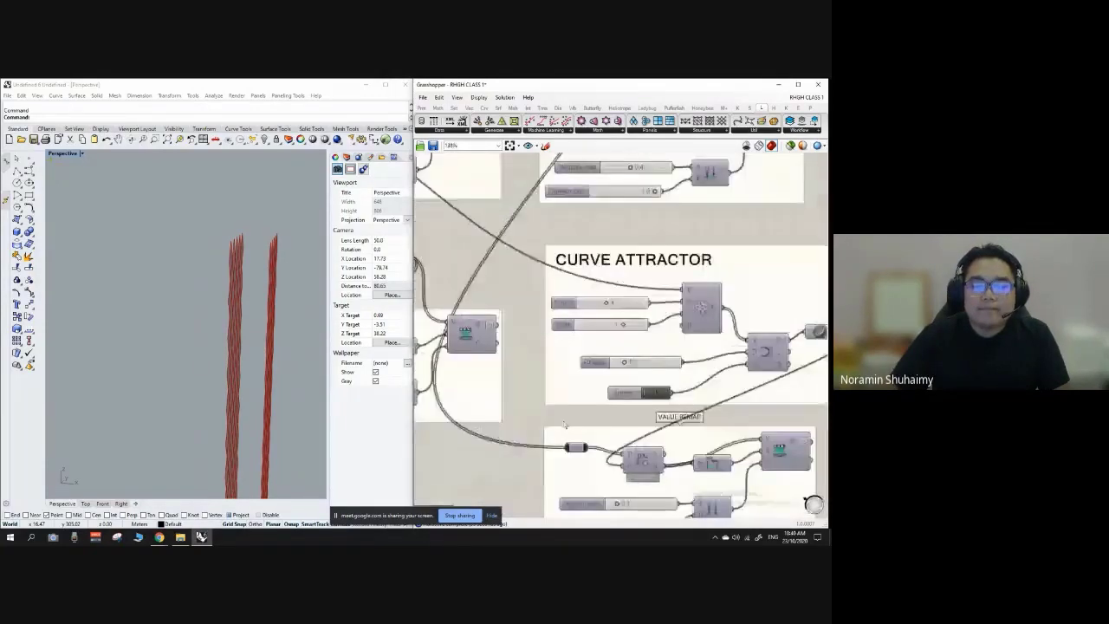
pyautogui.scroll(-5, 595, 279)
pyautogui.scroll(5, 586, 369)
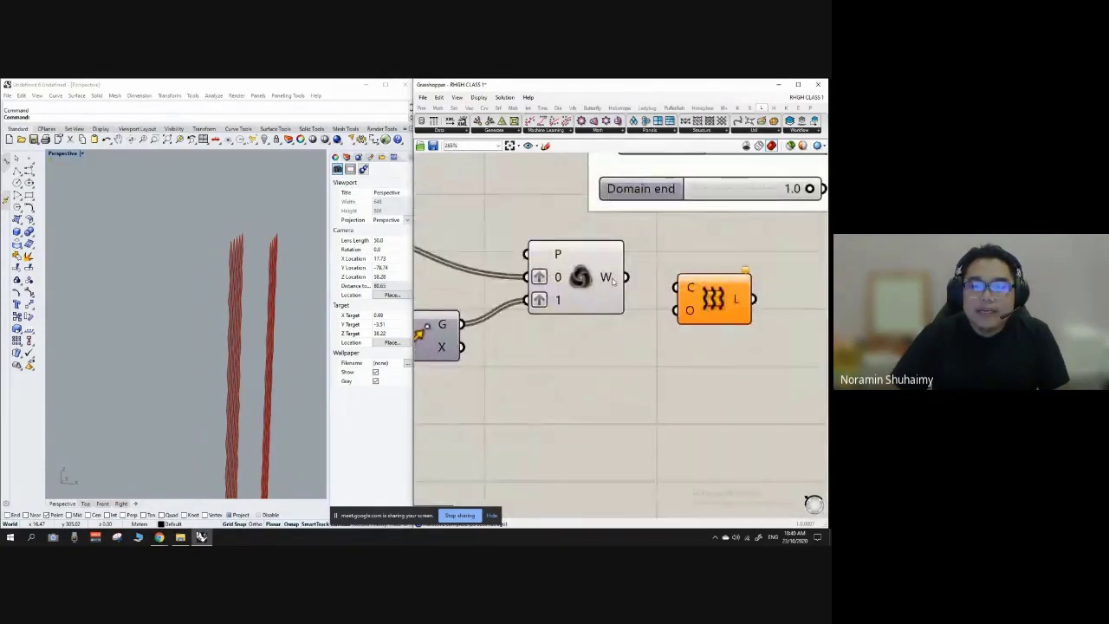
pyautogui.moveTo(626, 278); pyautogui.dragTo(694, 321)
pyautogui.moveTo(292, 337); pyautogui.dragTo(187, 274, button='right')
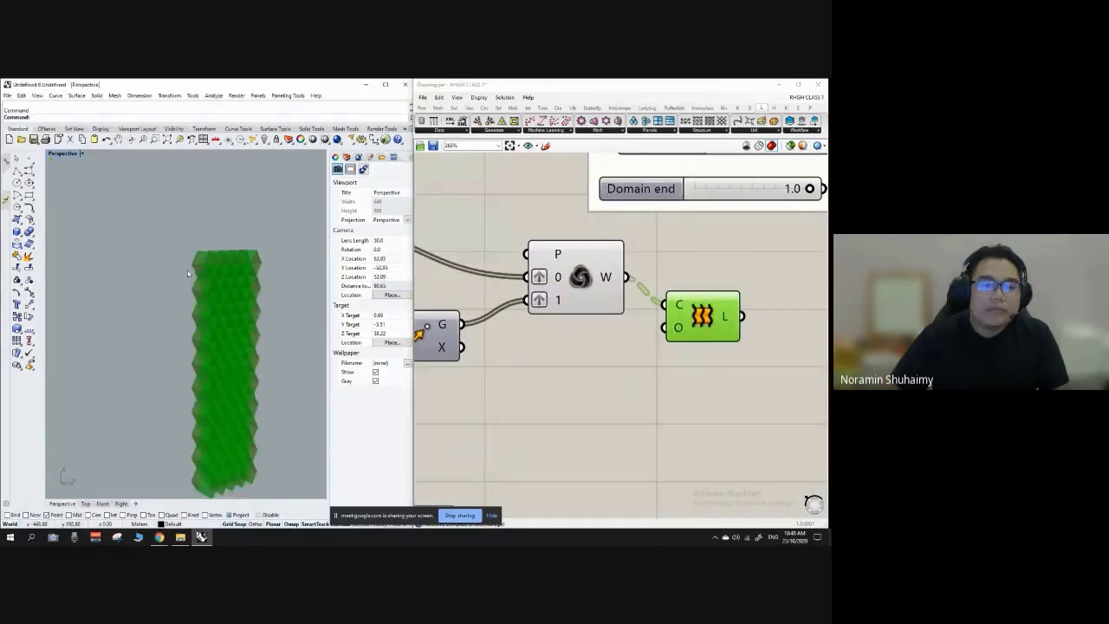
# Turn off the preview of the Weave component.
pyautogui.click(522, 340)
pyautogui.rightClick(579, 274)
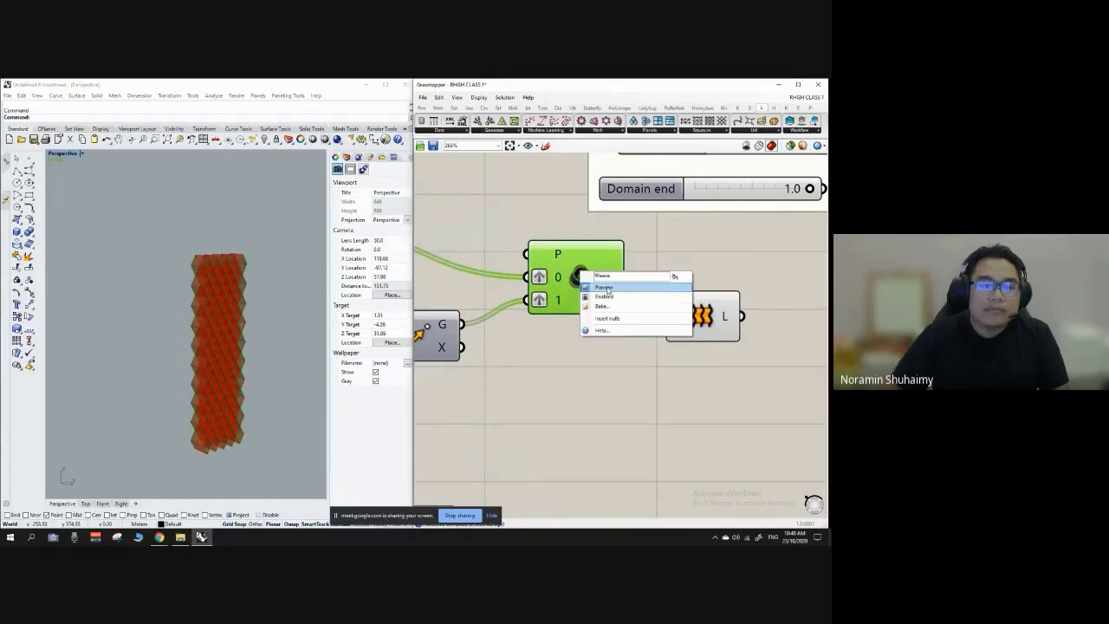
pyautogui.click(607, 289)
# Examine the lofted diamond panels from several angles, both close up and as a whole tower.
pyautogui.moveTo(246, 292); pyautogui.dragTo(198, 301, button='right')
pyautogui.scroll(8, 201, 292)
pyautogui.scroll(-5, 204, 250)
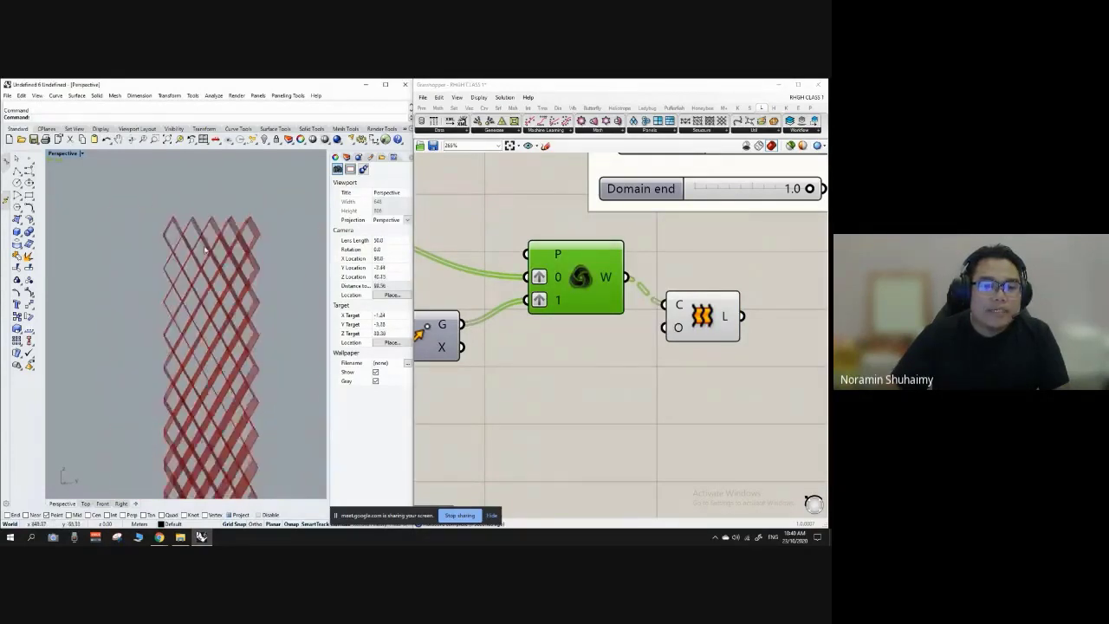
pyautogui.moveTo(204, 250); pyautogui.dragTo(262, 276, button='right')
pyautogui.scroll(-7, 244, 240)
pyautogui.scroll(3, 226, 247)
pyautogui.scroll(8, 250, 248)
pyautogui.scroll(-8, 250, 248)
pyautogui.scroll(-5, 559, 305)
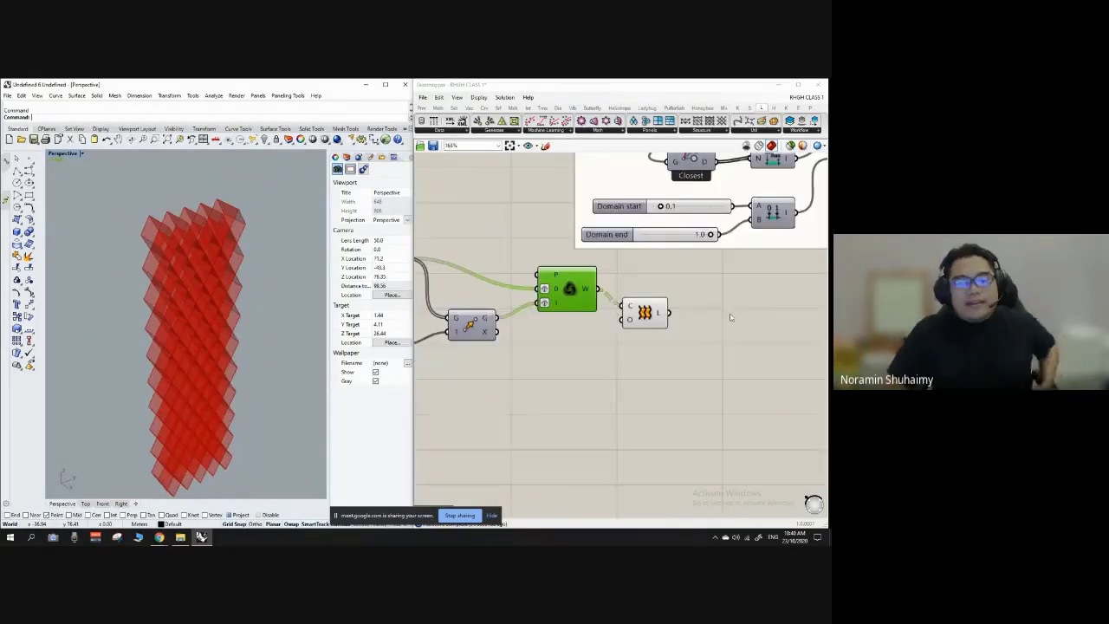
# Raise the Loft component so its curves input lines up with the Weave output.
pyautogui.scroll(4, 601, 314)
pyautogui.moveTo(562, 308); pyautogui.dragTo(575, 279)
pyautogui.scroll(-4, 573, 275)
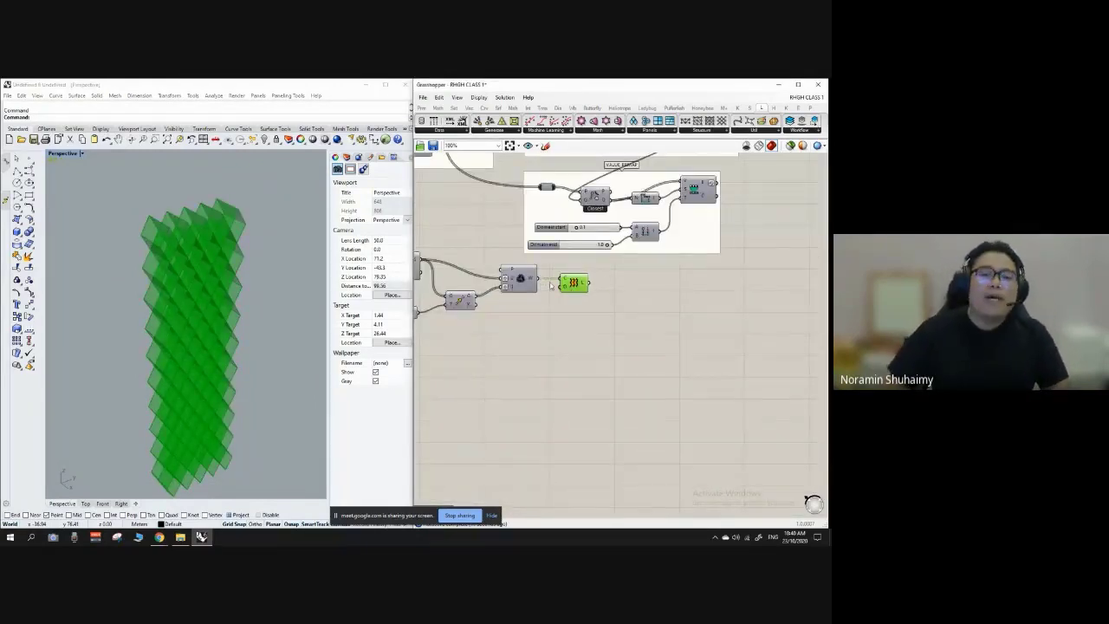
pyautogui.scroll(-3, 546, 303)
pyautogui.scroll(3, 536, 347)
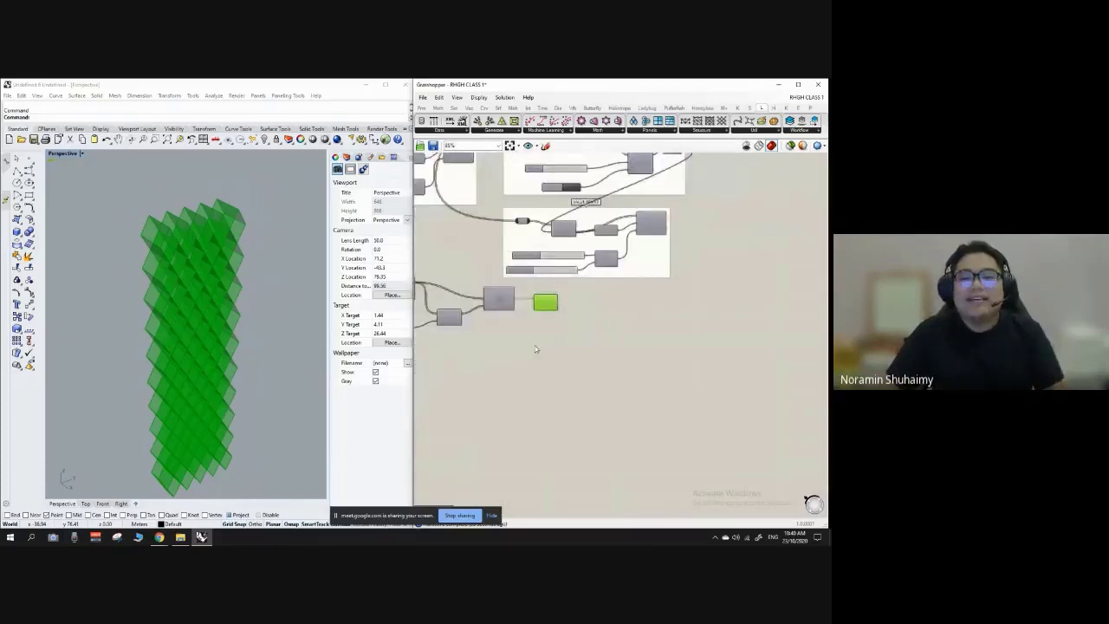
pyautogui.scroll(3, 581, 312)
pyautogui.click(552, 313)
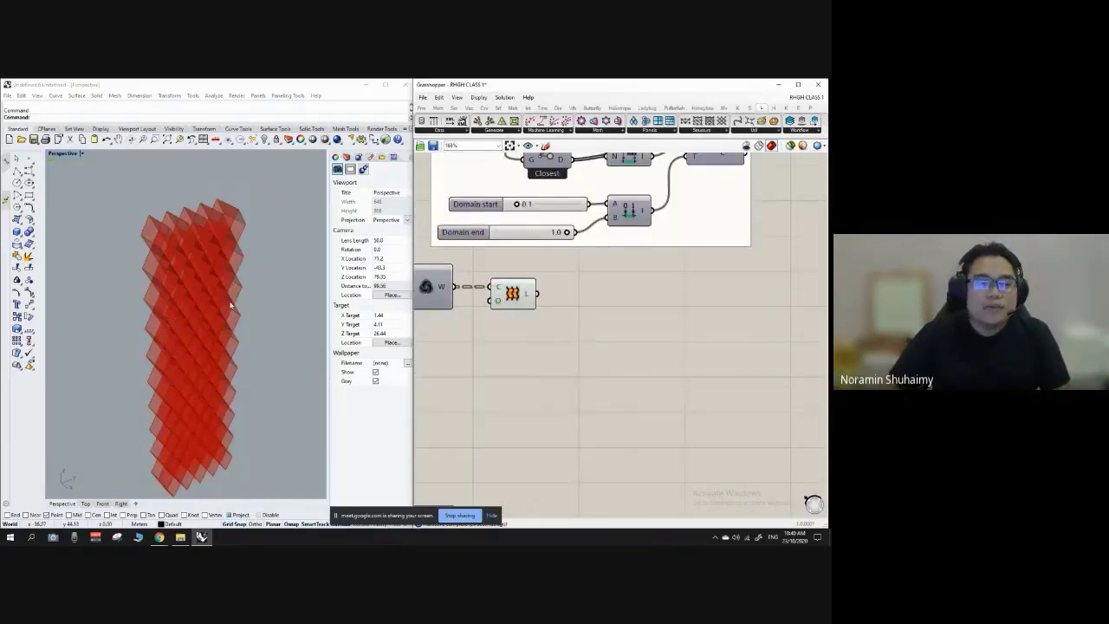
# Add a Custom Preview component well beyond Loft and connect the Loft output to its geometry input.
pyautogui.moveTo(231, 305); pyautogui.dragTo(220, 282, button='right')
pyautogui.scroll(2, 521, 280)
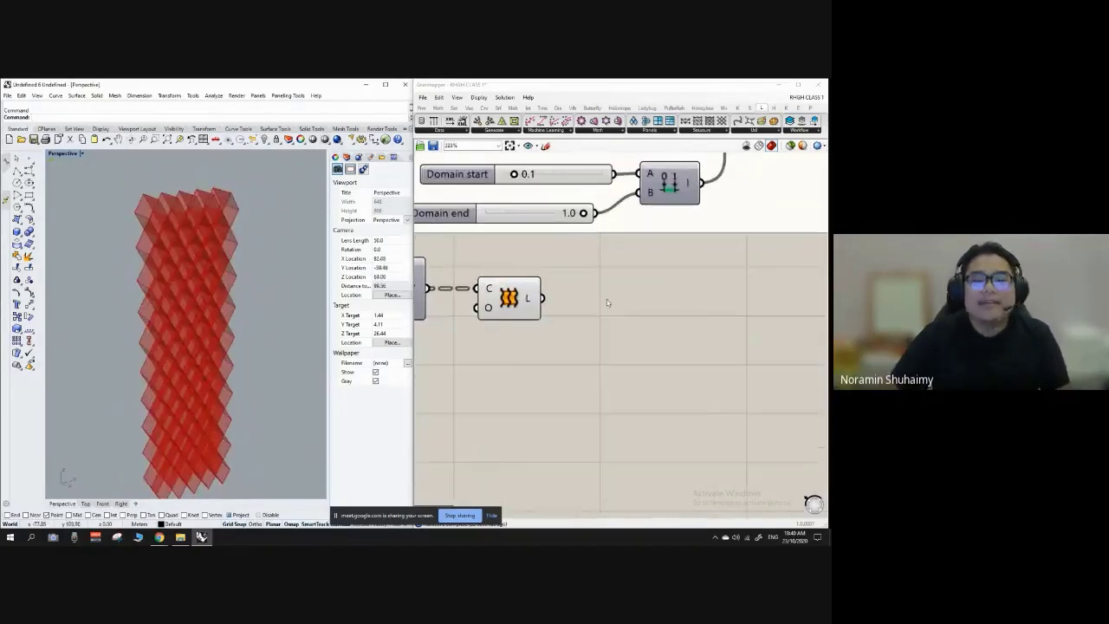
pyautogui.doubleClick(651, 322)
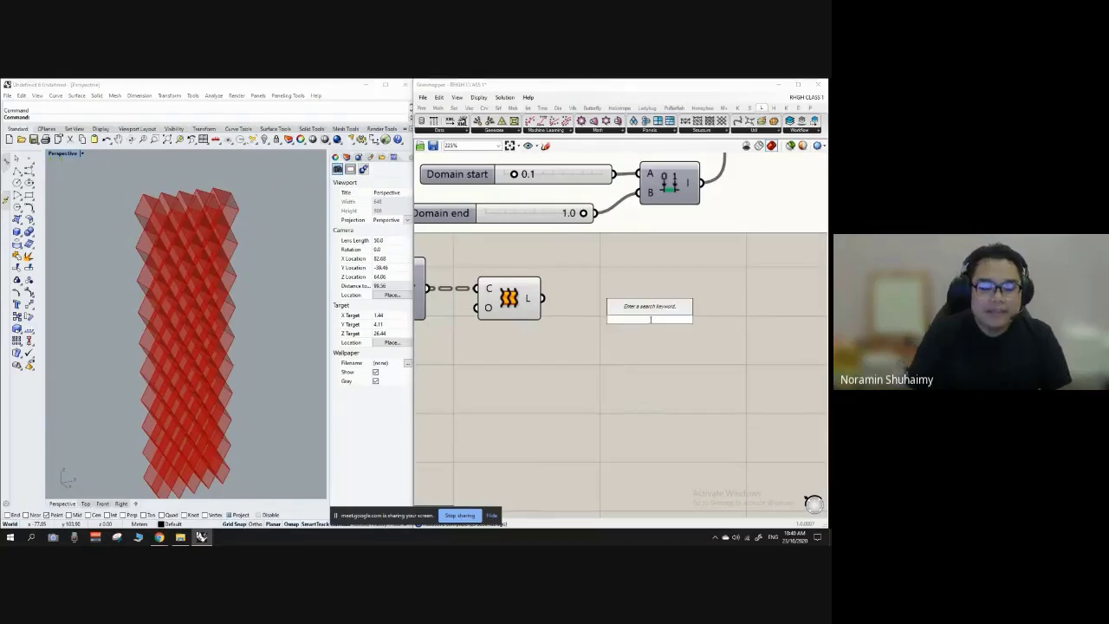
pyautogui.write('custom')
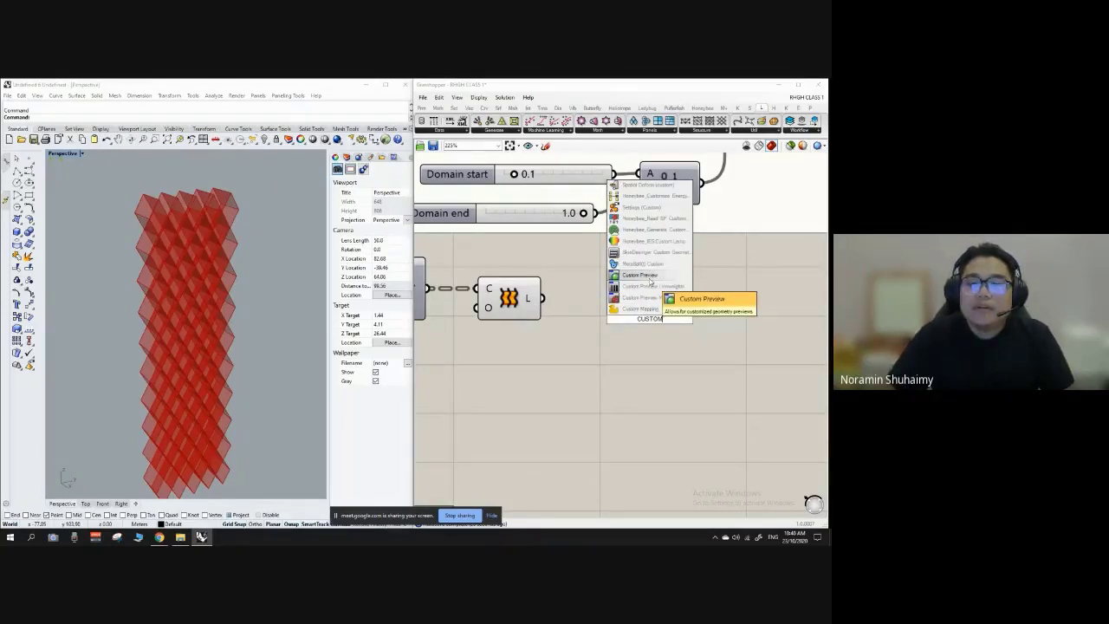
pyautogui.click(650, 278)
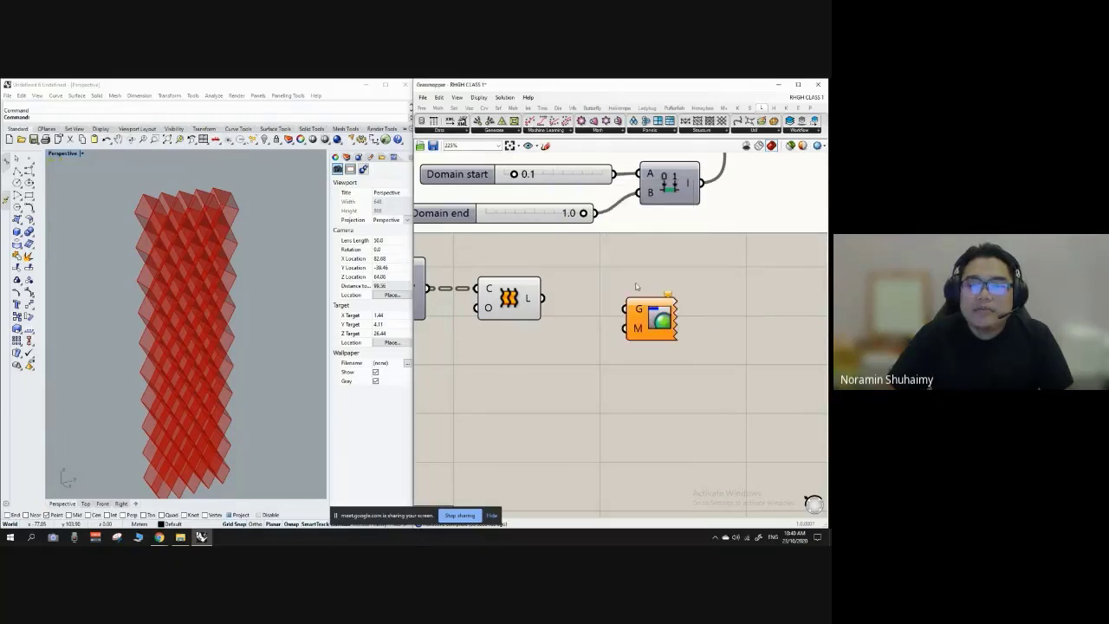
pyautogui.moveTo(648, 310); pyautogui.dragTo(653, 291)
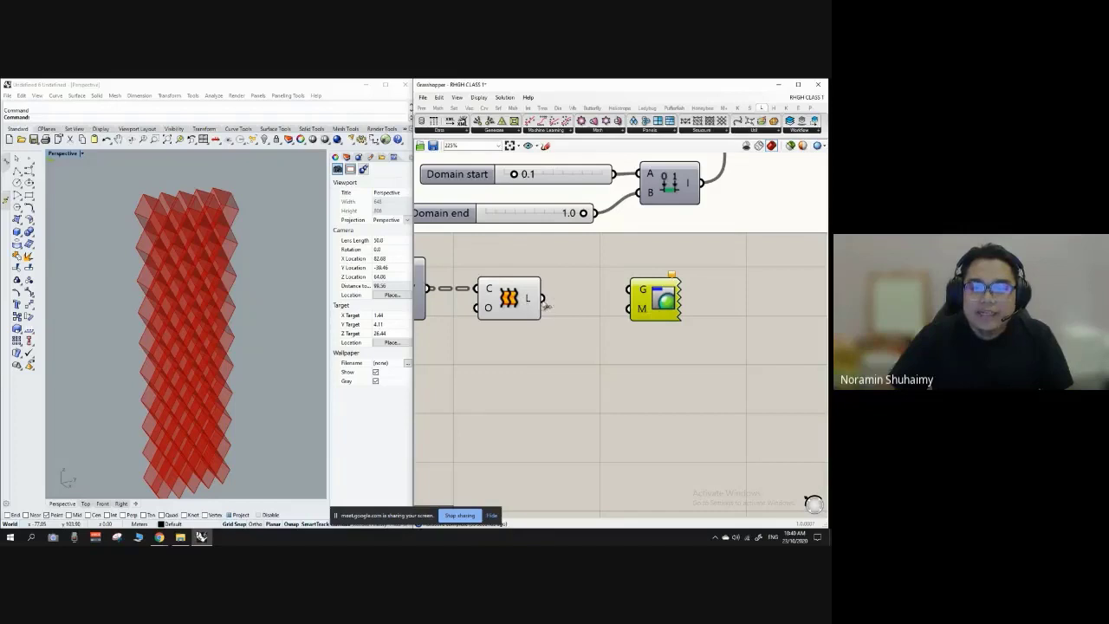
pyautogui.moveTo(543, 299); pyautogui.dragTo(770, 303)
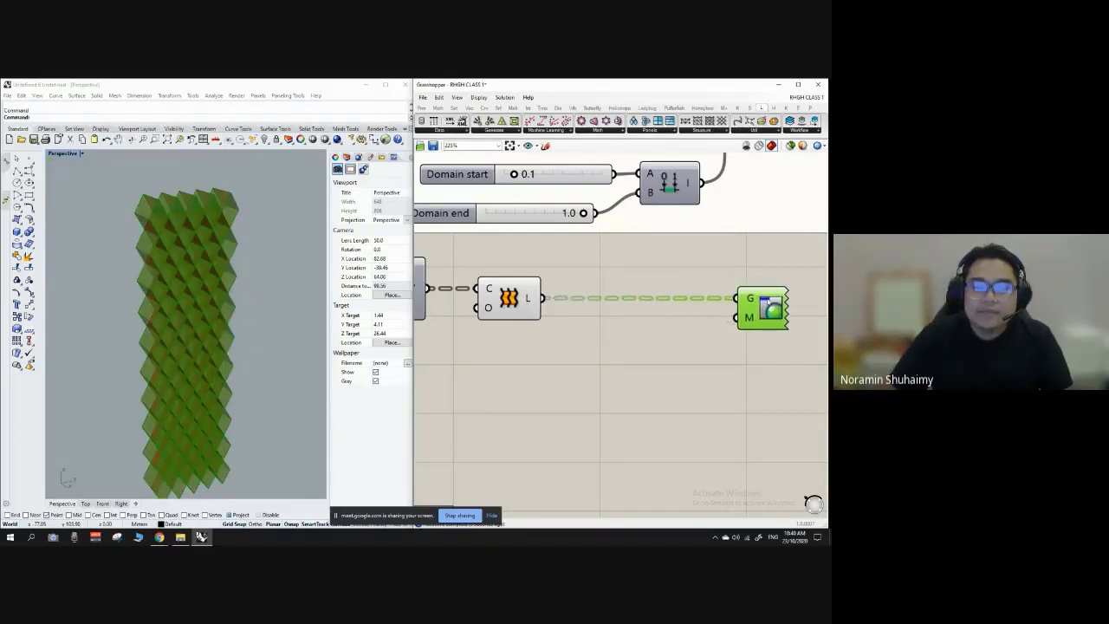
pyautogui.click(671, 357)
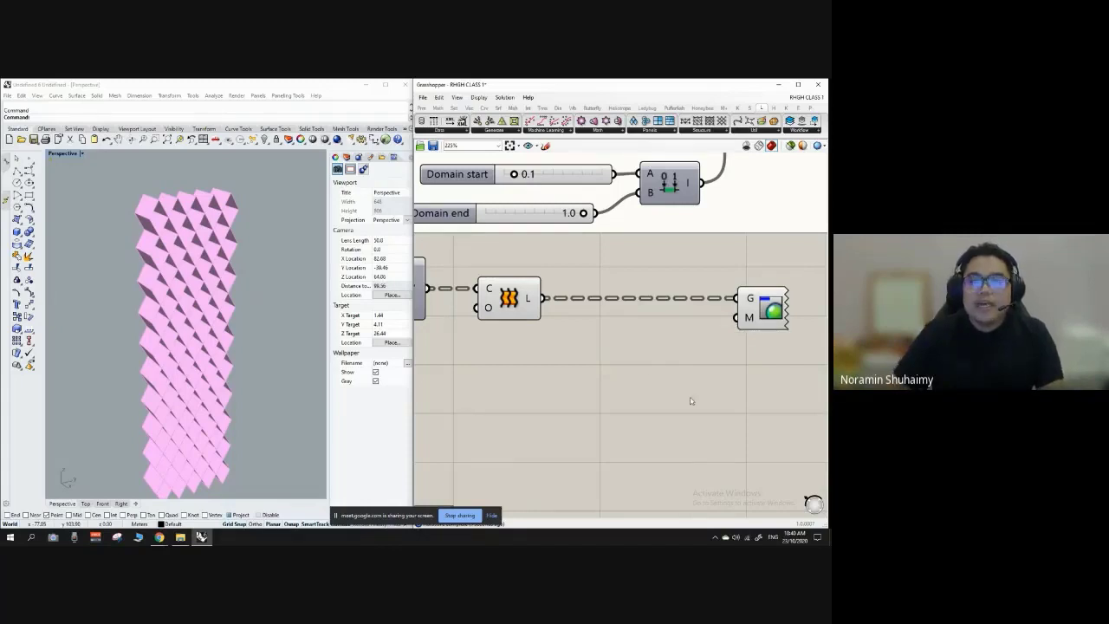
# Add a Colour Swatch below the Loft wire and connect it to Custom Preview's material input.
pyautogui.doubleClick(657, 361)
pyautogui.write('SW')
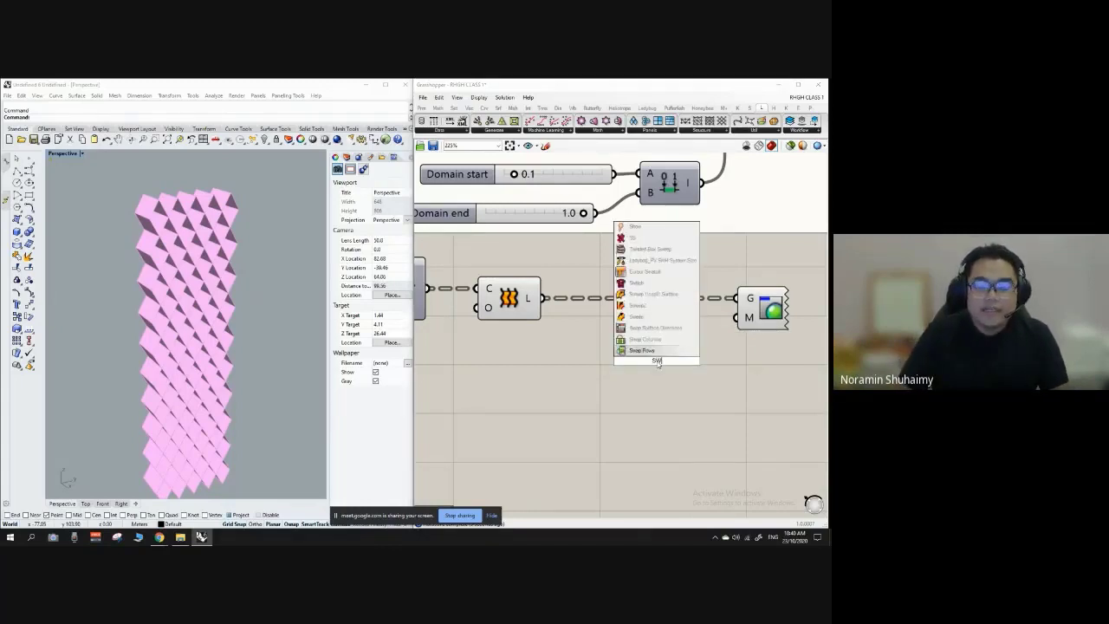
pyautogui.write('AT')
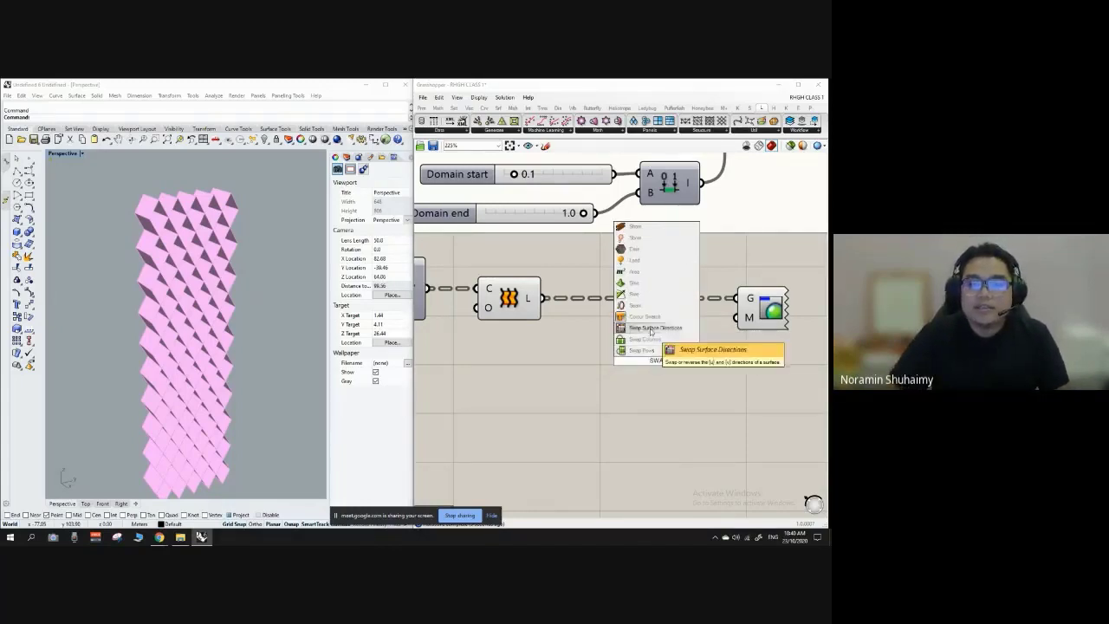
pyautogui.click(659, 335)
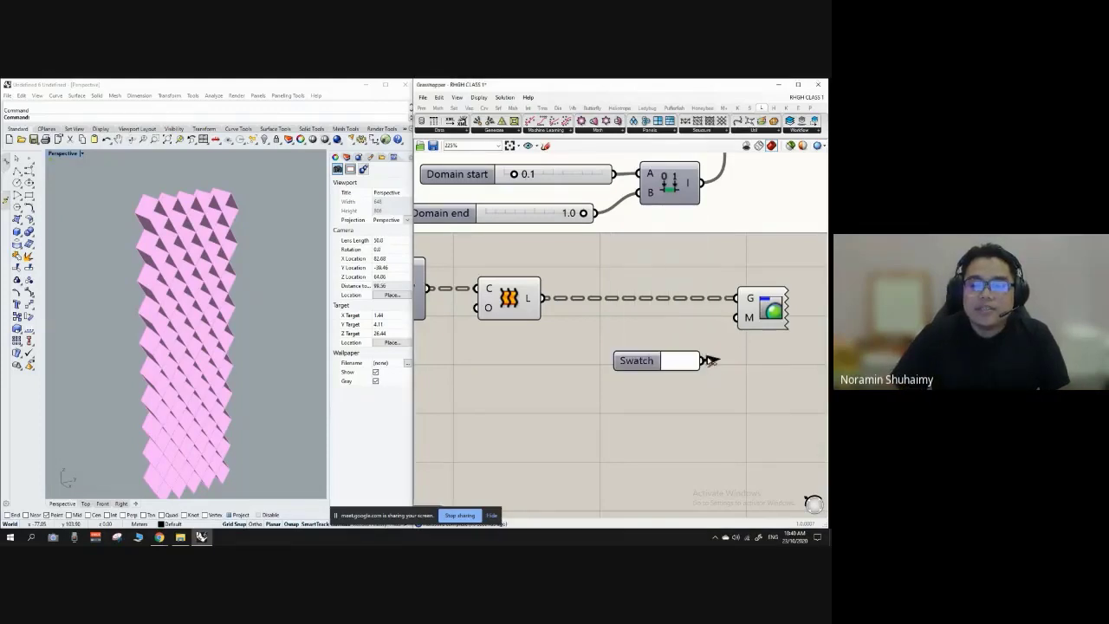
pyautogui.moveTo(709, 360); pyautogui.dragTo(738, 317)
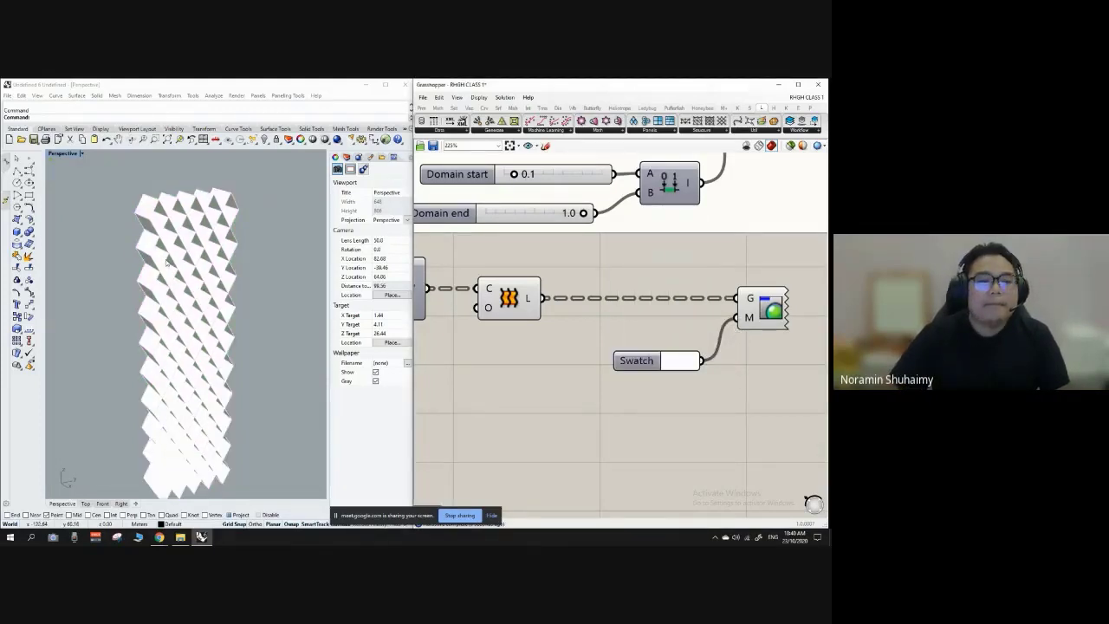
# Change the swatch colour to a light orange for the lofted panels.
pyautogui.moveTo(166, 262); pyautogui.dragTo(172, 285, button='right')
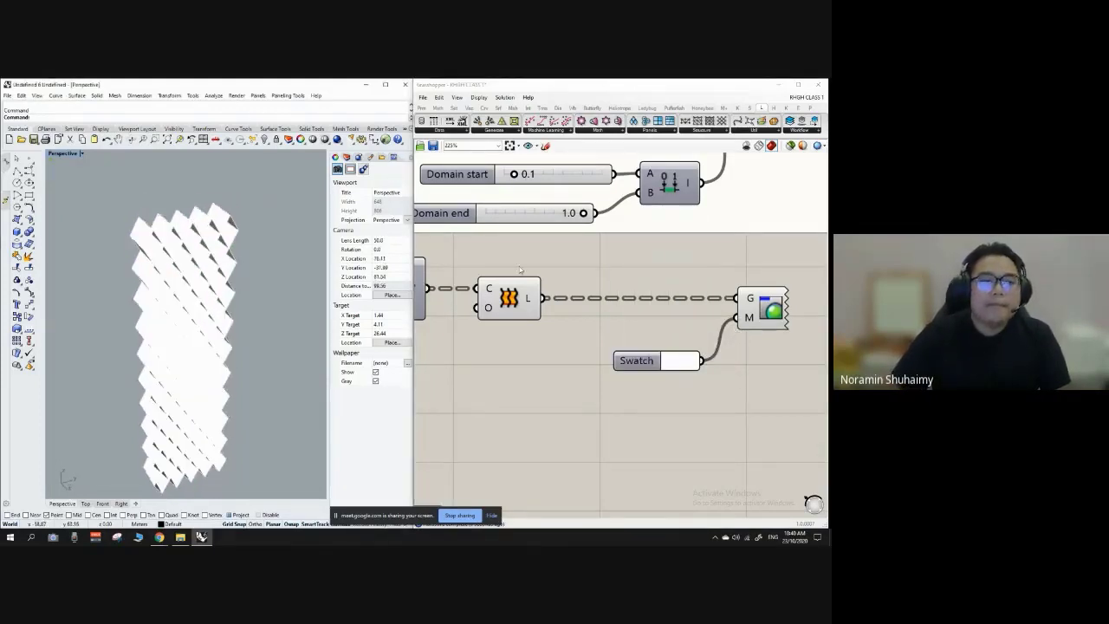
pyautogui.click(681, 362)
pyautogui.moveTo(703, 392)
pyautogui.mouseDown()
pyautogui.moveTo(710, 401)
pyautogui.moveTo(689, 390)
pyautogui.mouseUp()
pyautogui.moveTo(751, 465)
pyautogui.mouseDown()
pyautogui.moveTo(705, 449)
pyautogui.moveTo(742, 450)
pyautogui.mouseUp()
pyautogui.click(750, 484)
pyautogui.moveTo(719, 398)
pyautogui.mouseDown()
pyautogui.moveTo(733, 385)
pyautogui.moveTo(708, 381)
pyautogui.moveTo(721, 383)
pyautogui.mouseUp()
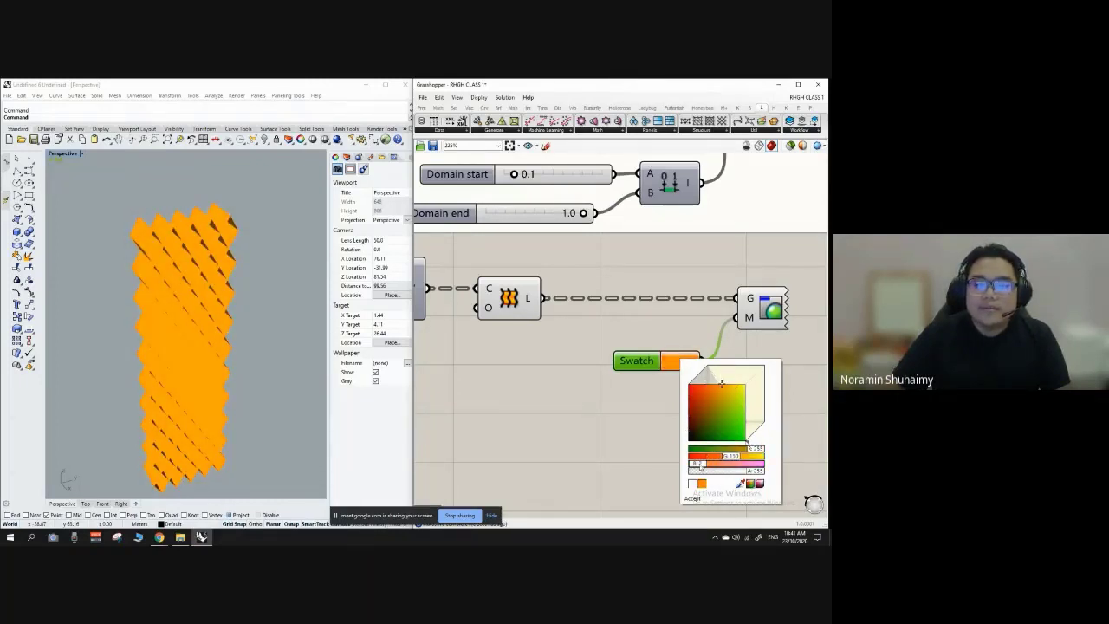
pyautogui.moveTo(700, 465); pyautogui.dragTo(723, 466)
pyautogui.click(607, 399)
pyautogui.scroll(-1, 522, 331)
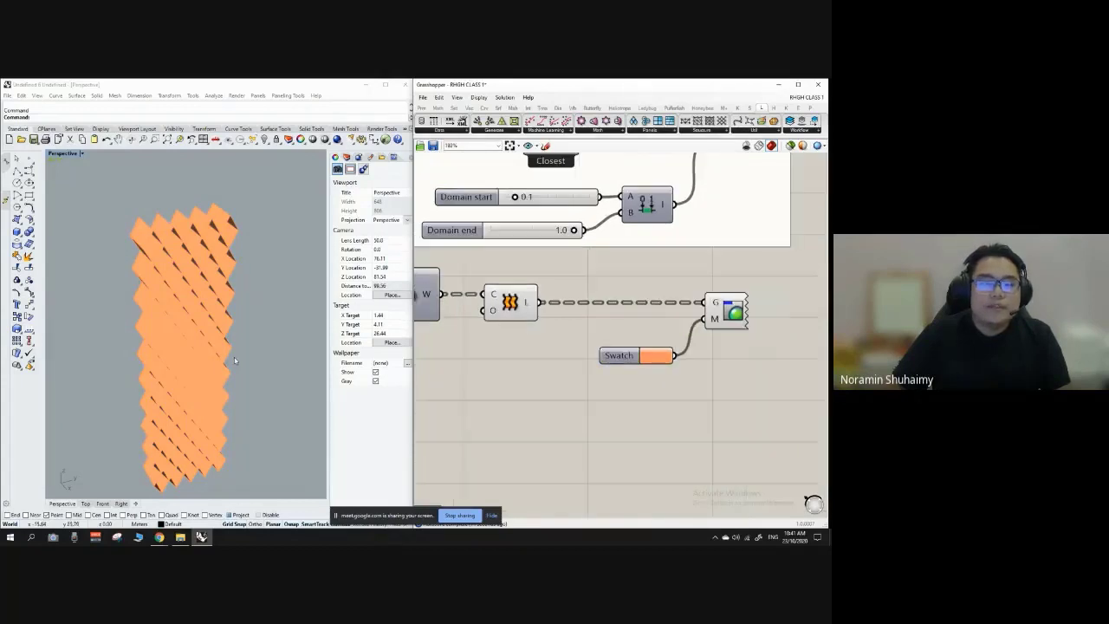
# Switch the perspective viewport to the Shaded display mode to view the coloured panels.
pyautogui.moveTo(223, 336); pyautogui.dragTo(215, 268, button='right')
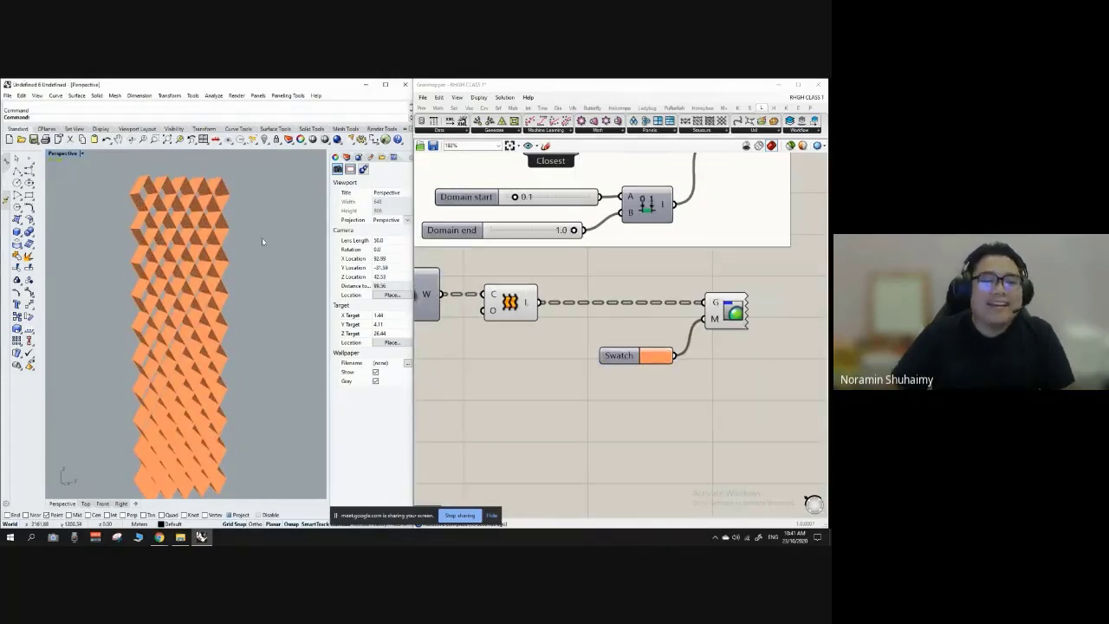
pyautogui.scroll(-8, 263, 227)
pyautogui.moveTo(262, 227); pyautogui.dragTo(255, 278, button='right')
pyautogui.scroll(8, 247, 264)
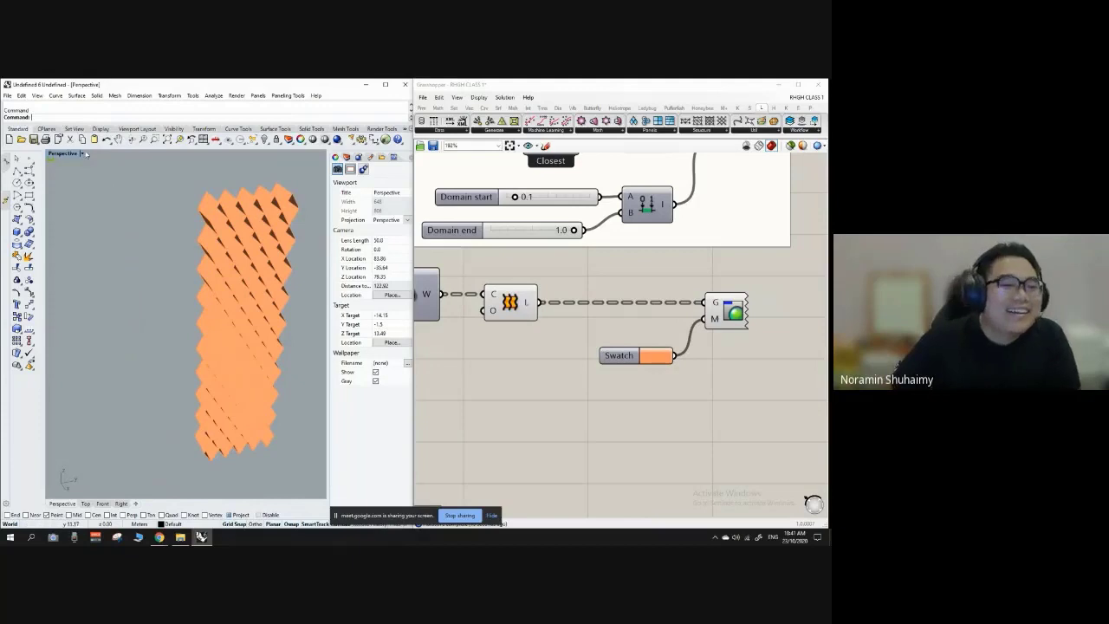
pyautogui.click(85, 153)
pyautogui.click(118, 190)
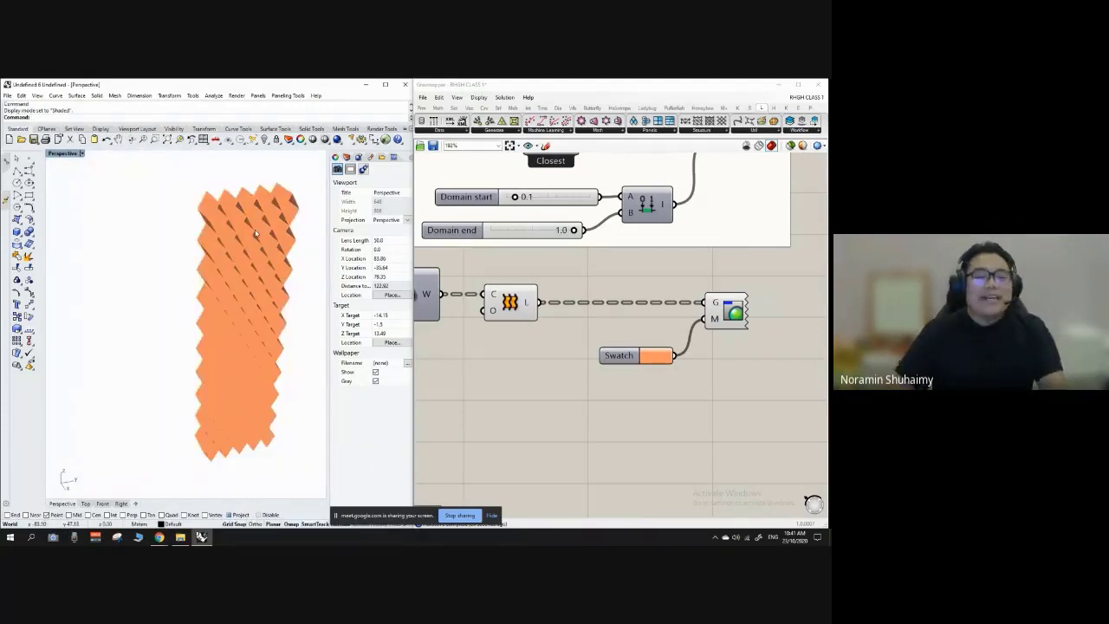
# Turn off the Loft component's own preview and inspect the custom-coloured panels from several angles.
pyautogui.moveTo(255, 232); pyautogui.dragTo(498, 264, button='right')
pyautogui.rightClick(508, 306)
pyautogui.click(567, 324)
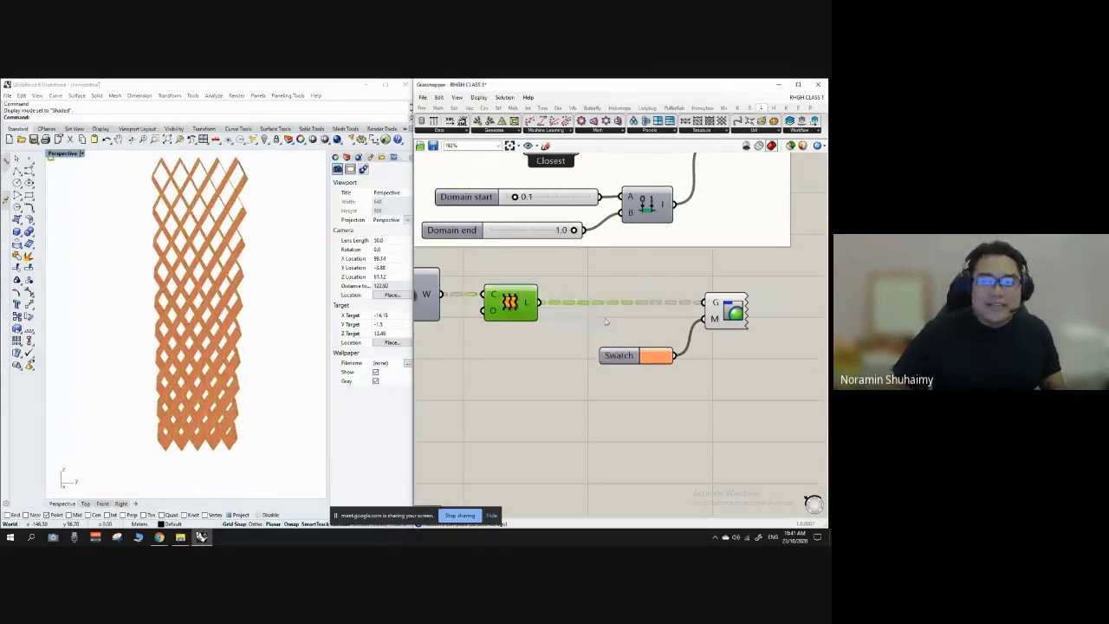
pyautogui.scroll(-6, 602, 320)
pyautogui.moveTo(199, 286); pyautogui.dragTo(298, 276, button='right')
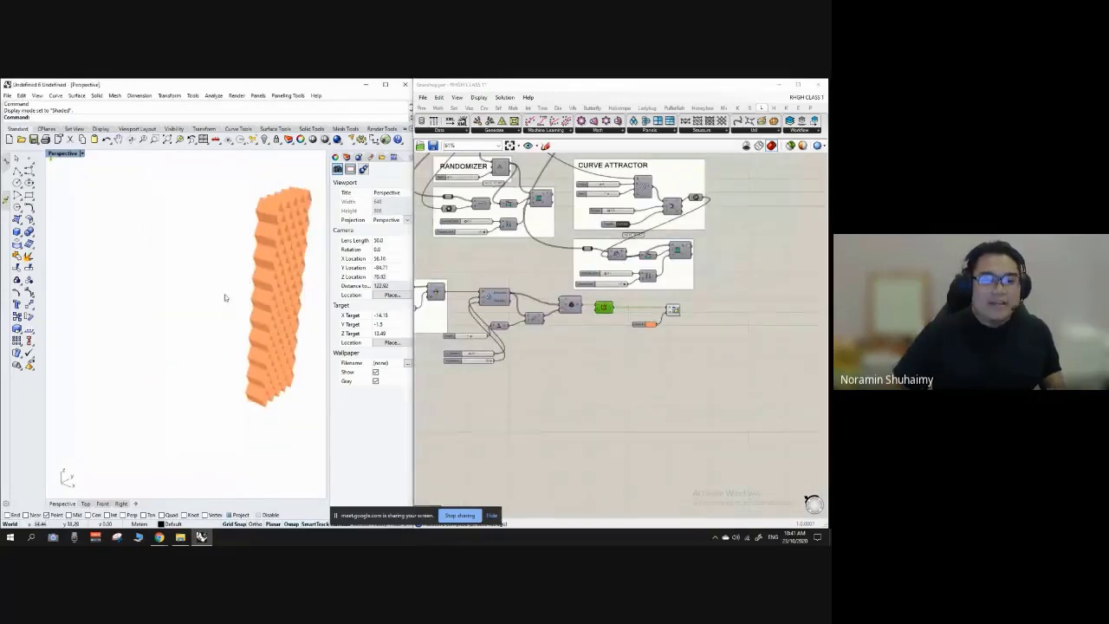
pyautogui.moveTo(280, 231); pyautogui.dragTo(246, 217, button='right')
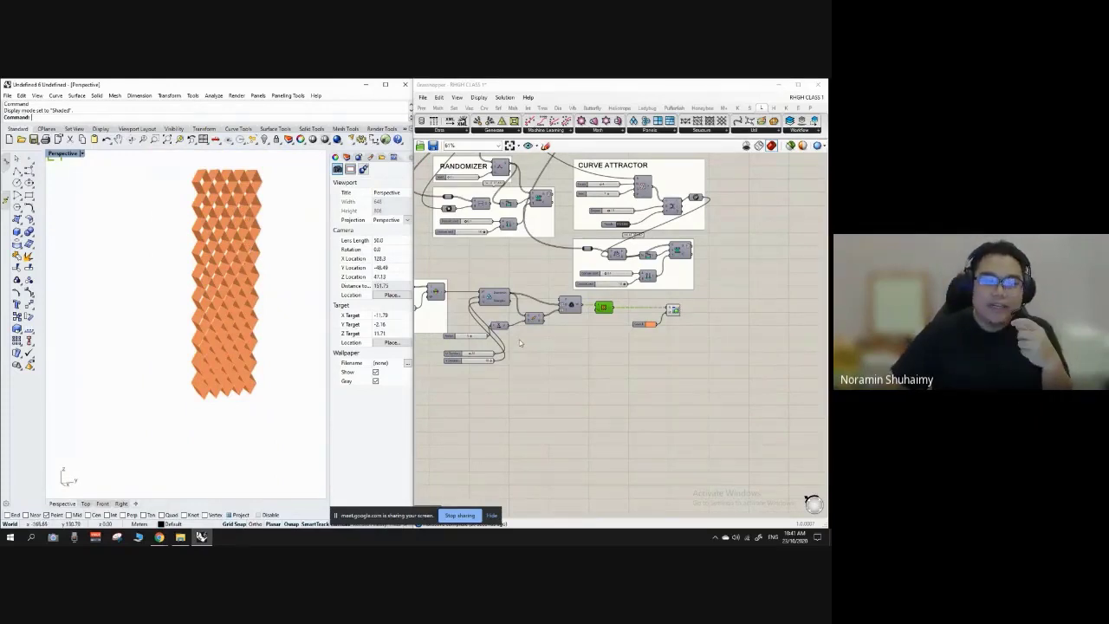
# Raise the Factor slider so it lines up with the Unit X component's input.
pyautogui.scroll(4, 483, 346)
pyautogui.moveTo(520, 301); pyautogui.dragTo(551, 315)
pyautogui.click(473, 323)
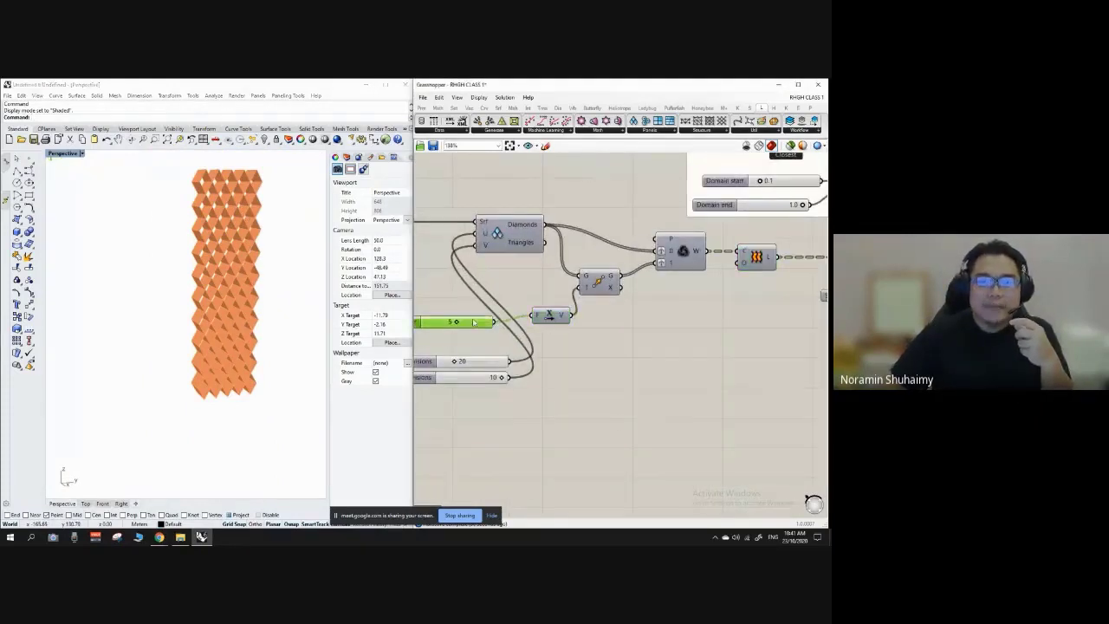
pyautogui.moveTo(473, 322); pyautogui.dragTo(483, 316)
pyautogui.scroll(-5, 517, 346)
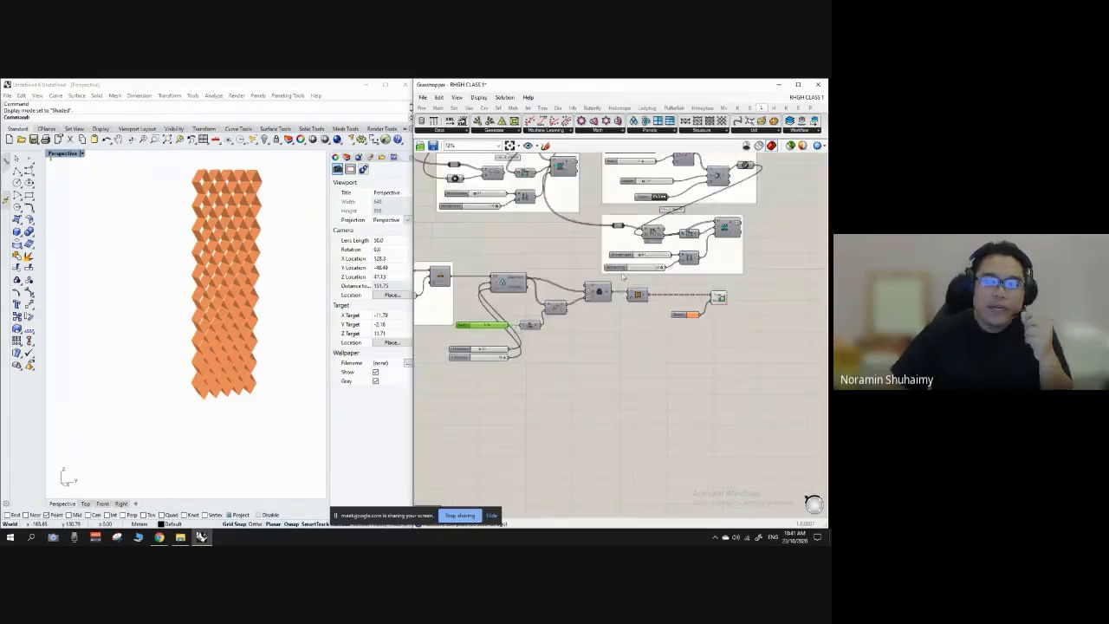
pyautogui.moveTo(280, 292); pyautogui.dragTo(266, 229, button='right')
pyautogui.scroll(2, 264, 223)
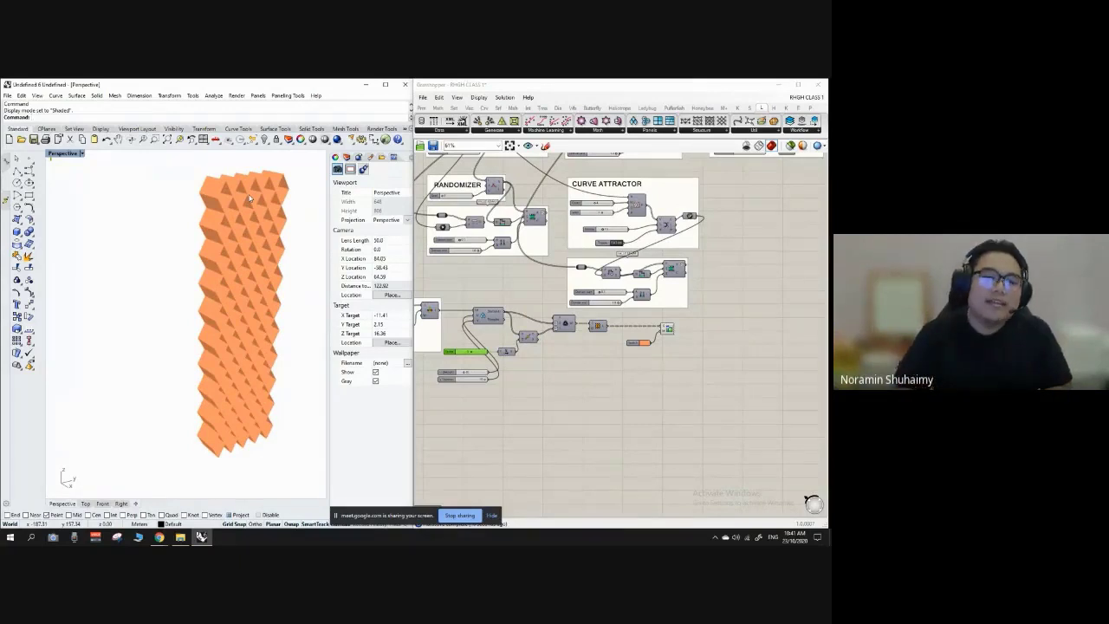
# Test the polygon's Radius at 1 in the SURFACE group and return it to 10.
pyautogui.scroll(3, 470, 363)
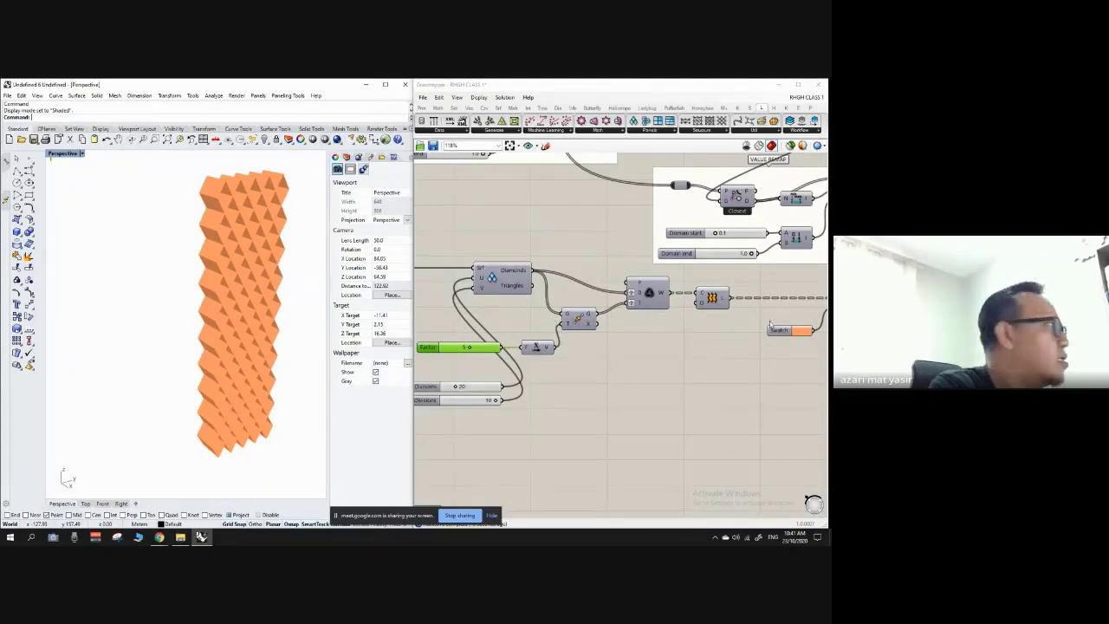
pyautogui.scroll(-5, 770, 323)
pyautogui.scroll(2, 466, 282)
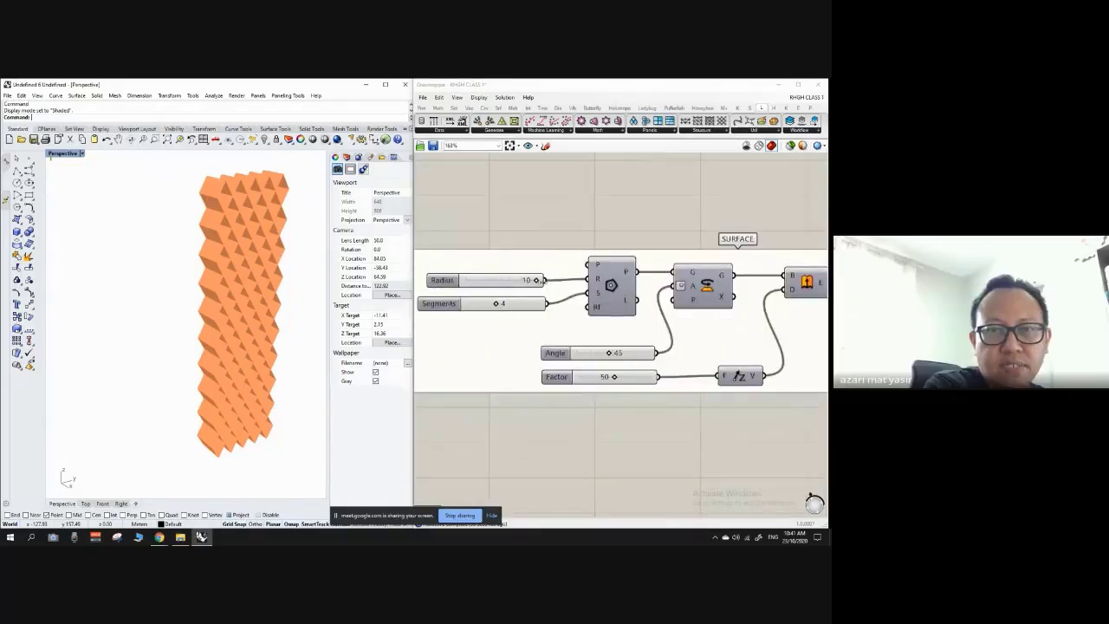
pyautogui.scroll(-5, 170, 331)
pyautogui.scroll(2, 516, 276)
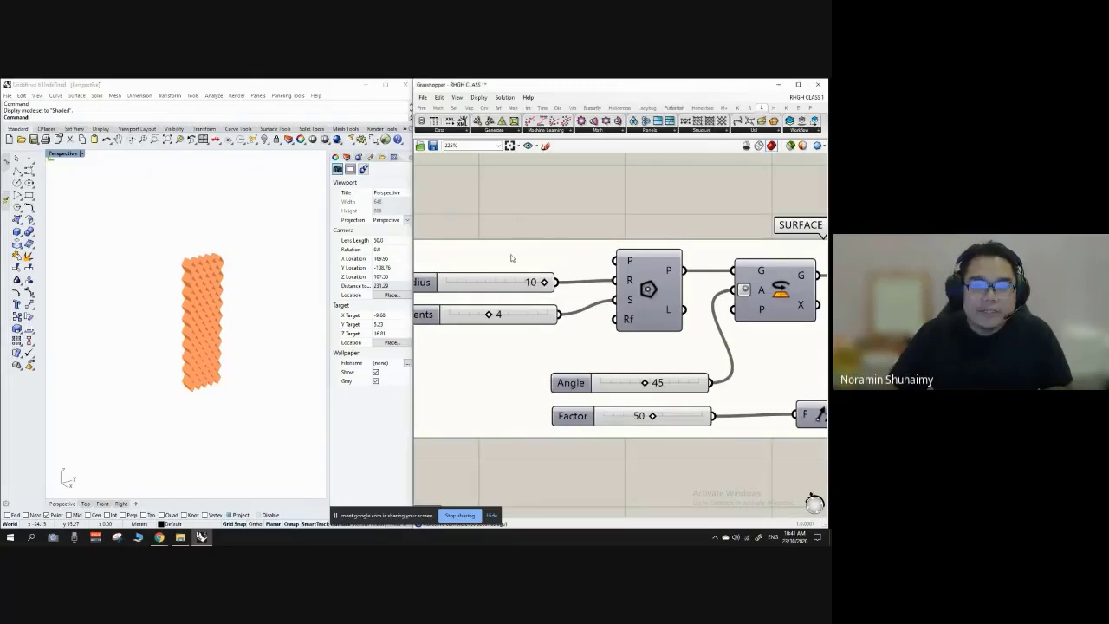
pyautogui.scroll(-2, 526, 259)
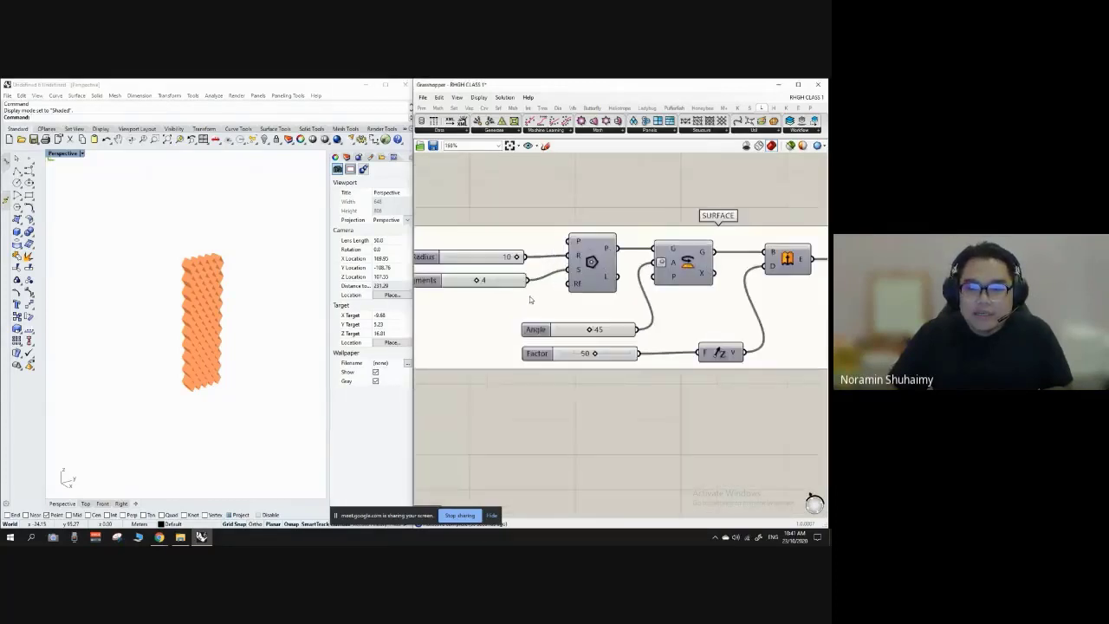
pyautogui.scroll(3, 498, 296)
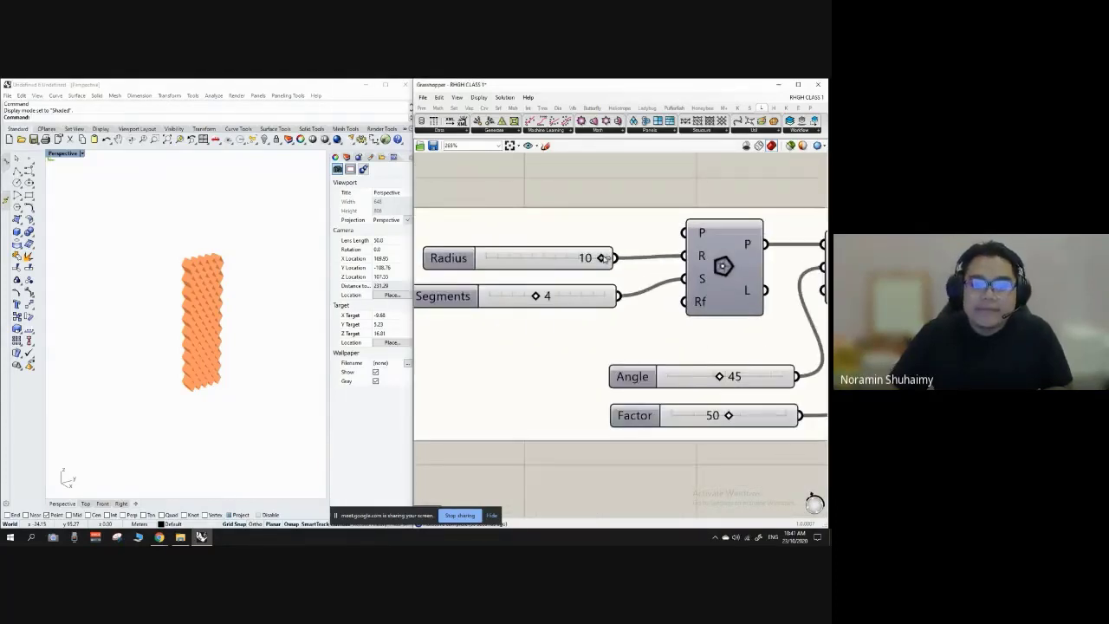
pyautogui.moveTo(604, 258); pyautogui.dragTo(500, 260)
pyautogui.scroll(5, 182, 260)
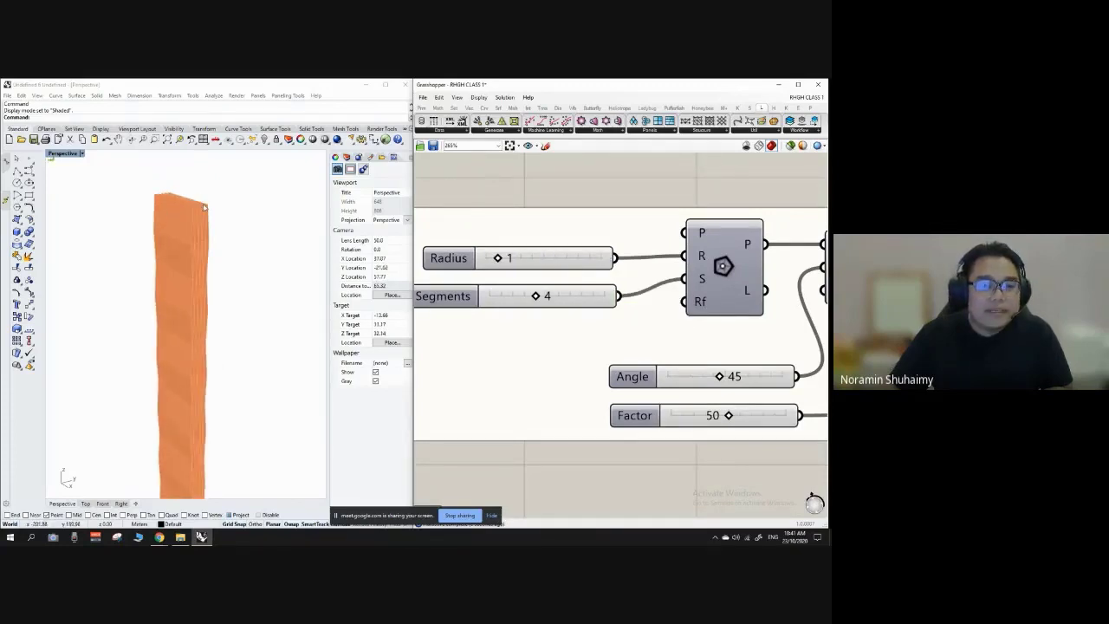
pyautogui.scroll(-3, 203, 217)
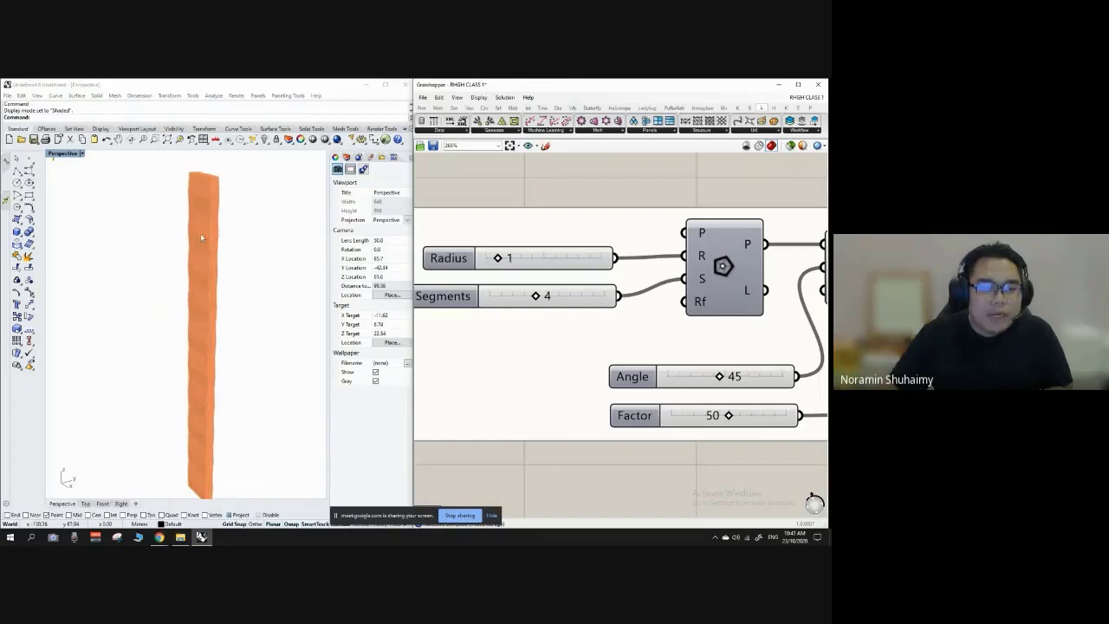
pyautogui.moveTo(489, 258); pyautogui.dragTo(632, 260)
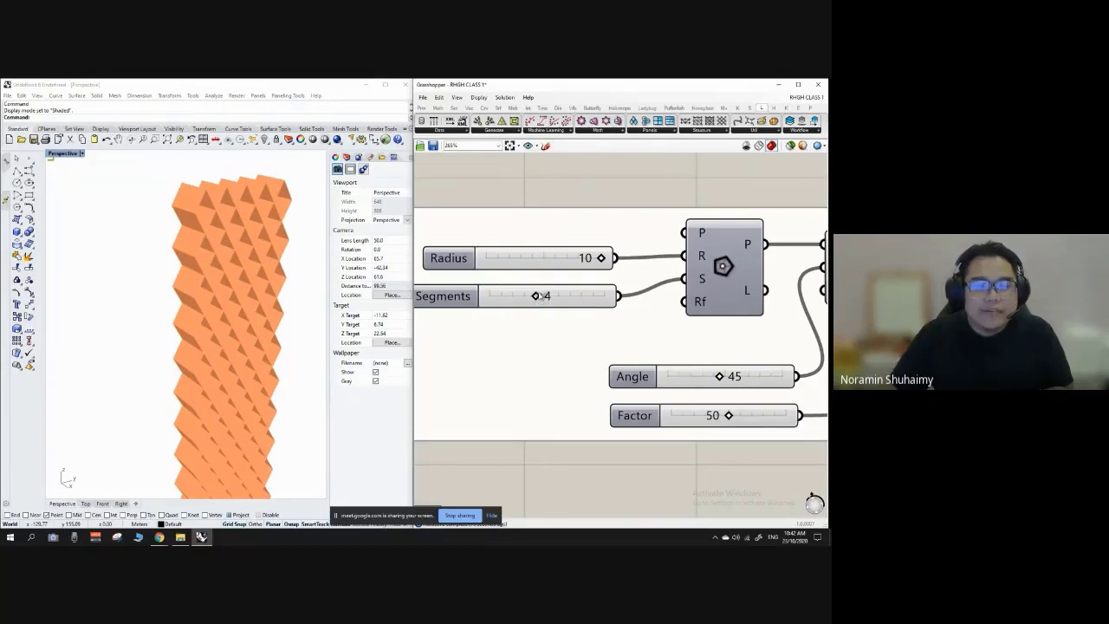
# Set the polygon's Segments to 6 and check how the panelled face changes.
pyautogui.moveTo(538, 296); pyautogui.dragTo(562, 297)
pyautogui.moveTo(258, 278); pyautogui.dragTo(312, 275, button='right')
pyautogui.scroll(-6, 228, 256)
pyautogui.scroll(6, 214, 260)
pyautogui.scroll(-5, 501, 253)
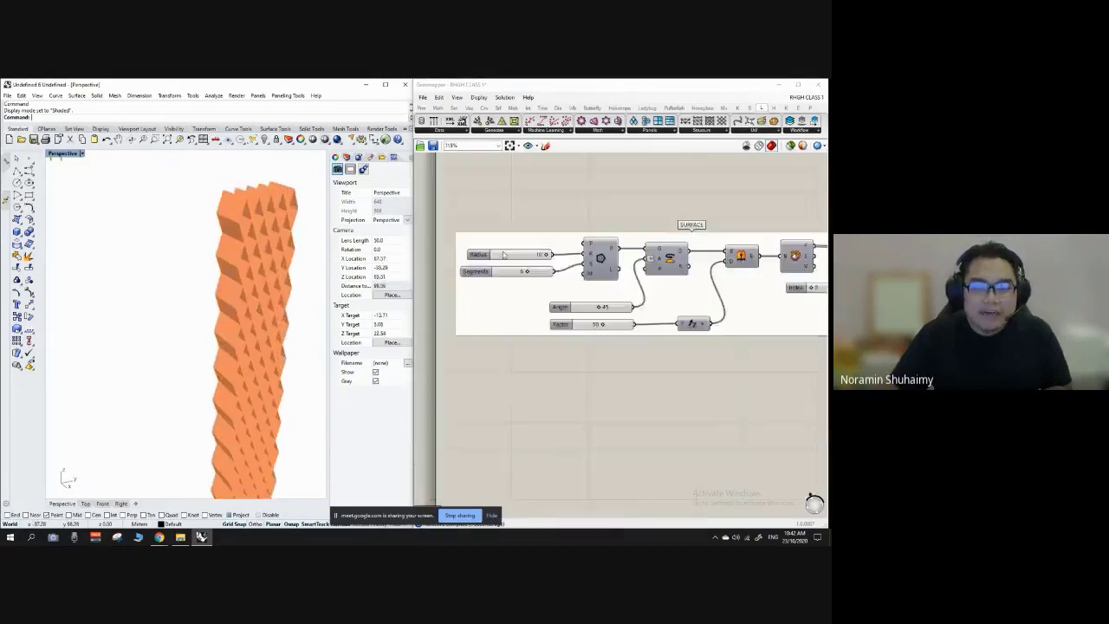
# Show the Extrude component's preview to view the full extruded volume behind the panels.
pyautogui.scroll(3, 763, 243)
pyautogui.click(668, 262)
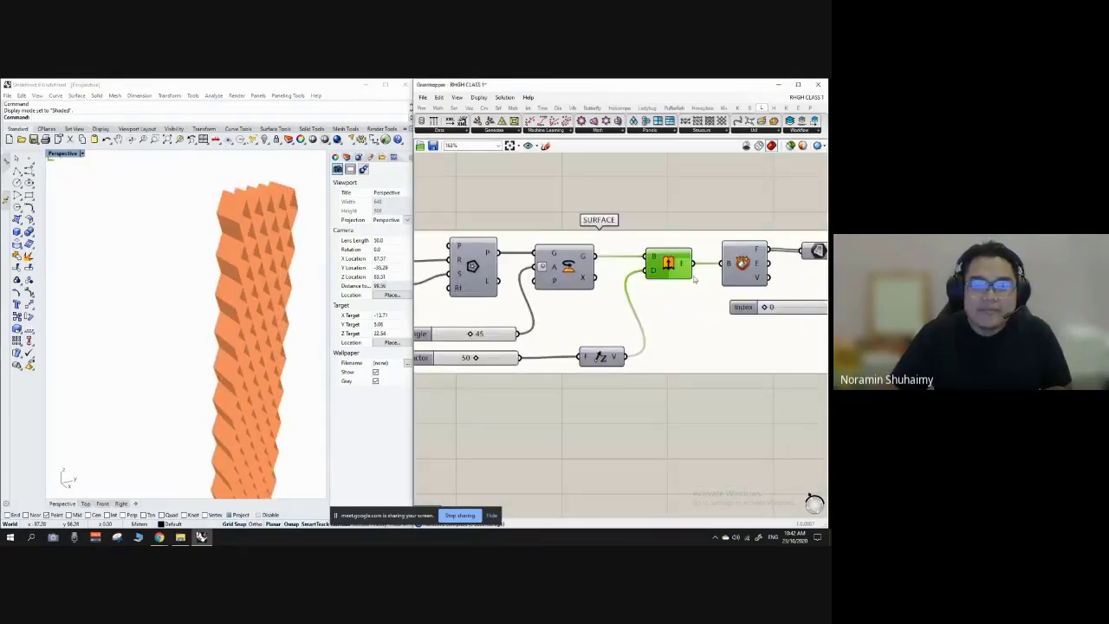
pyautogui.scroll(-6, 269, 243)
pyautogui.moveTo(265, 276); pyautogui.dragTo(227, 259, button='right')
pyautogui.scroll(6, 227, 258)
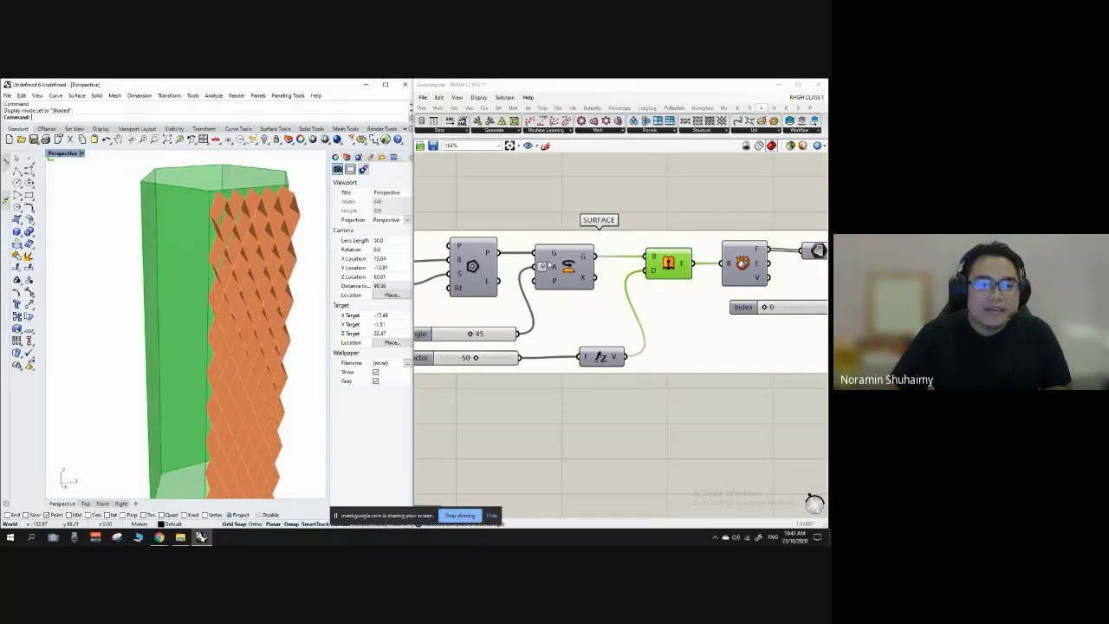
# Reduce the polygon's Segments to 5 and finally to 4, checking the extruded shape.
pyautogui.scroll(-4, 629, 261)
pyautogui.scroll(4, 460, 269)
pyautogui.moveTo(540, 284); pyautogui.dragTo(535, 285)
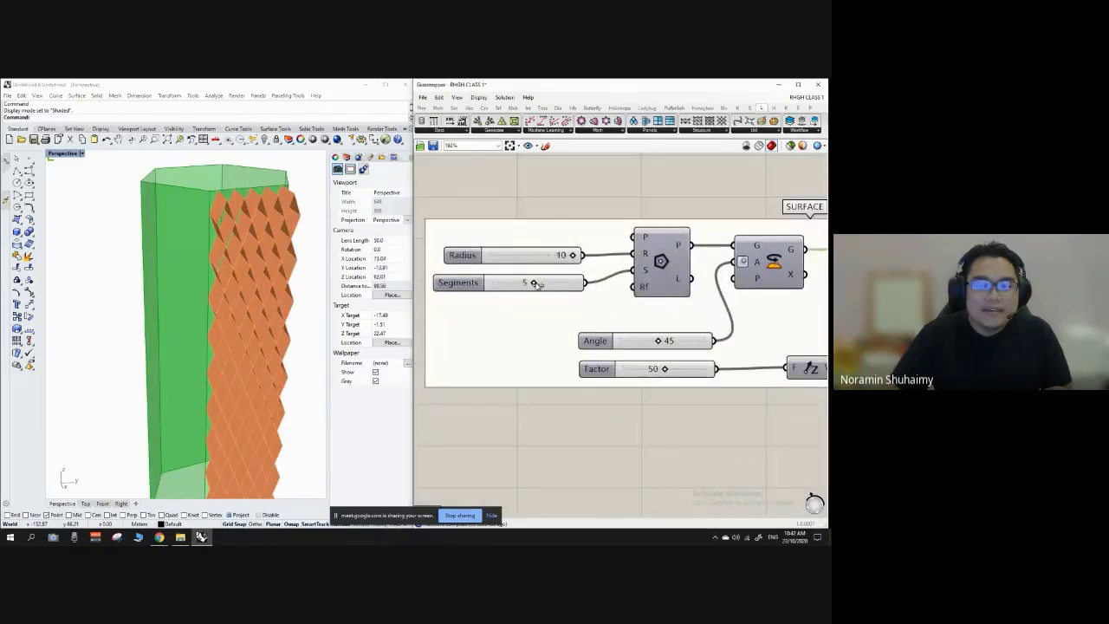
pyautogui.moveTo(271, 229); pyautogui.dragTo(271, 248, button='right')
pyautogui.moveTo(530, 283); pyautogui.dragTo(525, 284)
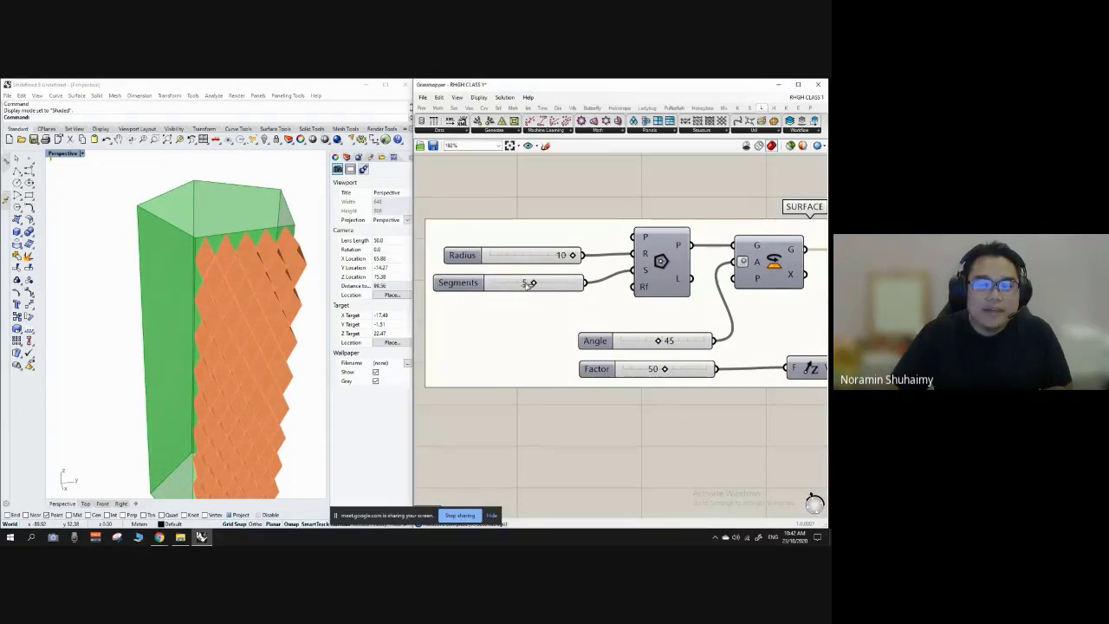
pyautogui.scroll(-3, 238, 277)
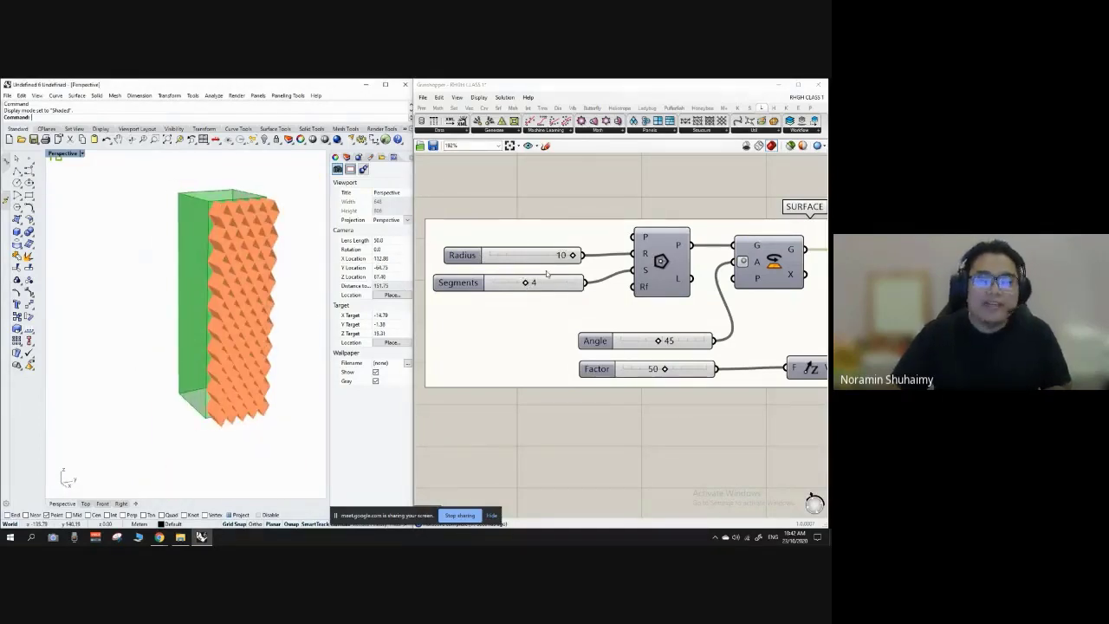
pyautogui.scroll(-2, 525, 238)
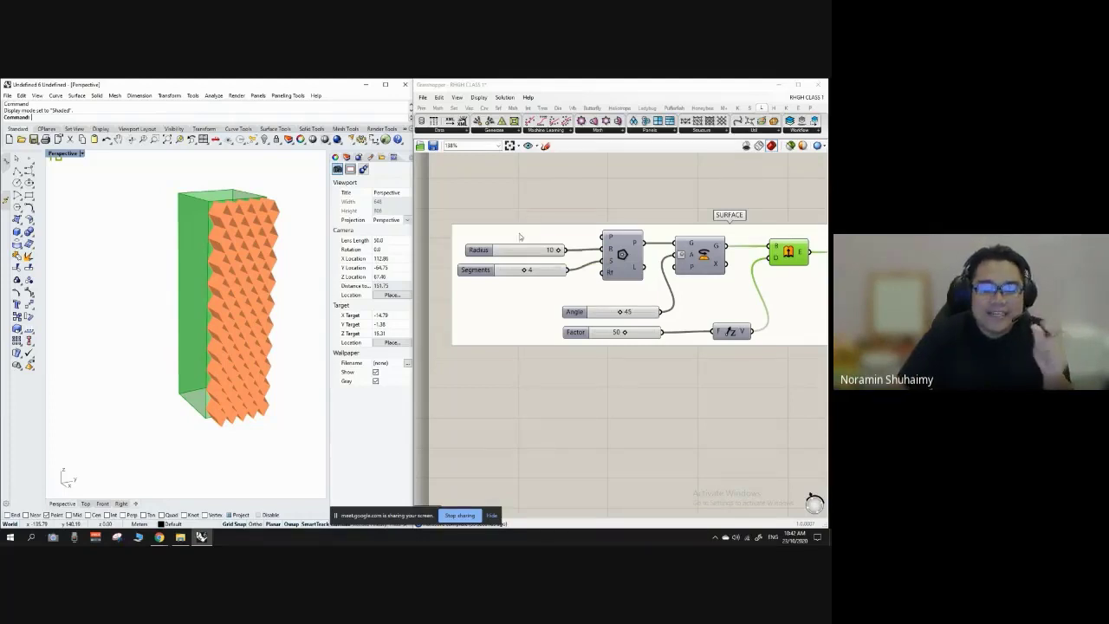
# Turn off the preview of the Extrude component in the SURFACE group.
pyautogui.scroll(-2, 520, 237)
pyautogui.moveTo(719, 286); pyautogui.dragTo(559, 295, button='right')
pyautogui.scroll(1, 590, 286)
pyautogui.click(572, 286)
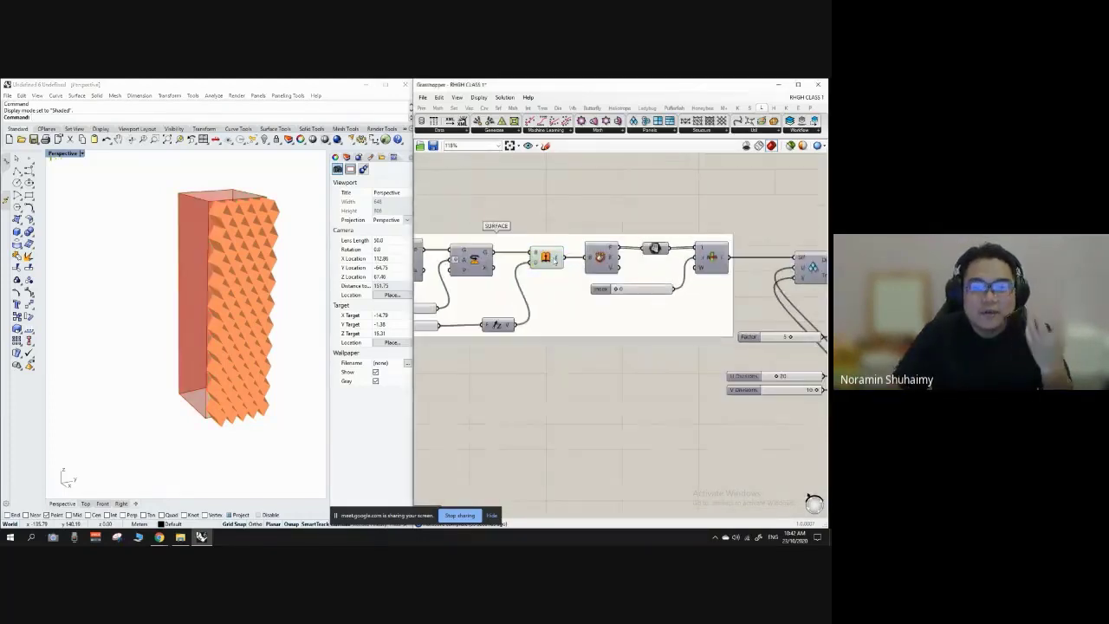
pyautogui.rightClick(552, 259)
pyautogui.click(546, 256)
pyautogui.rightClick(546, 257)
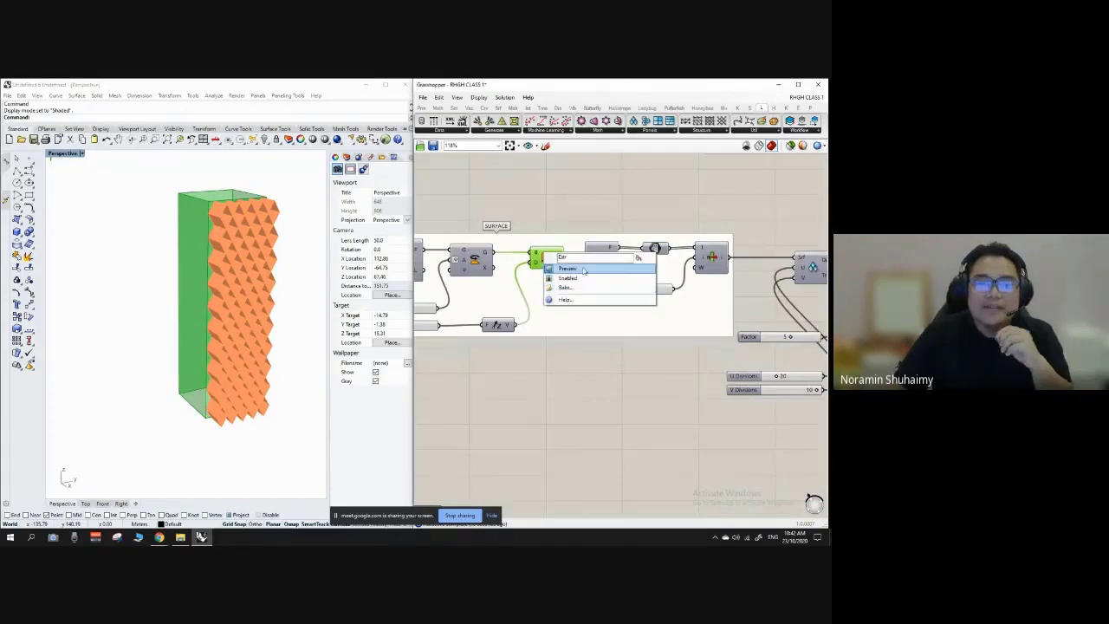
pyautogui.click(575, 272)
# Test the diamond panels' U Divisions at 34 and set the value back to 20.
pyautogui.scroll(-5, 538, 234)
pyautogui.scroll(7, 538, 233)
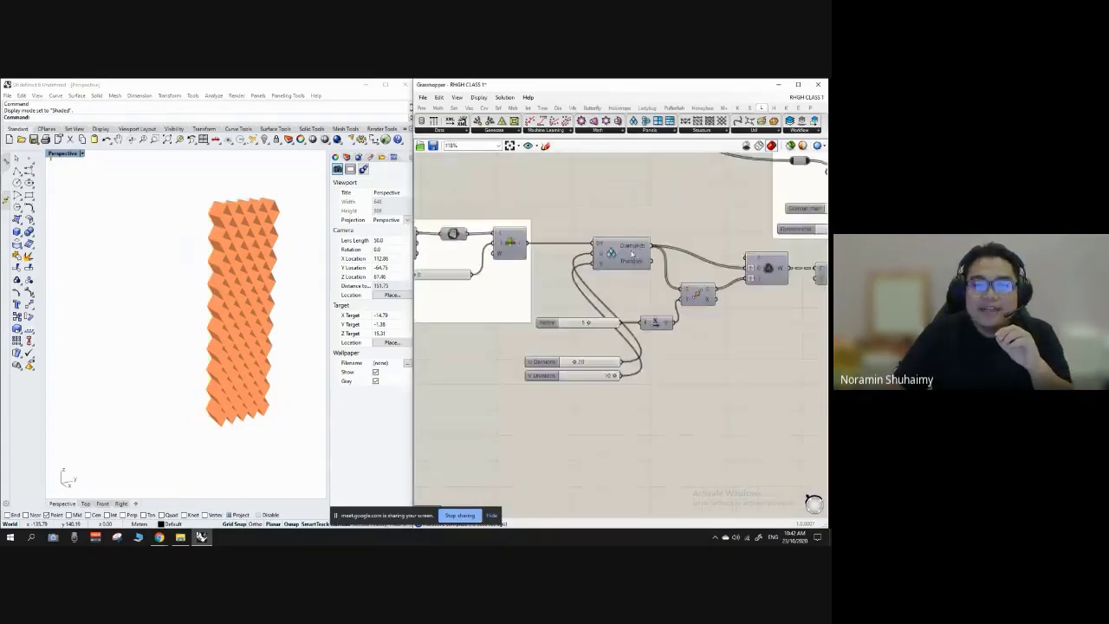
pyautogui.scroll(-3, 626, 256)
pyautogui.scroll(3, 598, 278)
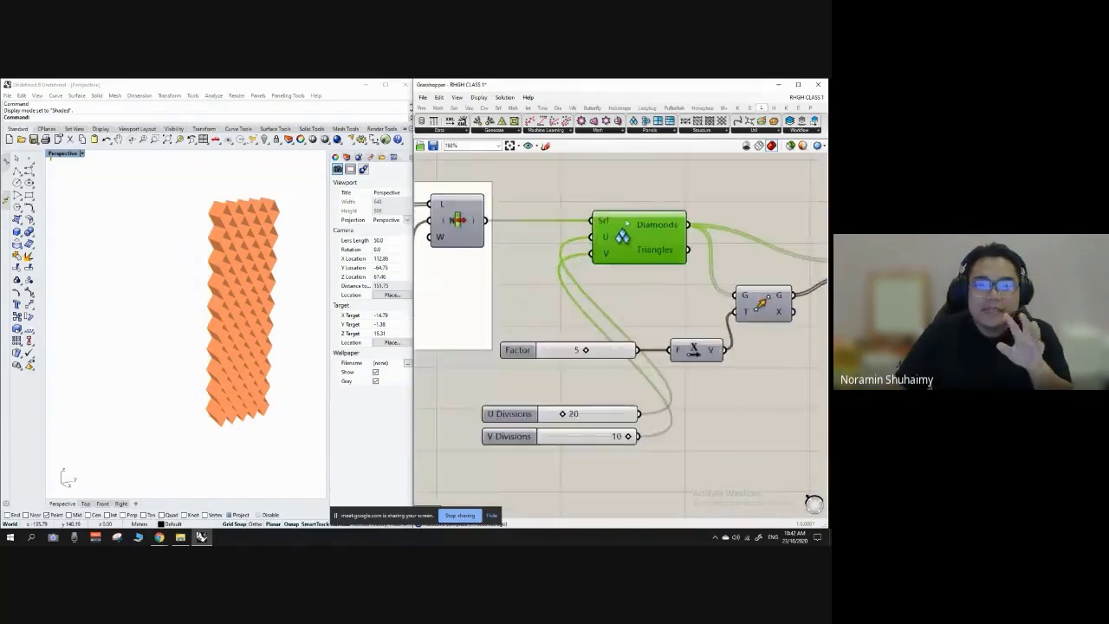
pyautogui.scroll(-2, 631, 243)
pyautogui.scroll(4, 611, 308)
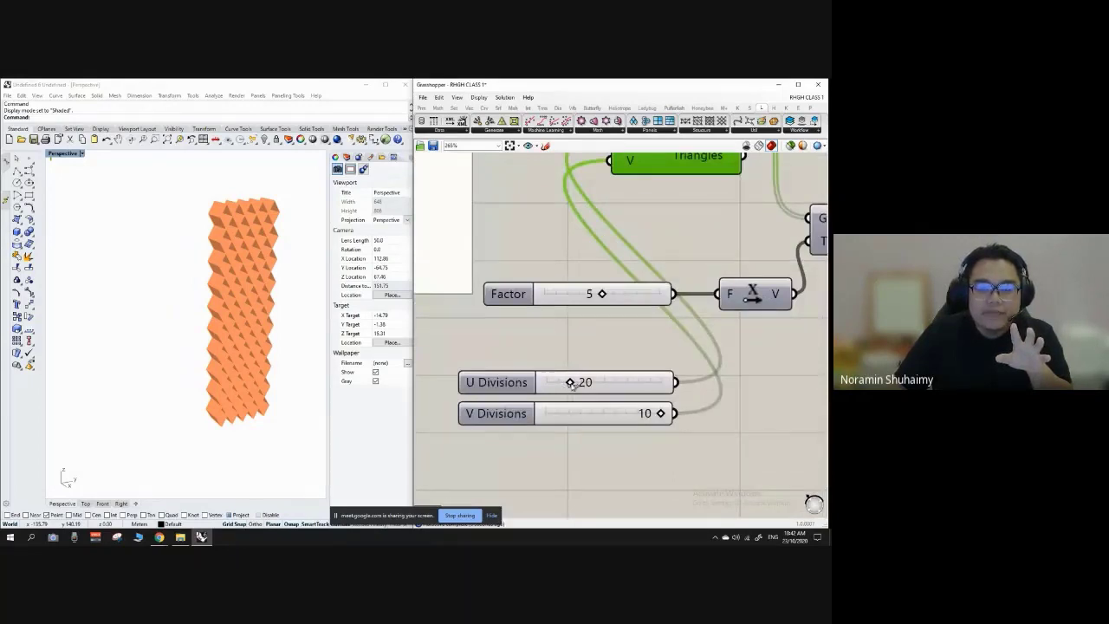
pyautogui.moveTo(568, 383); pyautogui.dragTo(595, 390)
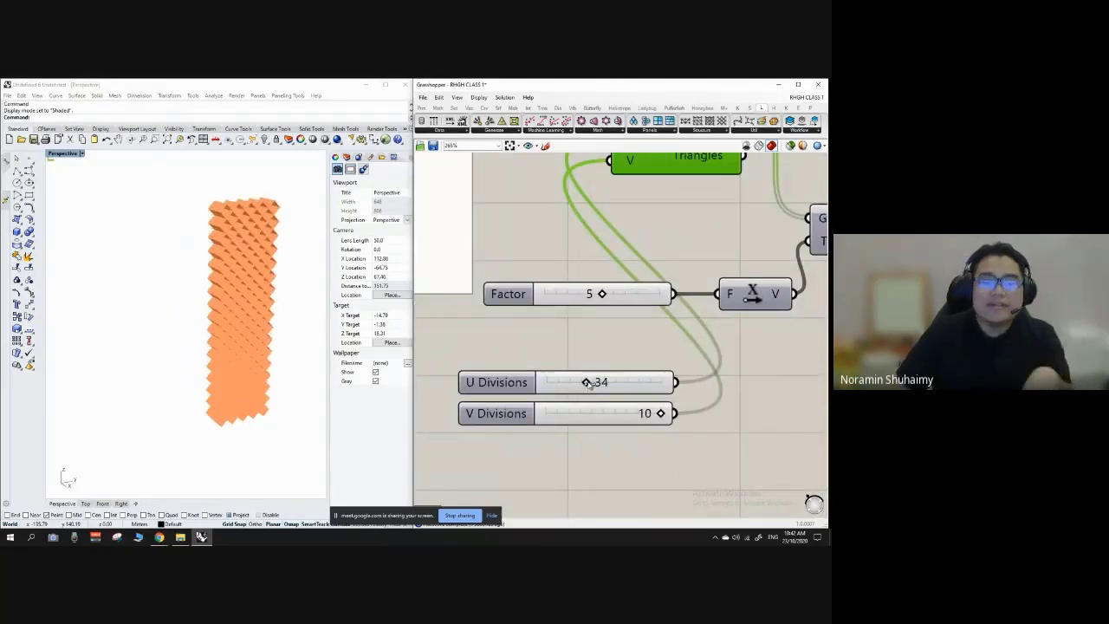
pyautogui.doubleClick(596, 382)
pyautogui.write('20')
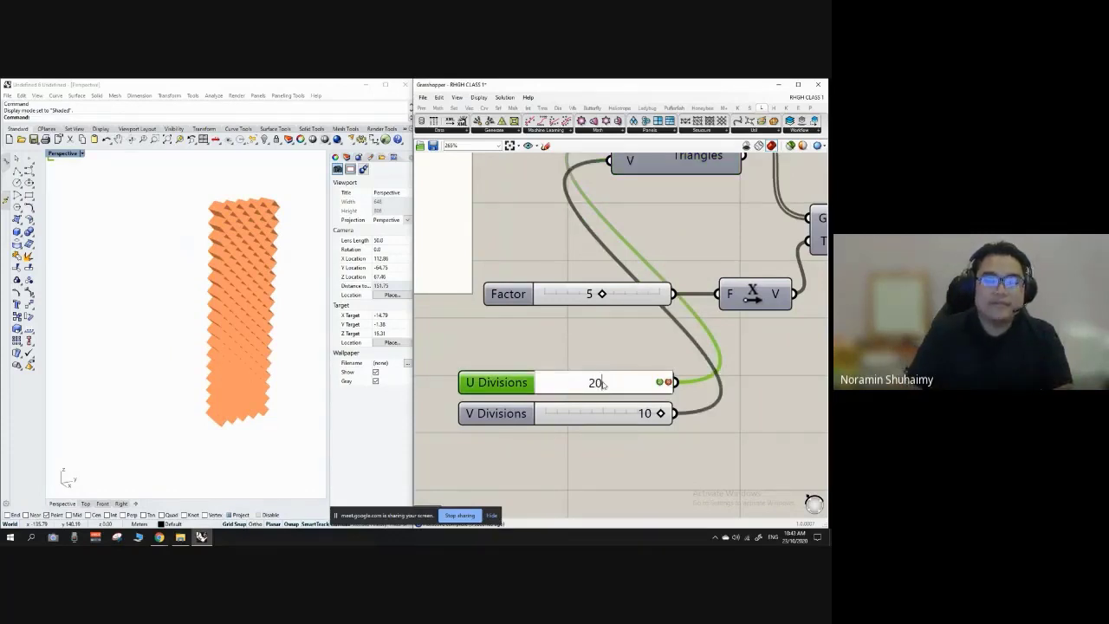
pyautogui.press('Return')
# Move the Weave component up and away from Loft to straighten its incoming diamonds wire.
pyautogui.scroll(-5, 604, 385)
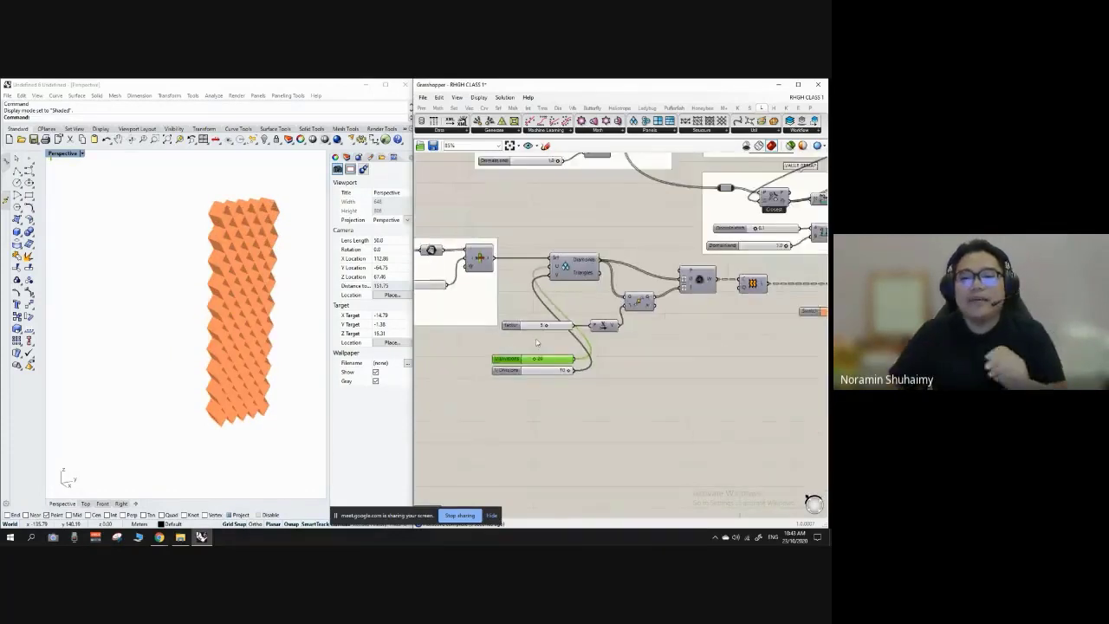
pyautogui.scroll(2, 633, 296)
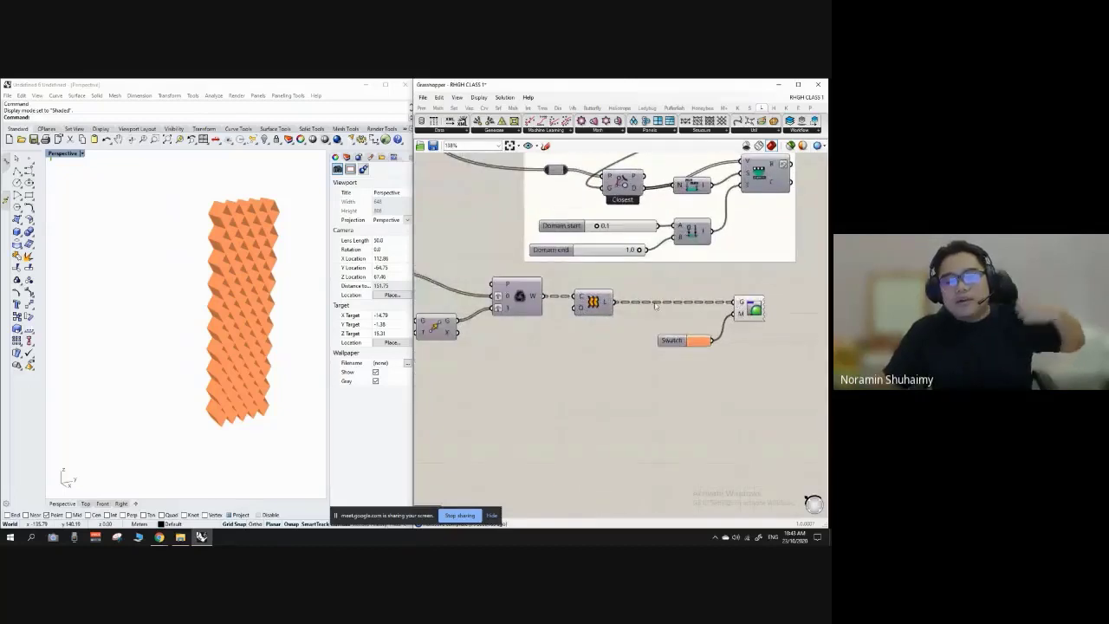
pyautogui.moveTo(260, 299); pyautogui.dragTo(248, 252, button='right')
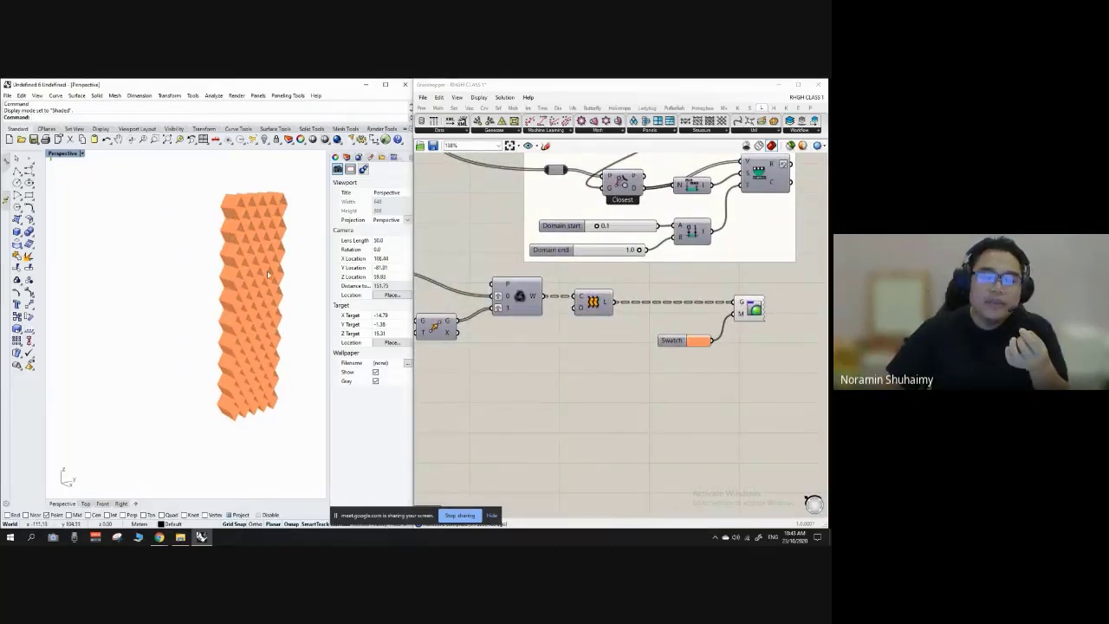
pyautogui.scroll(-2, 582, 323)
pyautogui.scroll(2, 524, 299)
pyautogui.moveTo(524, 299); pyautogui.dragTo(505, 279)
pyautogui.click(532, 324)
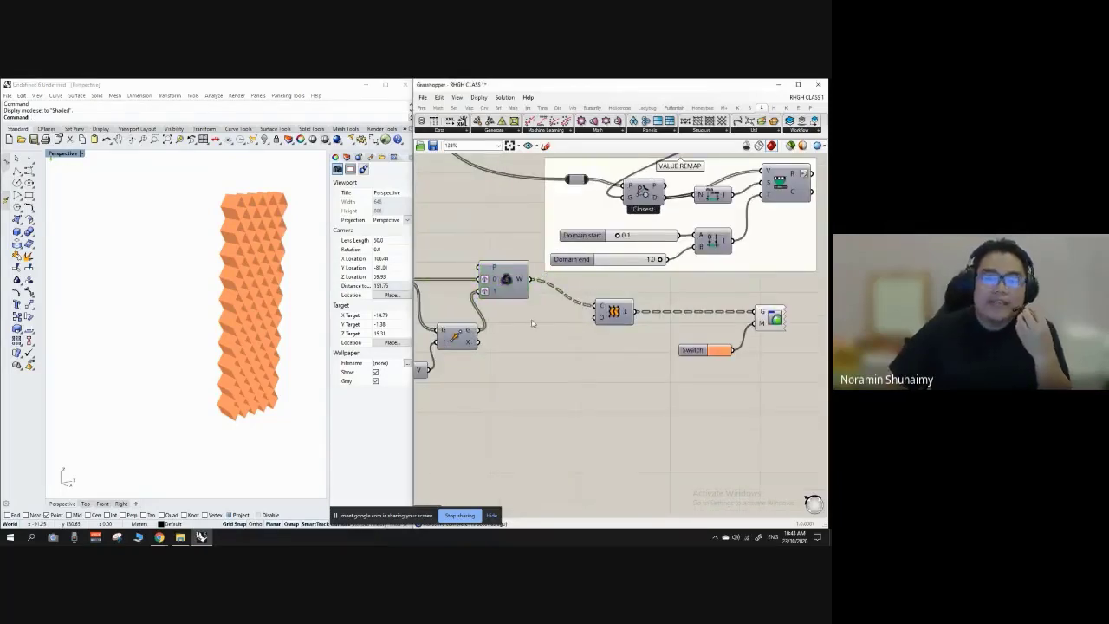
# Shift the Move component up and away from Weave to tidy its wires.
pyautogui.scroll(-2, 480, 324)
pyautogui.scroll(2, 485, 328)
pyautogui.moveTo(473, 331); pyautogui.dragTo(460, 316)
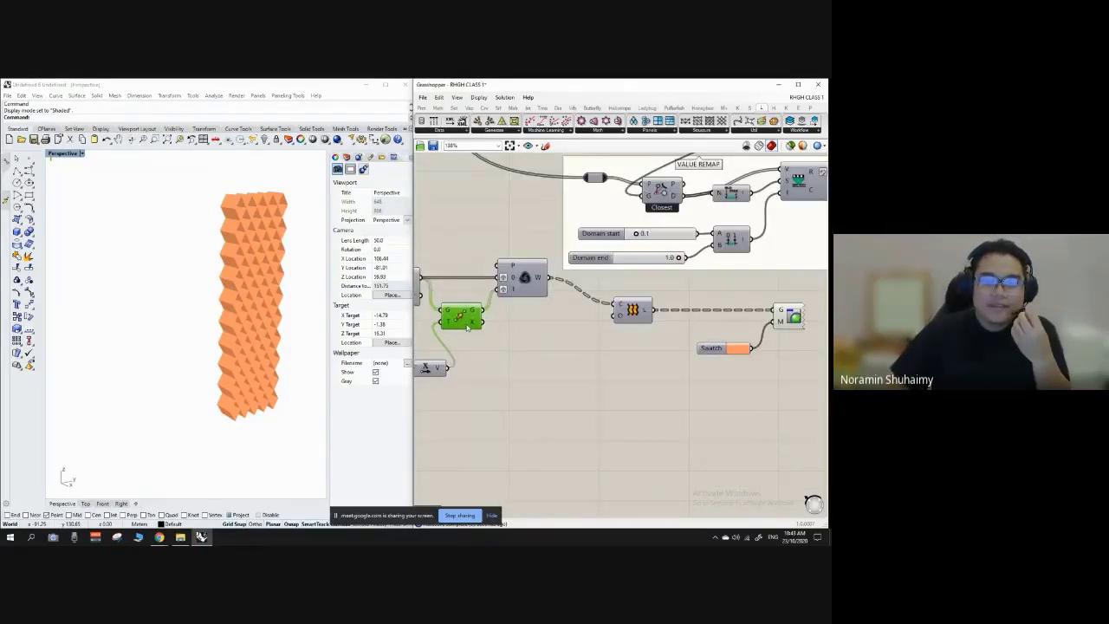
pyautogui.scroll(-2, 540, 345)
pyautogui.scroll(1, 554, 334)
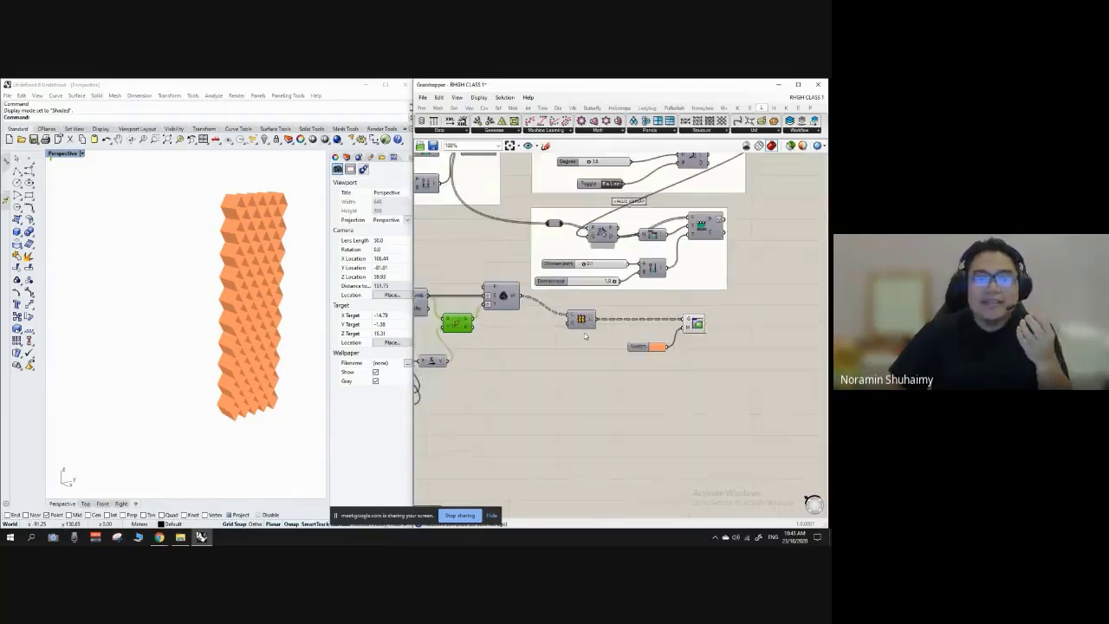
# Bring Loft closer to Weave, and place the Custom Preview and its colour swatch close beside Loft.
pyautogui.moveTo(577, 317); pyautogui.dragTo(540, 317)
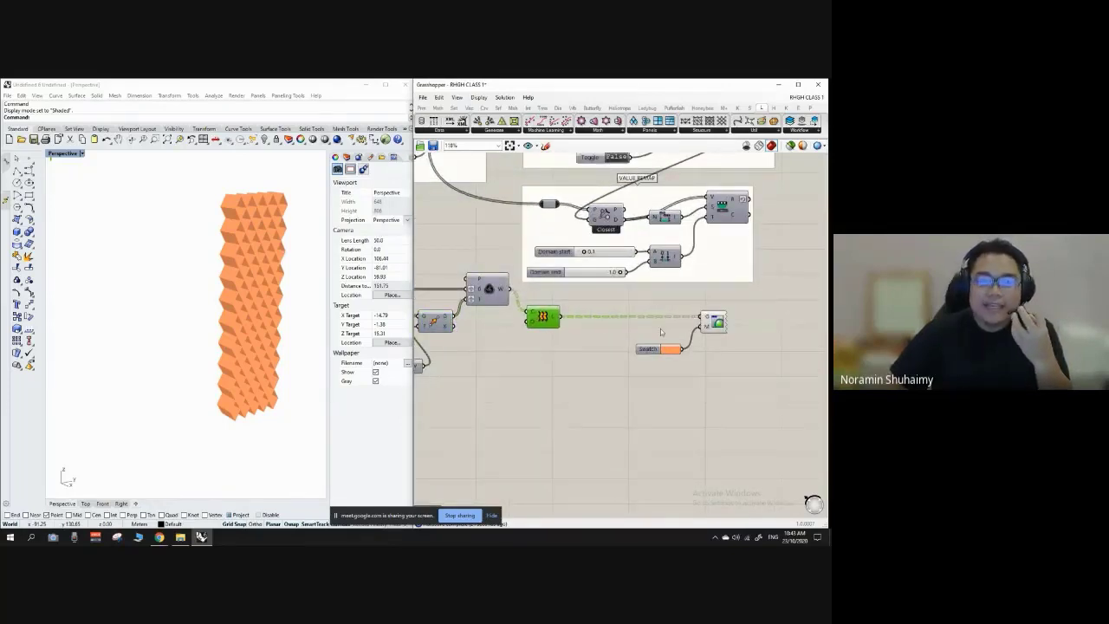
pyautogui.moveTo(738, 385); pyautogui.dragTo(606, 322)
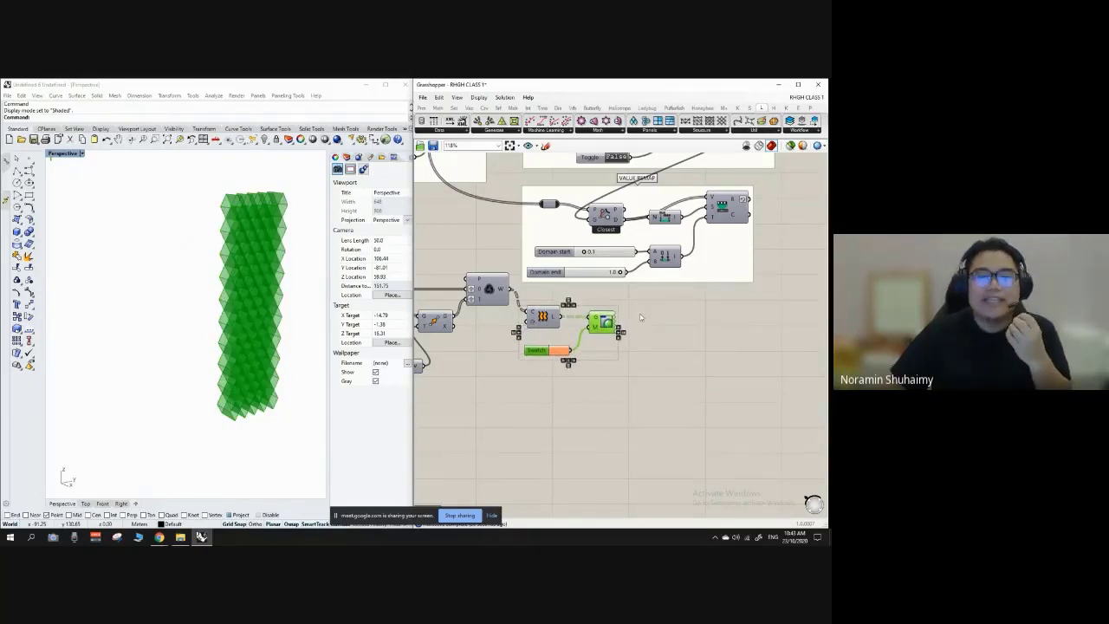
pyautogui.click(642, 316)
pyautogui.moveTo(642, 317); pyautogui.dragTo(724, 315, button='right')
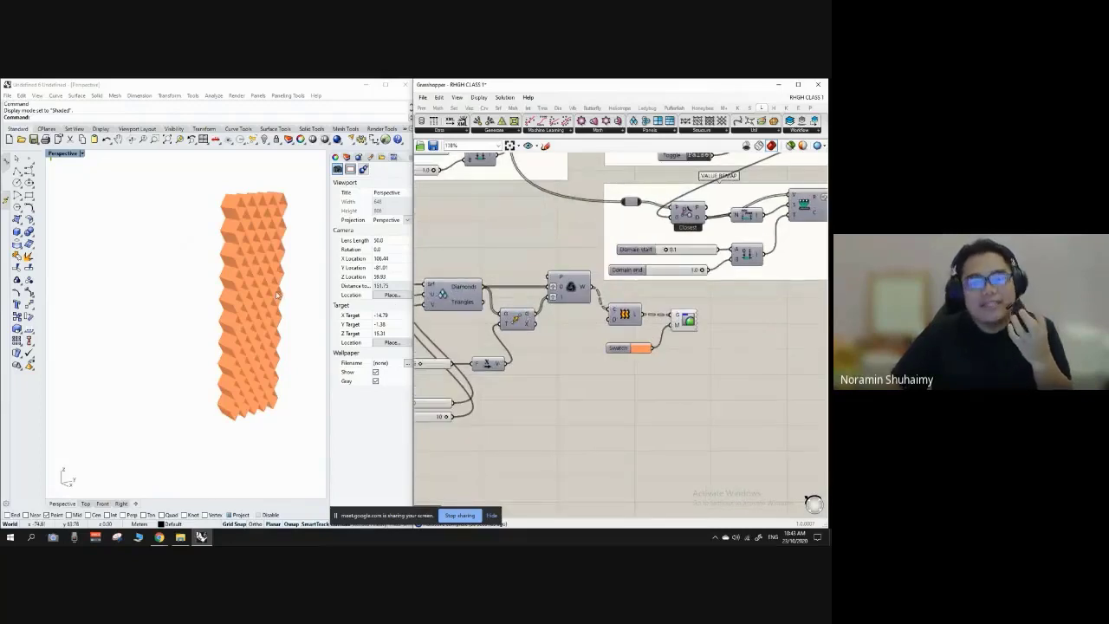
# Examine the diamond-panelled tower from another angle alongside the EXTRUSION, RANDOMIZER and CURVE ATTRACTOR groups of the definition.
pyautogui.scroll(3, 266, 232)
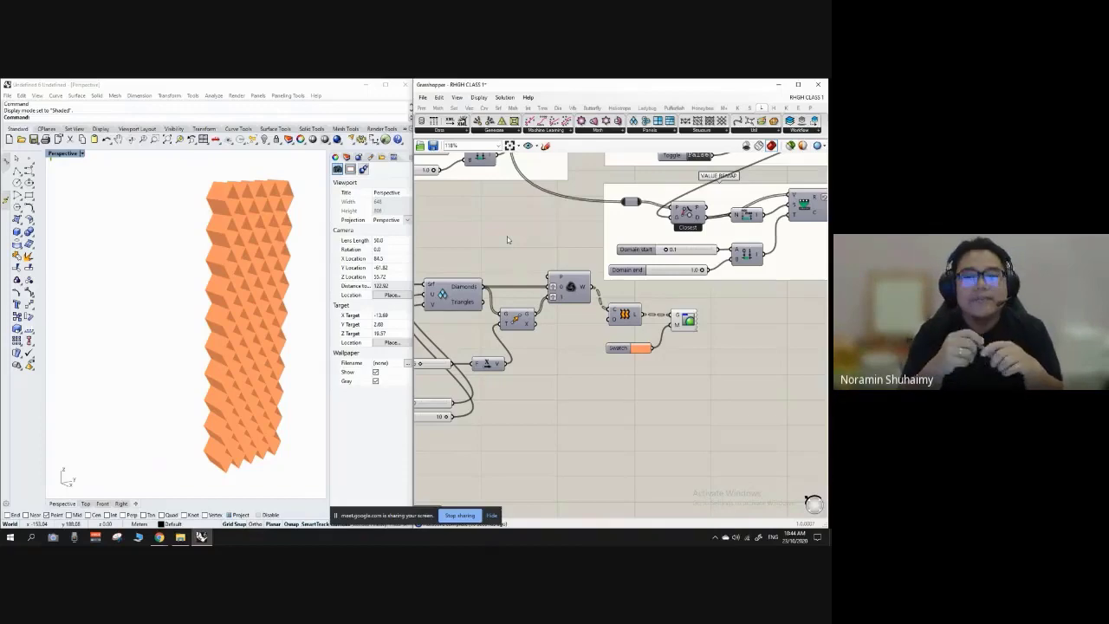
pyautogui.scroll(-7, 512, 250)
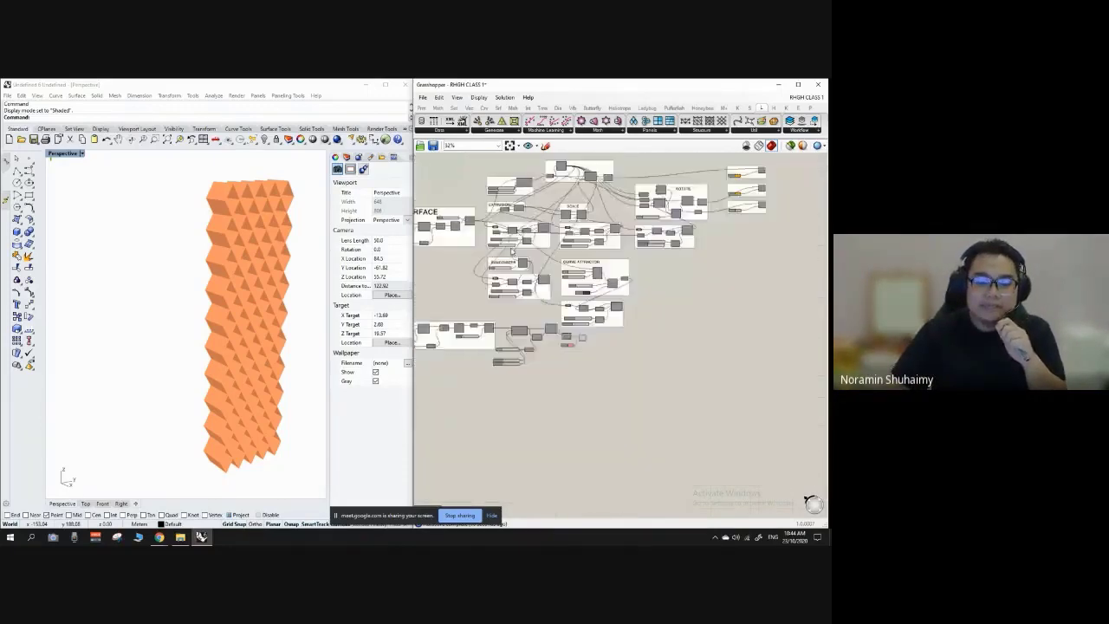
pyautogui.scroll(6, 513, 250)
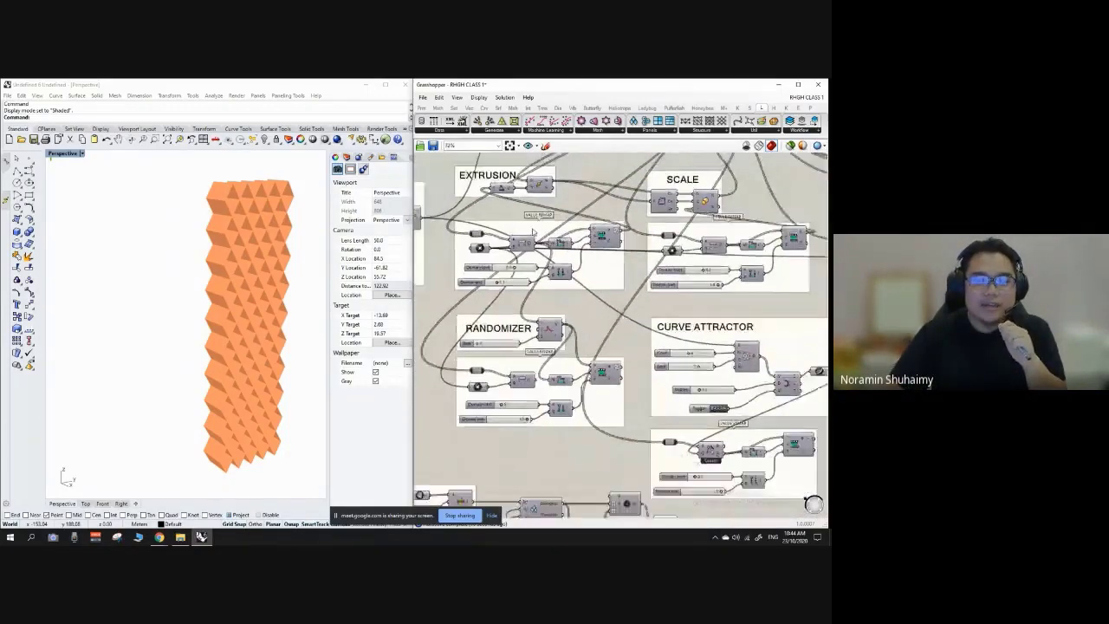
pyautogui.scroll(-1, 533, 232)
pyautogui.scroll(1, 561, 258)
pyautogui.moveTo(563, 271); pyautogui.dragTo(562, 262)
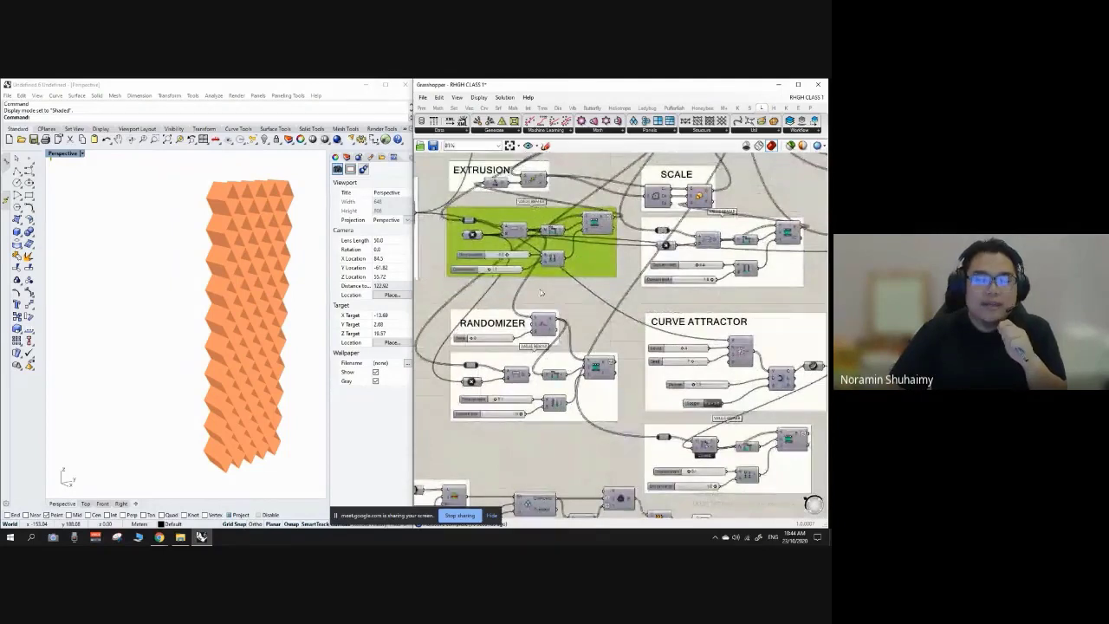
pyautogui.scroll(-2, 497, 247)
pyautogui.moveTo(223, 305); pyautogui.dragTo(255, 314, button='right')
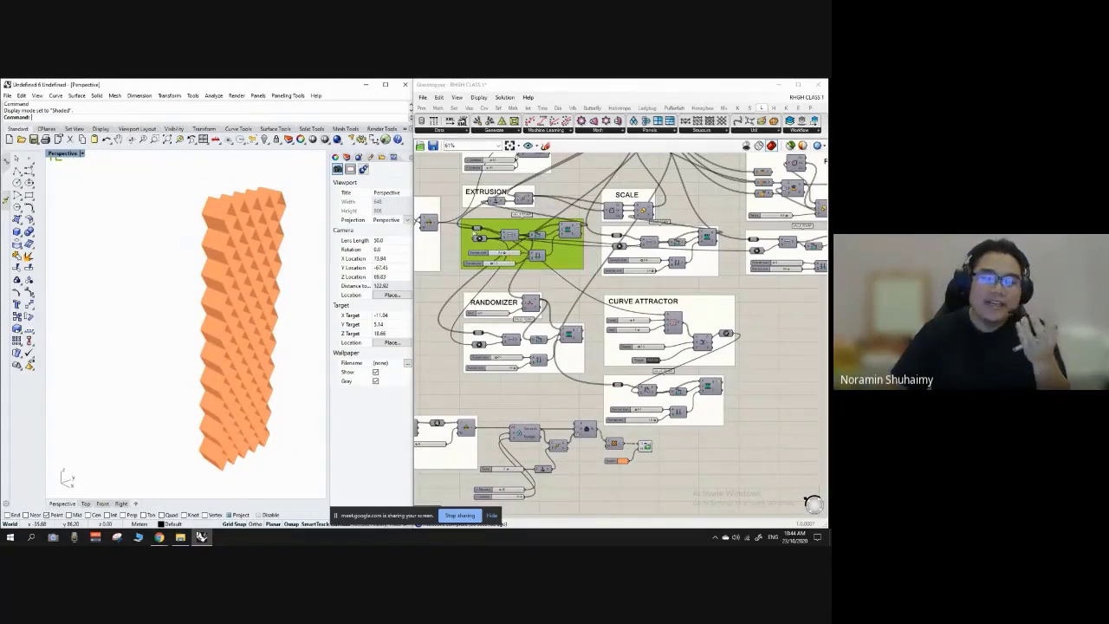
pyautogui.scroll(-1, 493, 232)
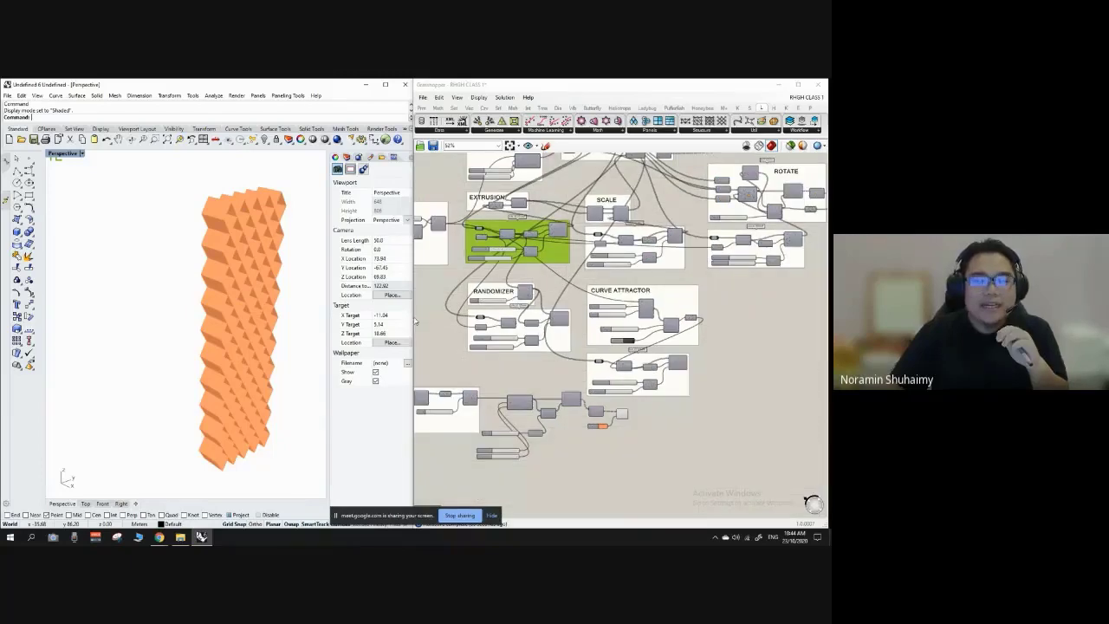
pyautogui.scroll(3, 519, 378)
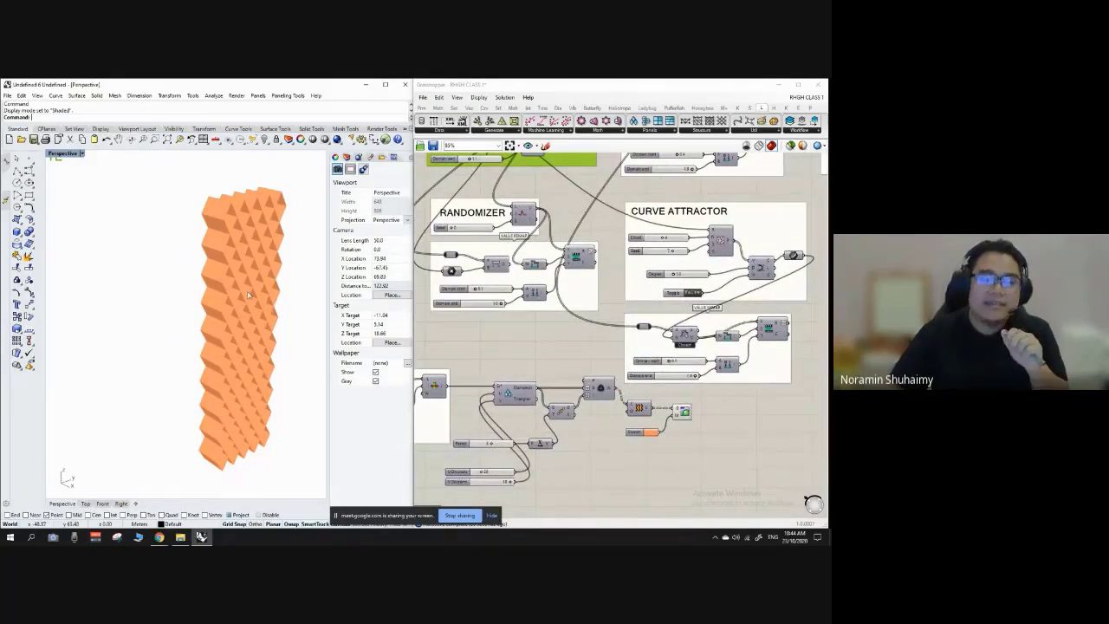
pyautogui.scroll(1, 598, 424)
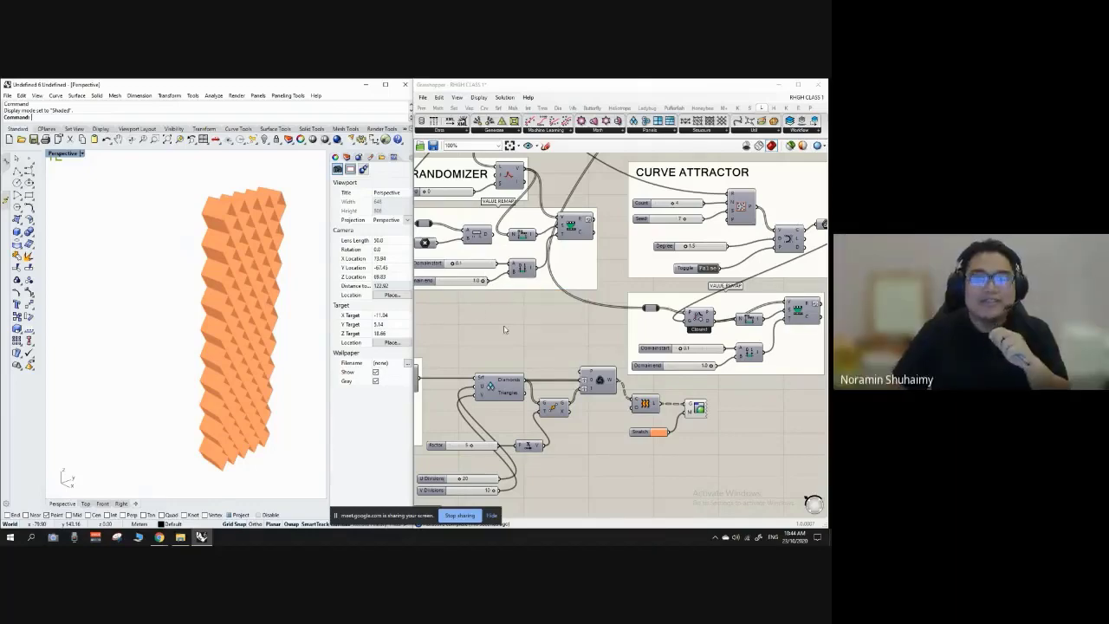
# Turn off the preview of the Custom Preview component attached to the woven diamond panels' Loft.
pyautogui.scroll(-3, 504, 332)
pyautogui.scroll(-3, 504, 333)
pyautogui.scroll(-2, 497, 331)
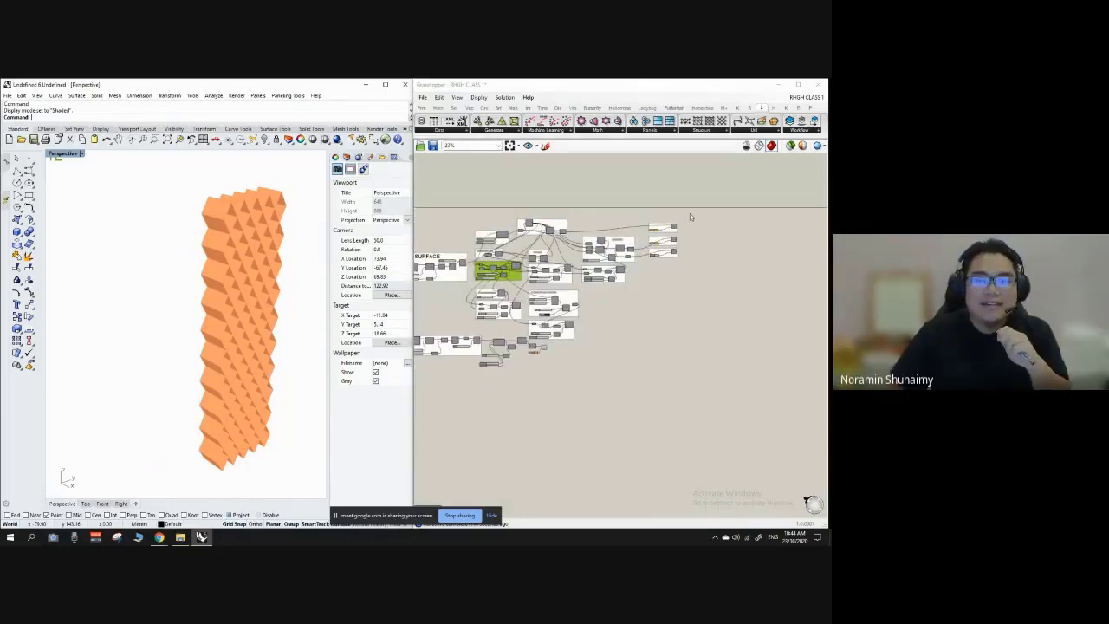
pyautogui.scroll(4, 690, 215)
pyautogui.scroll(-3, 617, 300)
pyautogui.scroll(4, 493, 426)
pyautogui.scroll(3, 466, 416)
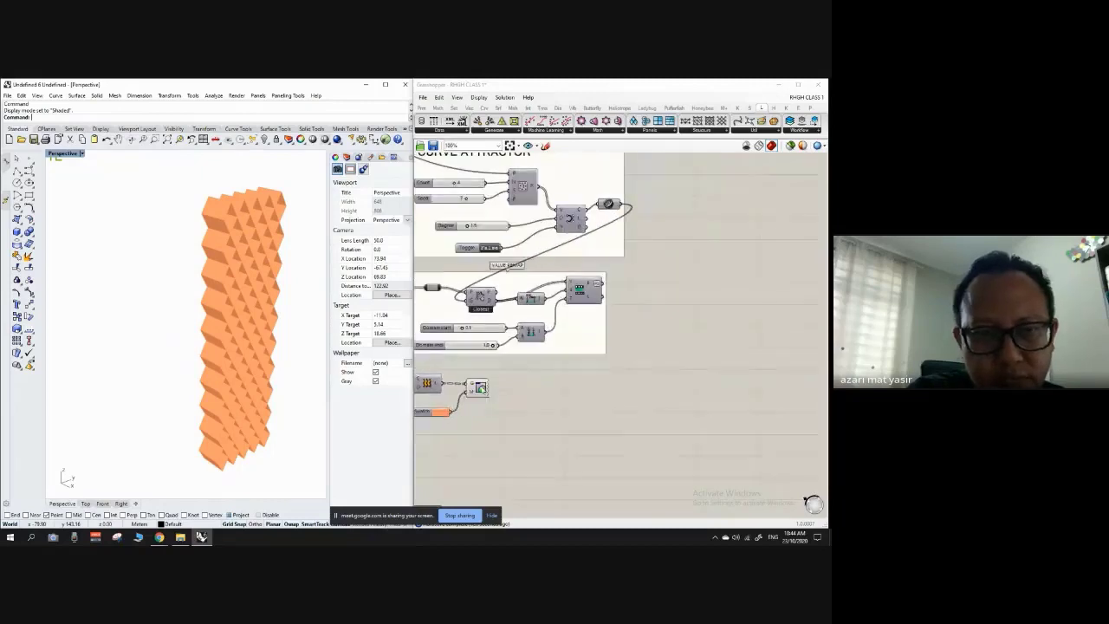
pyautogui.click(476, 388)
pyautogui.rightClick(483, 388)
pyautogui.click(506, 404)
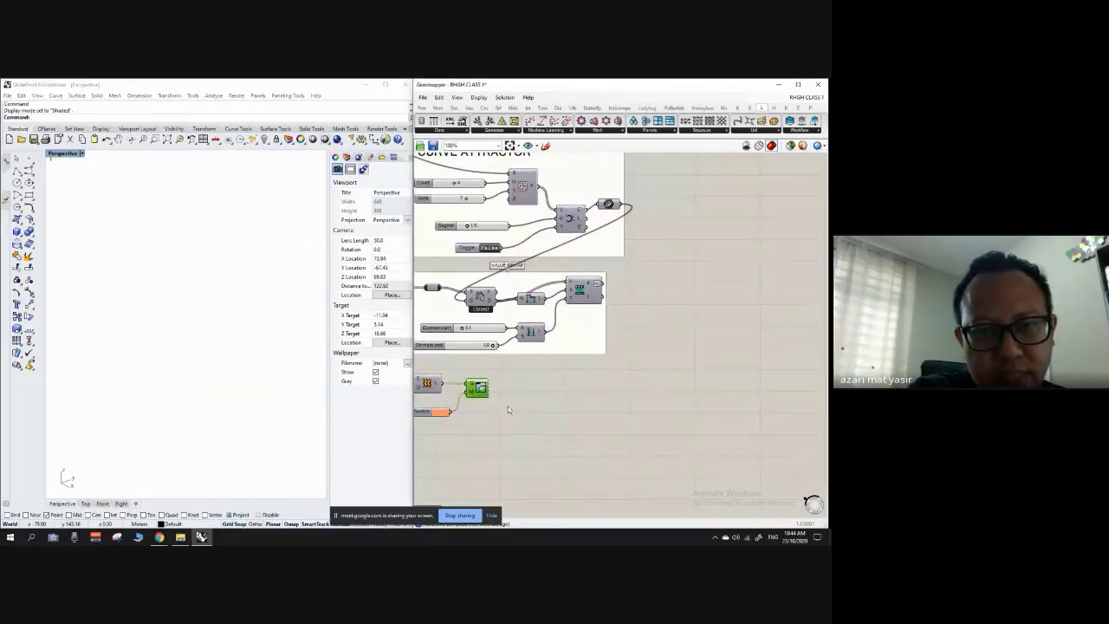
# Turn on the preview of the uppermost Custom Preview component beyond the ROTATE group.
pyautogui.scroll(-4, 508, 405)
pyautogui.scroll(3, 757, 189)
pyautogui.scroll(3, 757, 188)
pyautogui.click(759, 192)
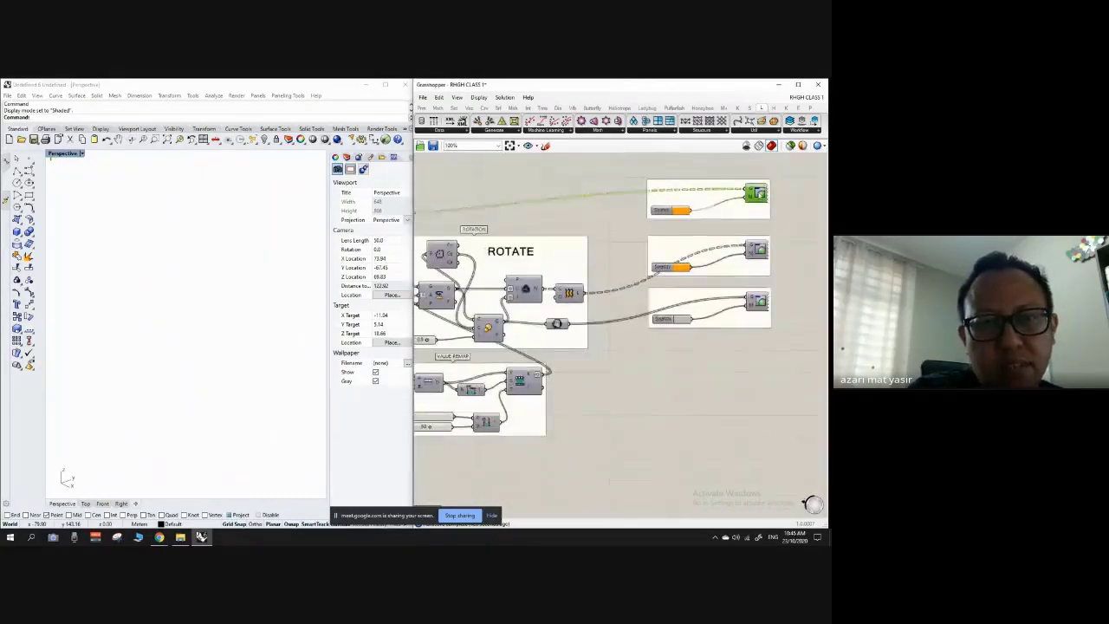
pyautogui.rightClick(759, 192)
pyautogui.click(770, 208)
pyautogui.click(670, 338)
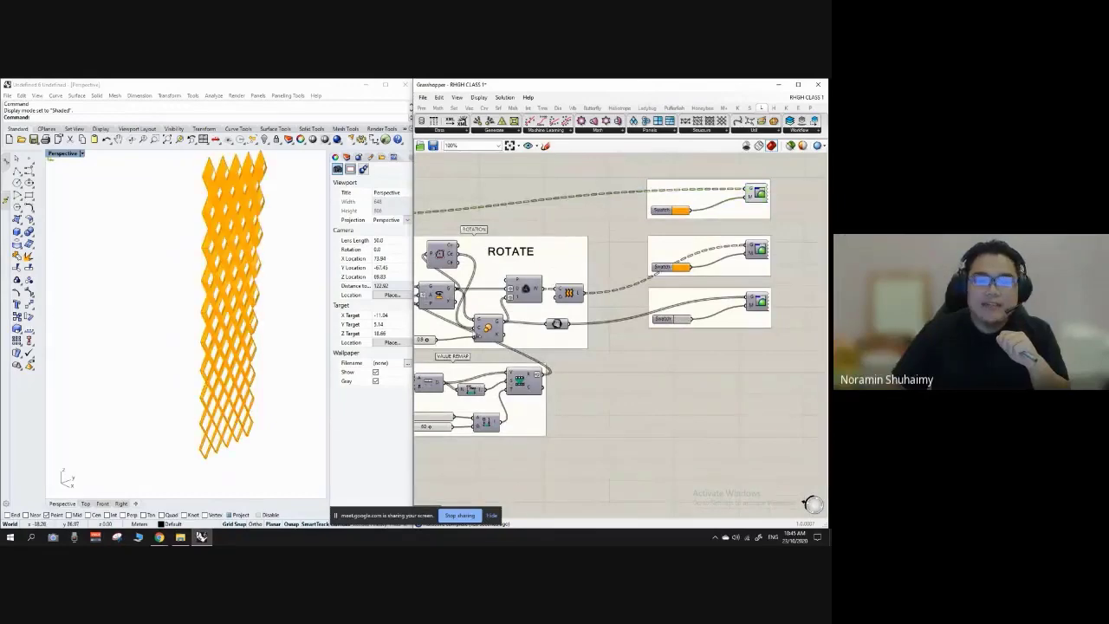
pyautogui.moveTo(268, 303); pyautogui.dragTo(278, 293, button='right')
# Turn on the preview of the attractor Point parameter in the EXTRUSION value remap group and bring the point into view.
pyautogui.scroll(-6, 201, 309)
pyautogui.scroll(-7, 691, 270)
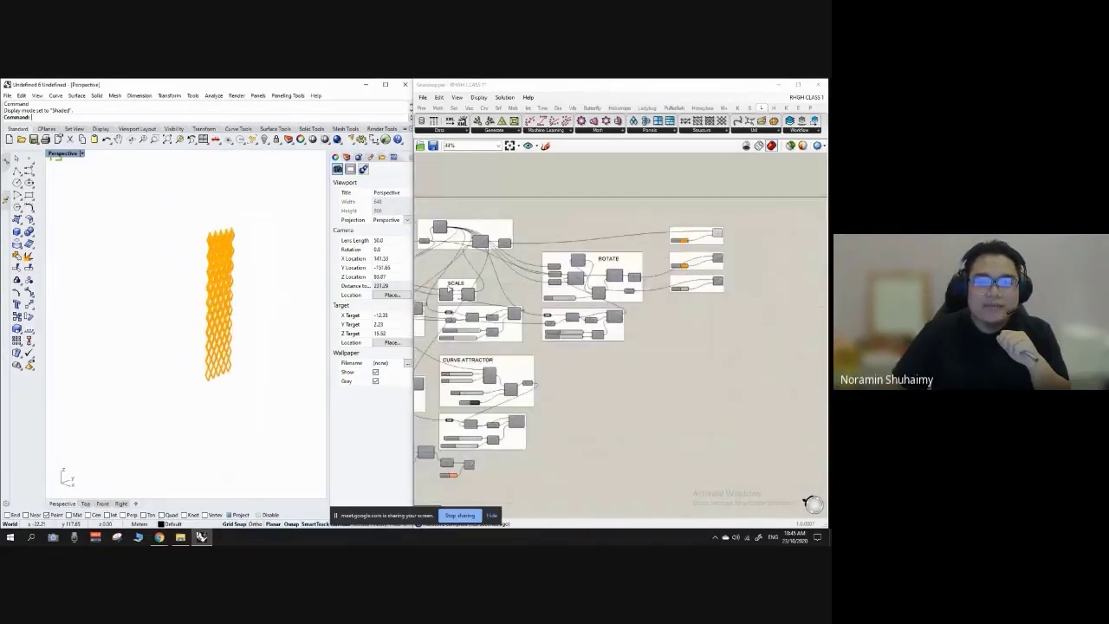
pyautogui.scroll(3, 485, 307)
pyautogui.scroll(6, 475, 275)
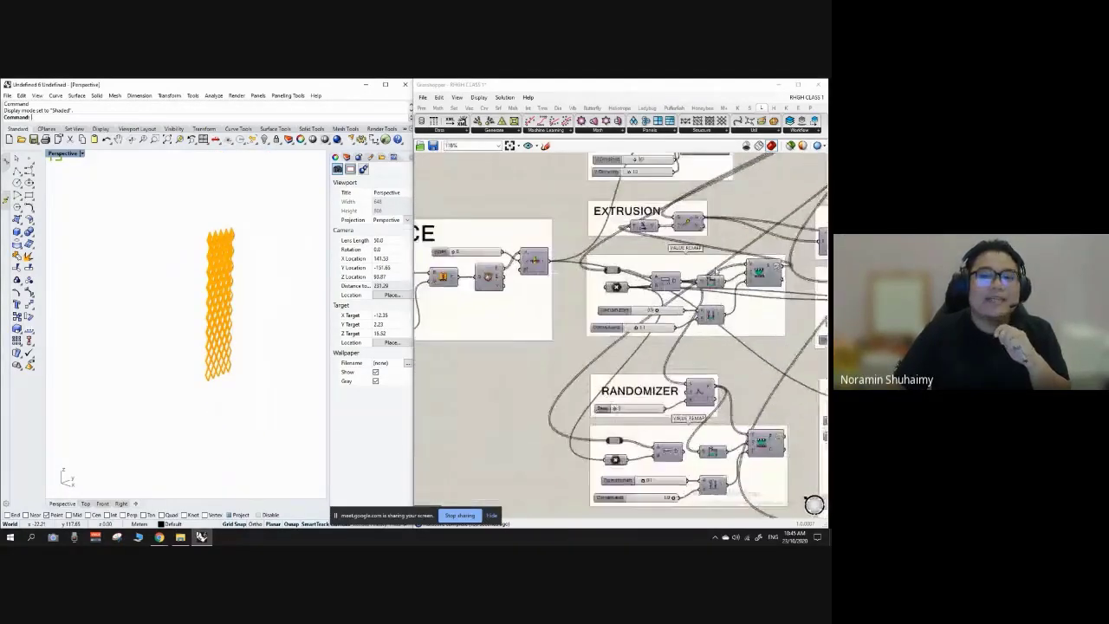
pyautogui.click(579, 294)
pyautogui.rightClick(579, 295)
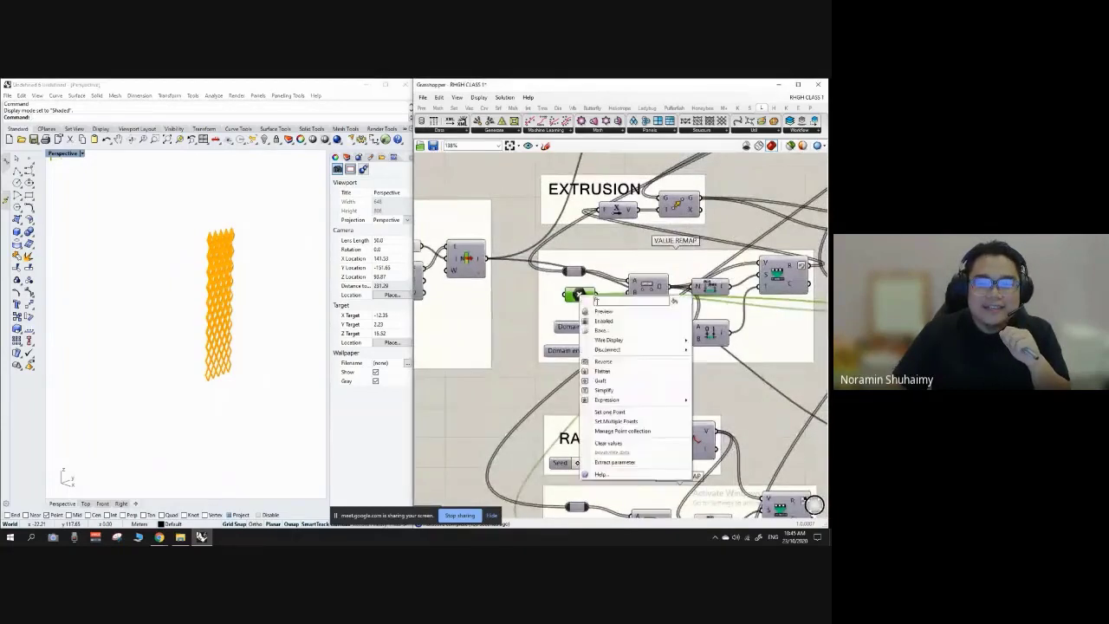
pyautogui.click(599, 310)
pyautogui.scroll(-4, 195, 350)
pyautogui.moveTo(230, 336); pyautogui.dragTo(252, 287, button='right')
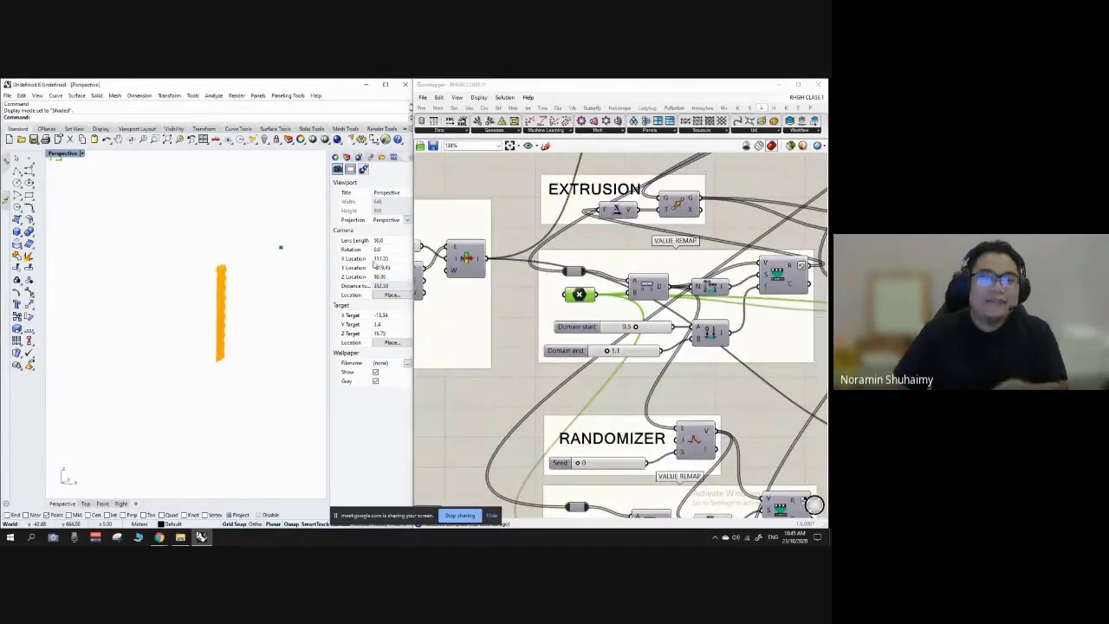
# Add a Sphere component to the canvas near the EXTRUSION value remap group.
pyautogui.scroll(1, 519, 346)
pyautogui.doubleClick(509, 378)
pyautogui.write('SPHERE')
pyautogui.press('Return')
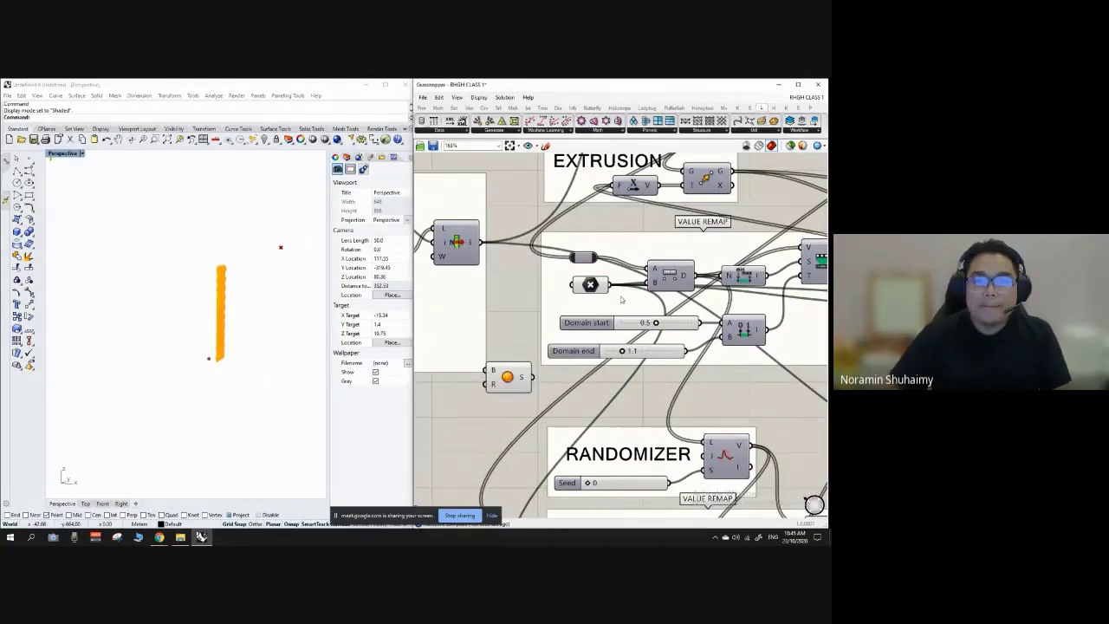
# Connect the attractor point to the Sphere's base and add a slider set to 10 as its radius.
pyautogui.moveTo(611, 285); pyautogui.dragTo(565, 388)
pyautogui.scroll(2, 565, 388)
pyautogui.doubleClick(487, 406)
pyautogui.write('10')
pyautogui.press('Return')
pyautogui.moveTo(485, 408); pyautogui.dragTo(428, 410)
pyautogui.moveTo(506, 406); pyautogui.dragTo(547, 396)
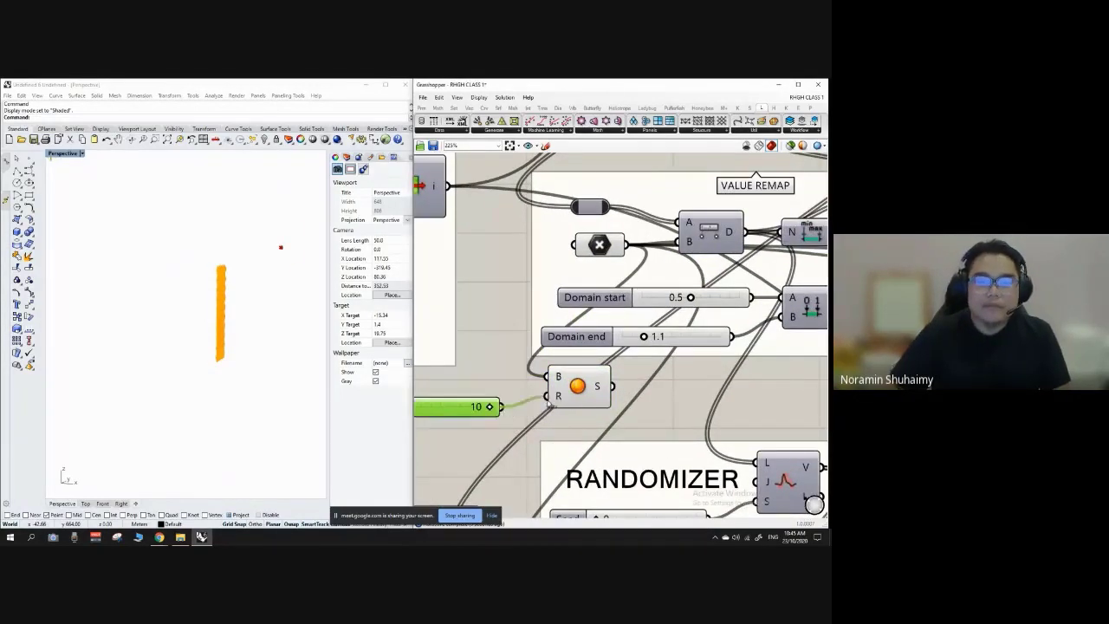
# Check the sphere in the viewport, select the attractor point, and move it down beside the lattice.
pyautogui.moveTo(260, 303); pyautogui.dragTo(224, 311, button='right')
pyautogui.scroll(8, 276, 234)
pyautogui.scroll(-4, 249, 246)
pyautogui.moveTo(249, 245); pyautogui.dragTo(236, 263, button='right')
pyautogui.scroll(2, 220, 255)
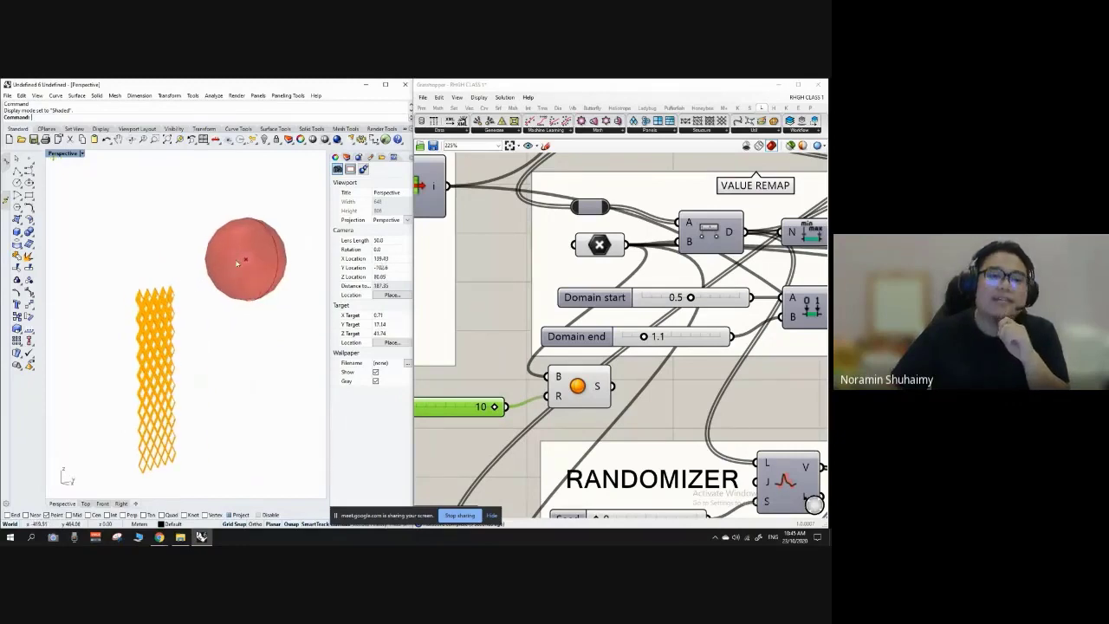
pyautogui.click(599, 386)
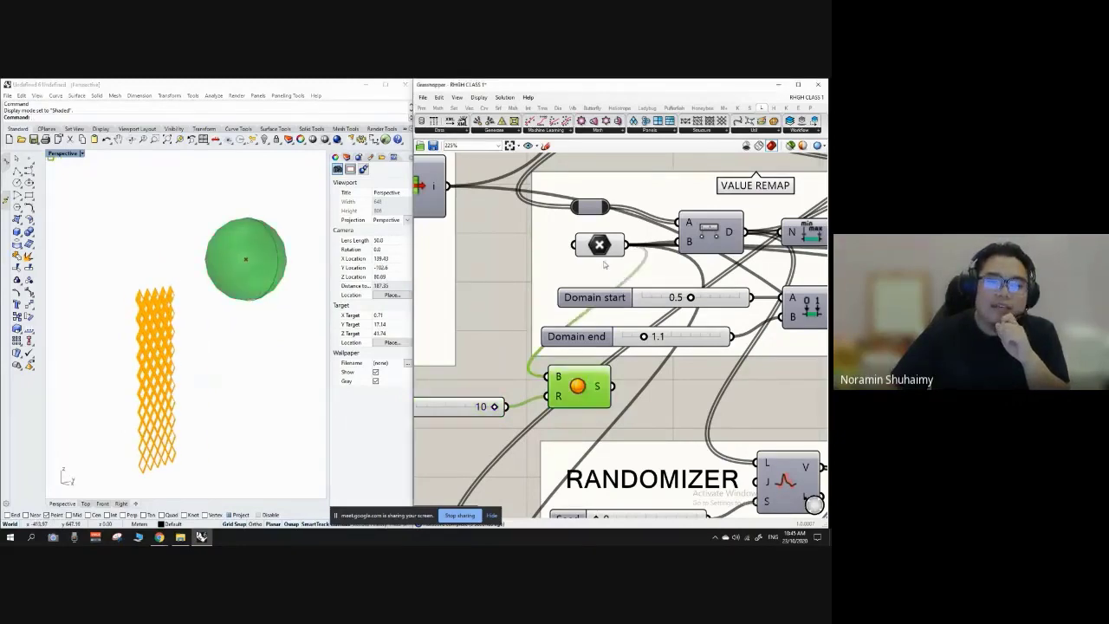
pyautogui.click(604, 246)
pyautogui.scroll(-10, 244, 280)
pyautogui.moveTo(227, 295); pyautogui.dragTo(197, 298, button='right')
pyautogui.scroll(4, 255, 303)
pyautogui.scroll(6, 163, 299)
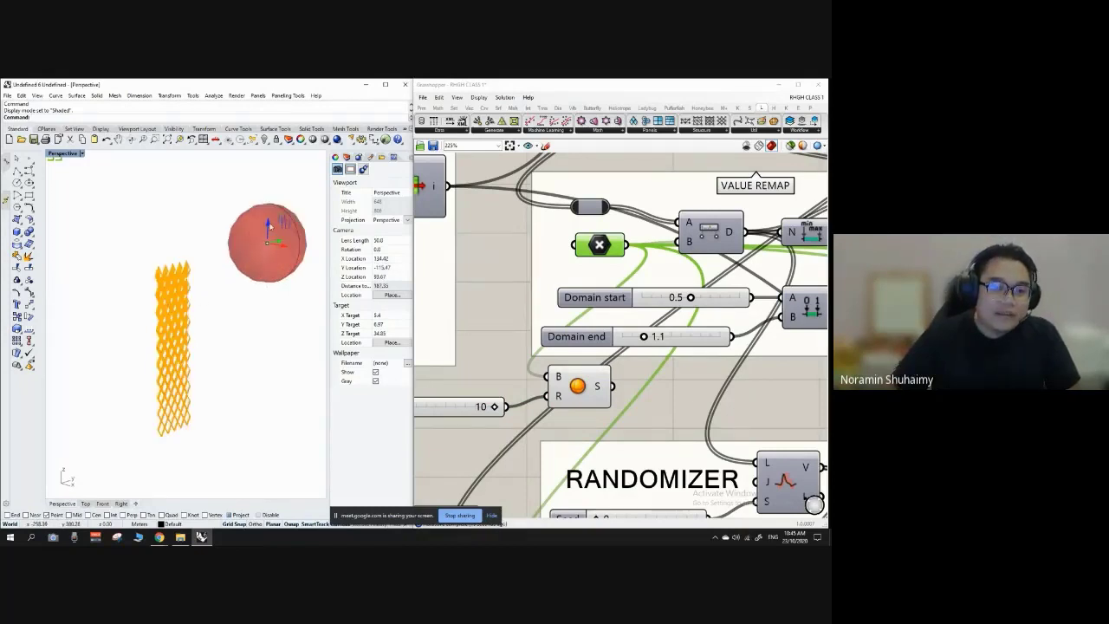
pyautogui.moveTo(270, 256); pyautogui.dragTo(184, 319)
# Move the attractor point vertically so the sphere sits beside the lattice's upper end.
pyautogui.scroll(2, 181, 319)
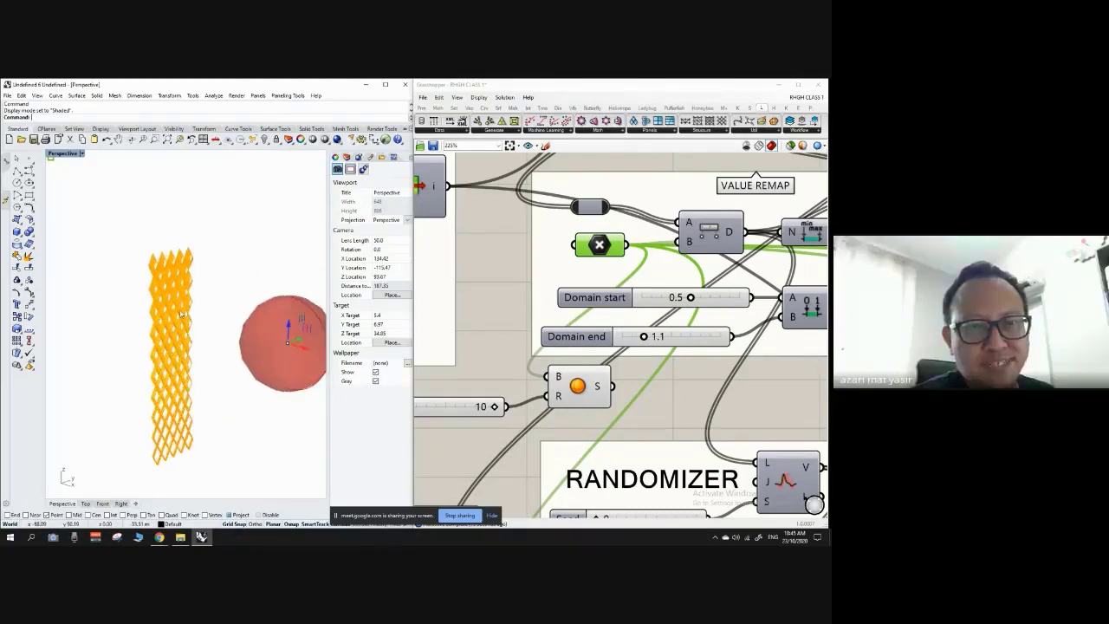
pyautogui.scroll(-4, 139, 269)
pyautogui.scroll(6, 148, 303)
pyautogui.scroll(-3, 113, 295)
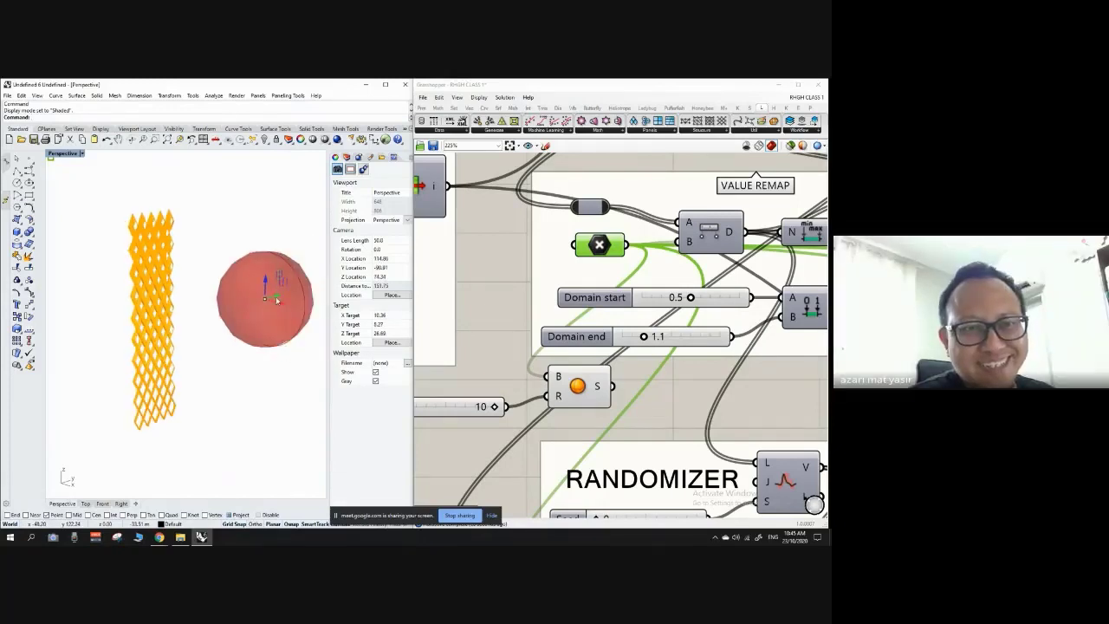
pyautogui.scroll(3, 265, 284)
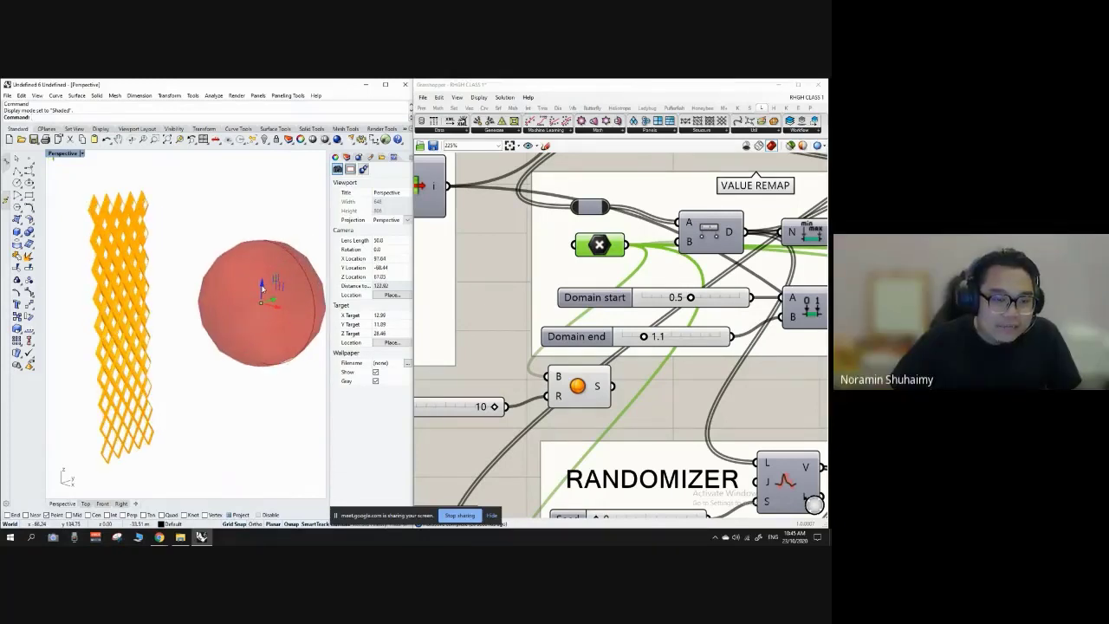
pyautogui.moveTo(262, 284); pyautogui.dragTo(253, 124)
pyautogui.moveTo(256, 200); pyautogui.dragTo(257, 227)
pyautogui.scroll(-2, 262, 227)
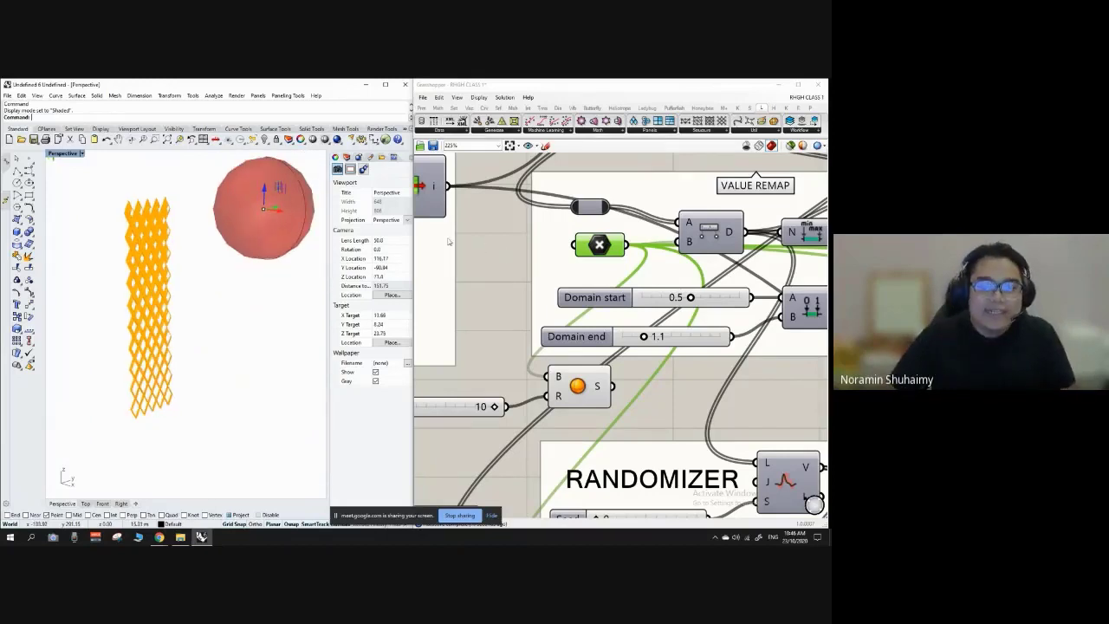
# Shift the Domain start slider slightly left within the first value remap group.
pyautogui.scroll(-2, 498, 295)
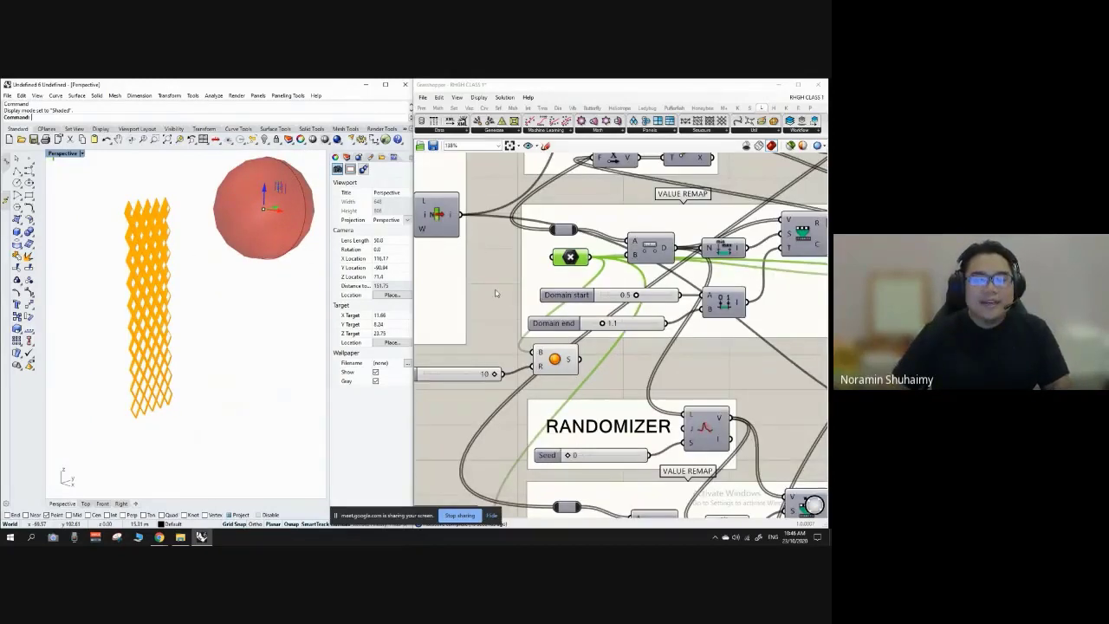
pyautogui.moveTo(205, 251)
pyautogui.mouseDown(button='right')
pyautogui.moveTo(216, 271)
pyautogui.moveTo(208, 256)
pyautogui.mouseUp(button='right')
pyautogui.moveTo(545, 297); pyautogui.dragTo(531, 297)
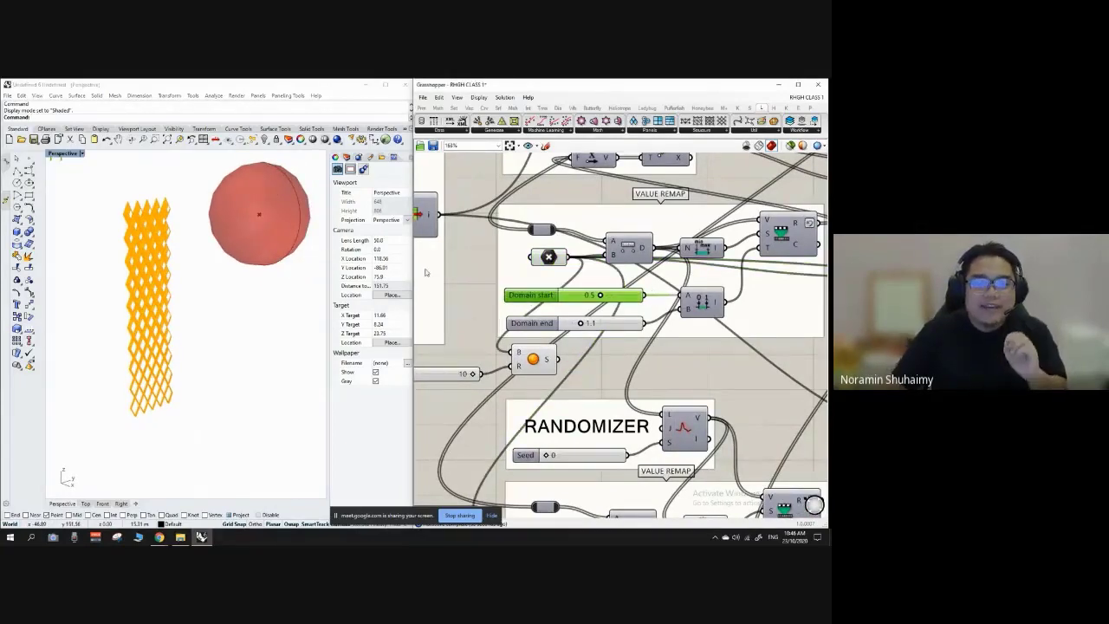
# Examine the randomizer, curve attractor and output parts of the definition, and the sphere beside the lattice.
pyautogui.scroll(-5, 425, 272)
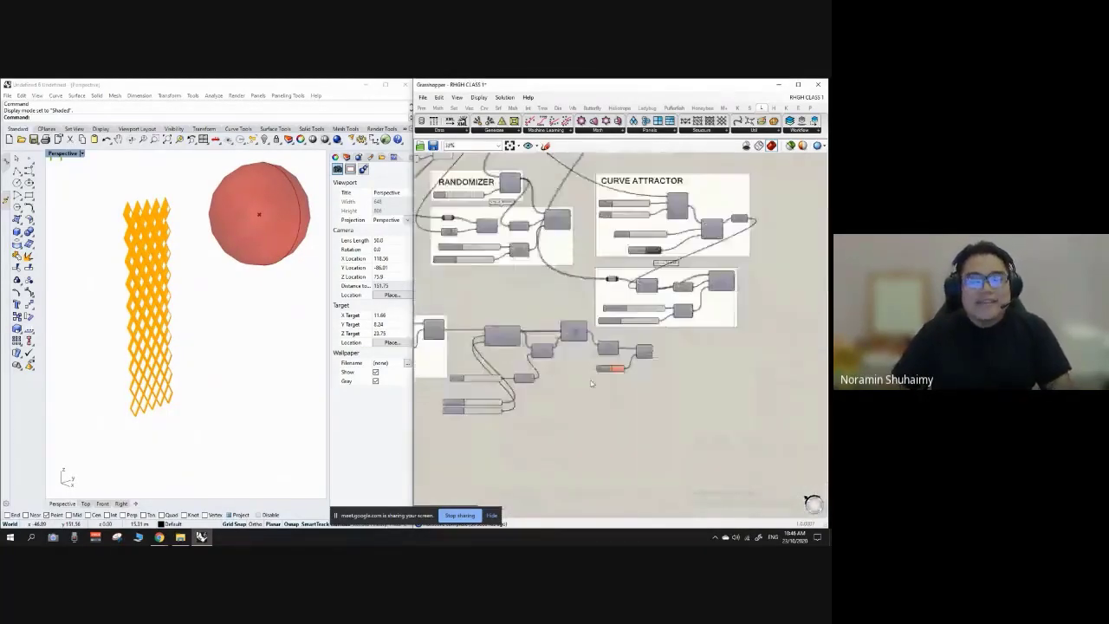
pyautogui.moveTo(273, 296); pyautogui.dragTo(214, 274, button='right')
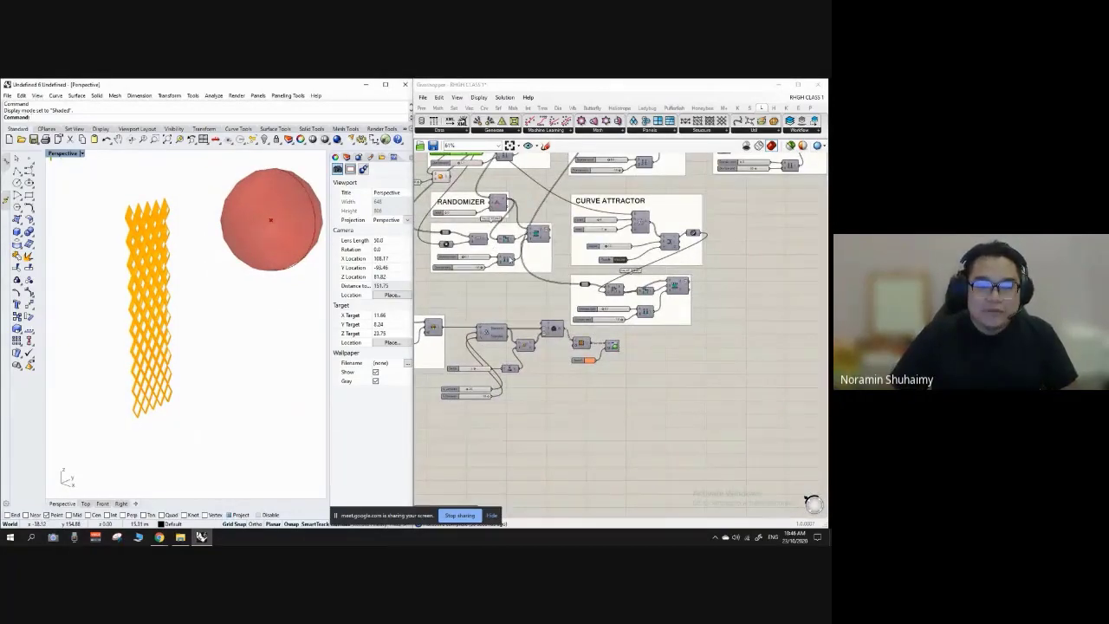
pyautogui.scroll(5, 415, 217)
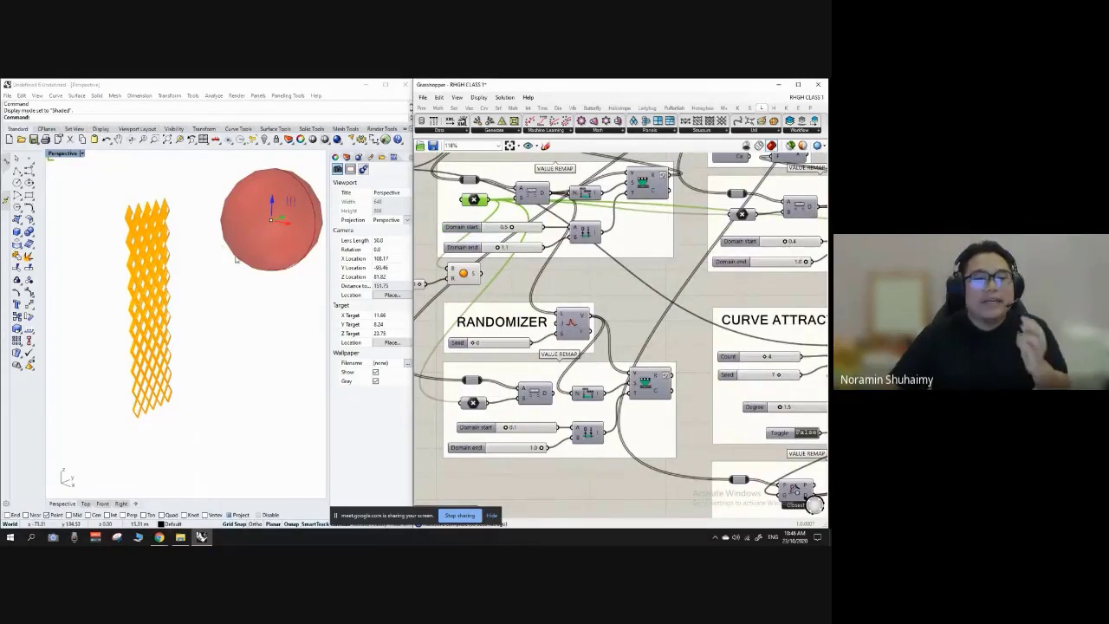
pyautogui.scroll(-5, 544, 265)
pyautogui.scroll(-2, 543, 266)
pyautogui.moveTo(543, 265); pyautogui.dragTo(484, 191, button='right')
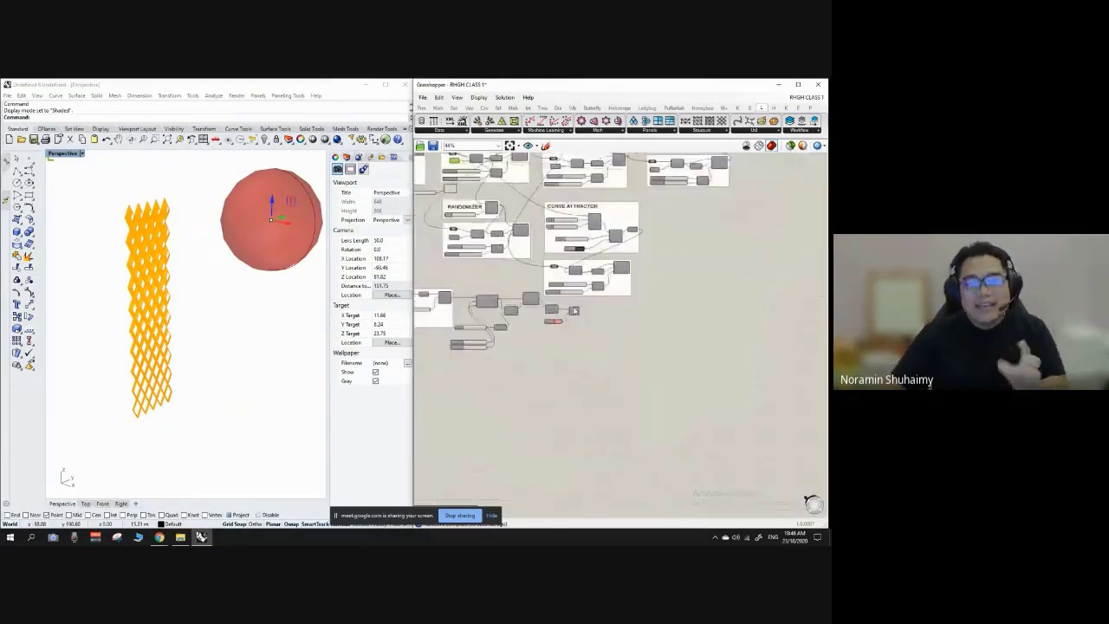
pyautogui.scroll(3, 595, 289)
pyautogui.moveTo(201, 272); pyautogui.dragTo(237, 318, button='right')
pyautogui.scroll(-6, 189, 290)
pyautogui.scroll(5, 189, 290)
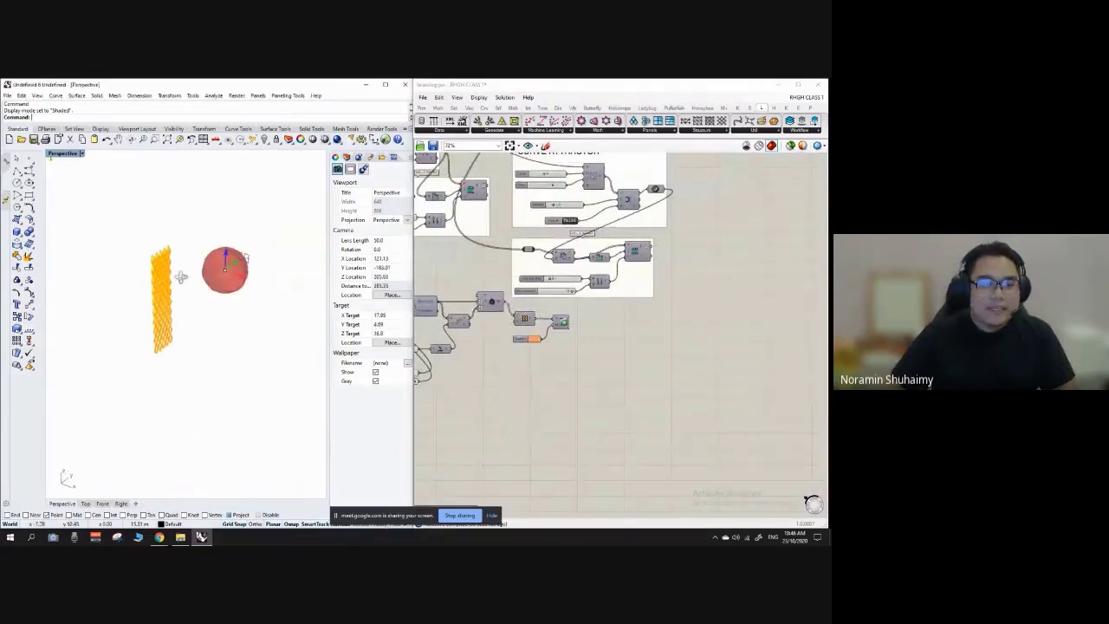
pyautogui.scroll(-8, 169, 258)
pyautogui.moveTo(169, 258)
pyautogui.mouseDown(button='right')
pyautogui.moveTo(196, 287)
pyautogui.moveTo(149, 256)
pyautogui.moveTo(149, 234)
pyautogui.moveTo(149, 264)
pyautogui.mouseUp(button='right')
pyautogui.scroll(10, 180, 267)
pyautogui.scroll(-2, 102, 239)
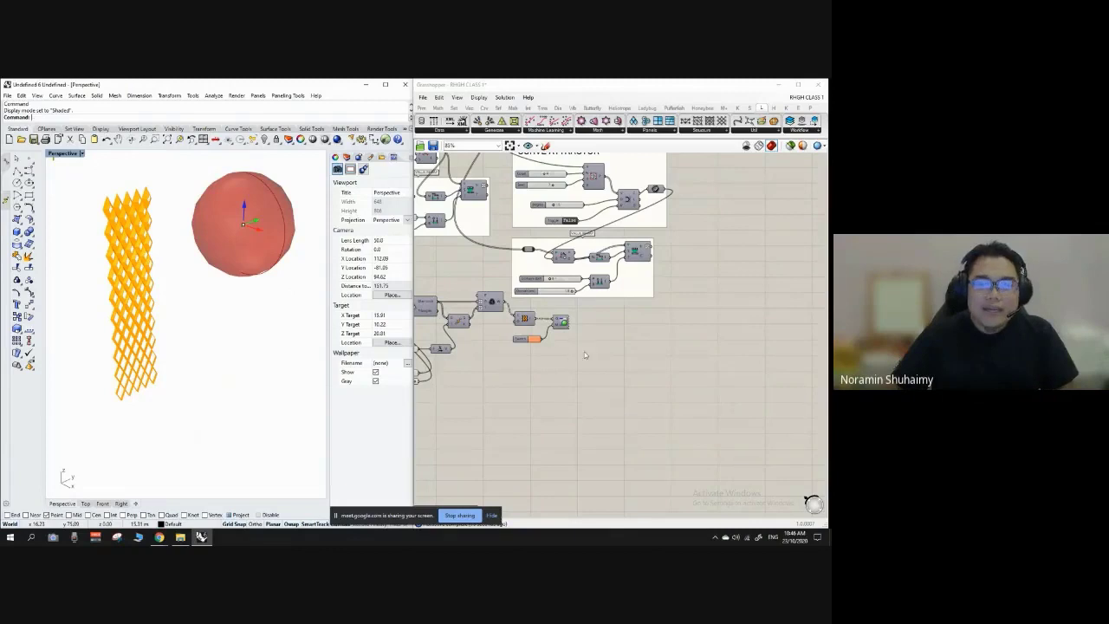
pyautogui.scroll(2, 586, 354)
pyautogui.scroll(-2, 610, 351)
# Add a Point parameter in the empty canvas area below the colour Swatch.
pyautogui.doubleClick(546, 375)
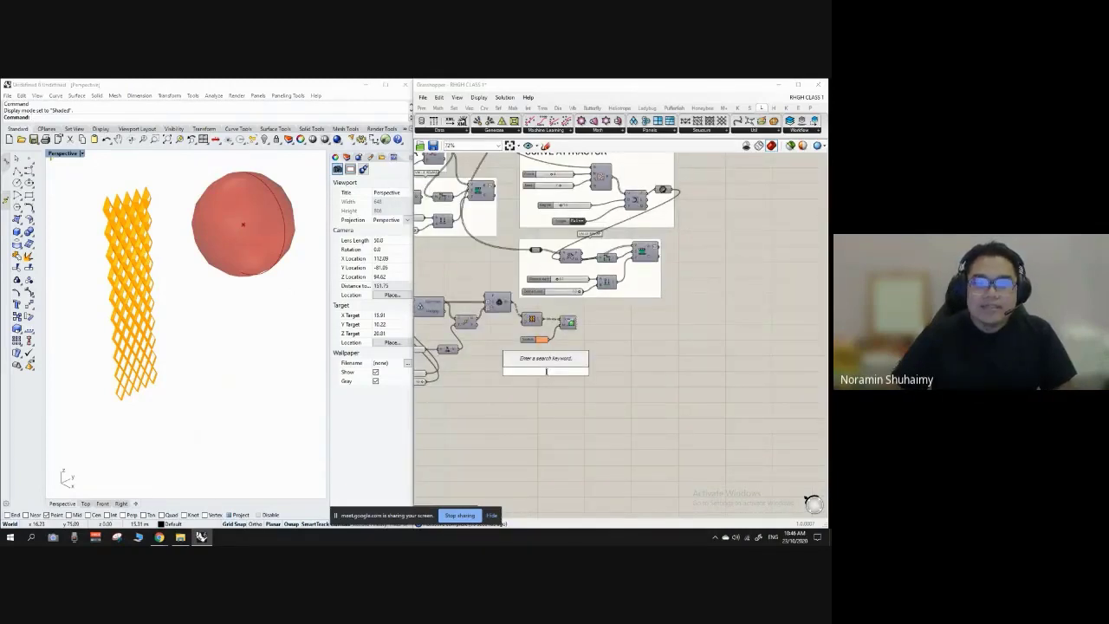
pyautogui.write('point')
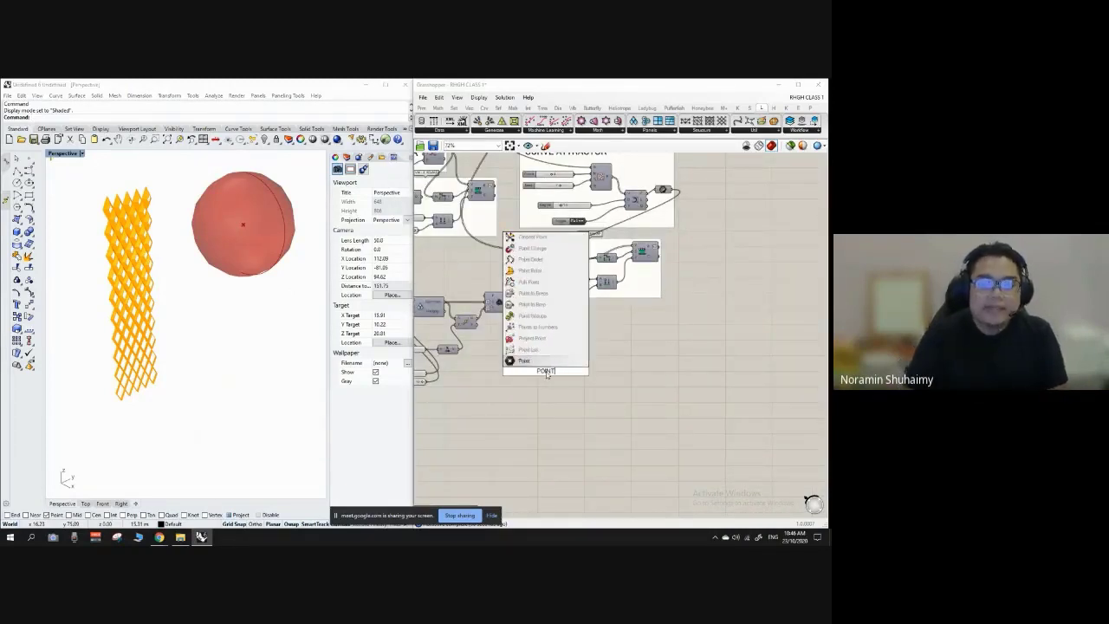
pyautogui.press('Return')
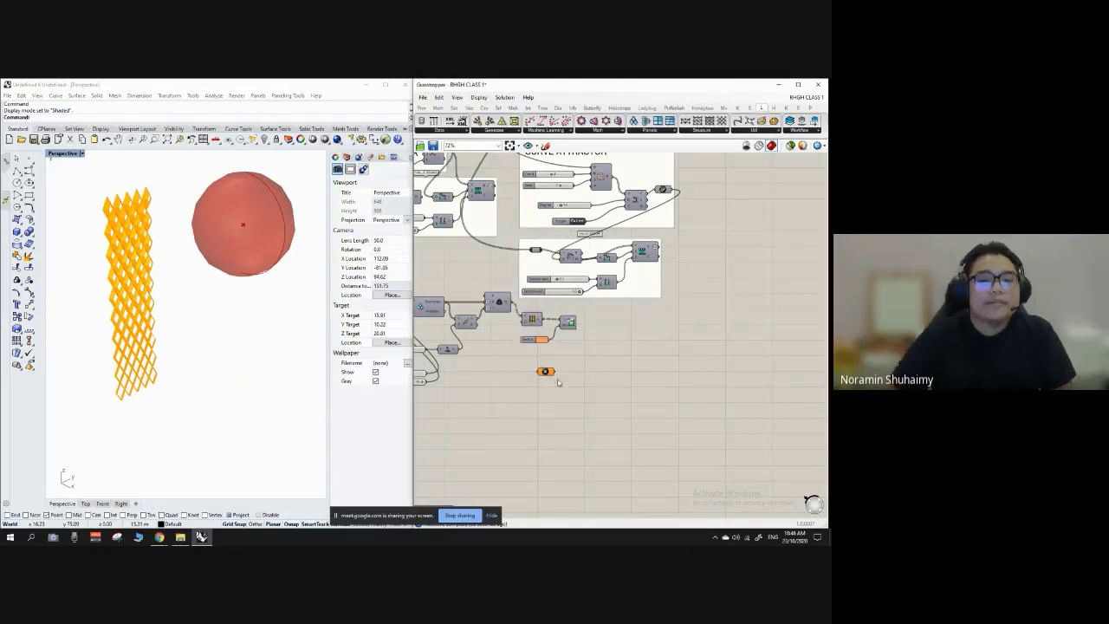
pyautogui.scroll(3, 554, 371)
pyautogui.scroll(3, 557, 367)
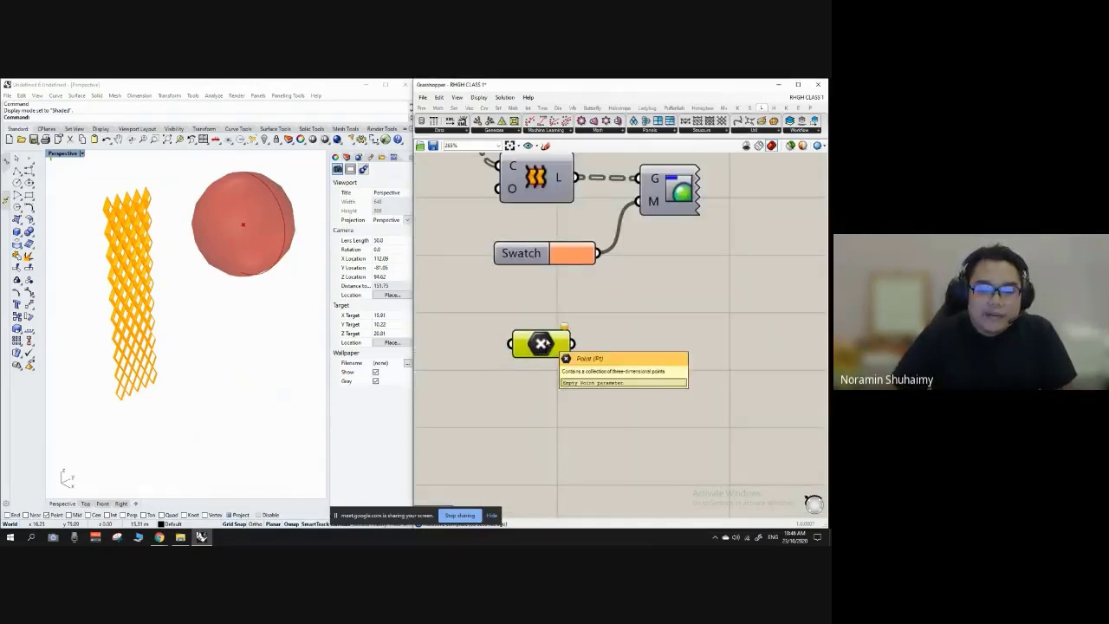
# Set one point for the new Point parameter by picking a ground location below the sphere.
pyautogui.rightClick(545, 343)
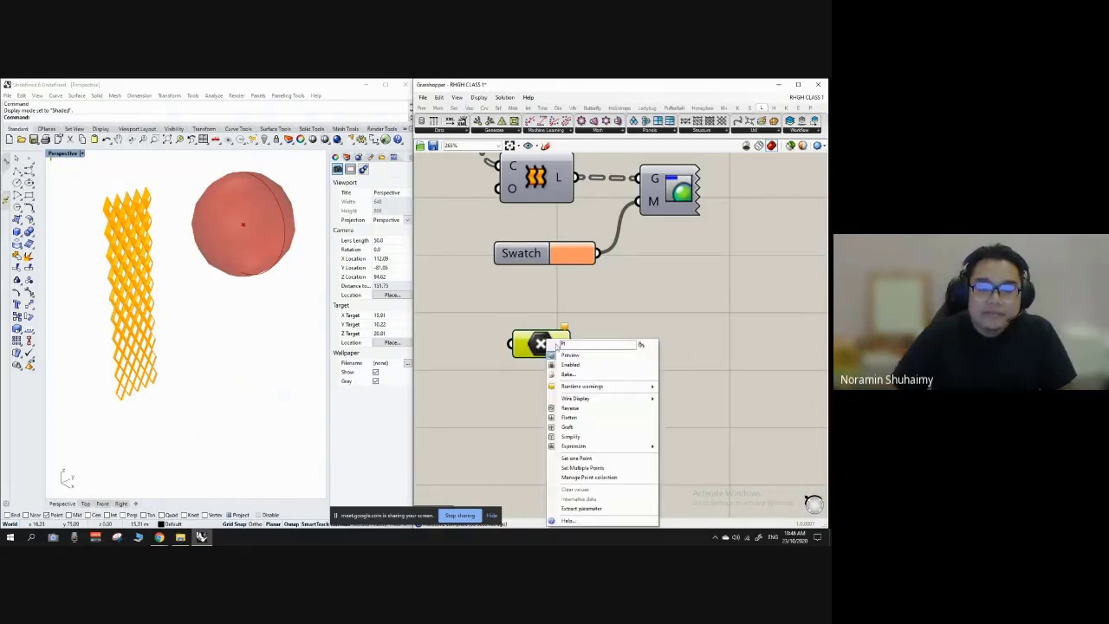
pyautogui.click(594, 459)
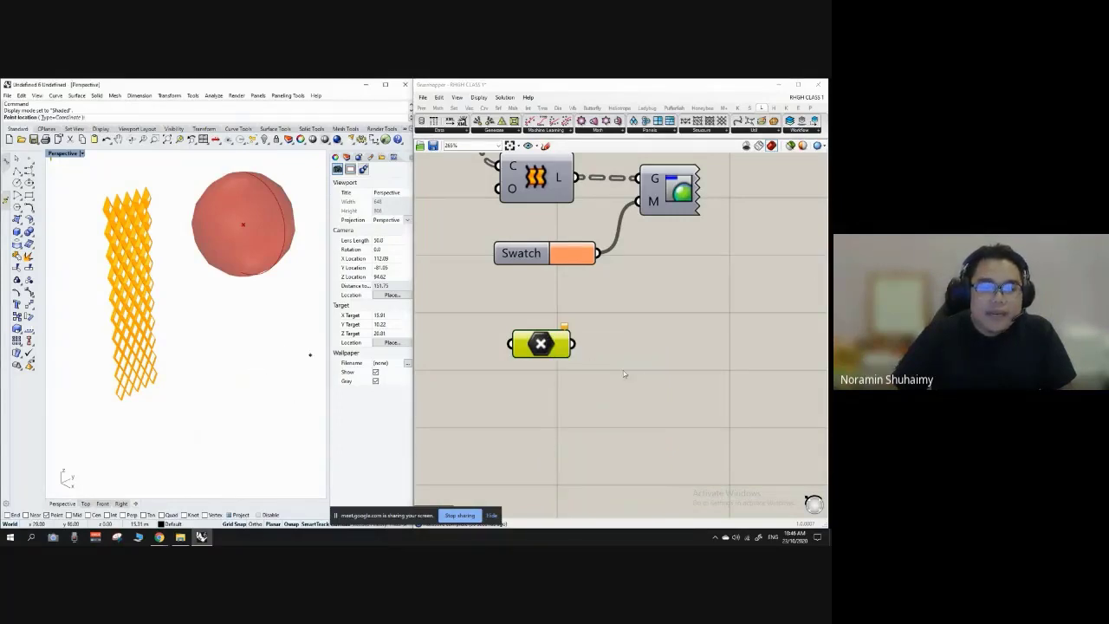
pyautogui.scroll(-5, 213, 370)
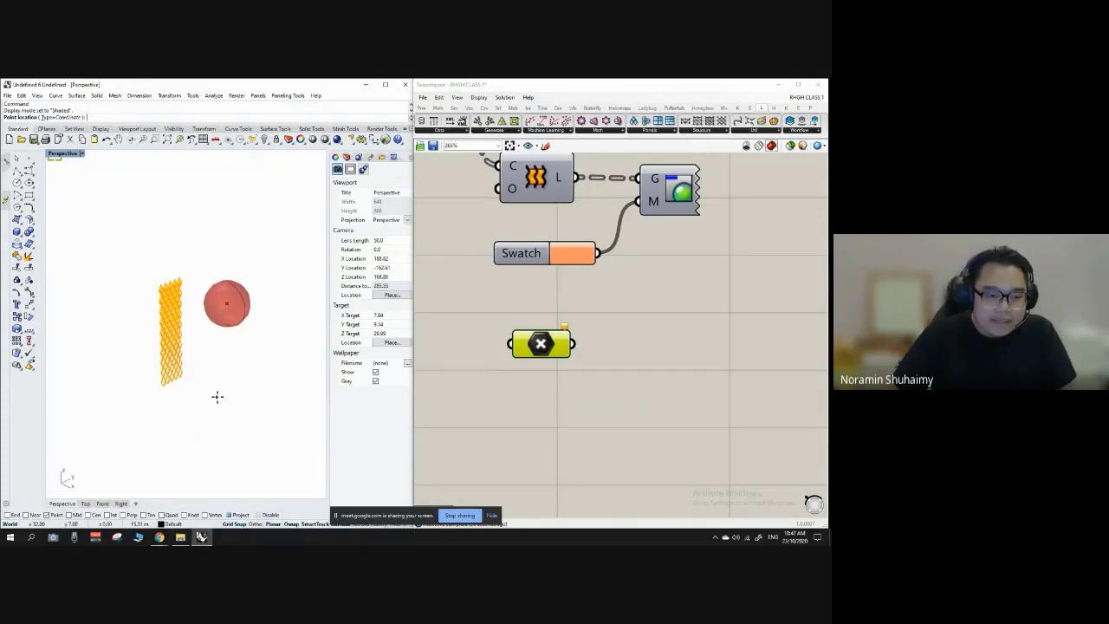
pyautogui.click(217, 397)
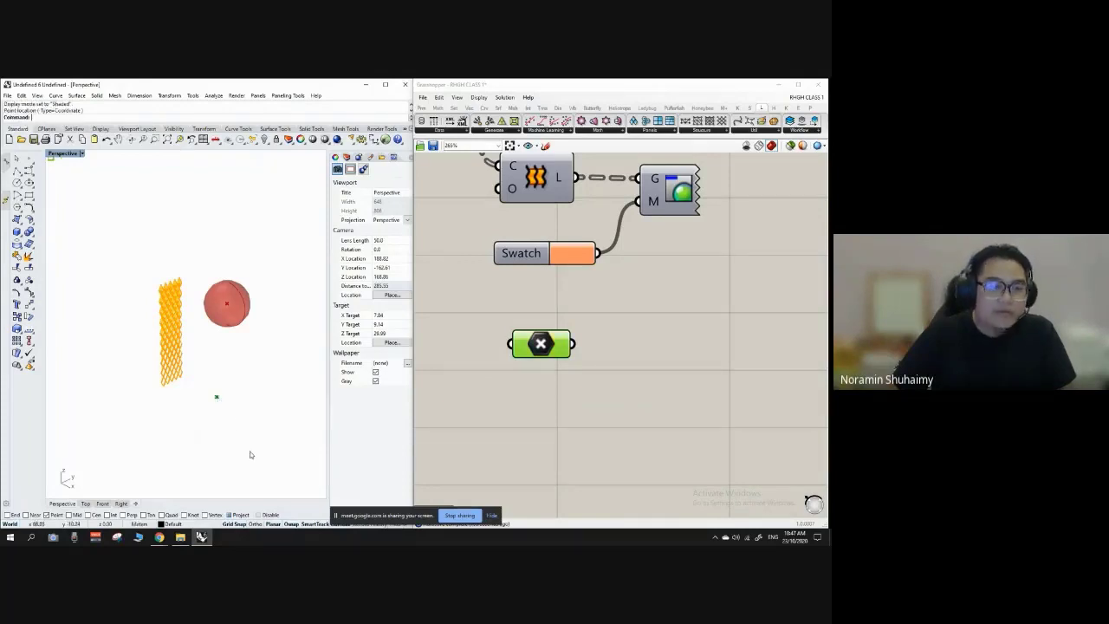
# Select the new Point parameter to locate its point in the viewport, and reposition the component nearer the Swatch.
pyautogui.scroll(4, 247, 406)
pyautogui.moveTo(196, 398); pyautogui.dragTo(303, 369, button='right')
pyautogui.click(547, 349)
pyautogui.click(554, 395)
pyautogui.click(271, 363)
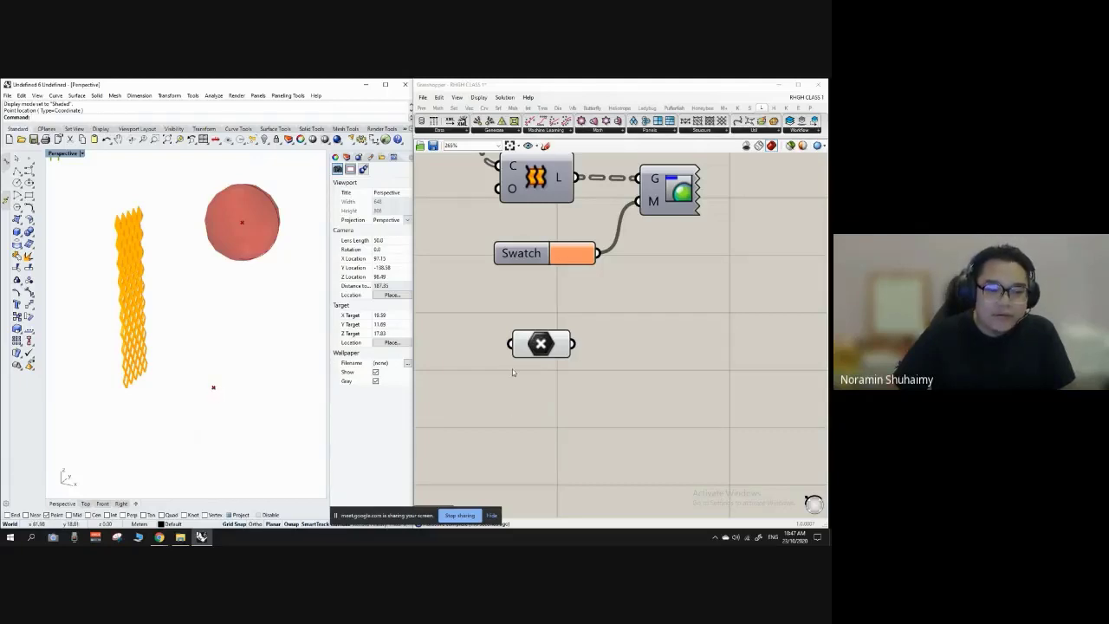
pyautogui.click(559, 348)
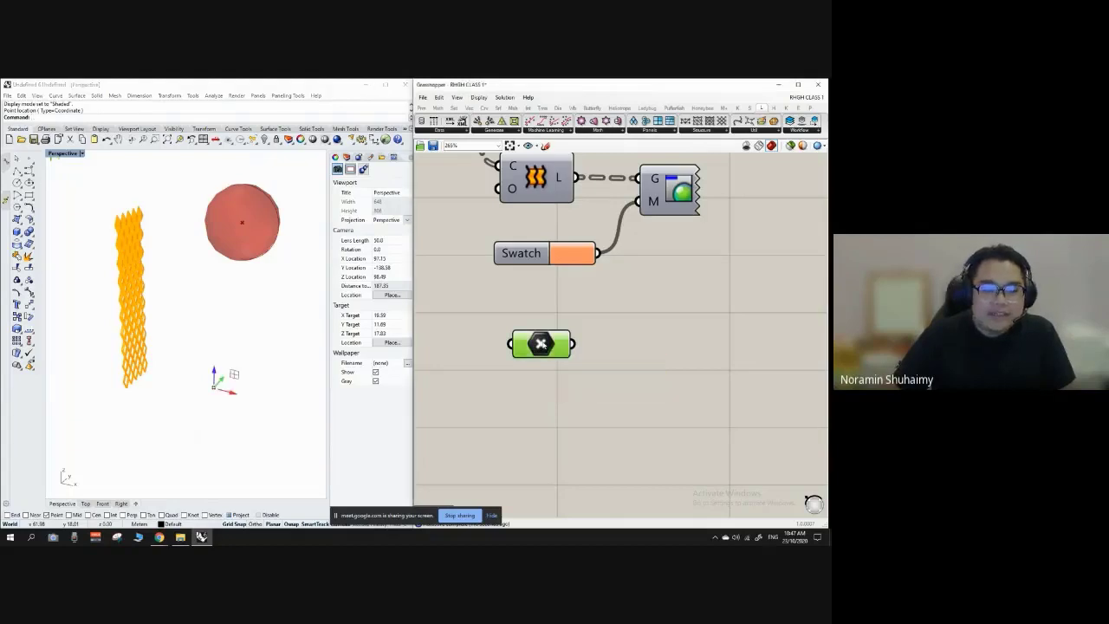
pyautogui.moveTo(546, 346); pyautogui.dragTo(529, 321)
# Raise the new point vertically off the ground to above the sphere's level and deselect its parameter.
pyautogui.scroll(2, 228, 409)
pyautogui.scroll(-3, 228, 409)
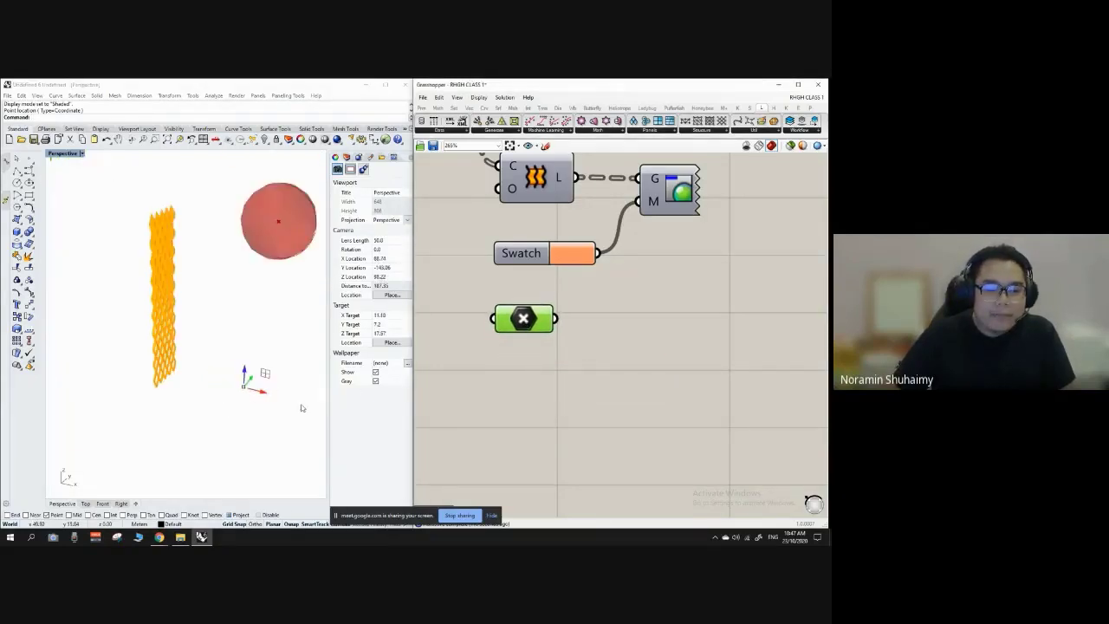
pyautogui.scroll(3, 252, 399)
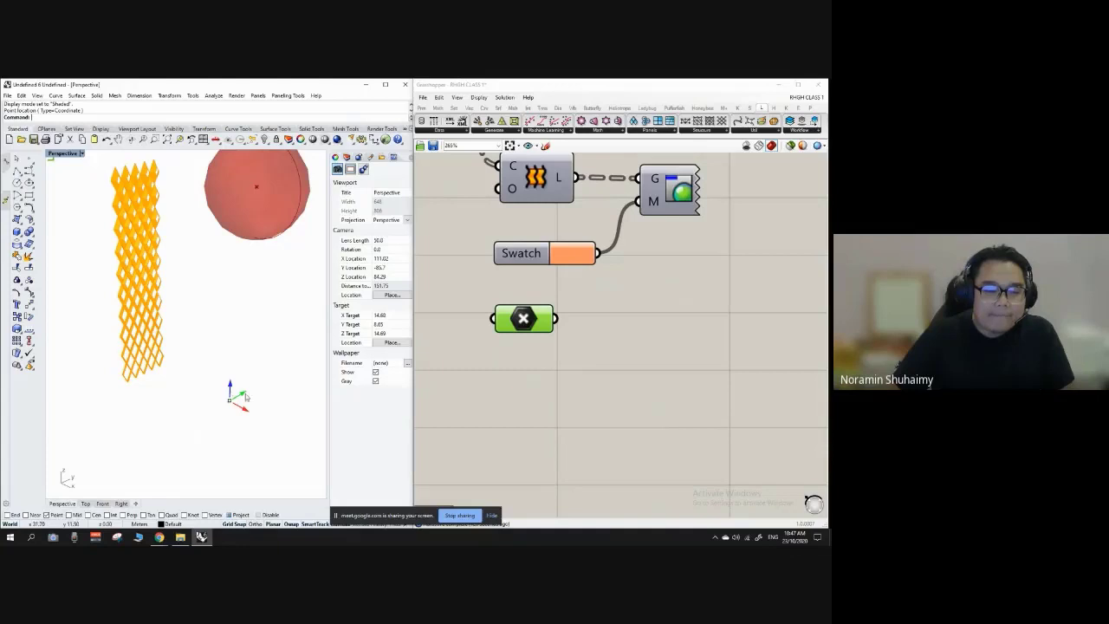
pyautogui.scroll(-5, 245, 394)
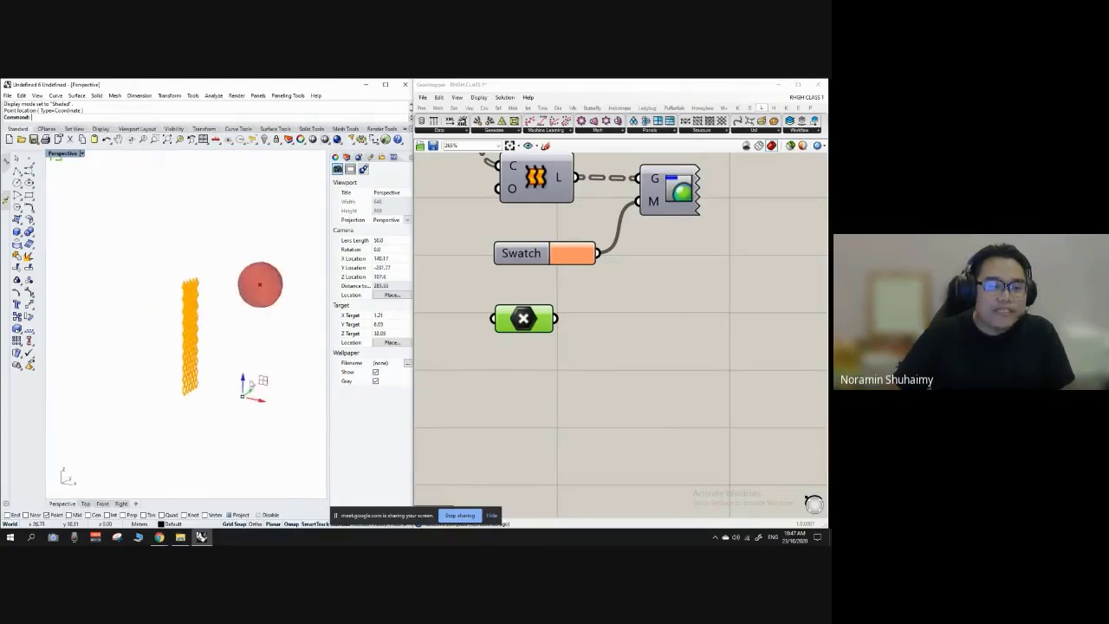
pyautogui.moveTo(244, 383); pyautogui.dragTo(247, 219)
pyautogui.moveTo(239, 271); pyautogui.dragTo(286, 290, button='right')
pyautogui.scroll(-4, 246, 296)
pyautogui.click(596, 328)
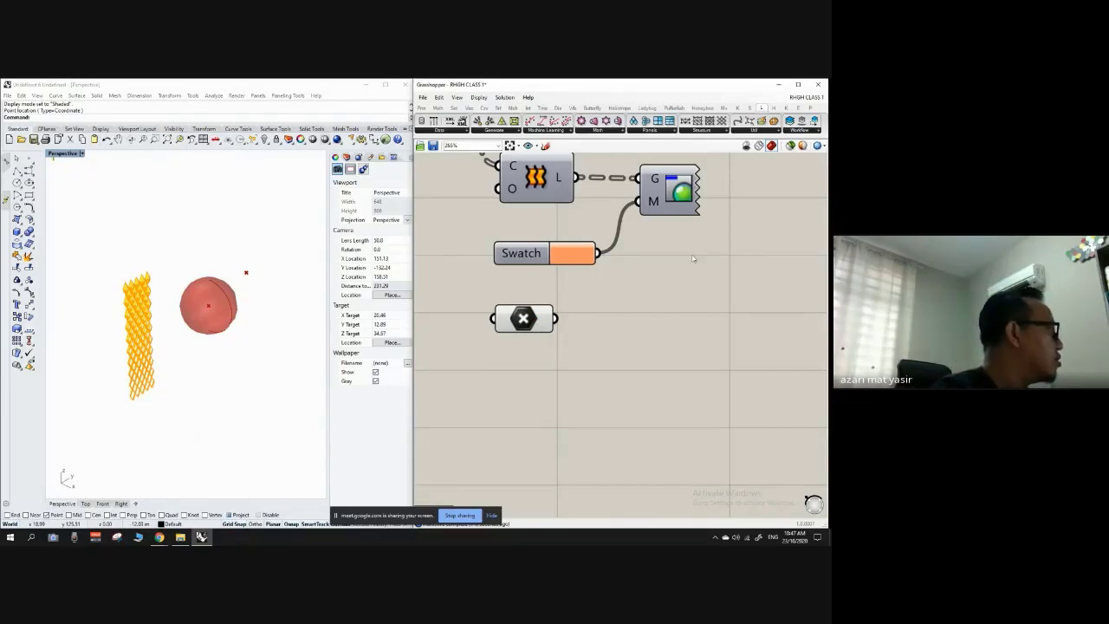
# Nudge the new Point parameter up, closer to the Swatch, and deselect it.
pyautogui.moveTo(287, 267)
pyautogui.mouseDown(button='right')
pyautogui.moveTo(260, 265)
pyautogui.moveTo(303, 274)
pyautogui.mouseUp(button='right')
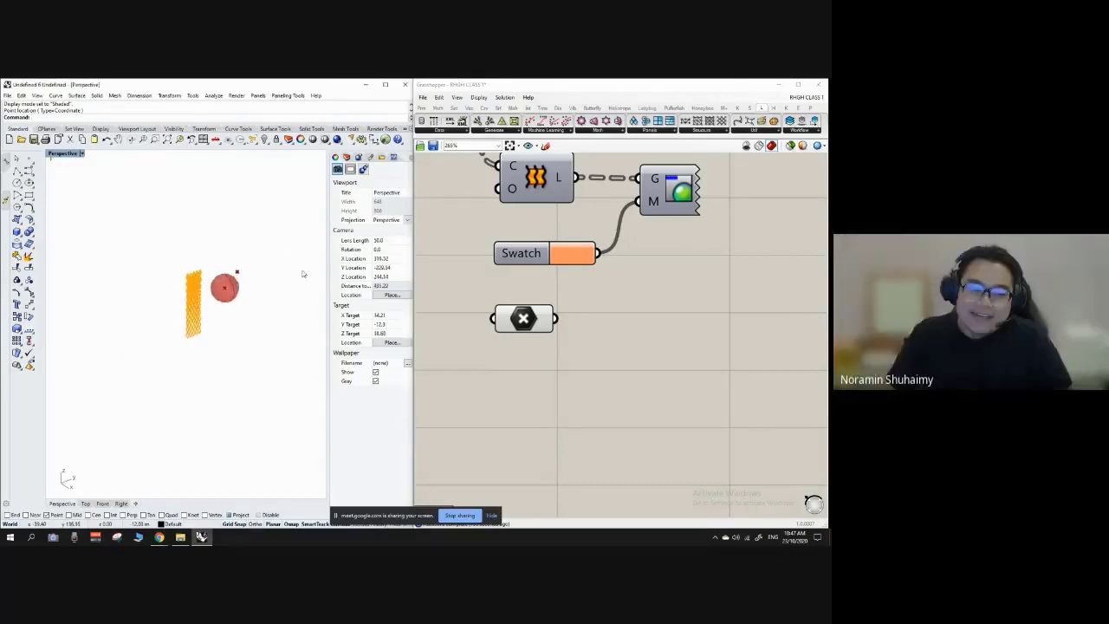
pyautogui.moveTo(541, 324); pyautogui.dragTo(542, 310)
pyautogui.click(596, 344)
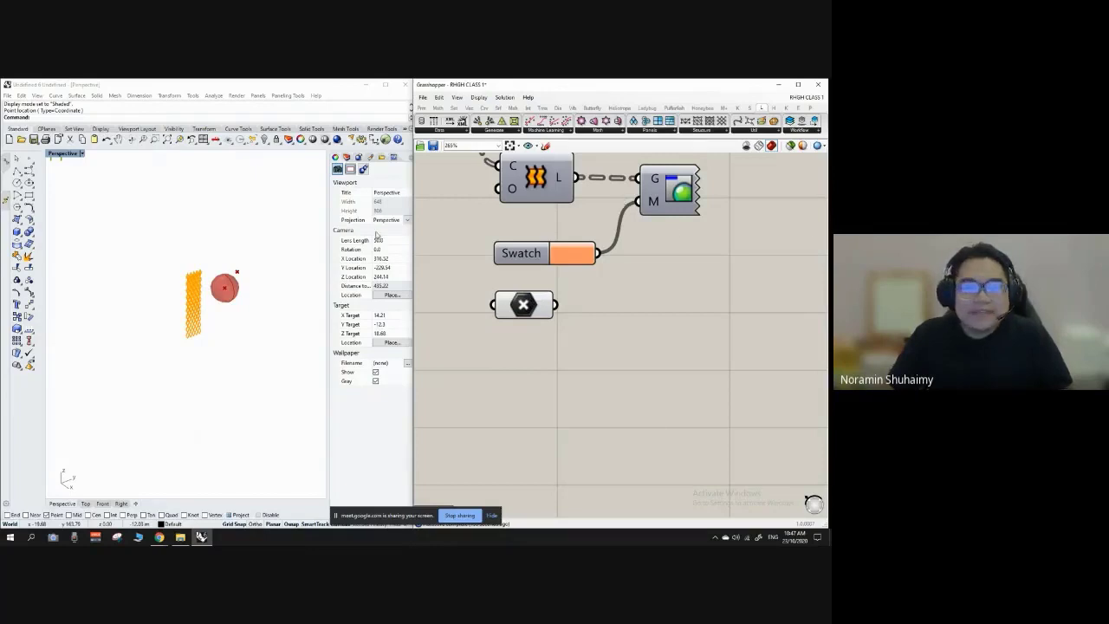
pyautogui.moveTo(242, 267)
pyautogui.mouseDown(button='right')
pyautogui.moveTo(225, 304)
pyautogui.moveTo(226, 285)
pyautogui.moveTo(250, 272)
pyautogui.mouseUp(button='right')
pyautogui.scroll(3, 234, 267)
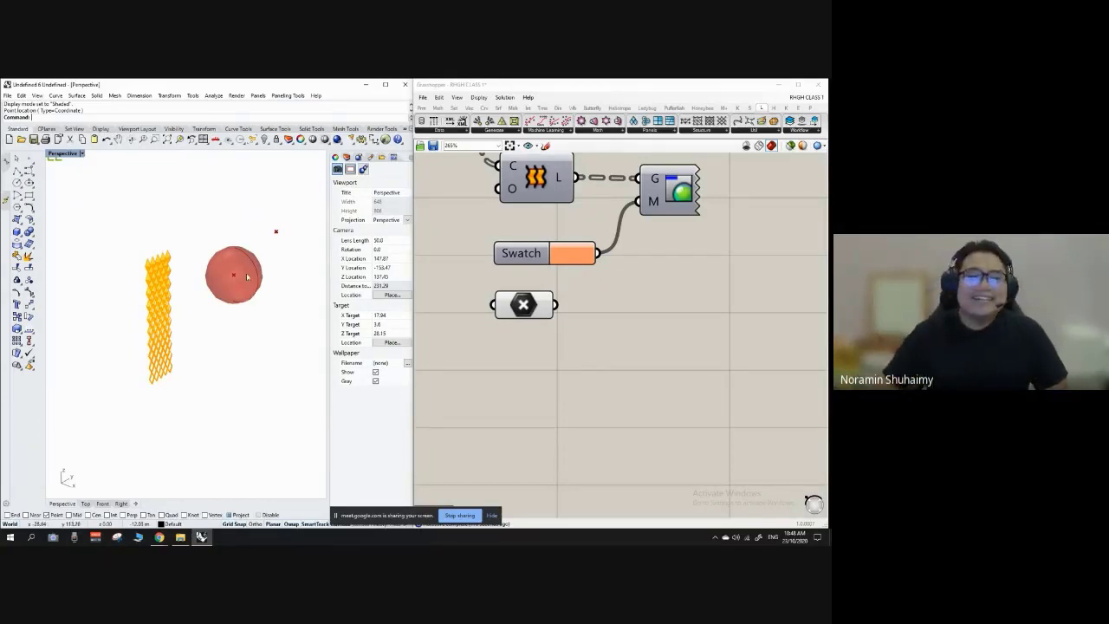
pyautogui.moveTo(290, 257); pyautogui.dragTo(256, 282, button='right')
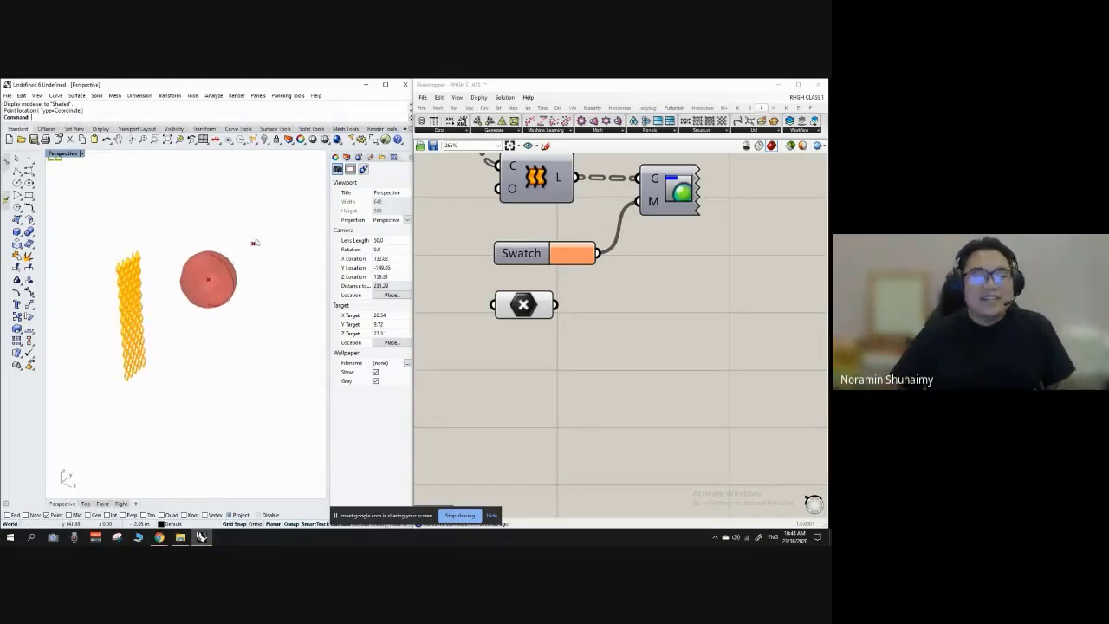
pyautogui.scroll(-6, 568, 317)
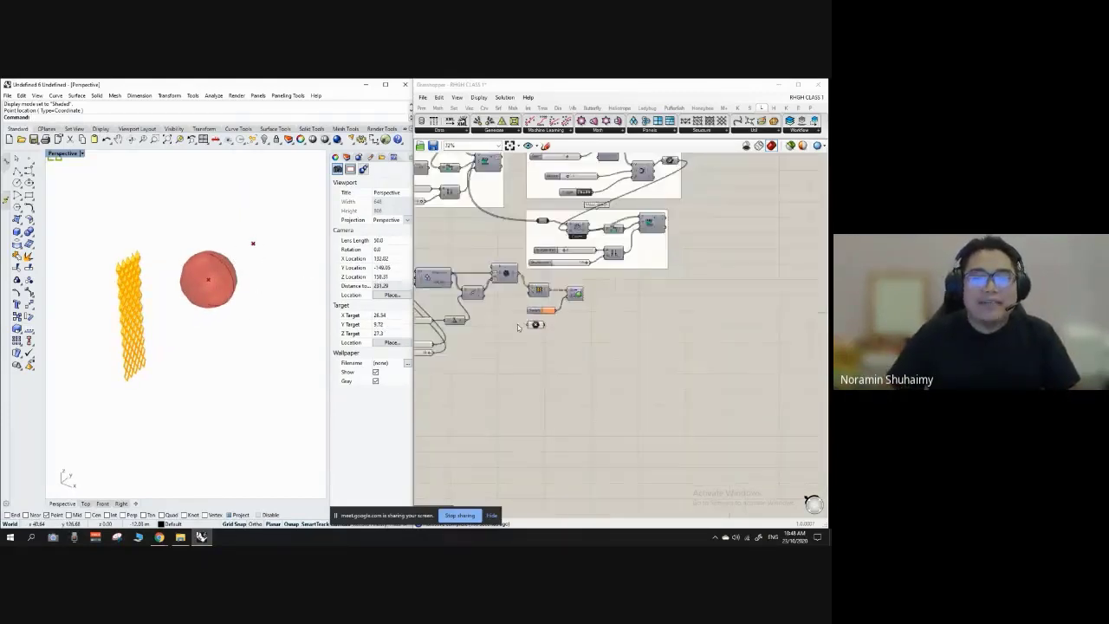
# Turn off the preview of the old attractor's Sphere component near the Extrusion and Randomizer groups.
pyautogui.click(480, 217)
pyautogui.rightClick(480, 218)
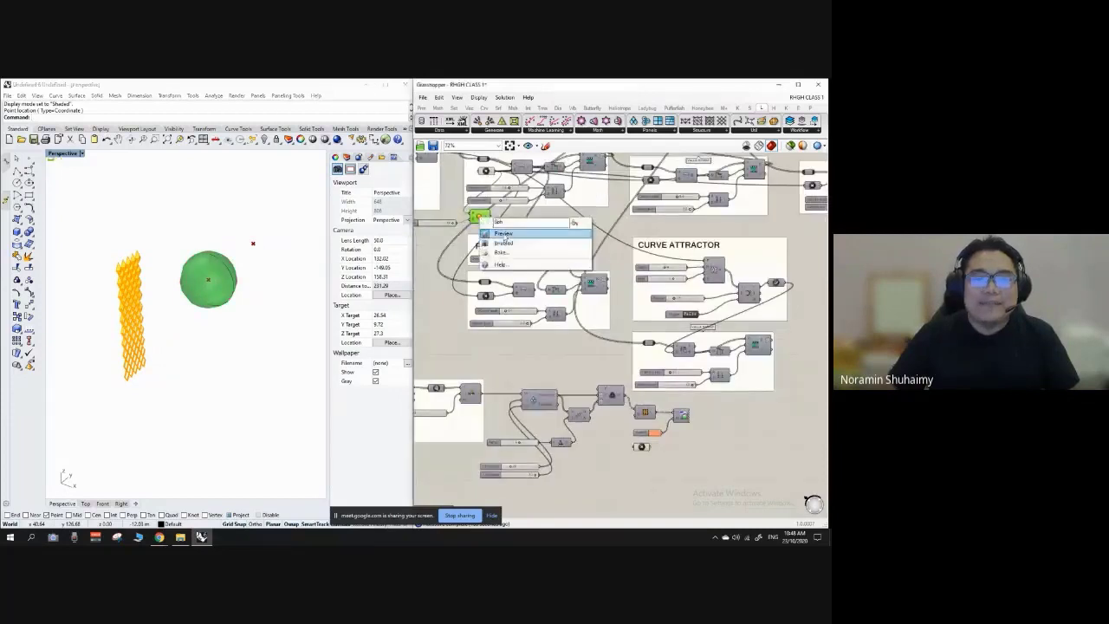
pyautogui.click(496, 233)
# Add a Sphere component beside the new Point parameter and connect the point to its base input.
pyautogui.scroll(-2, 461, 187)
pyautogui.scroll(5, 586, 347)
pyautogui.doubleClick(601, 356)
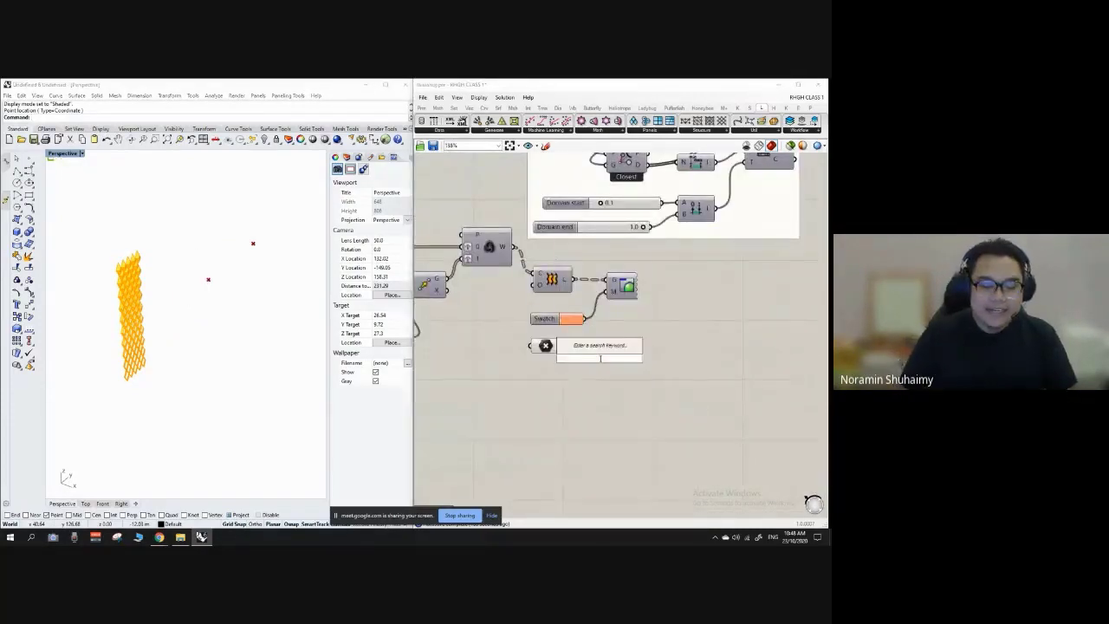
pyautogui.write('sph')
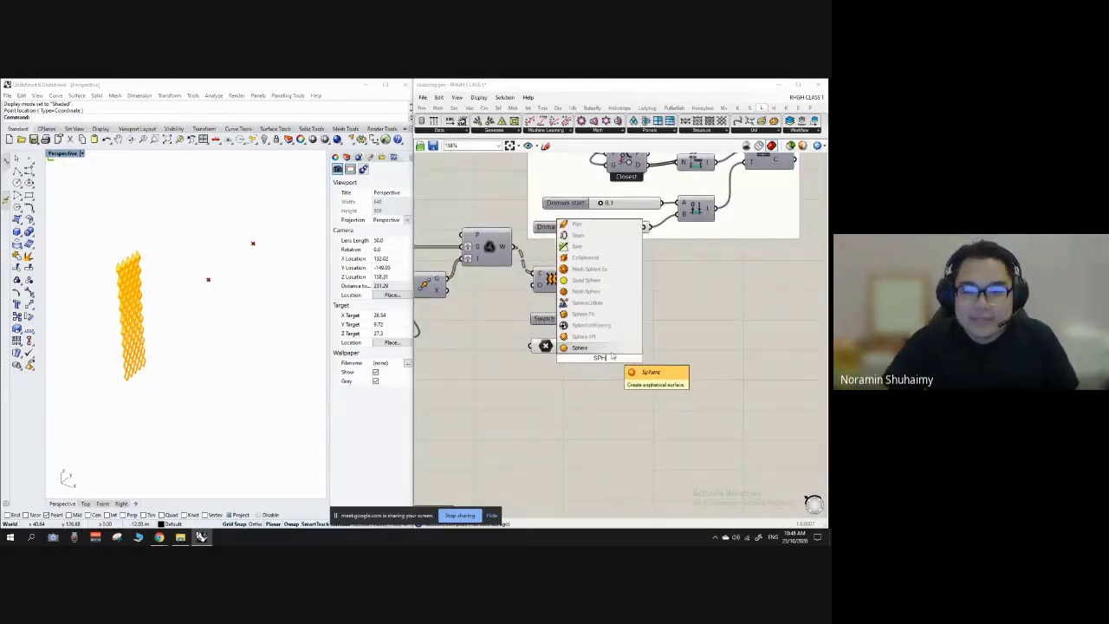
pyautogui.press('Return')
pyautogui.scroll(2, 573, 356)
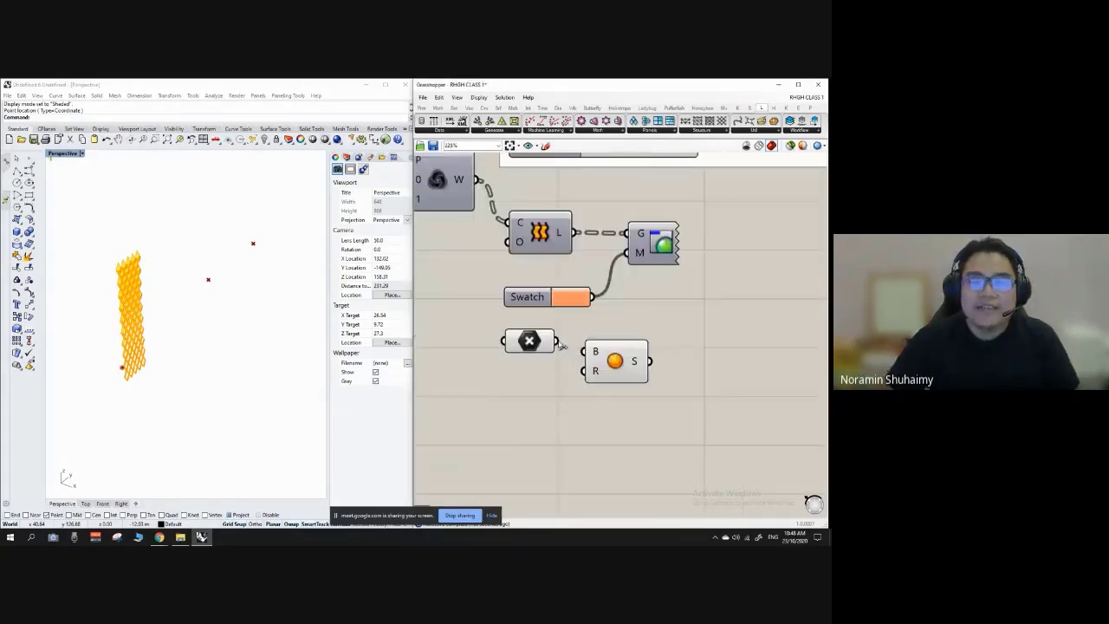
pyautogui.moveTo(562, 346); pyautogui.dragTo(610, 357)
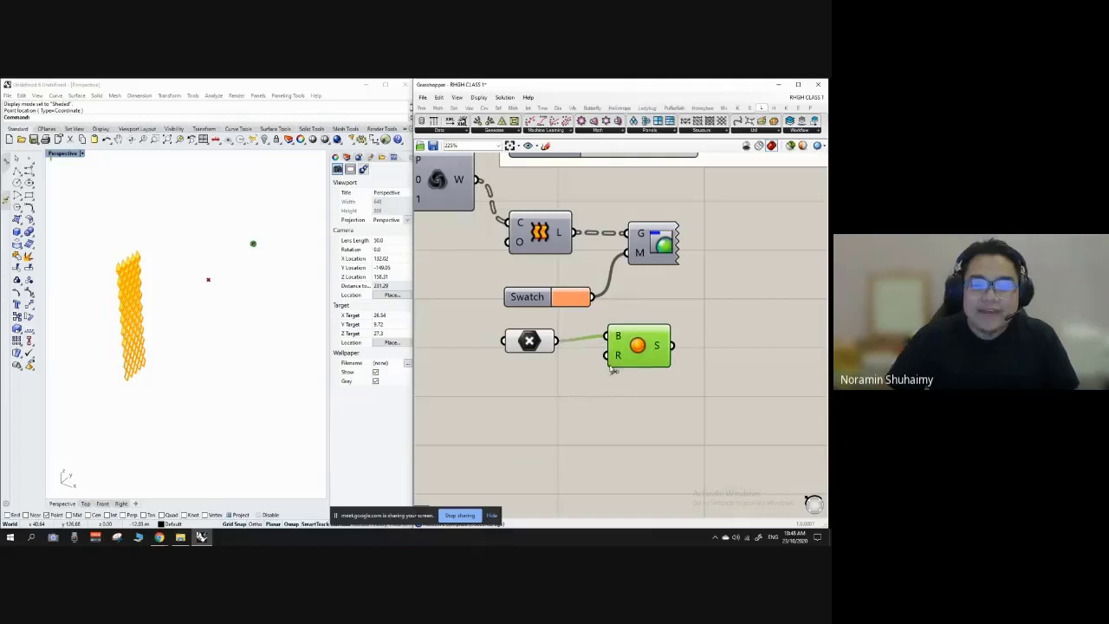
# Create a number slider with value 10 and connect it to the Sphere's radius input.
pyautogui.doubleClick(549, 383)
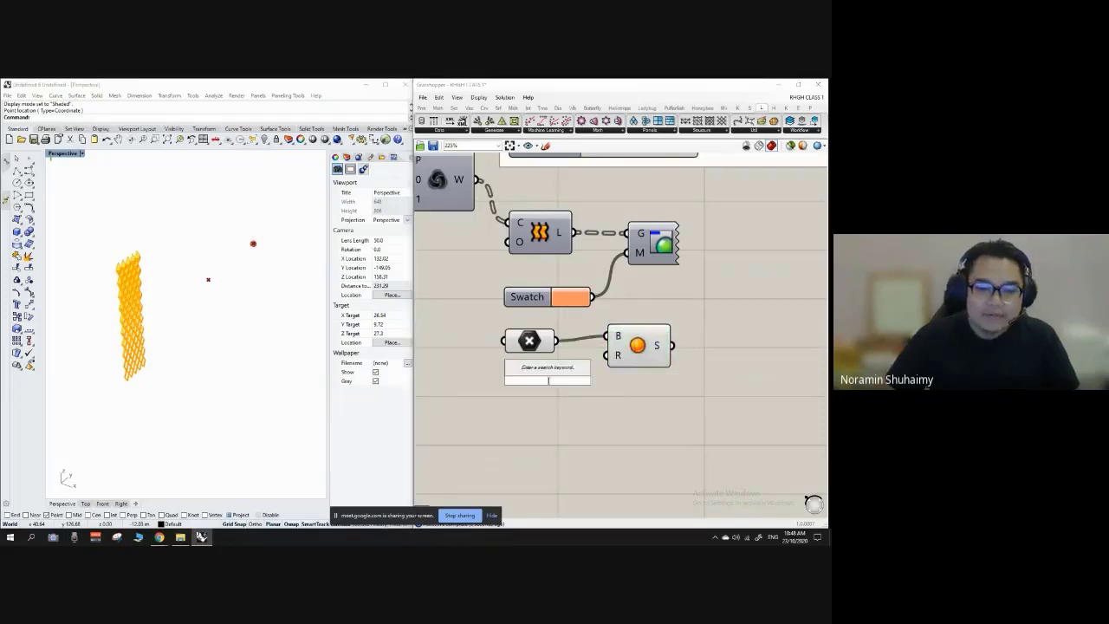
pyautogui.write('10')
pyautogui.press('Return')
pyautogui.click(548, 384)
pyautogui.scroll(2, 555, 381)
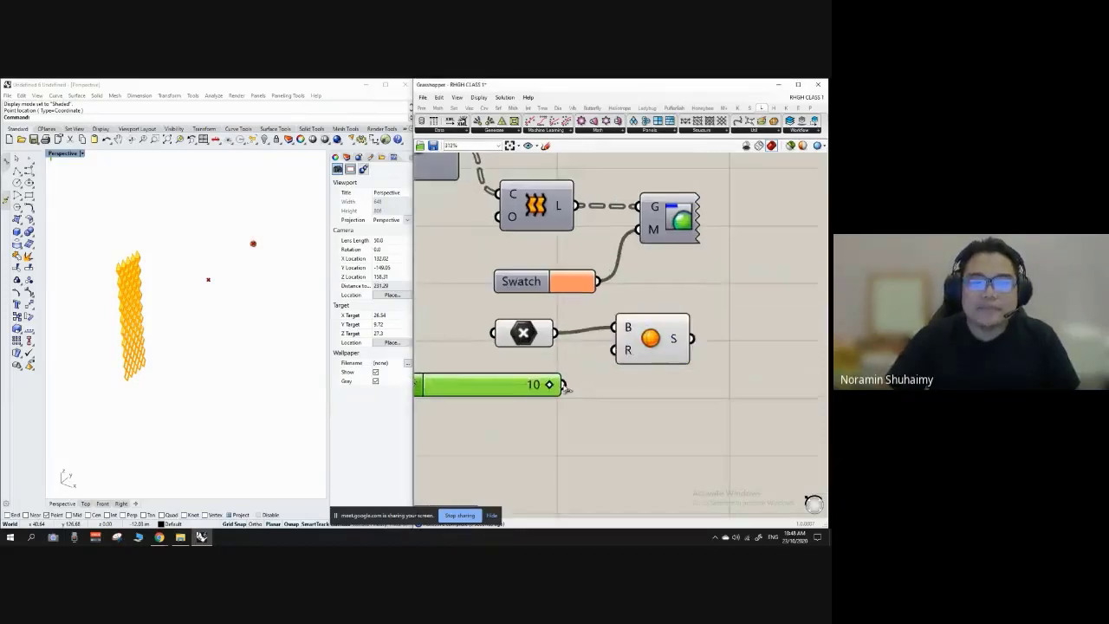
pyautogui.moveTo(562, 384); pyautogui.dragTo(621, 344)
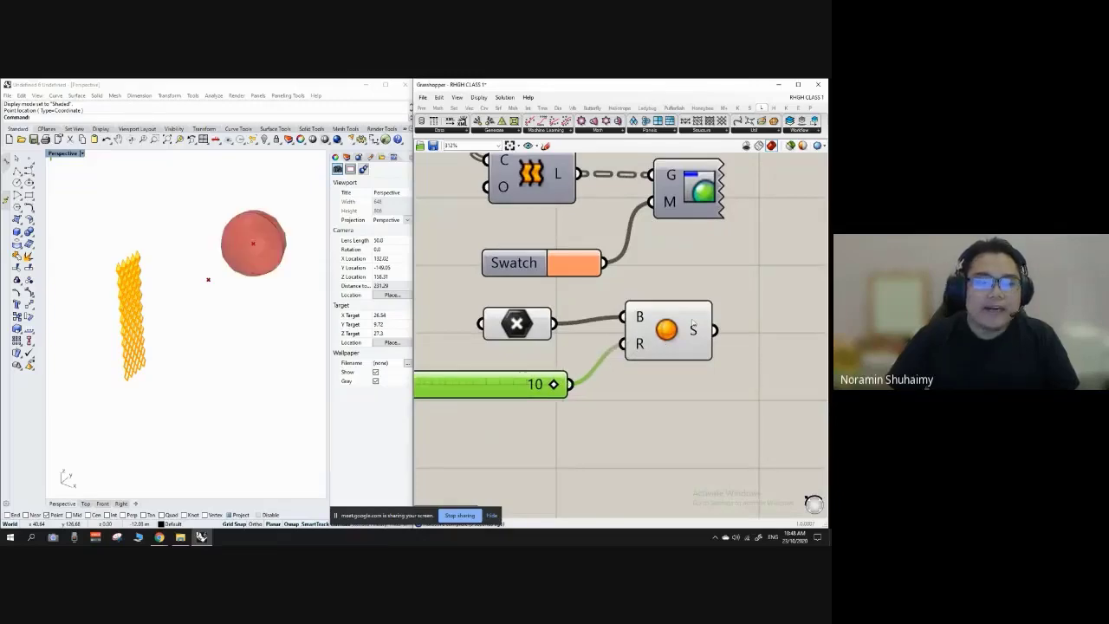
pyautogui.click(662, 342)
# Duplicate the value remap group that contains the point distance and domain components.
pyautogui.scroll(-5, 589, 333)
pyautogui.scroll(-3, 521, 264)
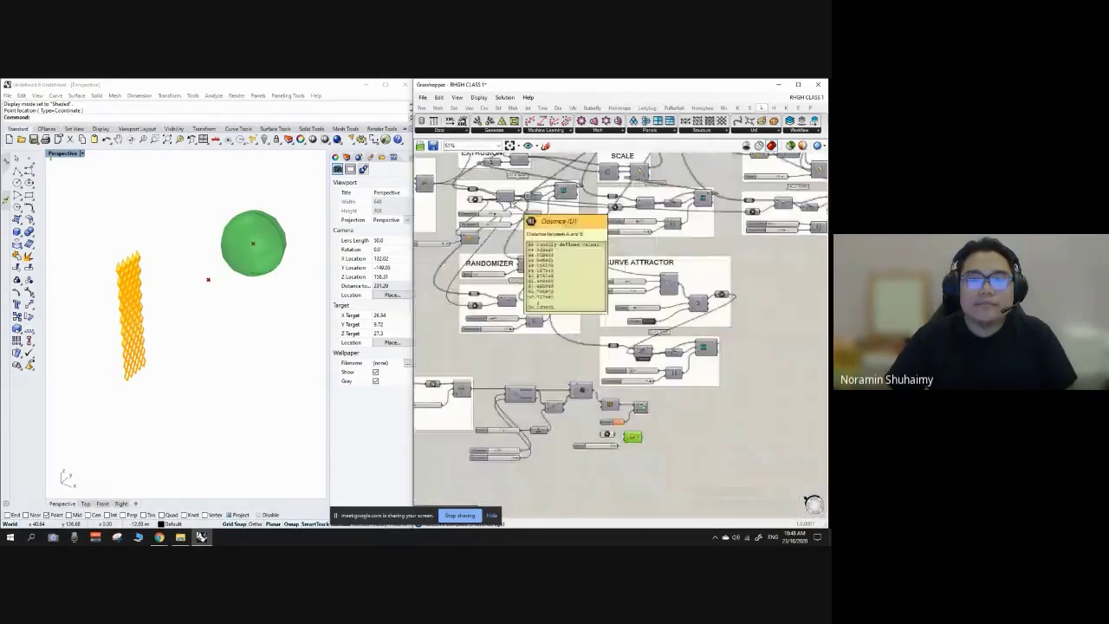
pyautogui.scroll(2, 472, 232)
pyautogui.moveTo(432, 169); pyautogui.dragTo(543, 226)
pyautogui.scroll(-3, 563, 234)
pyautogui.keyDown('alt'); pyautogui.moveTo(714, 373); pyautogui.dragTo(752, 354); pyautogui.keyUp('alt')
pyautogui.scroll(-3, 722, 311)
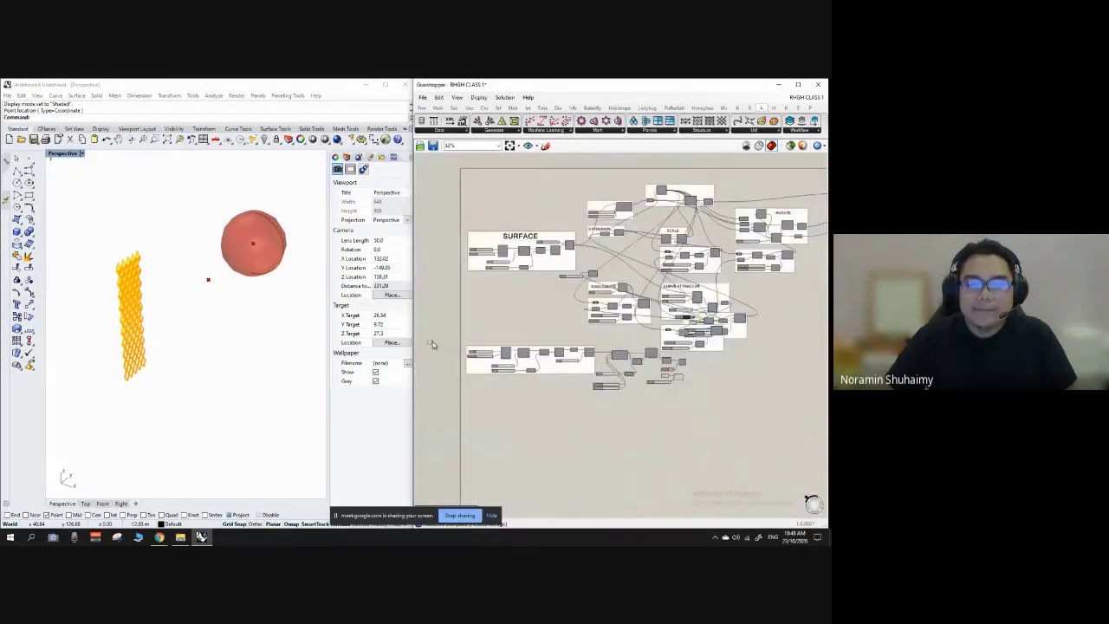
# Move the duplicated value remap group clear of the Curve Attractor groups into the empty canvas above the lattice preview components.
pyautogui.moveTo(429, 340); pyautogui.dragTo(702, 408)
pyautogui.scroll(3, 691, 378)
pyautogui.moveTo(686, 345); pyautogui.dragTo(659, 314)
pyautogui.click(680, 379)
pyautogui.moveTo(656, 349); pyautogui.dragTo(705, 367)
pyautogui.scroll(-1, 591, 323)
pyautogui.moveTo(606, 319); pyautogui.dragTo(669, 375)
pyautogui.scroll(5, 671, 400)
pyautogui.scroll(-3, 559, 322)
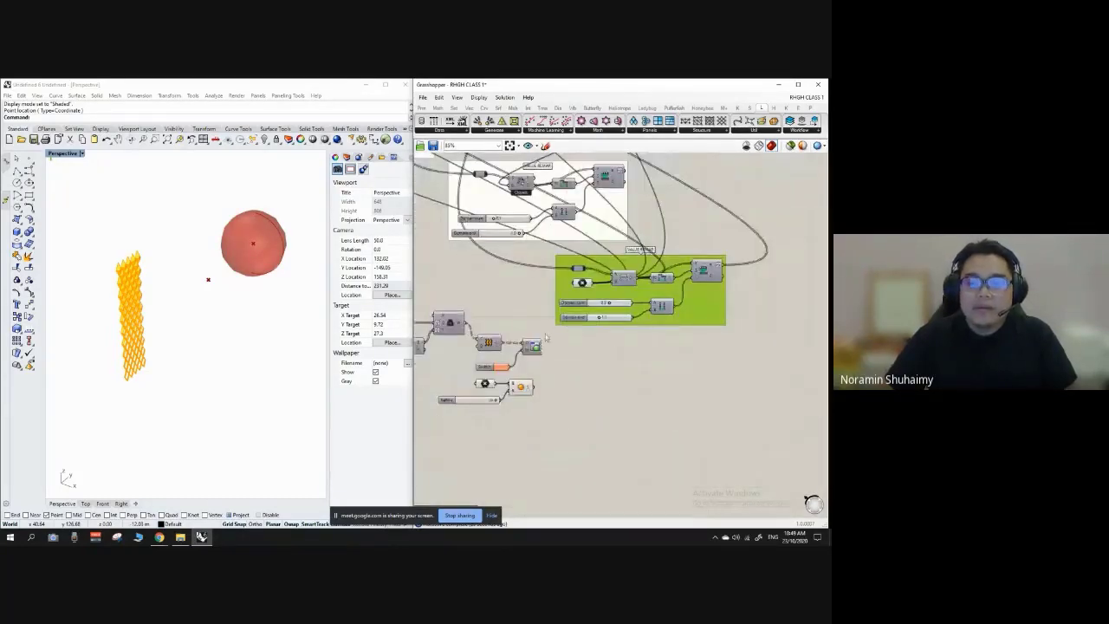
pyautogui.scroll(2, 527, 349)
pyautogui.scroll(-1, 616, 351)
pyautogui.scroll(2, 288, 303)
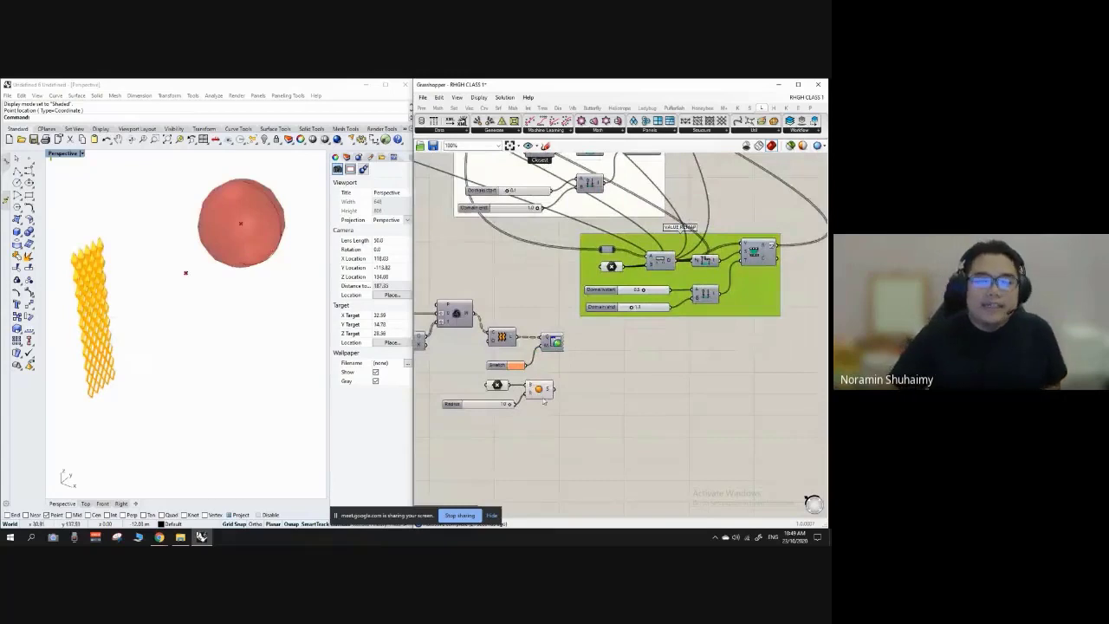
# Turn off the previews of the new Point parameter and its Sphere component.
pyautogui.rightClick(498, 386)
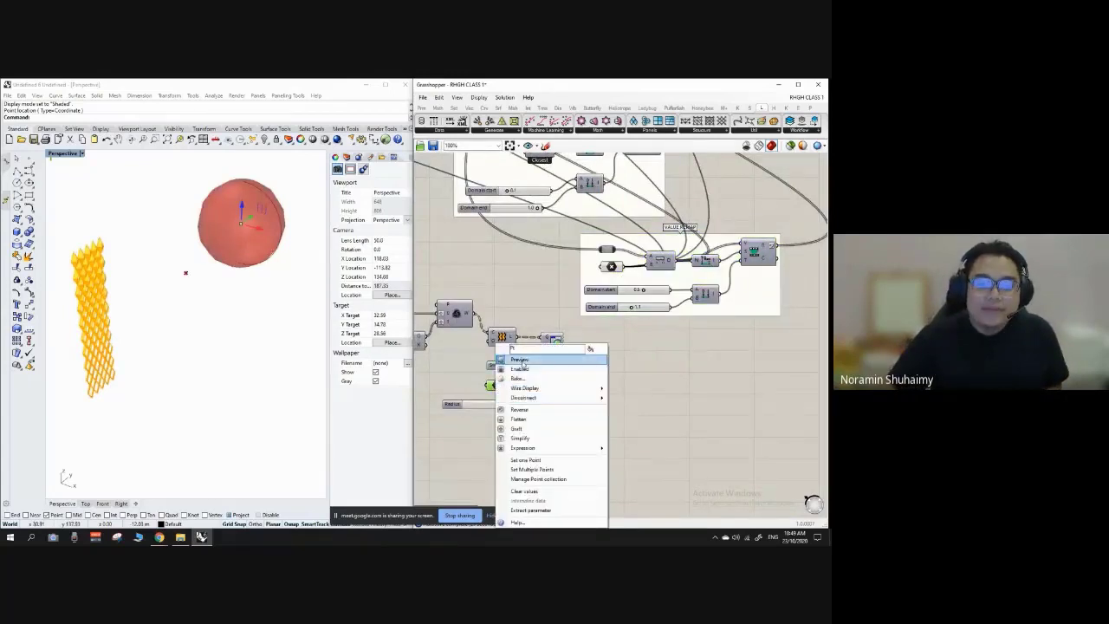
pyautogui.click(518, 360)
pyautogui.click(540, 391)
pyautogui.rightClick(539, 390)
pyautogui.click(568, 404)
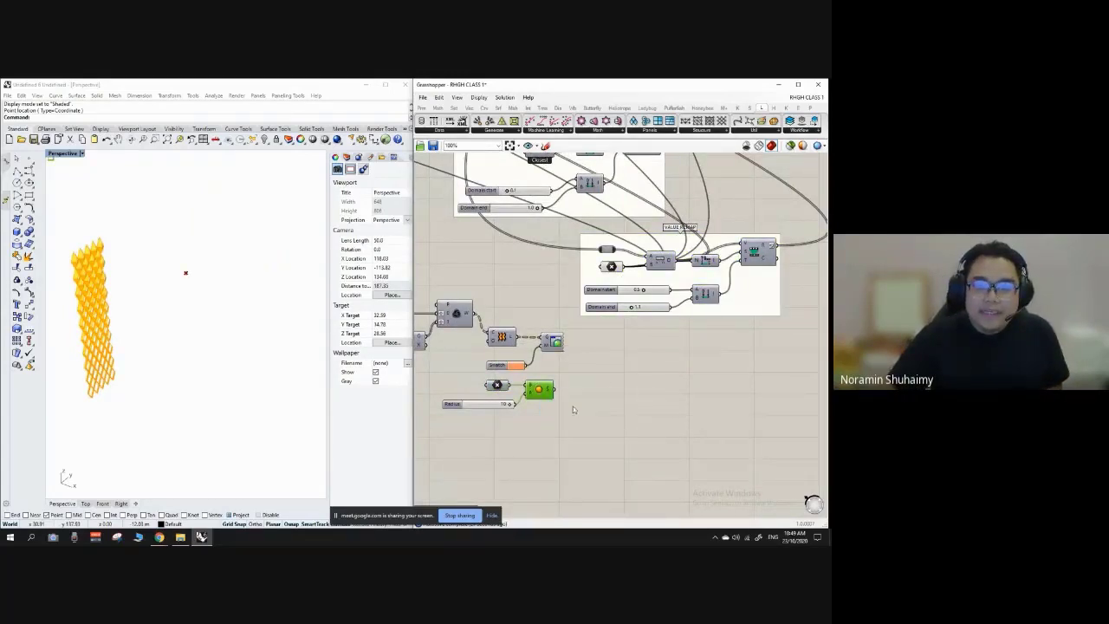
# Shift the duplicated value remap group up so it sits beside the Curve Attractor's remap group.
pyautogui.scroll(-3, 607, 382)
pyautogui.scroll(1, 468, 350)
pyautogui.scroll(-4, 647, 352)
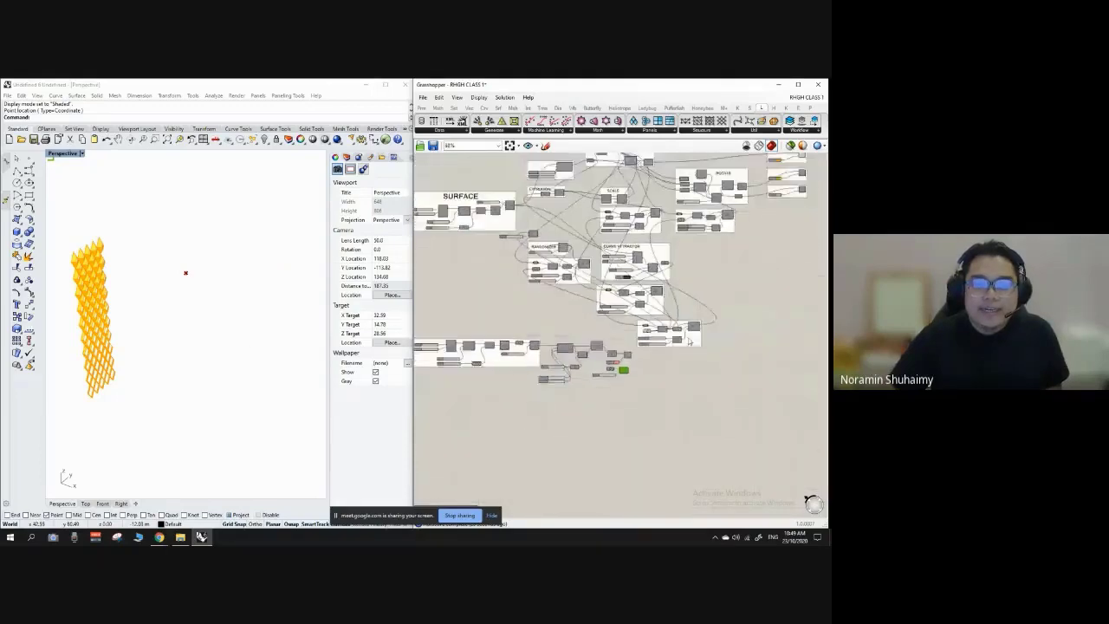
pyautogui.scroll(1, 646, 351)
pyautogui.moveTo(647, 345); pyautogui.dragTo(676, 294)
# Examine the Diamonds component chain on the canvas and the diamond lattice panels up close in the viewport.
pyautogui.scroll(4, 452, 350)
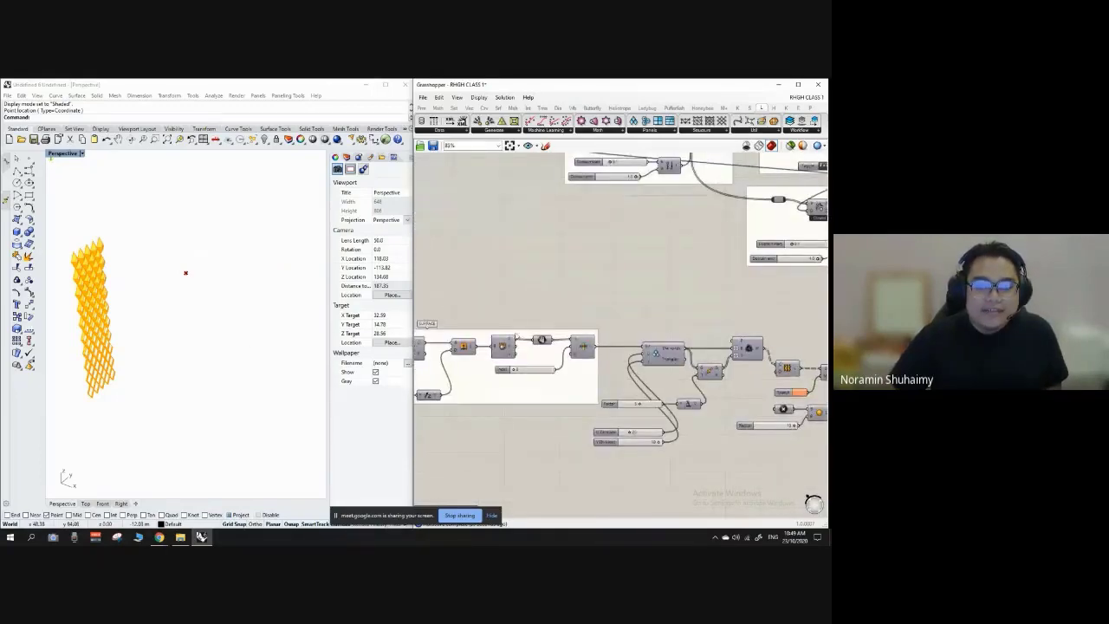
pyautogui.scroll(-4, 455, 311)
pyautogui.scroll(3, 483, 312)
pyautogui.scroll(-2, 488, 314)
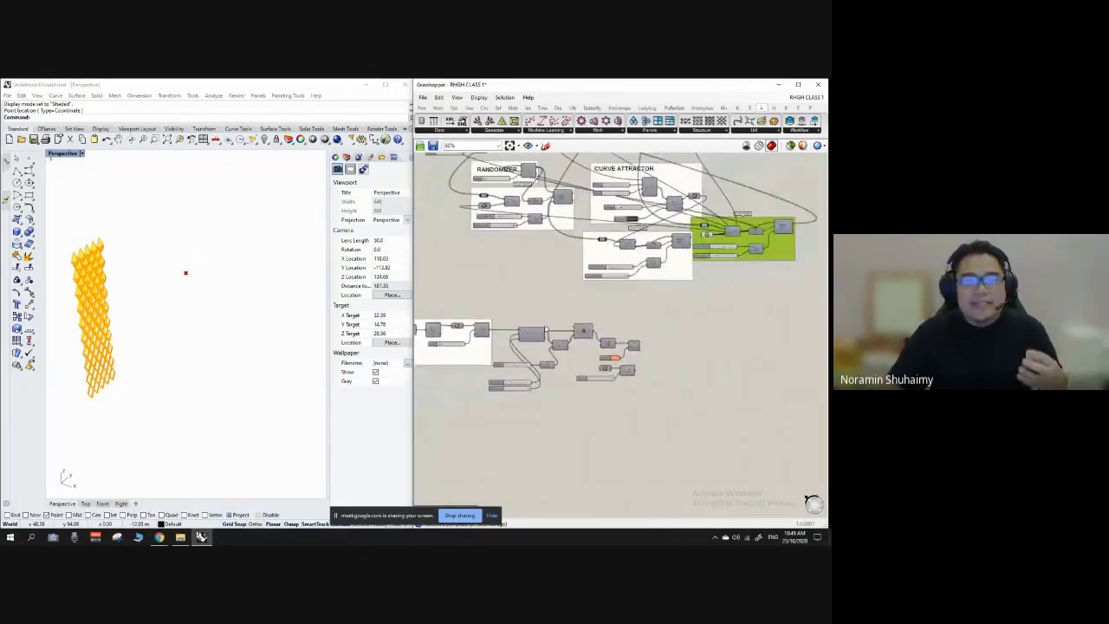
pyautogui.scroll(2, 482, 337)
pyautogui.scroll(4, 571, 333)
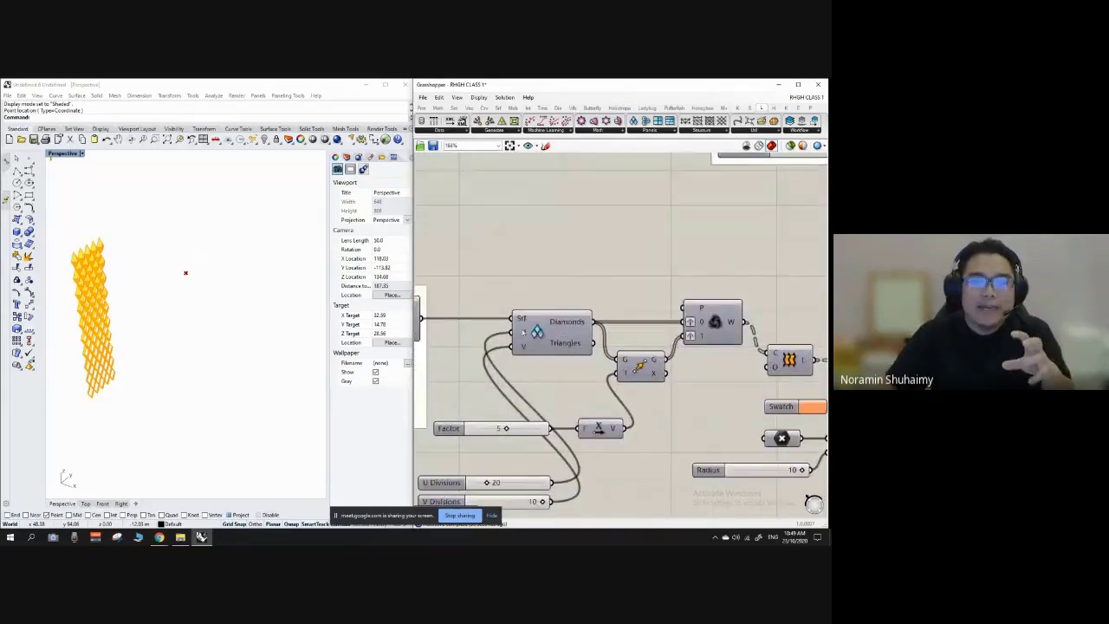
pyautogui.scroll(-3, 525, 324)
pyautogui.click(193, 295)
pyautogui.moveTo(192, 295); pyautogui.dragTo(194, 263, button='right')
pyautogui.scroll(9, 113, 265)
pyautogui.scroll(-2, 144, 258)
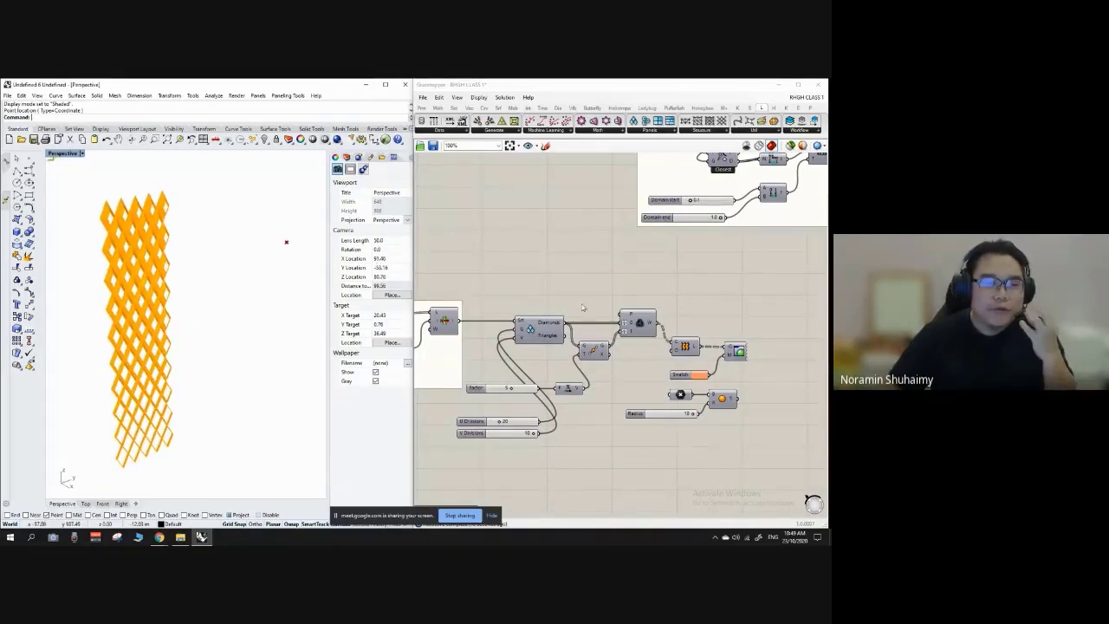
pyautogui.scroll(1, 600, 302)
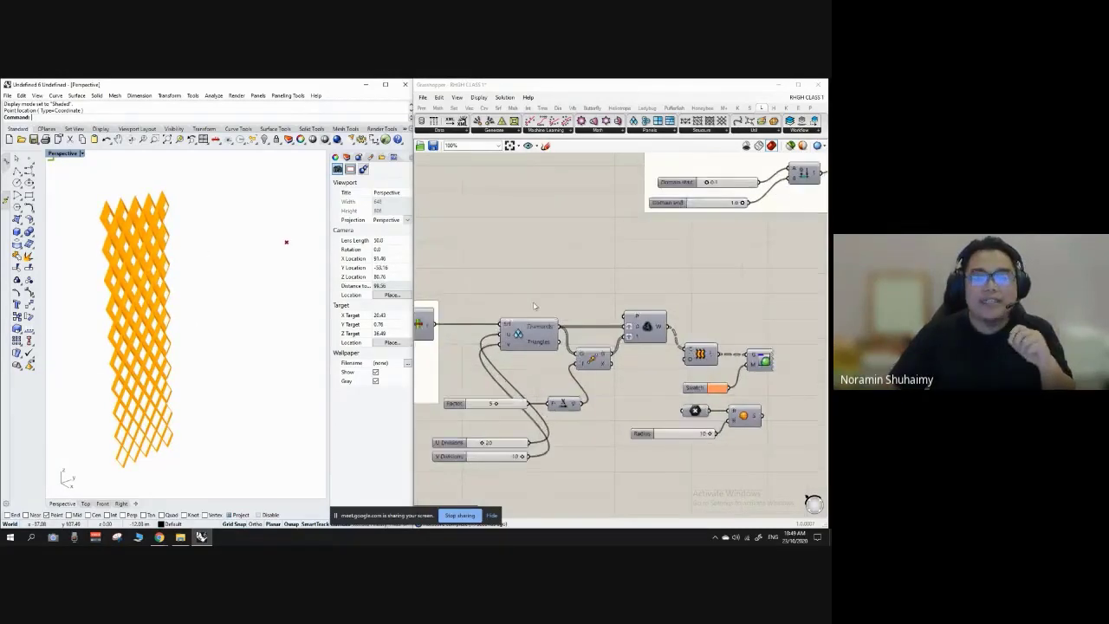
pyautogui.scroll(-3, 537, 307)
pyautogui.scroll(2, 658, 283)
pyautogui.scroll(1, 574, 294)
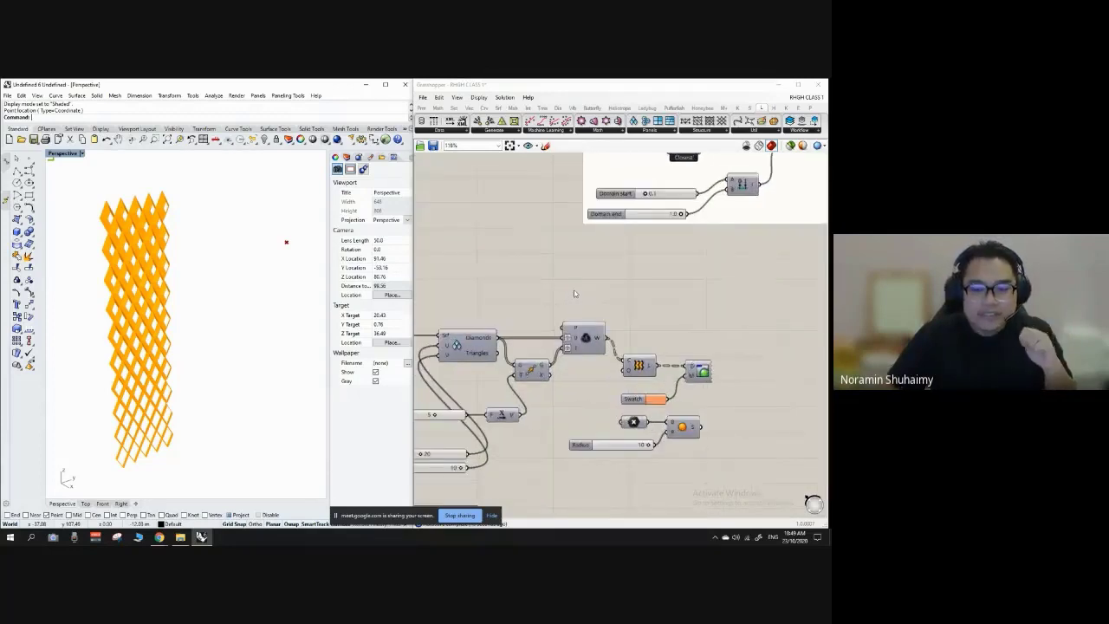
# Add a Polygon Center component above the Weave component and connect the Diamonds output to its polyline input.
pyautogui.doubleClick(572, 277)
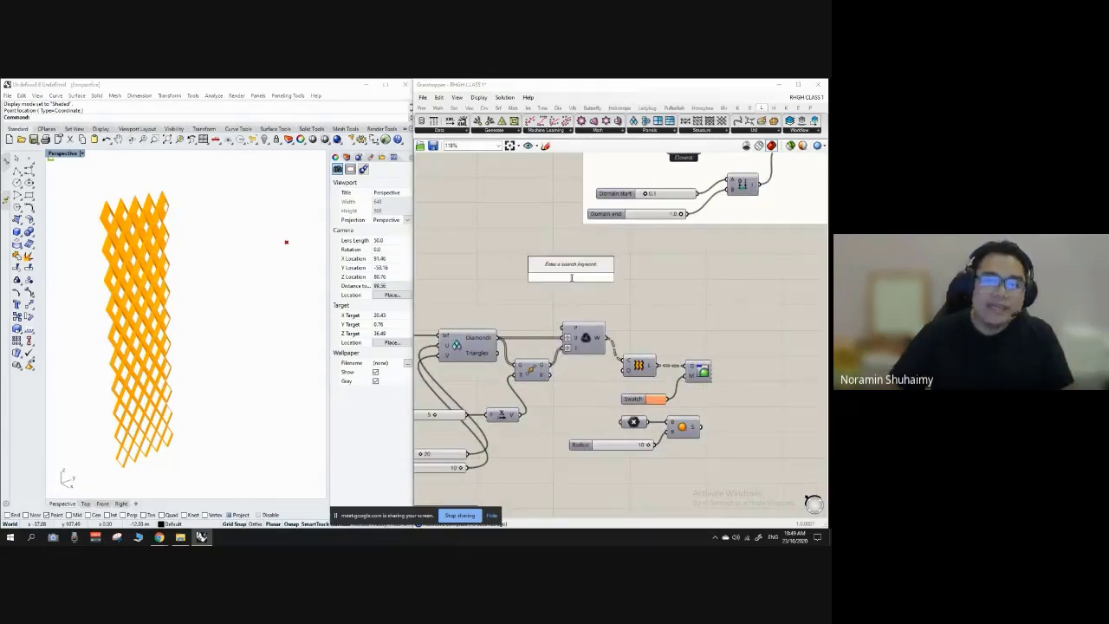
pyautogui.write('POLYGON CE')
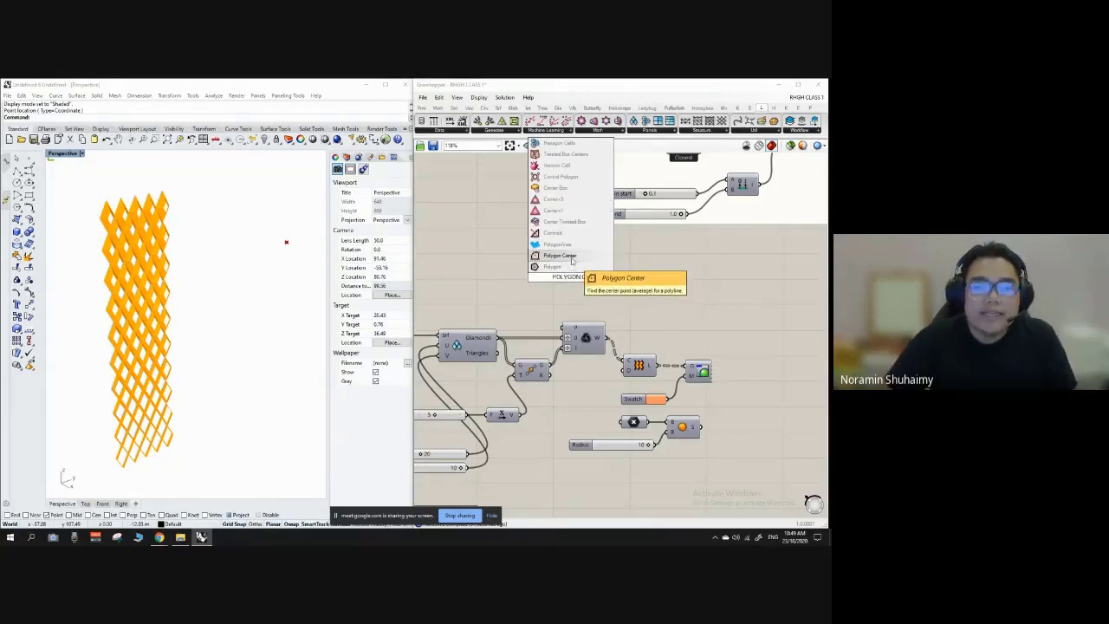
pyautogui.click(571, 260)
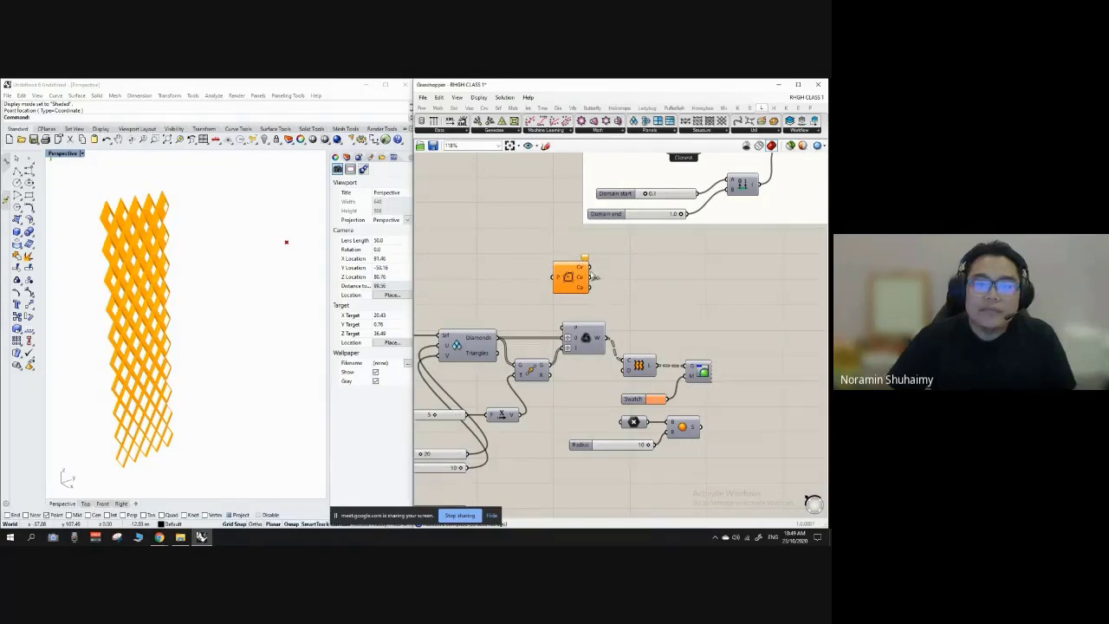
pyautogui.scroll(2, 542, 247)
pyautogui.moveTo(582, 293); pyautogui.dragTo(598, 290)
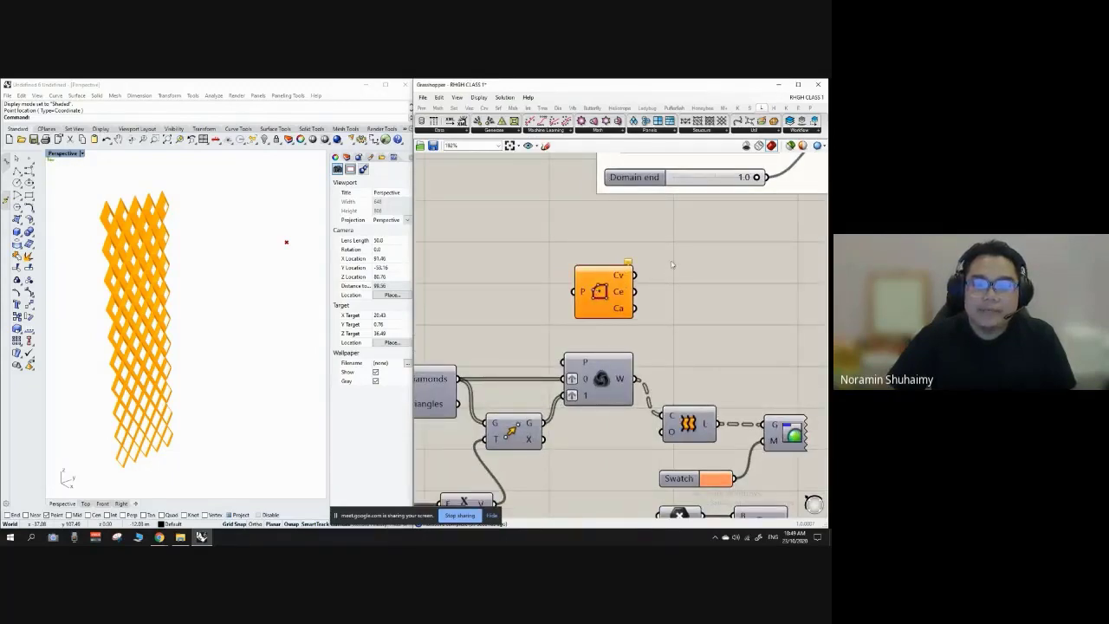
pyautogui.scroll(-2, 601, 289)
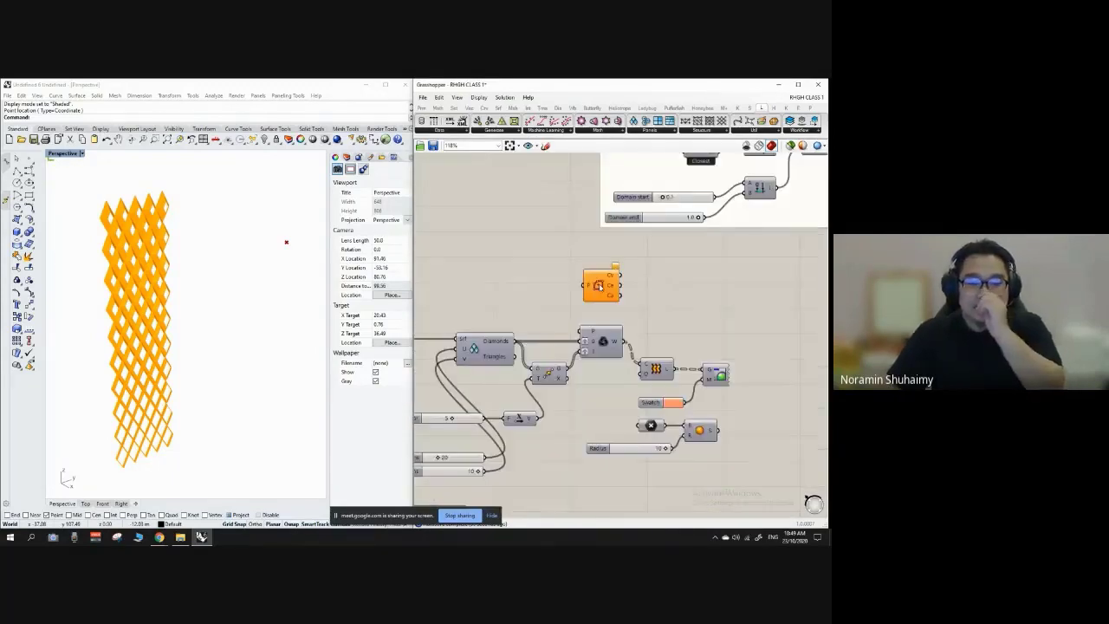
pyautogui.scroll(2, 520, 314)
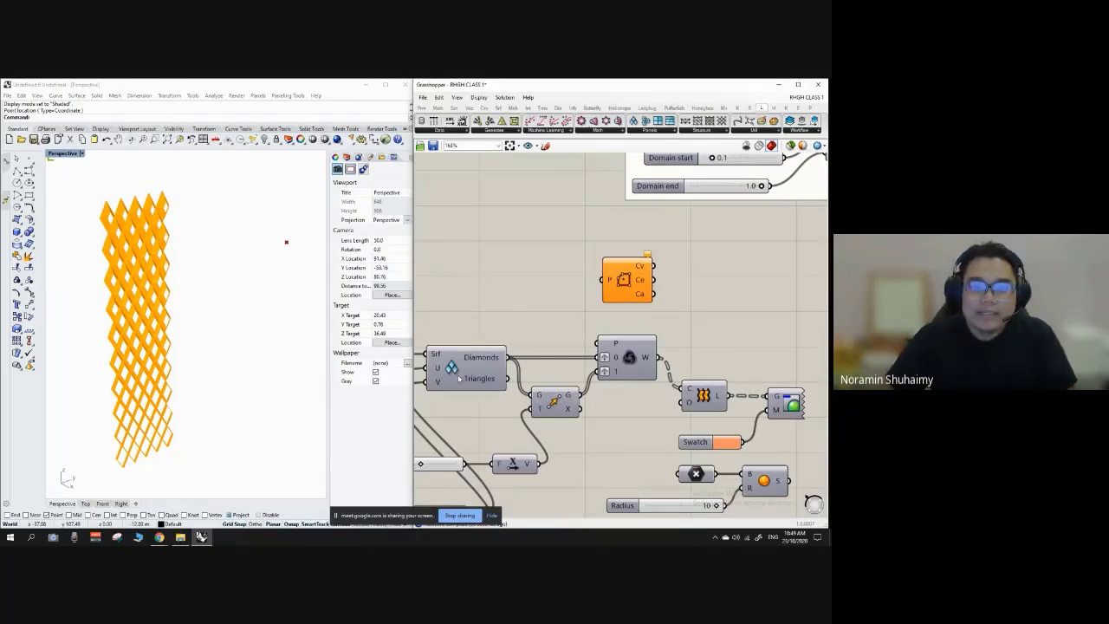
pyautogui.moveTo(512, 366); pyautogui.dragTo(605, 279)
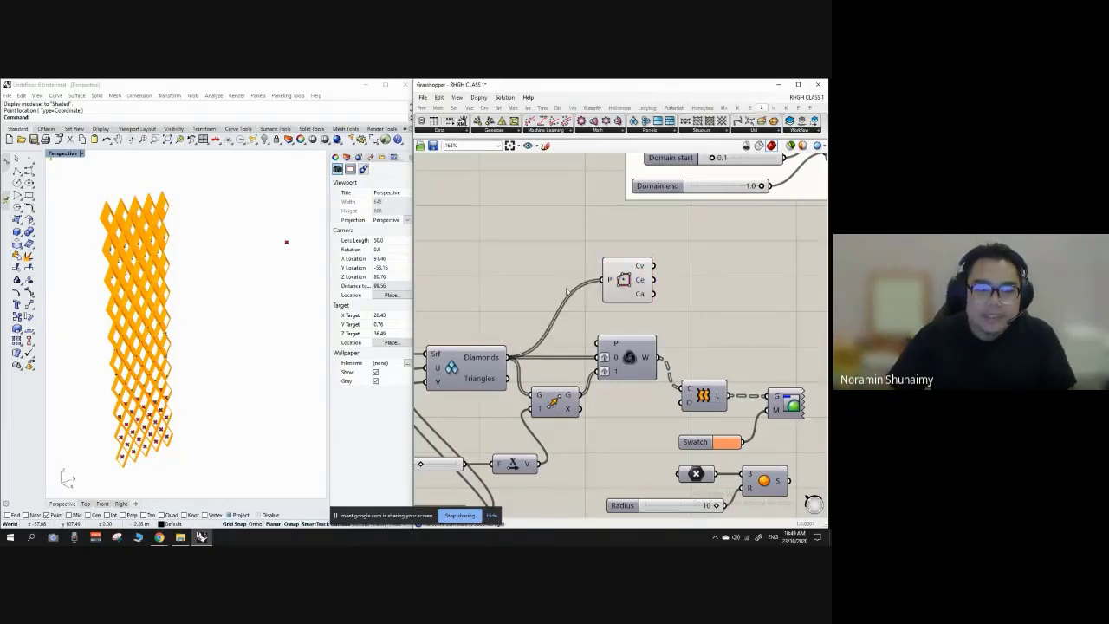
# Hide the orange lattice by turning off the topmost Custom Preview component beside the Rotate group.
pyautogui.moveTo(234, 255)
pyautogui.mouseDown(button='right')
pyautogui.moveTo(220, 243)
pyautogui.moveTo(248, 275)
pyautogui.moveTo(231, 236)
pyautogui.mouseUp(button='right')
pyautogui.scroll(-10, 232, 236)
pyautogui.scroll(8, 253, 286)
pyautogui.moveTo(253, 285); pyautogui.dragTo(163, 256, button='right')
pyautogui.scroll(2, 190, 203)
pyautogui.scroll(3, 190, 204)
pyautogui.scroll(-8, 242, 265)
pyautogui.scroll(-6, 544, 347)
pyautogui.moveTo(780, 286); pyautogui.dragTo(451, 347, button='right')
pyautogui.moveTo(791, 194); pyautogui.dragTo(667, 291)
pyautogui.hotkey('ctrl', 'q')
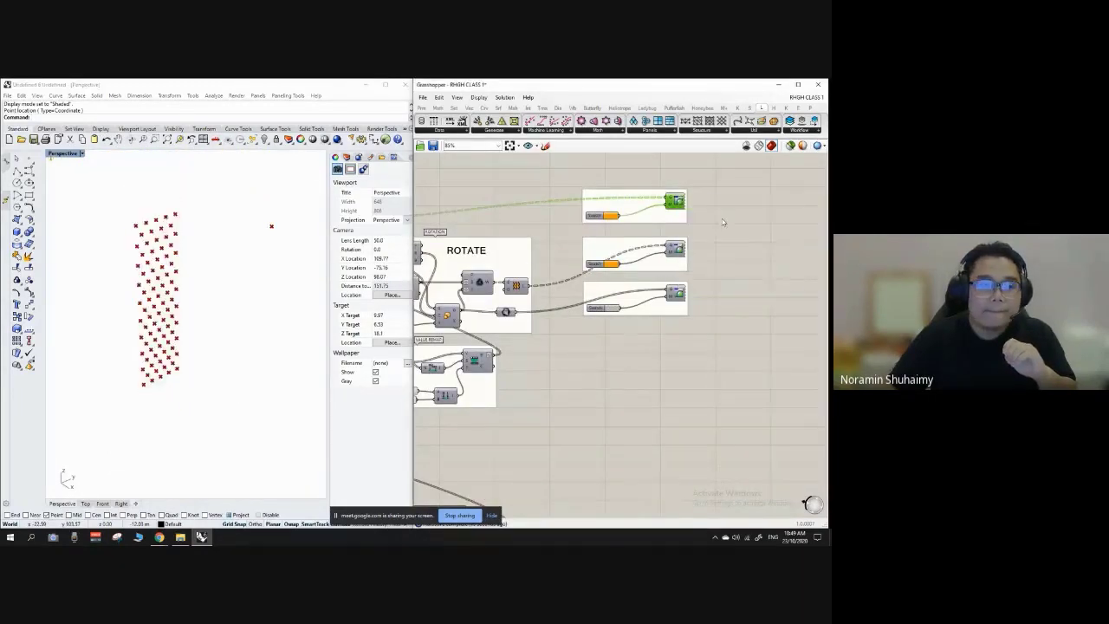
# Select the Polygon Center component, turn off its preview and deselect it.
pyautogui.moveTo(468, 329); pyautogui.dragTo(780, 286, button='right')
pyautogui.scroll(3, 587, 354)
pyautogui.scroll(2, 589, 312)
pyautogui.click(612, 305)
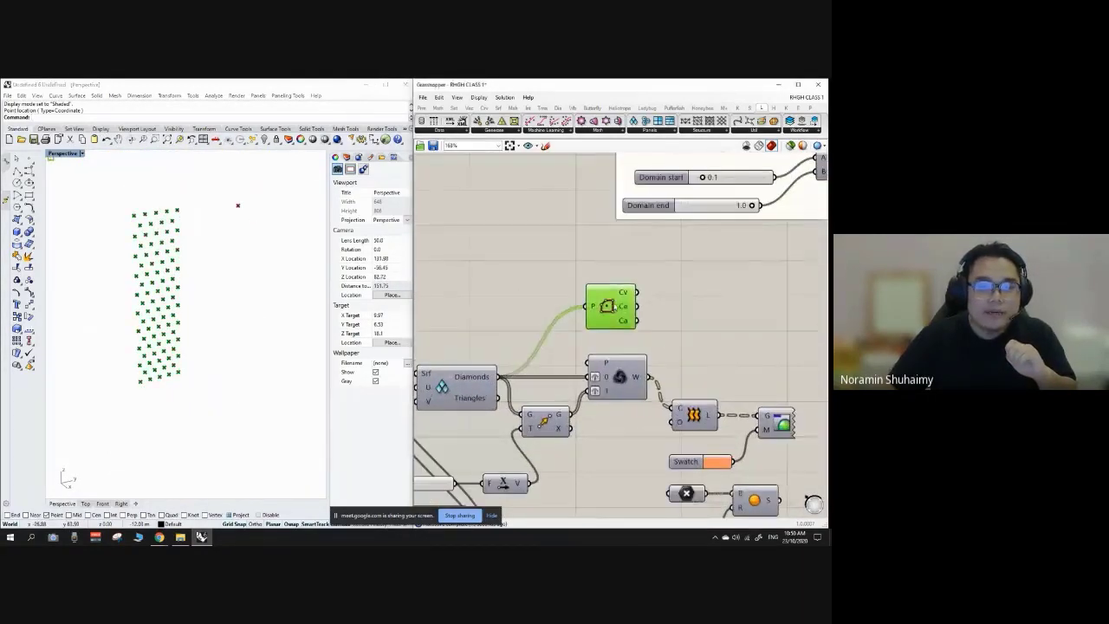
pyautogui.click(669, 308)
pyautogui.moveTo(668, 308); pyautogui.dragTo(593, 304, button='right')
pyautogui.scroll(2, 575, 307)
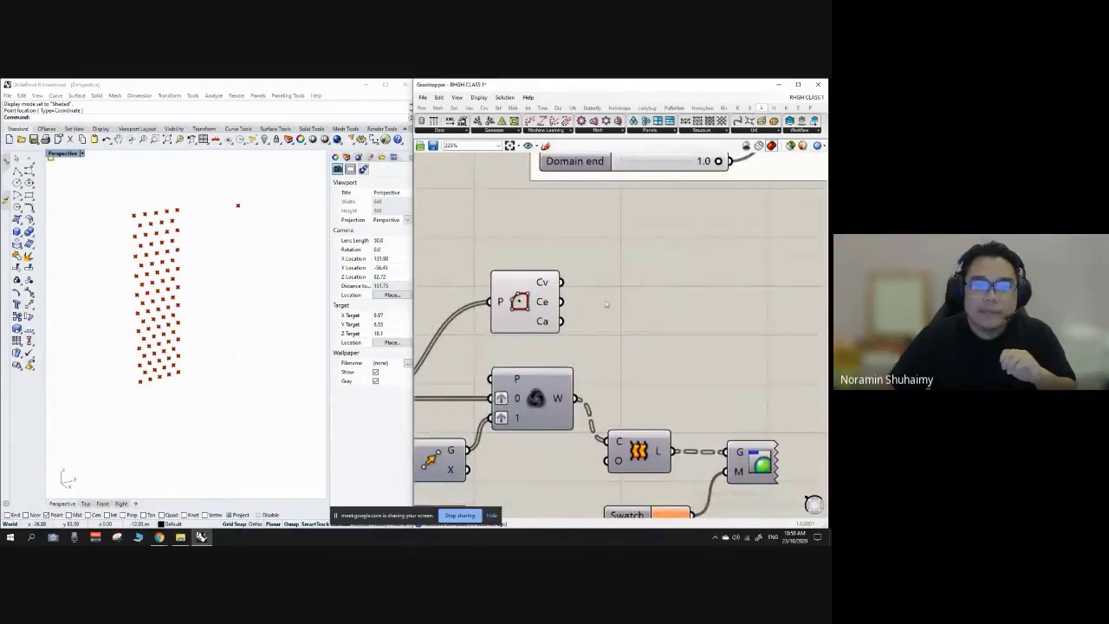
pyautogui.rightClick(520, 301)
pyautogui.click(595, 307)
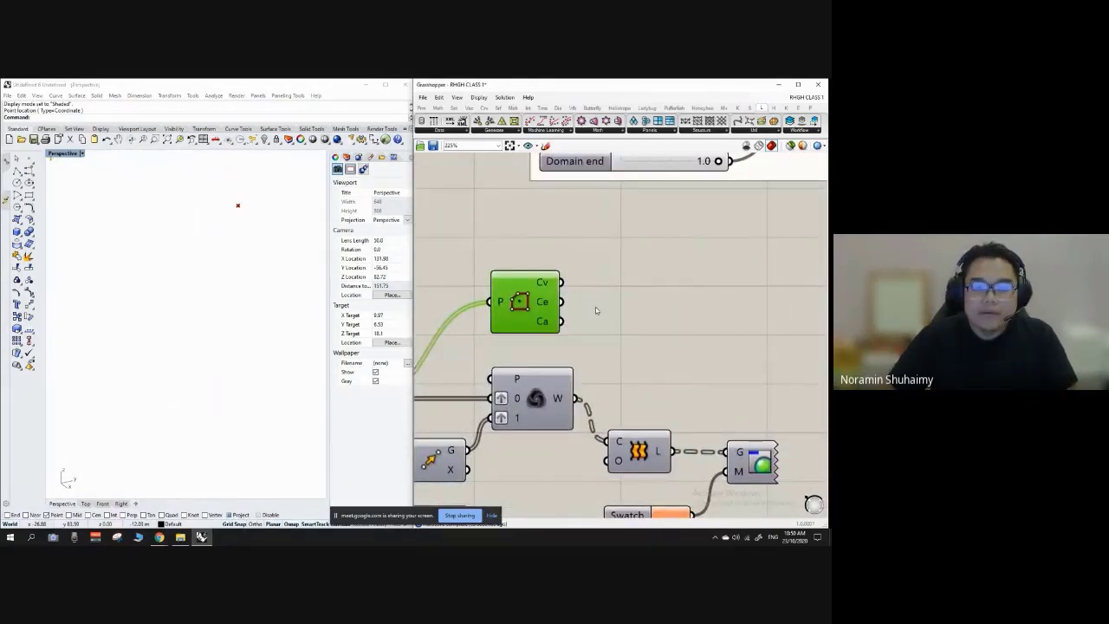
pyautogui.click(644, 309)
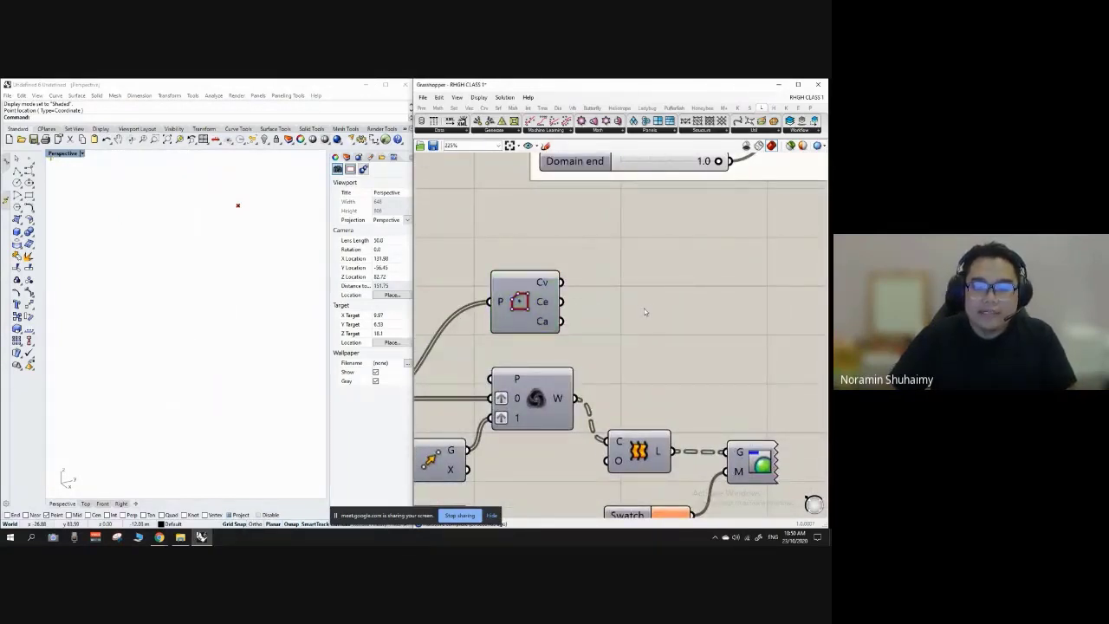
# Add a Point parameter next to the Polygon Center component's outputs.
pyautogui.doubleClick(643, 308)
pyautogui.write('POINT')
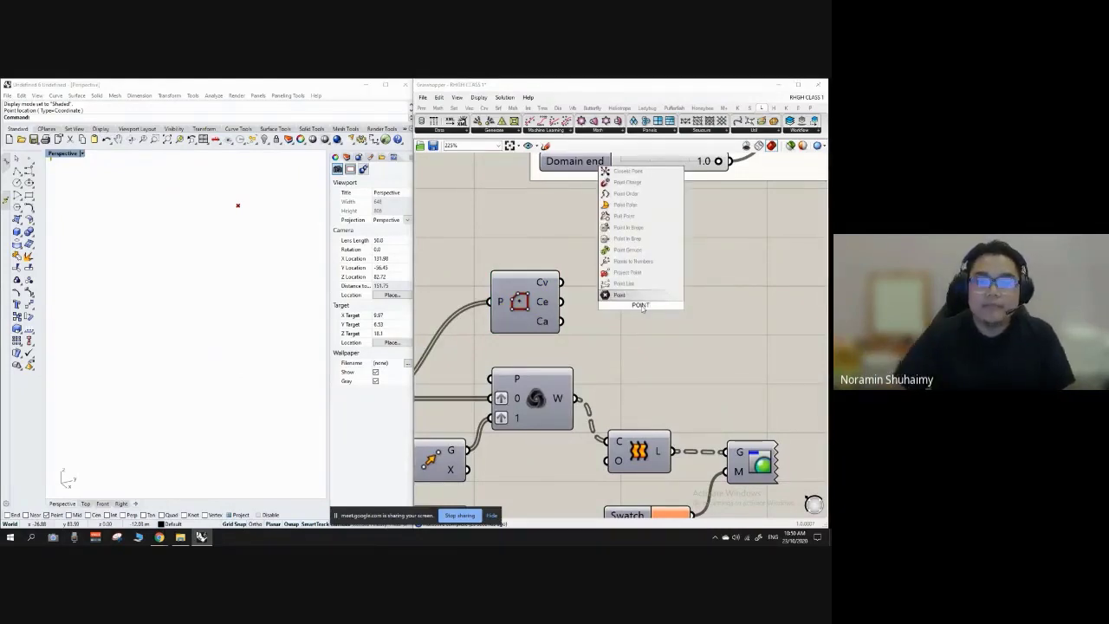
pyautogui.press('Return')
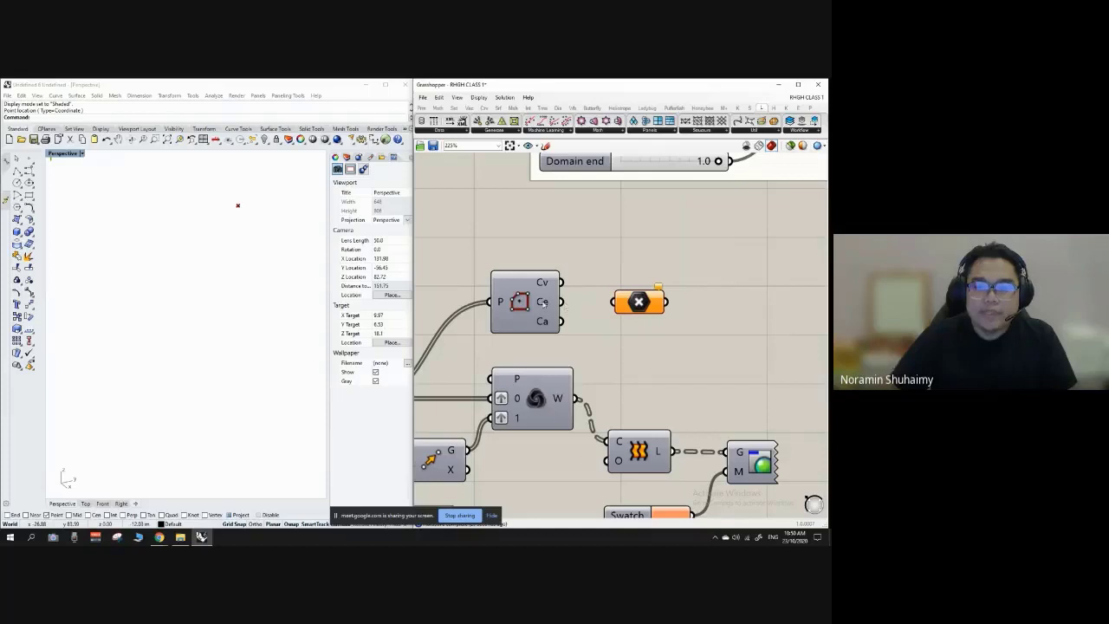
# Connect the Polygon Center's Ce output to the new Point parameter and move that parameter down above the Custom Preview component.
pyautogui.moveTo(543, 301)
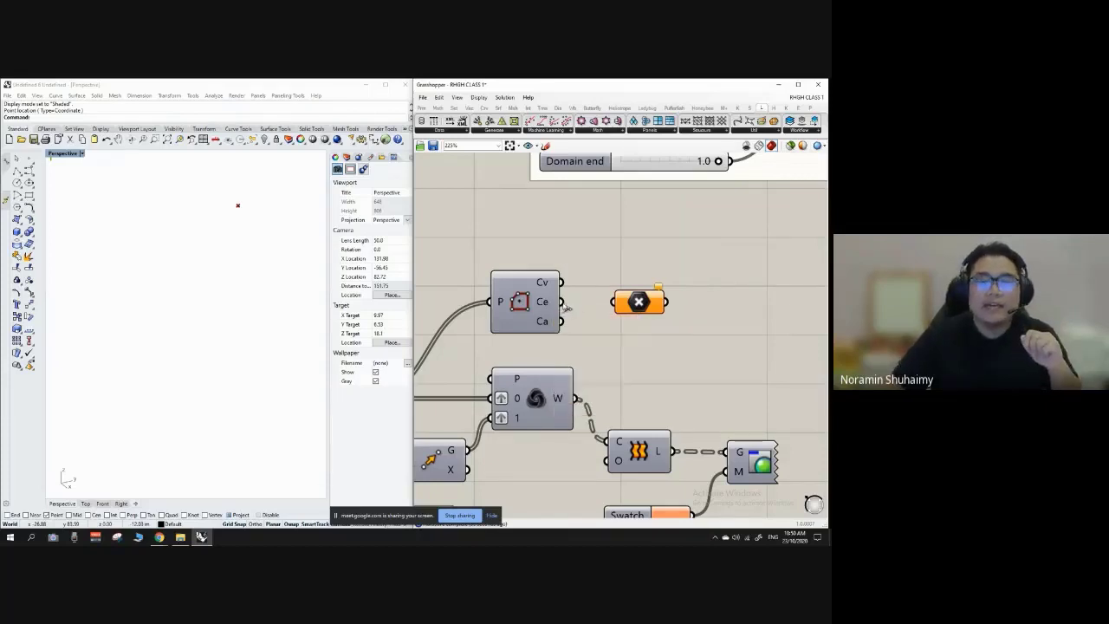
pyautogui.moveTo(562, 302); pyautogui.dragTo(614, 302)
pyautogui.scroll(-3, 609, 252)
pyautogui.moveTo(749, 353); pyautogui.dragTo(653, 308, button='right')
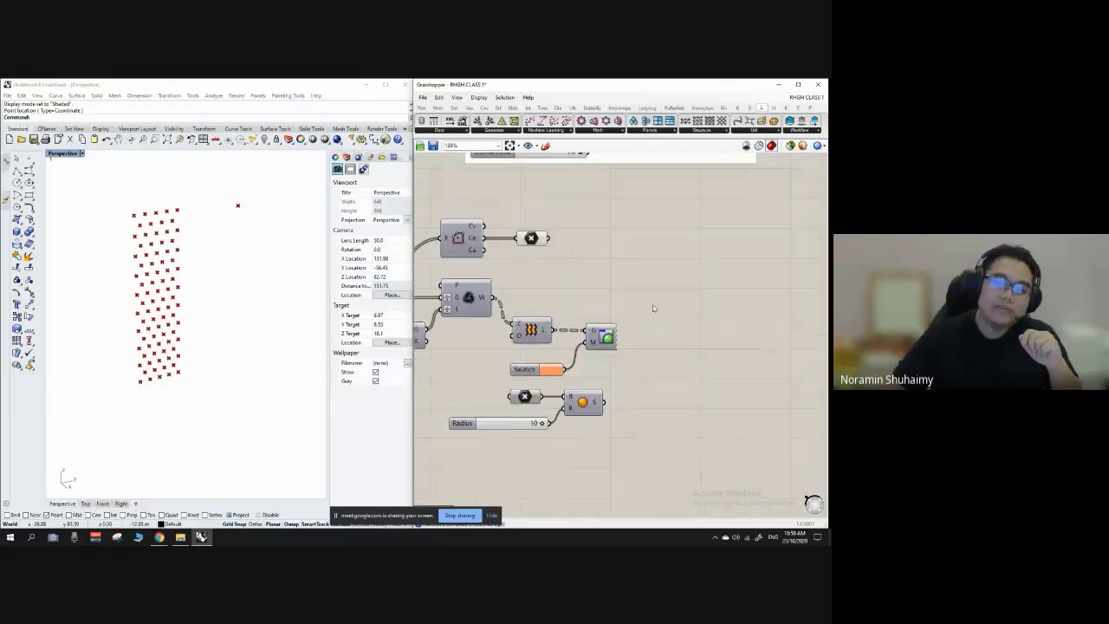
pyautogui.moveTo(536, 239); pyautogui.dragTo(606, 289)
# Move the Sphere component and its Radius slider lower and align the attractor's Point parameter beneath the centre-point parameter.
pyautogui.moveTo(586, 402); pyautogui.dragTo(589, 451)
pyautogui.moveTo(499, 432); pyautogui.dragTo(502, 456)
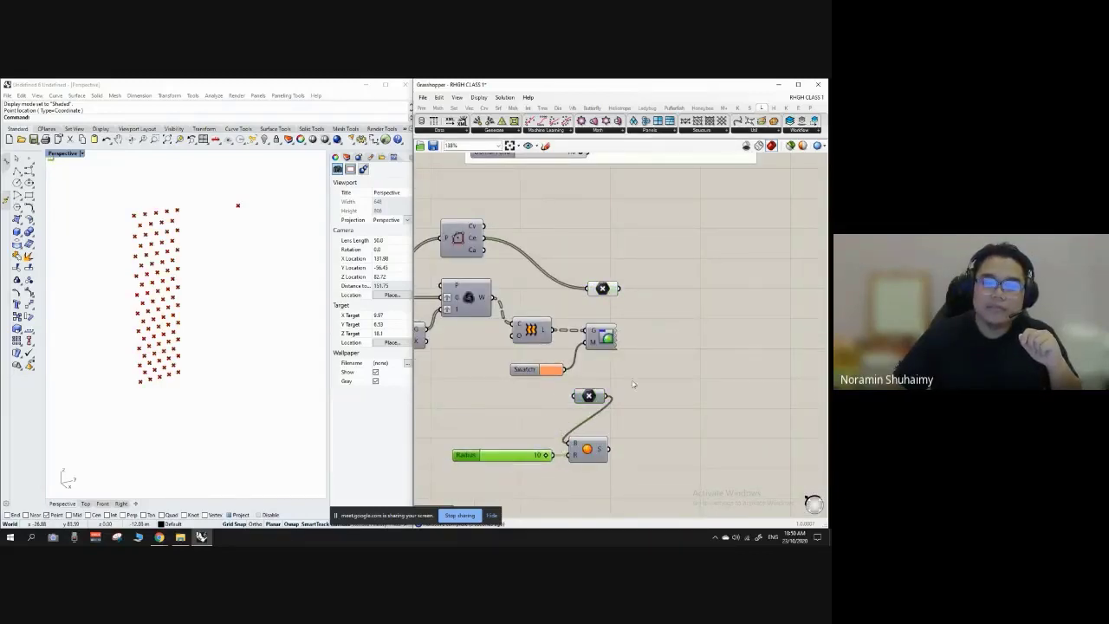
pyautogui.scroll(1, 600, 400)
pyautogui.moveTo(579, 393); pyautogui.dragTo(591, 388)
pyautogui.click(660, 346)
pyautogui.scroll(1, 605, 268)
pyautogui.click(605, 267)
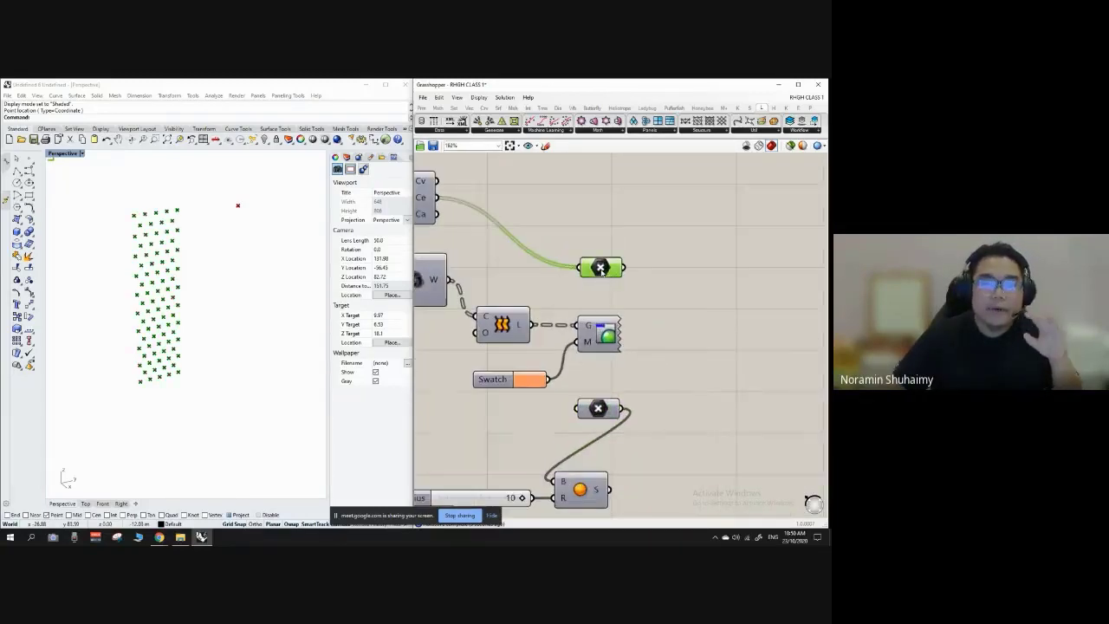
pyautogui.click(598, 216)
# Turn on the preview of the attractor's Point parameter and deselect it.
pyautogui.scroll(-3, 594, 221)
pyautogui.scroll(3, 593, 327)
pyautogui.click(596, 346)
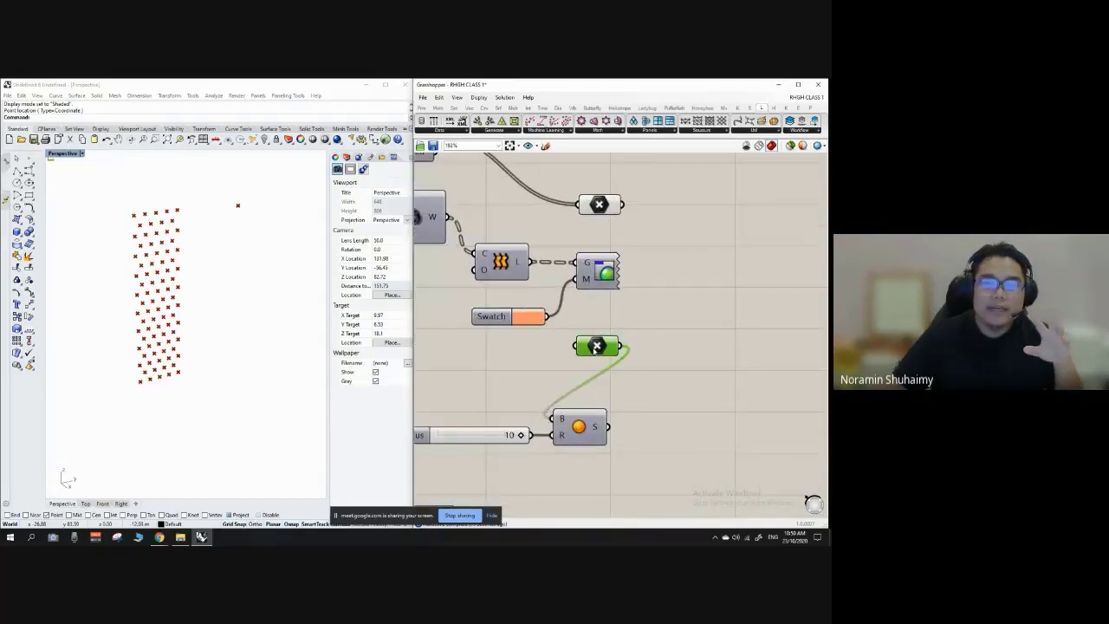
pyautogui.rightClick(594, 348)
pyautogui.click(625, 360)
pyautogui.click(686, 325)
# Examine the panel centre points and the attractor point in the viewport, along with the existing Value Remap group on the canvas.
pyautogui.scroll(-6, 251, 317)
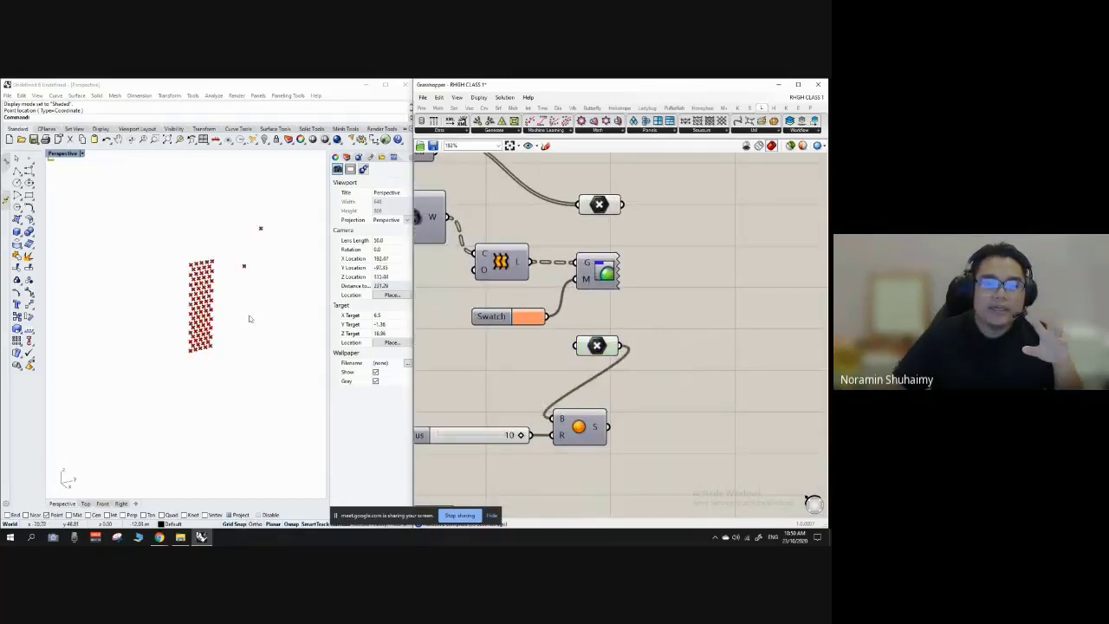
pyautogui.moveTo(251, 318); pyautogui.dragTo(251, 292, button='right')
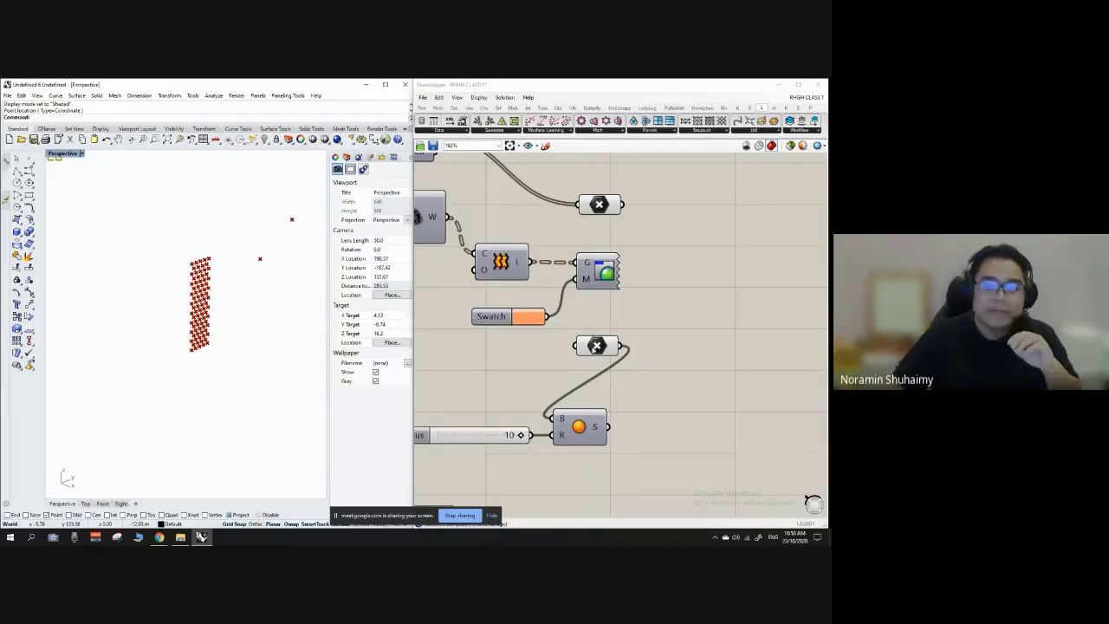
pyautogui.scroll(-6, 663, 342)
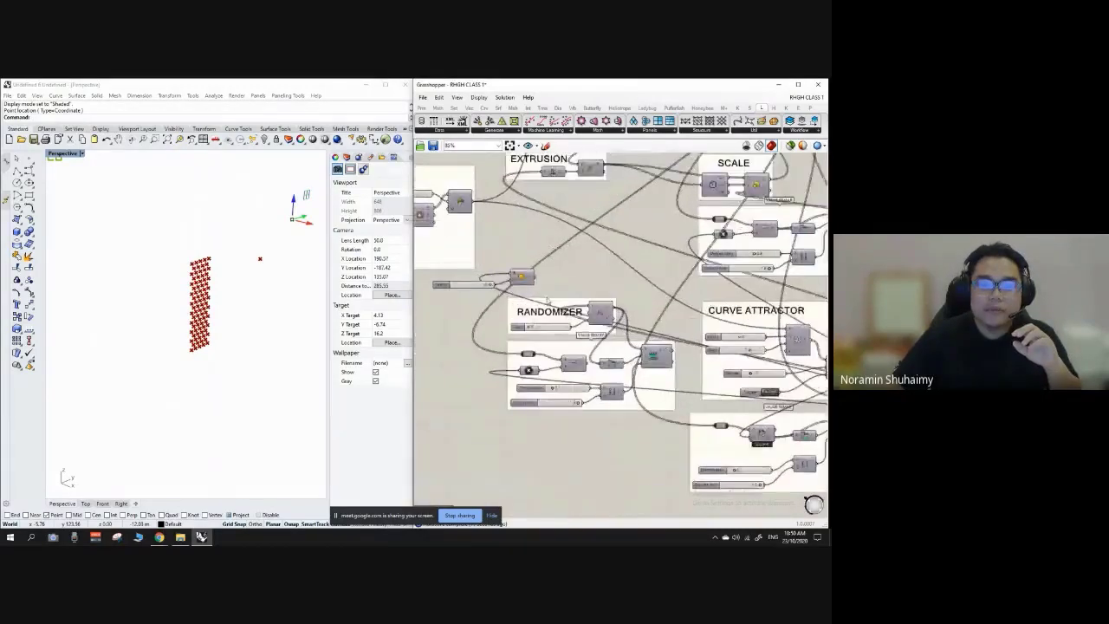
pyautogui.moveTo(803, 425); pyautogui.dragTo(598, 307, button='right')
pyautogui.scroll(1, 598, 307)
pyautogui.scroll(-4, 597, 308)
pyautogui.scroll(3, 611, 338)
pyautogui.moveTo(614, 383); pyautogui.dragTo(607, 365, button='right')
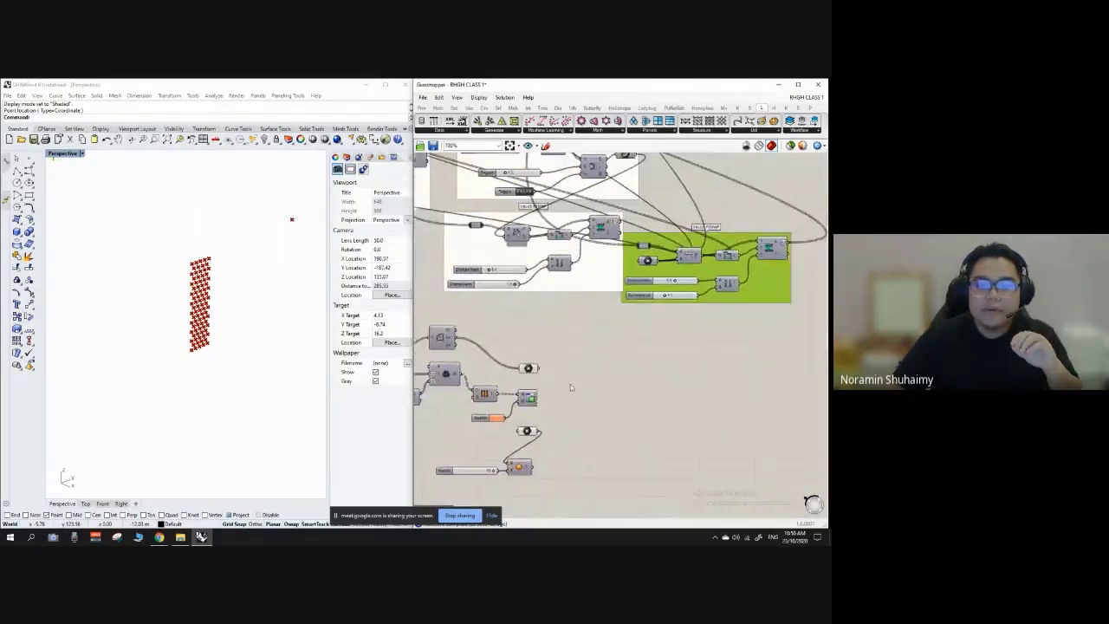
pyautogui.scroll(2, 570, 384)
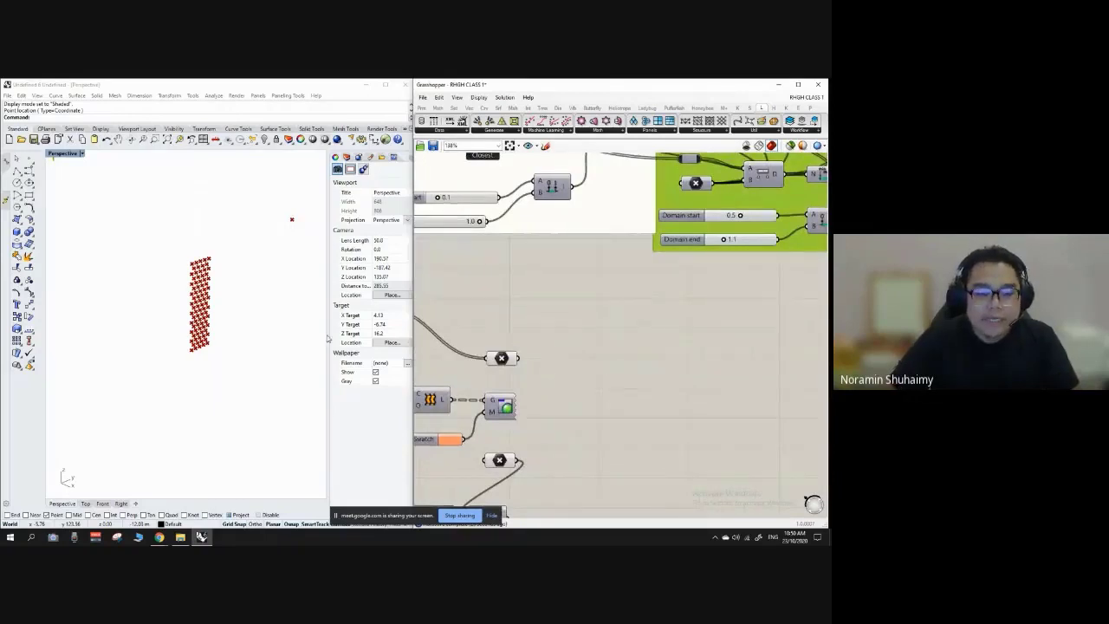
pyautogui.moveTo(321, 334); pyautogui.dragTo(168, 248, button='right')
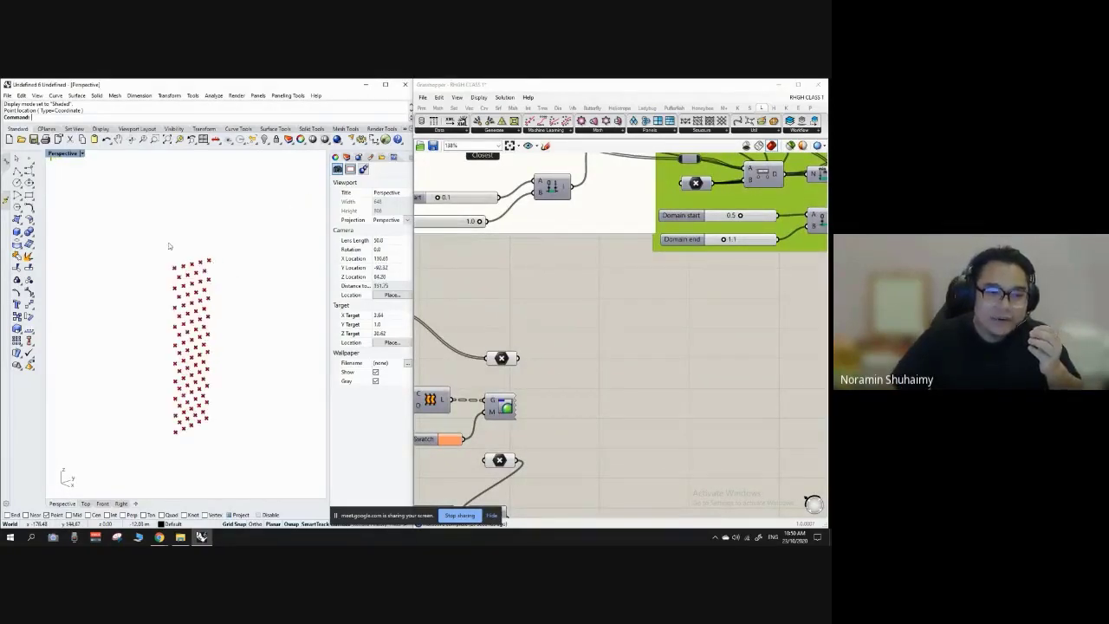
pyautogui.scroll(-4, 124, 306)
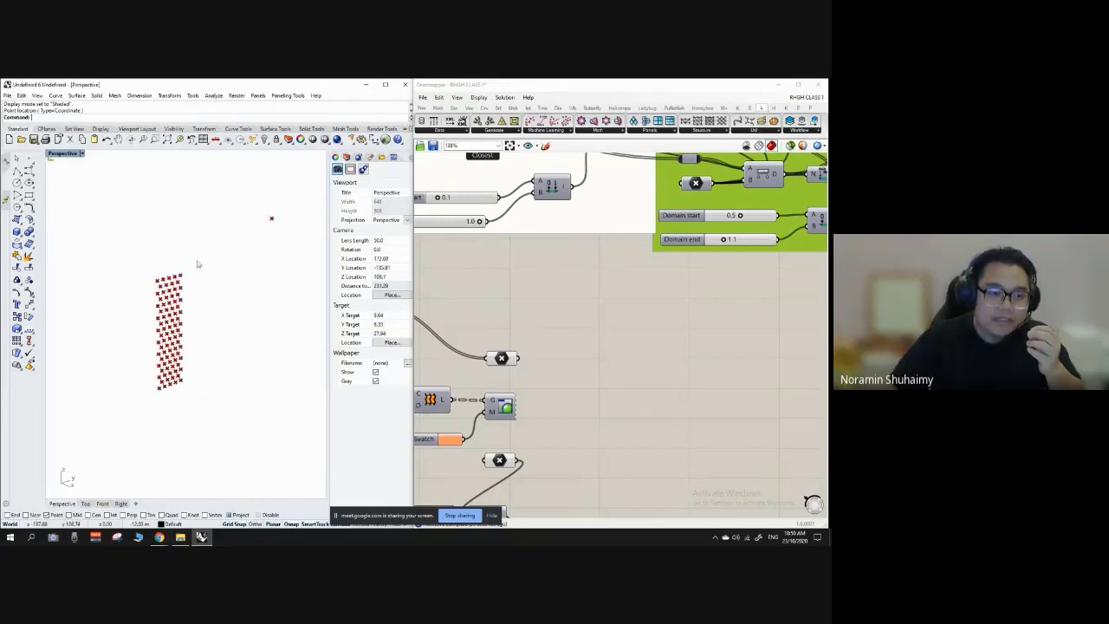
pyautogui.scroll(2, 270, 224)
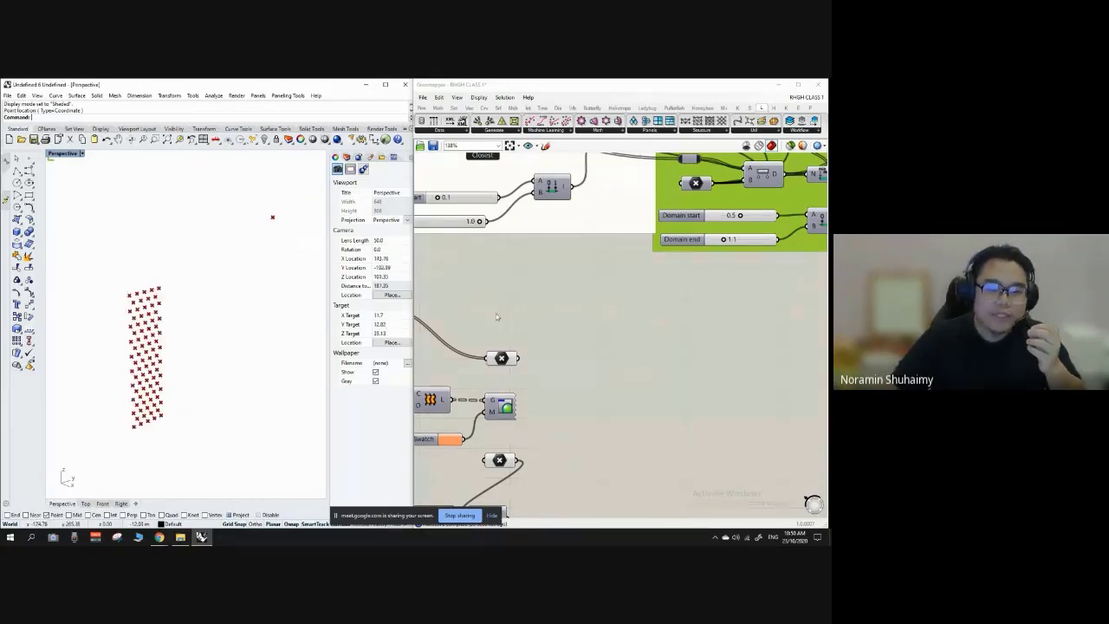
# Turn on the preview of the Sphere component attached to the attractor point.
pyautogui.scroll(-3, 503, 324)
pyautogui.scroll(4, 506, 404)
pyautogui.rightClick(491, 473)
pyautogui.click(515, 490)
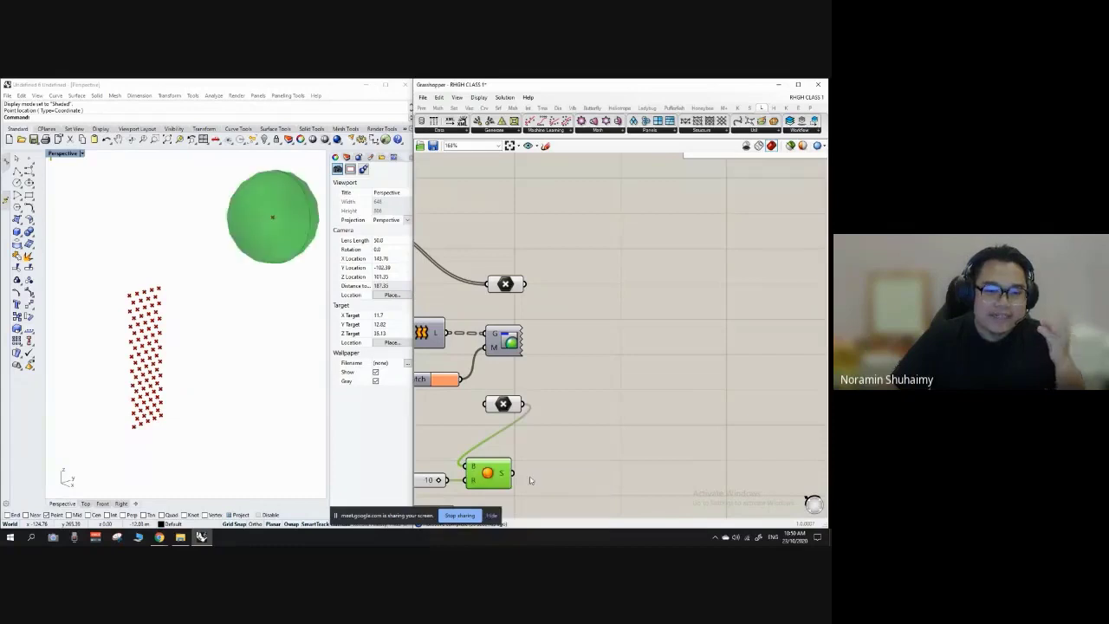
pyautogui.moveTo(232, 331); pyautogui.dragTo(203, 310, button='right')
pyautogui.scroll(-3, 612, 252)
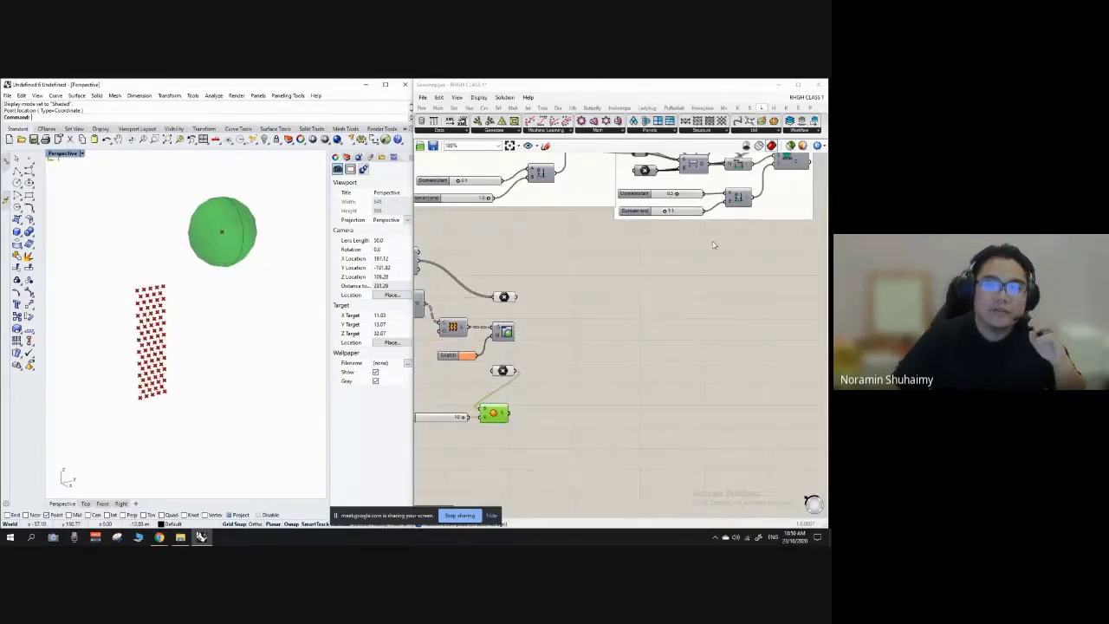
# Add a Distance component beside the two Point parameters.
pyautogui.scroll(1, 574, 303)
pyautogui.doubleClick(594, 334)
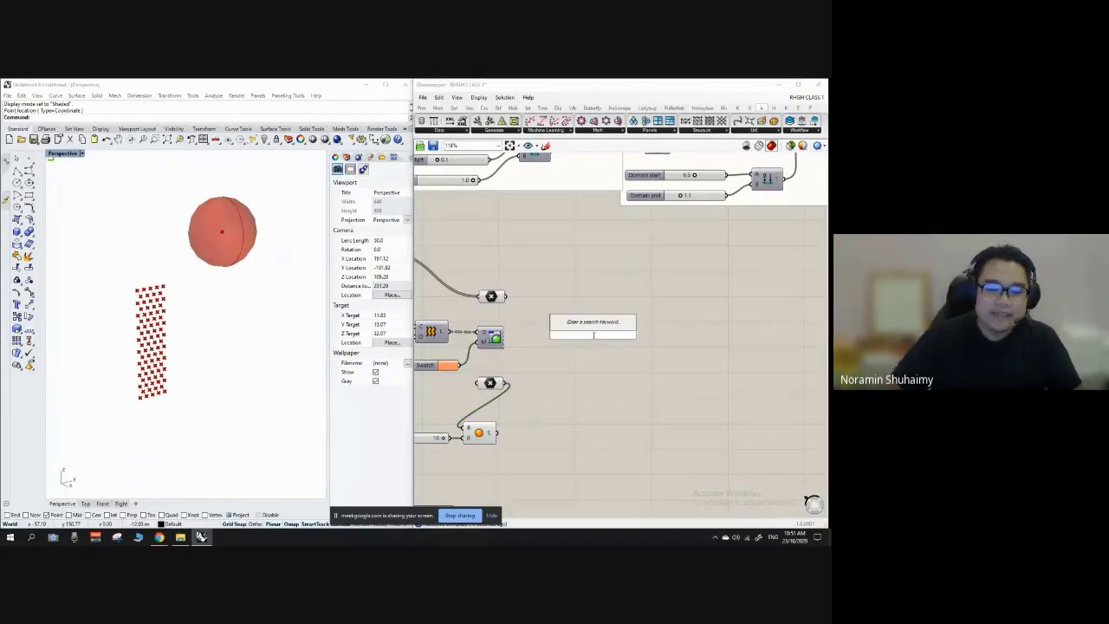
pyautogui.write('DISTANCE')
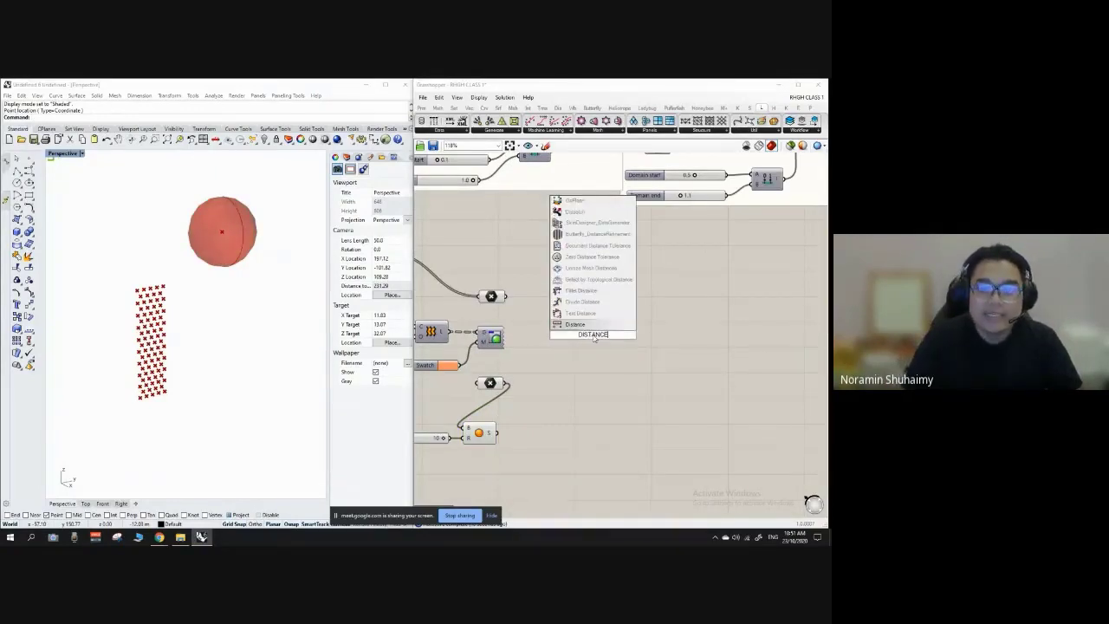
pyautogui.press('Return')
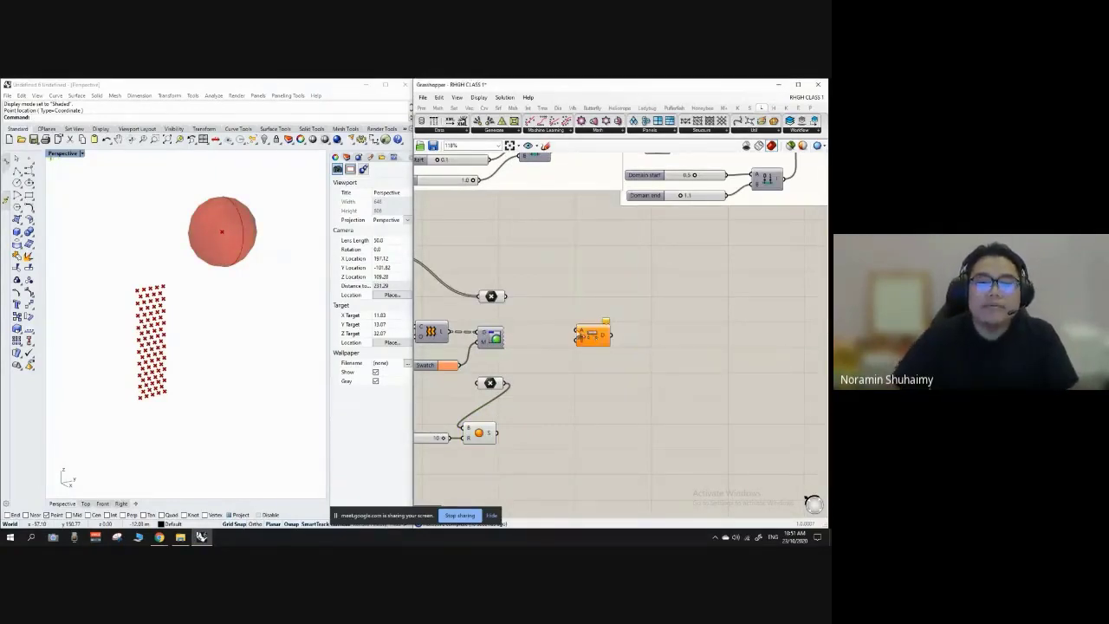
pyautogui.scroll(2, 579, 335)
pyautogui.moveTo(598, 338)
pyautogui.mouseDown()
pyautogui.moveTo(598, 321)
pyautogui.moveTo(586, 352)
pyautogui.moveTo(580, 334)
pyautogui.mouseUp()
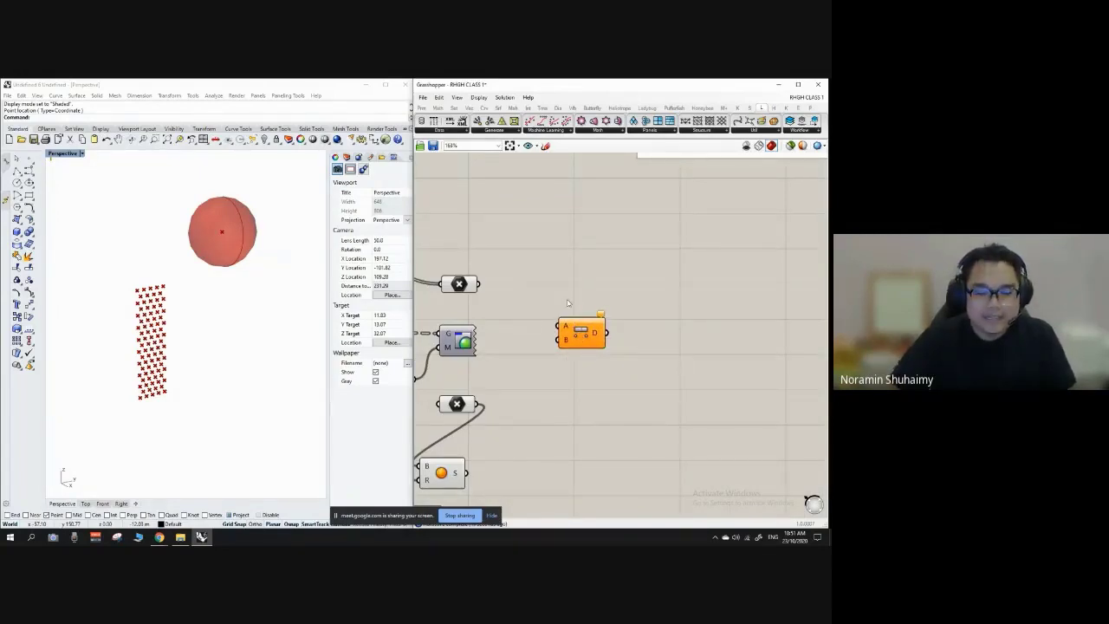
# Connect the panel centre points to the Distance component's A input and the attractor point to its B input.
pyautogui.scroll(-2, 523, 299)
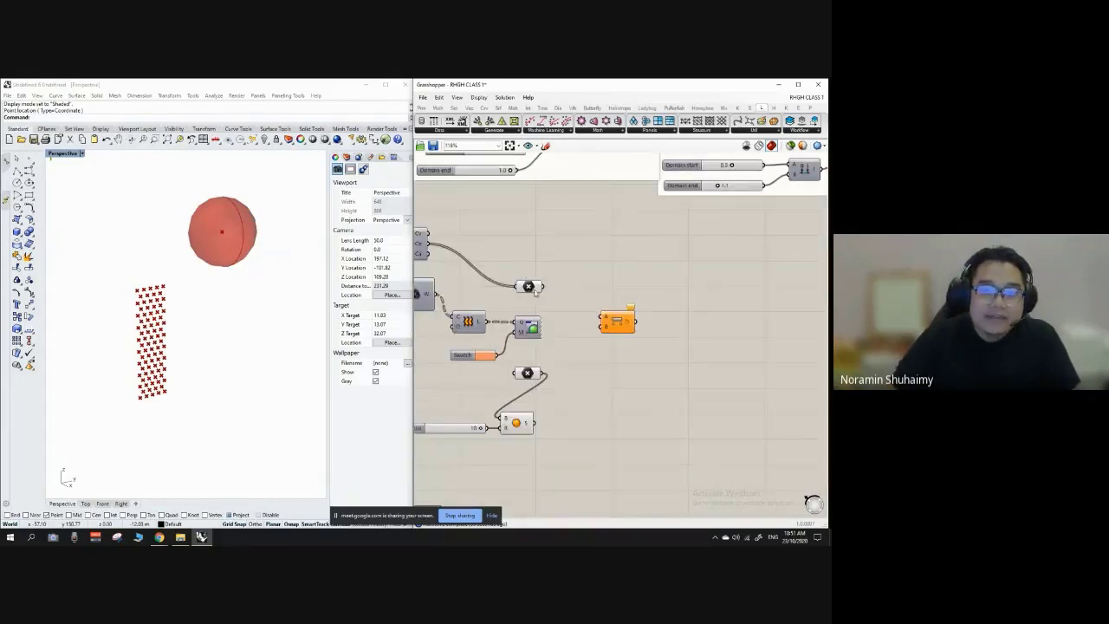
pyautogui.scroll(2, 568, 298)
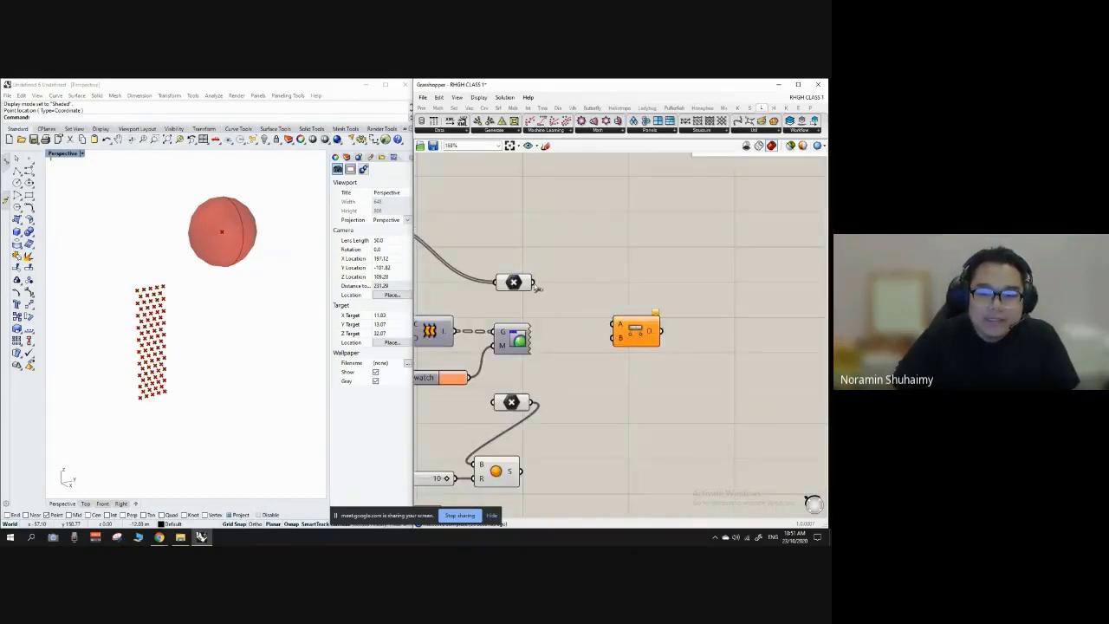
pyautogui.moveTo(535, 283); pyautogui.dragTo(613, 324)
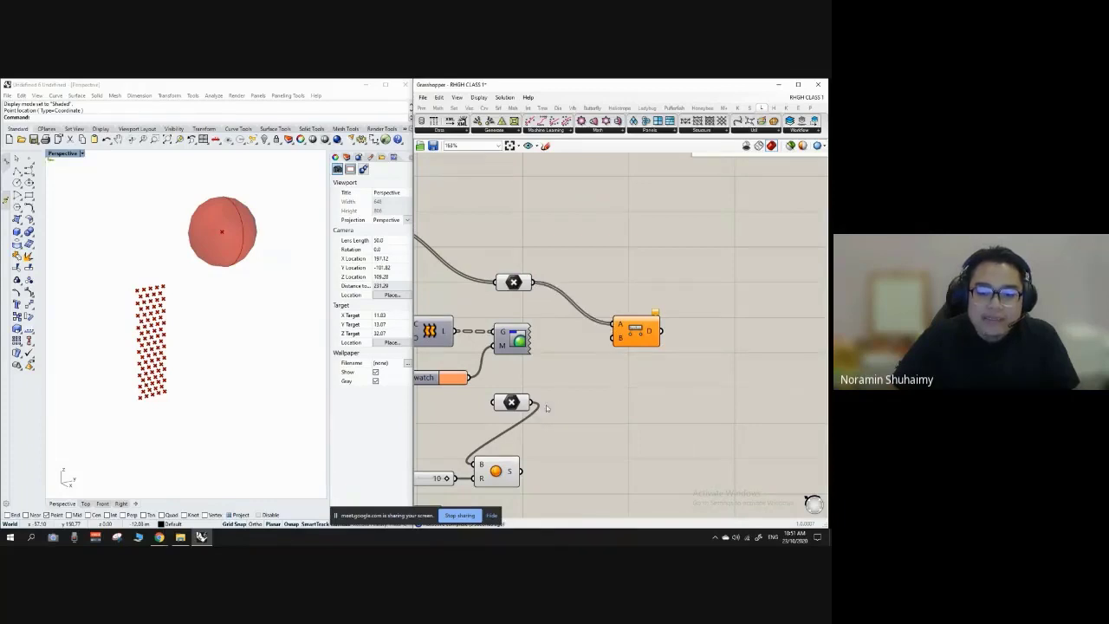
pyautogui.click(515, 406)
pyautogui.click(573, 403)
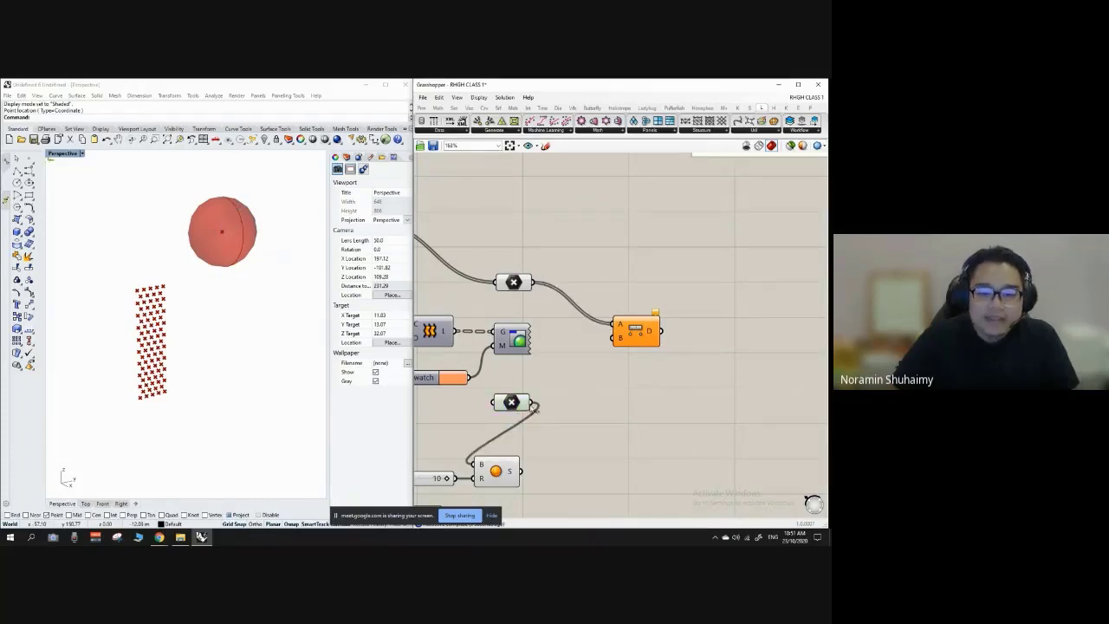
pyautogui.moveTo(534, 407); pyautogui.dragTo(613, 337)
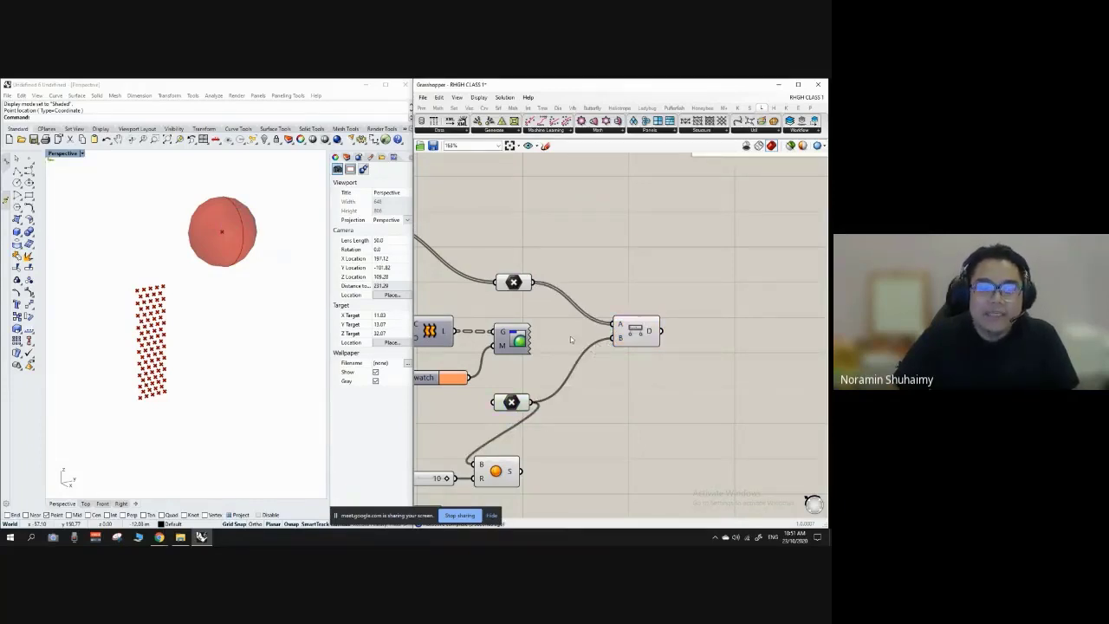
# Inspect the distance values delivered by the Distance component's D output.
pyautogui.click(636, 340)
pyautogui.scroll(-4, 604, 294)
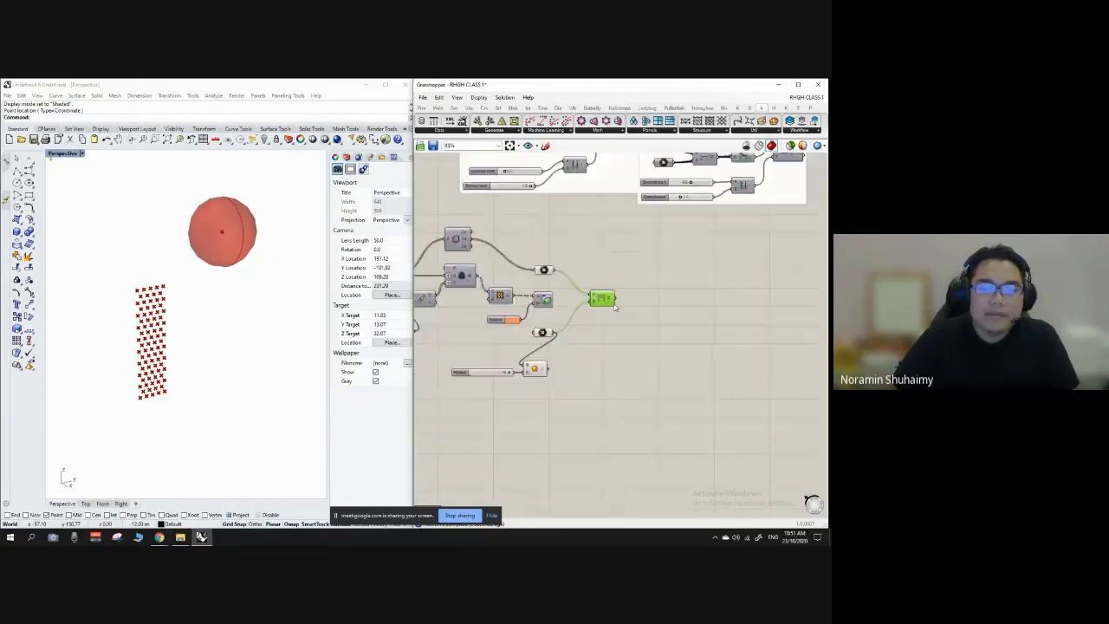
pyautogui.scroll(3, 495, 256)
pyautogui.click(594, 237)
pyautogui.scroll(3, 589, 268)
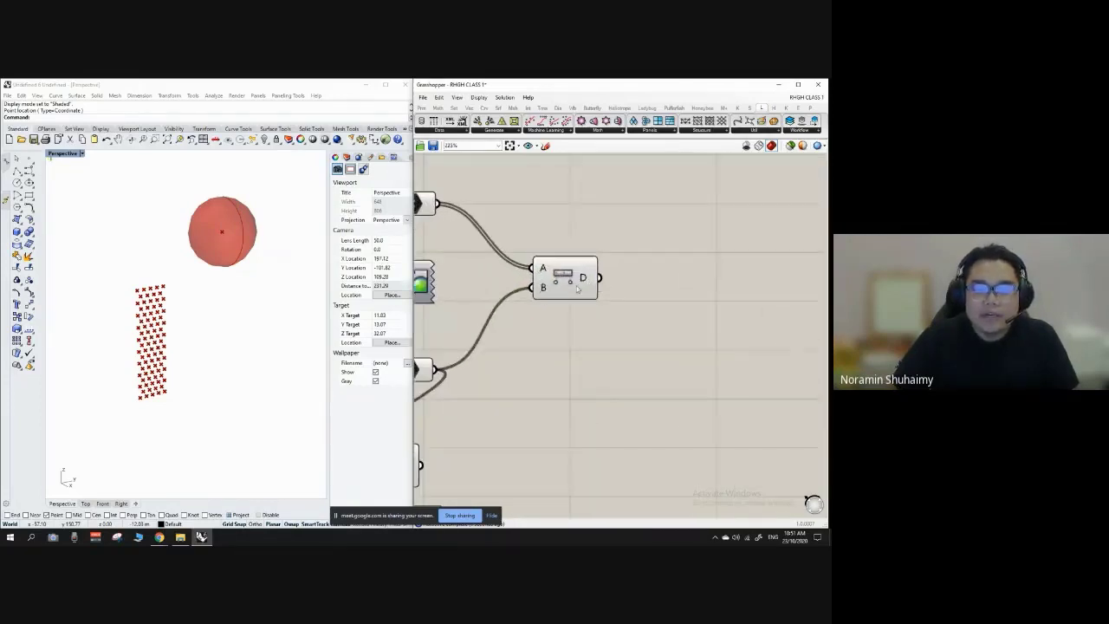
pyautogui.moveTo(586, 281)
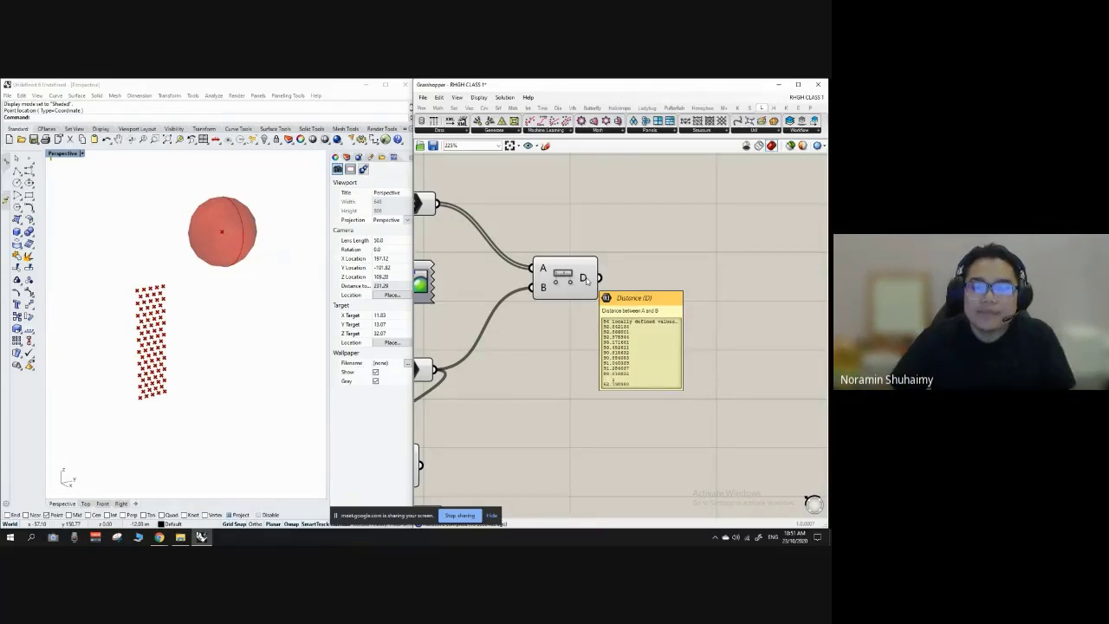
pyautogui.scroll(-5, 586, 279)
pyautogui.scroll(5, 563, 375)
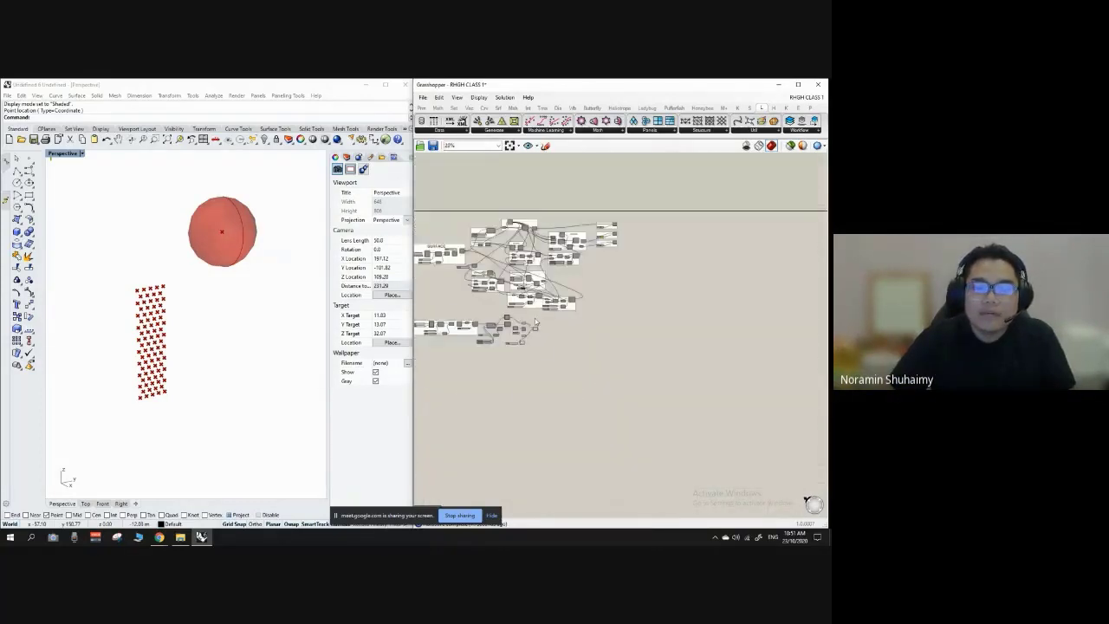
pyautogui.moveTo(577, 337)
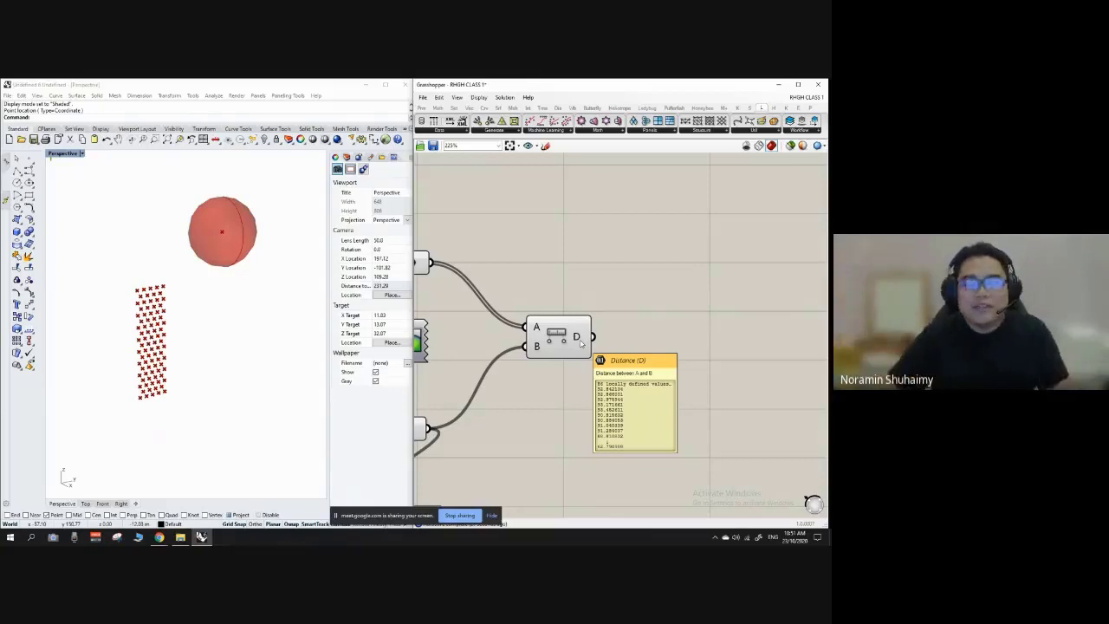
# Move the Distance component closer to the two Point parameters and deselect it.
pyautogui.scroll(-3, 582, 294)
pyautogui.scroll(3, 568, 322)
pyautogui.moveTo(568, 326); pyautogui.dragTo(530, 336)
pyautogui.click(591, 311)
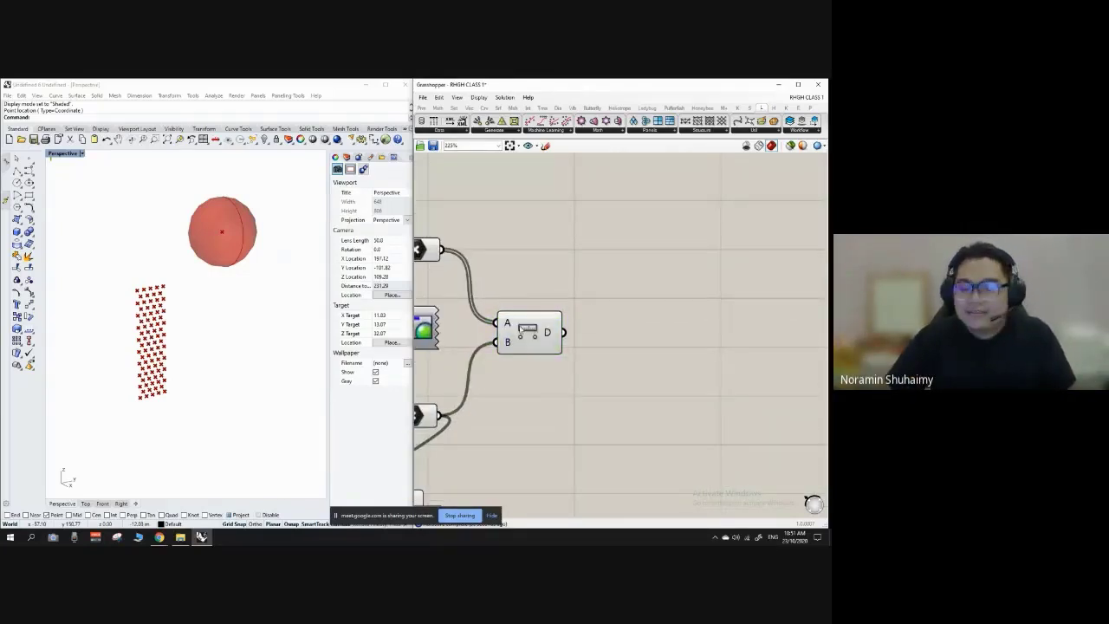
# Move the rightmost Value Remap group down towards the new Distance component.
pyautogui.moveTo(196, 326); pyautogui.dragTo(226, 331, button='right')
pyautogui.scroll(-6, 612, 331)
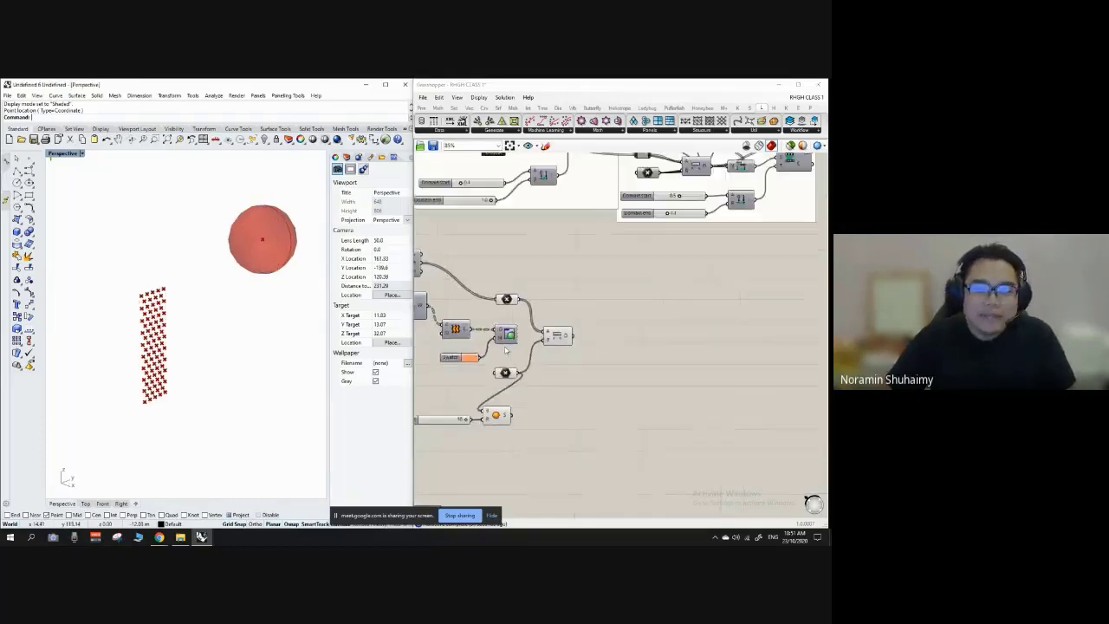
pyautogui.scroll(3, 612, 241)
pyautogui.moveTo(692, 296); pyautogui.dragTo(705, 277)
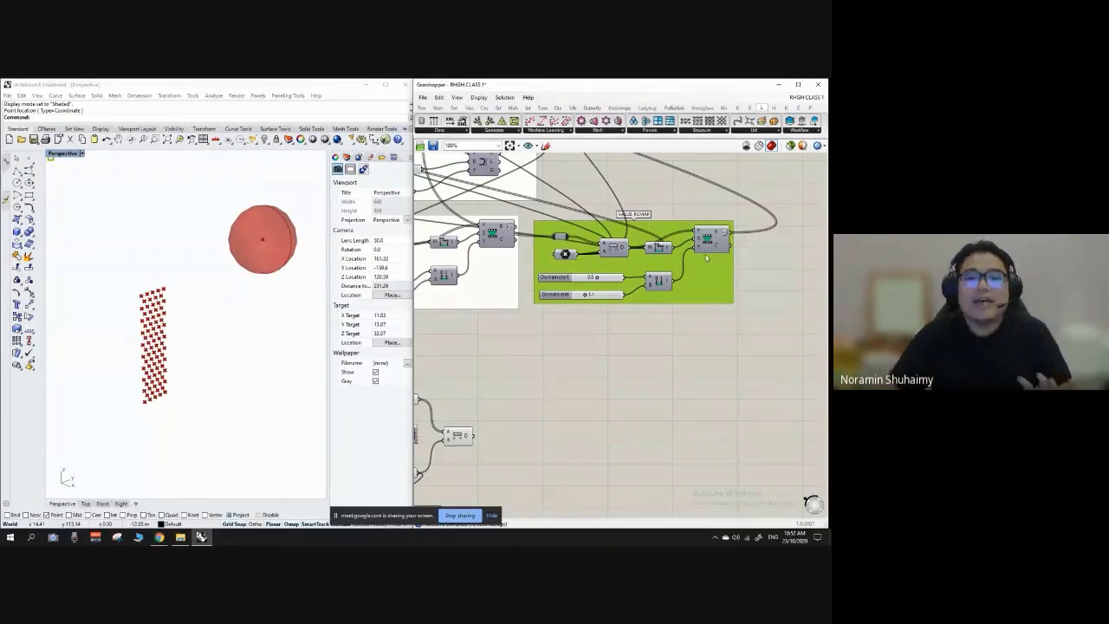
pyautogui.scroll(-3, 708, 269)
pyautogui.moveTo(708, 269); pyautogui.dragTo(649, 299)
pyautogui.scroll(3, 700, 294)
pyautogui.scroll(-2, 699, 260)
pyautogui.scroll(2, 698, 266)
pyautogui.scroll(1, 698, 266)
pyautogui.click(685, 282)
pyautogui.scroll(-3, 666, 272)
pyautogui.scroll(2, 619, 354)
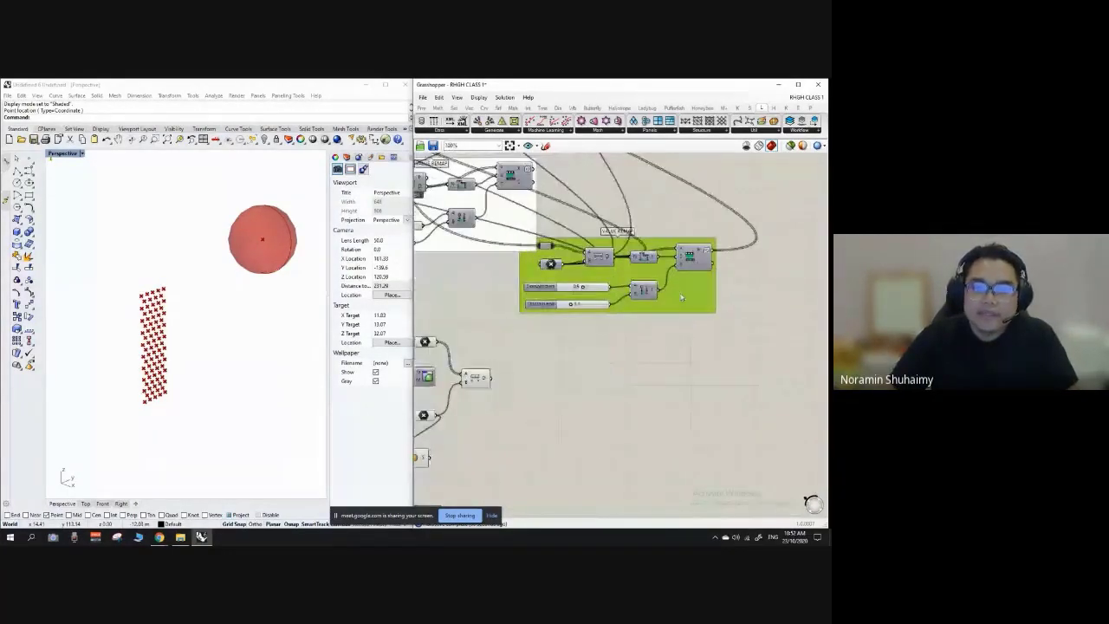
# Add a Remap Numbers component on the empty canvas beside the new Distance component.
pyautogui.doubleClick(563, 392)
pyautogui.write('re')
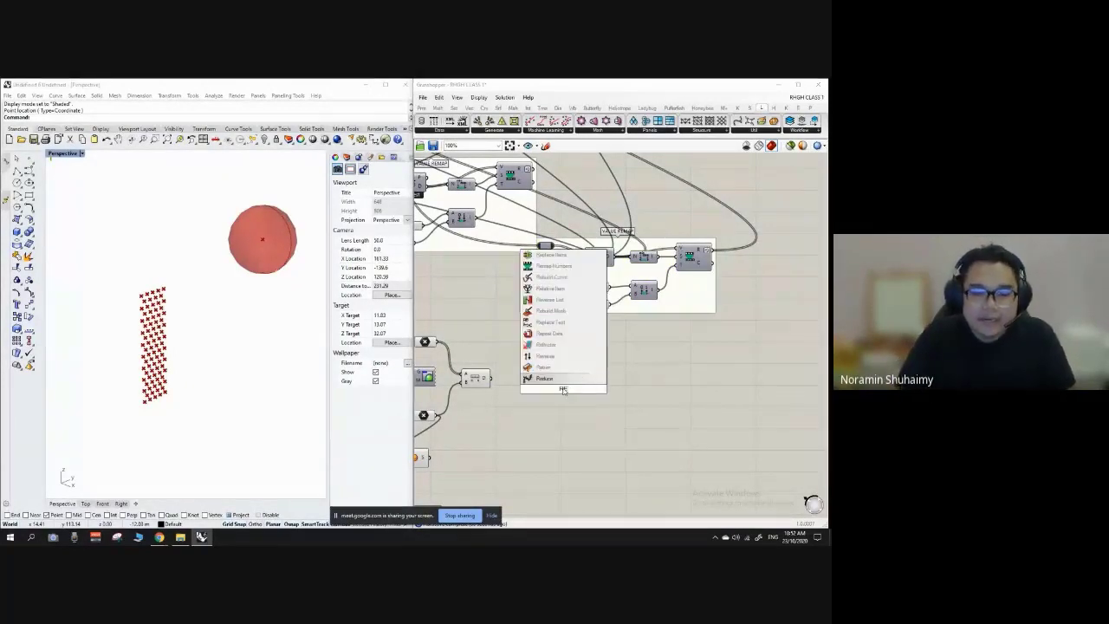
pyautogui.write('map')
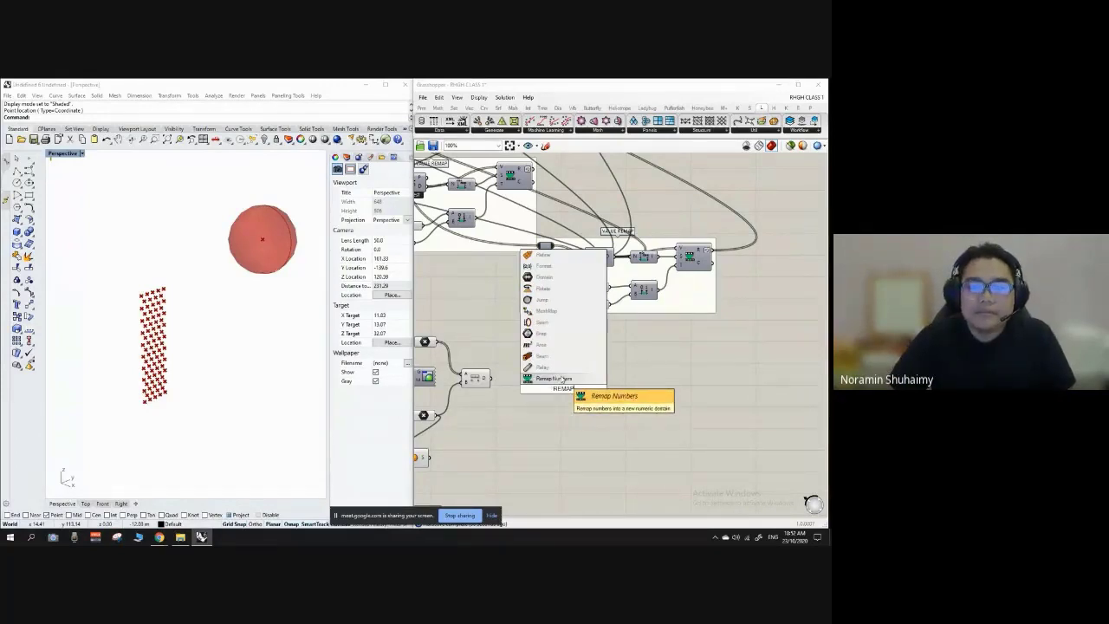
pyautogui.click(562, 379)
pyautogui.scroll(3, 572, 386)
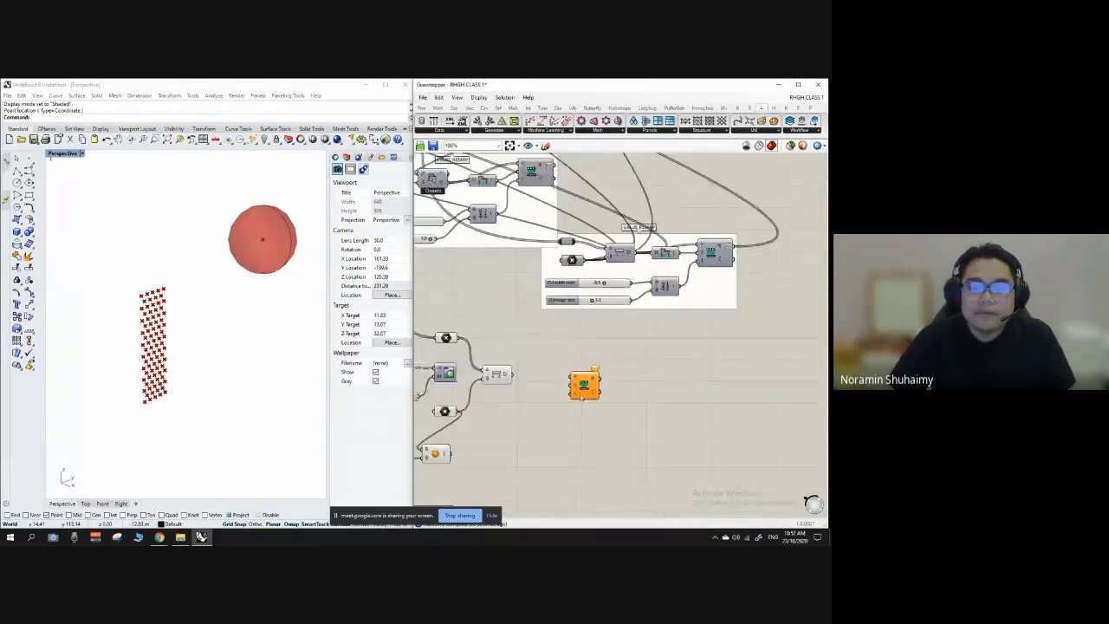
pyautogui.scroll(-2, 579, 317)
pyautogui.scroll(4, 564, 337)
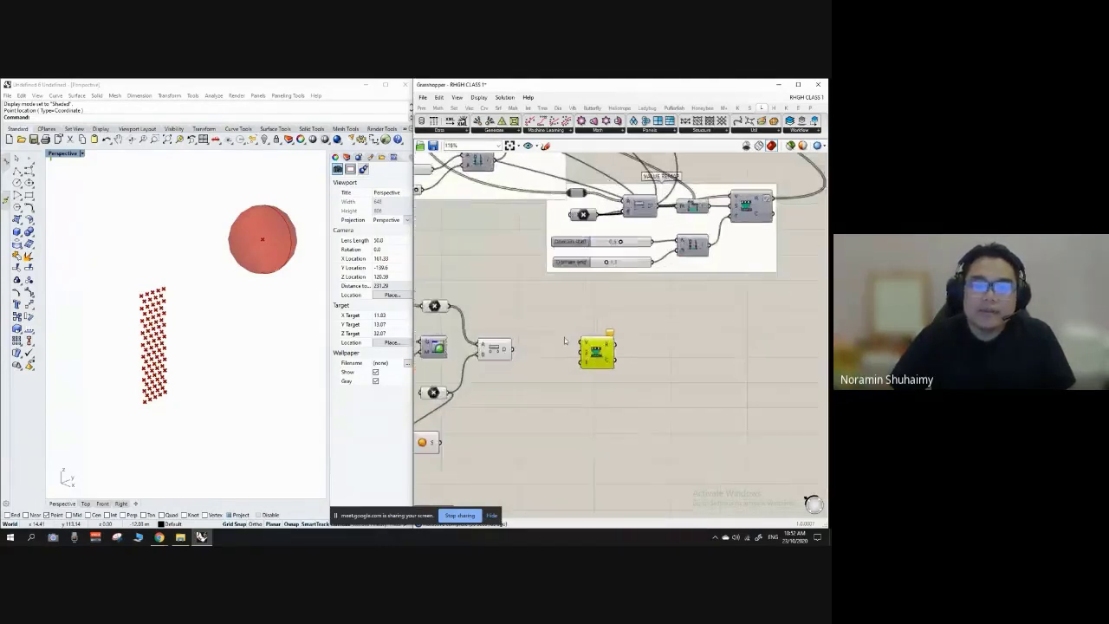
# Add a Bounds component between Distance and Remap Numbers, shifting Remap Numbers aside to make room.
pyautogui.doubleClick(528, 395)
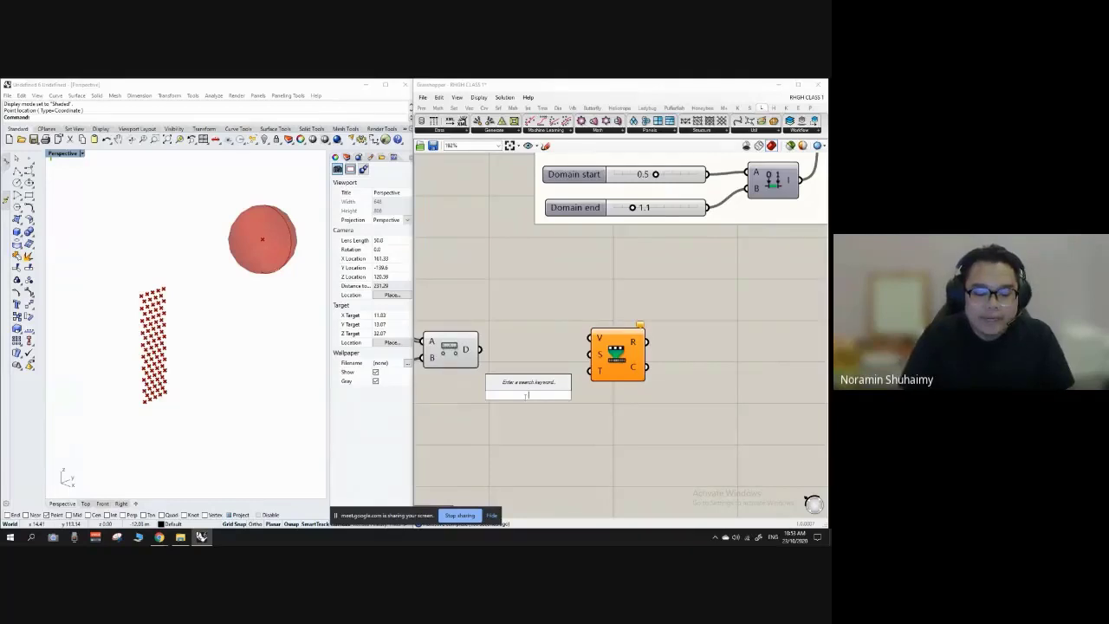
pyautogui.write('bounds')
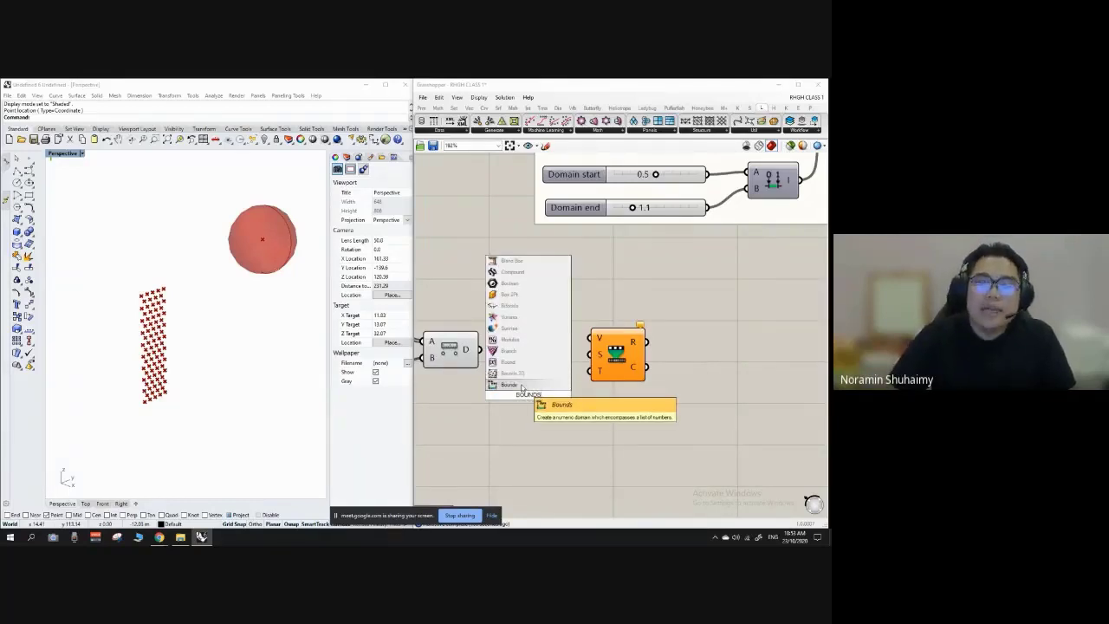
pyautogui.click(522, 388)
pyautogui.moveTo(597, 336); pyautogui.dragTo(618, 349)
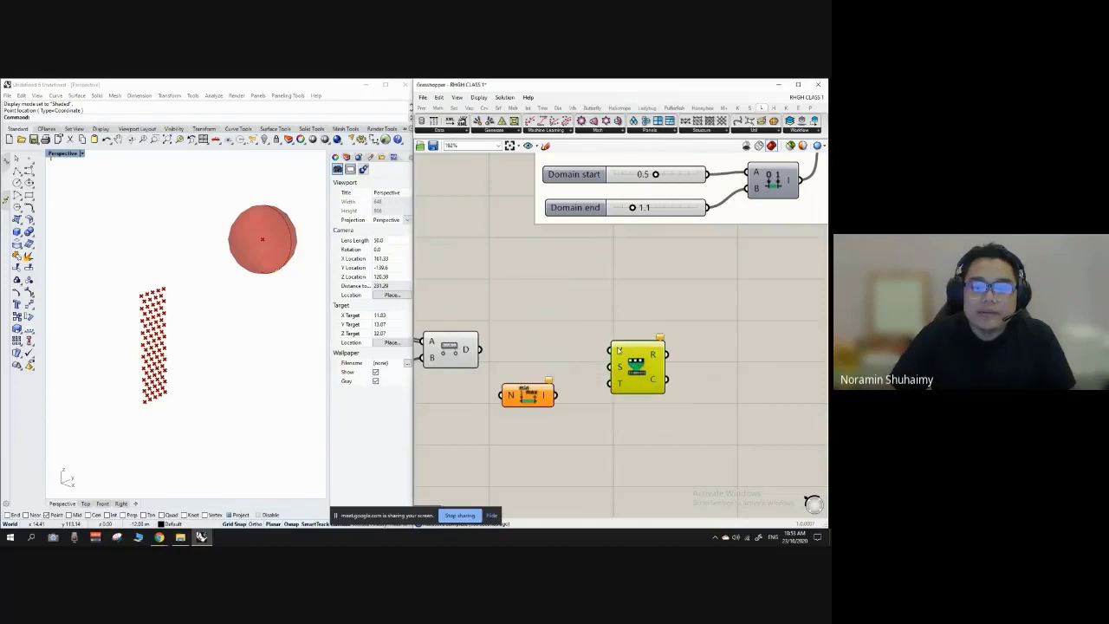
pyautogui.click(572, 321)
pyautogui.scroll(-1, 572, 322)
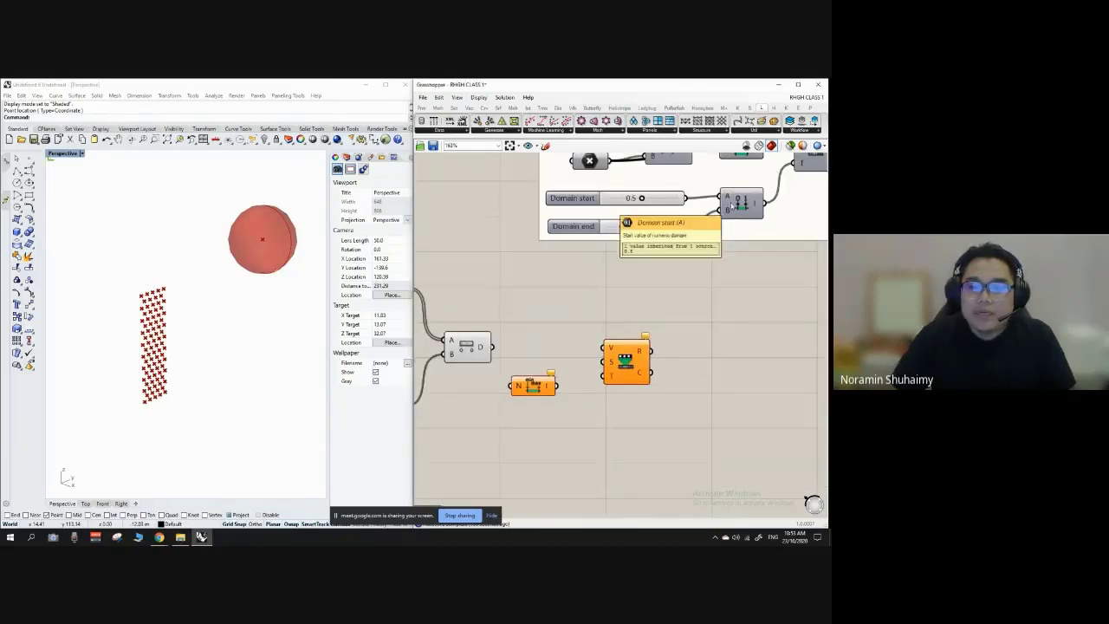
# Add a Construct Domain component below the Bounds and Remap Numbers components.
pyautogui.doubleClick(589, 448)
pyautogui.write('DOMAIN')
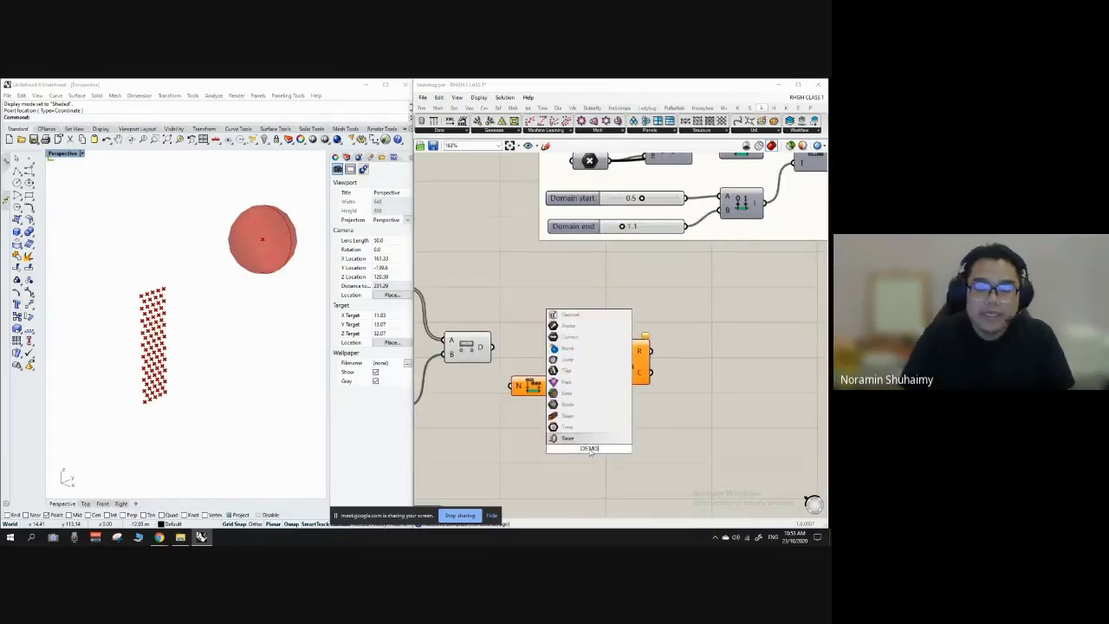
pyautogui.press('BackSpace')
pyautogui.press('BackSpace')
pyautogui.press('BackSpace')
pyautogui.press('BackSpace')
pyautogui.press('BackSpace')
pyautogui.press('BackSpace')
pyautogui.write('CO')
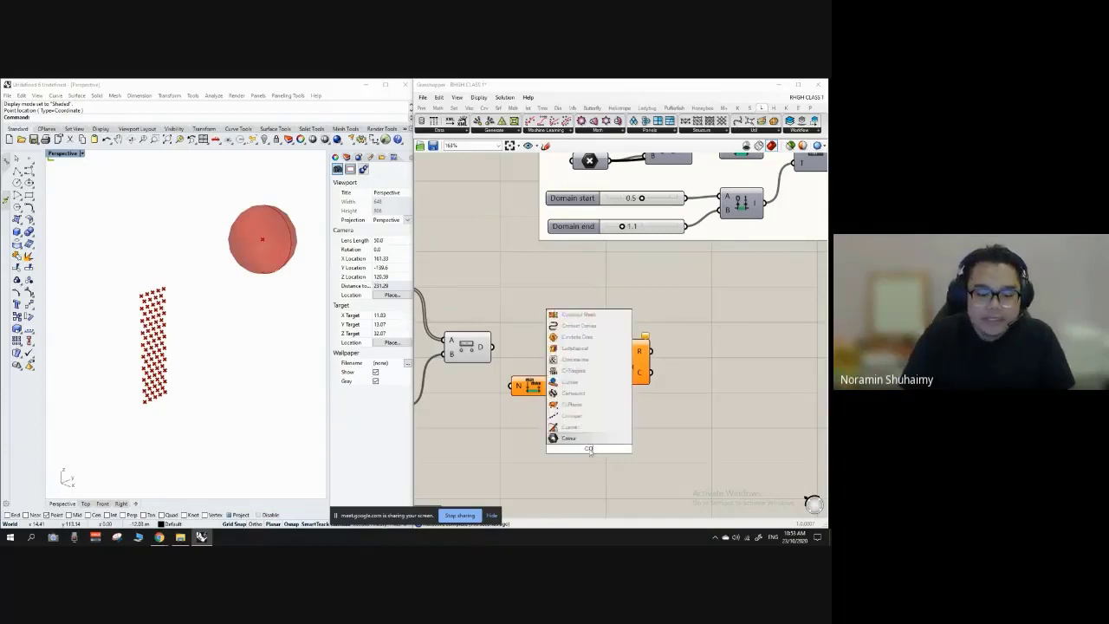
pyautogui.write('NSTRUCT DOMAI')
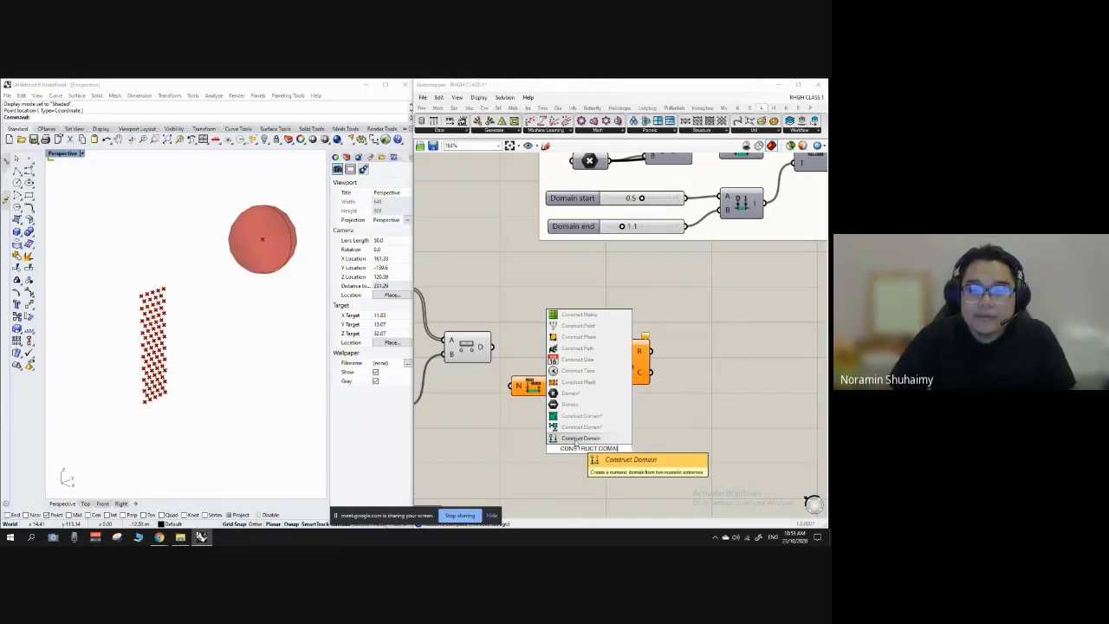
pyautogui.click(575, 440)
pyautogui.scroll(-1, 570, 388)
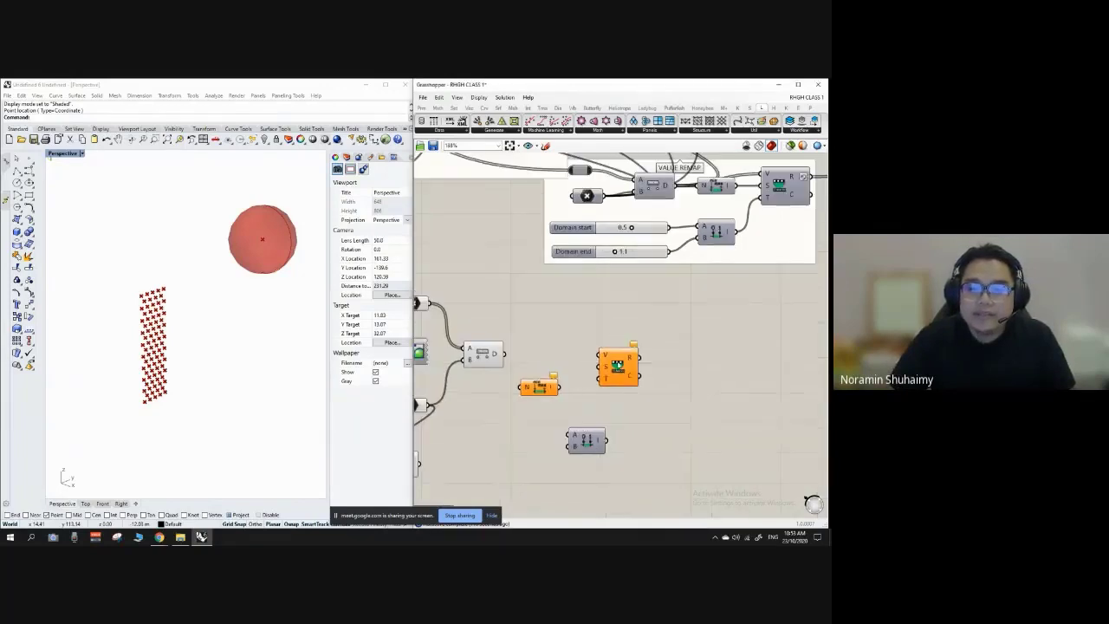
# Spread the new components out from Distance, stacking Bounds above Construct Domain in front of Remap Numbers.
pyautogui.moveTo(617, 368); pyautogui.dragTo(657, 367)
pyautogui.moveTo(536, 390); pyautogui.dragTo(571, 386)
pyautogui.moveTo(582, 446); pyautogui.dragTo(575, 384)
pyautogui.moveTo(571, 335); pyautogui.dragTo(576, 395)
pyautogui.scroll(1, 693, 354)
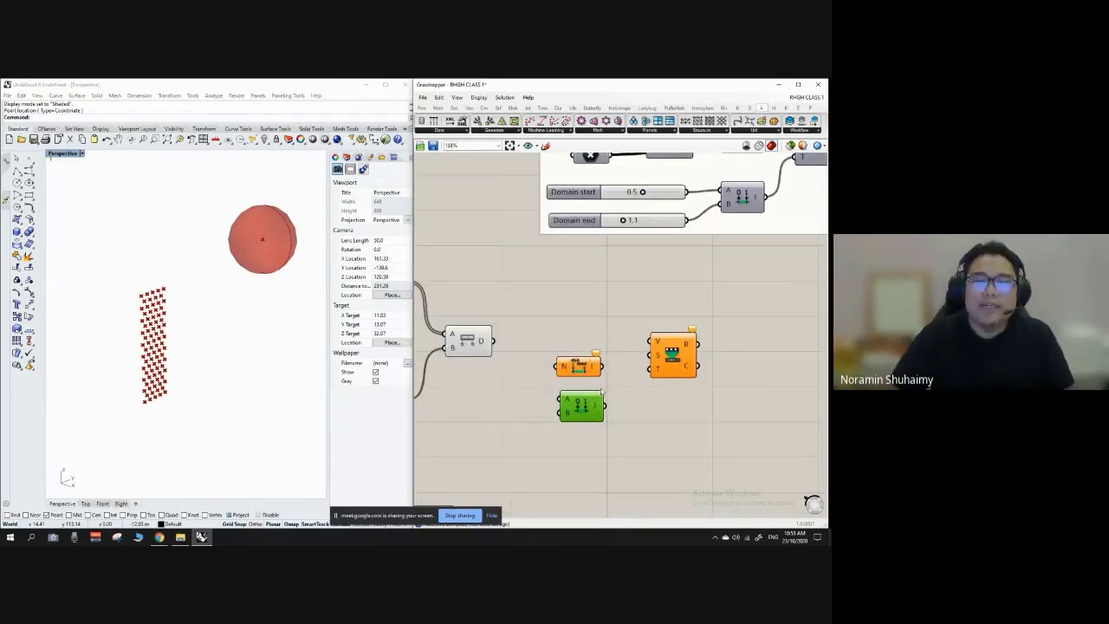
pyautogui.scroll(-1, 618, 362)
pyautogui.moveTo(290, 329); pyautogui.dragTo(213, 312, button='right')
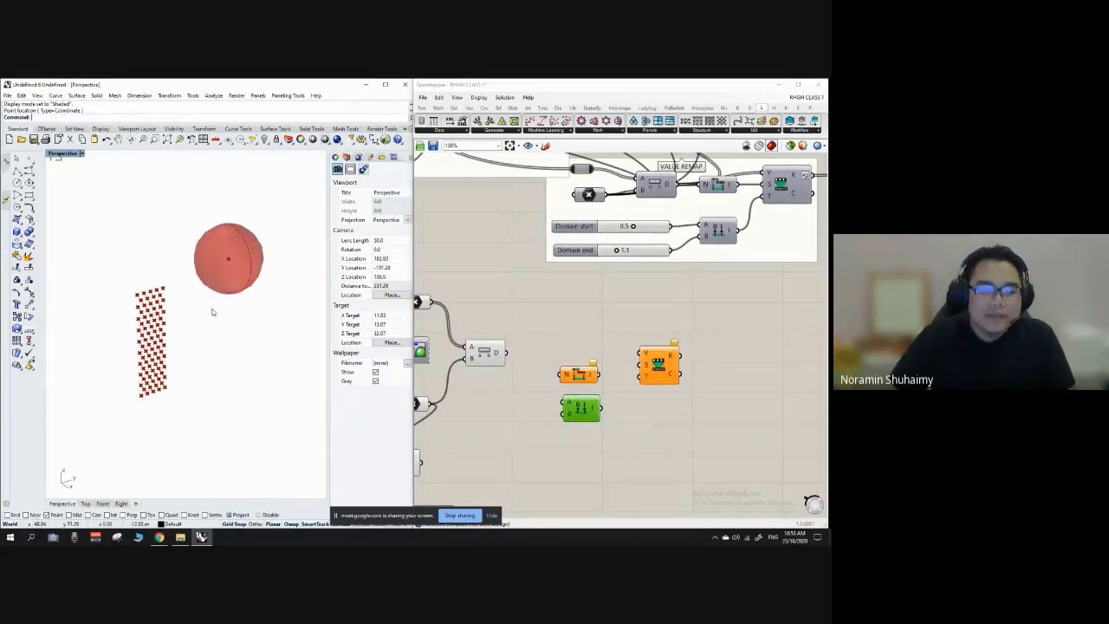
pyautogui.scroll(-2, 637, 357)
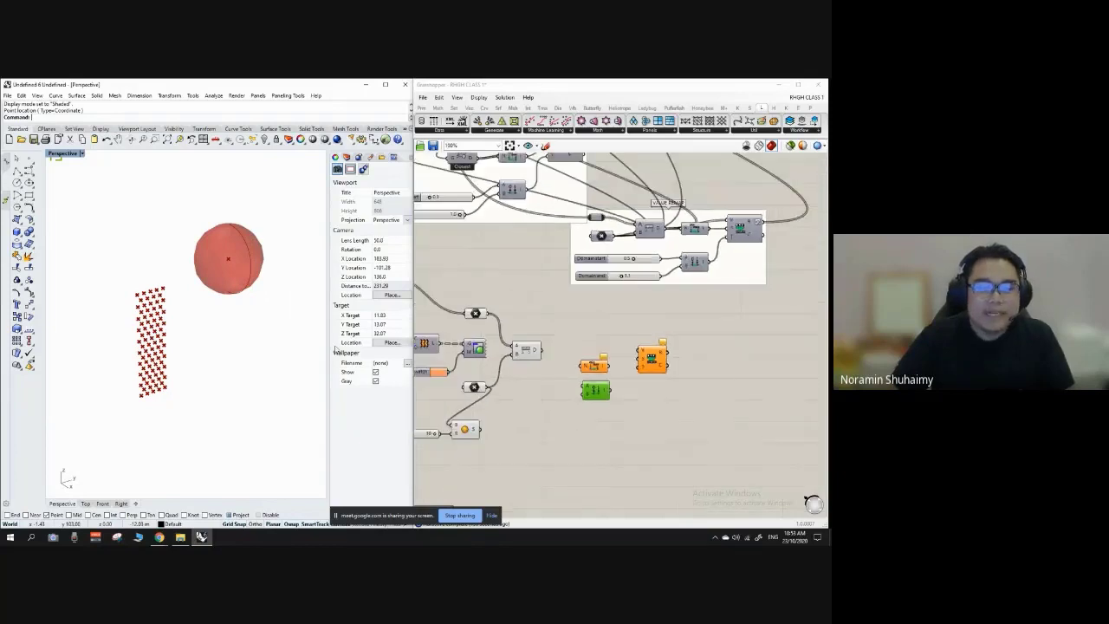
pyautogui.scroll(3, 637, 357)
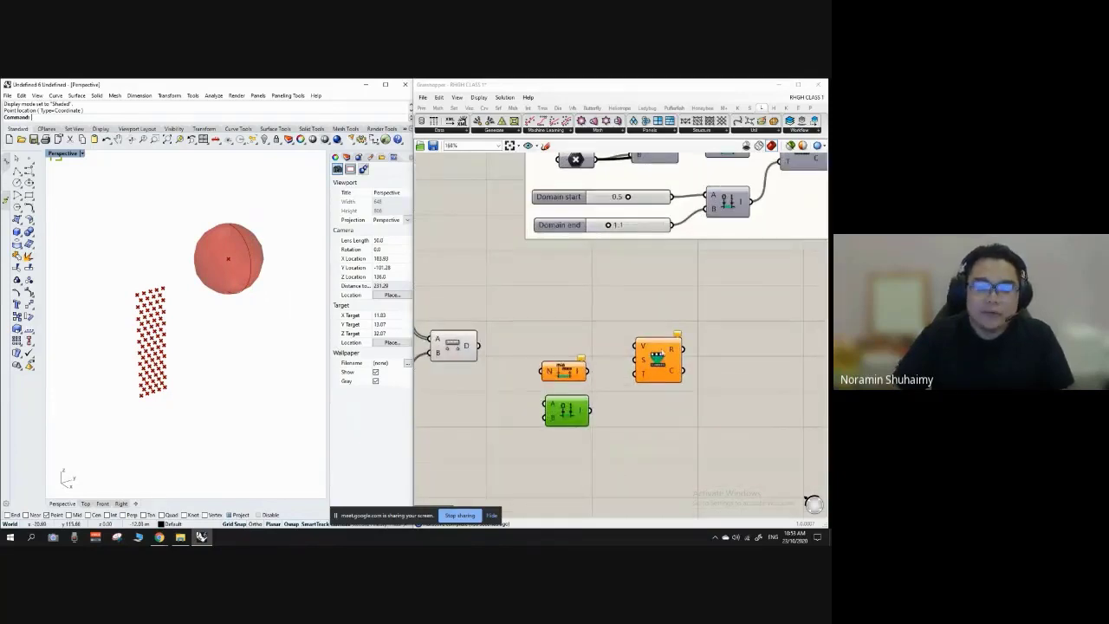
# Move Remap Numbers and Bounds closer to the Distance component, keeping Construct Domain below them.
pyautogui.moveTo(669, 356); pyautogui.dragTo(619, 314)
pyautogui.click(652, 359)
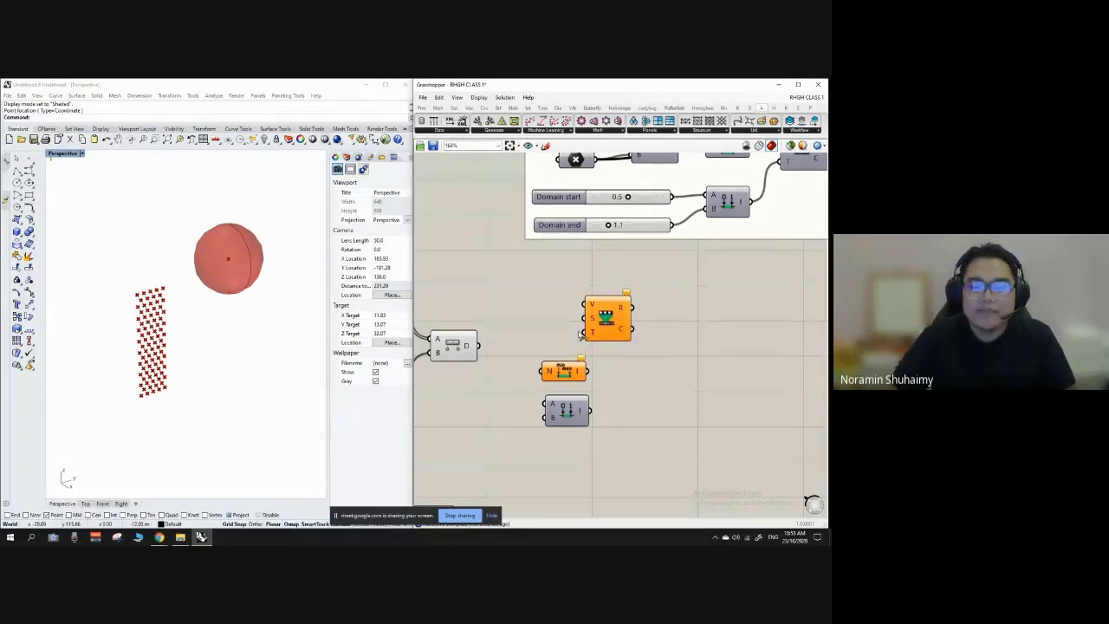
pyautogui.scroll(1, 580, 335)
pyautogui.scroll(1, 617, 365)
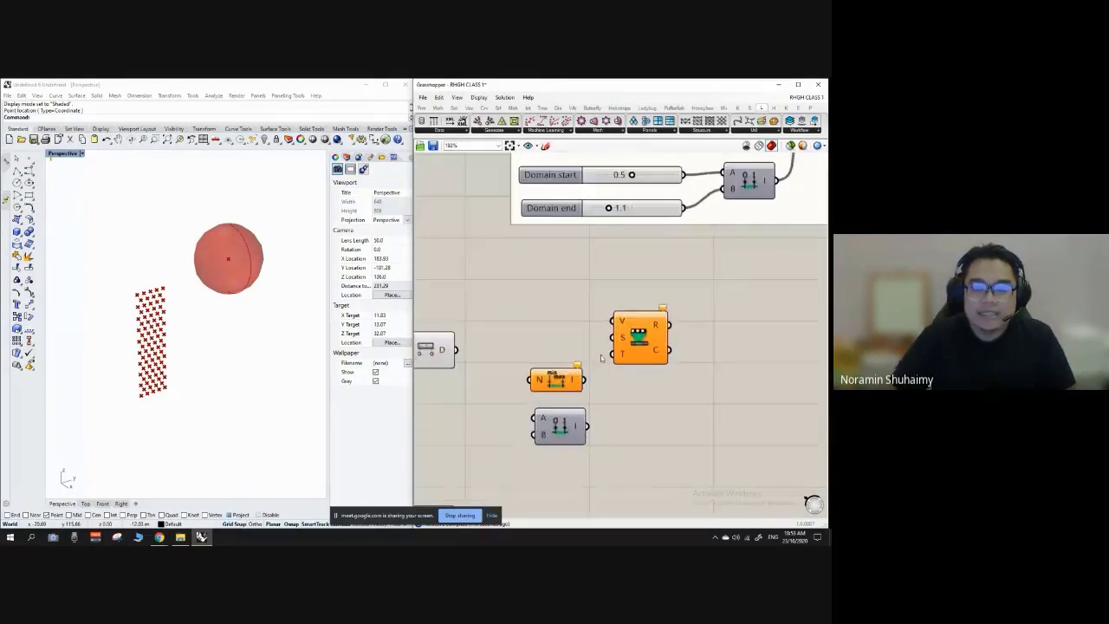
pyautogui.moveTo(555, 380); pyautogui.dragTo(526, 372)
pyautogui.moveTo(639, 339); pyautogui.dragTo(615, 347)
pyautogui.scroll(-1, 556, 344)
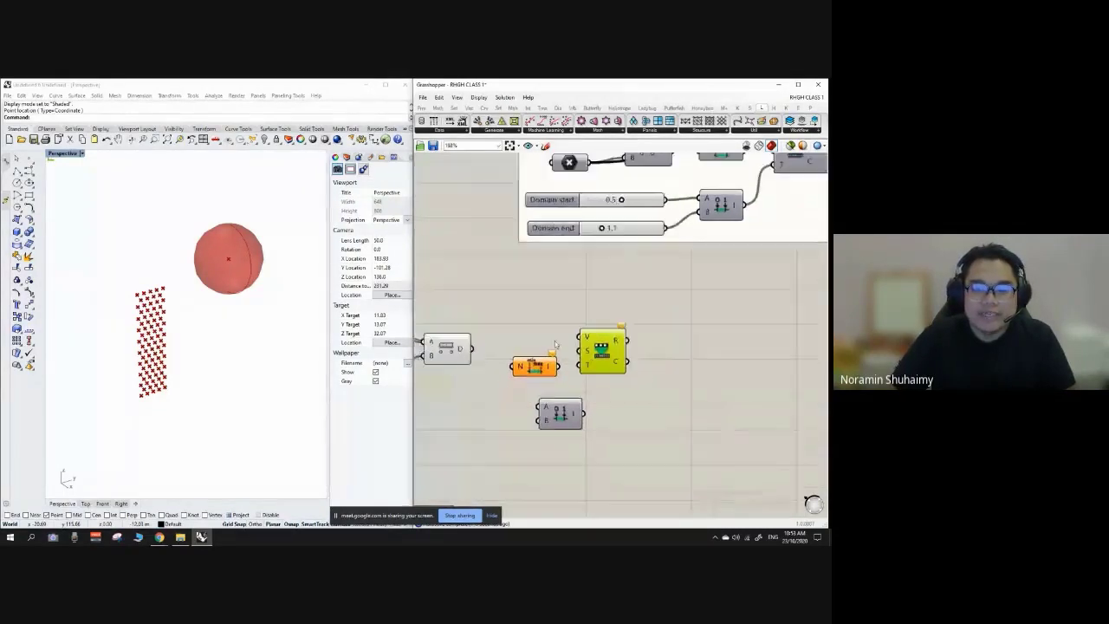
pyautogui.scroll(1, 476, 350)
# Connect the Distance component's D output to Remap Numbers' V input and align Remap Numbers so the wire runs straight.
pyautogui.moveTo(476, 350)
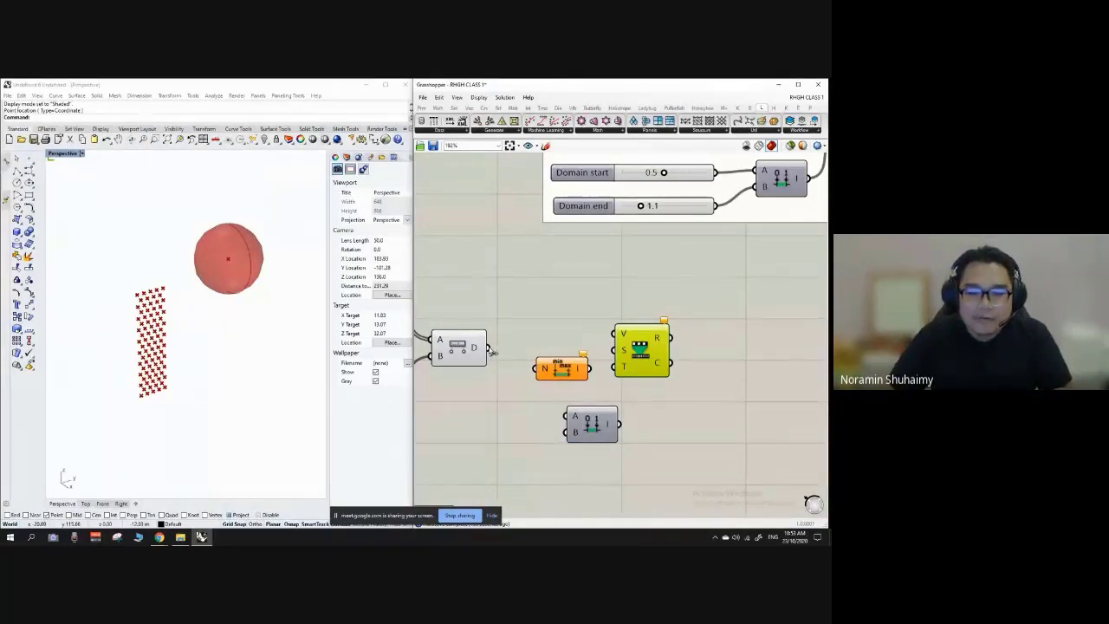
pyautogui.moveTo(490, 349); pyautogui.dragTo(622, 335)
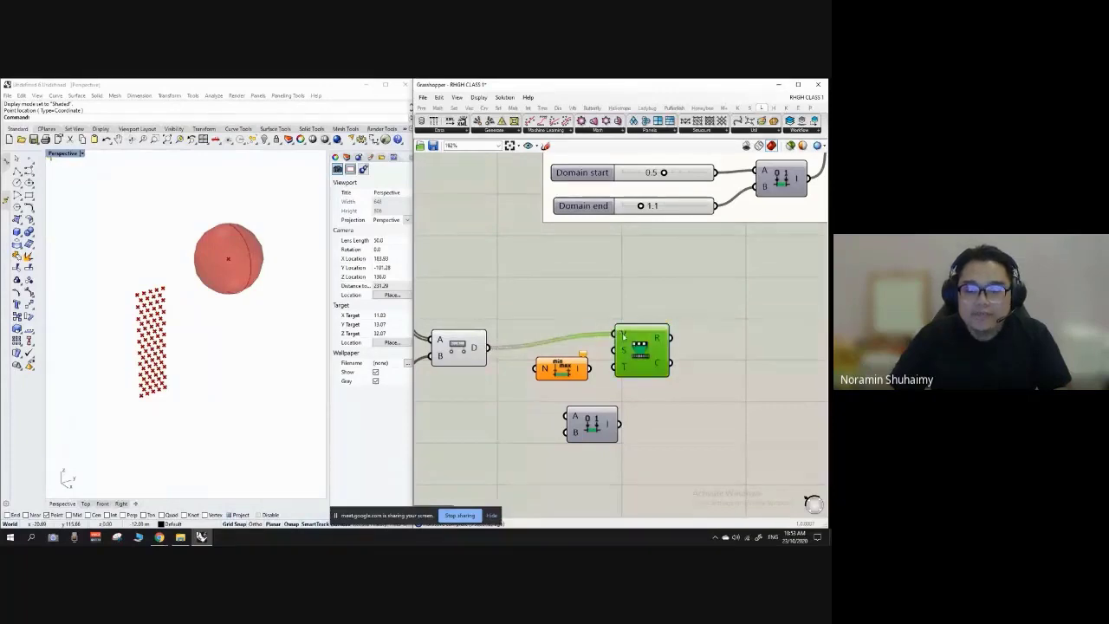
pyautogui.moveTo(622, 335)
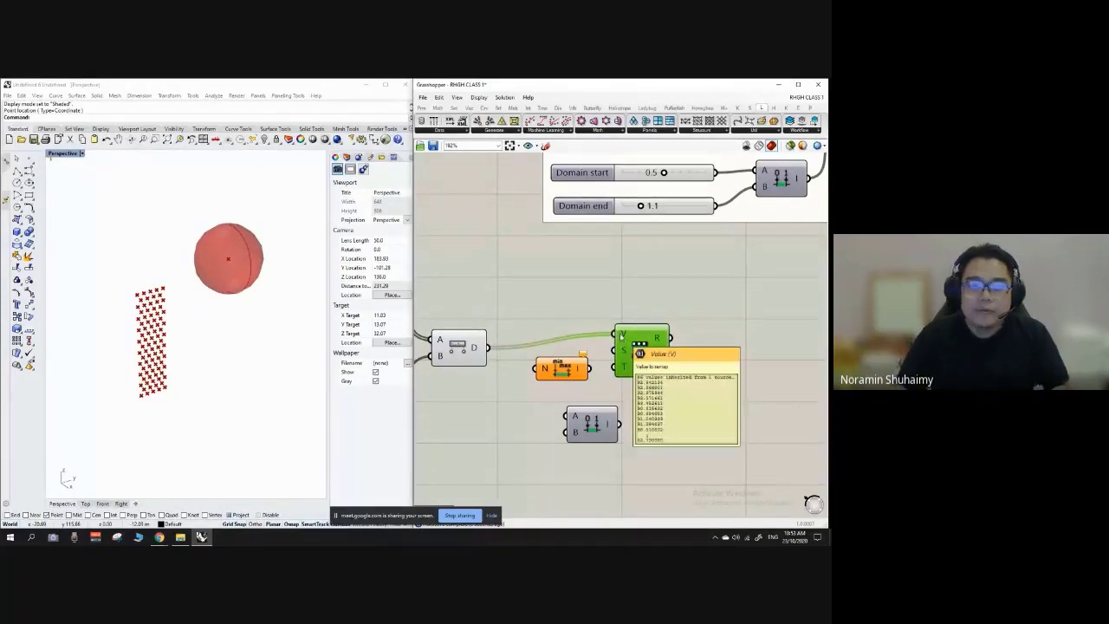
pyautogui.moveTo(643, 346); pyautogui.dragTo(651, 362)
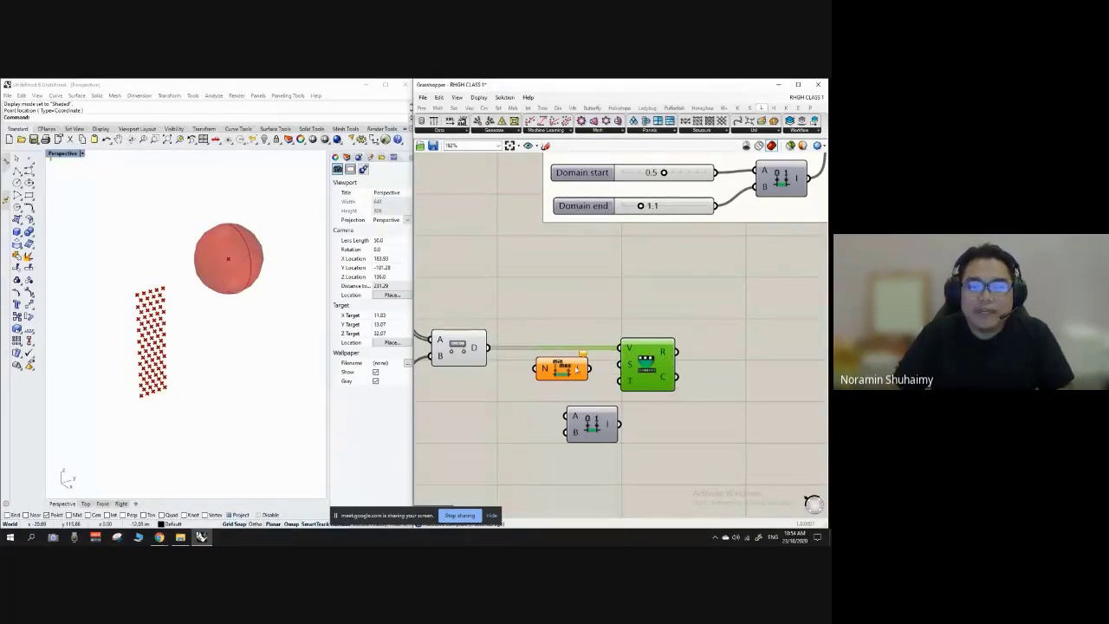
pyautogui.moveTo(577, 370); pyautogui.dragTo(570, 373)
pyautogui.click(559, 312)
# Connect the Distance output to the Bounds N input and the Bounds output to Remap Numbers' S input.
pyautogui.scroll(2, 560, 380)
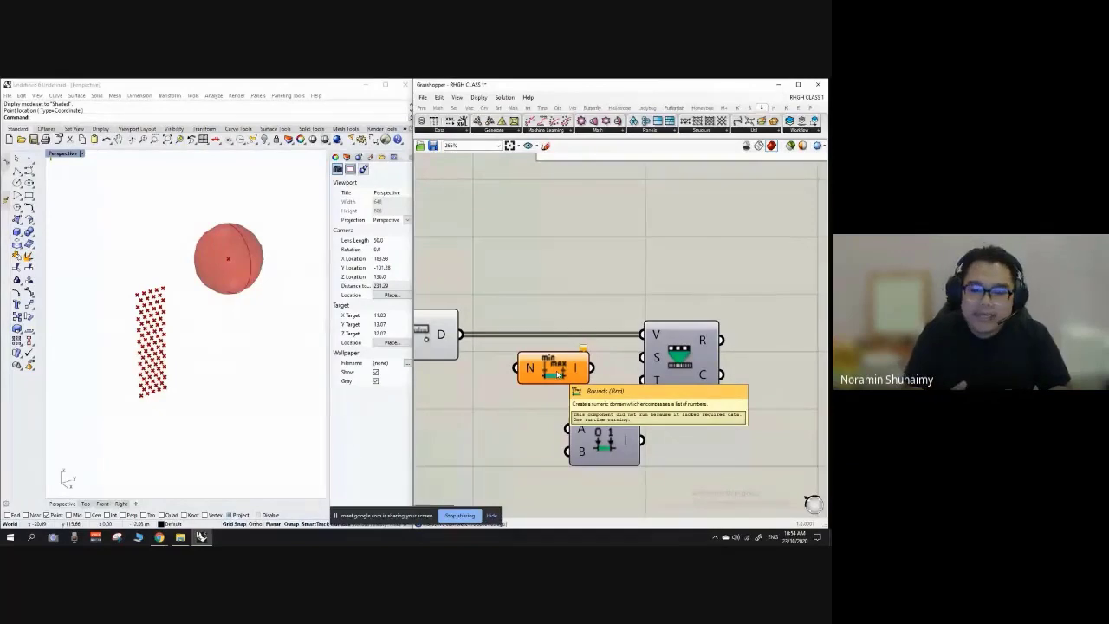
pyautogui.scroll(-3, 546, 334)
pyautogui.scroll(2, 482, 345)
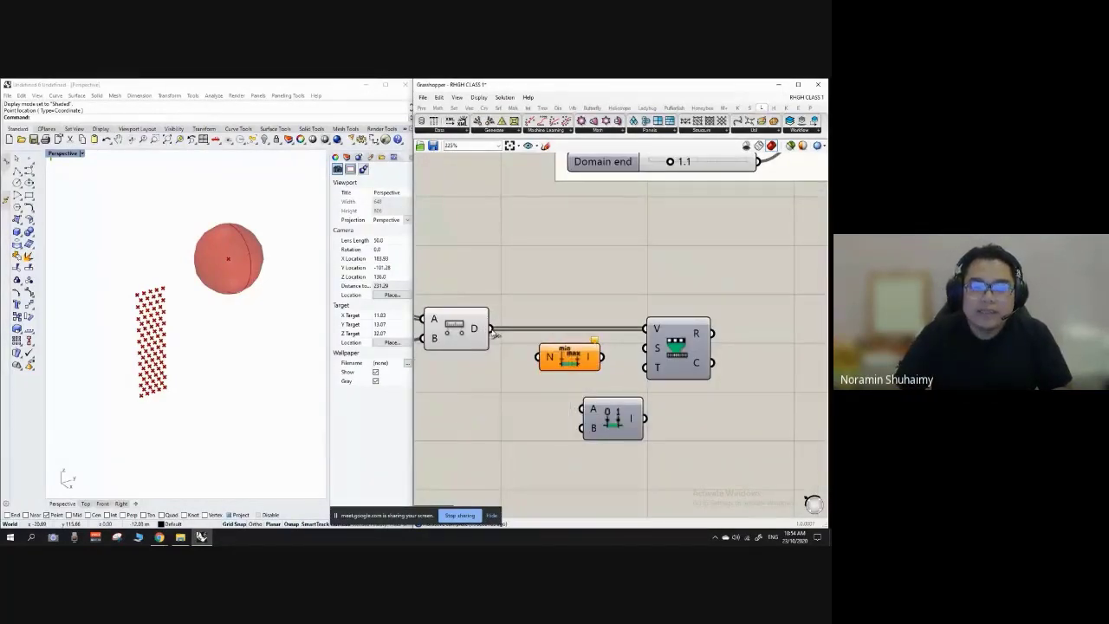
pyautogui.moveTo(492, 329); pyautogui.dragTo(670, 347)
pyautogui.moveTo(556, 357)
pyautogui.click(567, 283)
pyautogui.moveTo(586, 369)
pyautogui.scroll(-2, 668, 344)
pyautogui.click(685, 341)
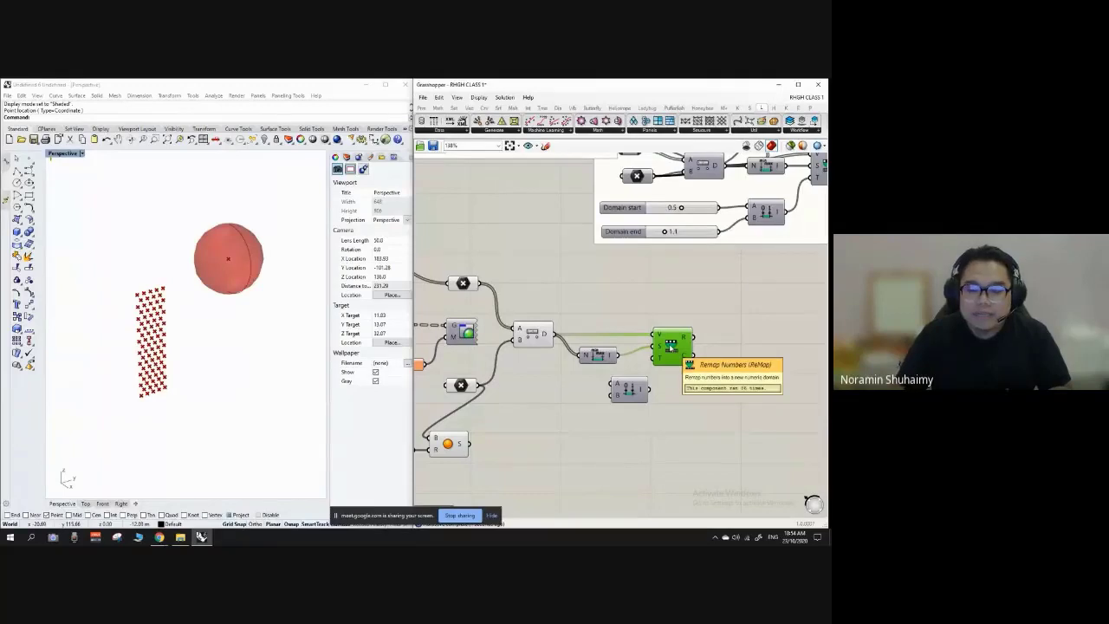
# Move the Construct Domain component directly beneath the Bounds component.
pyautogui.scroll(1, 670, 347)
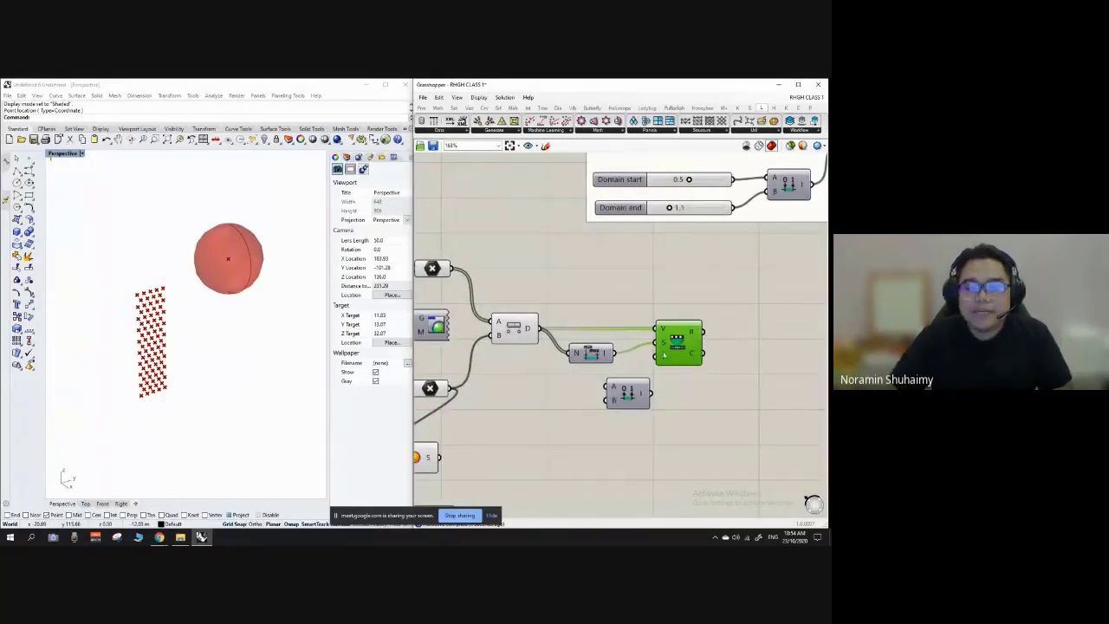
pyautogui.scroll(1, 663, 354)
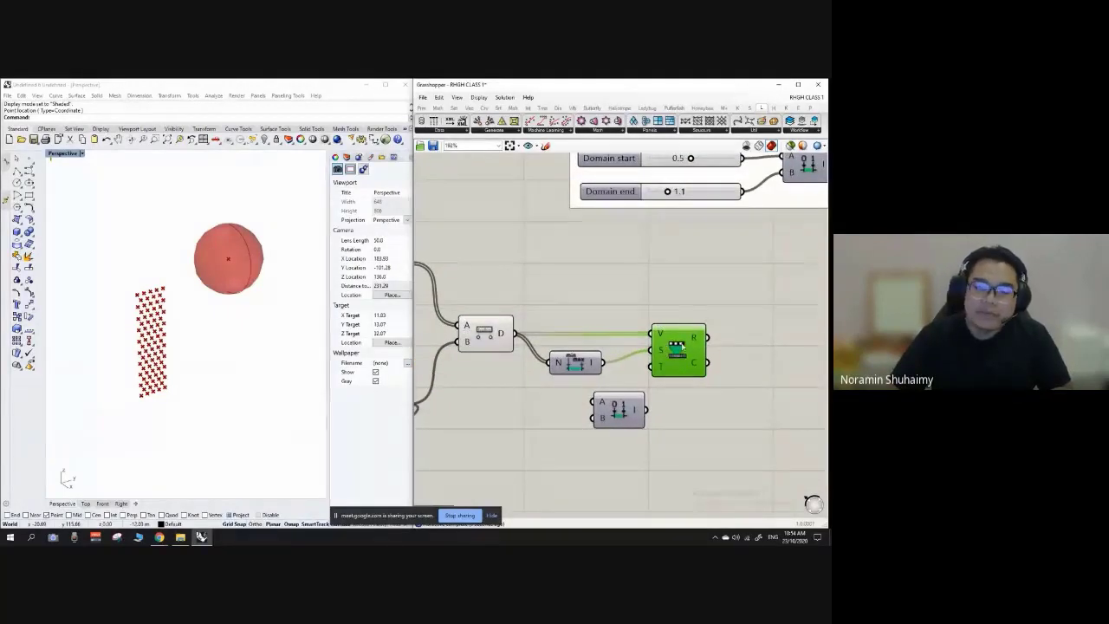
pyautogui.moveTo(622, 413); pyautogui.dragTo(585, 424)
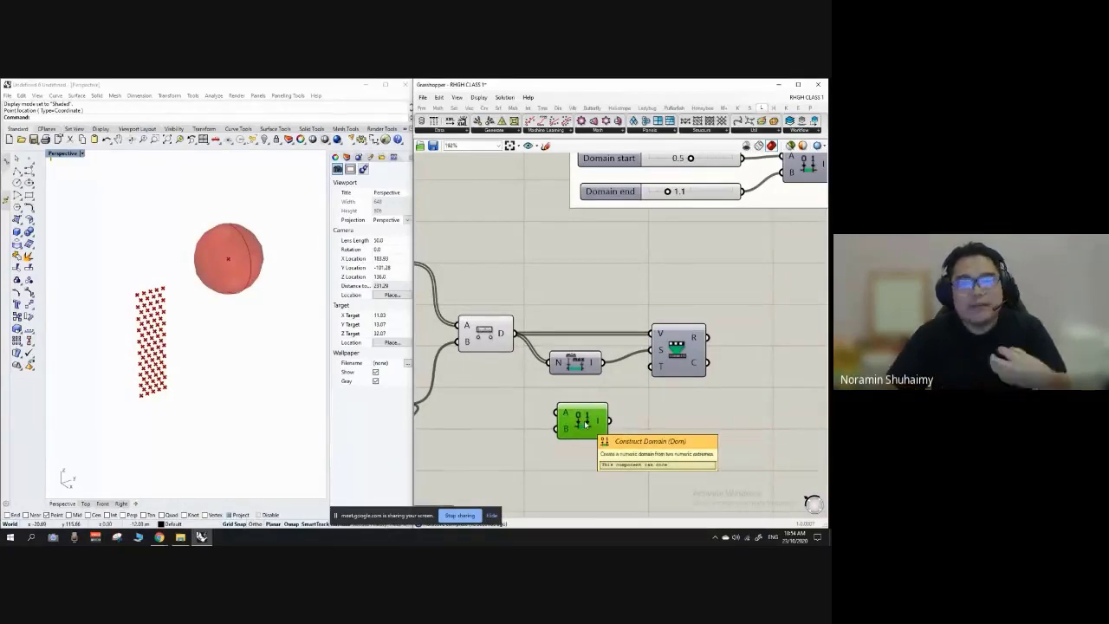
pyautogui.scroll(-2, 563, 440)
pyautogui.scroll(2, 563, 439)
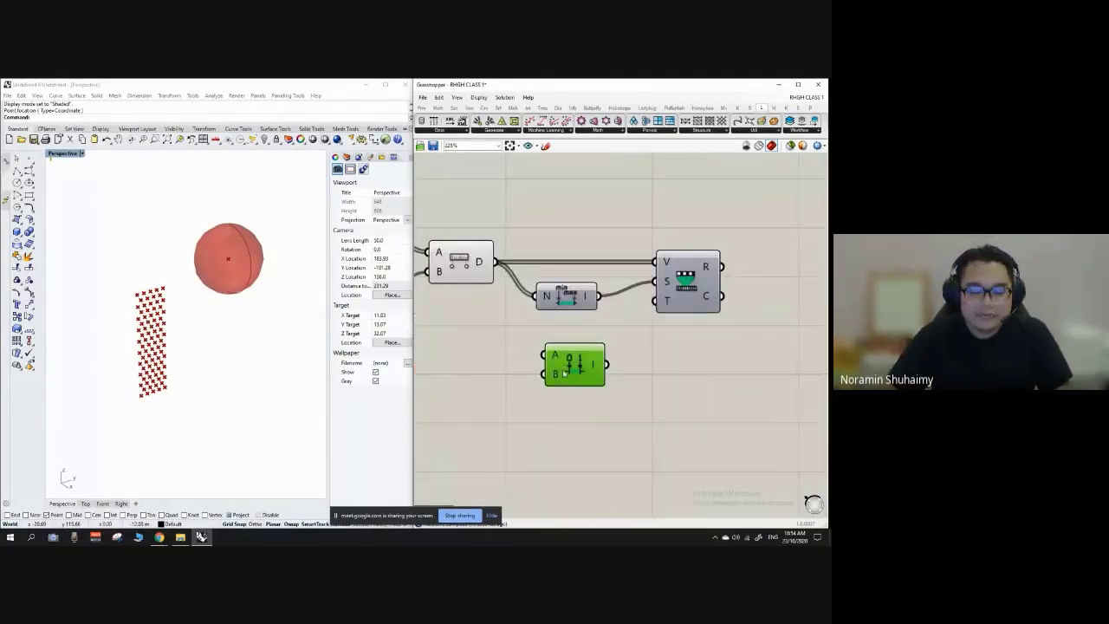
pyautogui.scroll(-1, 630, 378)
pyautogui.moveTo(469, 384); pyautogui.dragTo(525, 381, button='right')
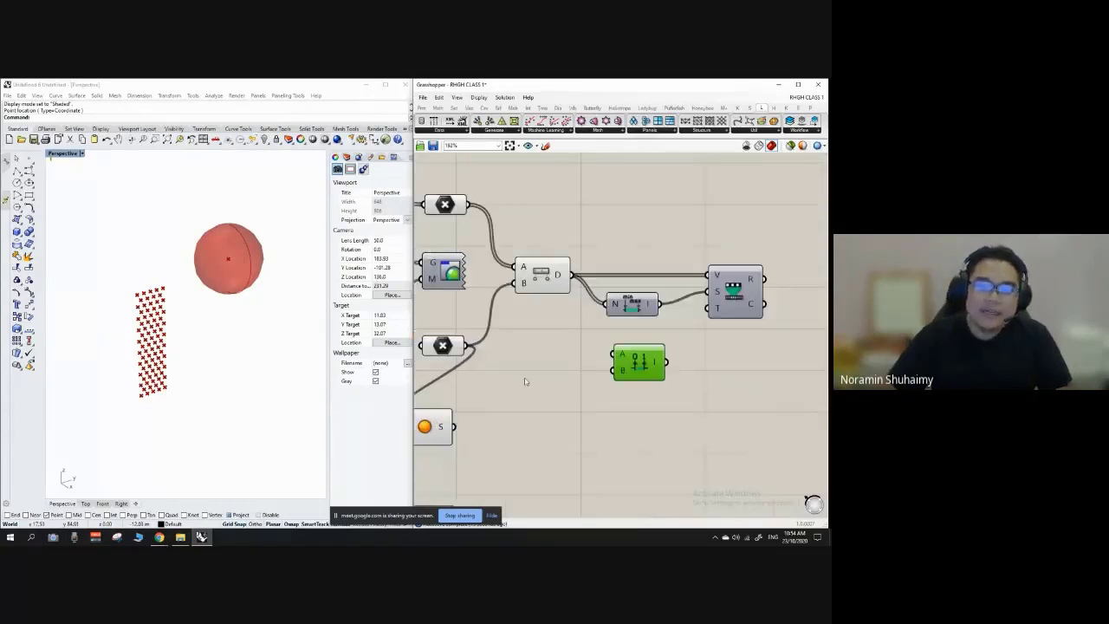
pyautogui.doubleClick(531, 375)
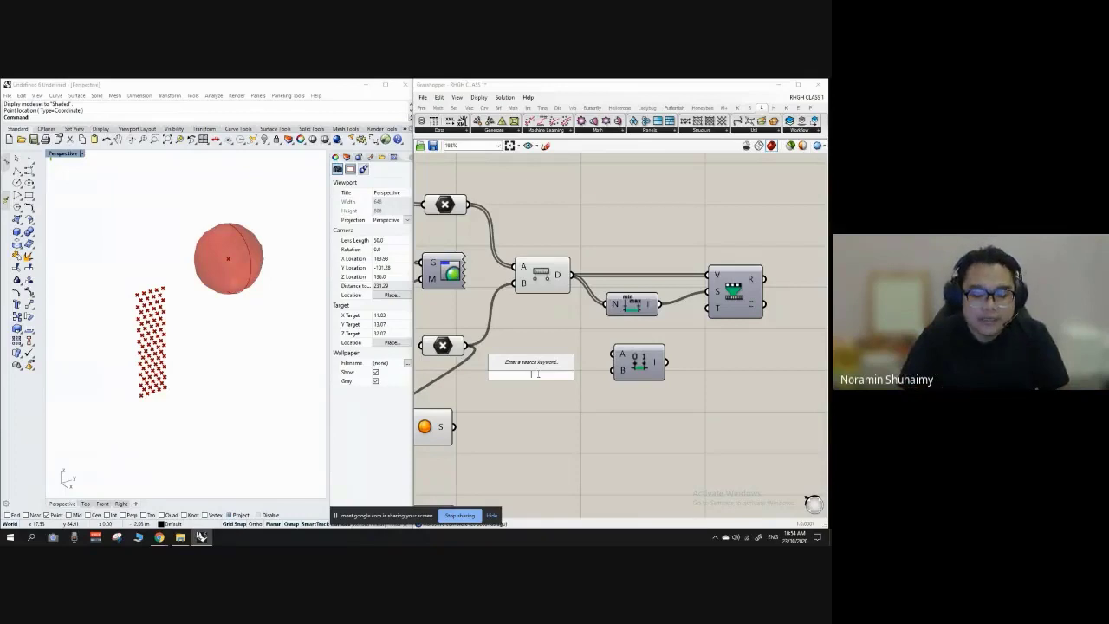
pyautogui.write('0')
pyautogui.press('Escape')
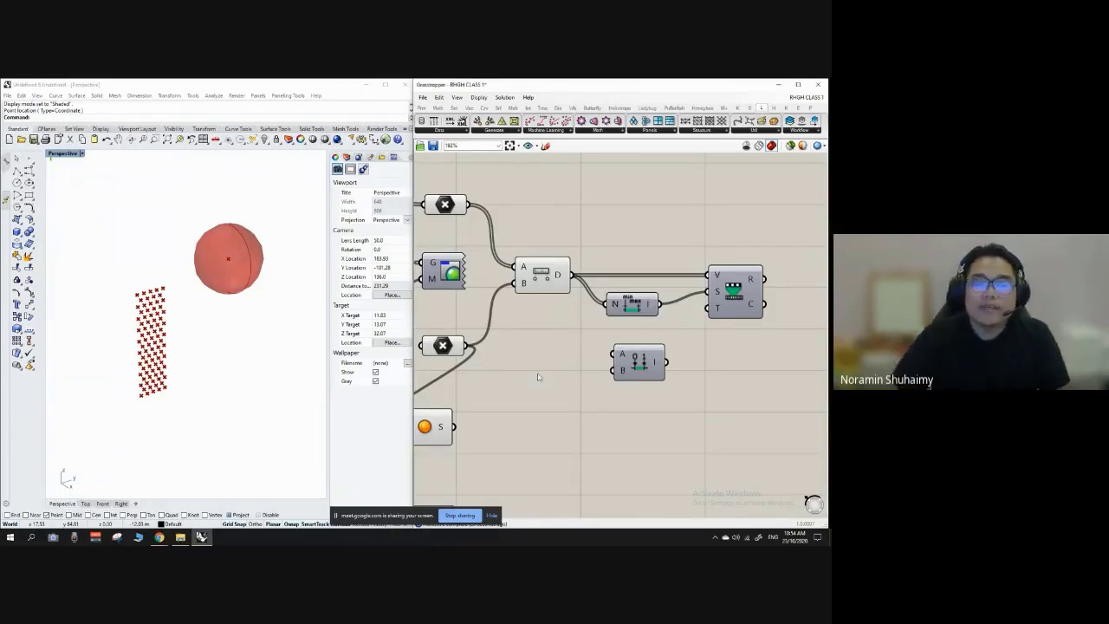
# Add a number slider of 0.1 in front of Construct Domain and shift Construct Domain slightly away from it.
pyautogui.doubleClick(541, 374)
pyautogui.write('0')
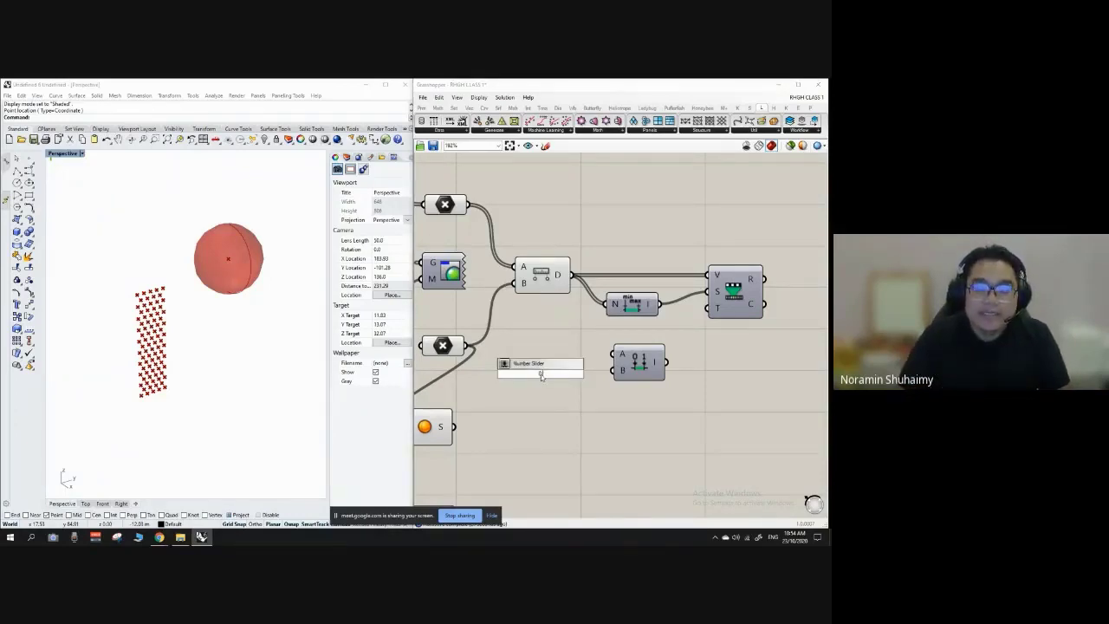
pyautogui.write('.1')
pyautogui.press('Return')
pyautogui.moveTo(644, 366); pyautogui.dragTo(659, 366)
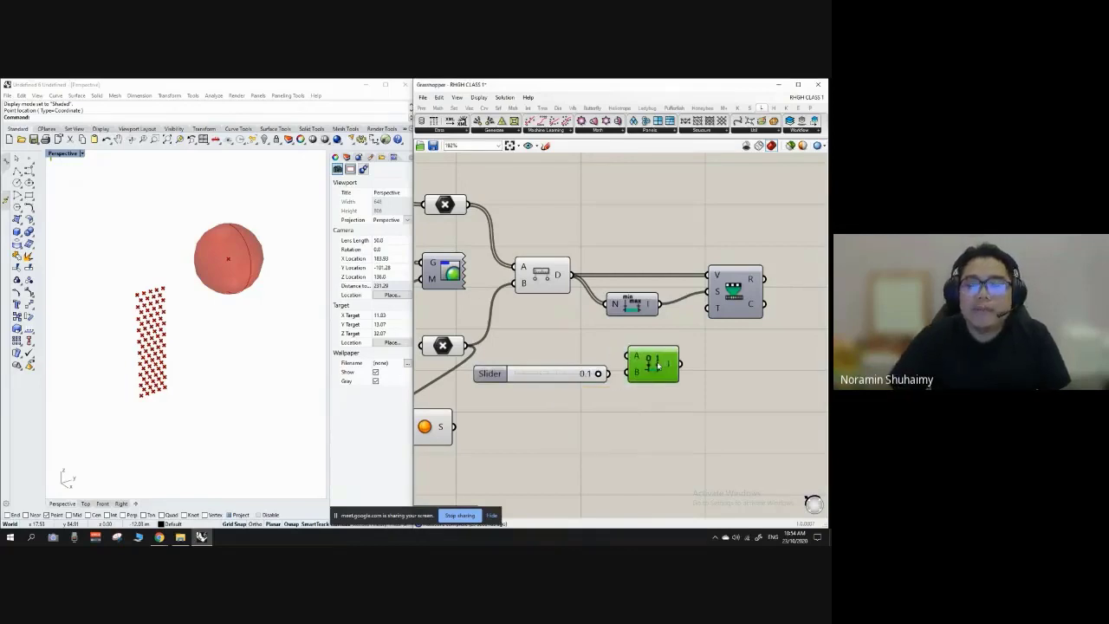
# Connect the 0.1 slider to Construct Domain's A input and a new 2.0 number slider to its B input.
pyautogui.moveTo(589, 373); pyautogui.dragTo(663, 365)
pyautogui.moveTo(559, 357); pyautogui.dragTo(581, 357)
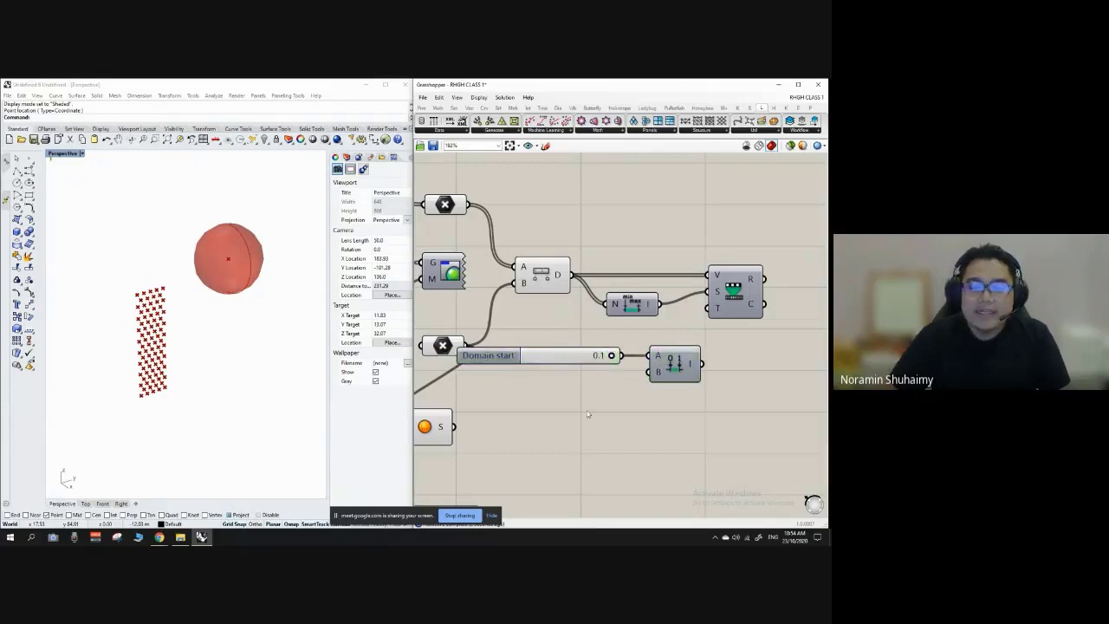
pyautogui.doubleClick(586, 410)
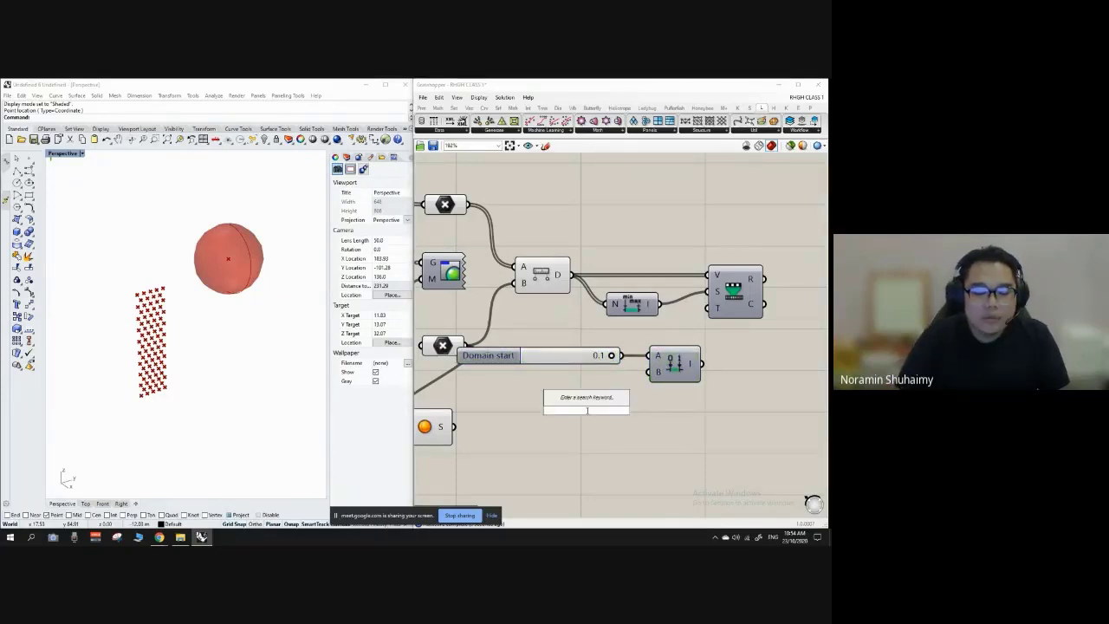
pyautogui.write('2')
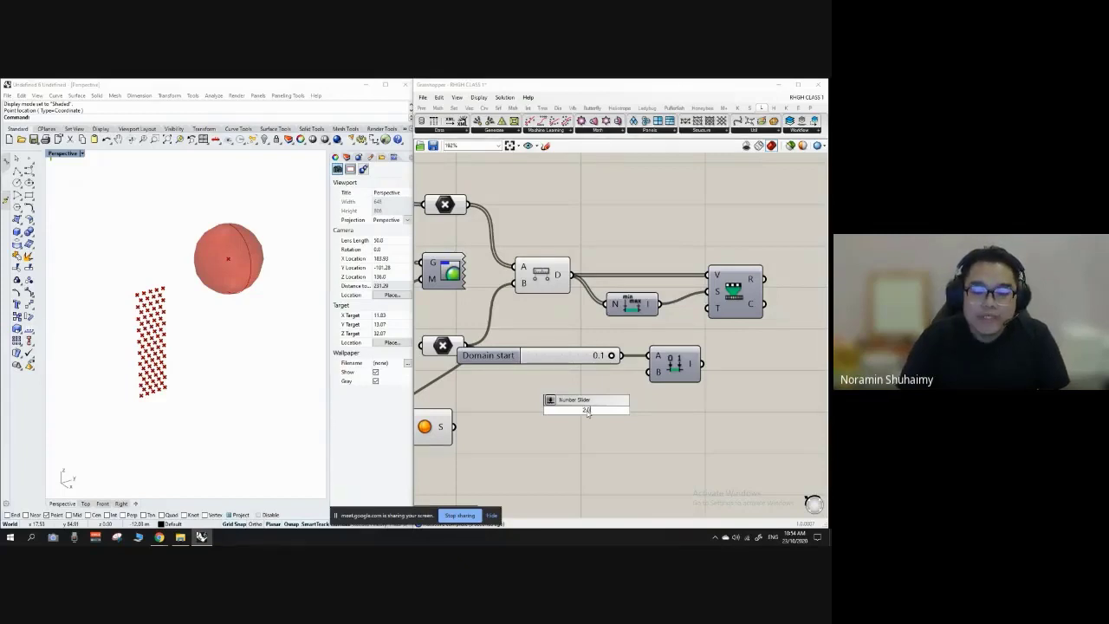
pyautogui.press('Return')
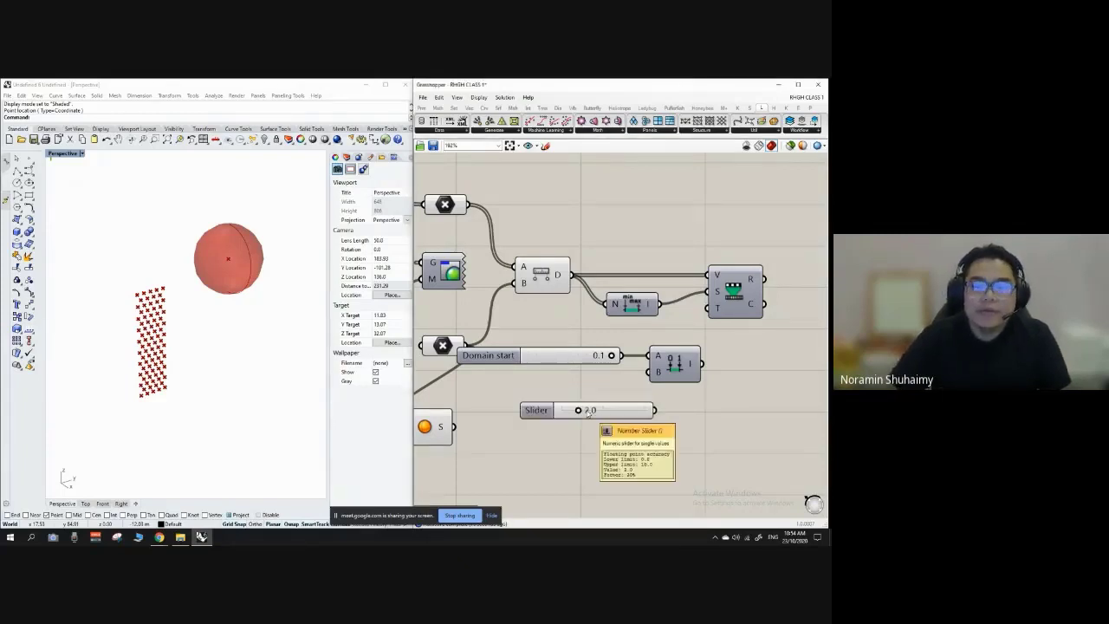
pyautogui.moveTo(649, 412); pyautogui.dragTo(581, 386)
pyautogui.scroll(-2, 555, 392)
pyautogui.click(622, 396)
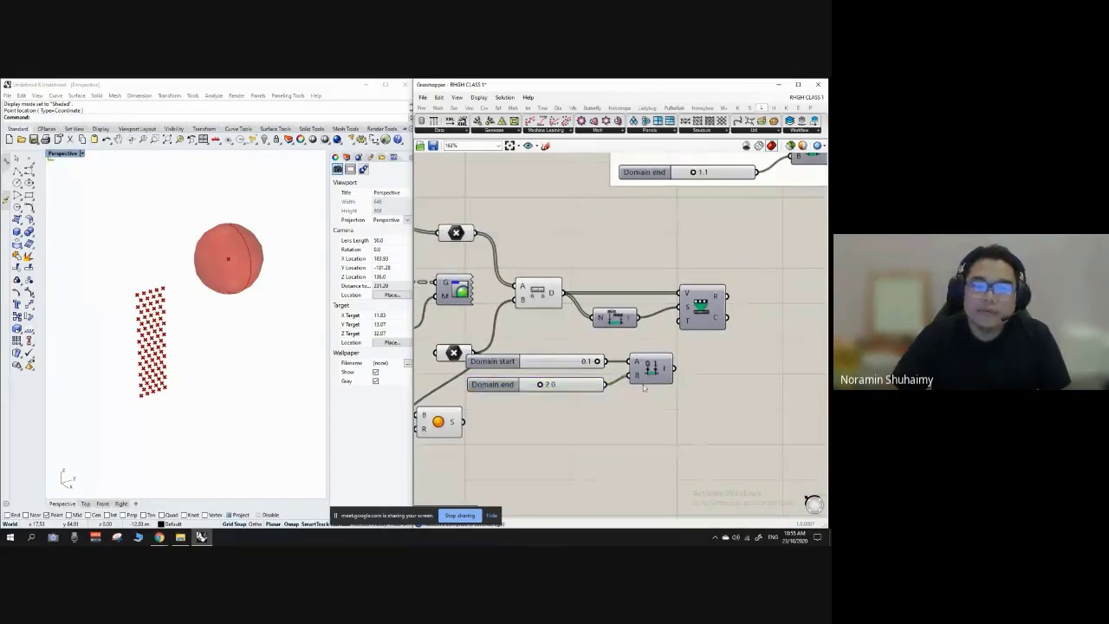
# Shift Remap Numbers further along the canvas and connect Construct Domain's output to its T input.
pyautogui.scroll(2, 713, 313)
pyautogui.moveTo(693, 311); pyautogui.dragTo(732, 311)
pyautogui.scroll(2, 701, 375)
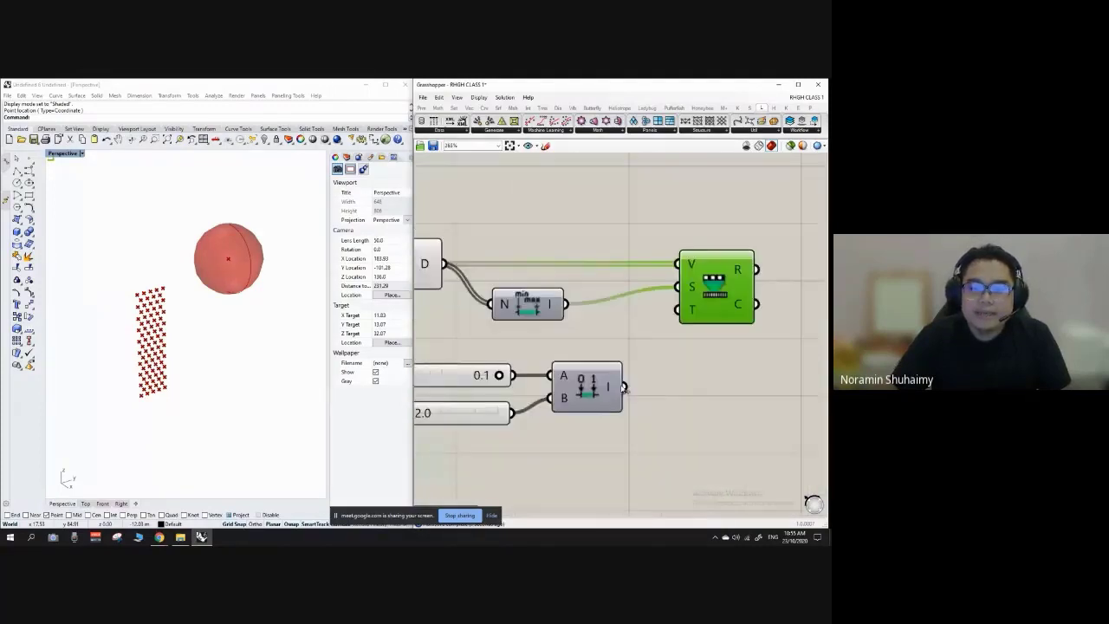
pyautogui.moveTo(611, 386)
pyautogui.moveTo(621, 387); pyautogui.dragTo(678, 310)
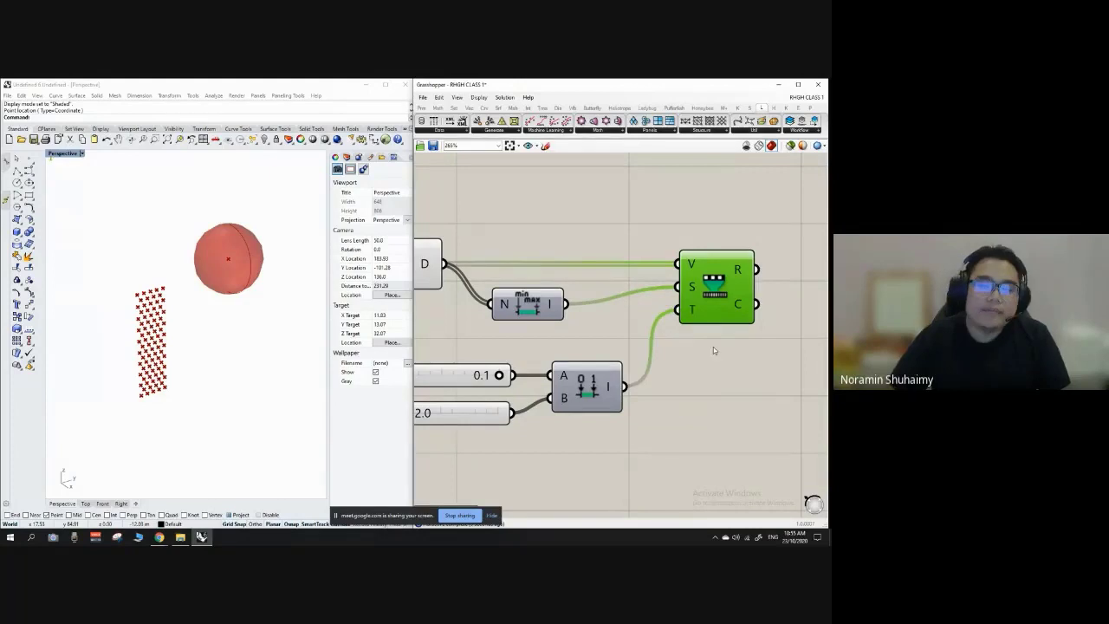
pyautogui.scroll(-2, 713, 347)
pyautogui.doubleClick(705, 300)
pyautogui.press('Escape')
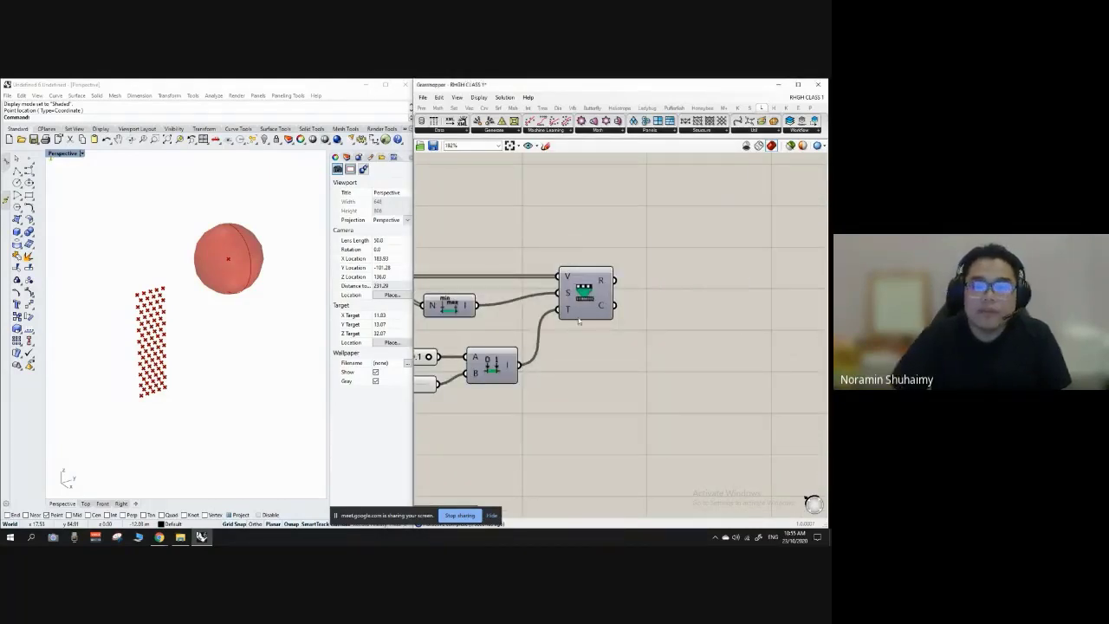
# Add a Panel next to Remap Numbers and connect the R output to it, roughly level with that output.
pyautogui.scroll(-2, 580, 336)
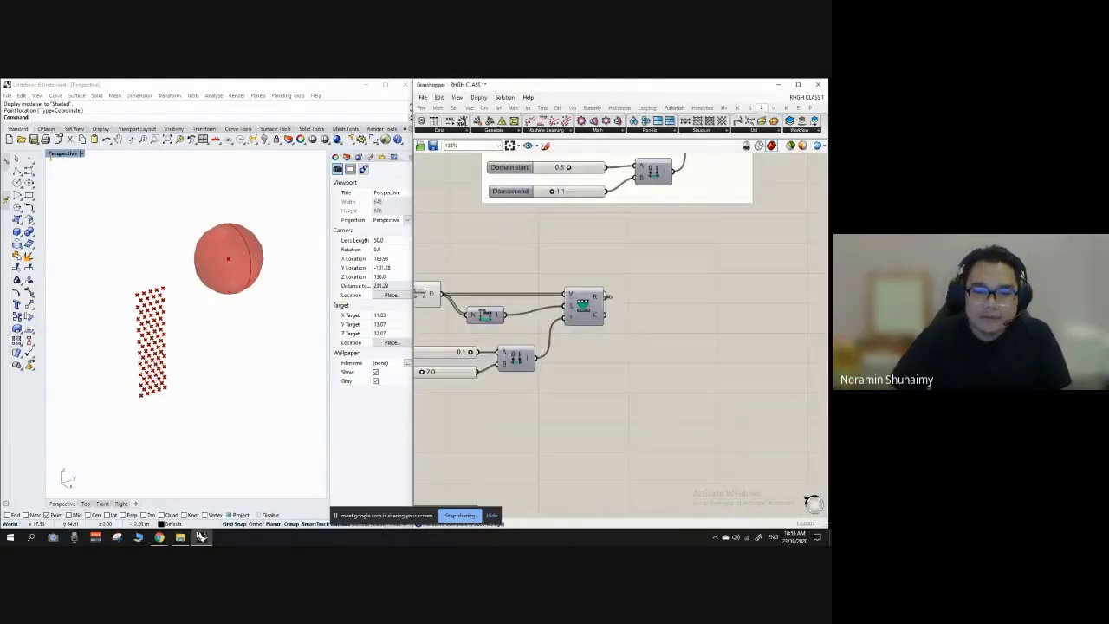
pyautogui.scroll(1, 624, 299)
pyautogui.doubleClick(707, 325)
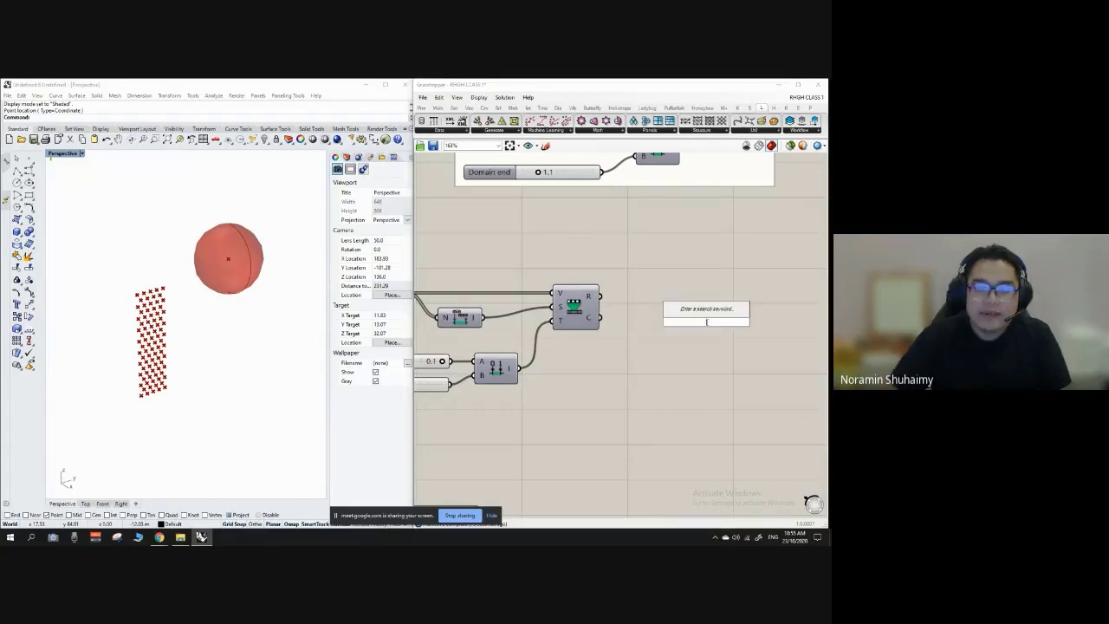
pyautogui.write('PANEL')
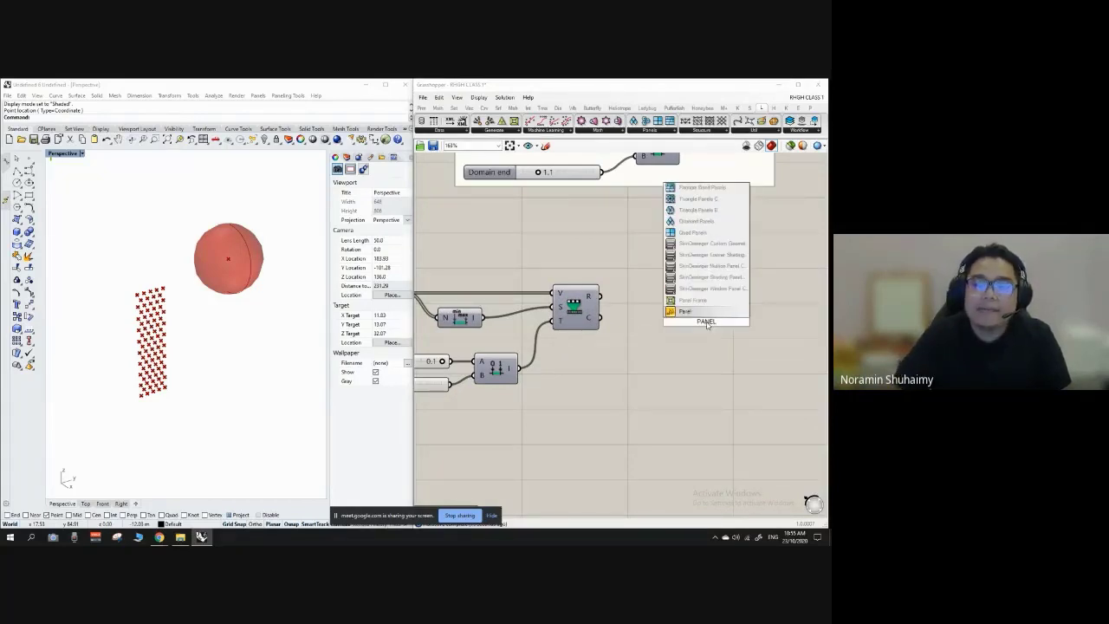
pyautogui.press('Return')
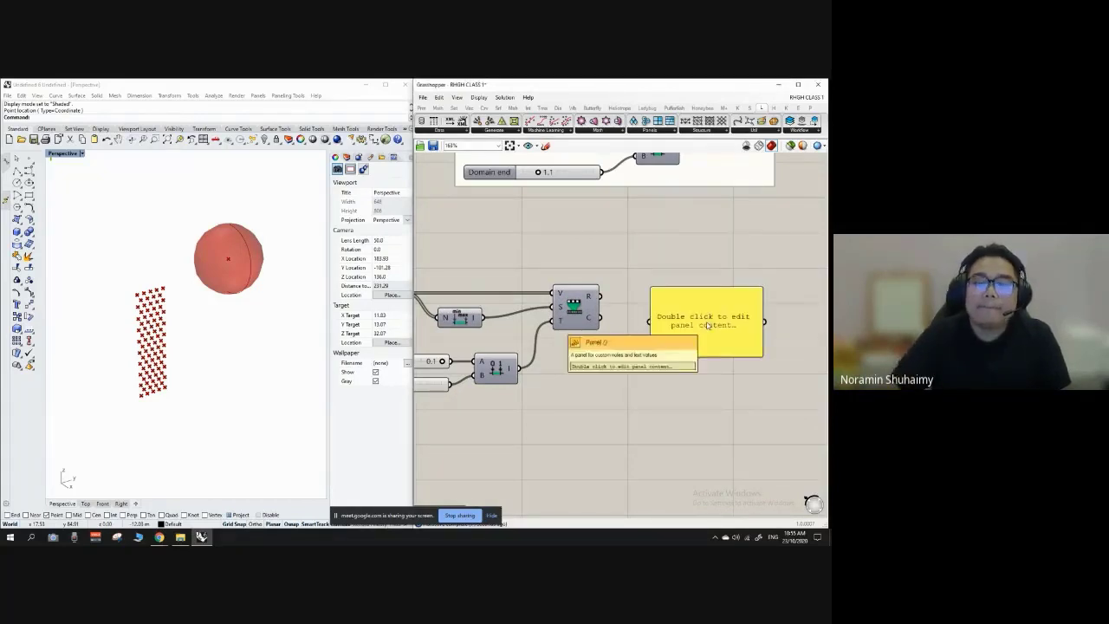
pyautogui.scroll(2, 727, 308)
pyautogui.moveTo(725, 328); pyautogui.dragTo(676, 295)
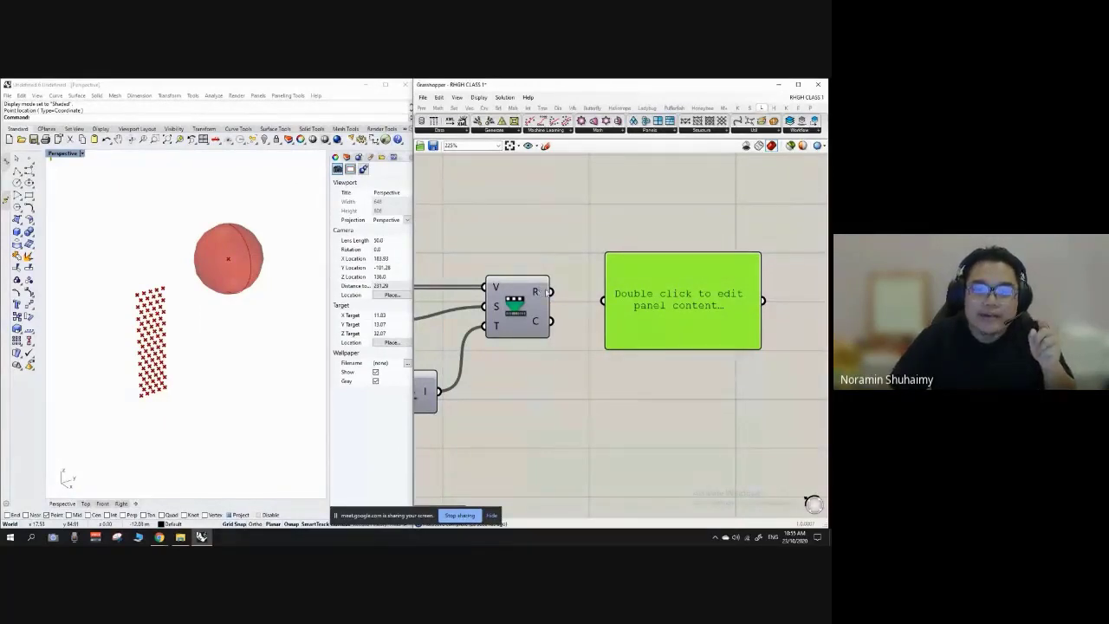
pyautogui.moveTo(551, 292); pyautogui.dragTo(602, 301)
pyautogui.moveTo(671, 304); pyautogui.dragTo(668, 291)
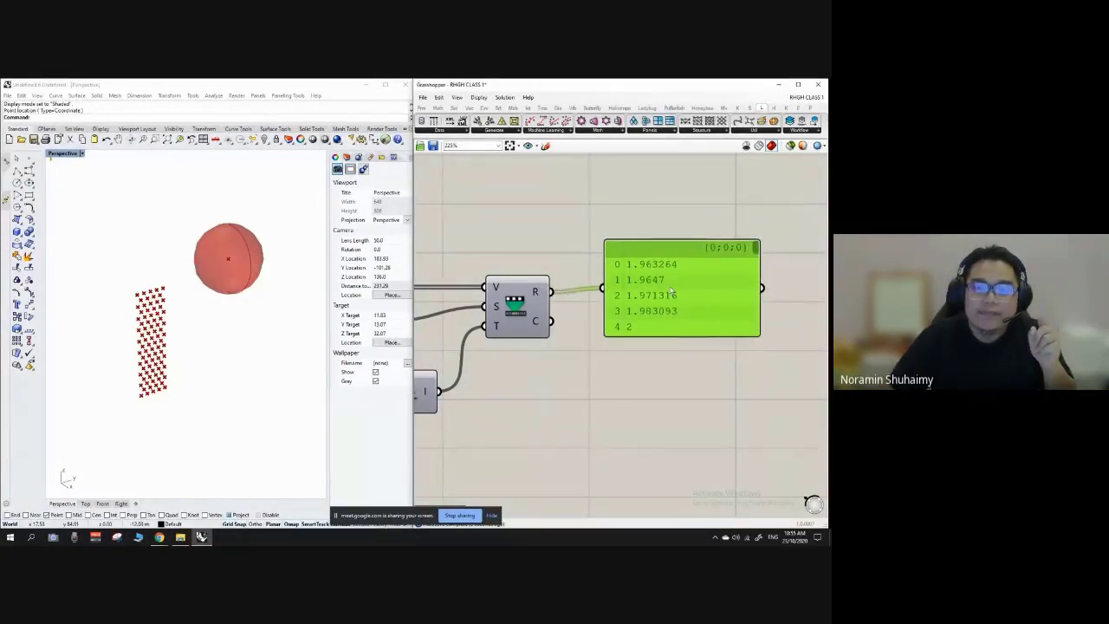
# Stretch the panel downward so it lists many more of the remapped values at once.
pyautogui.moveTo(681, 335); pyautogui.dragTo(682, 468)
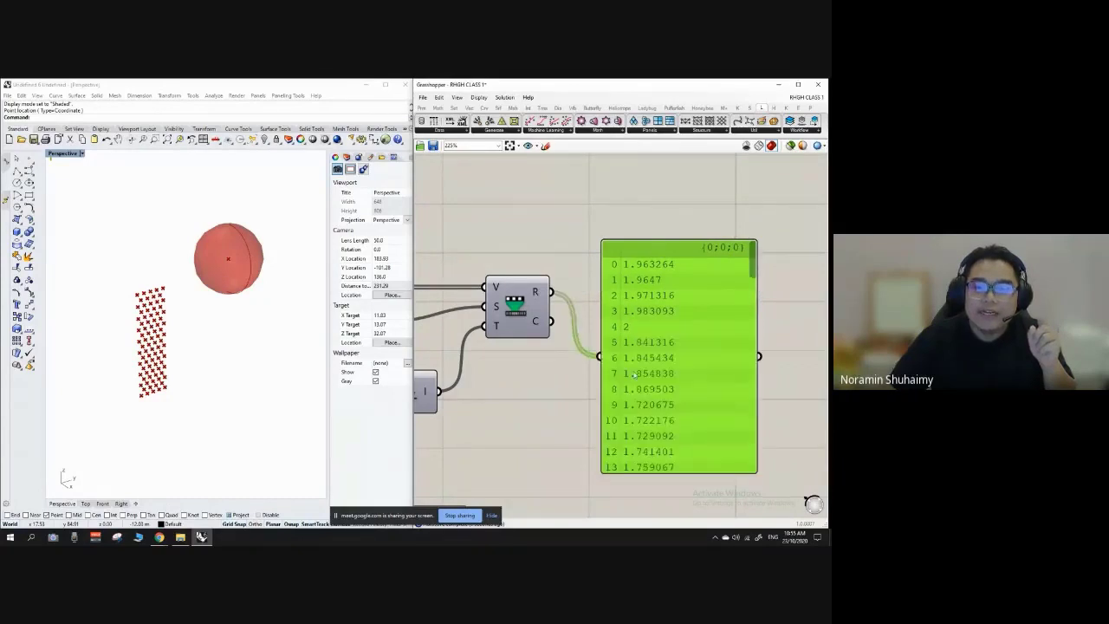
pyautogui.scroll(-3, 629, 359)
pyautogui.scroll(2, 616, 339)
pyautogui.moveTo(616, 342); pyautogui.dragTo(616, 498)
pyautogui.scroll(-4, 728, 340)
pyautogui.scroll(6, 532, 340)
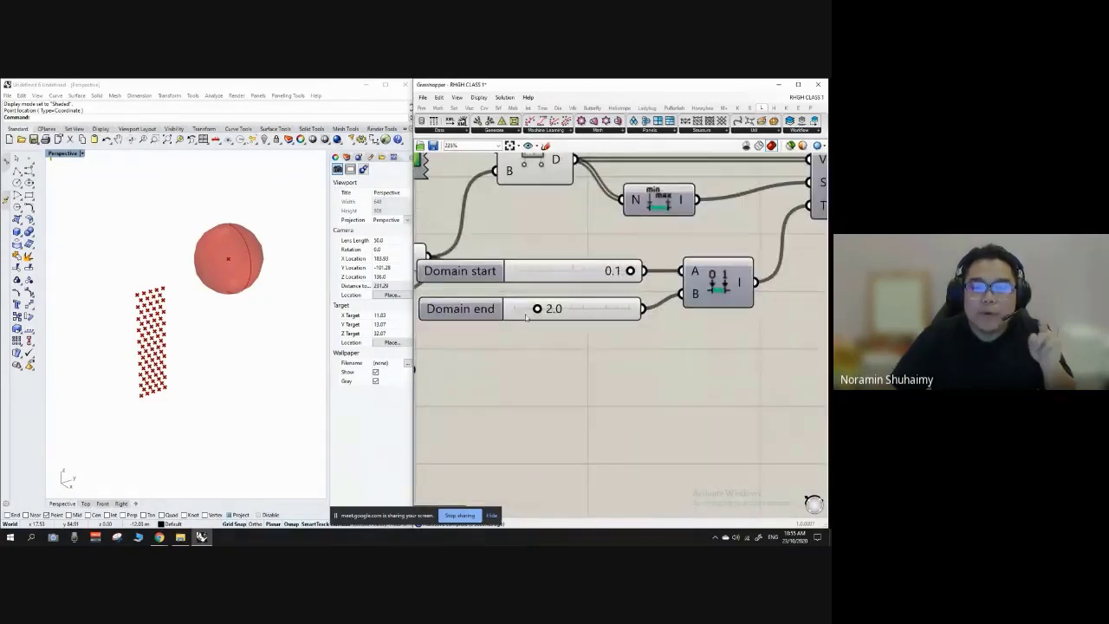
pyautogui.scroll(-6, 619, 276)
pyautogui.scroll(4, 741, 286)
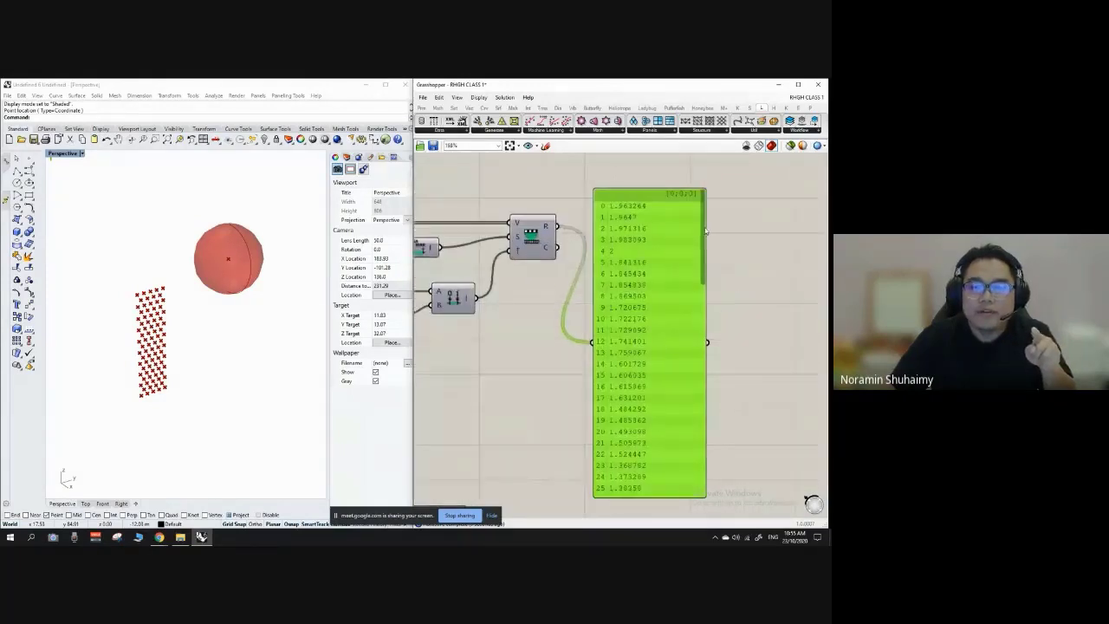
# Examine the full list of remapped values in the panel and compare it with the Distance component's output.
pyautogui.moveTo(704, 228); pyautogui.dragTo(703, 323)
pyautogui.moveTo(702, 333); pyautogui.dragTo(704, 452)
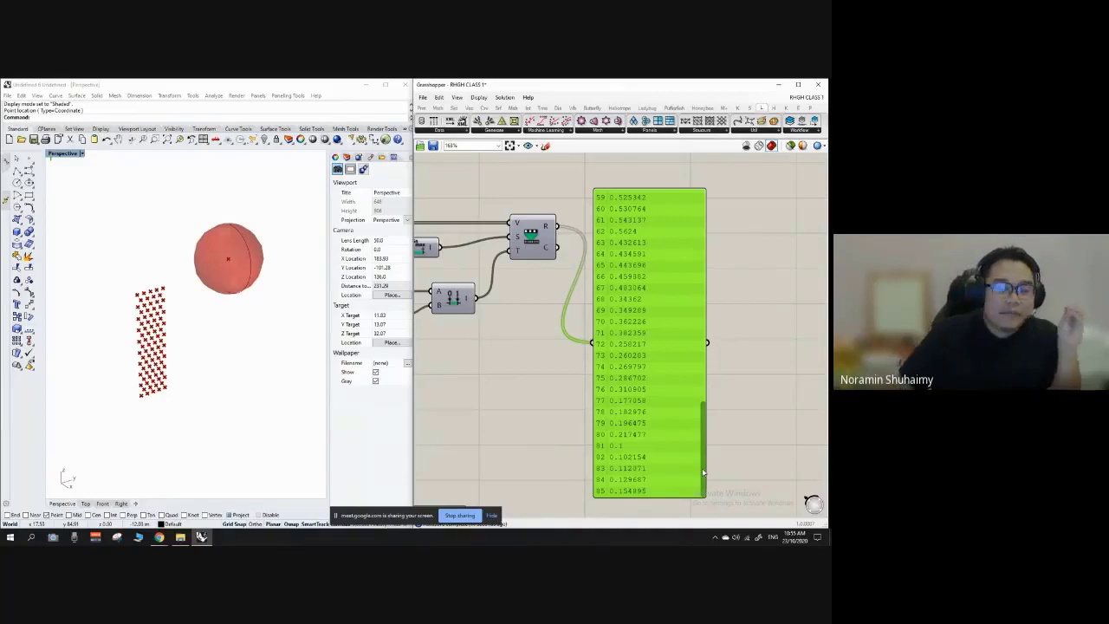
pyautogui.scroll(-3, 778, 363)
pyautogui.scroll(3, 559, 325)
pyautogui.click(585, 250)
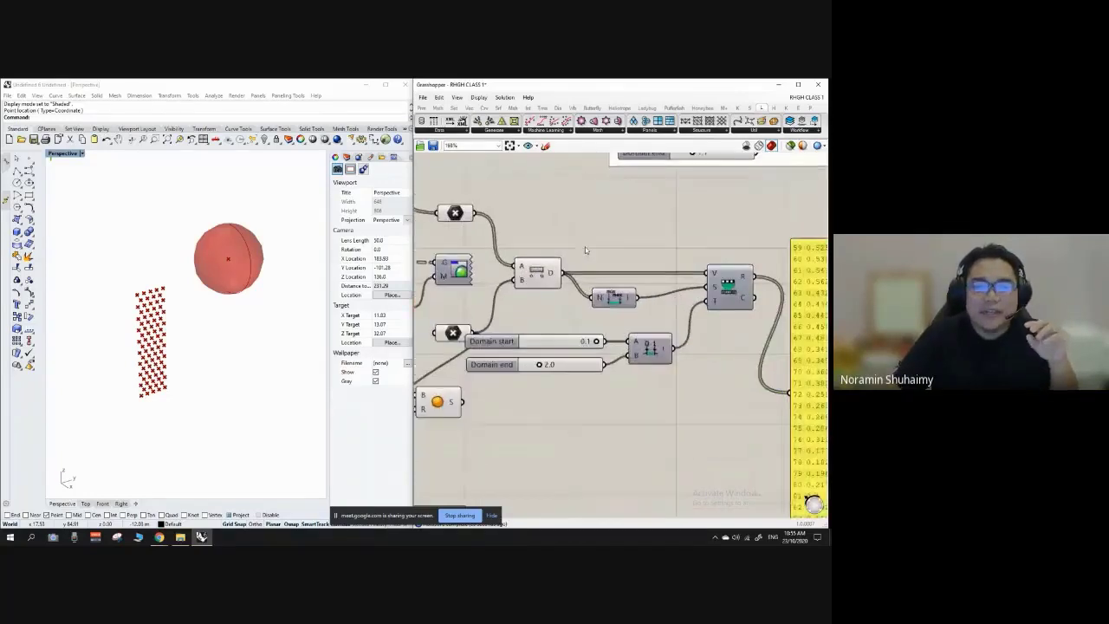
pyautogui.moveTo(553, 276)
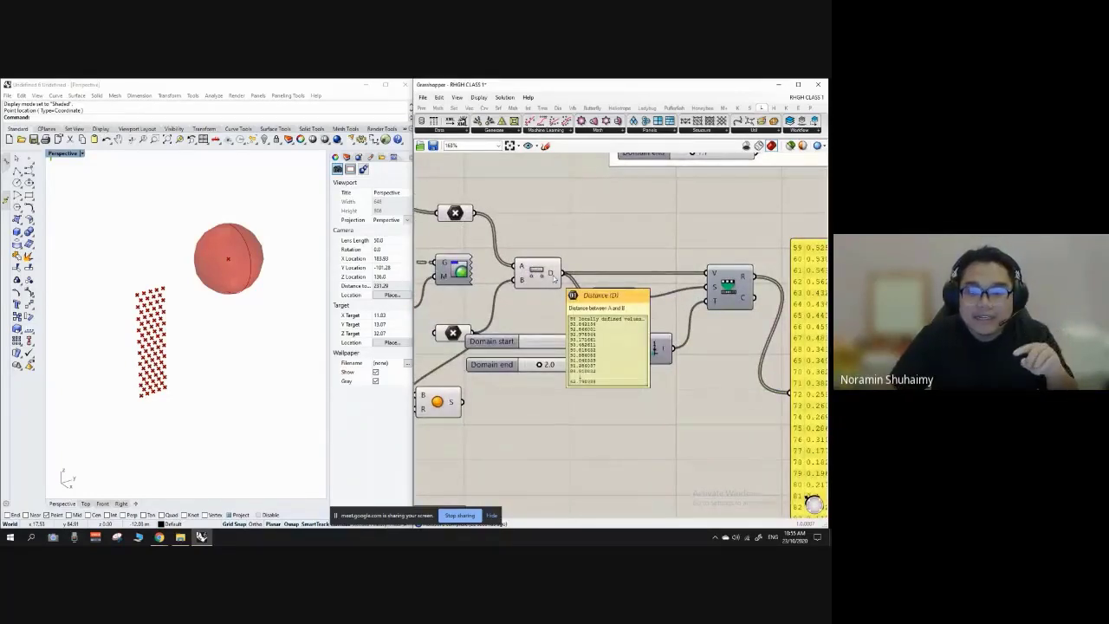
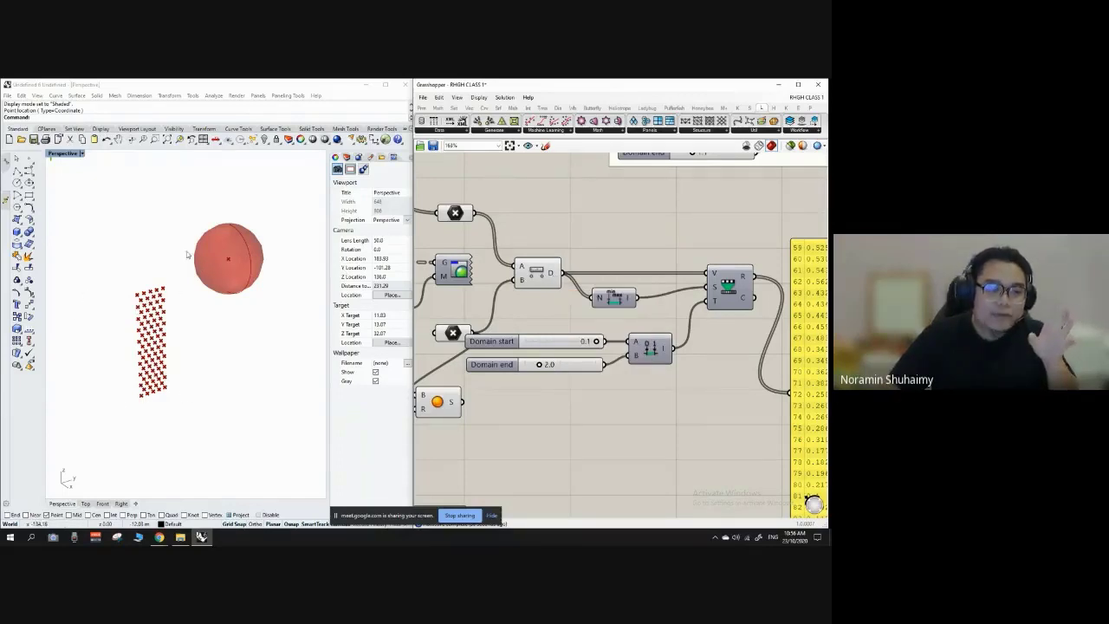
pyautogui.scroll(-4, 438, 250)
pyautogui.scroll(3, 637, 274)
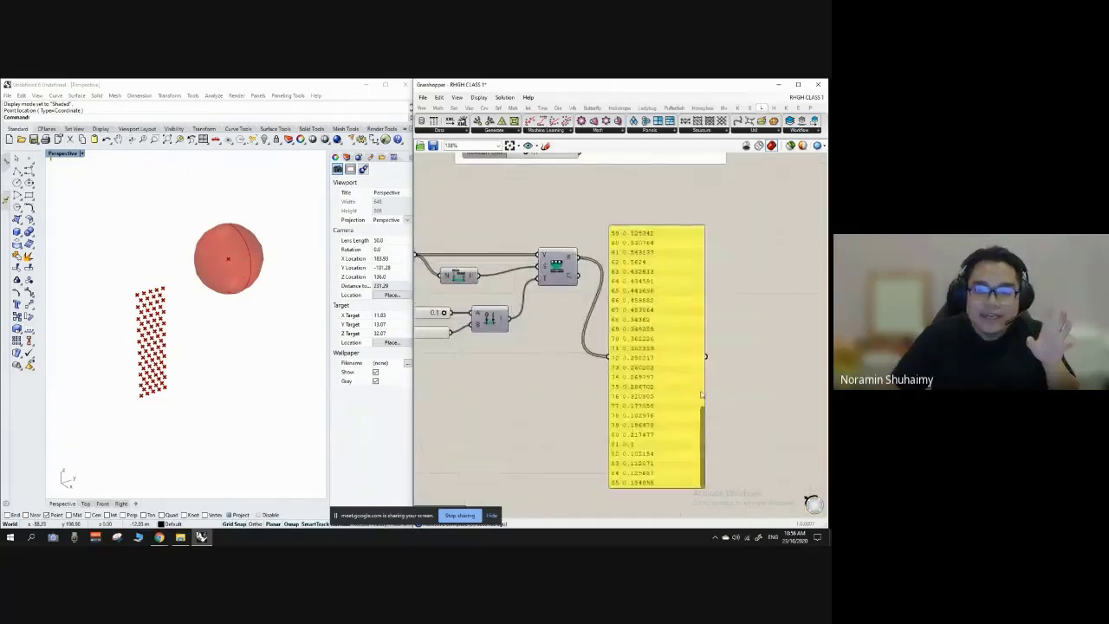
pyautogui.moveTo(702, 418); pyautogui.dragTo(702, 232)
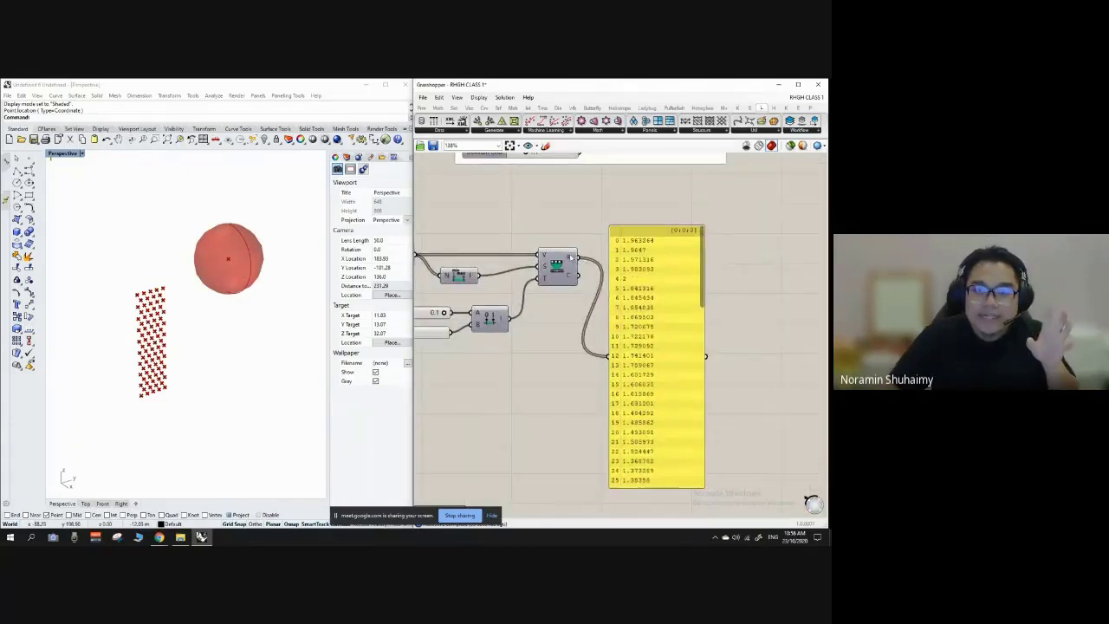
pyautogui.moveTo(570, 257)
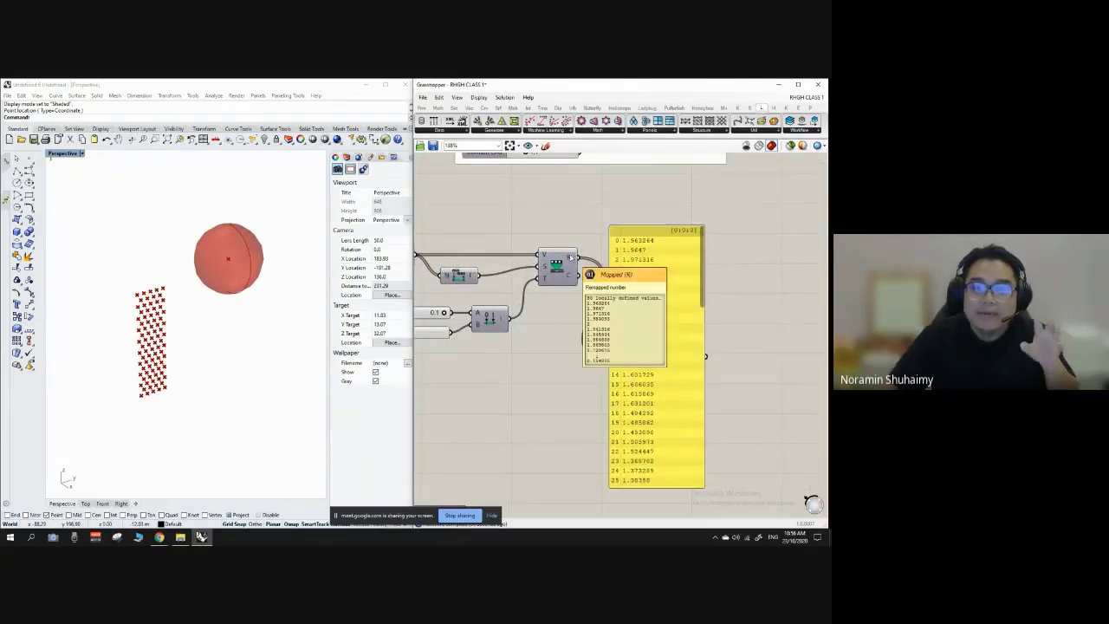
pyautogui.moveTo(703, 236); pyautogui.dragTo(703, 396)
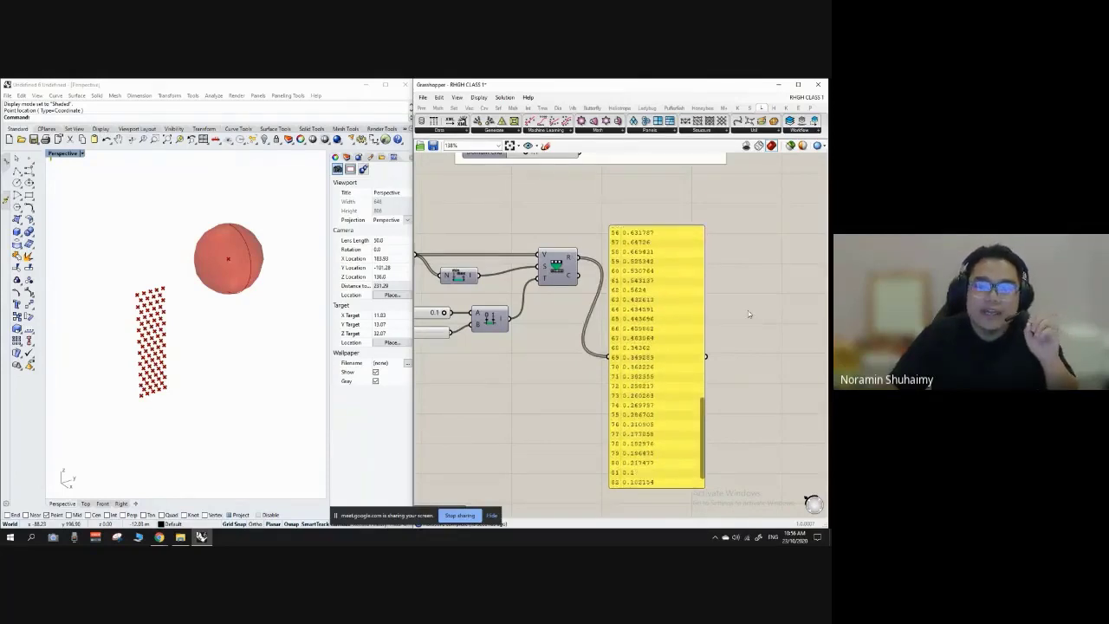
# Move the values panel slightly up and further away from Remap Numbers, leaving it deselected.
pyautogui.moveTo(691, 323); pyautogui.dragTo(717, 280)
pyautogui.scroll(-5, 698, 281)
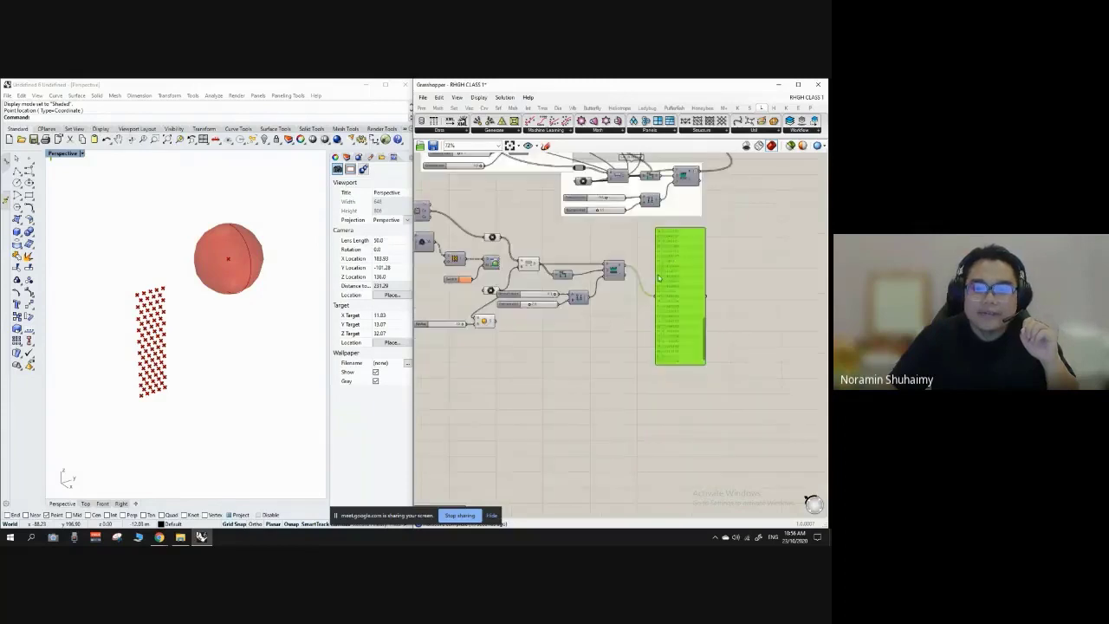
pyautogui.scroll(2, 706, 293)
pyautogui.moveTo(707, 293); pyautogui.dragTo(821, 312, button='right')
pyautogui.scroll(3, 801, 265)
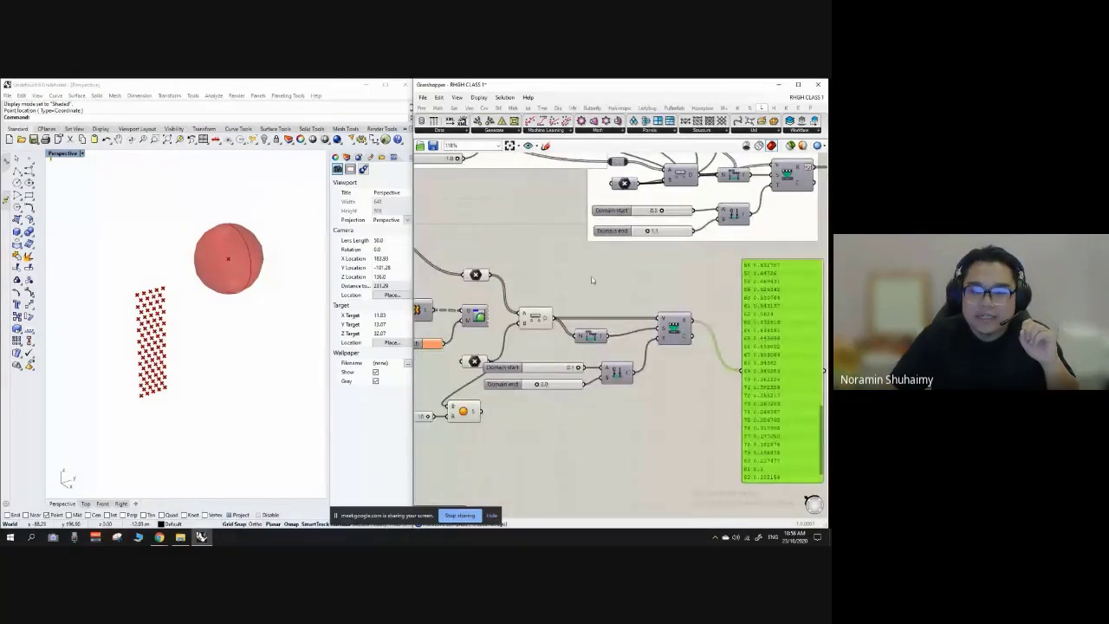
pyautogui.scroll(-1, 660, 284)
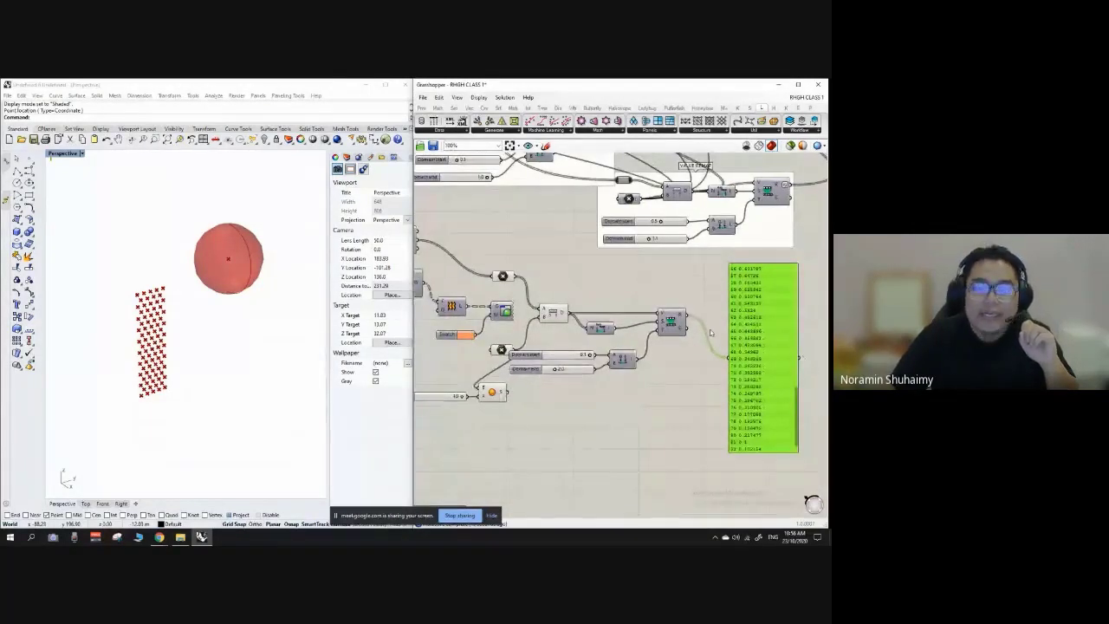
pyautogui.scroll(-2, 716, 330)
pyautogui.moveTo(742, 252); pyautogui.dragTo(777, 197)
pyautogui.click(673, 266)
# Examine the definition between Remap Numbers' R output and the Diamonds component with its Factor slider.
pyautogui.moveTo(565, 380); pyautogui.dragTo(648, 368, button='right')
pyautogui.scroll(1, 648, 367)
pyautogui.scroll(-2, 753, 379)
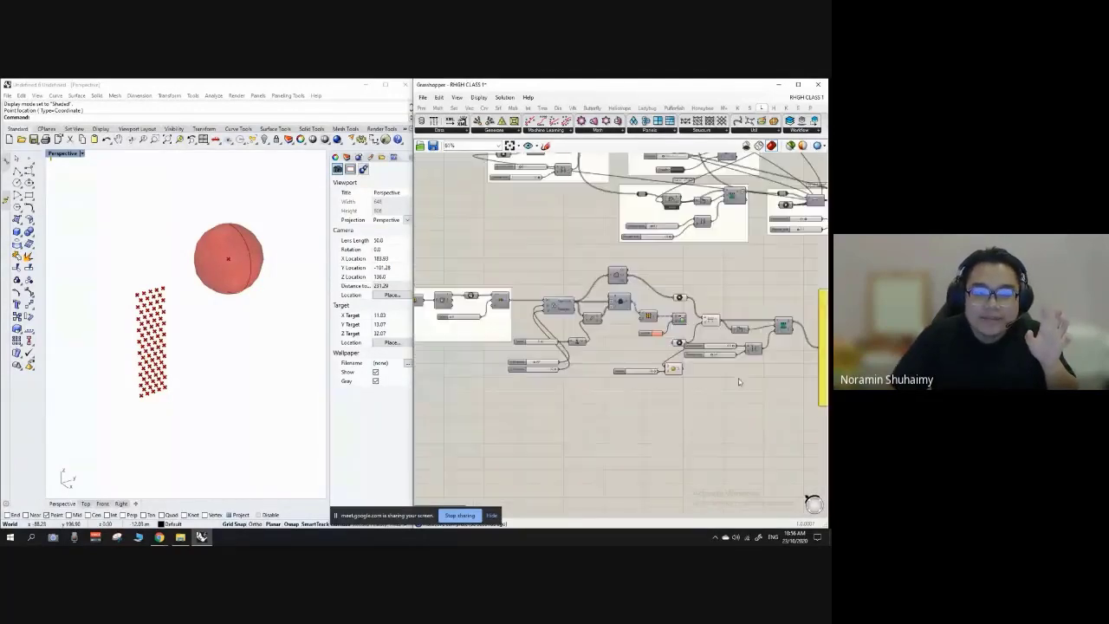
pyautogui.scroll(3, 573, 345)
pyautogui.scroll(-1, 508, 322)
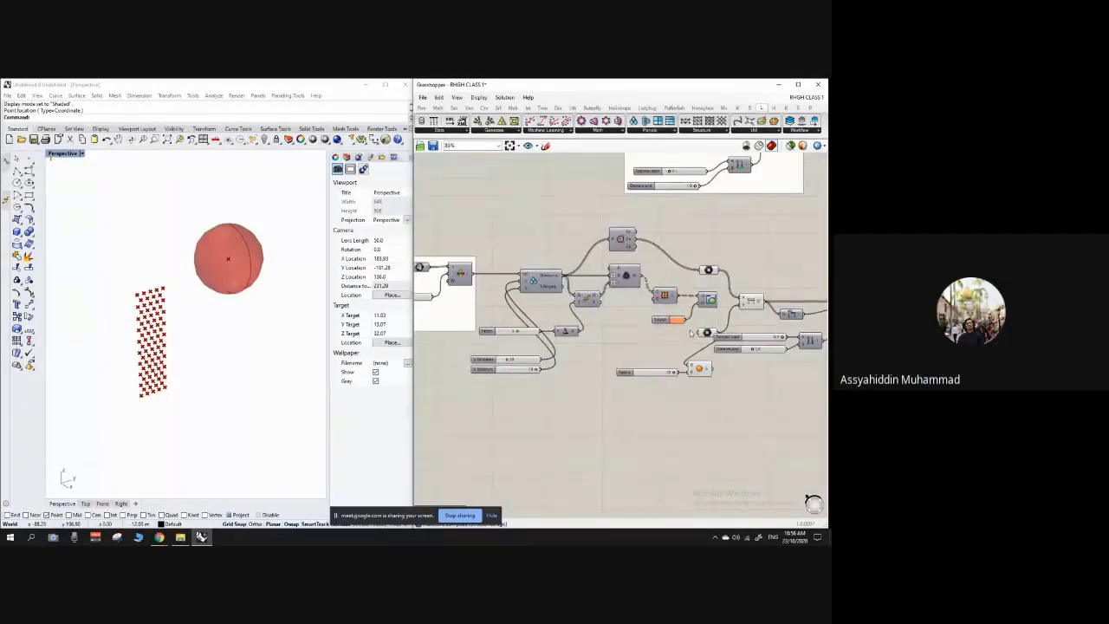
pyautogui.scroll(-2, 691, 333)
pyautogui.scroll(1, 676, 321)
pyautogui.scroll(-1, 664, 301)
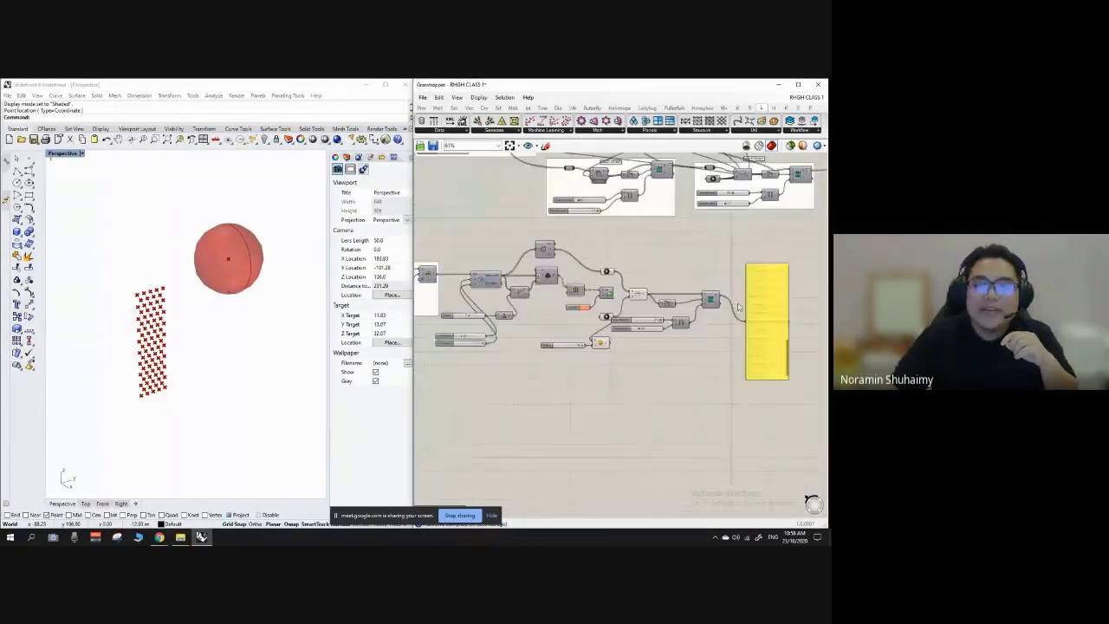
pyautogui.scroll(3, 716, 296)
pyautogui.moveTo(731, 297)
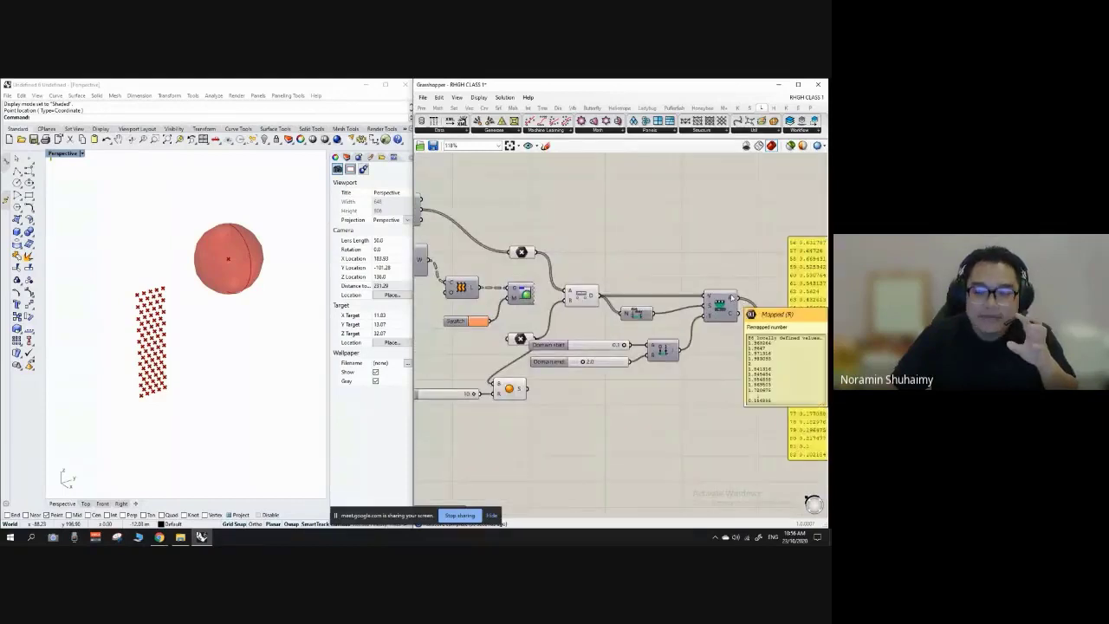
pyautogui.scroll(-2, 704, 269)
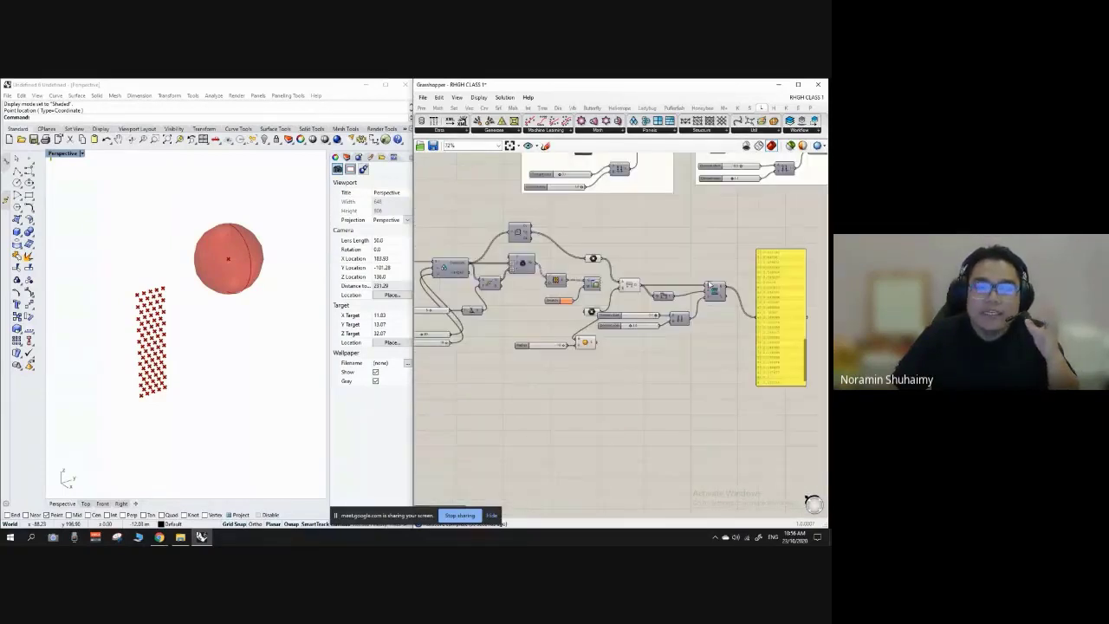
pyautogui.scroll(-2, 777, 313)
pyautogui.scroll(5, 609, 312)
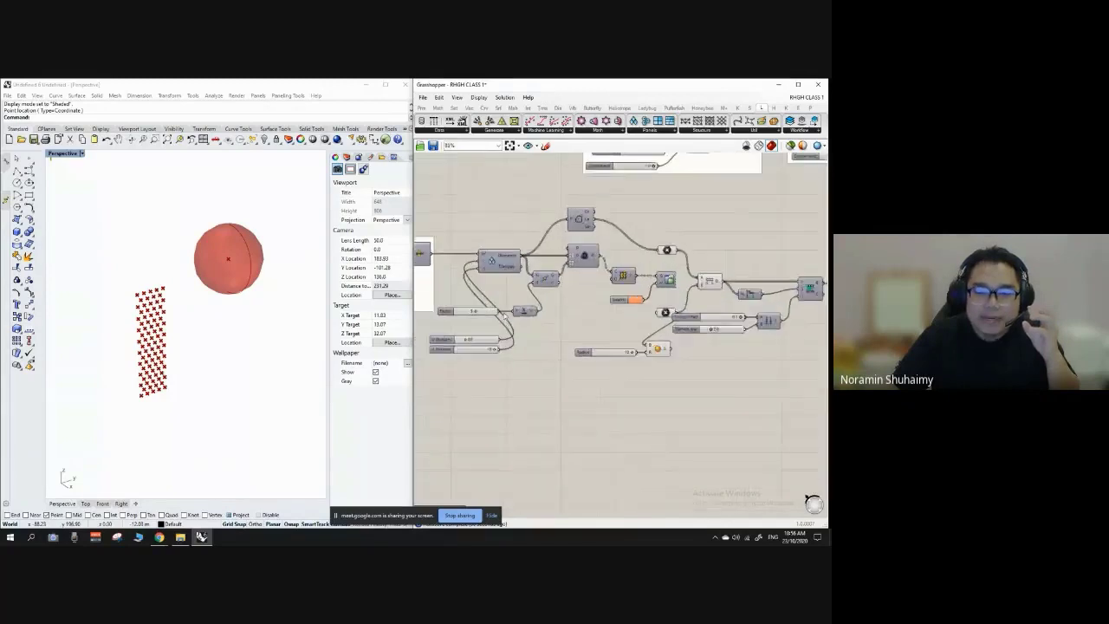
pyautogui.scroll(-2, 611, 292)
pyautogui.scroll(2, 524, 276)
pyautogui.scroll(2, 525, 276)
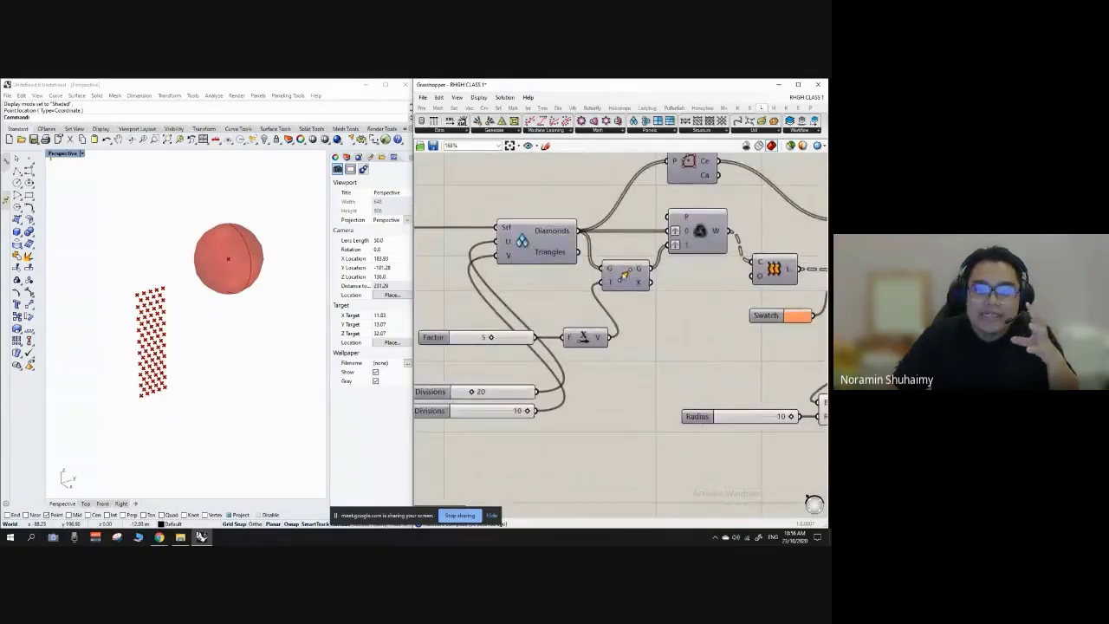
# Nudge the Move component down and place the Factor slider just above the U Divisions and V Divisions sliders.
pyautogui.moveTo(624, 274); pyautogui.dragTo(633, 286)
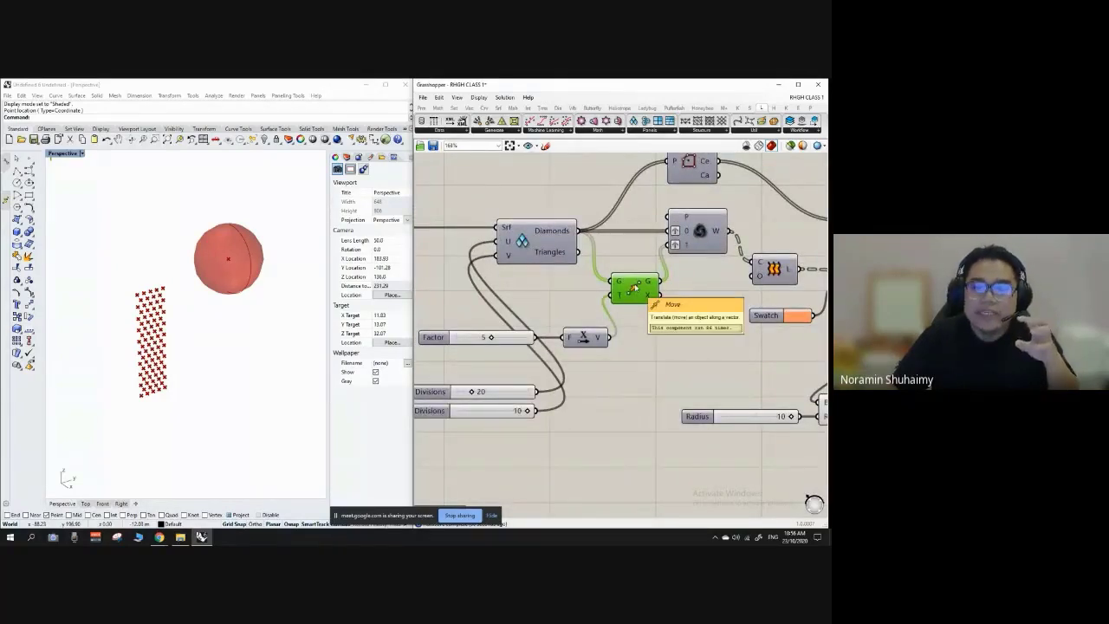
pyautogui.click(587, 339)
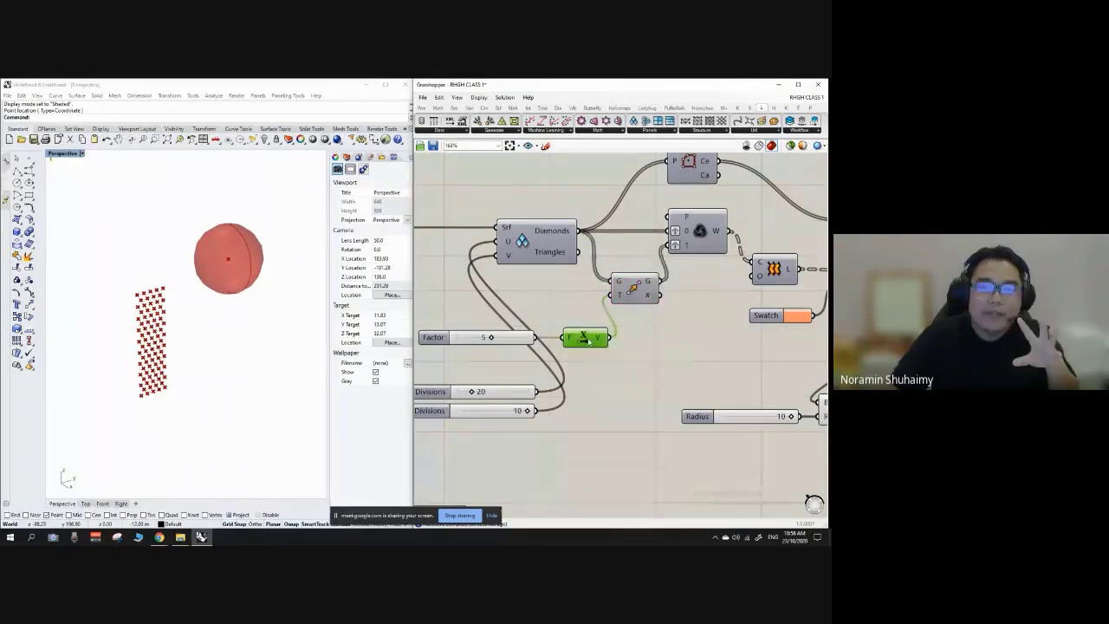
pyautogui.scroll(-1, 546, 336)
pyautogui.scroll(2, 546, 336)
pyautogui.moveTo(546, 336); pyautogui.dragTo(537, 368)
pyautogui.scroll(3, 505, 375)
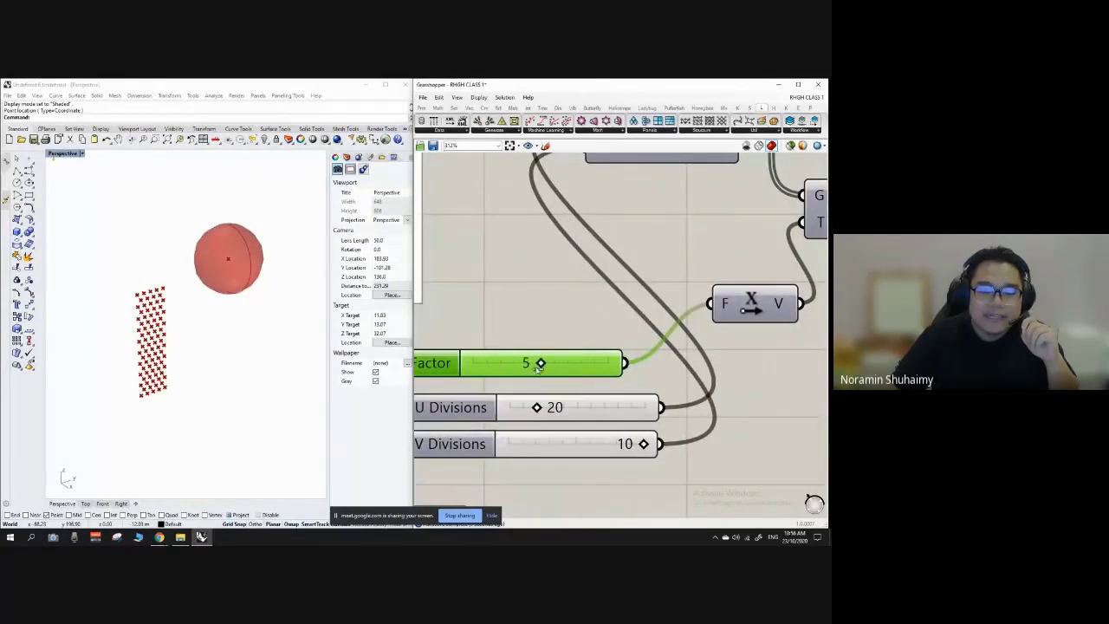
pyautogui.click(506, 298)
pyautogui.scroll(-4, 529, 337)
pyautogui.scroll(3, 534, 348)
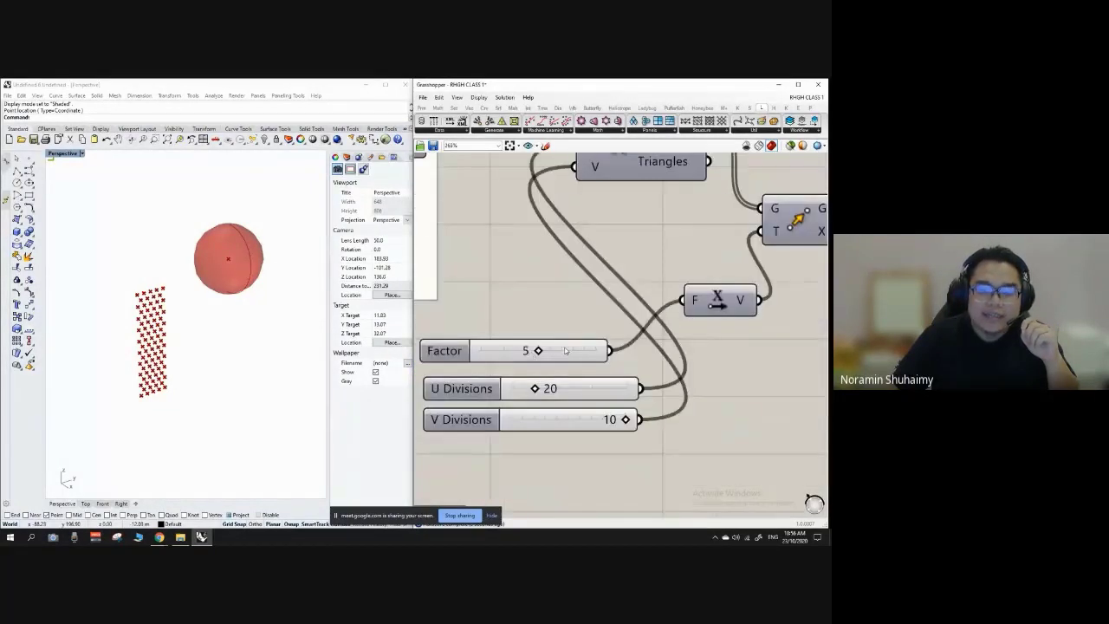
# Connect Remap Numbers' R output to the Unit X component's F input in place of the Factor slider.
pyautogui.click(568, 353)
pyautogui.scroll(-5, 524, 294)
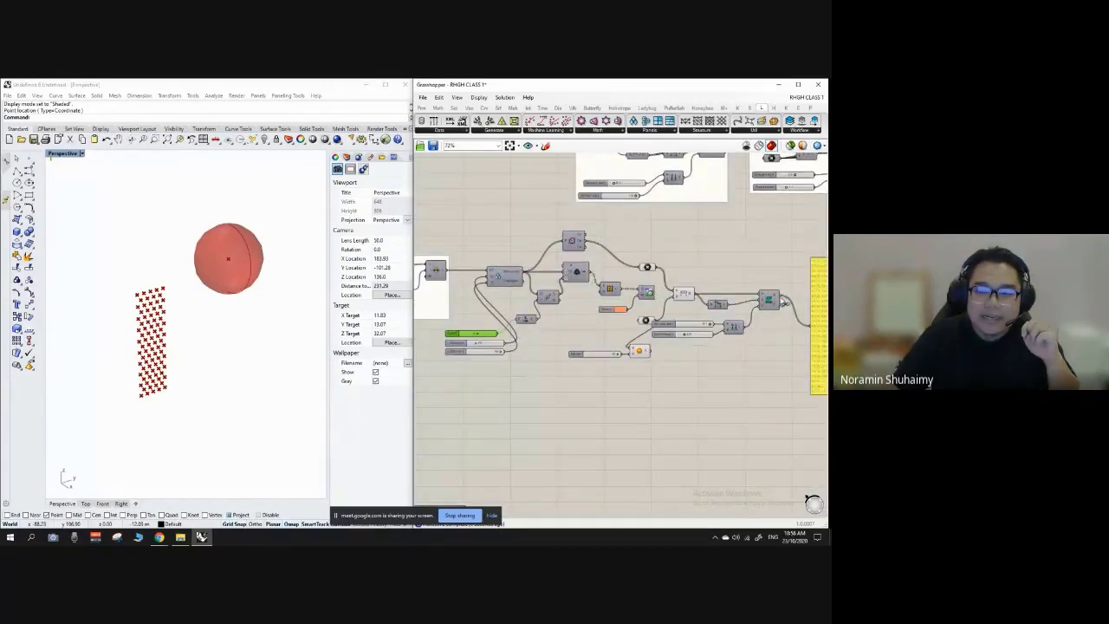
pyautogui.moveTo(791, 290); pyautogui.dragTo(518, 318)
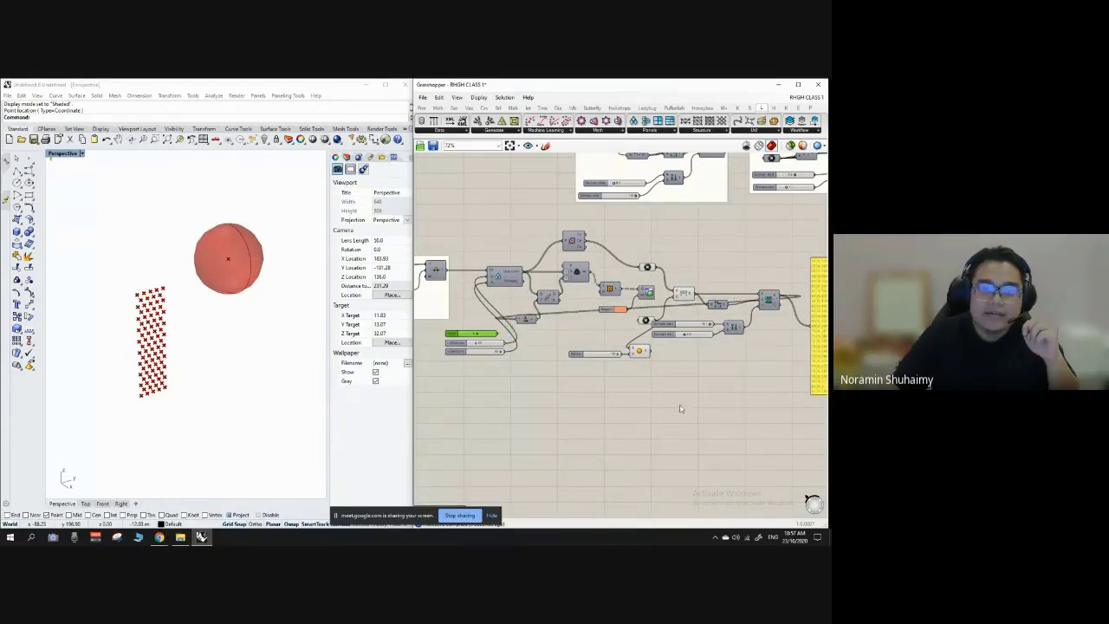
pyautogui.click(583, 343)
# Turn on the preview of the Custom Preview component and deselect it so the lattice displays in its swatch colour.
pyautogui.moveTo(582, 343); pyautogui.dragTo(513, 344, button='right')
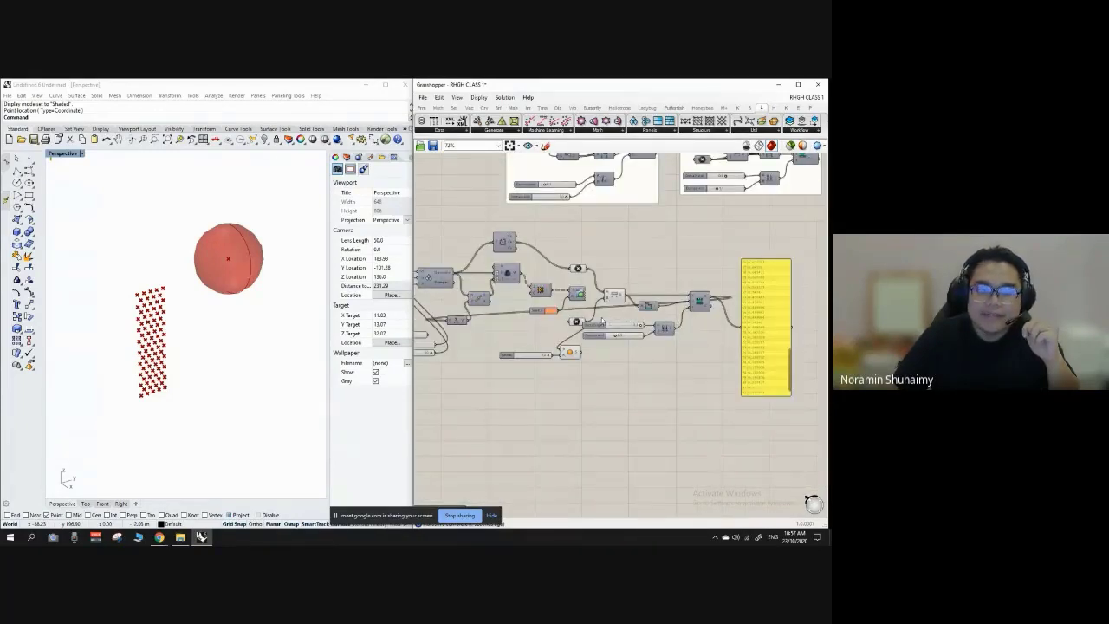
pyautogui.scroll(2, 602, 321)
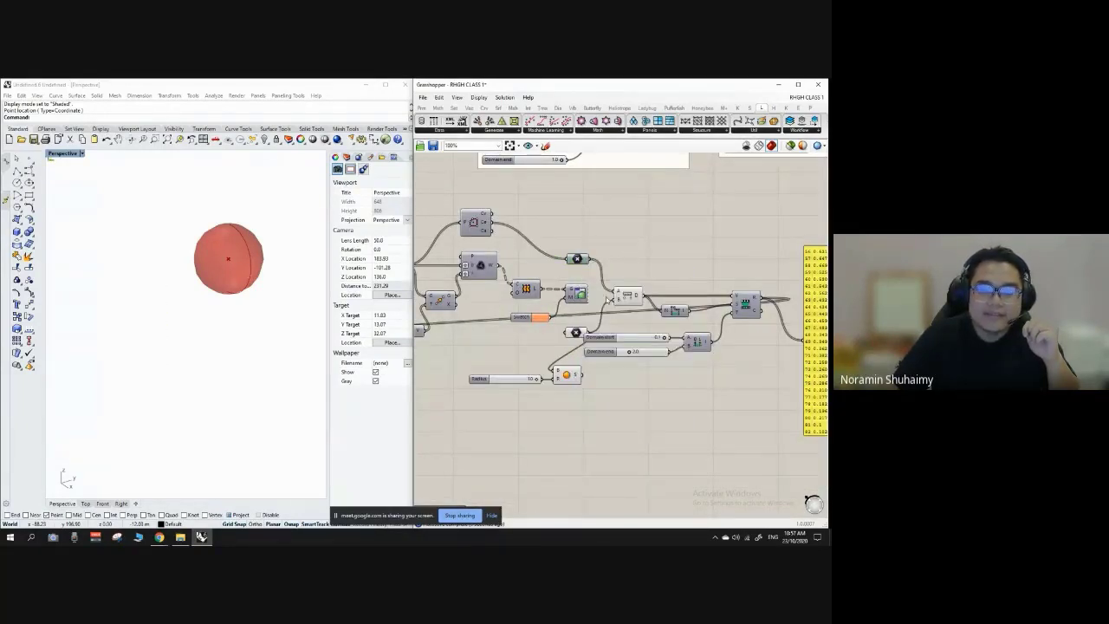
pyautogui.scroll(-1, 602, 312)
pyautogui.scroll(2, 578, 302)
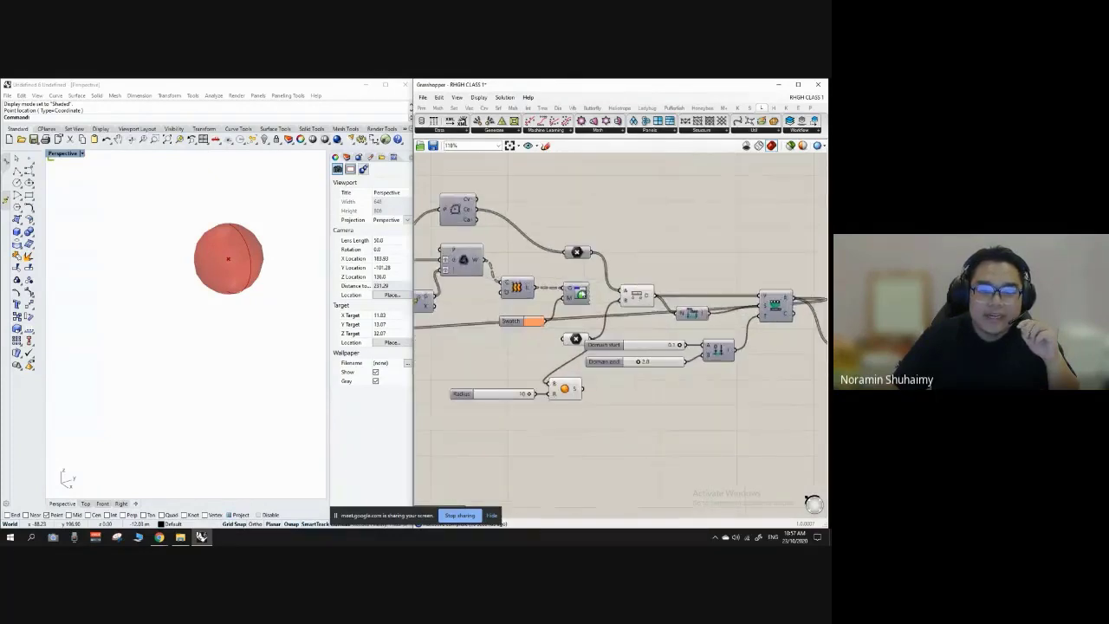
pyautogui.rightClick(578, 295)
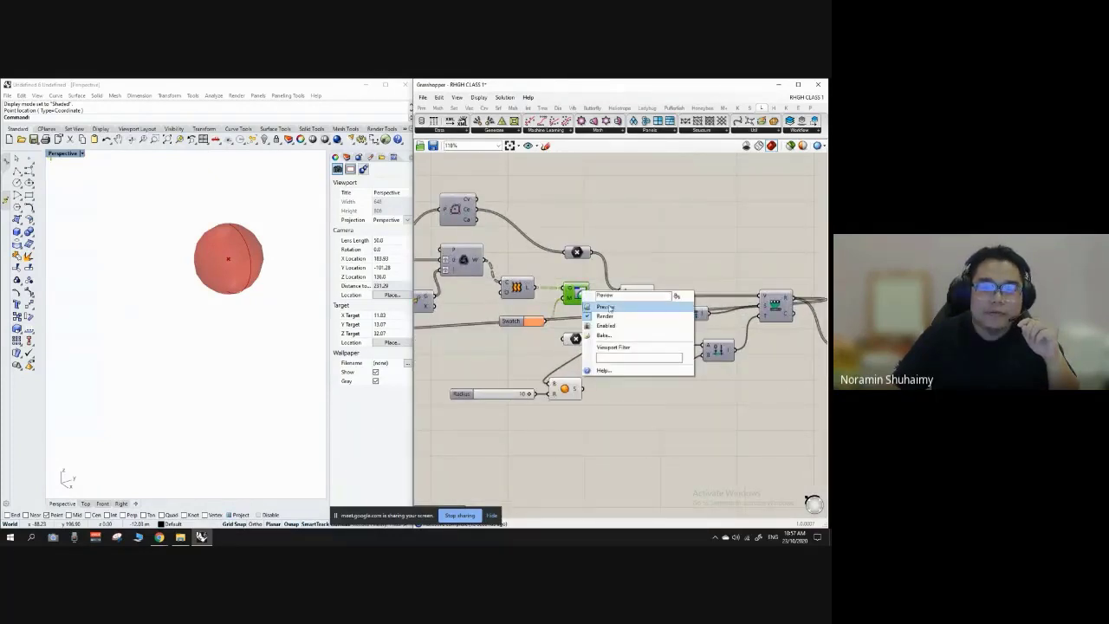
pyautogui.click(602, 309)
pyautogui.moveTo(191, 369); pyautogui.dragTo(196, 361, button='right')
pyautogui.scroll(10, 123, 337)
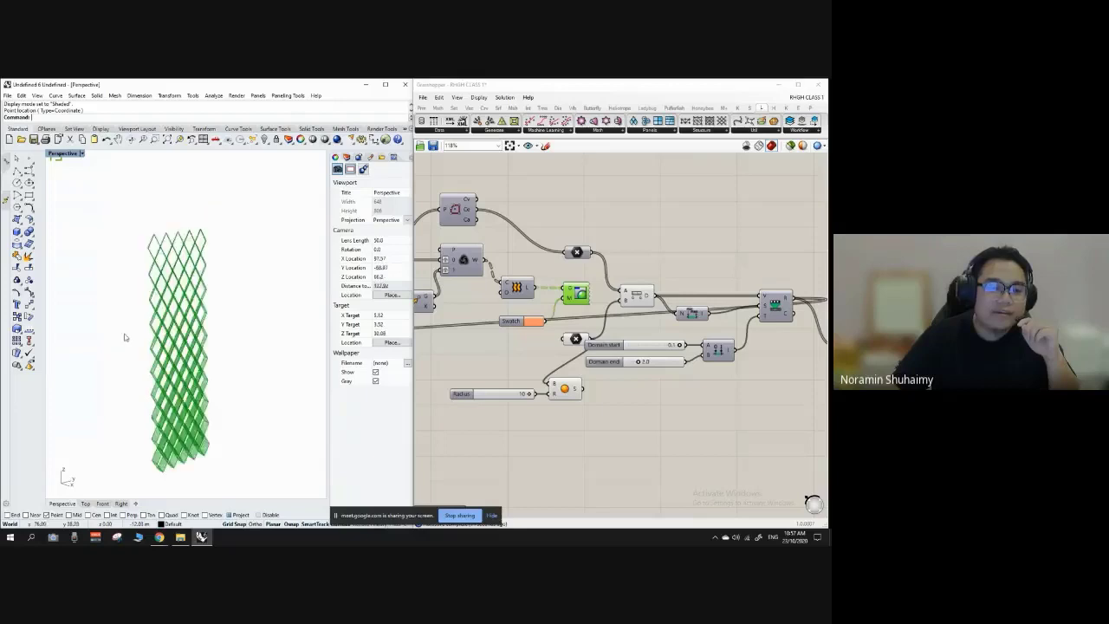
pyautogui.moveTo(156, 325); pyautogui.dragTo(253, 289, button='right')
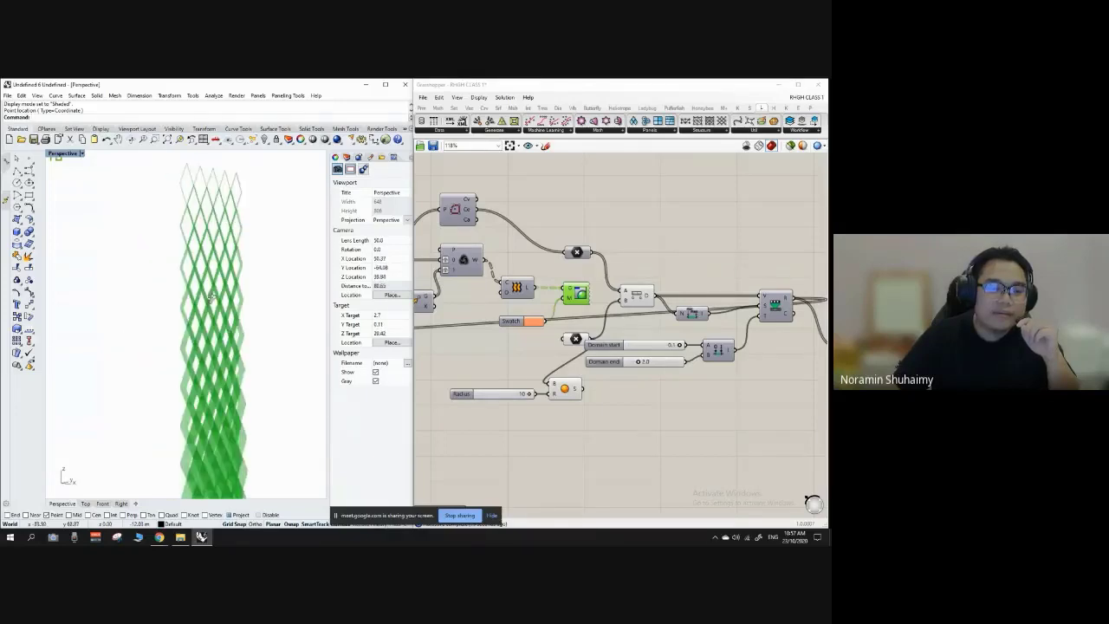
pyautogui.click(622, 223)
# Examine the lattice from several angles, comparing the panel depth at its upper end with that at its base.
pyautogui.moveTo(285, 240); pyautogui.dragTo(247, 294, button='right')
pyautogui.scroll(-6, 260, 286)
pyautogui.scroll(6, 236, 329)
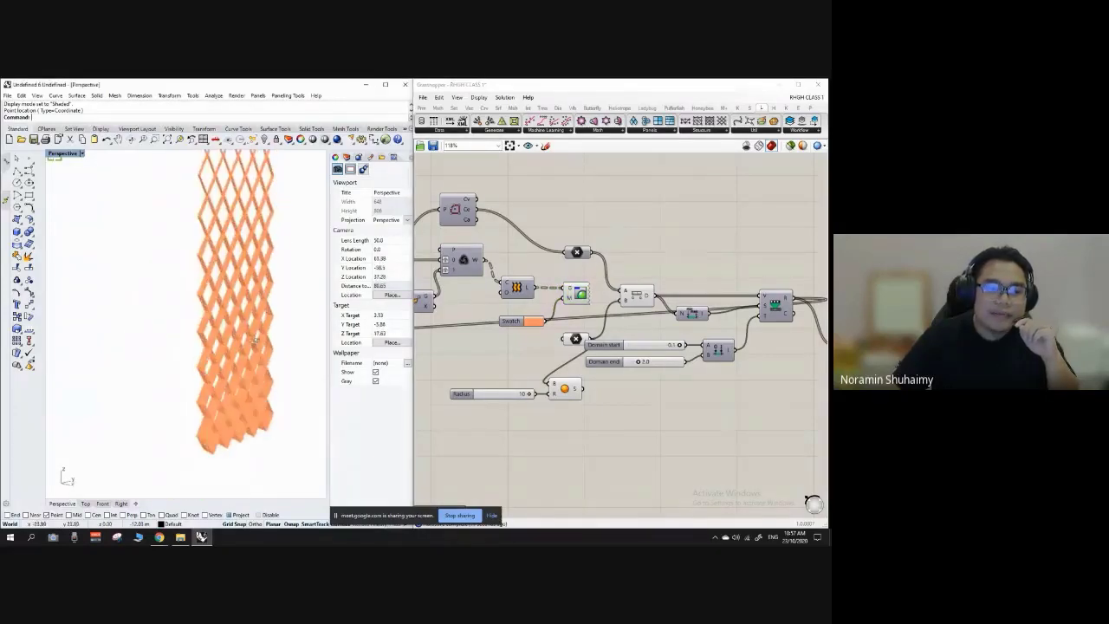
pyautogui.moveTo(281, 336); pyautogui.dragTo(207, 234, button='right')
pyautogui.scroll(-4, 246, 377)
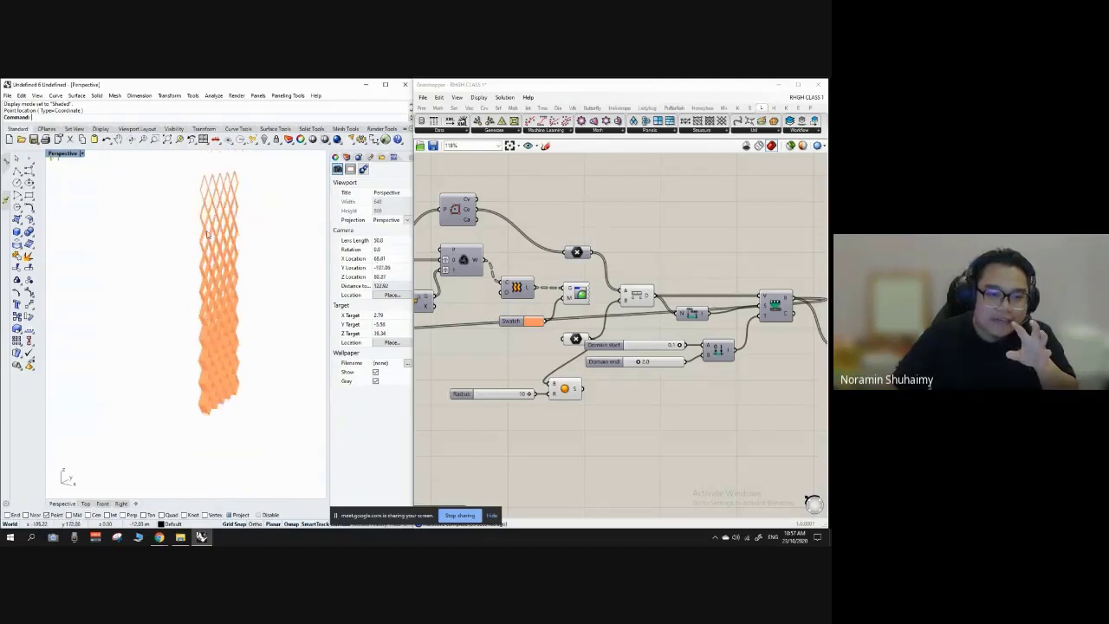
pyautogui.scroll(6, 207, 185)
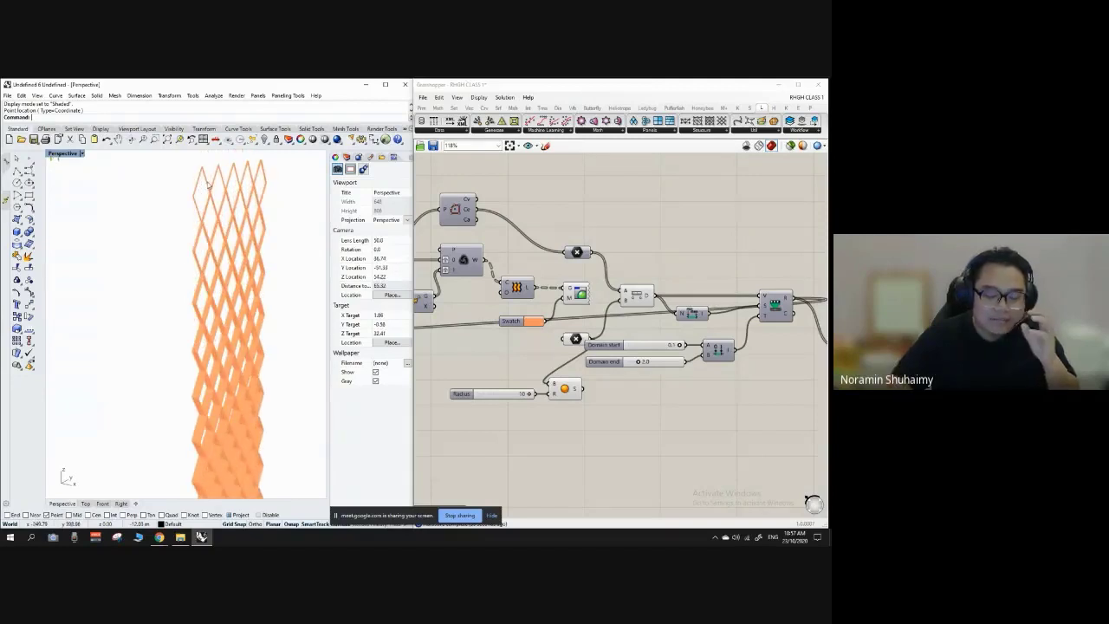
pyautogui.moveTo(209, 184)
pyautogui.mouseDown(button='right')
pyautogui.moveTo(270, 175)
pyautogui.moveTo(222, 184)
pyautogui.mouseUp(button='right')
pyautogui.scroll(5, 221, 194)
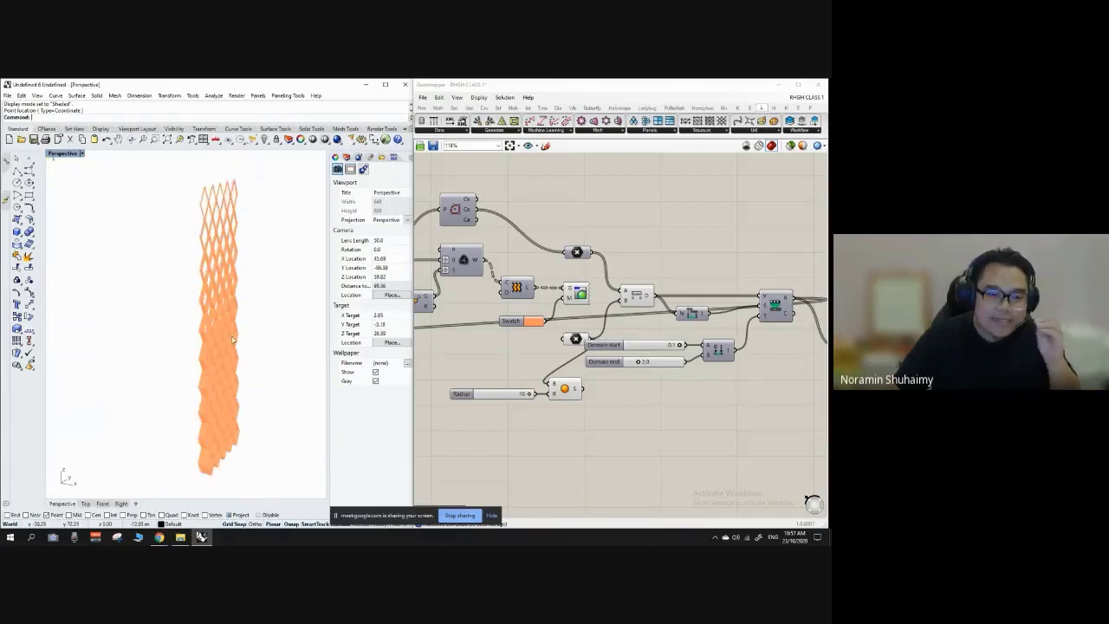
pyautogui.moveTo(238, 373); pyautogui.dragTo(183, 359, button='right')
pyautogui.scroll(-8, 196, 364)
pyautogui.scroll(6, 216, 362)
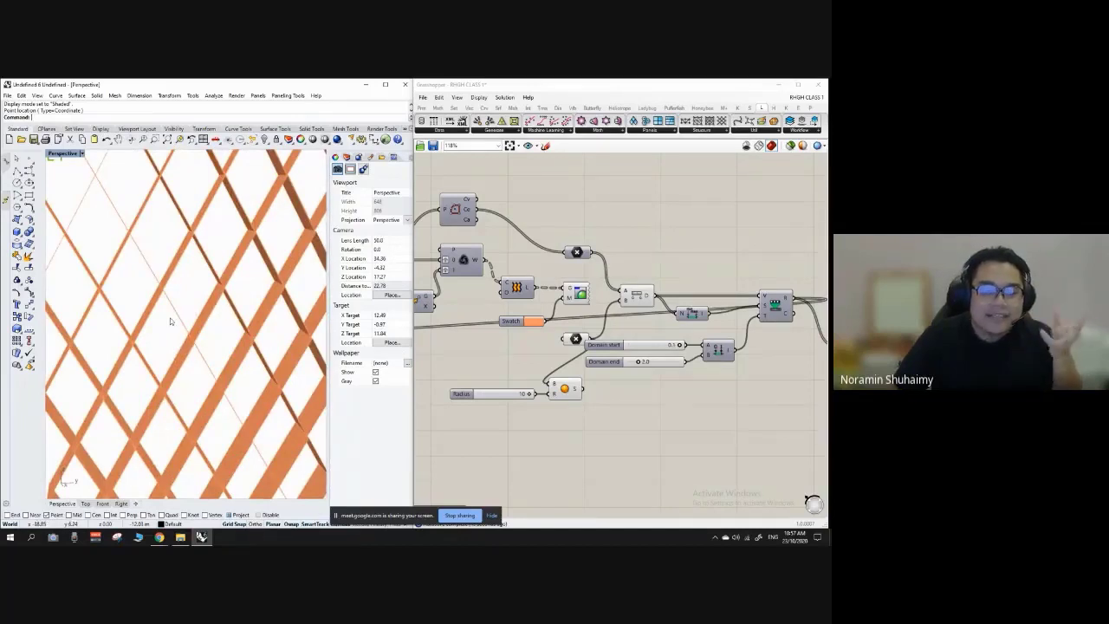
pyautogui.scroll(-5, 171, 322)
pyautogui.scroll(-3, 289, 367)
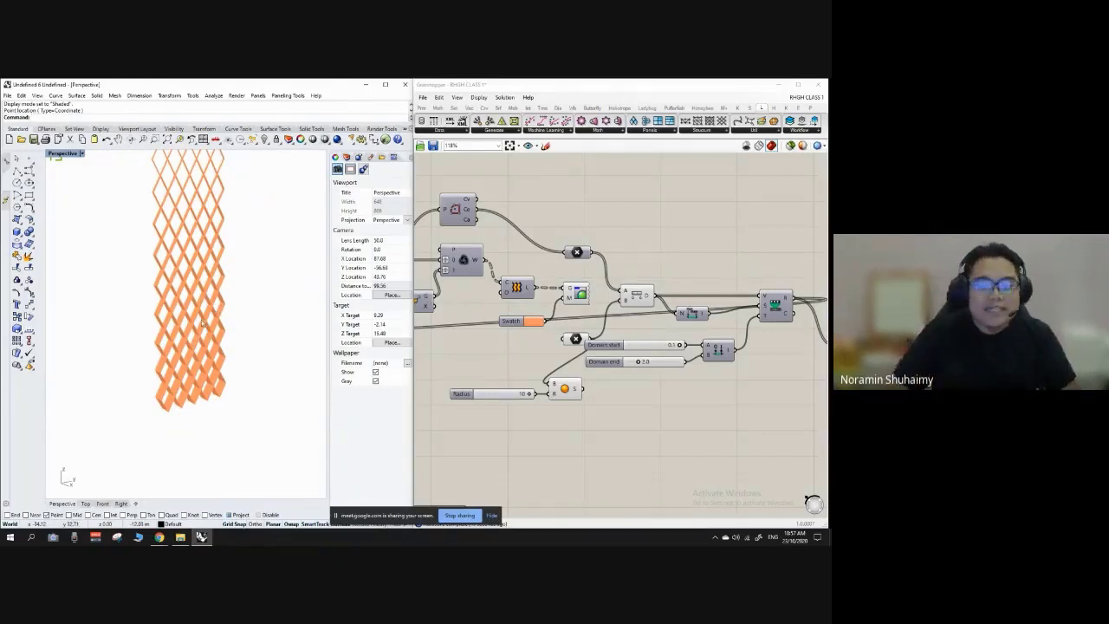
# Reverse the list order on Remap Numbers' R output, moving the component slightly down.
pyautogui.scroll(-4, 569, 313)
pyautogui.scroll(6, 650, 302)
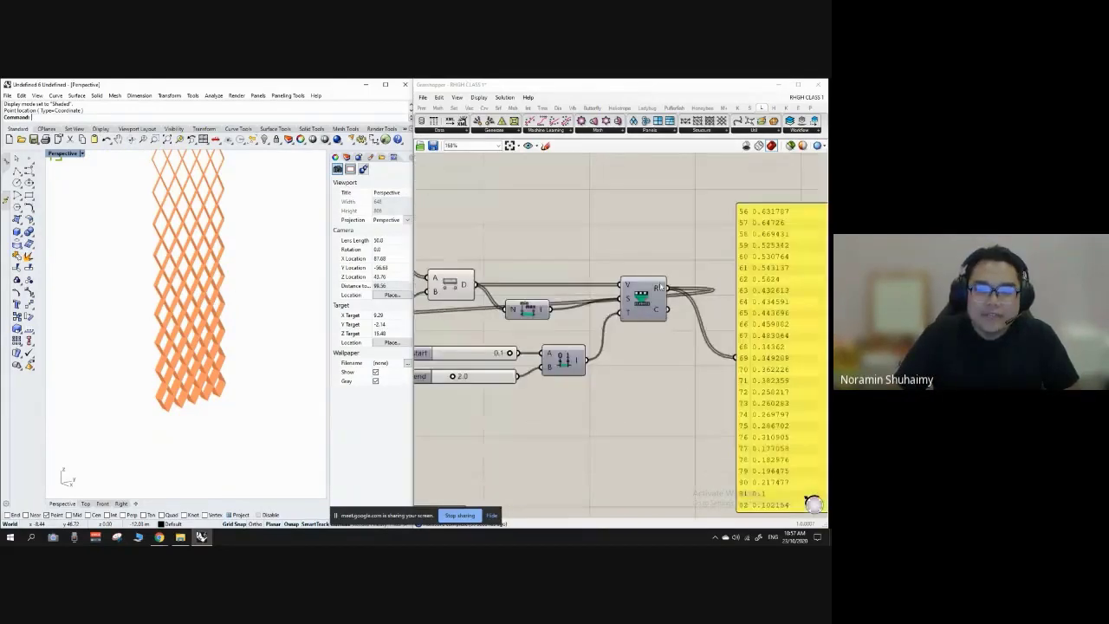
pyautogui.moveTo(658, 291); pyautogui.dragTo(655, 301)
pyautogui.moveTo(656, 299)
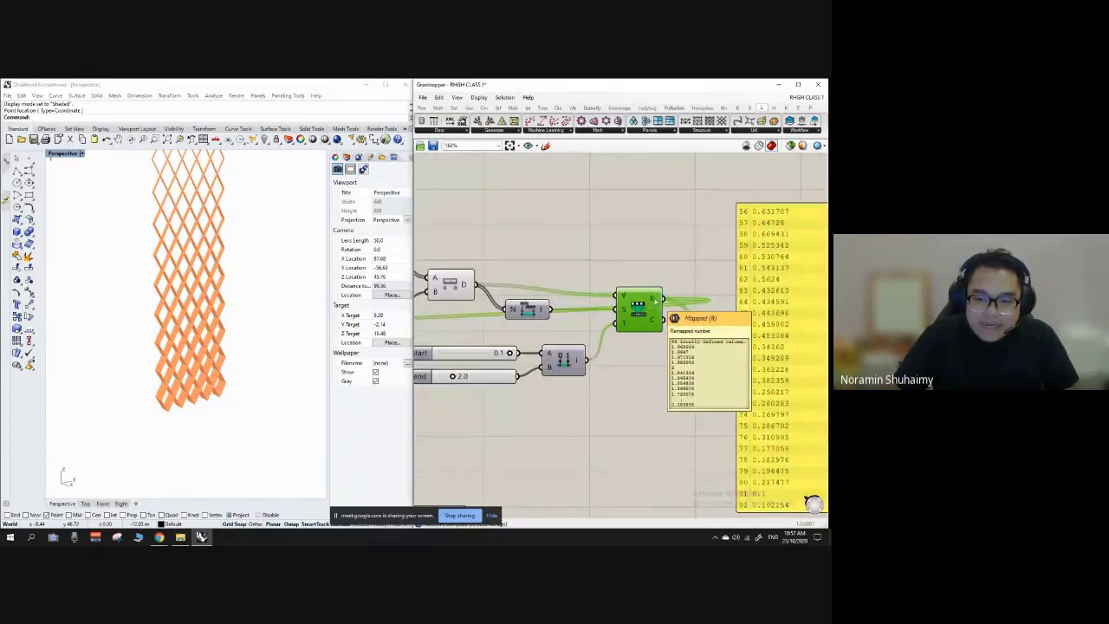
pyautogui.rightClick(656, 298)
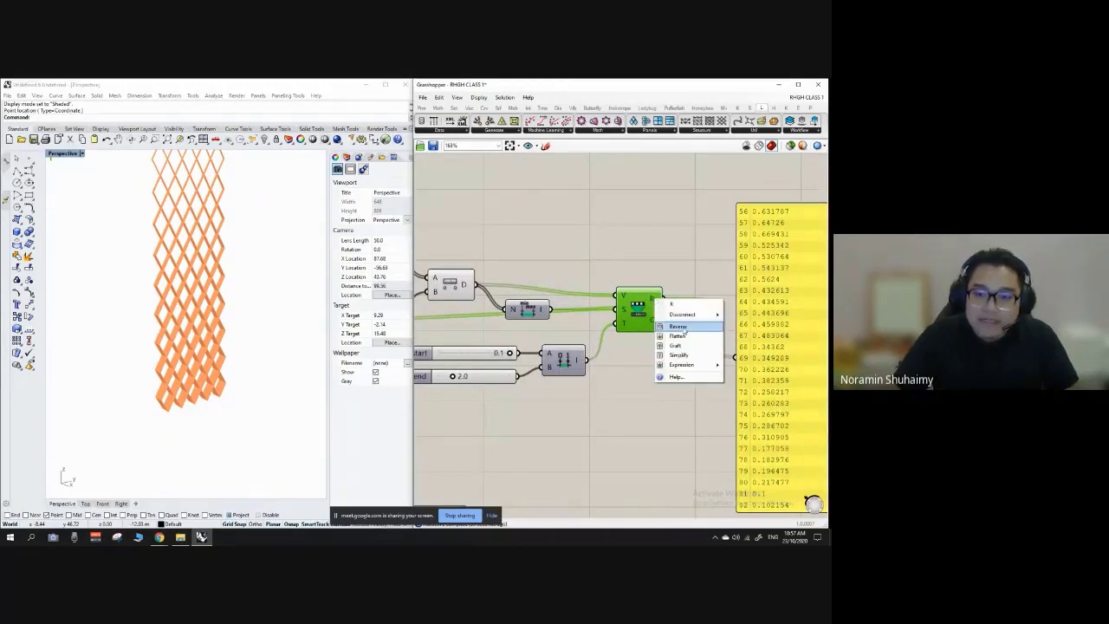
pyautogui.click(684, 330)
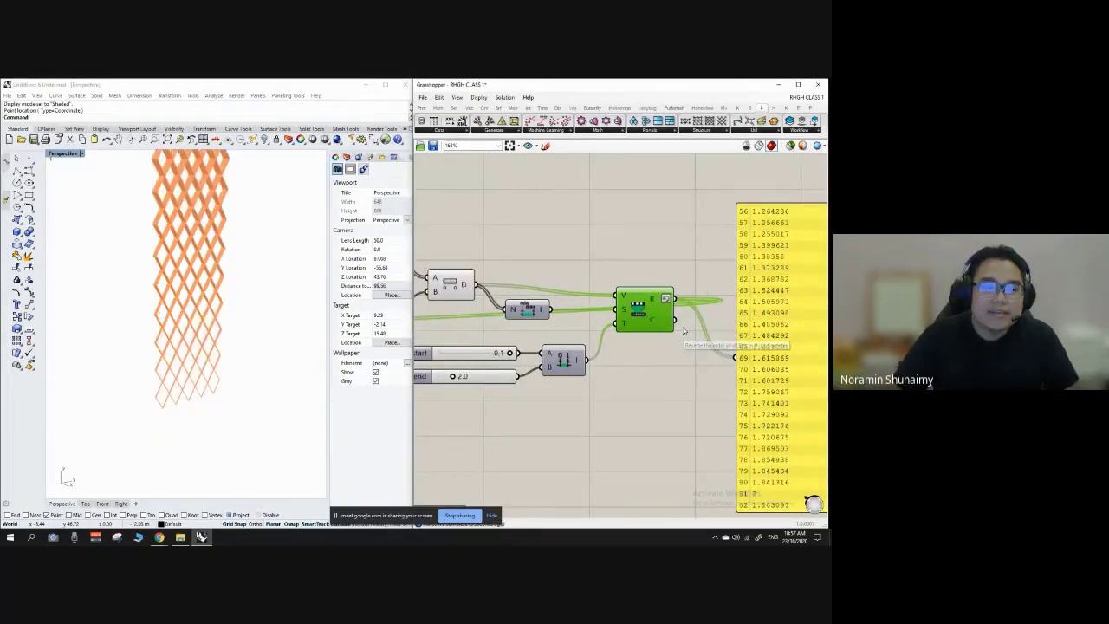
# Examine how the panel depth is distributed along the lattice with the reversed remapped values.
pyautogui.moveTo(182, 345); pyautogui.dragTo(219, 358, button='right')
pyautogui.scroll(-4, 219, 358)
pyautogui.moveTo(204, 317); pyautogui.dragTo(187, 293, button='right')
pyautogui.scroll(2, 184, 286)
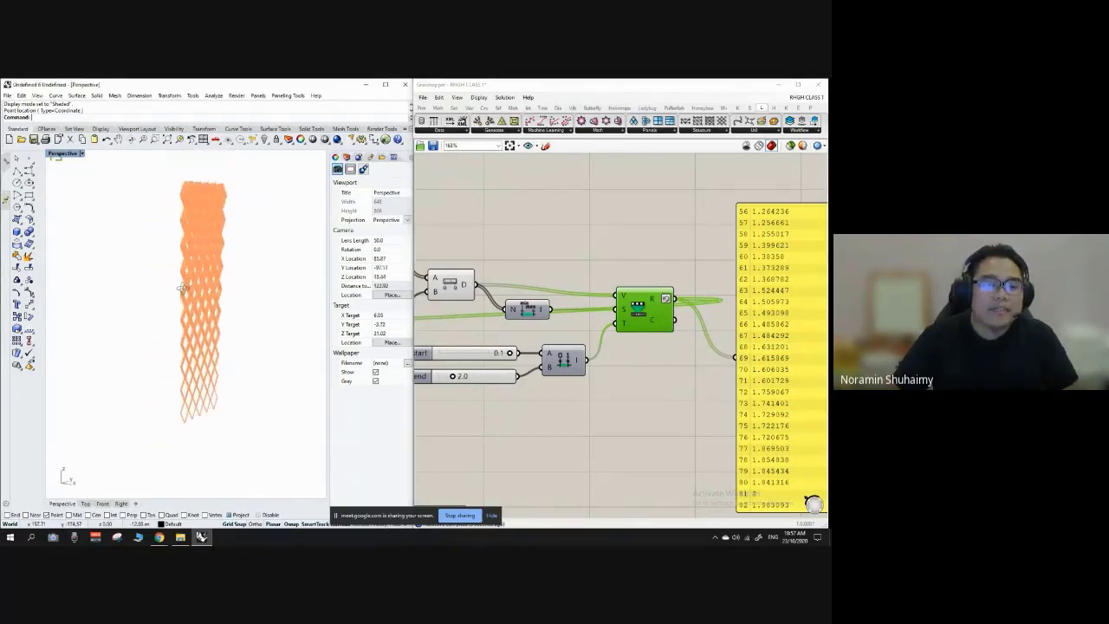
pyautogui.scroll(4, 192, 197)
pyautogui.moveTo(193, 195); pyautogui.dragTo(260, 267, button='right')
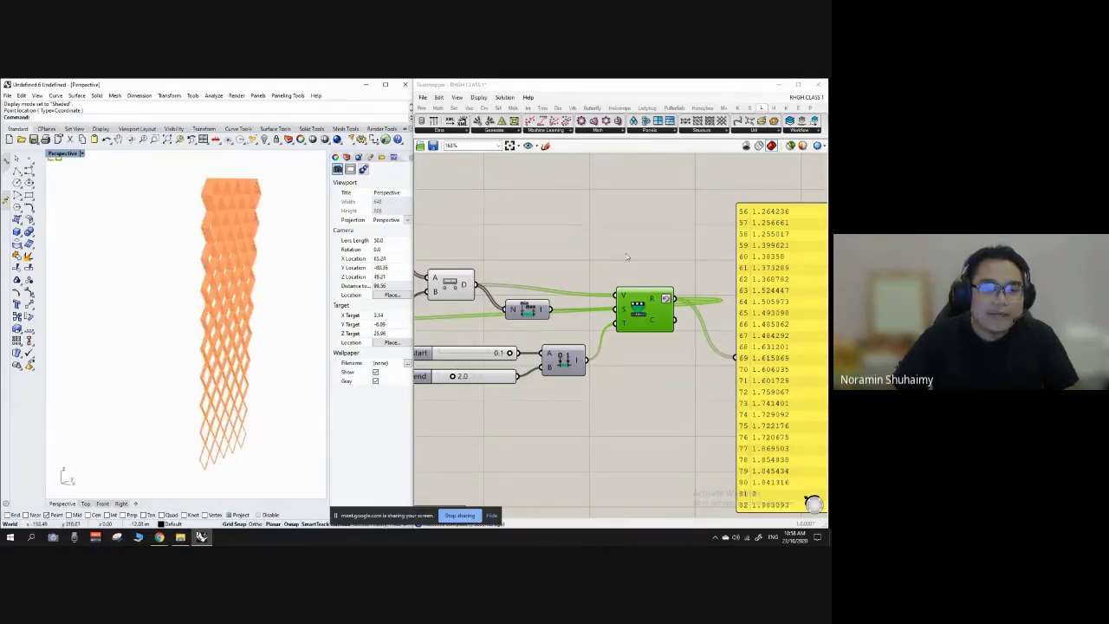
pyautogui.moveTo(204, 293); pyautogui.dragTo(201, 294, button='right')
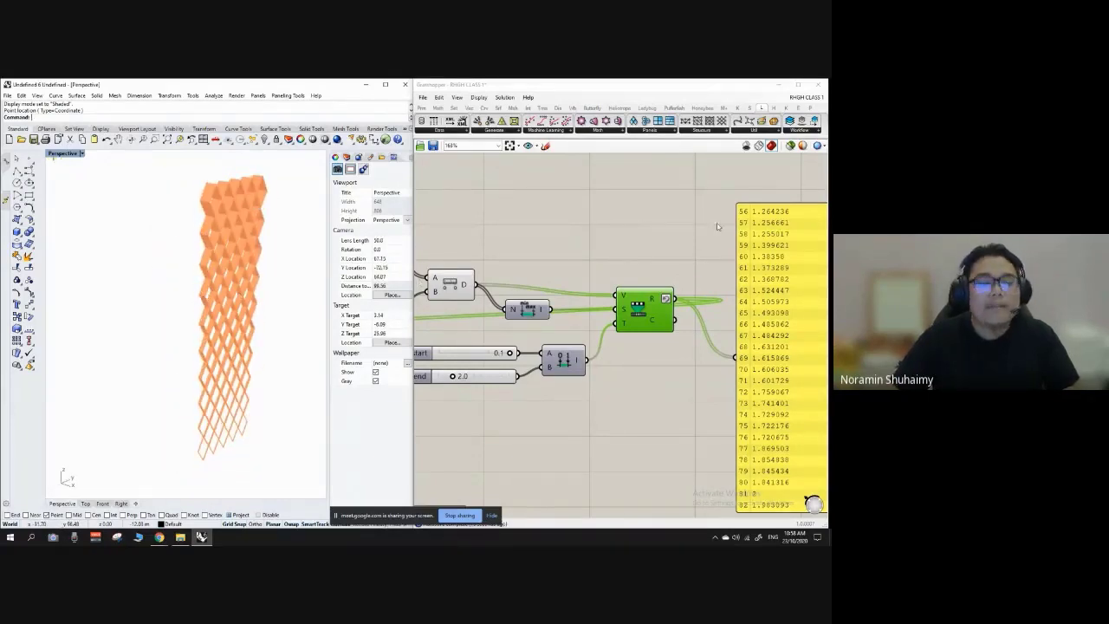
pyautogui.scroll(-2, 700, 232)
pyautogui.scroll(2, 558, 260)
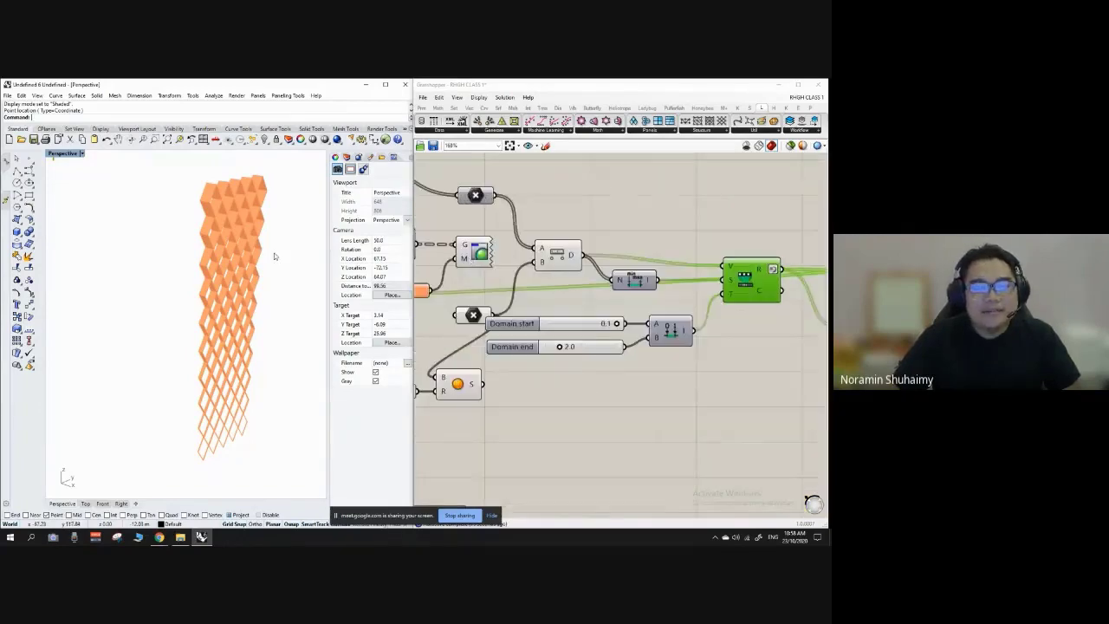
# Move the Domain start and Domain end sliders and the Construct Domain component down, clear of the attractor point parameter.
pyautogui.scroll(-3, 601, 339)
pyautogui.scroll(3, 486, 386)
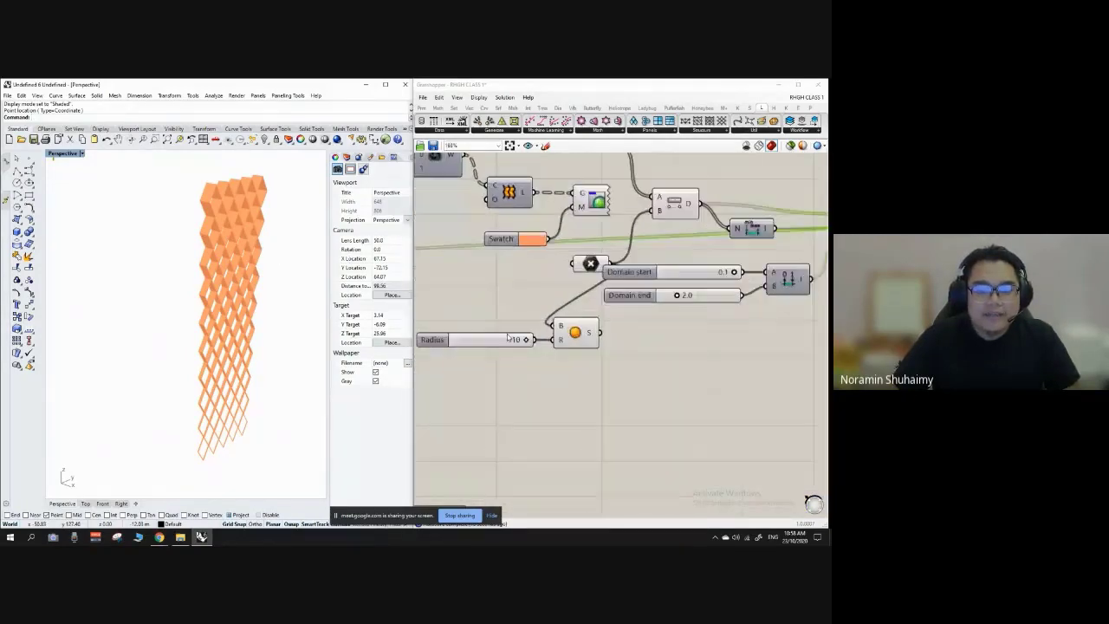
pyautogui.scroll(-4, 269, 330)
pyautogui.scroll(3, 733, 278)
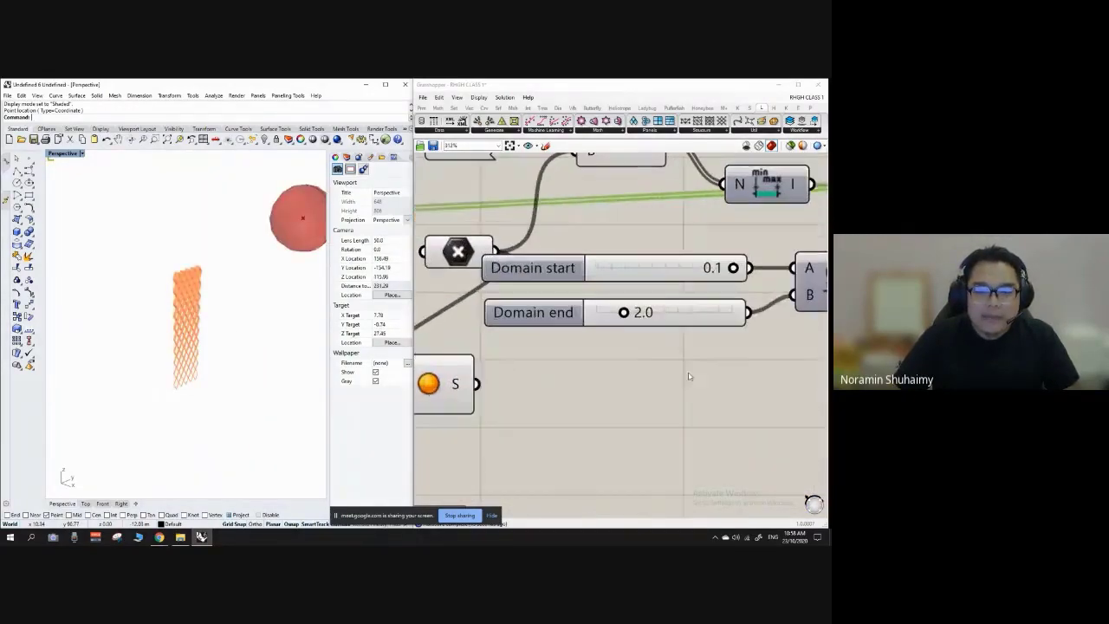
pyautogui.moveTo(683, 376)
pyautogui.mouseDown()
pyautogui.moveTo(644, 267)
pyautogui.moveTo(689, 377)
pyautogui.mouseUp()
pyautogui.click(684, 353)
pyautogui.scroll(-3, 684, 353)
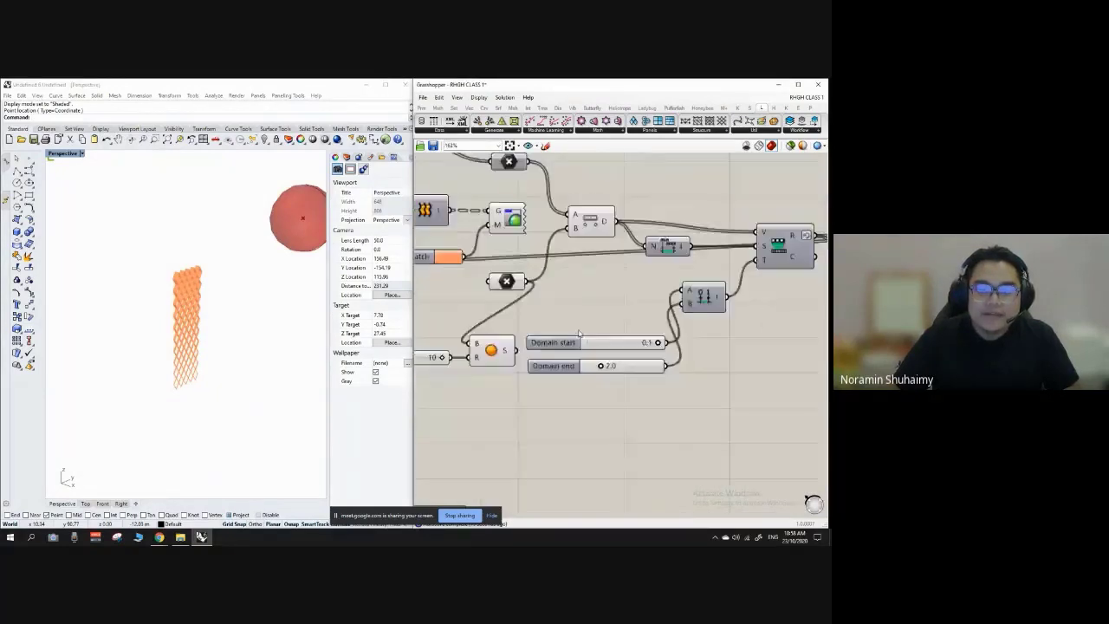
pyautogui.scroll(2, 604, 344)
pyautogui.moveTo(763, 240); pyautogui.dragTo(781, 325)
pyautogui.click(726, 267)
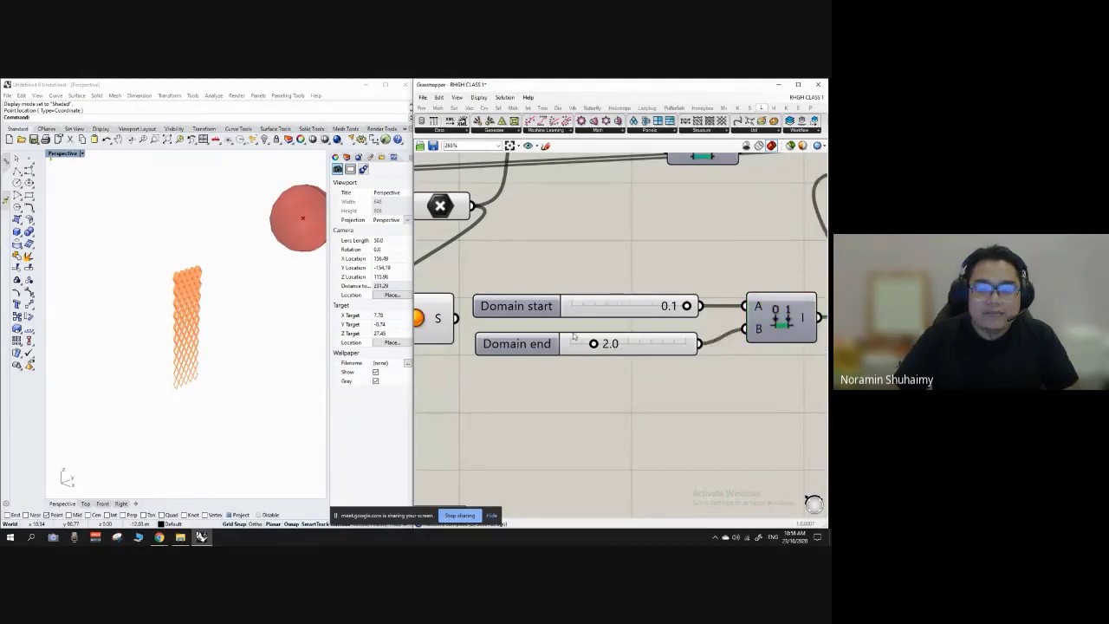
# Set the Domain end slider to 7.2 to deepen the lattice panels.
pyautogui.scroll(-3, 544, 332)
pyautogui.scroll(8, 183, 335)
pyautogui.moveTo(182, 337); pyautogui.dragTo(198, 336, button='right')
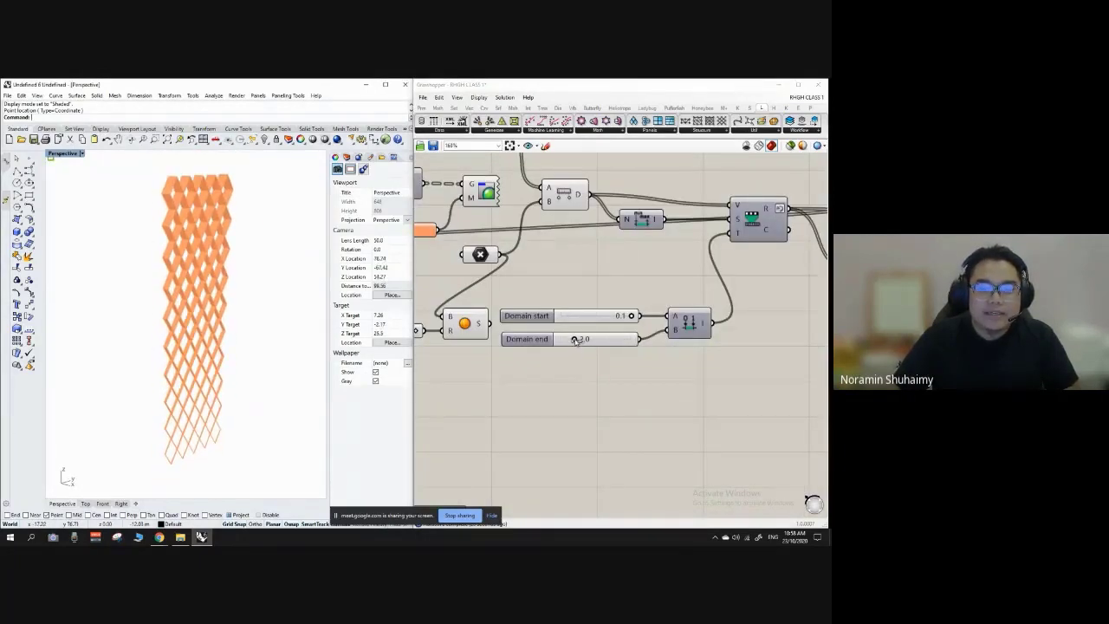
pyautogui.moveTo(576, 340); pyautogui.dragTo(614, 339)
pyautogui.scroll(3, 575, 312)
pyautogui.click(597, 319)
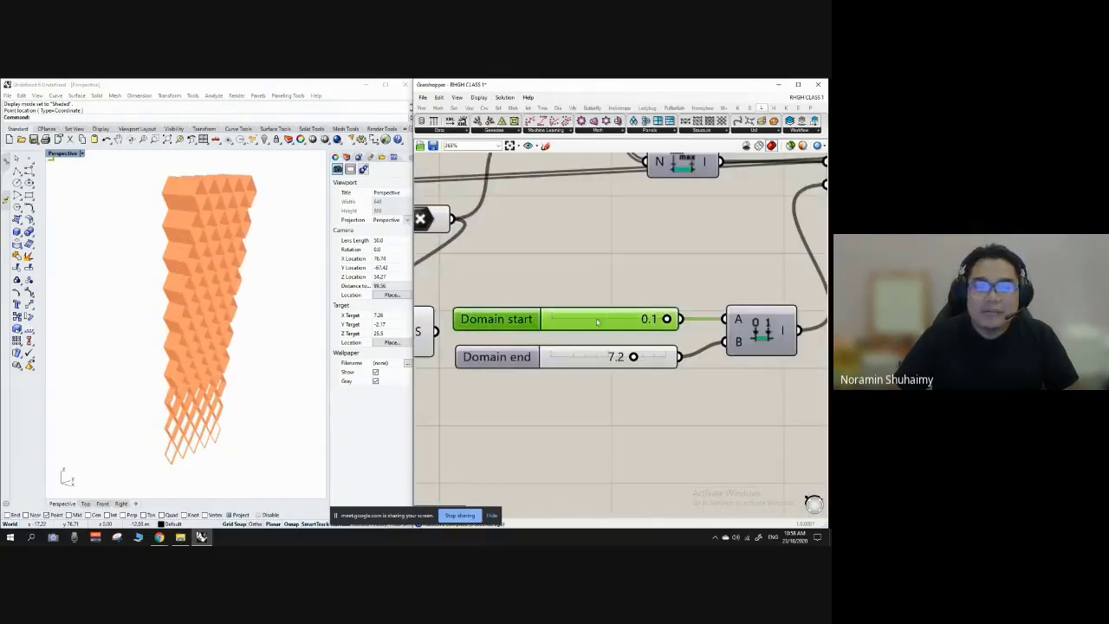
# Add a number slider with the value 0.5 just above the Domain start slider.
pyautogui.doubleClick(607, 264)
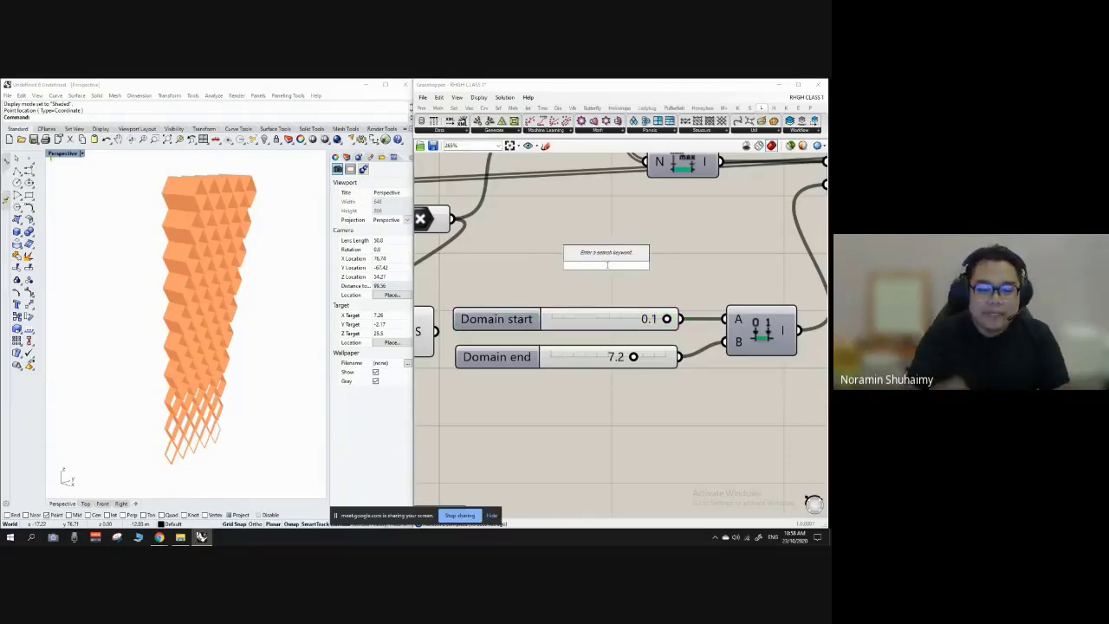
pyautogui.write('0')
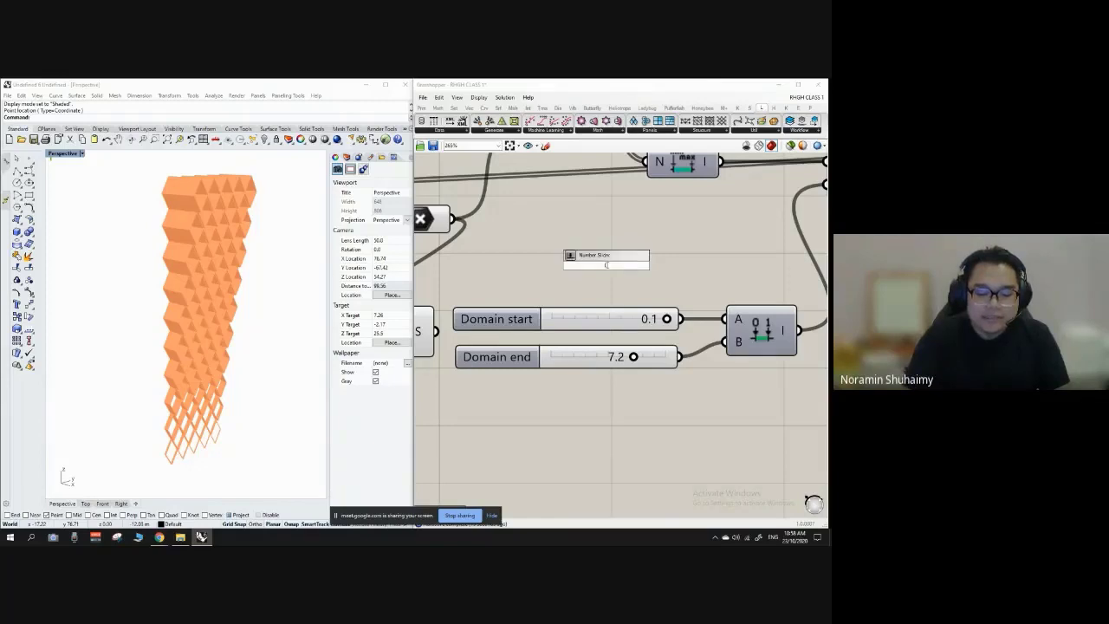
pyautogui.write('.5')
pyautogui.press('Return')
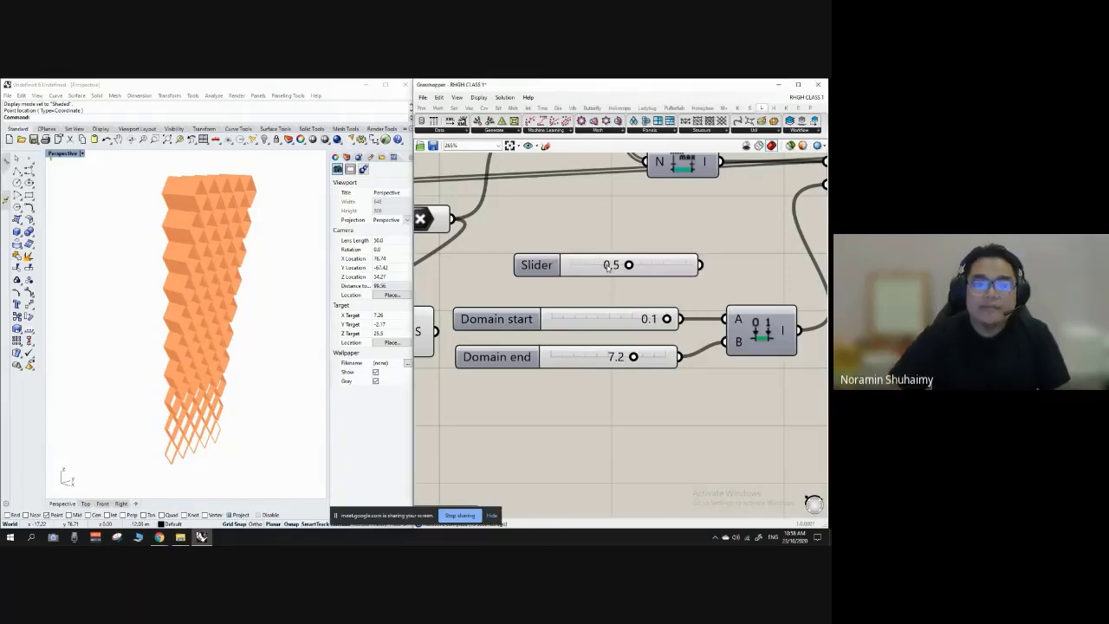
# Connect the 0.5 slider to the Construct Domain's start input in place of the 0.1 slider and set it to 0.4.
pyautogui.moveTo(743, 265); pyautogui.dragTo(726, 319)
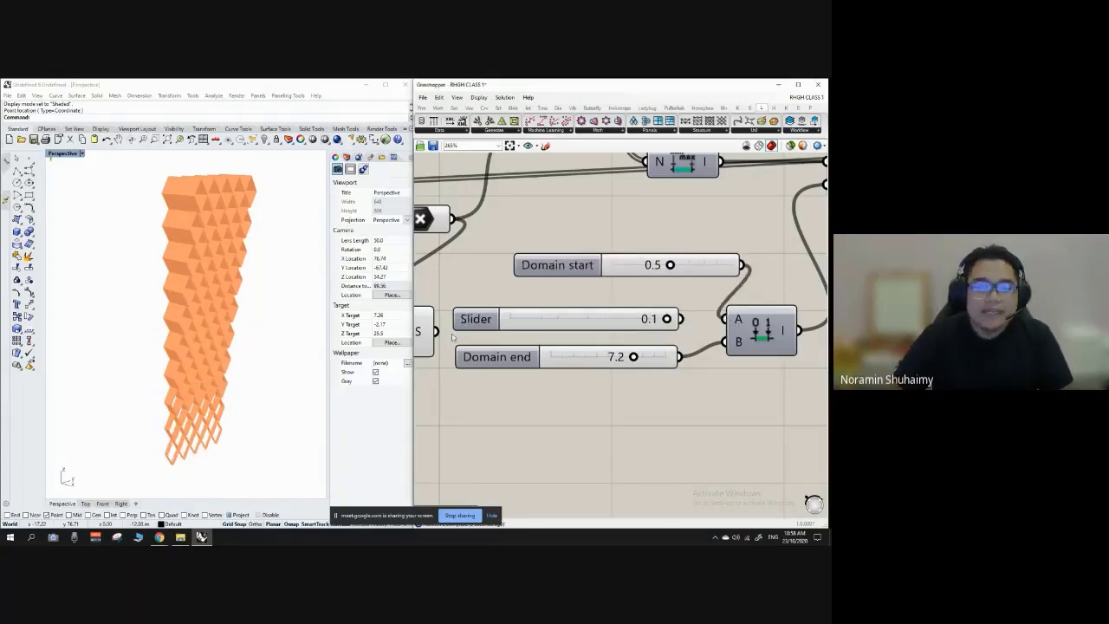
pyautogui.moveTo(270, 410); pyautogui.dragTo(231, 357, button='right')
pyautogui.scroll(12, 203, 421)
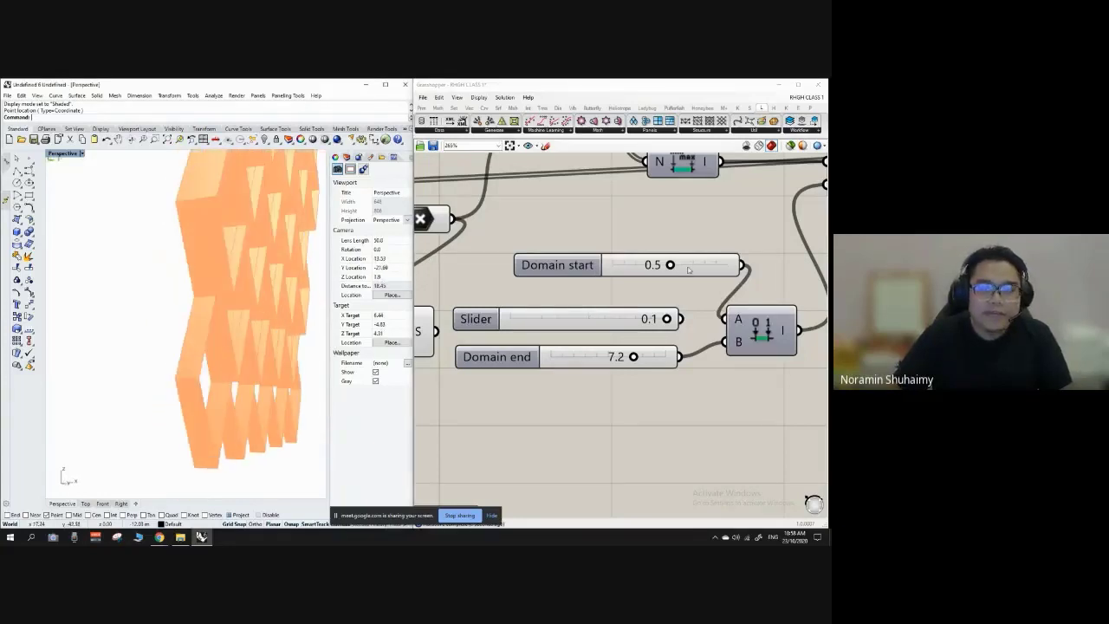
pyautogui.moveTo(671, 264)
pyautogui.mouseDown()
pyautogui.moveTo(732, 264)
pyautogui.moveTo(606, 275)
pyautogui.moveTo(663, 277)
pyautogui.mouseUp()
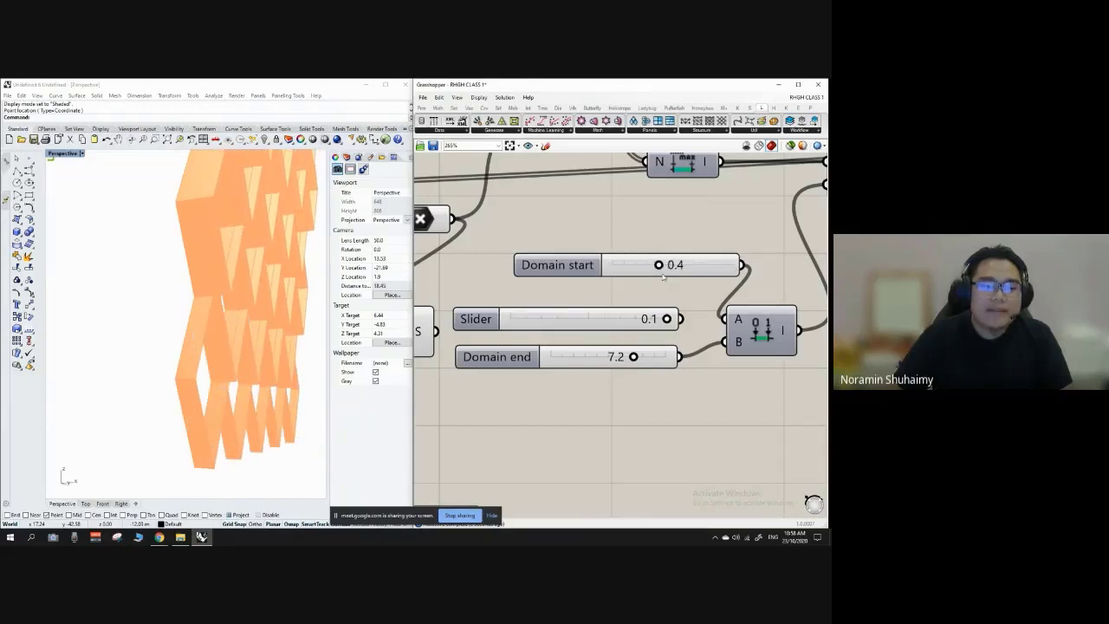
pyautogui.scroll(-8, 231, 317)
pyautogui.moveTo(230, 321); pyautogui.dragTo(191, 295, button='right')
pyautogui.scroll(-7, 233, 350)
pyautogui.scroll(6, 218, 295)
pyautogui.scroll(-2, 218, 295)
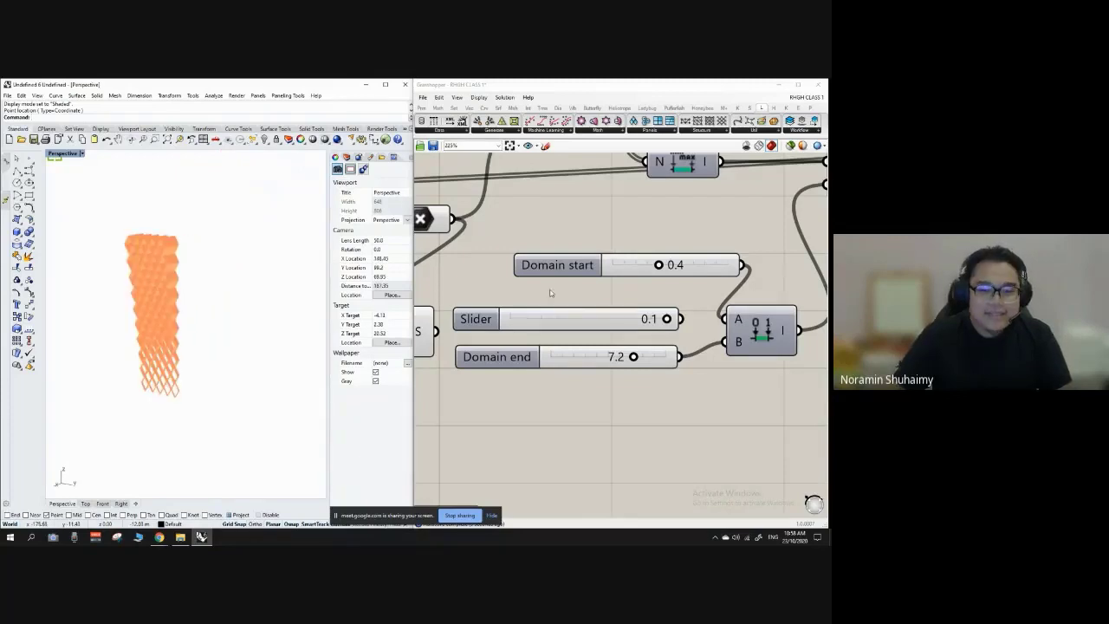
pyautogui.scroll(-8, 581, 290)
pyautogui.scroll(4, 590, 267)
# Move the panel-centre point parameter up in line with the Polygon Center output and align the Loft component with Weave.
pyautogui.click(592, 255)
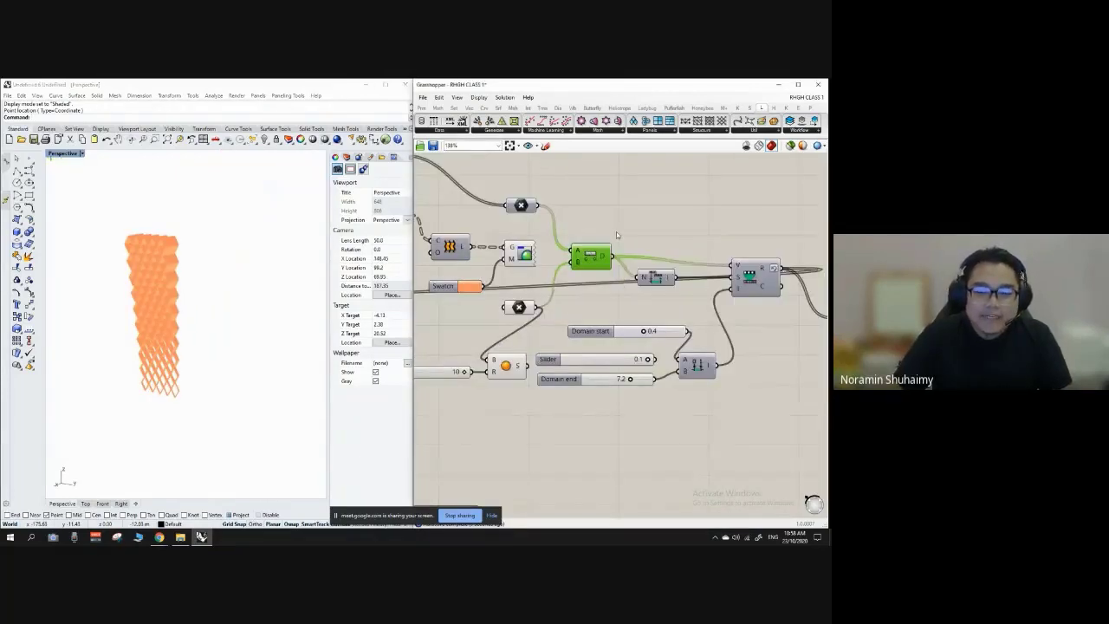
pyautogui.scroll(-5, 554, 256)
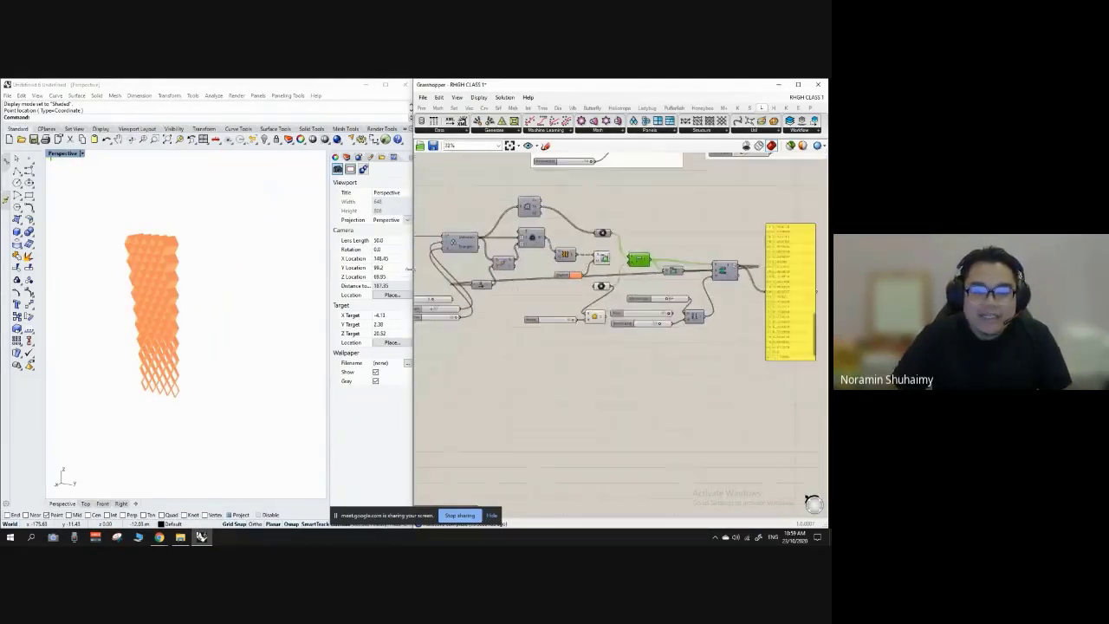
pyautogui.scroll(1, 565, 253)
pyautogui.scroll(3, 475, 267)
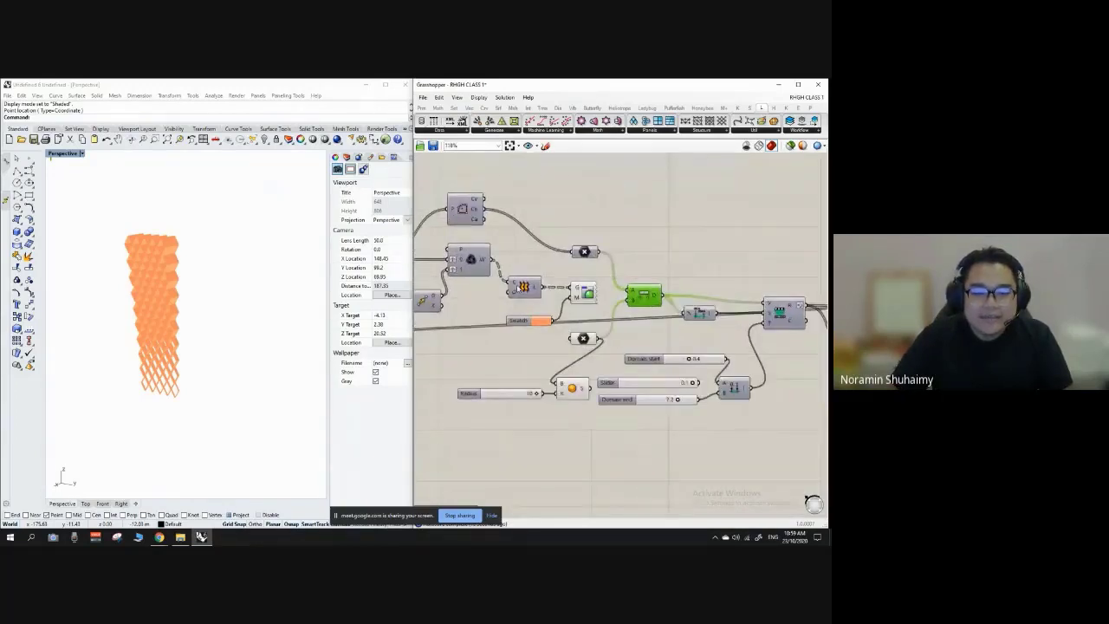
pyautogui.moveTo(643, 293); pyautogui.dragTo(524, 267)
pyautogui.moveTo(584, 252); pyautogui.dragTo(576, 208)
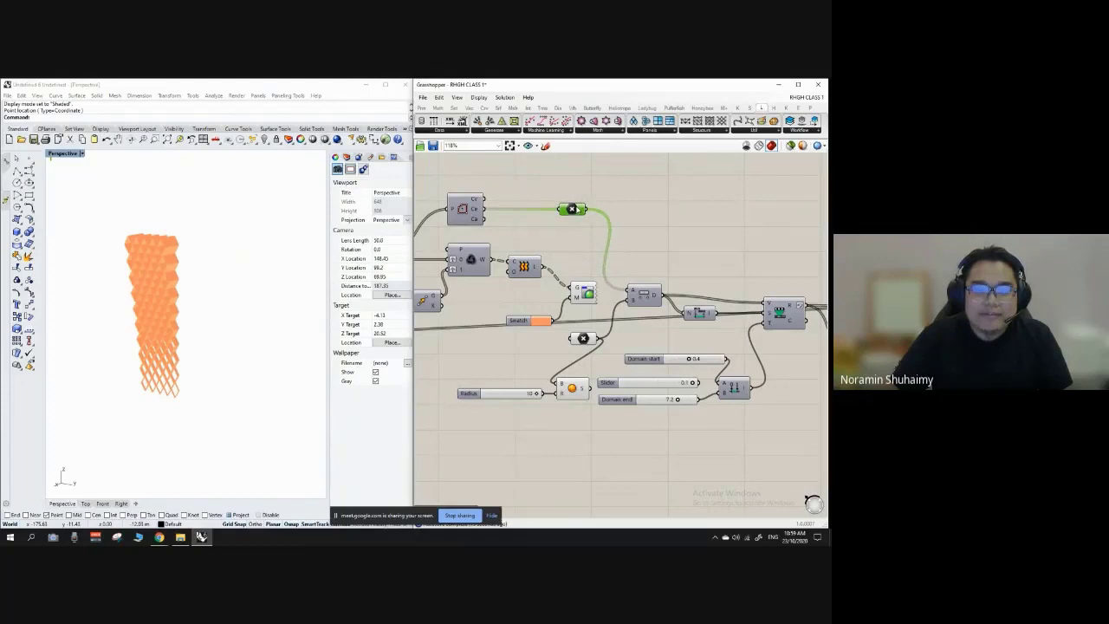
pyautogui.moveTo(529, 271); pyautogui.dragTo(533, 269)
pyautogui.click(535, 247)
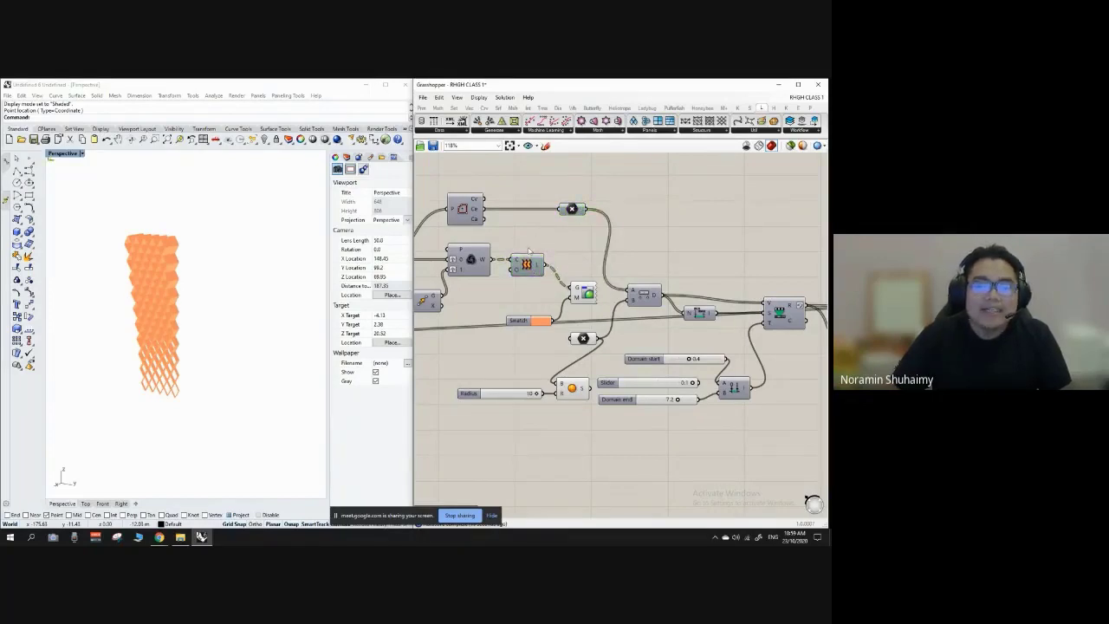
# Move the Custom Preview component up beside Loft and place the orange colour swatch directly beneath Loft.
pyautogui.scroll(-2, 529, 250)
pyautogui.scroll(2, 473, 268)
pyautogui.click(612, 289)
pyautogui.moveTo(607, 288); pyautogui.dragTo(601, 266)
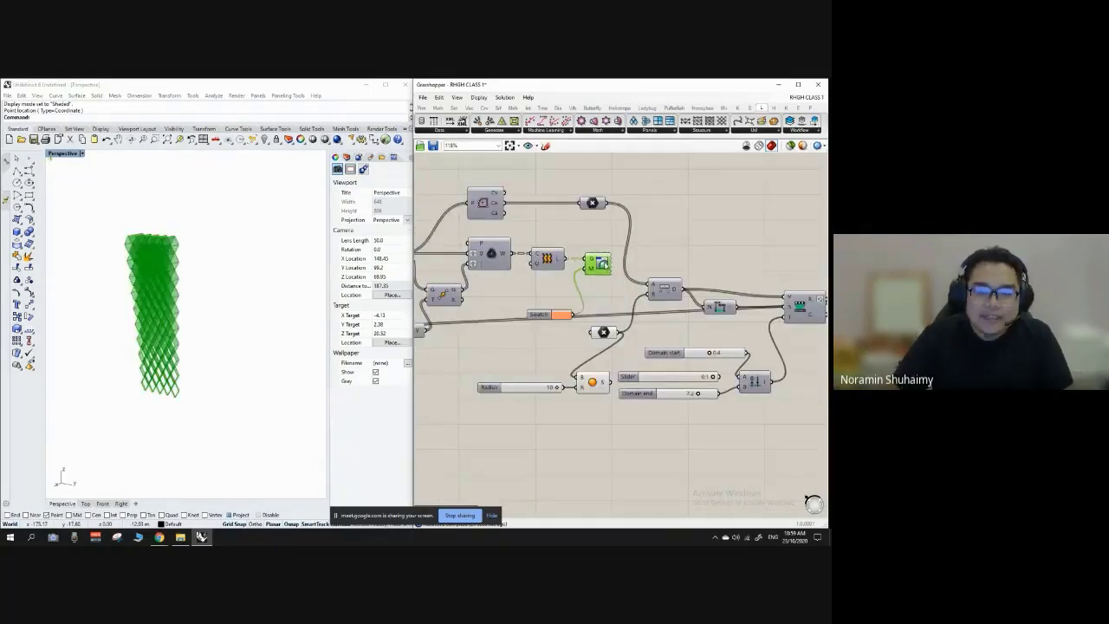
pyautogui.moveTo(545, 317); pyautogui.dragTo(544, 292)
# Compare the new attractor definition with the SCALE and CURVE ATTRACTOR groups elsewhere on the canvas.
pyautogui.scroll(-3, 542, 260)
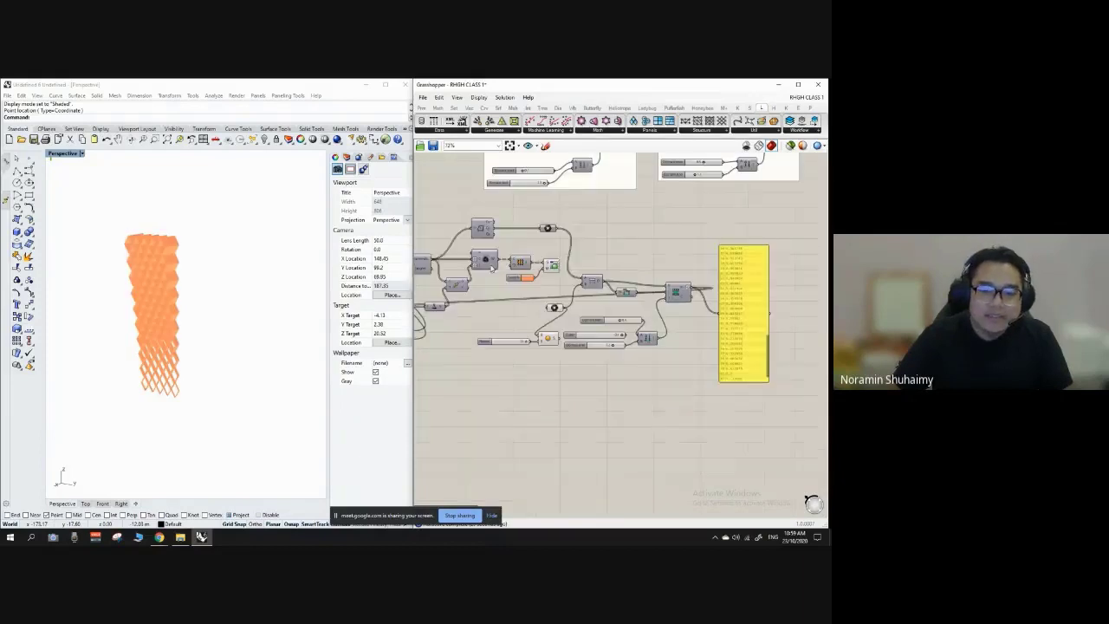
pyautogui.scroll(-2, 538, 248)
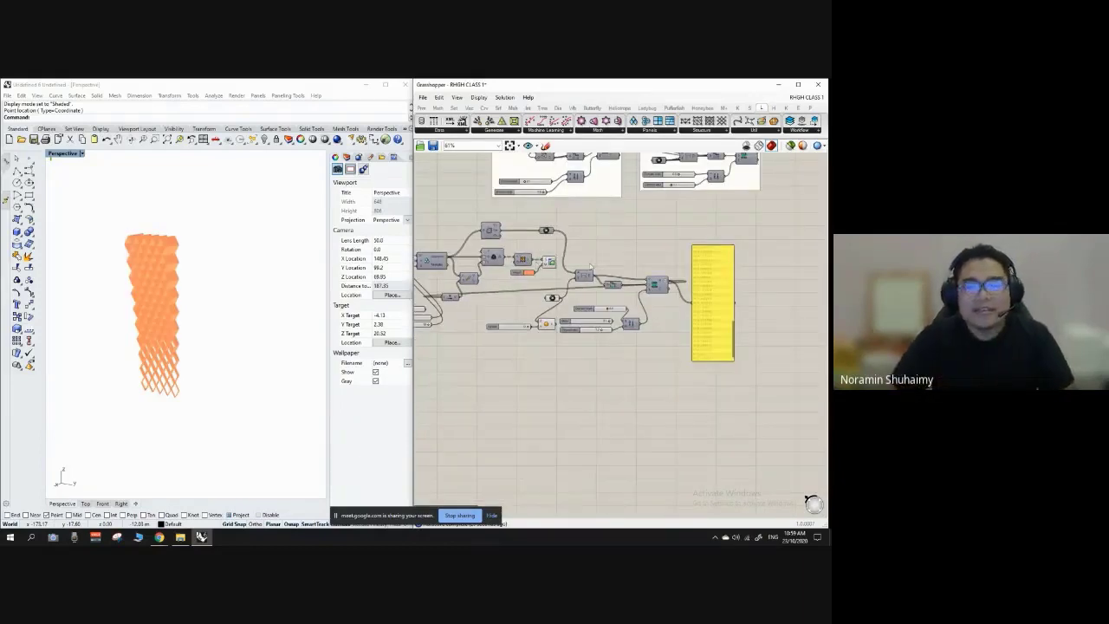
pyautogui.scroll(-4, 554, 288)
pyautogui.scroll(4, 205, 279)
pyautogui.moveTo(205, 280); pyautogui.dragTo(224, 282, button='right')
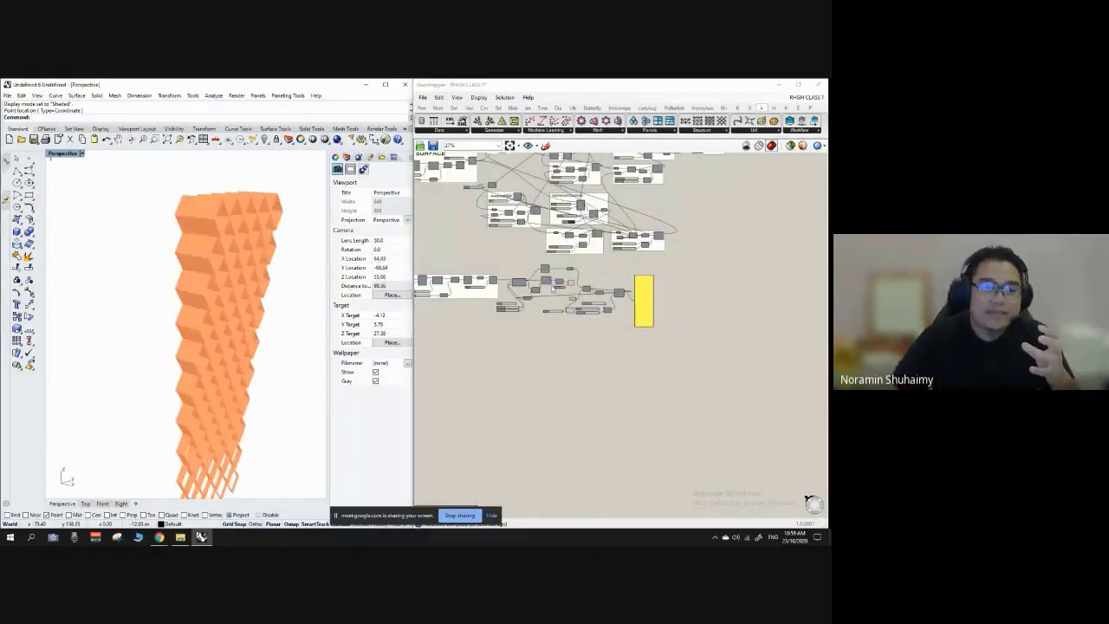
pyautogui.scroll(-3, 553, 315)
pyautogui.scroll(8, 577, 215)
pyautogui.scroll(2, 538, 227)
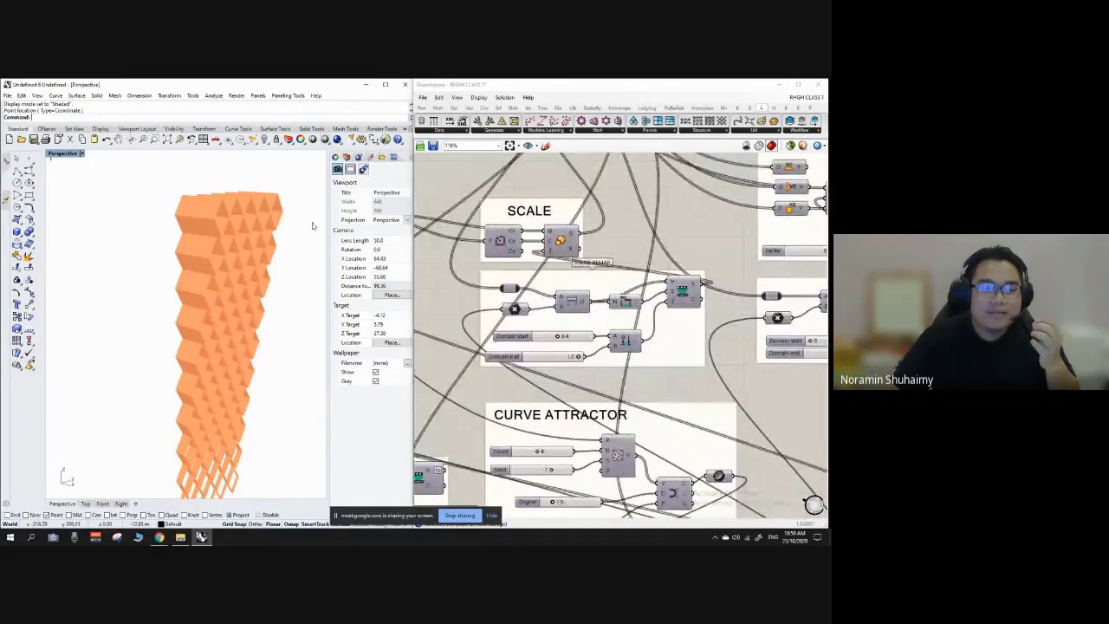
pyautogui.scroll(-5, 612, 236)
pyautogui.scroll(-1, 217, 260)
# Examine the lattice from several sides, from base to top, for how the panel depth and openings change.
pyautogui.moveTo(217, 291); pyautogui.dragTo(257, 309, button='right')
pyautogui.scroll(-3, 257, 309)
pyautogui.scroll(2, 234, 286)
pyautogui.scroll(8, 198, 450)
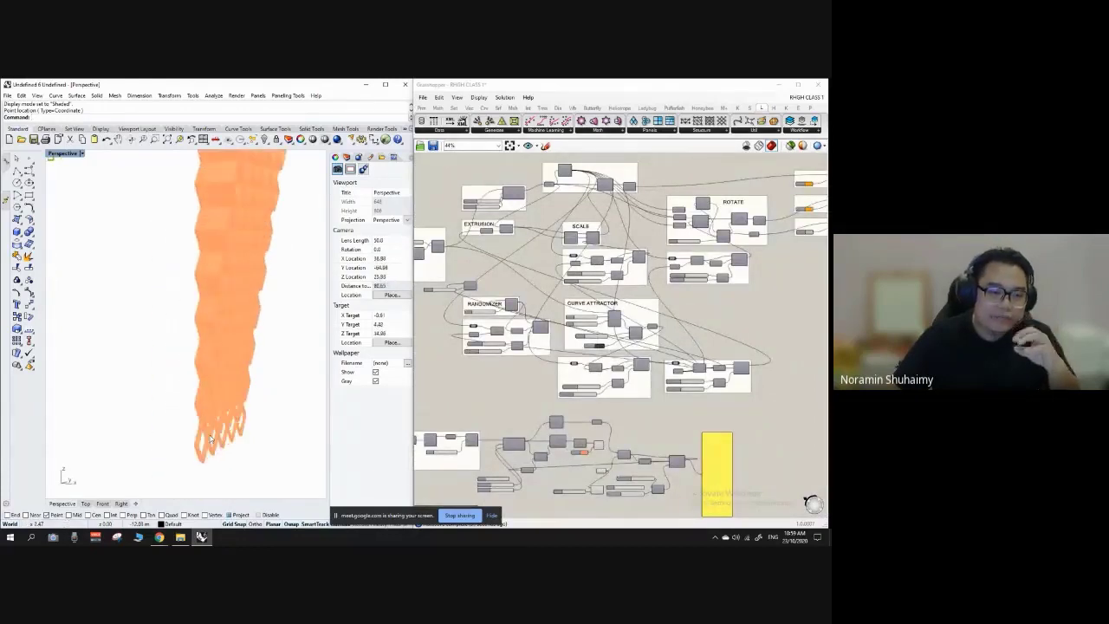
pyautogui.scroll(-2, 209, 406)
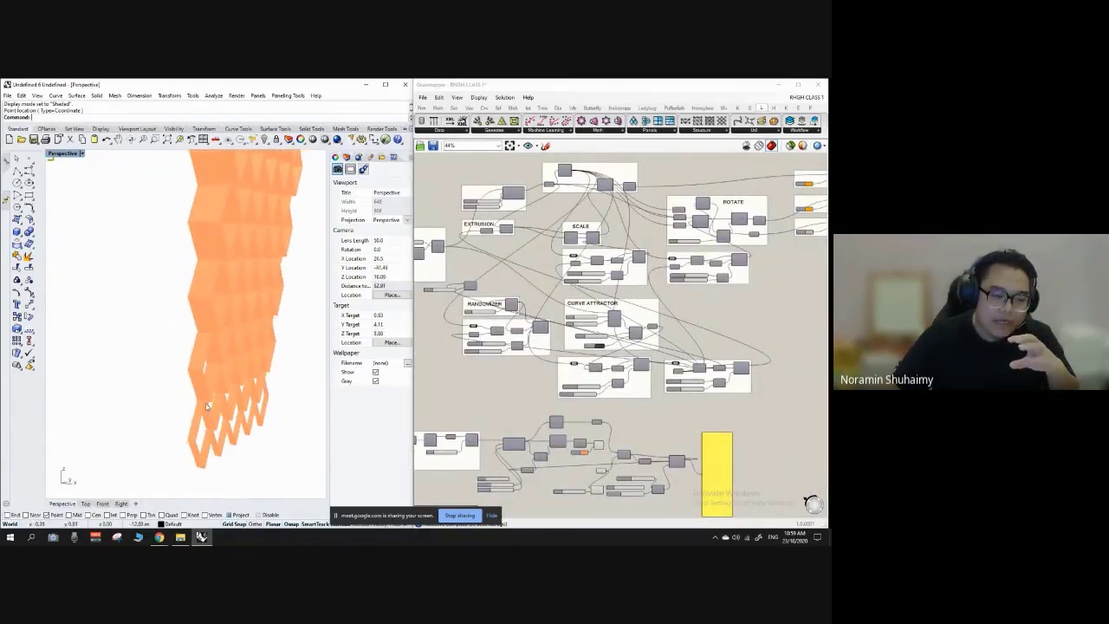
pyautogui.scroll(-5, 203, 410)
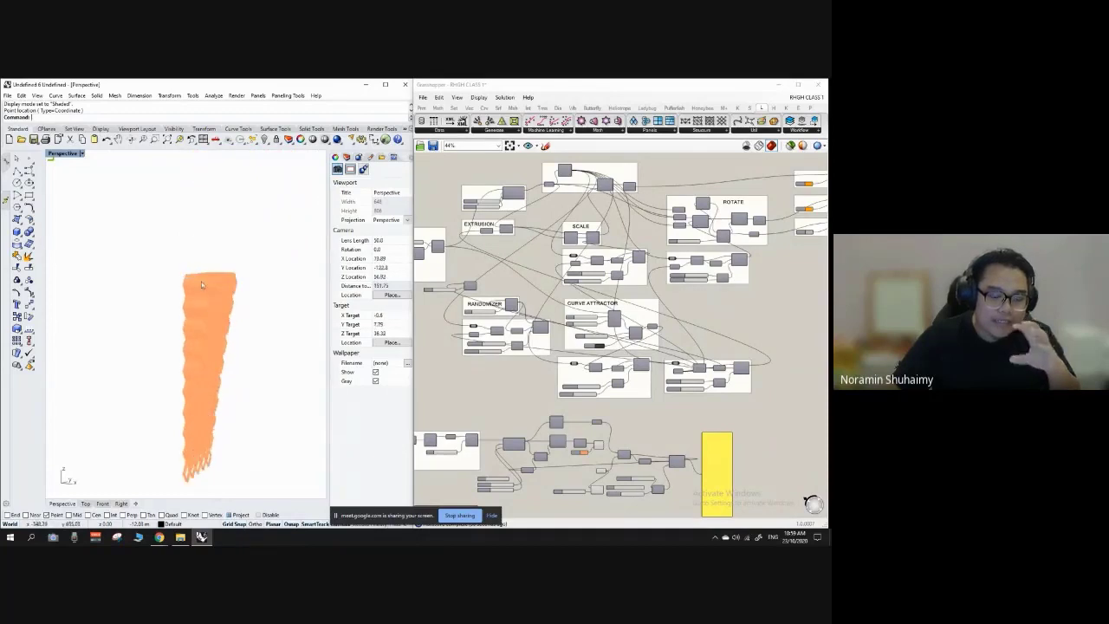
pyautogui.scroll(3, 201, 280)
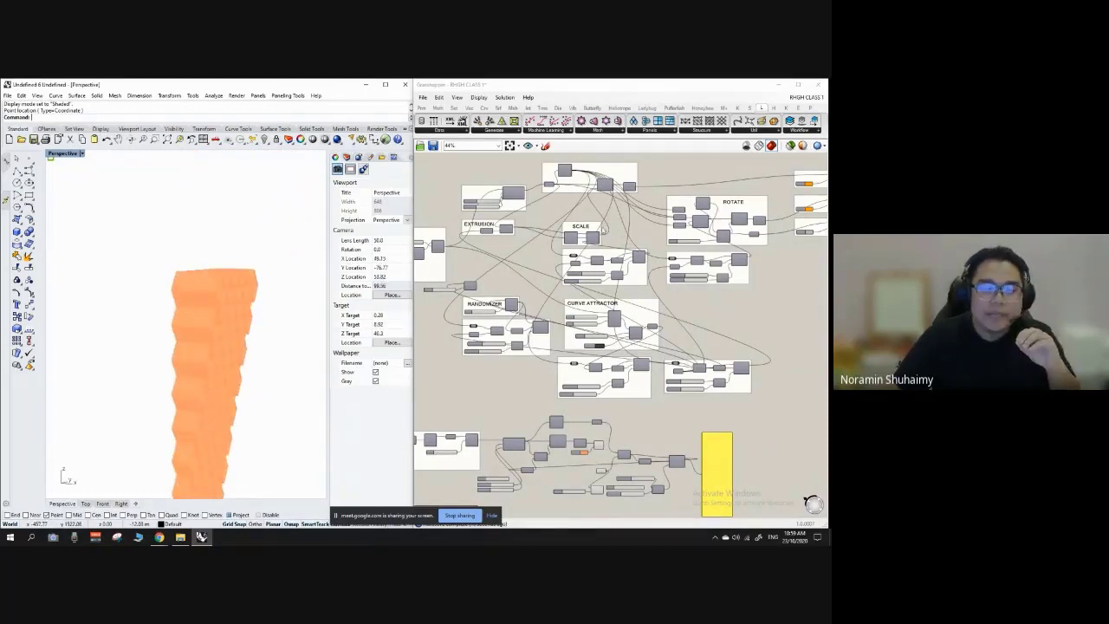
pyautogui.scroll(2, 558, 241)
pyautogui.moveTo(245, 270); pyautogui.dragTo(208, 275, button='right')
pyautogui.scroll(-6, 215, 263)
pyautogui.scroll(6, 208, 278)
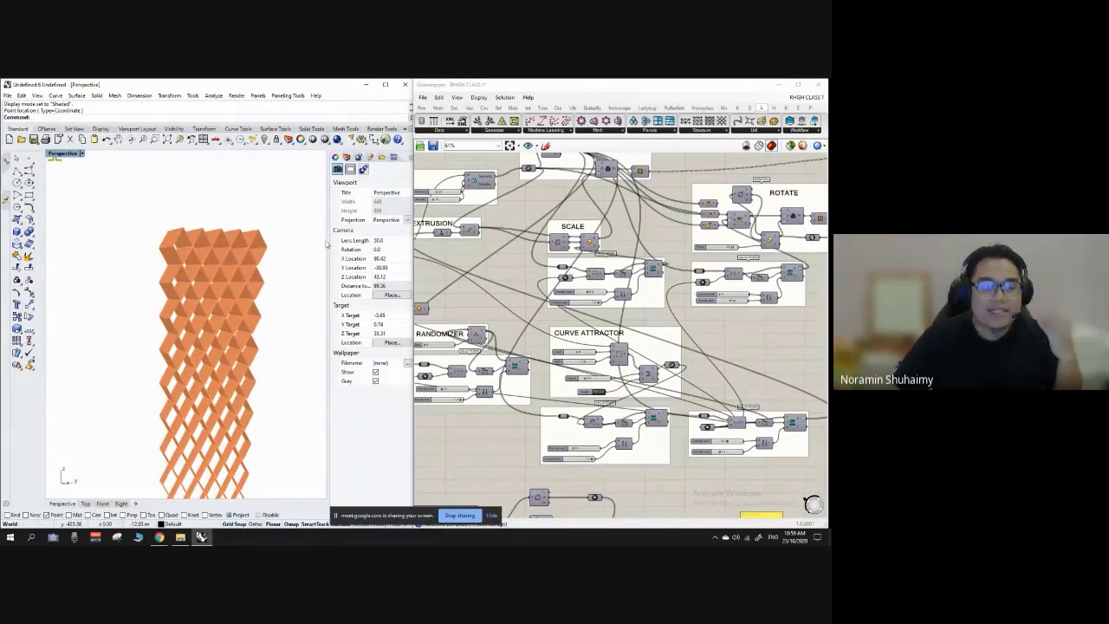
pyautogui.moveTo(207, 231); pyautogui.dragTo(248, 350, button='right')
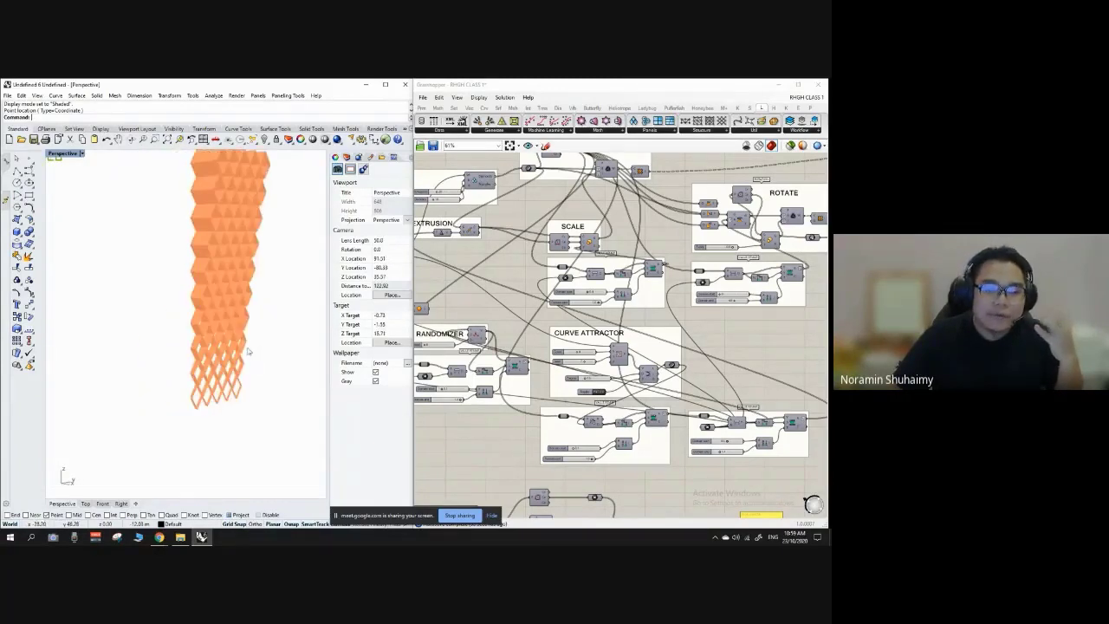
pyautogui.moveTo(255, 275); pyautogui.dragTo(228, 260, button='right')
pyautogui.scroll(8, 224, 340)
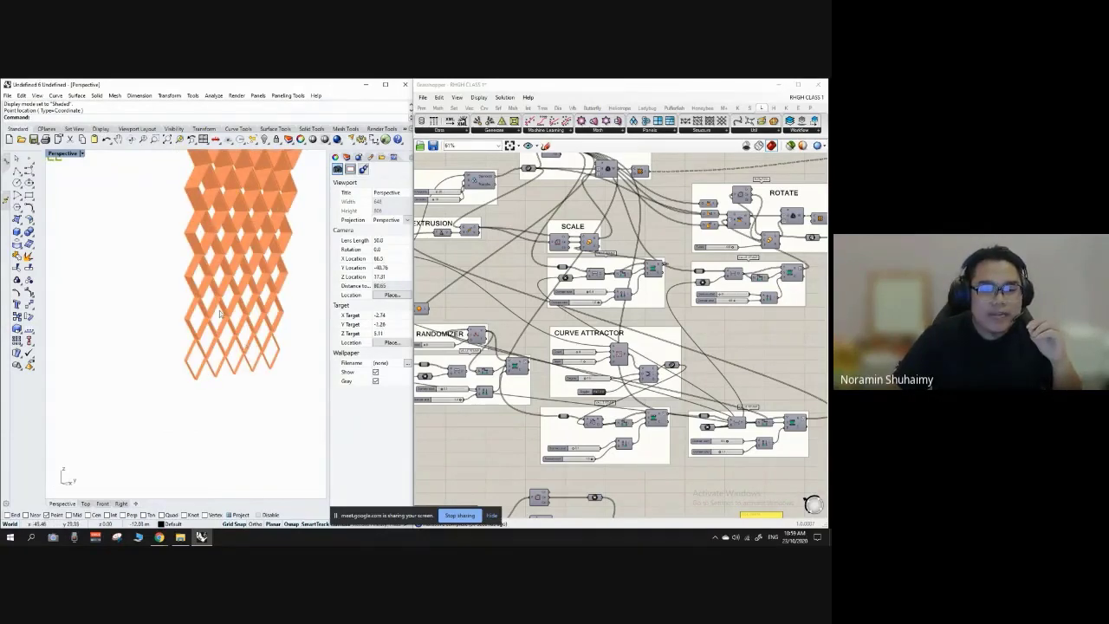
pyautogui.scroll(-11, 249, 335)
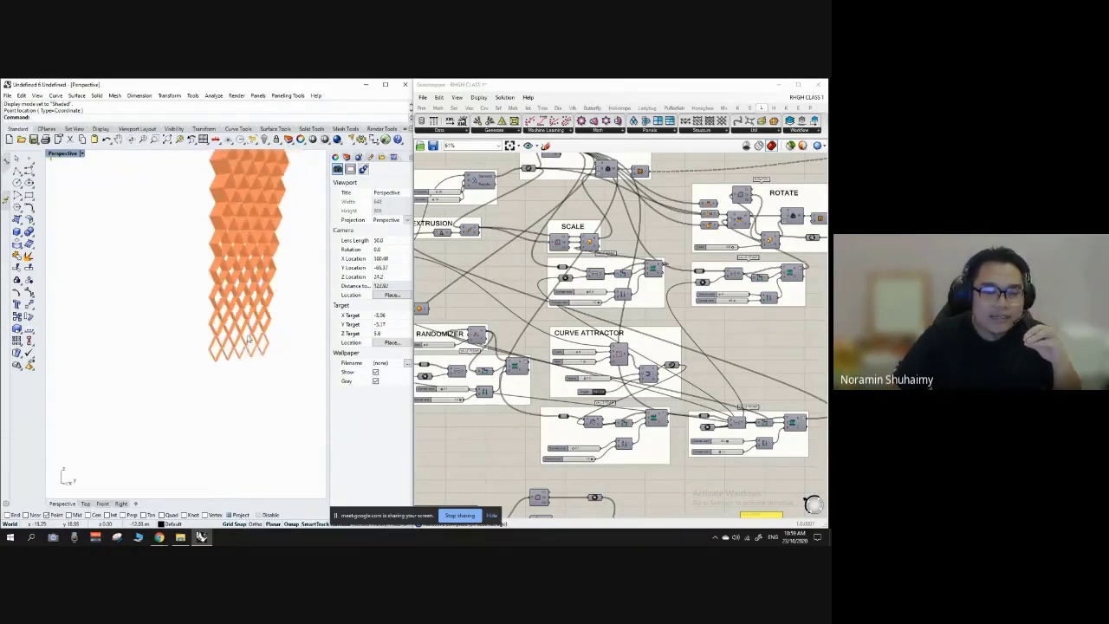
pyautogui.scroll(9, 252, 223)
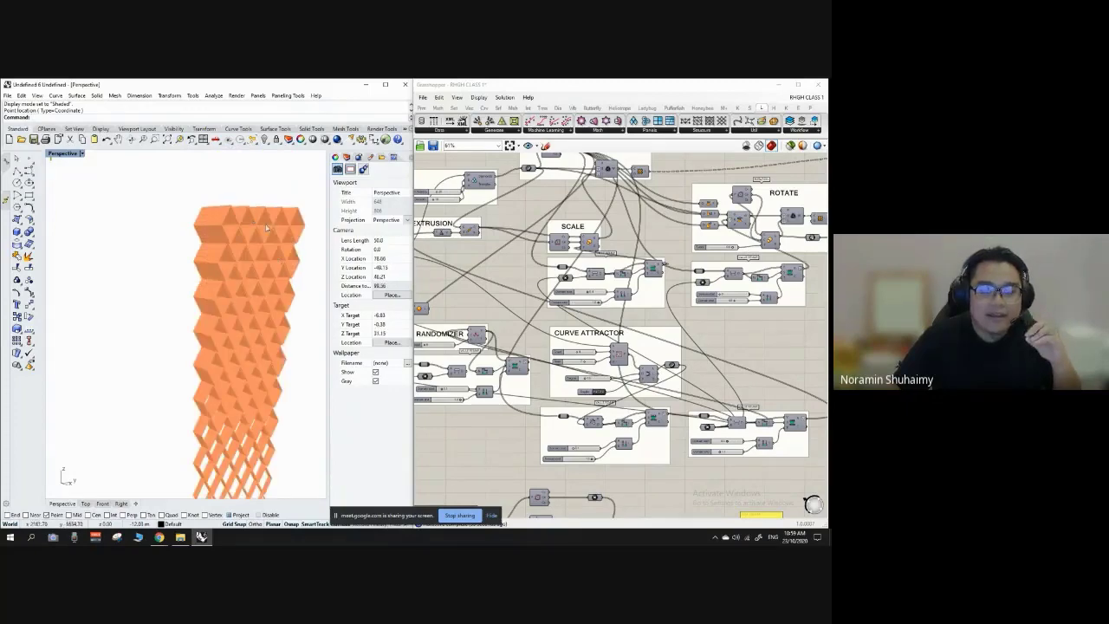
pyautogui.scroll(-5, 301, 253)
pyautogui.scroll(-5, 598, 264)
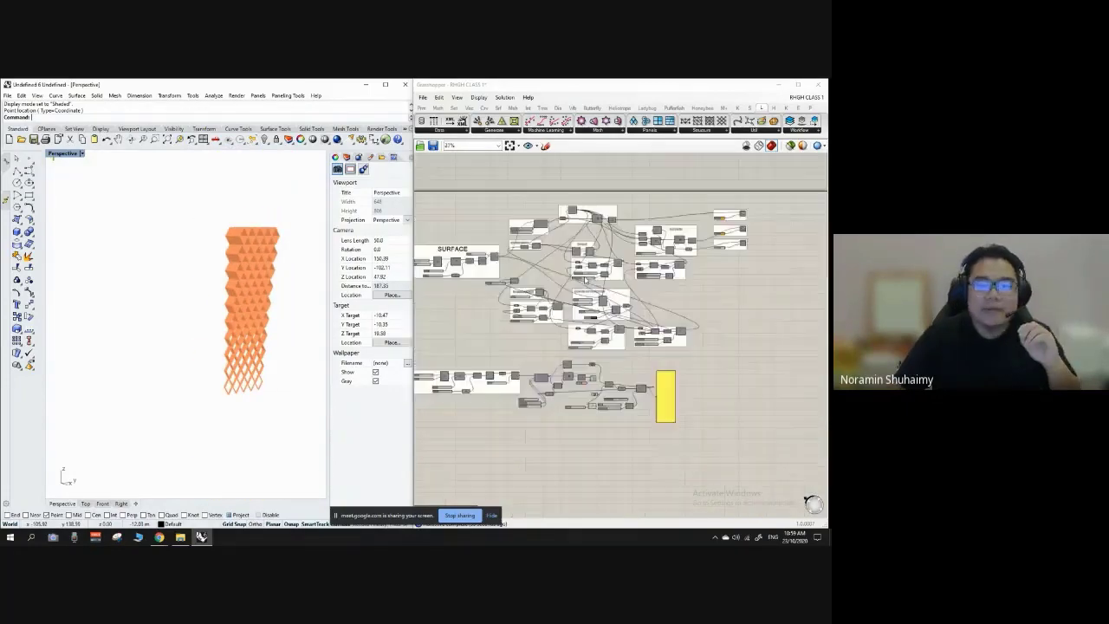
# Move the attractor point parameter slightly left, away from the Distance component.
pyautogui.scroll(6, 614, 418)
pyautogui.moveTo(559, 333); pyautogui.dragTo(543, 333)
pyautogui.scroll(2, 265, 296)
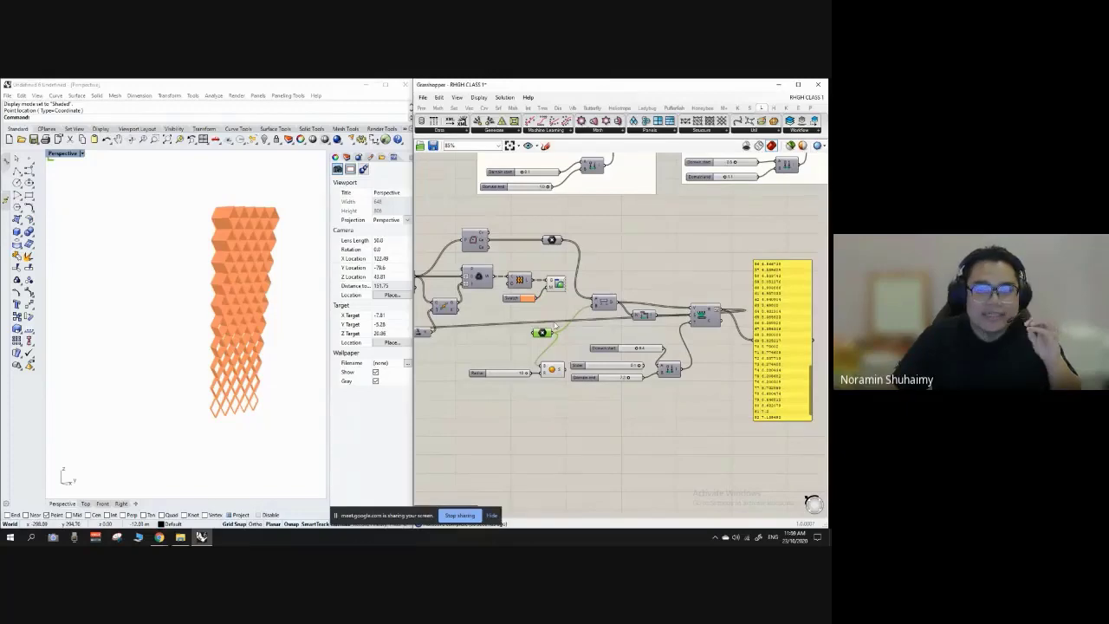
# Move the value remap group from beside the curve attractor's remap group to directly below the EXTRUSION group.
pyautogui.scroll(-5, 554, 326)
pyautogui.scroll(4, 538, 346)
pyautogui.scroll(-3, 525, 379)
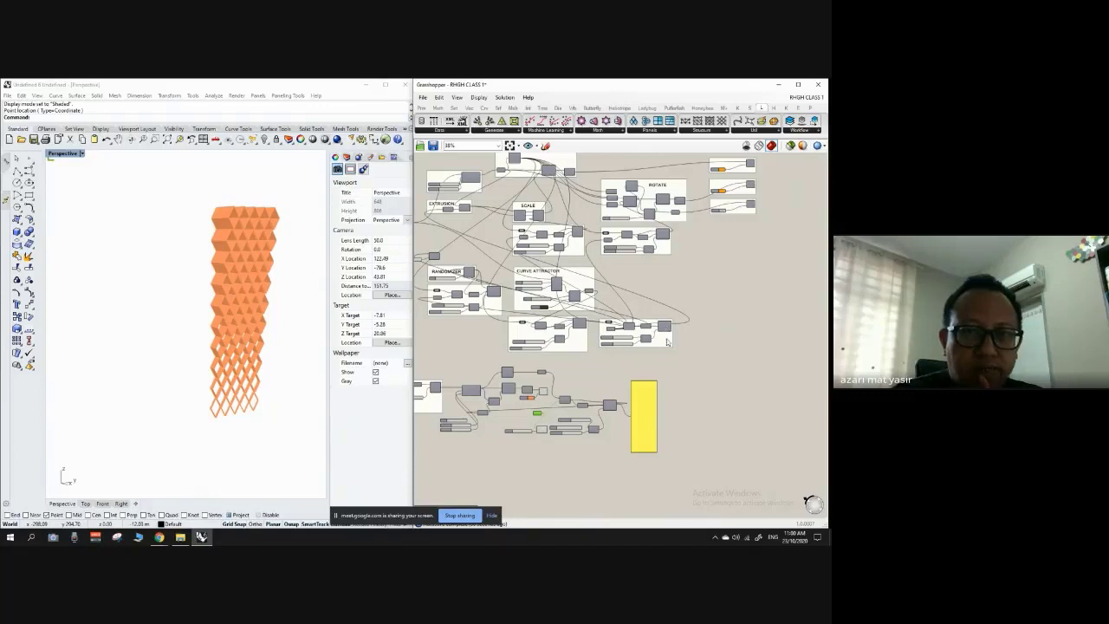
pyautogui.moveTo(667, 342); pyautogui.dragTo(495, 242)
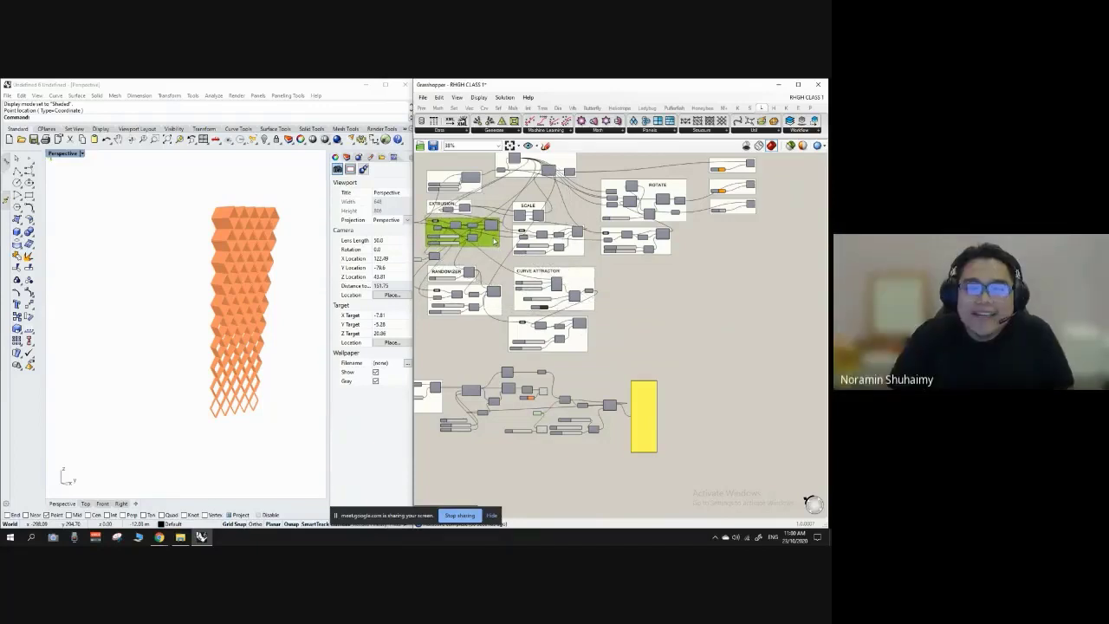
pyautogui.click(689, 320)
pyautogui.scroll(4, 512, 215)
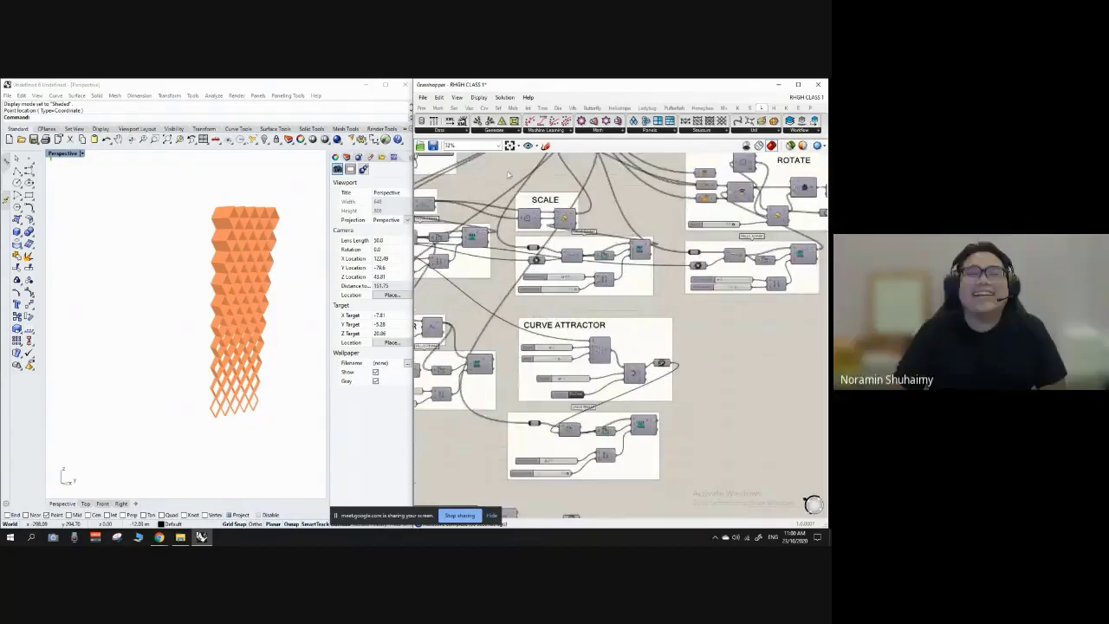
pyautogui.moveTo(505, 170); pyautogui.dragTo(641, 264)
pyautogui.click(664, 298)
pyautogui.scroll(-3, 604, 283)
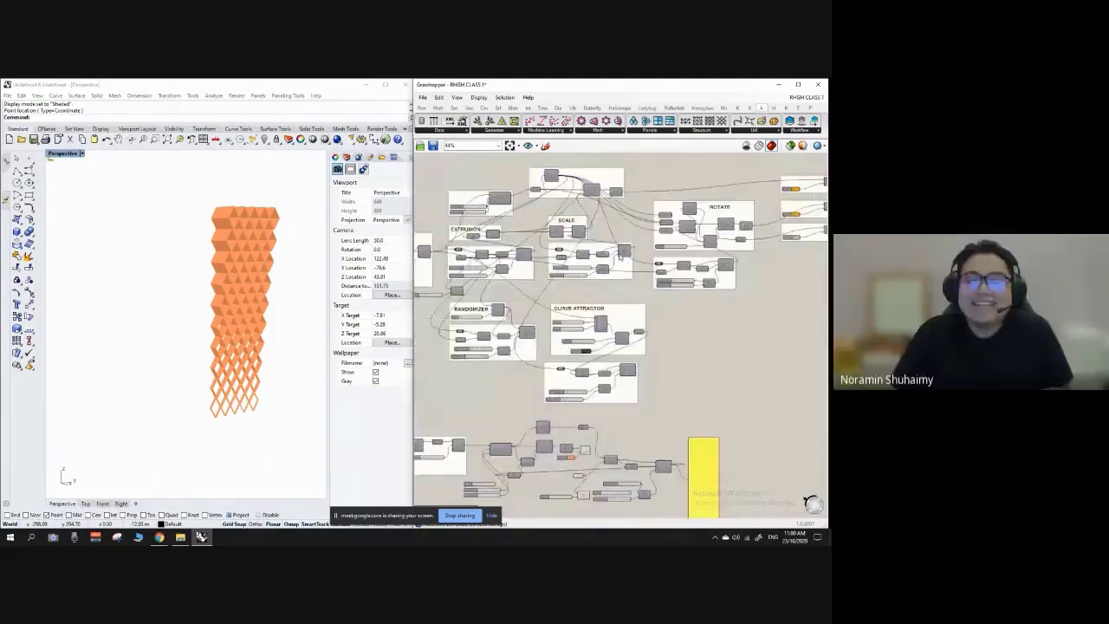
# Examine the relocated extrusion remap wiring and the position of the attractor sphere relative to the lattice.
pyautogui.scroll(5, 570, 325)
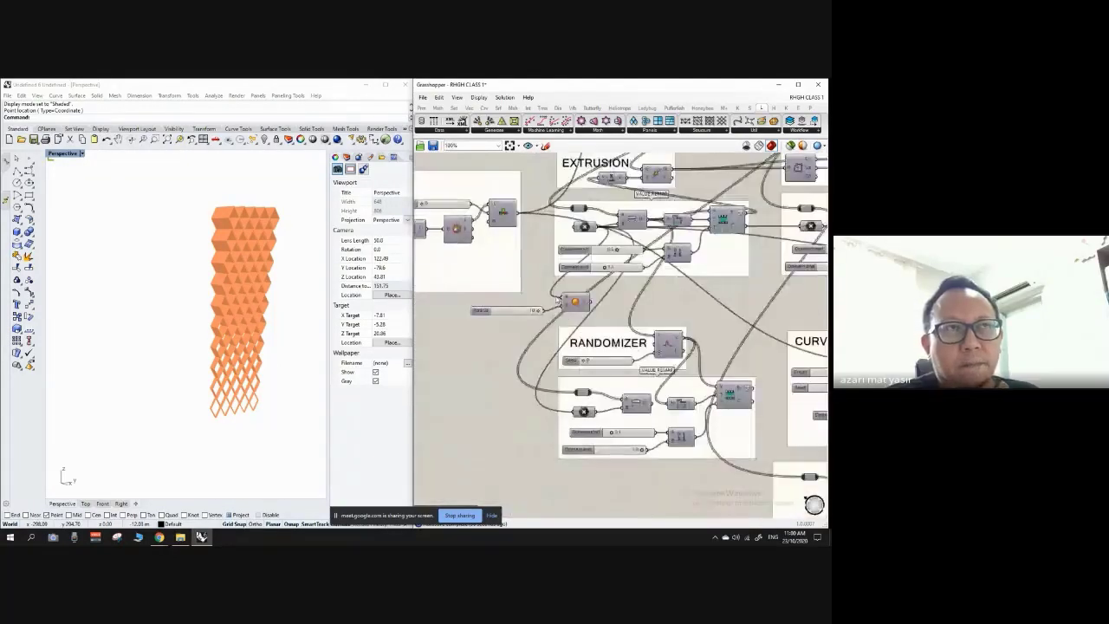
pyautogui.moveTo(228, 313); pyautogui.dragTo(232, 250, button='right')
pyautogui.scroll(2, 139, 289)
pyautogui.scroll(-4, 518, 307)
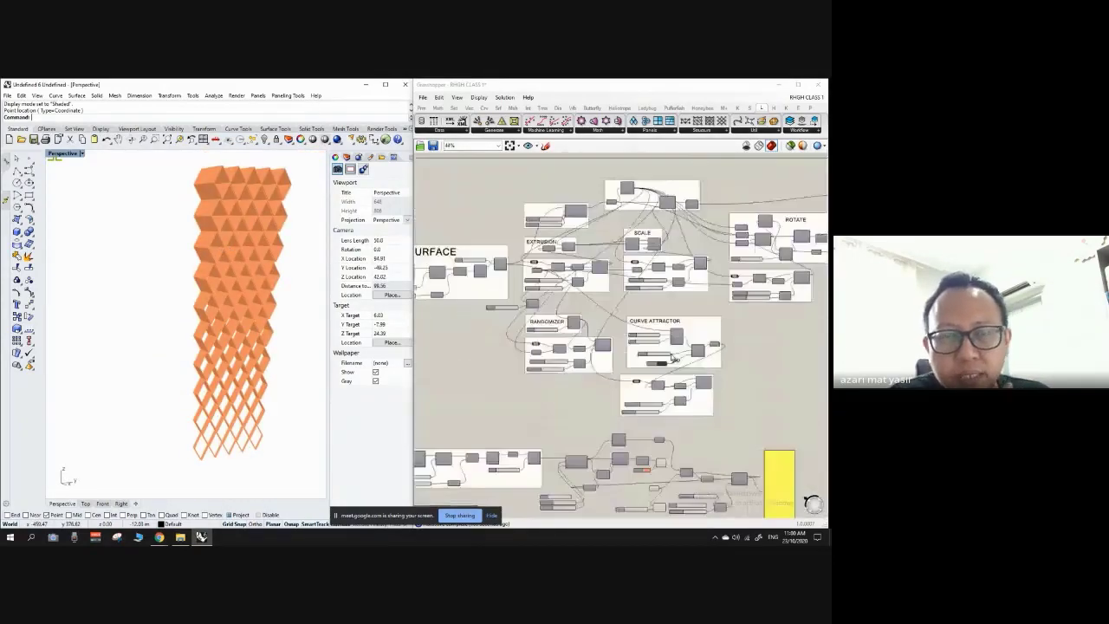
pyautogui.scroll(6, 537, 298)
pyautogui.scroll(-10, 175, 279)
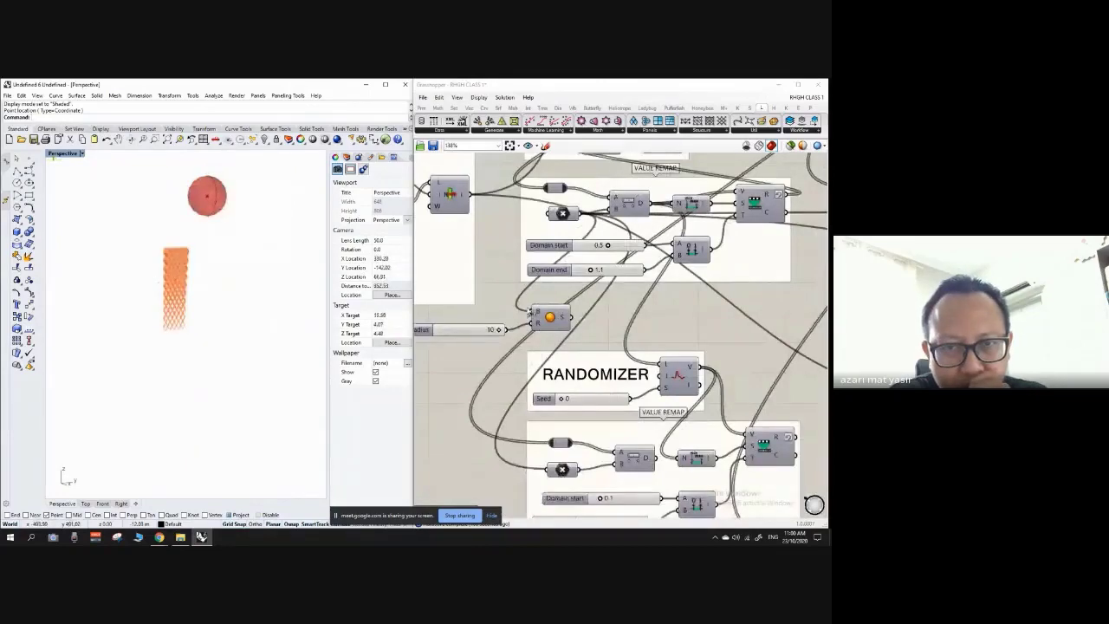
pyautogui.scroll(-5, 496, 268)
pyautogui.scroll(4, 191, 277)
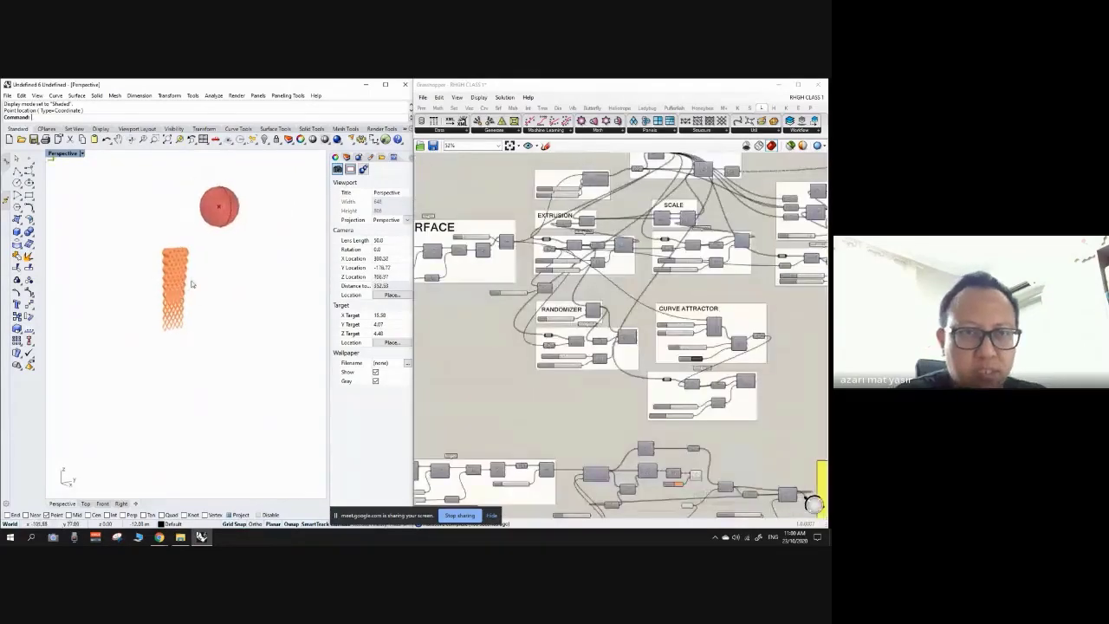
pyautogui.moveTo(188, 254); pyautogui.dragTo(204, 268, button='right')
pyautogui.scroll(6, 568, 303)
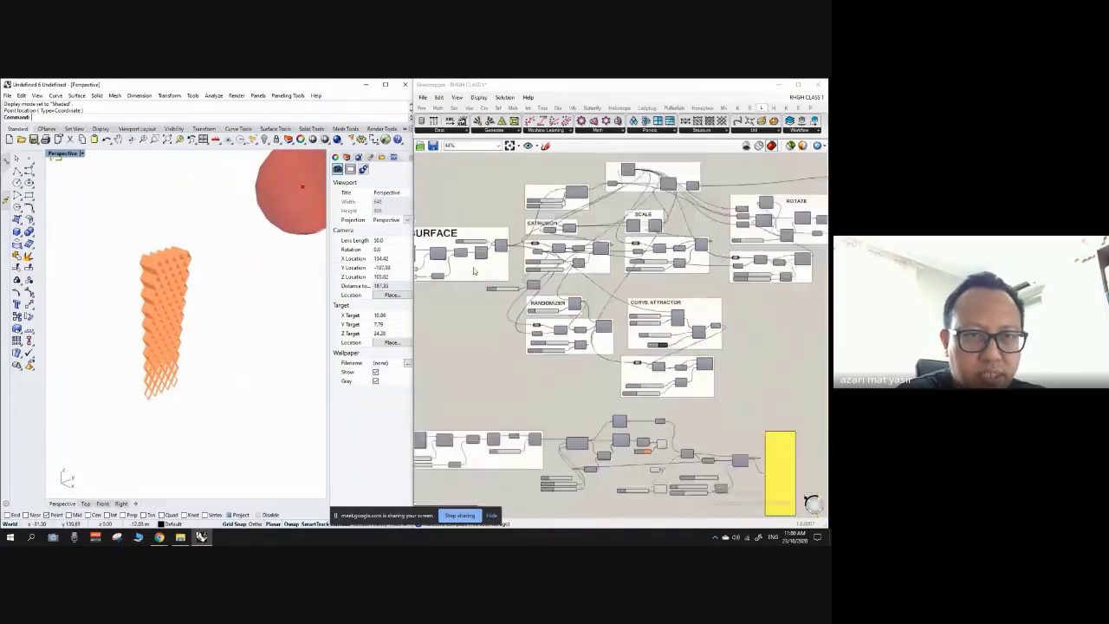
# Move the Custom Preview component slightly right, farther from Loft and the colour swatch.
pyautogui.moveTo(564, 392); pyautogui.dragTo(577, 392)
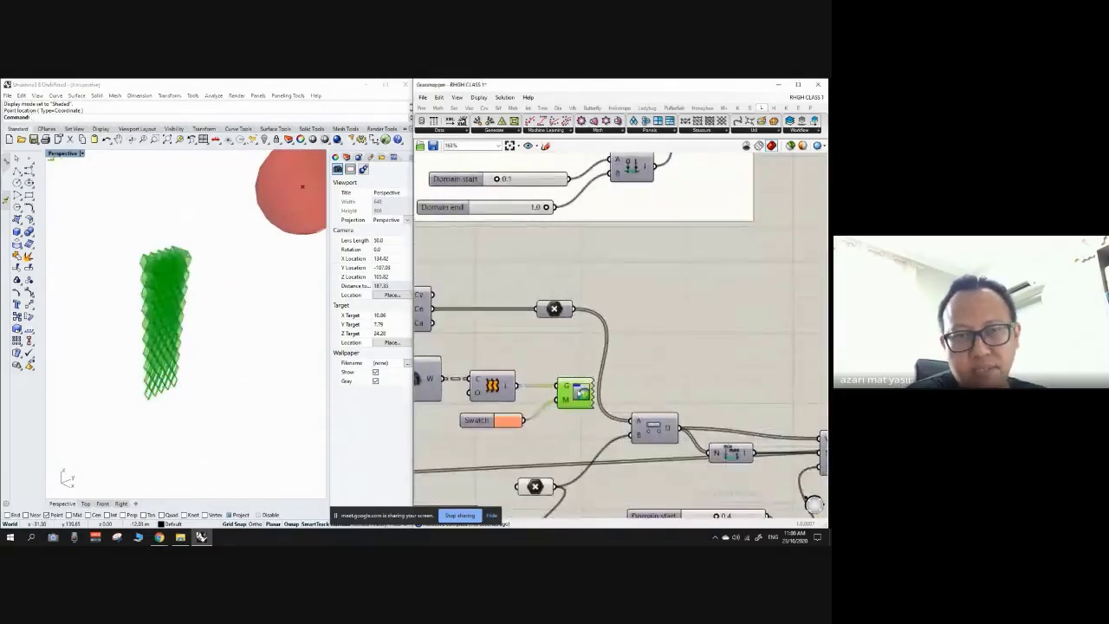
# Examine the extruded diamond lattice from several distances and angles to check how its panel depth varies.
pyautogui.click(620, 346)
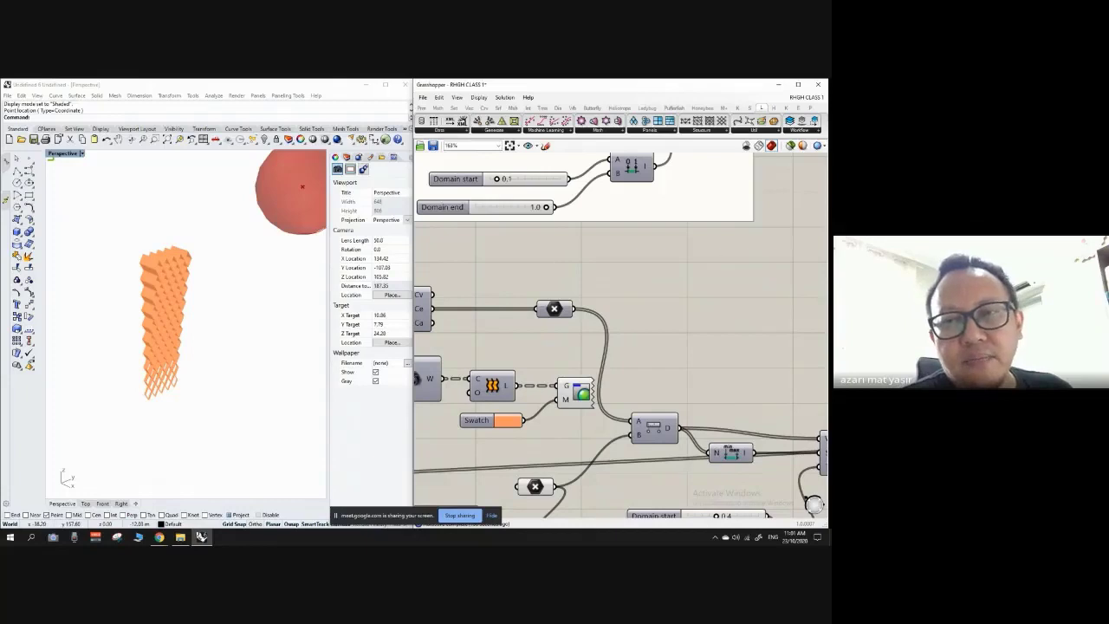
pyautogui.scroll(6, 147, 289)
pyautogui.moveTo(206, 288); pyautogui.dragTo(193, 307, button='right')
pyautogui.scroll(-7, 223, 307)
pyautogui.scroll(4, 185, 291)
pyautogui.scroll(-3, 623, 278)
pyautogui.scroll(3, 621, 404)
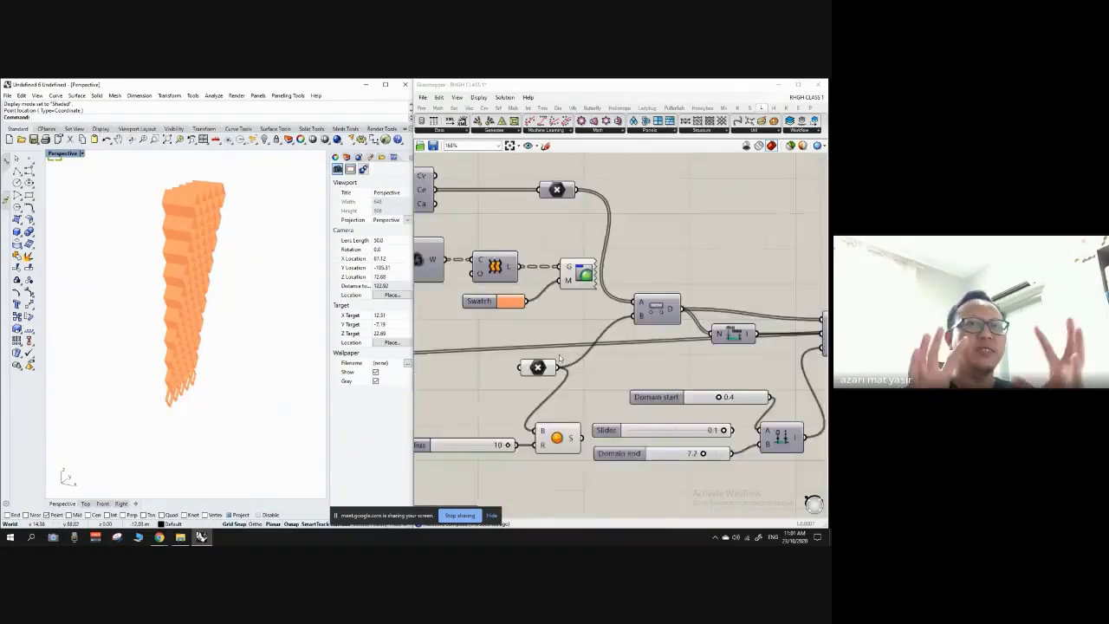
# Delete the unused slider between Domain start and Domain end, and move the Domain start slider down next to Domain end.
pyautogui.moveTo(757, 401); pyautogui.dragTo(655, 382, button='right')
pyautogui.click(601, 388)
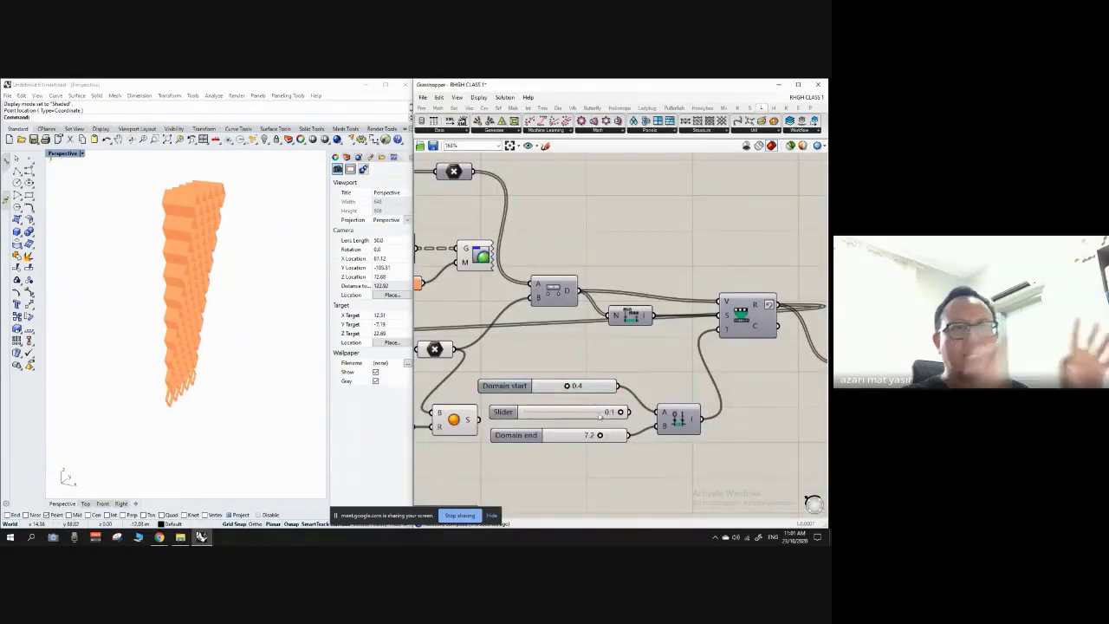
pyautogui.click(593, 414)
pyautogui.press('Delete')
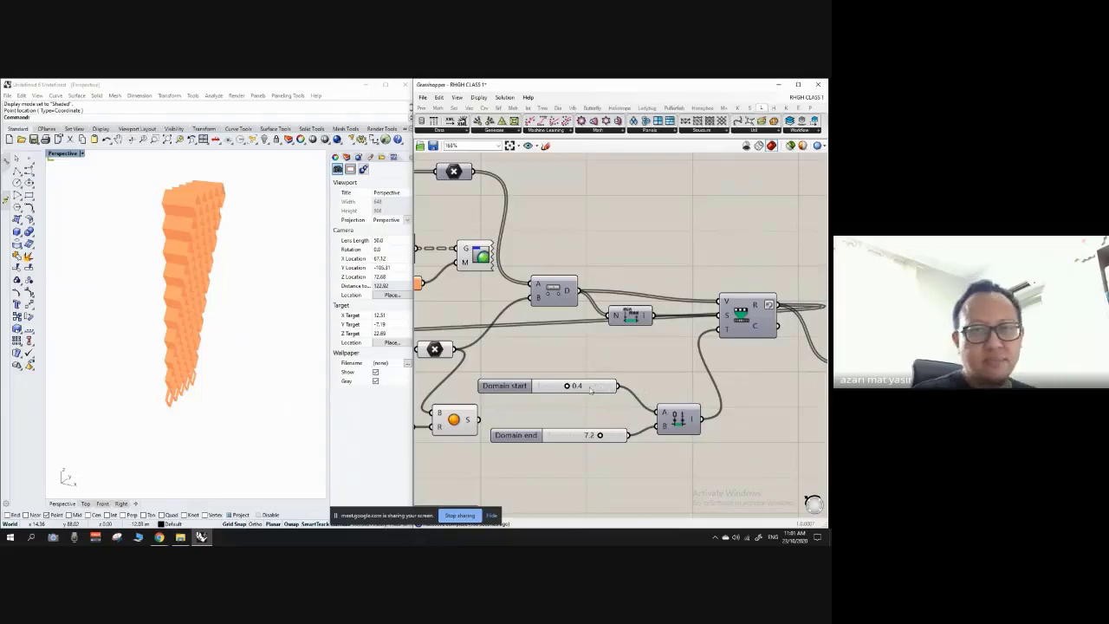
pyautogui.moveTo(590, 390); pyautogui.dragTo(602, 418)
pyautogui.click(688, 376)
pyautogui.scroll(-5, 689, 368)
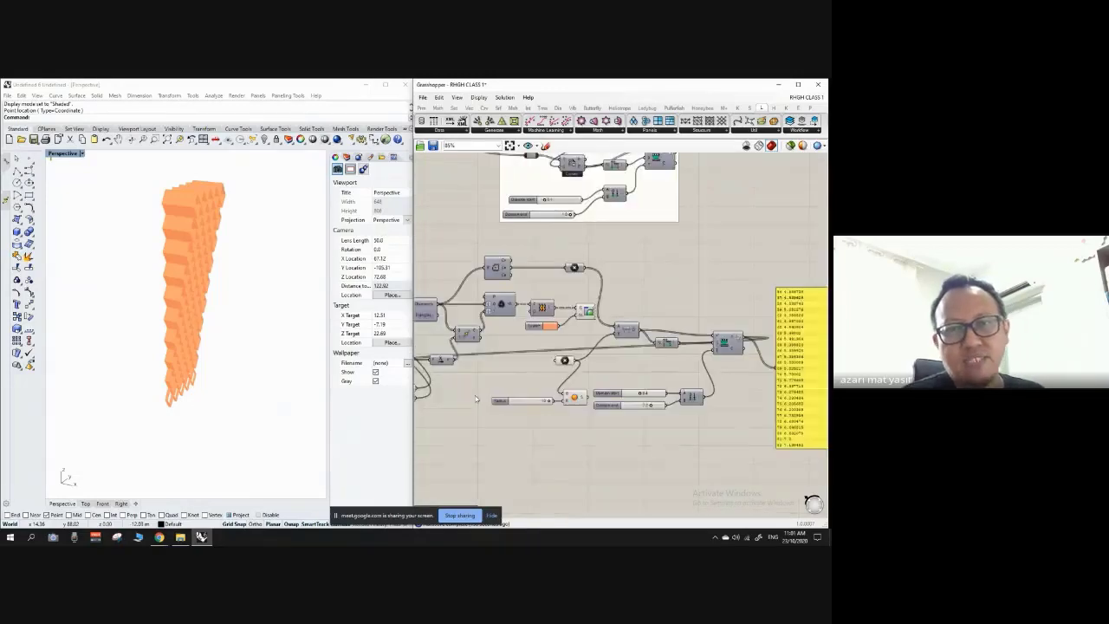
# Set the point attractor's Domain end to 1.8 and its Domain start to 0.5.
pyautogui.scroll(4, 461, 379)
pyautogui.scroll(-4, 453, 347)
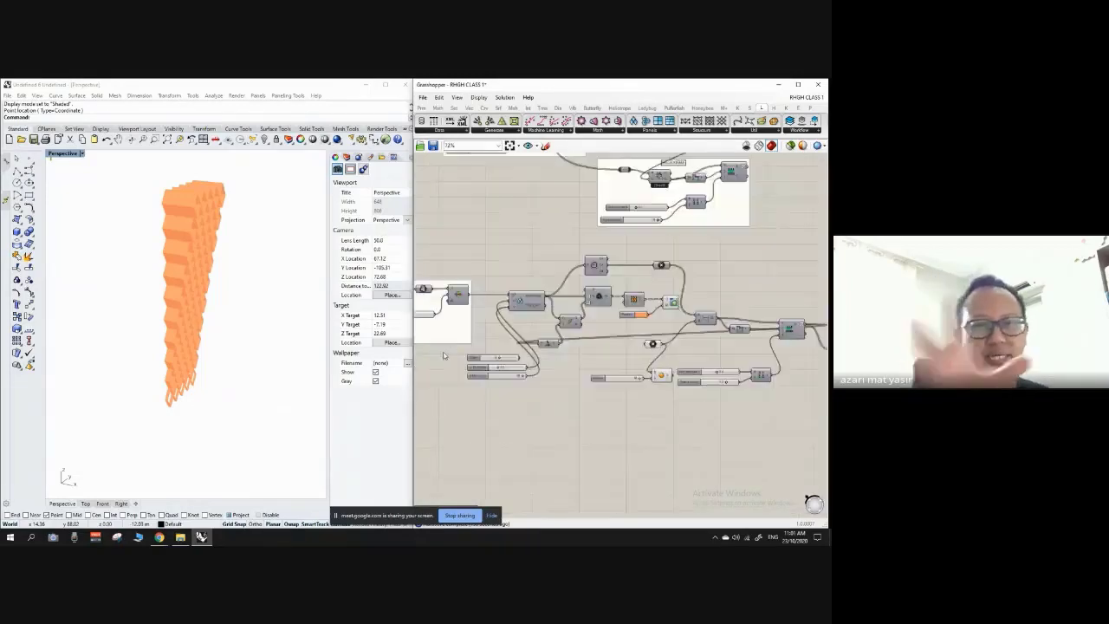
pyautogui.scroll(10, 712, 384)
pyautogui.moveTo(726, 385); pyautogui.dragTo(629, 392)
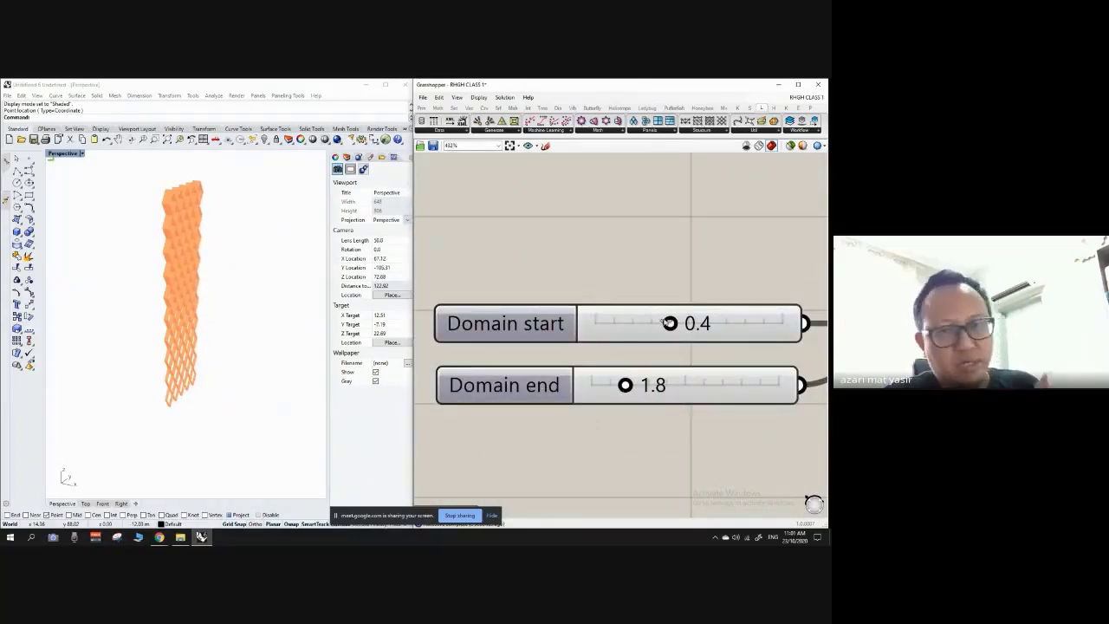
pyautogui.moveTo(670, 323); pyautogui.dragTo(689, 349)
pyautogui.scroll(-8, 587, 351)
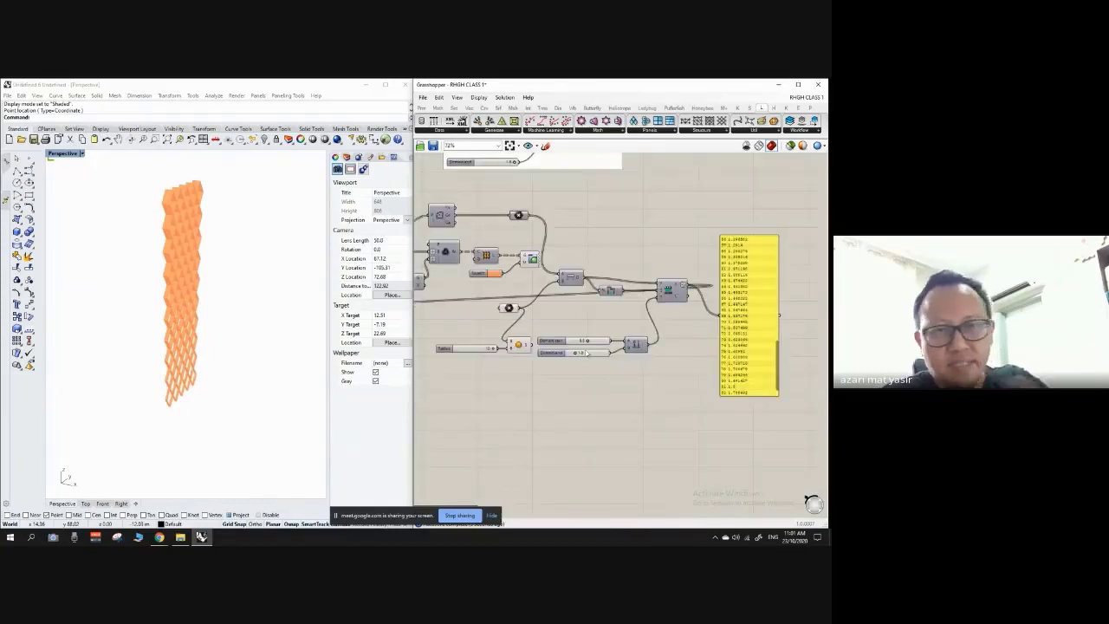
# Shift the value remap group beneath the CURVE ATTRACTOR group slightly right.
pyautogui.scroll(-2, 585, 353)
pyautogui.moveTo(586, 353); pyautogui.dragTo(598, 422, button='right')
pyautogui.scroll(2, 545, 251)
pyautogui.scroll(-2, 579, 374)
pyautogui.scroll(3, 604, 308)
pyautogui.click(632, 359)
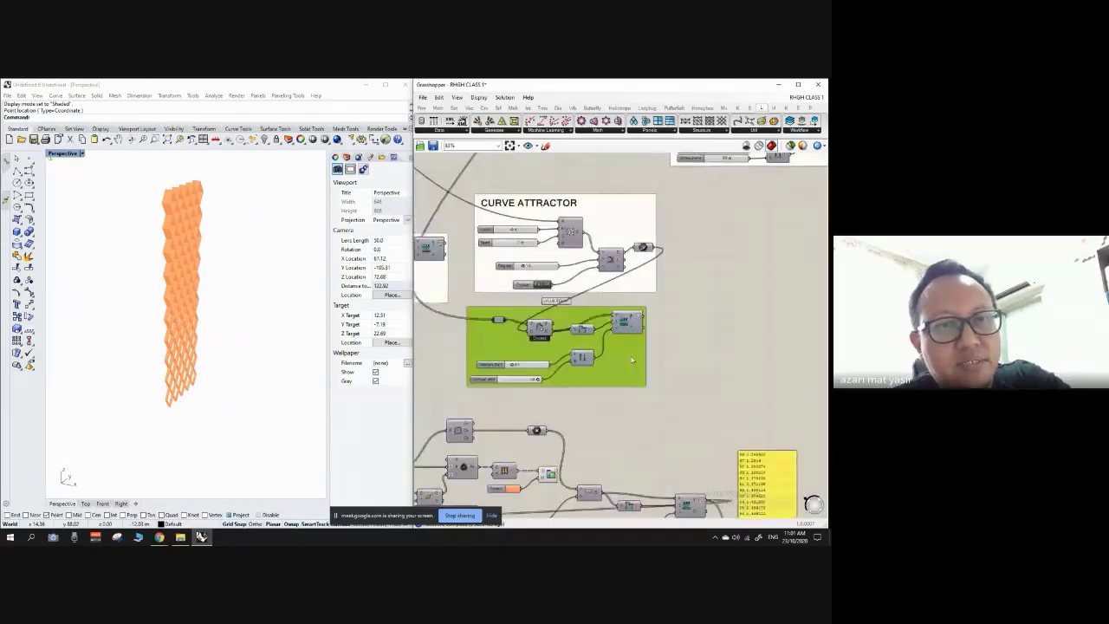
pyautogui.moveTo(631, 360); pyautogui.dragTo(645, 357)
pyautogui.click(722, 326)
# Move the upper definition's Sphere component and its Radius slider to the free area below the SURFACE group, away from the RANDOMIZER group.
pyautogui.moveTo(231, 325); pyautogui.dragTo(160, 321, button='right')
pyautogui.scroll(-5, 638, 331)
pyautogui.scroll(4, 503, 291)
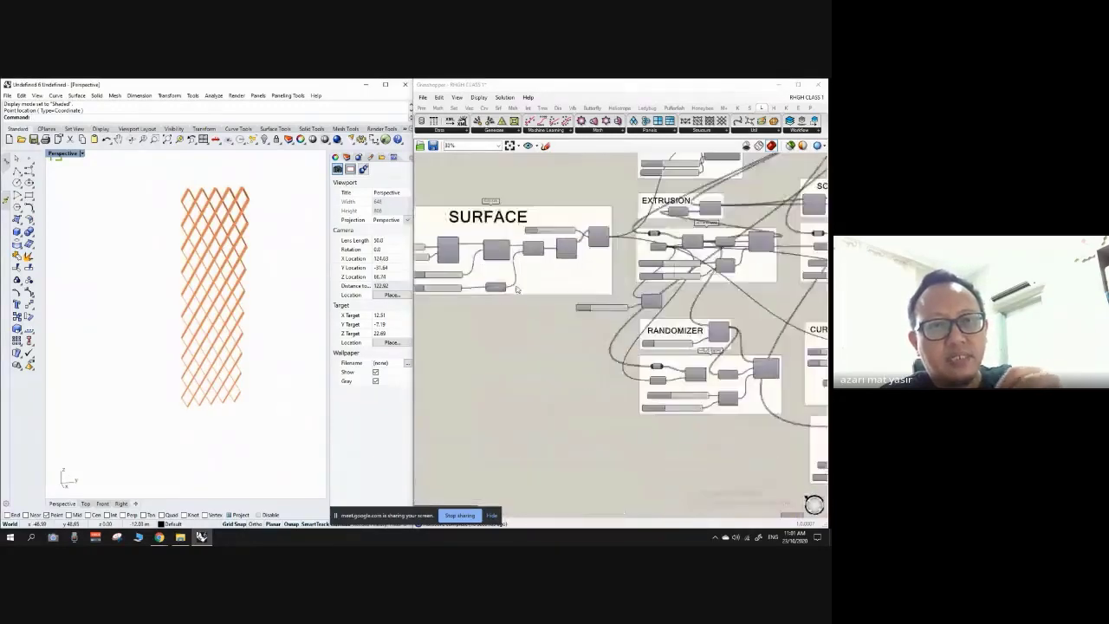
pyautogui.scroll(-3, 517, 290)
pyautogui.scroll(6, 489, 269)
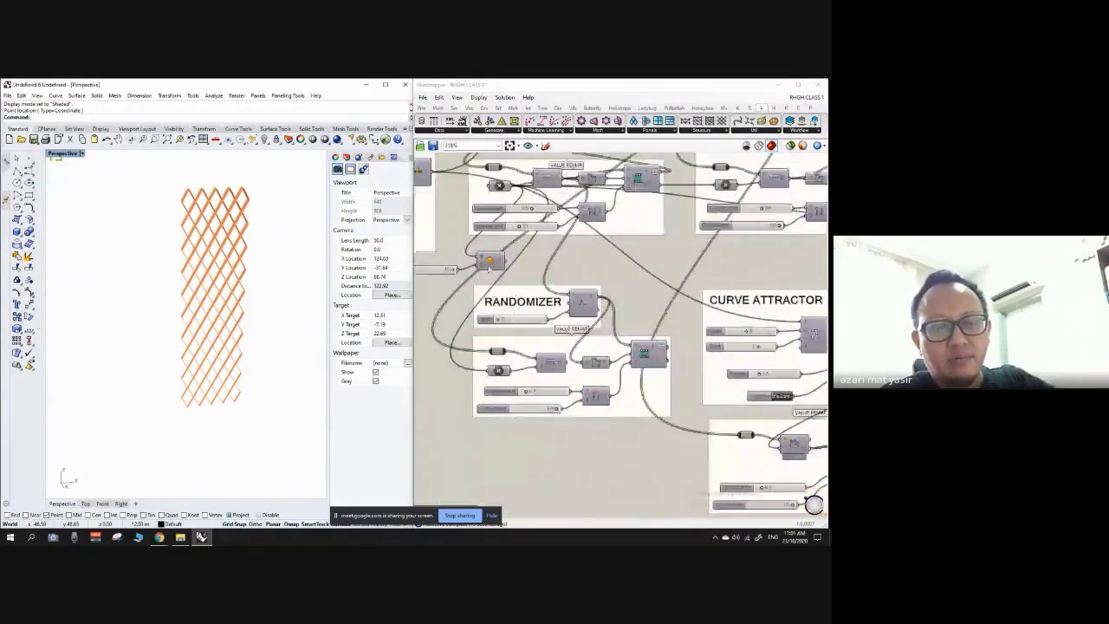
pyautogui.scroll(1, 489, 269)
pyautogui.scroll(-2, 490, 263)
pyautogui.moveTo(489, 262); pyautogui.dragTo(435, 304)
pyautogui.scroll(1, 435, 304)
pyautogui.moveTo(435, 304); pyautogui.dragTo(522, 303, button='right')
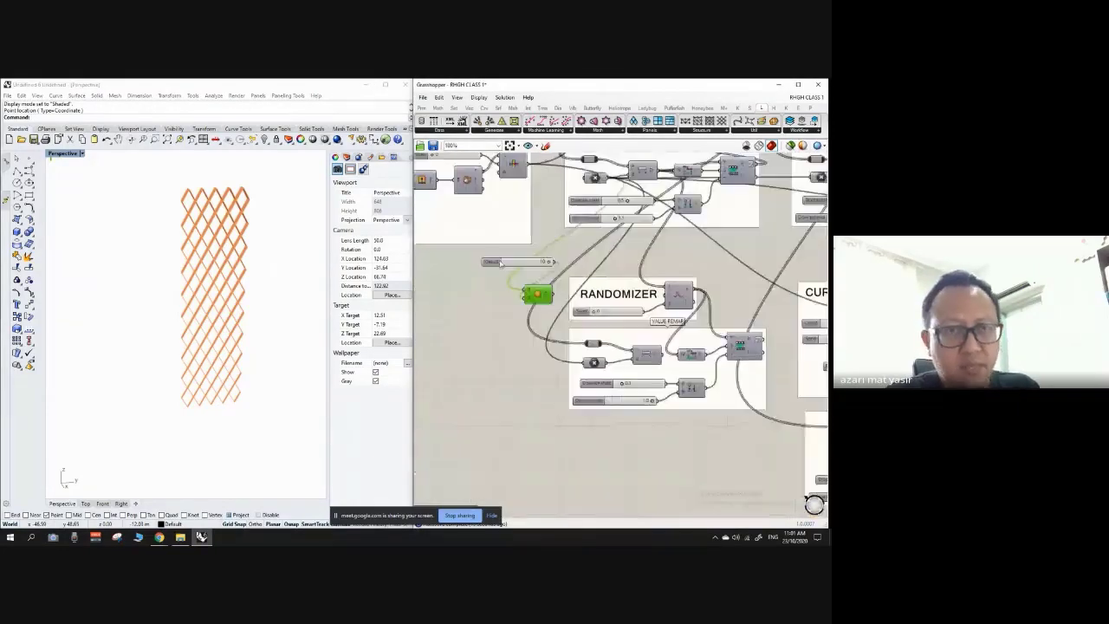
pyautogui.moveTo(507, 263); pyautogui.dragTo(438, 278)
pyautogui.moveTo(535, 294); pyautogui.dragTo(509, 268)
pyautogui.moveTo(463, 267); pyautogui.dragTo(512, 269, button='right')
pyautogui.moveTo(425, 268); pyautogui.dragTo(543, 279)
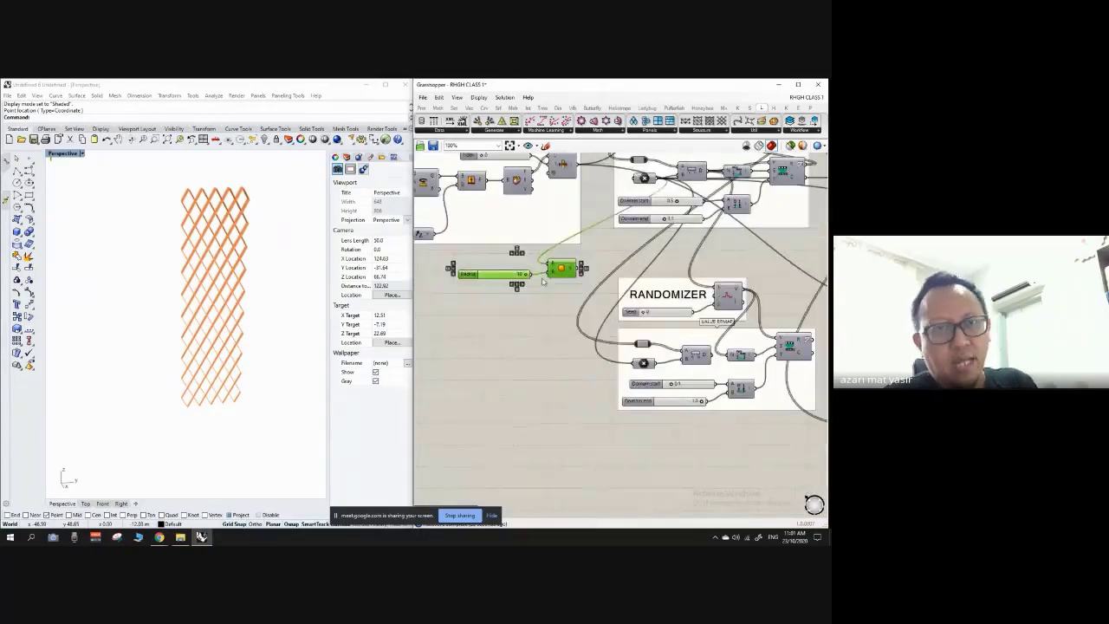
# Group the Sphere component with its Radius slider and nudge the group slightly down and right.
pyautogui.rightClick(540, 279)
pyautogui.click(573, 340)
pyautogui.scroll(3, 541, 269)
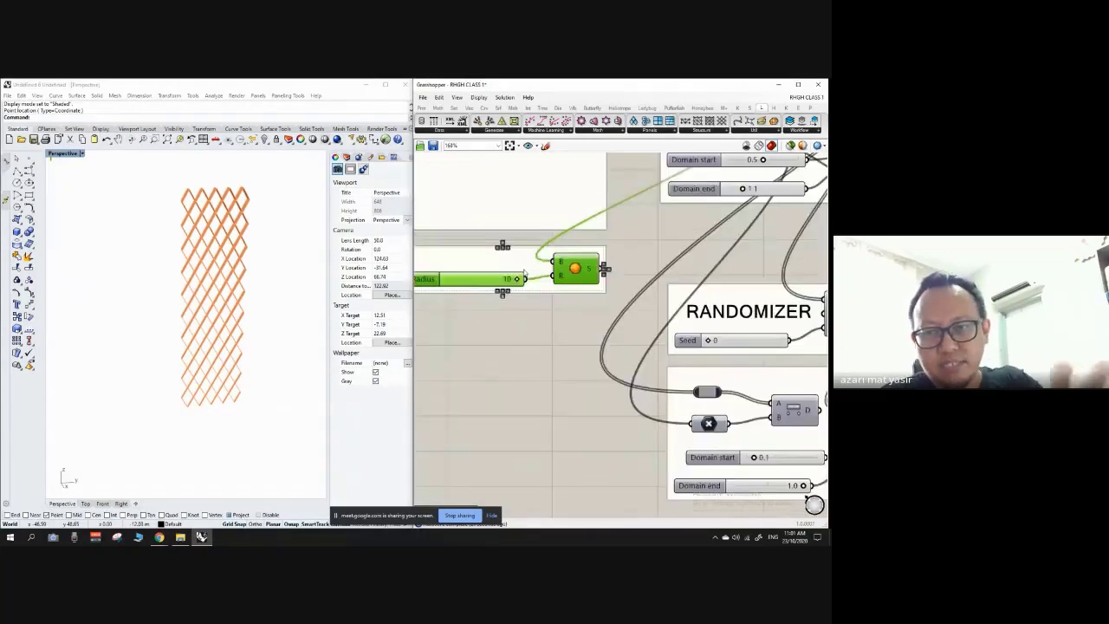
pyautogui.click(499, 272)
pyautogui.moveTo(499, 275); pyautogui.dragTo(509, 285)
pyautogui.click(617, 242)
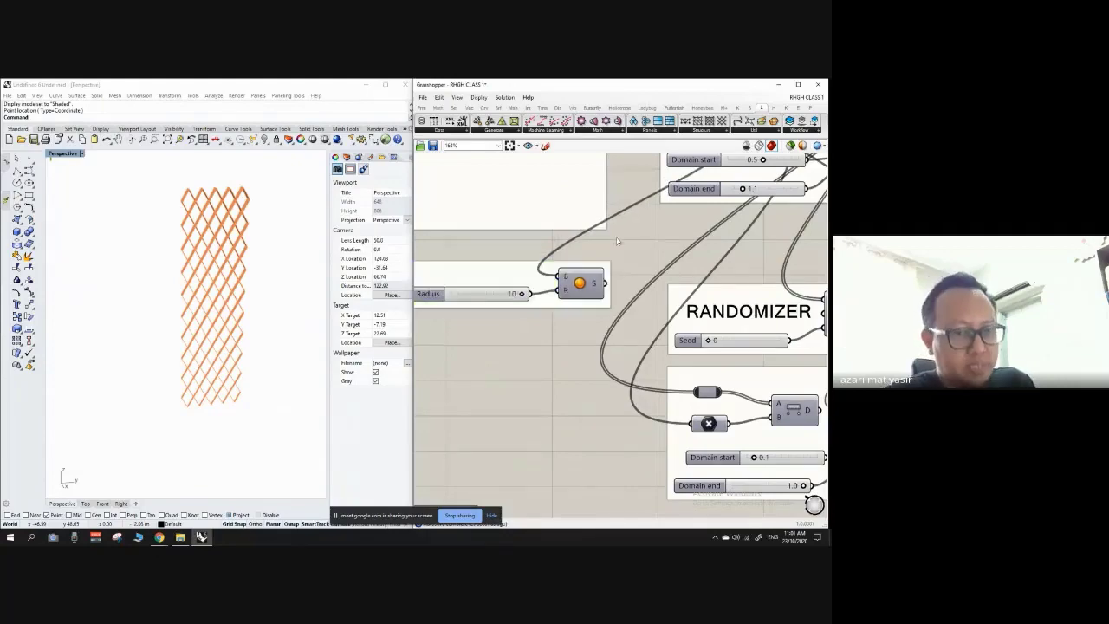
# Toggle the viewport preview of the diamond lattice's attractor point parameter.
pyautogui.moveTo(189, 292); pyautogui.dragTo(234, 297, button='right')
pyautogui.scroll(6, 191, 209)
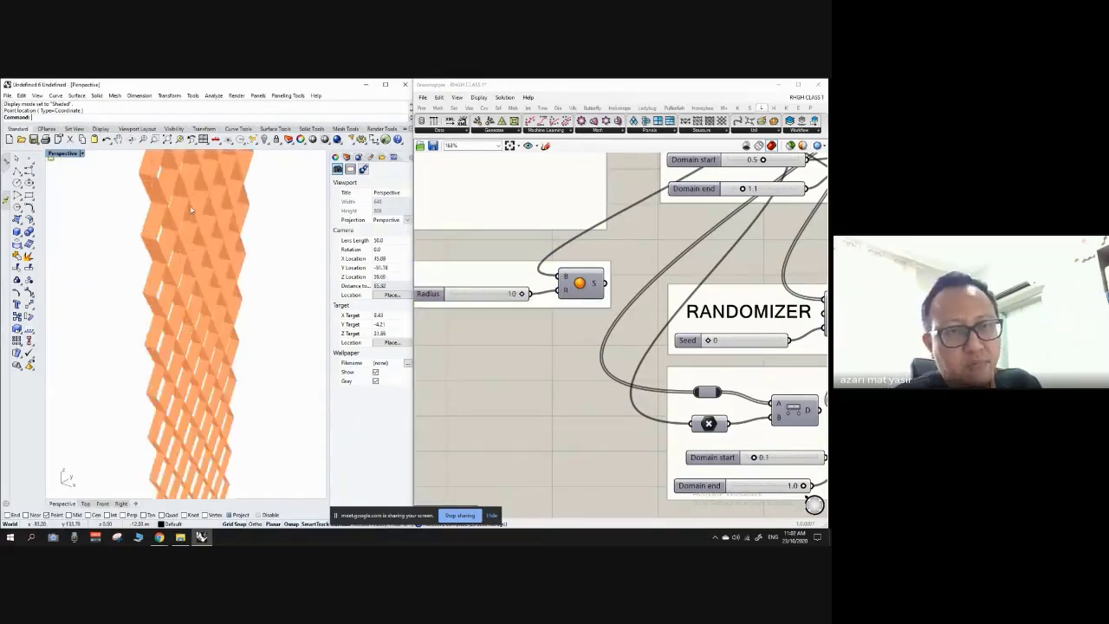
pyautogui.scroll(-4, 208, 242)
pyautogui.scroll(-5, 494, 309)
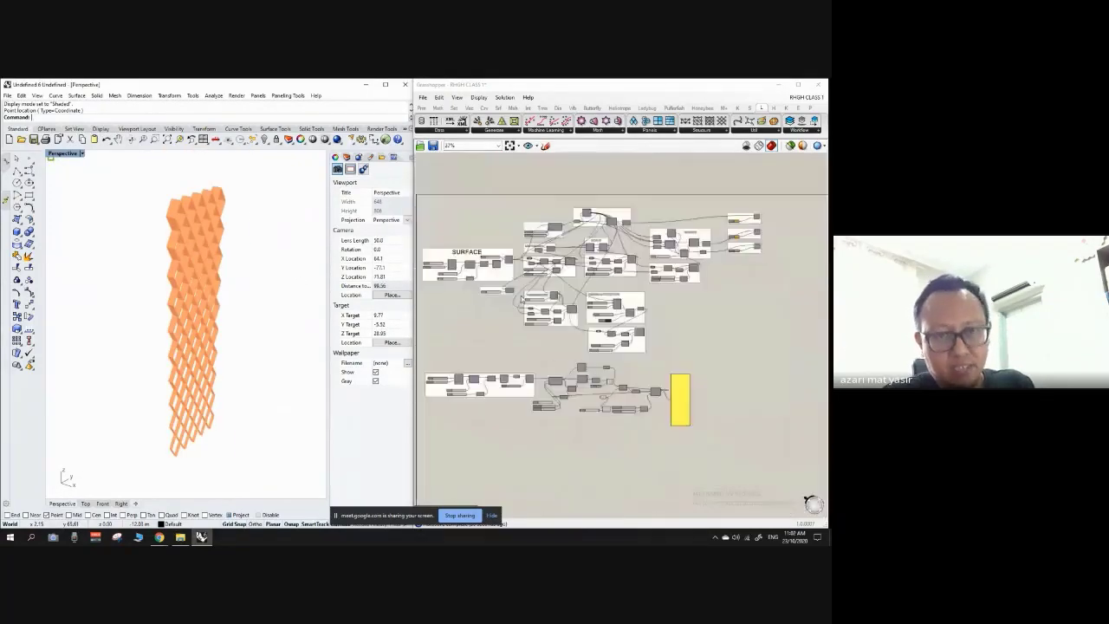
pyautogui.scroll(3, 550, 392)
pyautogui.scroll(3, 549, 392)
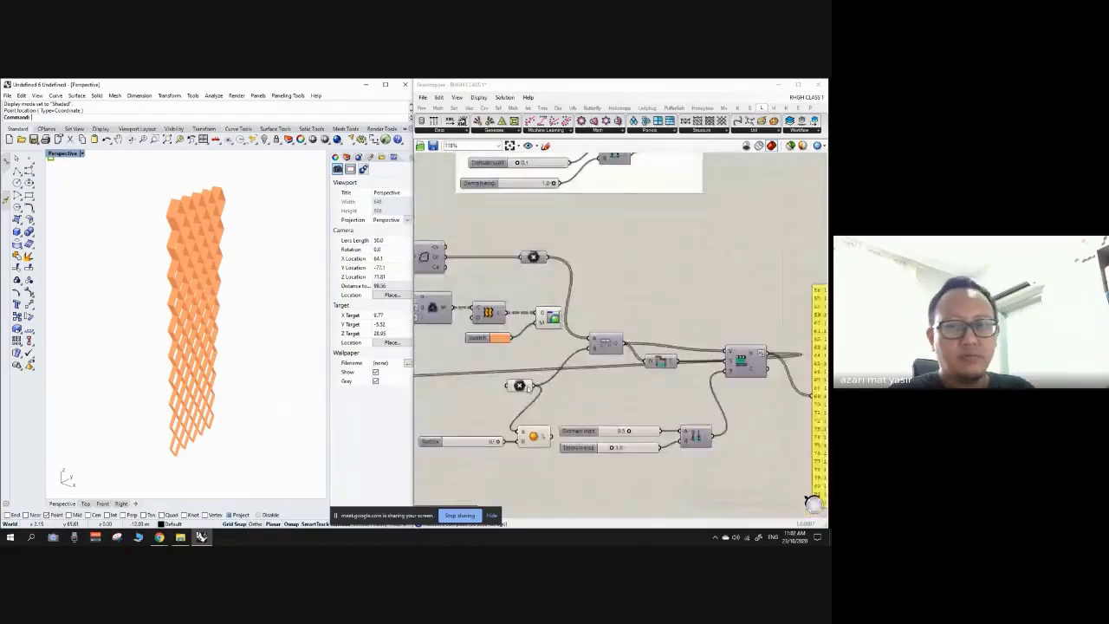
pyautogui.click(520, 385)
pyautogui.rightClick(519, 385)
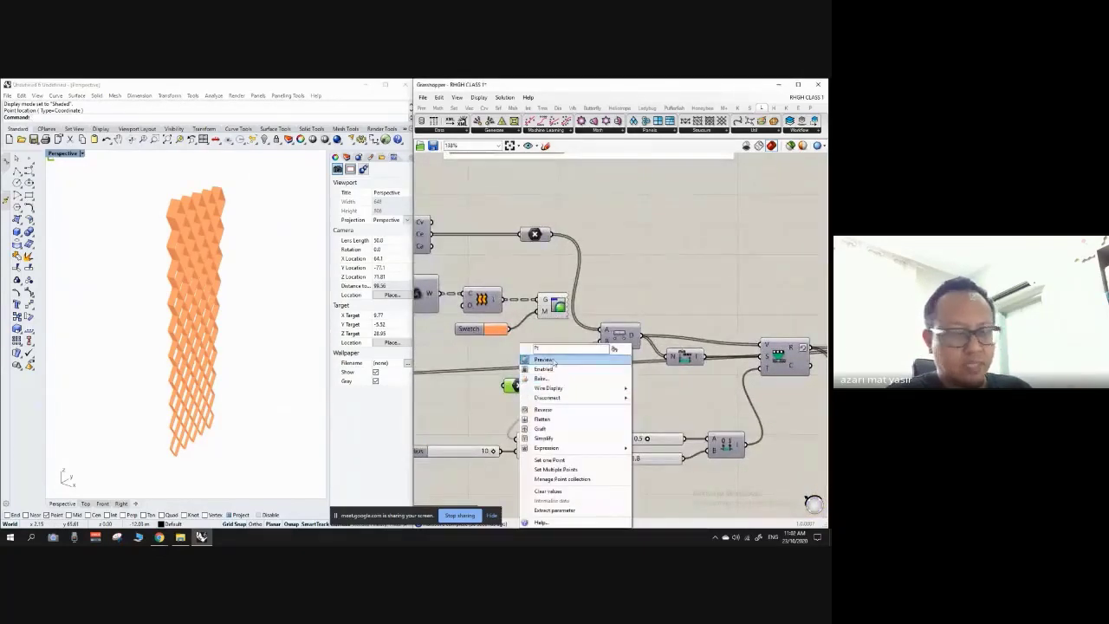
pyautogui.click(554, 360)
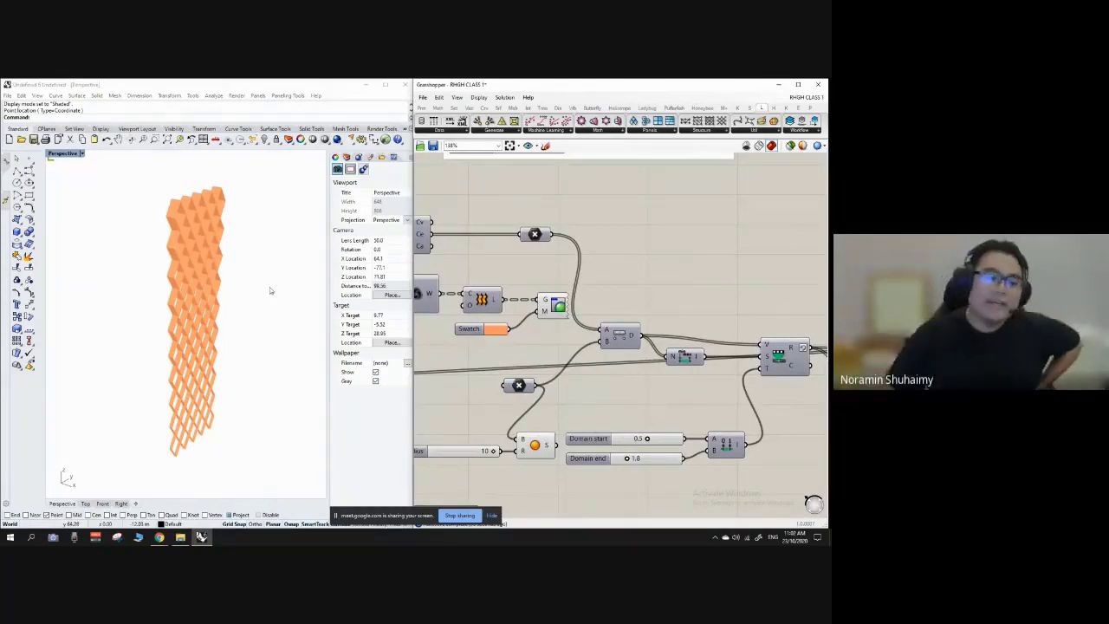
# Examine the depth gradient of the diamond lattice panels from several viewing angles, along with the point attractor definition.
pyautogui.moveTo(235, 287)
pyautogui.mouseDown(button='right')
pyautogui.moveTo(213, 276)
pyautogui.moveTo(205, 221)
pyautogui.moveTo(255, 235)
pyautogui.moveTo(235, 237)
pyautogui.moveTo(256, 257)
pyautogui.moveTo(189, 255)
pyautogui.moveTo(263, 243)
pyautogui.moveTo(229, 256)
pyautogui.moveTo(233, 297)
pyautogui.moveTo(247, 277)
pyautogui.moveTo(218, 299)
pyautogui.moveTo(190, 269)
pyautogui.moveTo(206, 288)
pyautogui.moveTo(200, 256)
pyautogui.moveTo(238, 253)
pyautogui.moveTo(185, 217)
pyautogui.mouseUp(button='right')
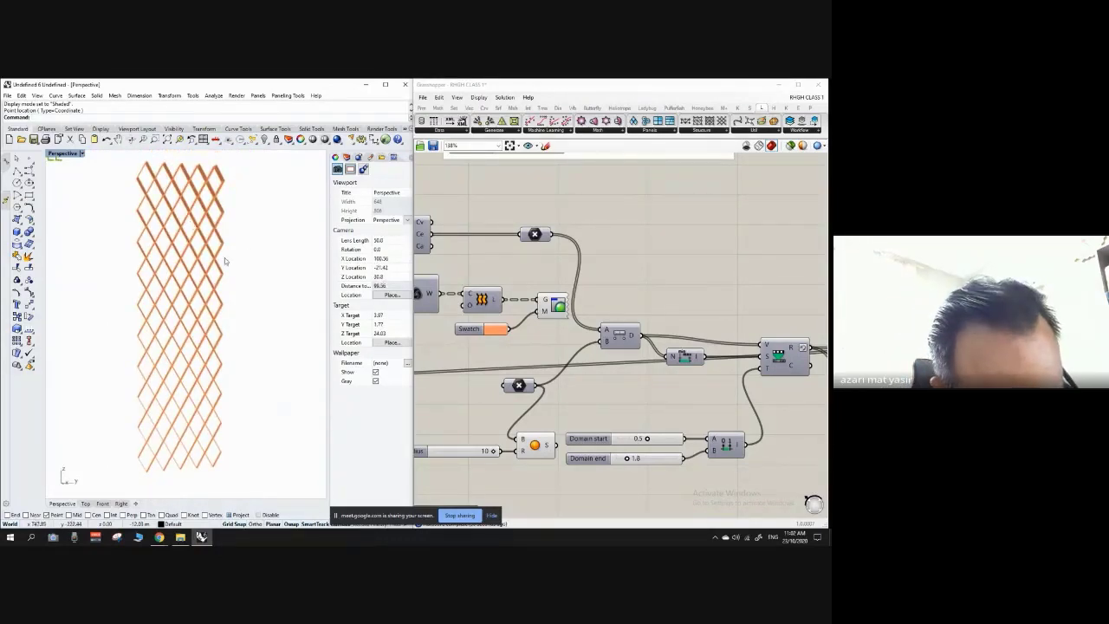
pyautogui.moveTo(225, 258); pyautogui.dragTo(248, 277, button='right')
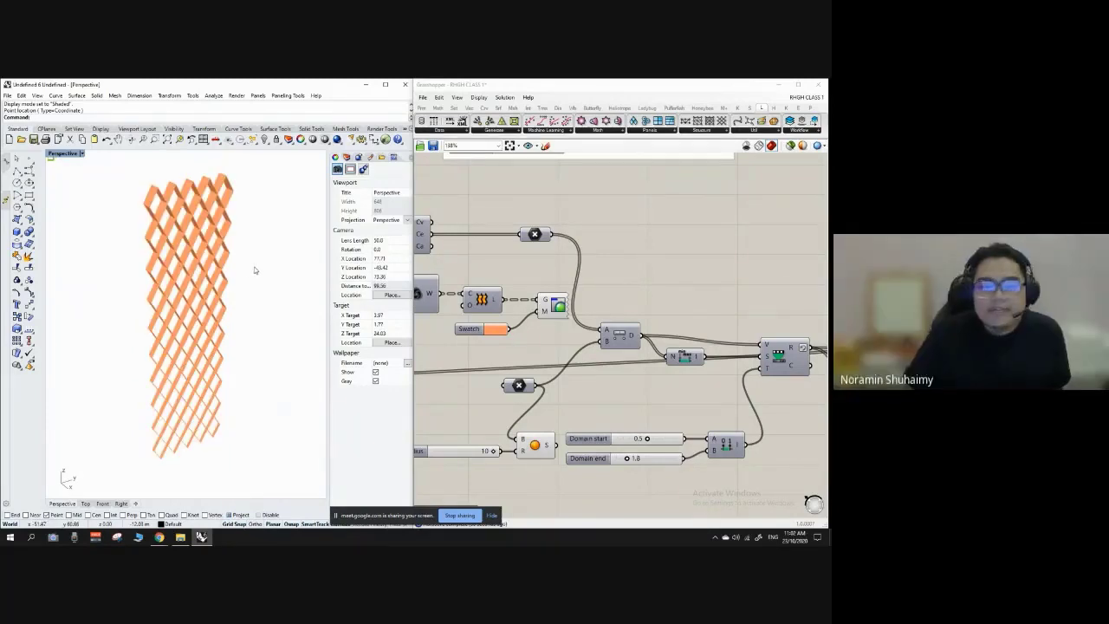
pyautogui.moveTo(253, 270); pyautogui.dragTo(257, 272, button='right')
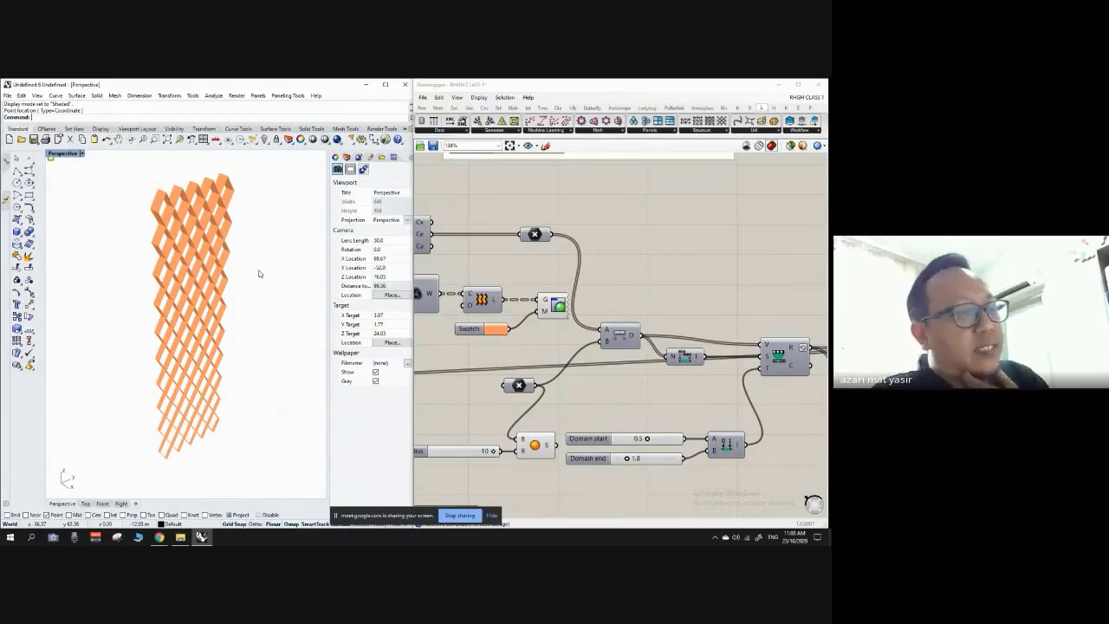
pyautogui.moveTo(237, 298); pyautogui.dragTo(219, 241, button='right')
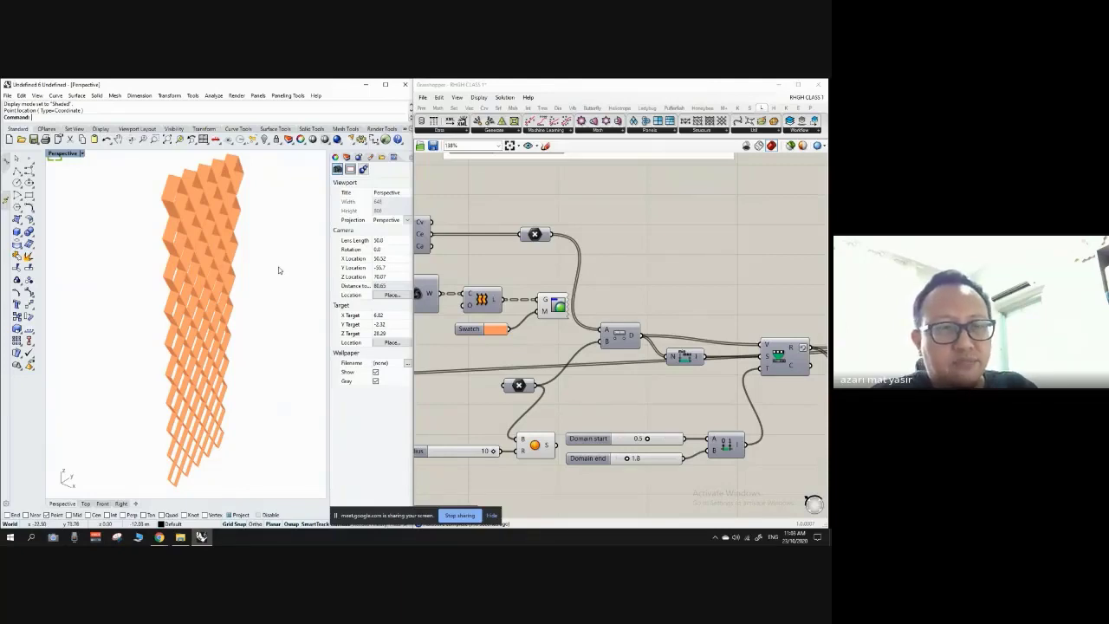
pyautogui.moveTo(269, 288)
pyautogui.mouseDown(button='right')
pyautogui.moveTo(210, 280)
pyautogui.moveTo(230, 273)
pyautogui.moveTo(192, 293)
pyautogui.moveTo(207, 313)
pyautogui.moveTo(232, 272)
pyautogui.moveTo(188, 278)
pyautogui.moveTo(245, 297)
pyautogui.moveTo(250, 283)
pyautogui.moveTo(240, 280)
pyautogui.mouseUp(button='right')
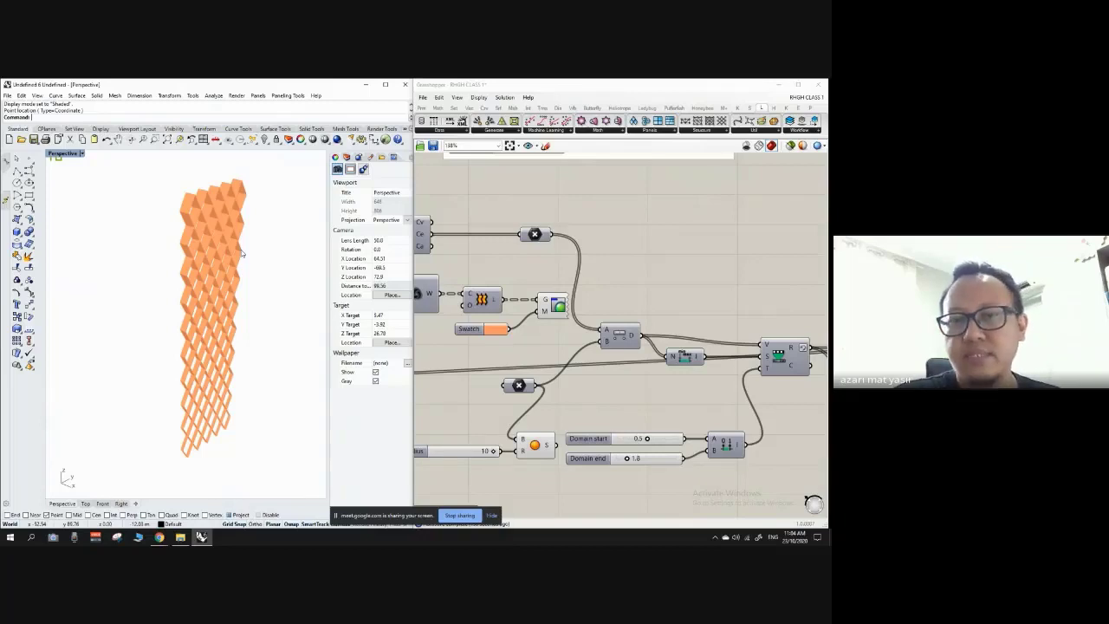
pyautogui.scroll(-5, 624, 291)
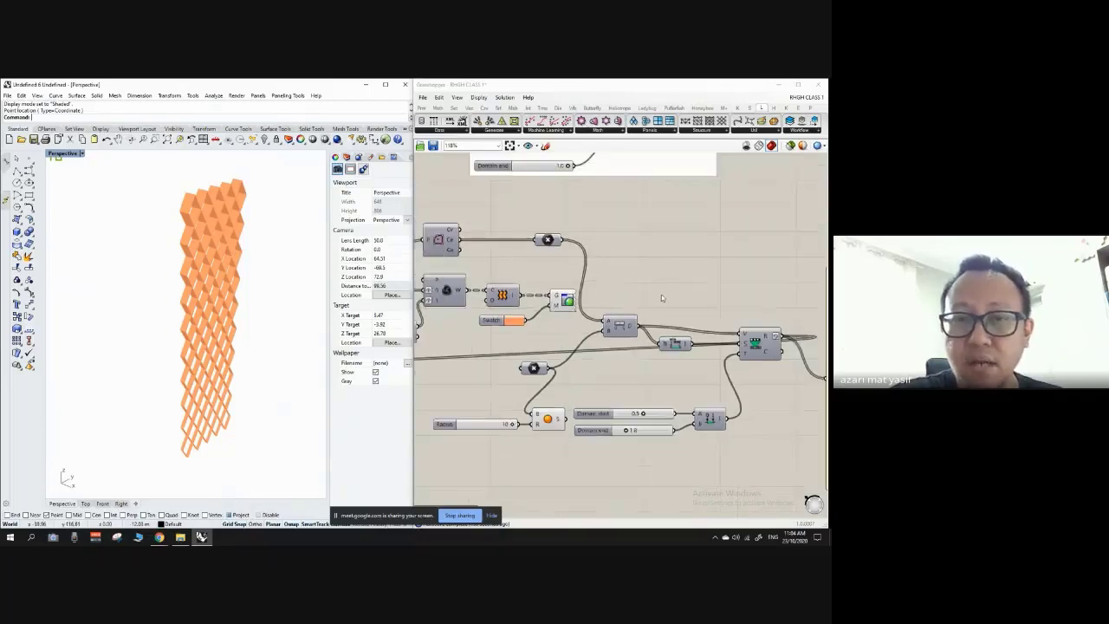
pyautogui.scroll(3, 563, 308)
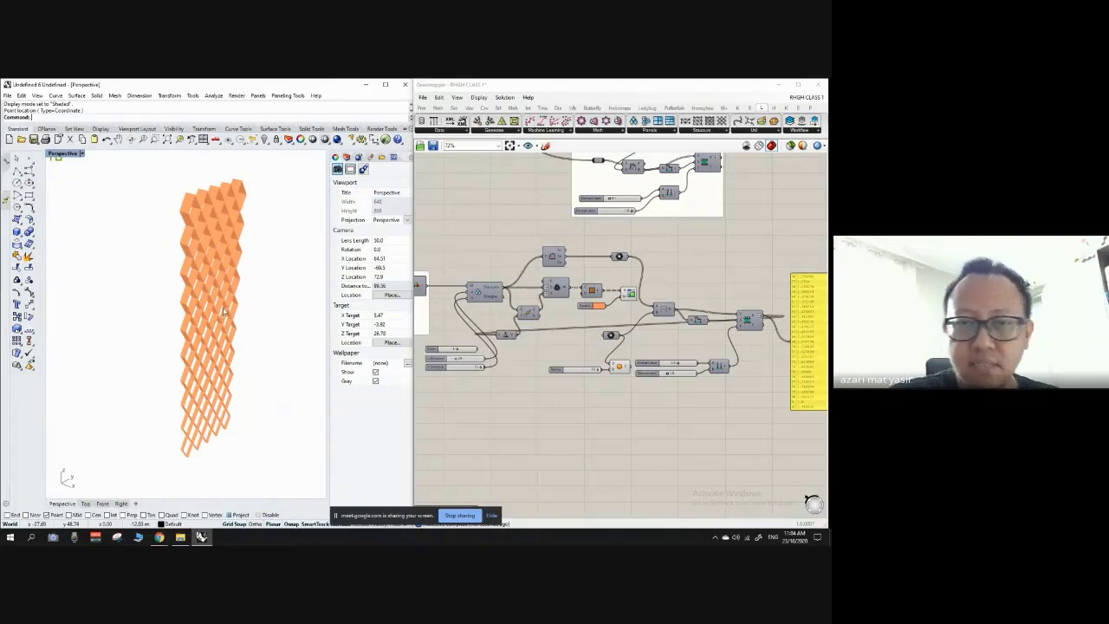
pyautogui.scroll(3, 223, 243)
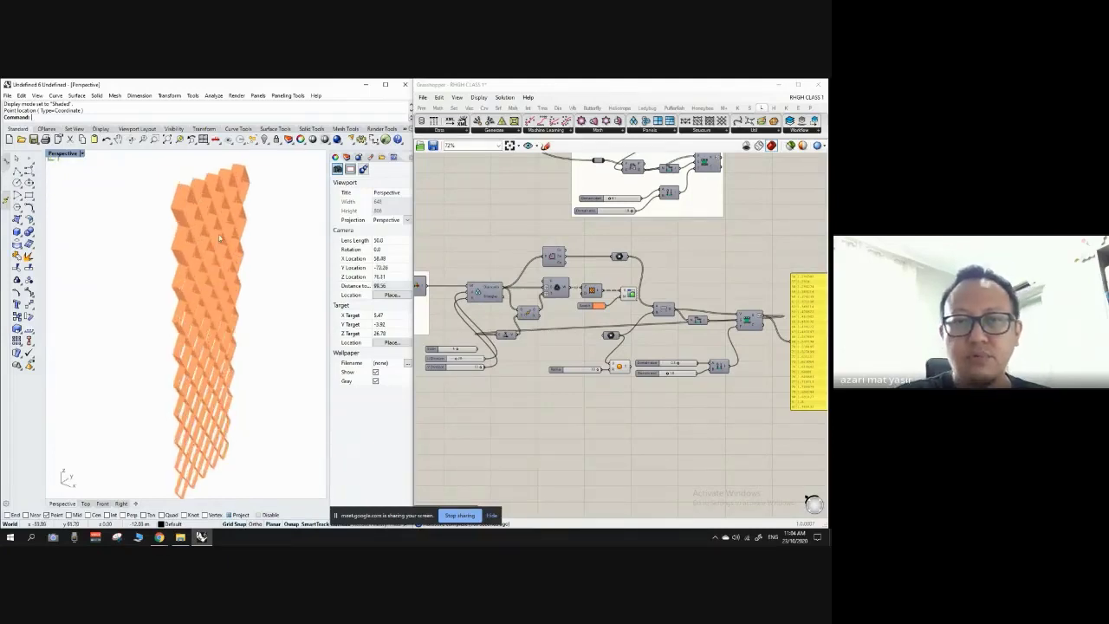
pyautogui.moveTo(220, 240); pyautogui.dragTo(253, 316, button='right')
pyautogui.scroll(-2, 195, 271)
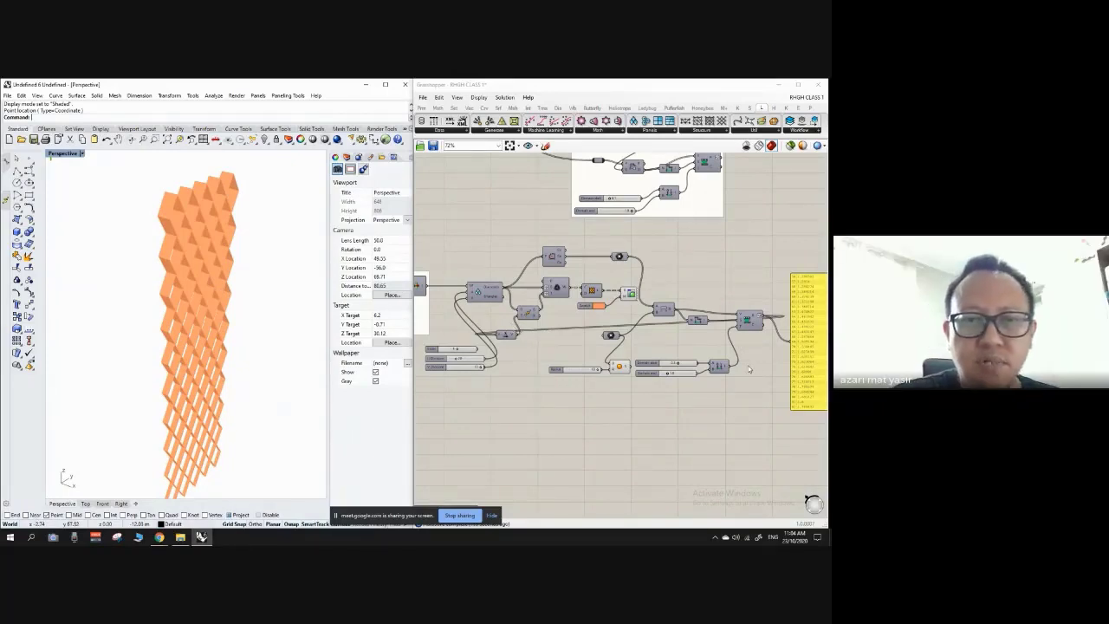
# Move the attractor point parameter up and left, and raise the Sphere component to sit just below it.
pyautogui.scroll(3, 512, 346)
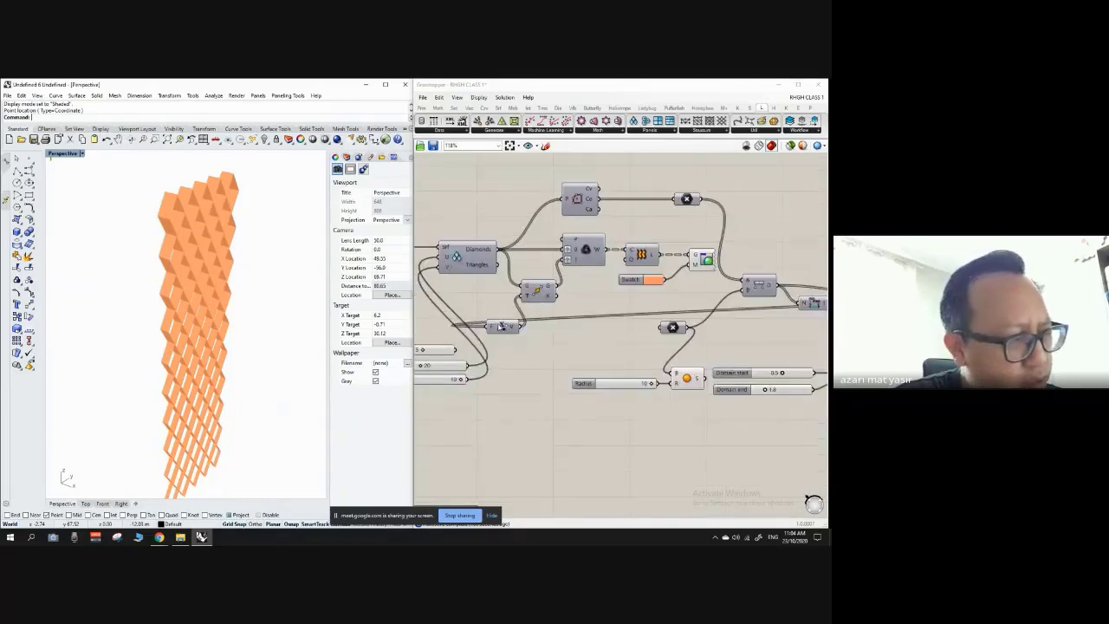
pyautogui.scroll(-3, 500, 330)
pyautogui.scroll(4, 728, 375)
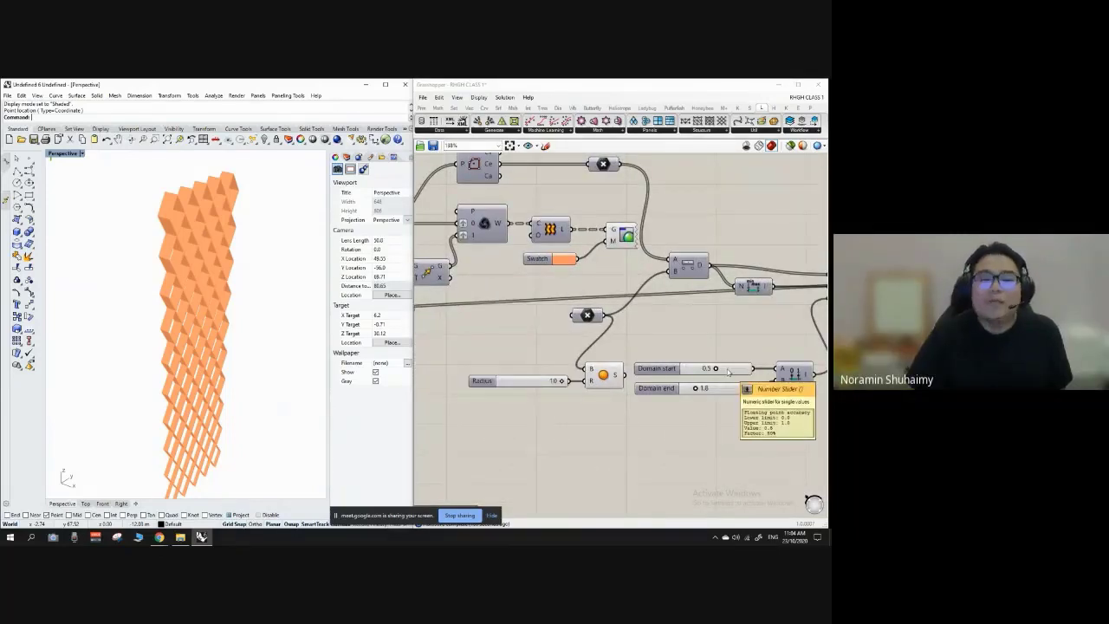
pyautogui.moveTo(587, 314); pyautogui.dragTo(559, 292)
pyautogui.moveTo(604, 375); pyautogui.dragTo(620, 329)
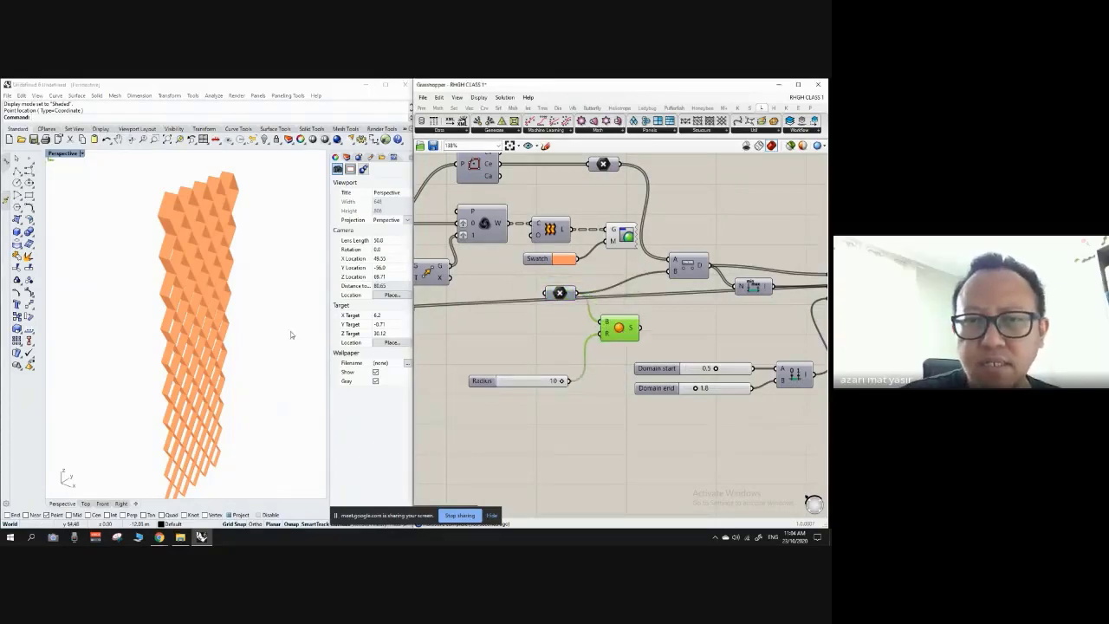
# Examine the full diamond lattice definition's layout and its wiring from the diamond panels to the remapped distances.
pyautogui.scroll(-3, 291, 331)
pyautogui.scroll(1, 700, 323)
pyautogui.scroll(-5, 699, 323)
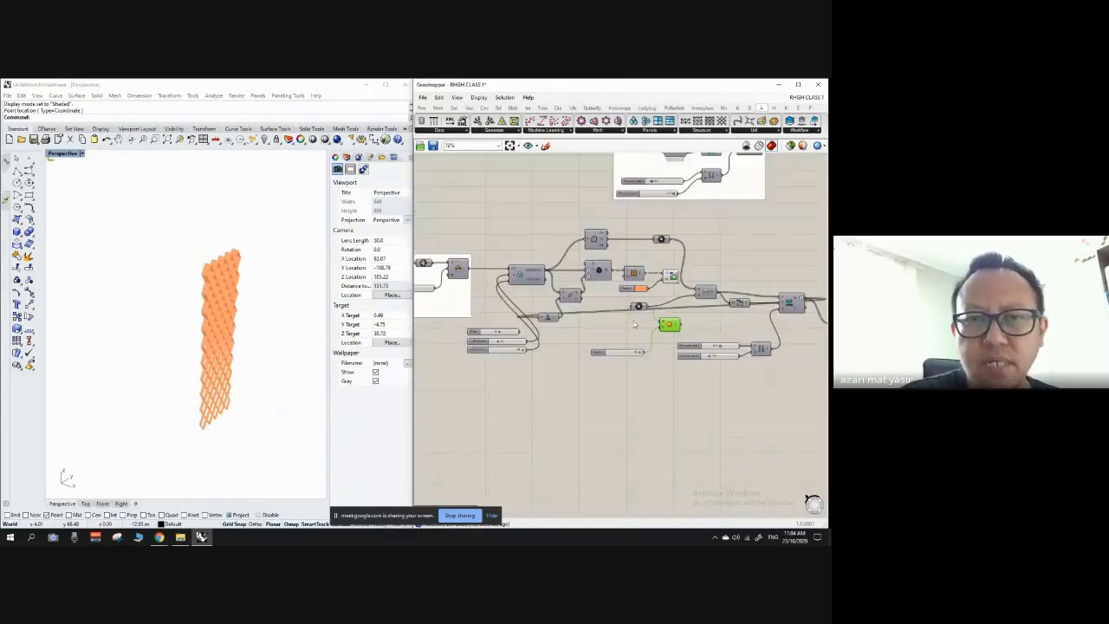
pyautogui.scroll(3, 613, 266)
pyautogui.scroll(-2, 557, 302)
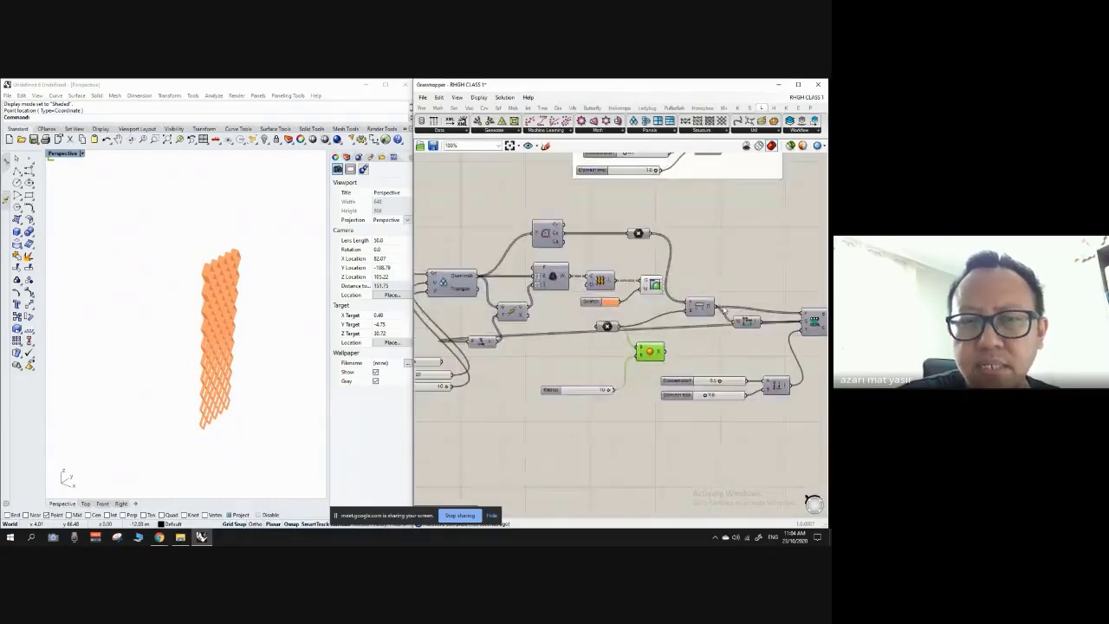
pyautogui.scroll(-2, 767, 327)
pyautogui.scroll(4, 767, 326)
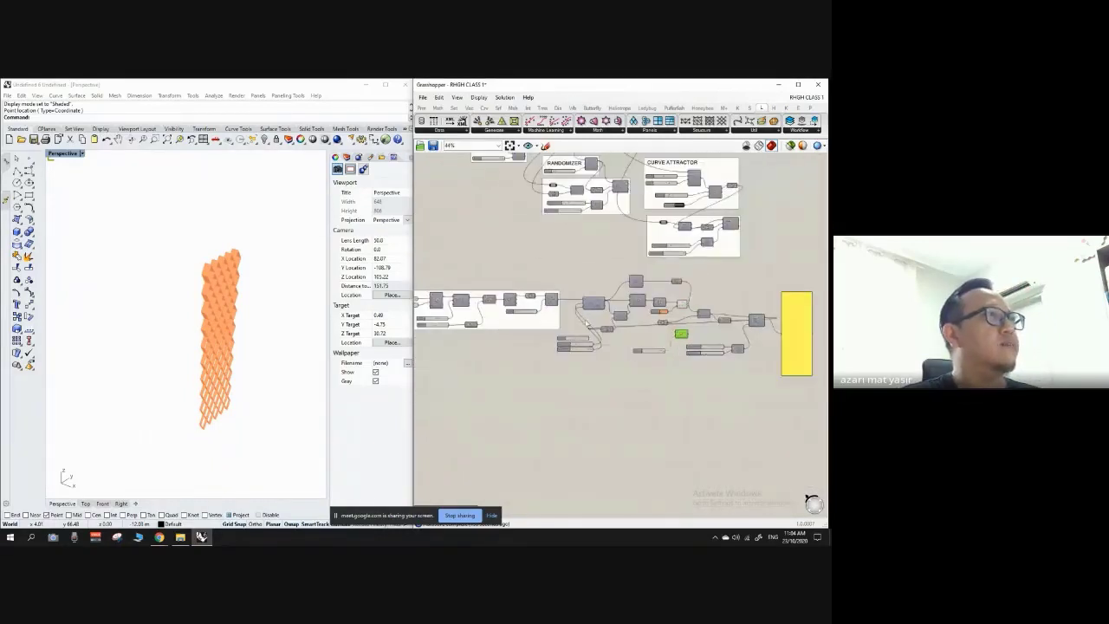
# Examine the diamond lattice's depth gradient from several viewing angles, next to the point attractor definition.
pyautogui.scroll(-3, 523, 350)
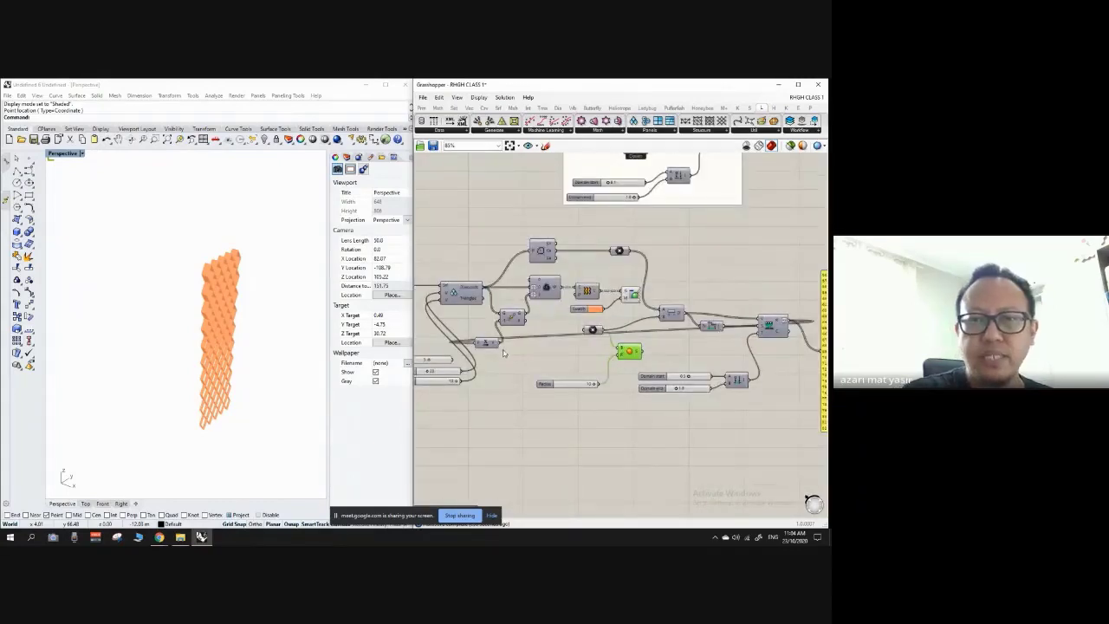
pyautogui.moveTo(198, 367); pyautogui.dragTo(230, 329, button='right')
pyautogui.scroll(3, 239, 355)
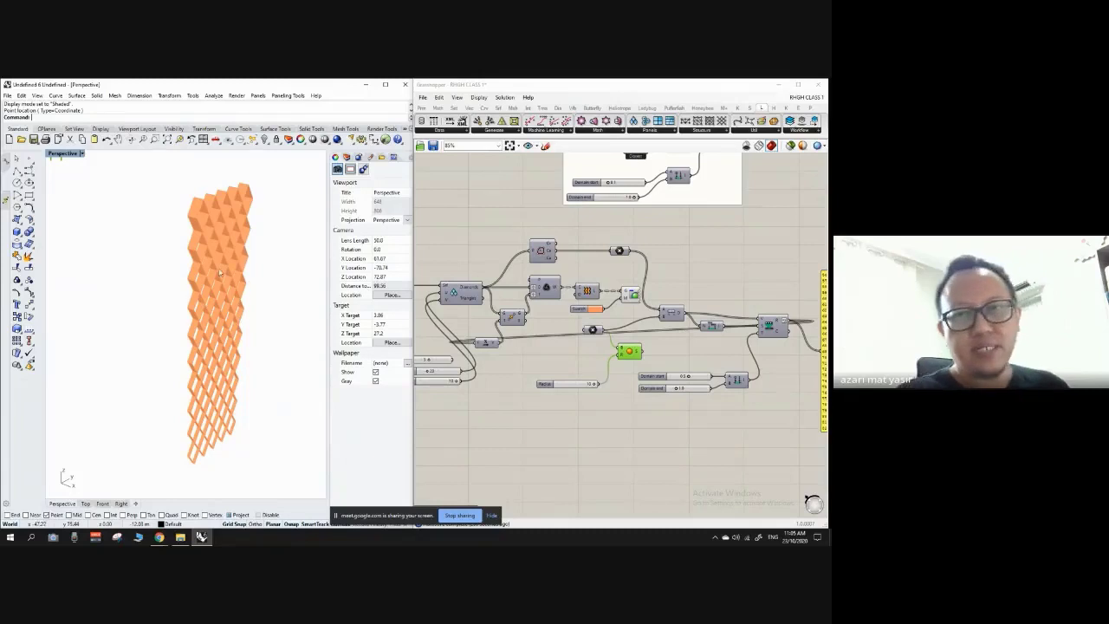
pyautogui.scroll(-4, 212, 272)
pyautogui.moveTo(213, 272); pyautogui.dragTo(201, 252, button='right')
pyautogui.scroll(4, 205, 260)
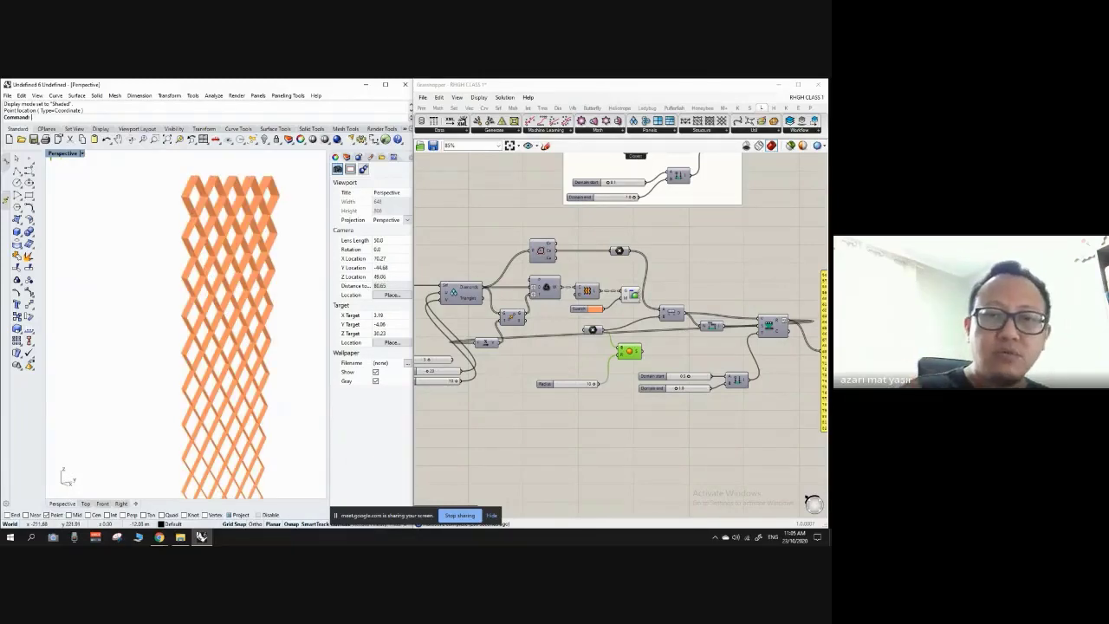
pyautogui.hotkey('alt', 'Tab')
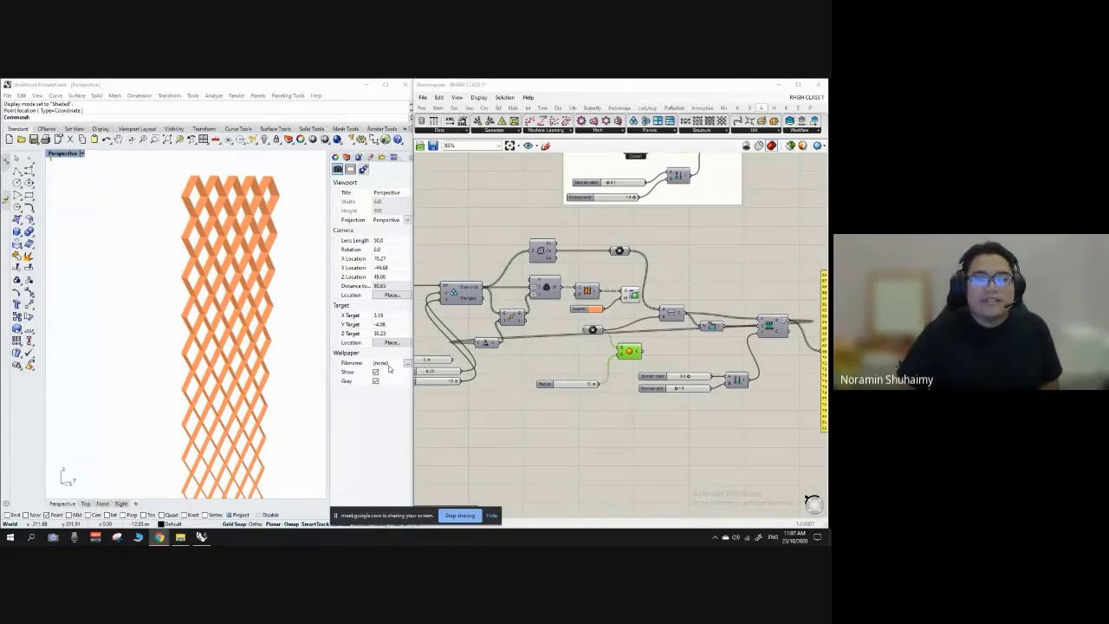
pyautogui.moveTo(213, 295); pyautogui.dragTo(230, 320, button='right')
pyautogui.scroll(-4, 232, 308)
pyautogui.scroll(3, 224, 329)
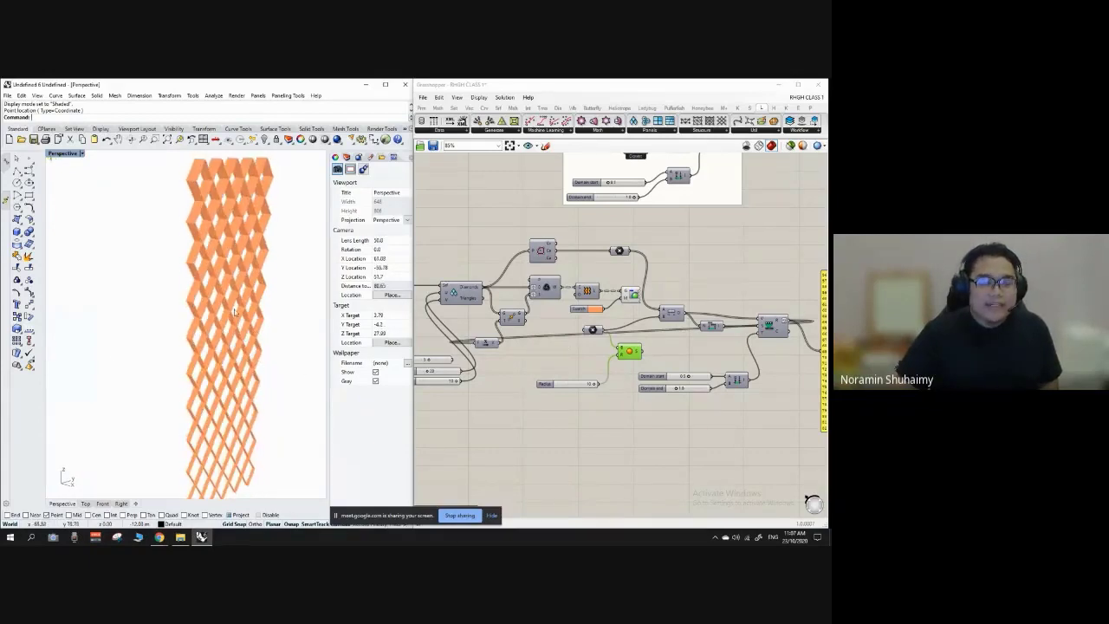
pyautogui.scroll(-2, 230, 275)
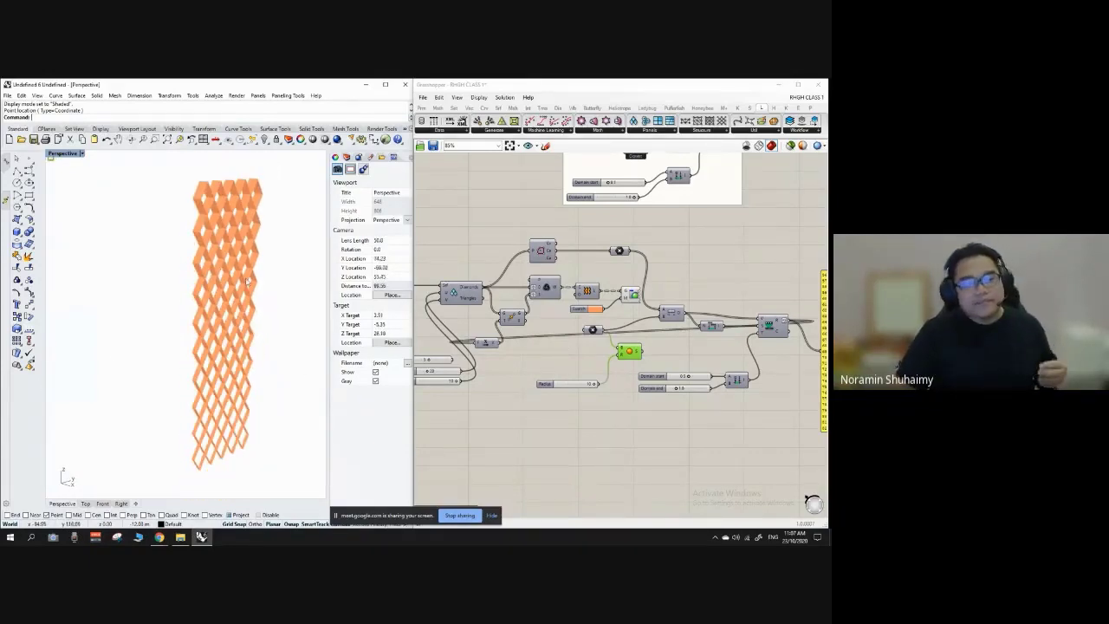
pyautogui.moveTo(248, 279)
pyautogui.mouseDown(button='right')
pyautogui.moveTo(243, 269)
pyautogui.moveTo(237, 278)
pyautogui.moveTo(266, 278)
pyautogui.mouseUp(button='right')
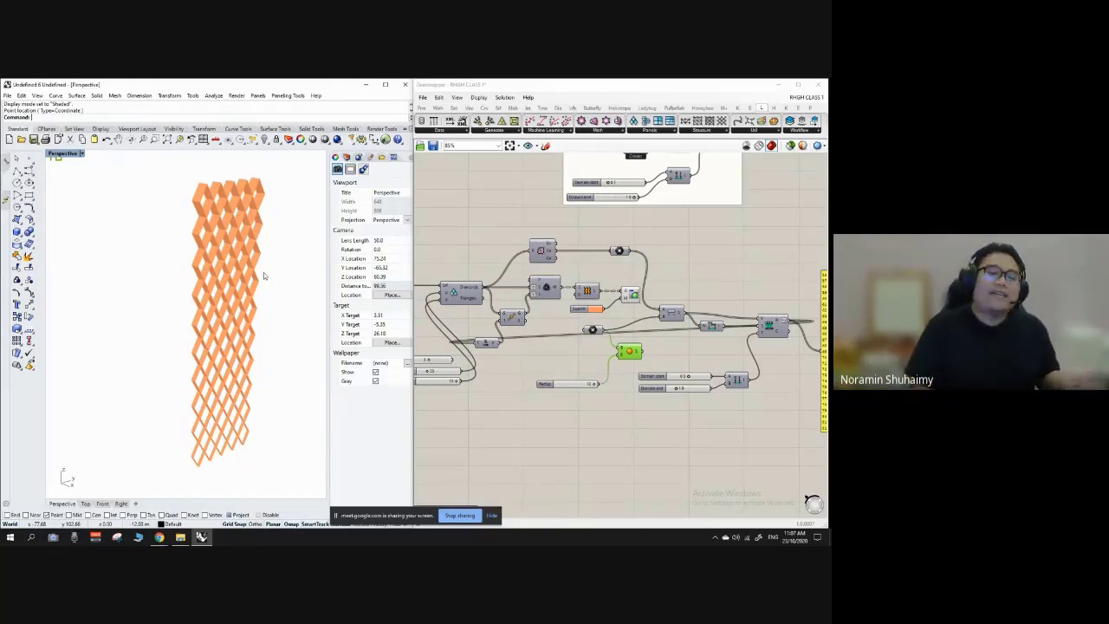
# Examine the whole definition, from the SURFACE, EXTRUSION and RANDOMIZER groups to the diamond lattice chain below them.
pyautogui.scroll(-5, 552, 317)
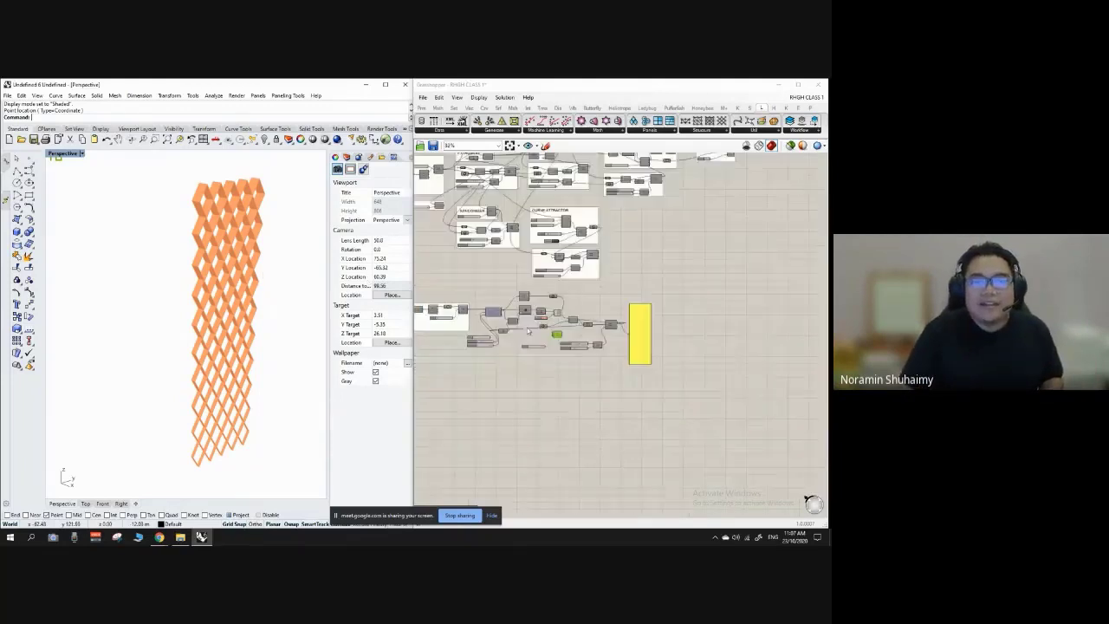
pyautogui.scroll(3, 503, 234)
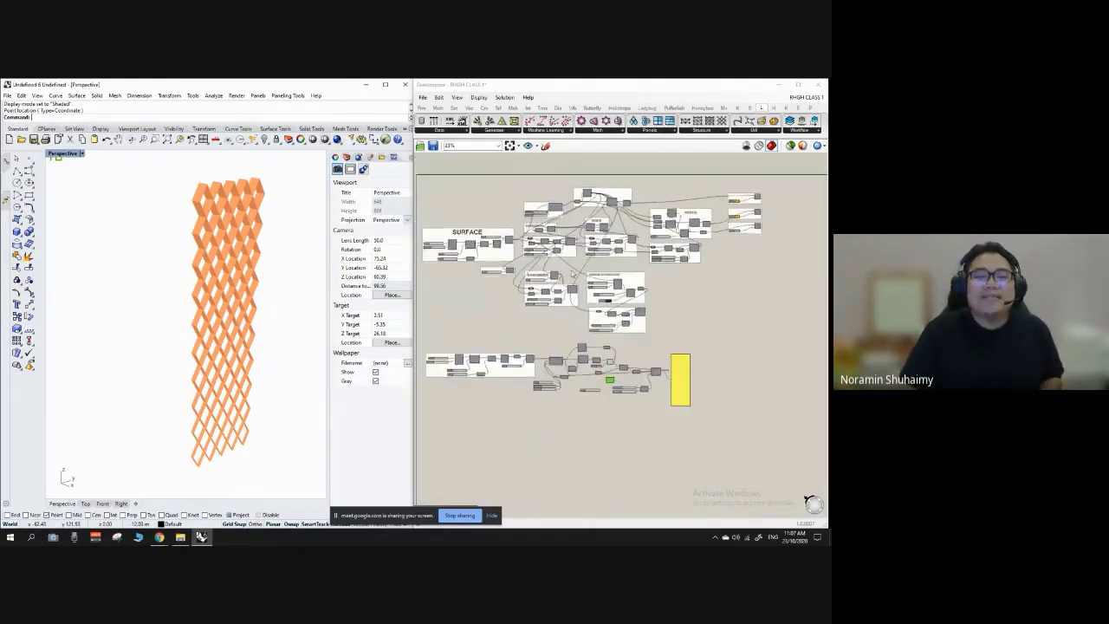
pyautogui.scroll(-3, 559, 236)
pyautogui.scroll(2, 625, 238)
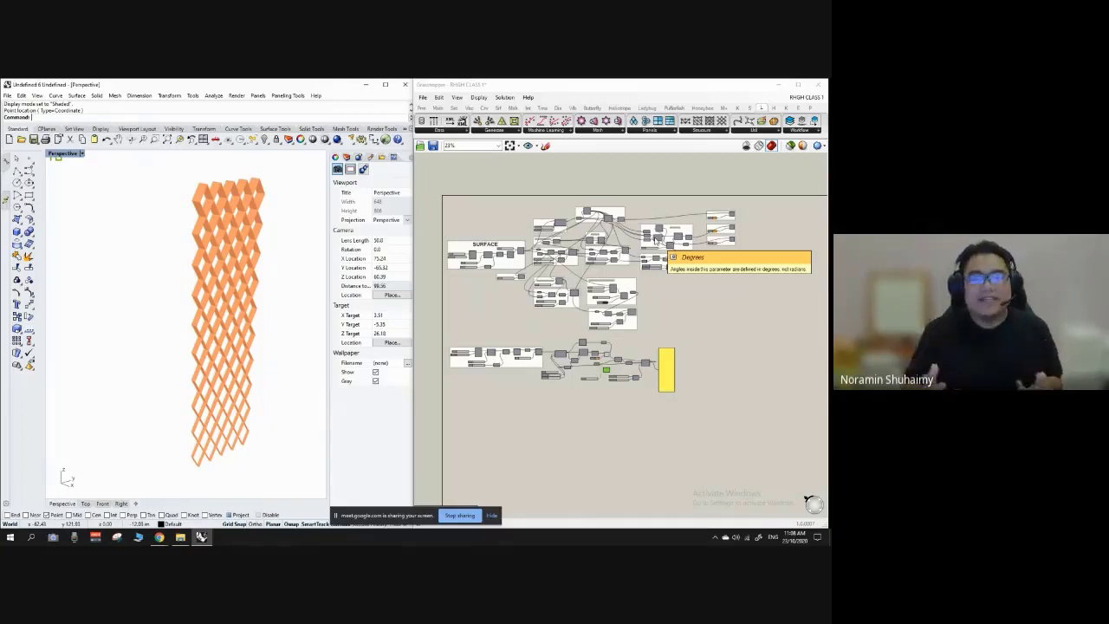
pyautogui.scroll(3, 473, 201)
pyautogui.scroll(-3, 471, 244)
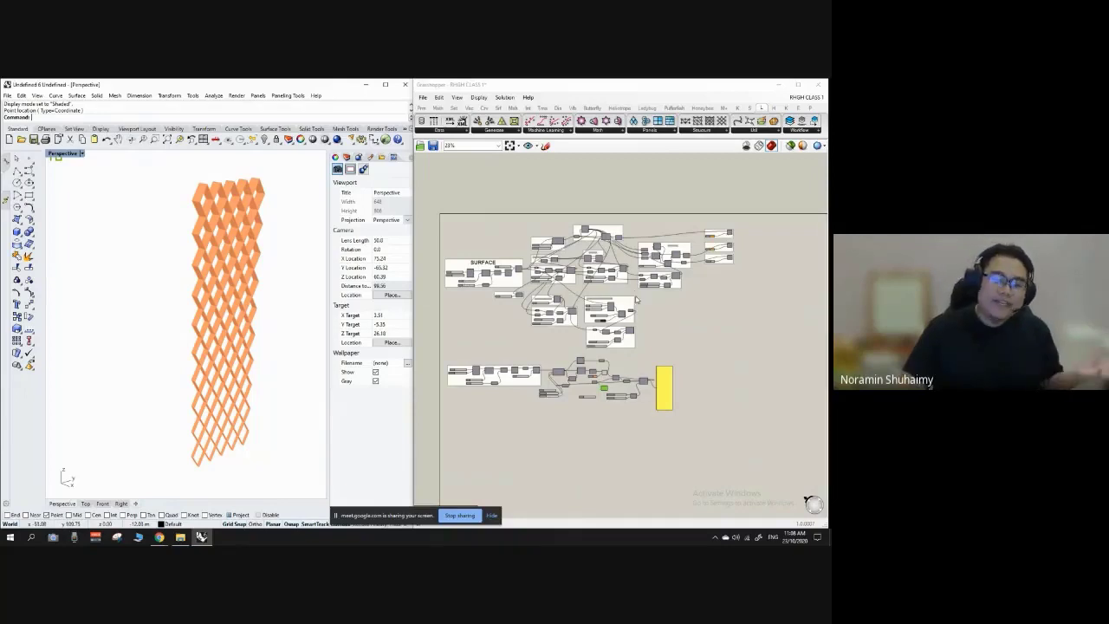
pyautogui.scroll(5, 481, 275)
pyautogui.scroll(-3, 503, 260)
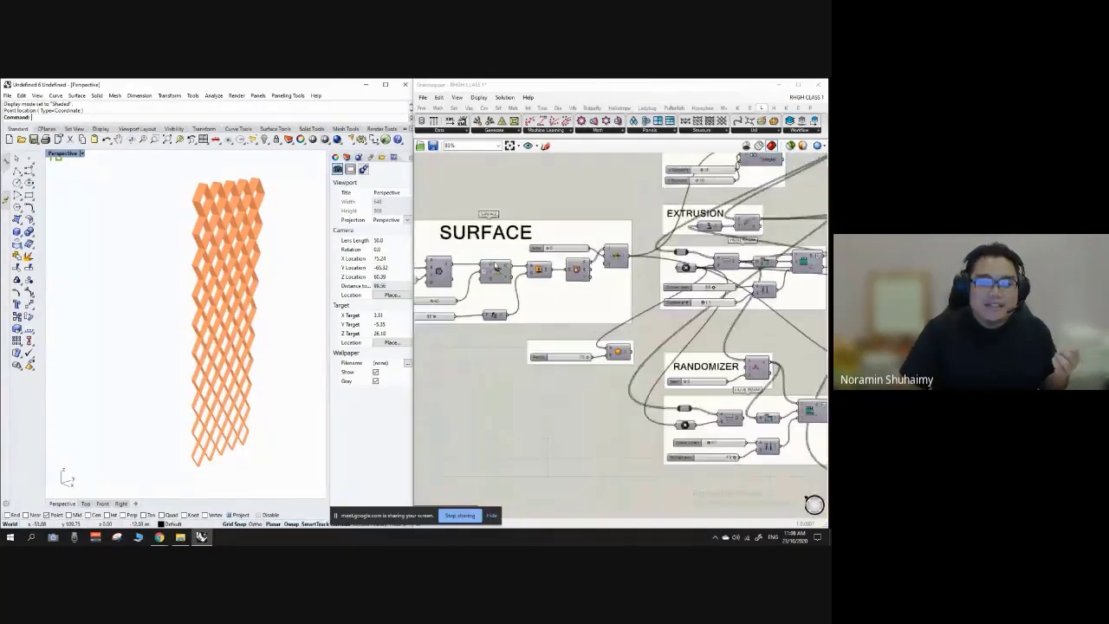
pyautogui.scroll(-1, 526, 242)
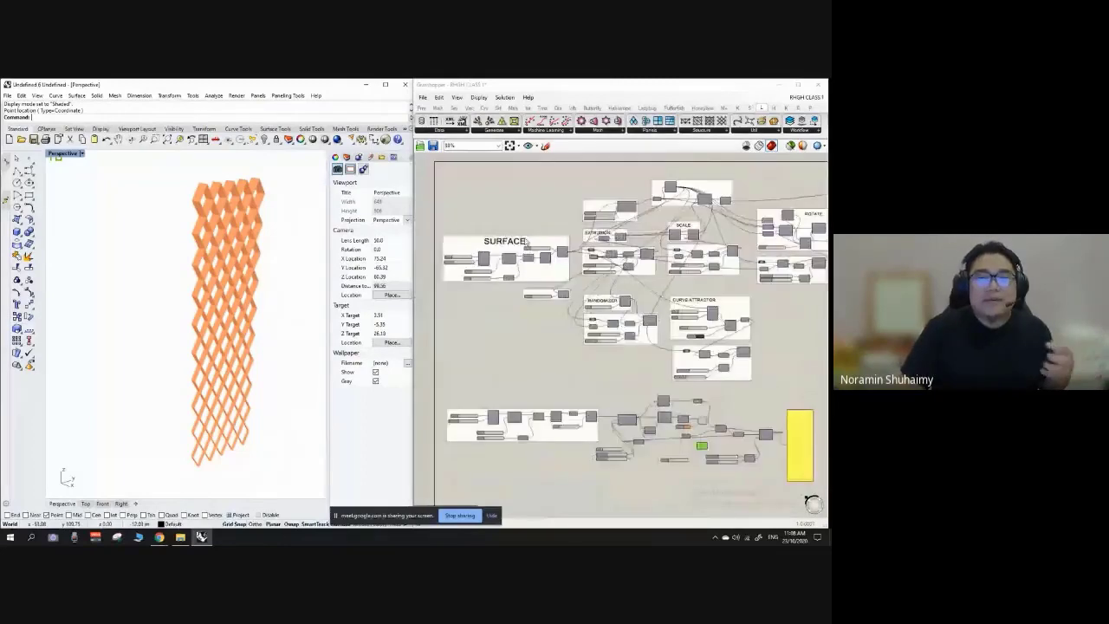
pyautogui.scroll(2, 512, 278)
pyautogui.scroll(-4, 510, 282)
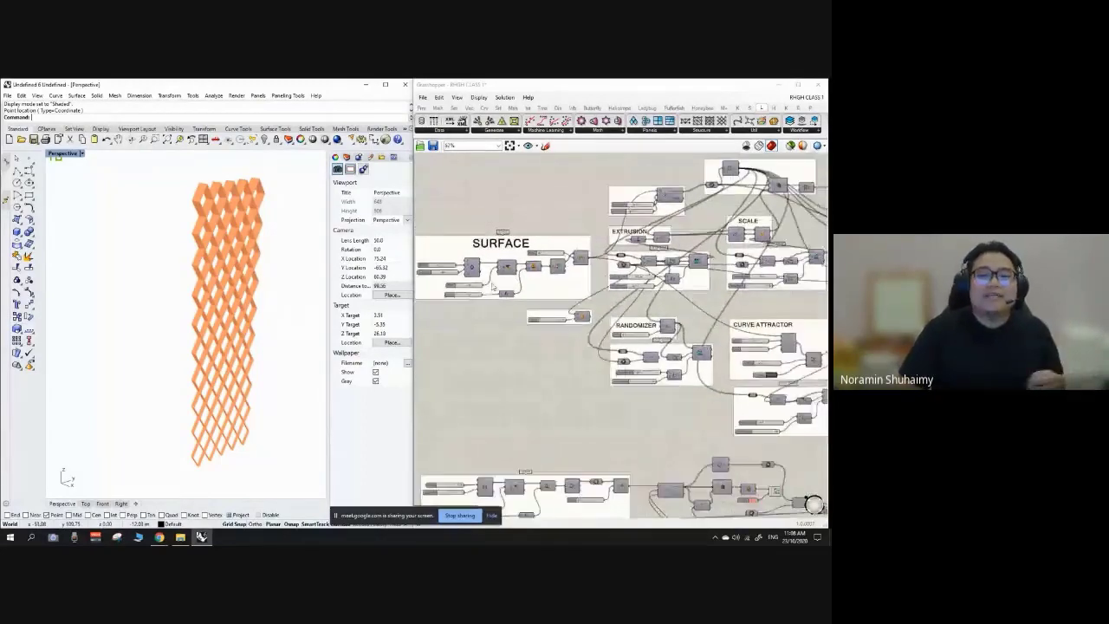
pyautogui.scroll(2, 704, 260)
pyautogui.scroll(-1, 528, 285)
pyautogui.scroll(-1, 546, 281)
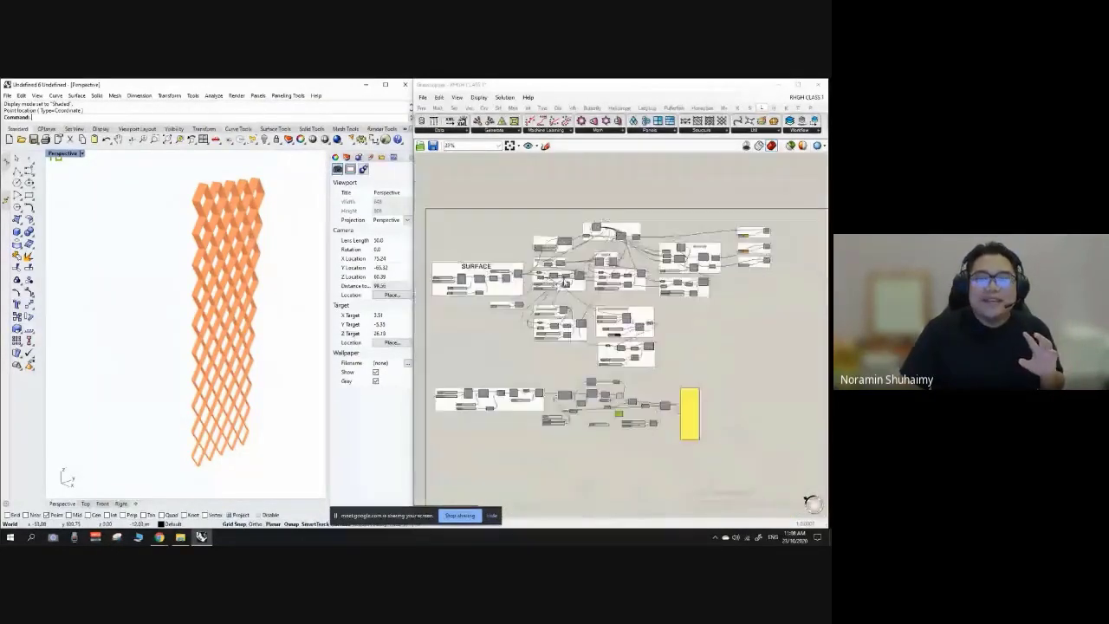
pyautogui.scroll(-1, 551, 346)
pyautogui.scroll(1, 551, 364)
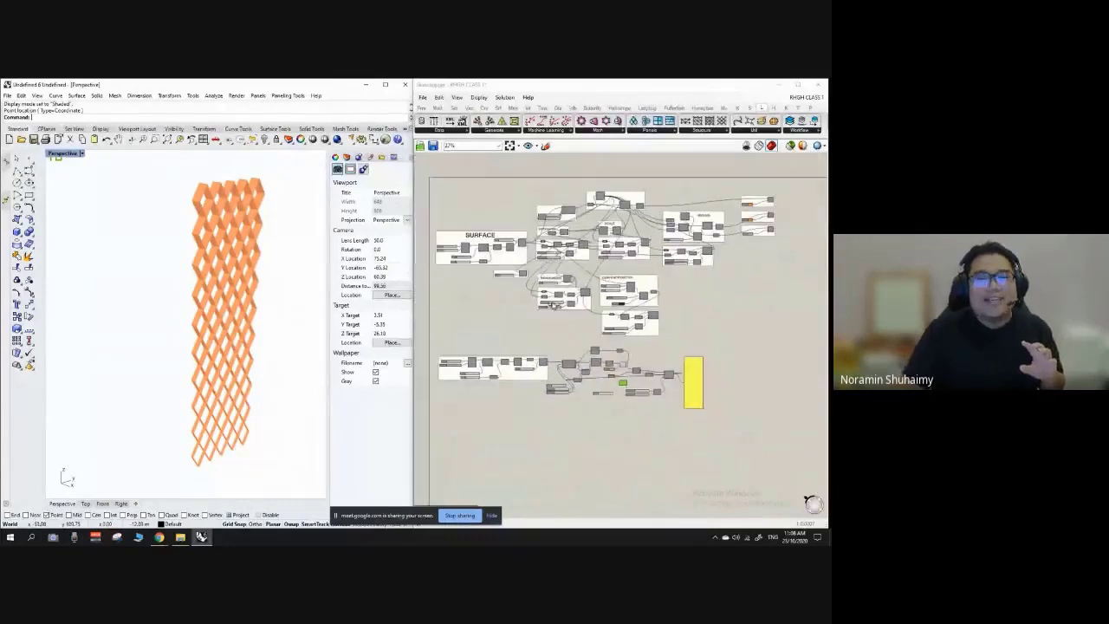
pyautogui.scroll(-1, 554, 301)
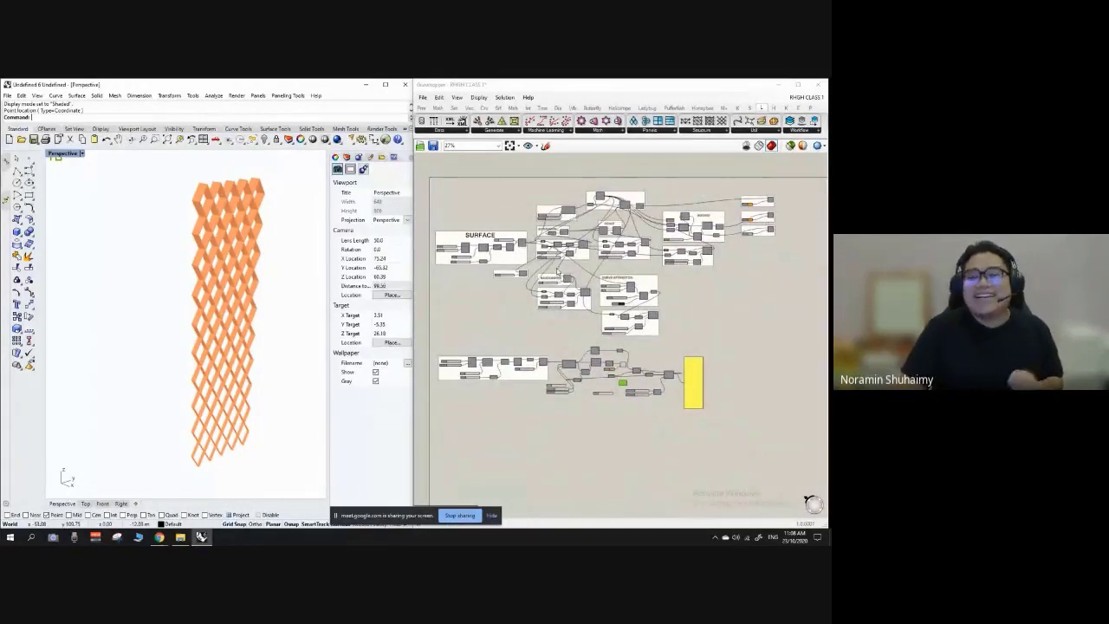
pyautogui.scroll(1, 567, 282)
pyautogui.scroll(-1, 567, 281)
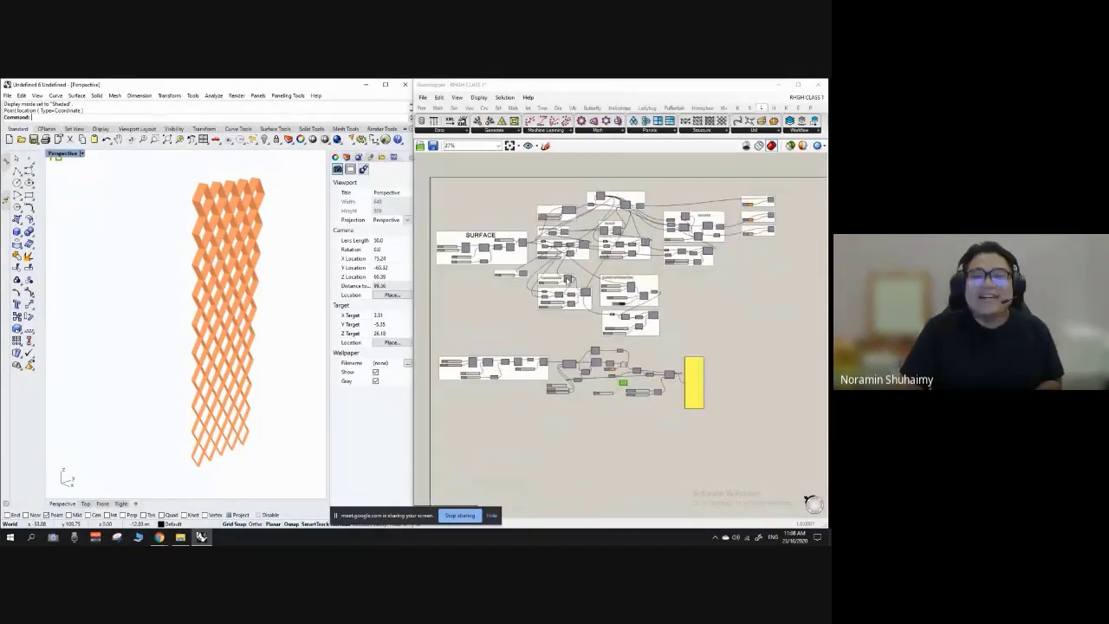
pyautogui.scroll(-1, 565, 232)
pyautogui.scroll(1, 571, 246)
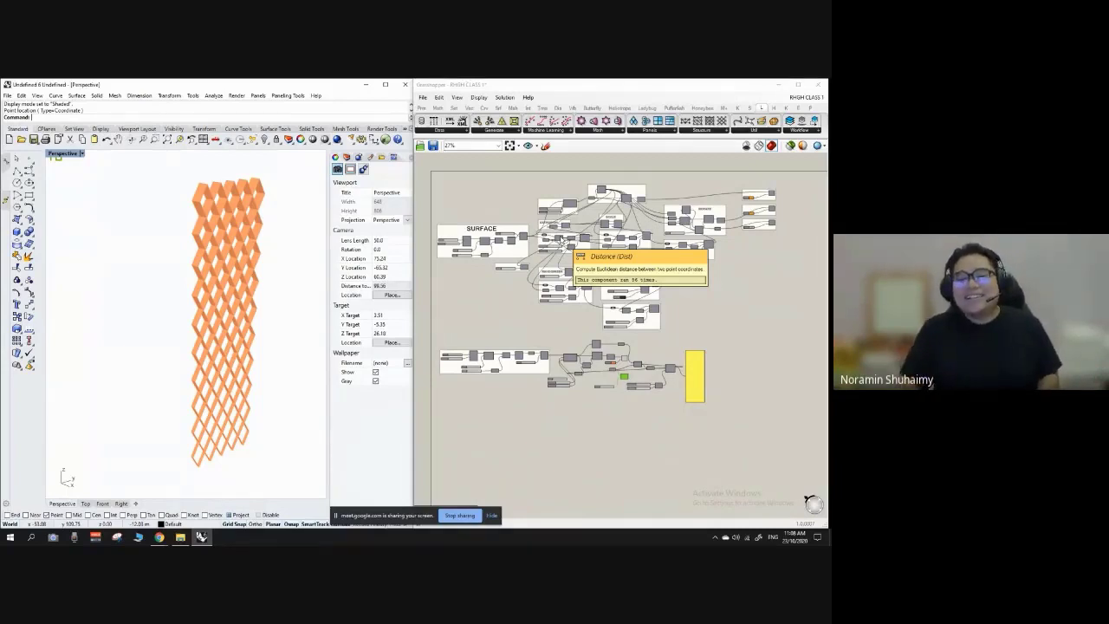
pyautogui.scroll(2, 642, 234)
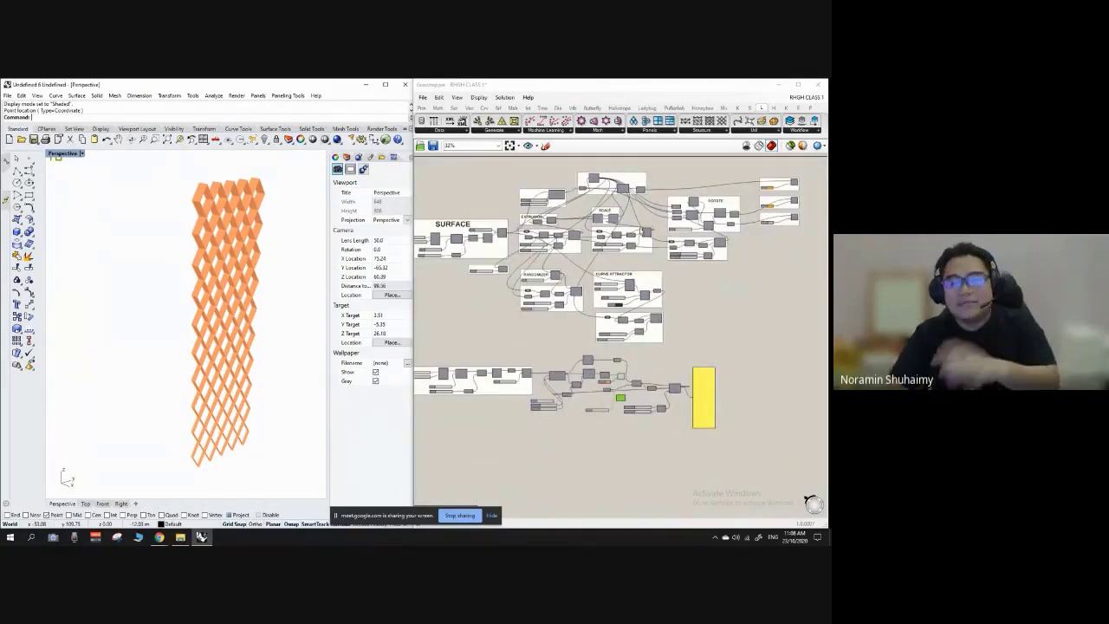
pyautogui.scroll(-2, 625, 241)
pyautogui.scroll(1, 625, 242)
pyautogui.scroll(-1, 625, 241)
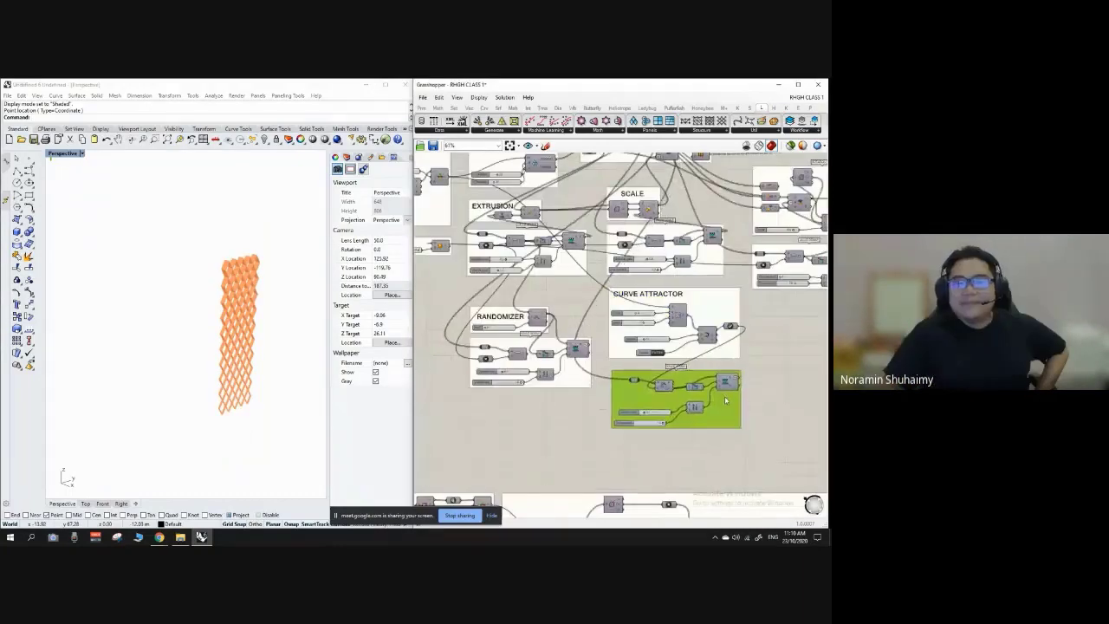
# Move the RANDOMIZER group up, closer to the EXTRUSION group and level with the CURVE ATTRACTOR group.
pyautogui.click(582, 383)
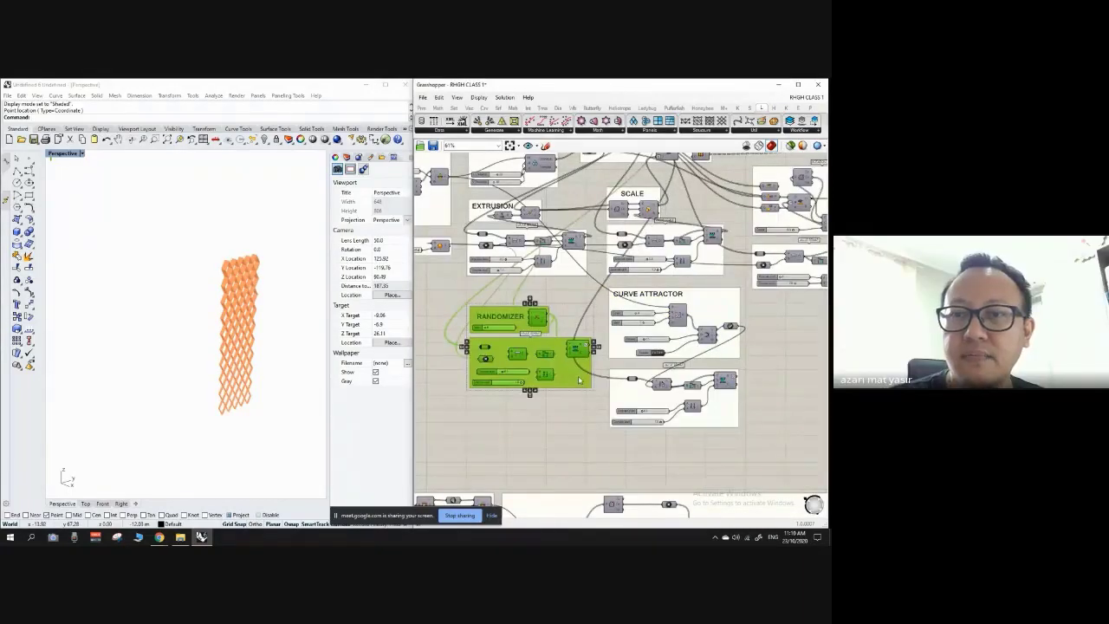
pyautogui.moveTo(582, 382); pyautogui.dragTo(578, 367)
pyautogui.click(564, 425)
# Lower the group above SCALE and raise the group above EXTRUSION so that their upper edges roughly line up.
pyautogui.scroll(-5, 612, 314)
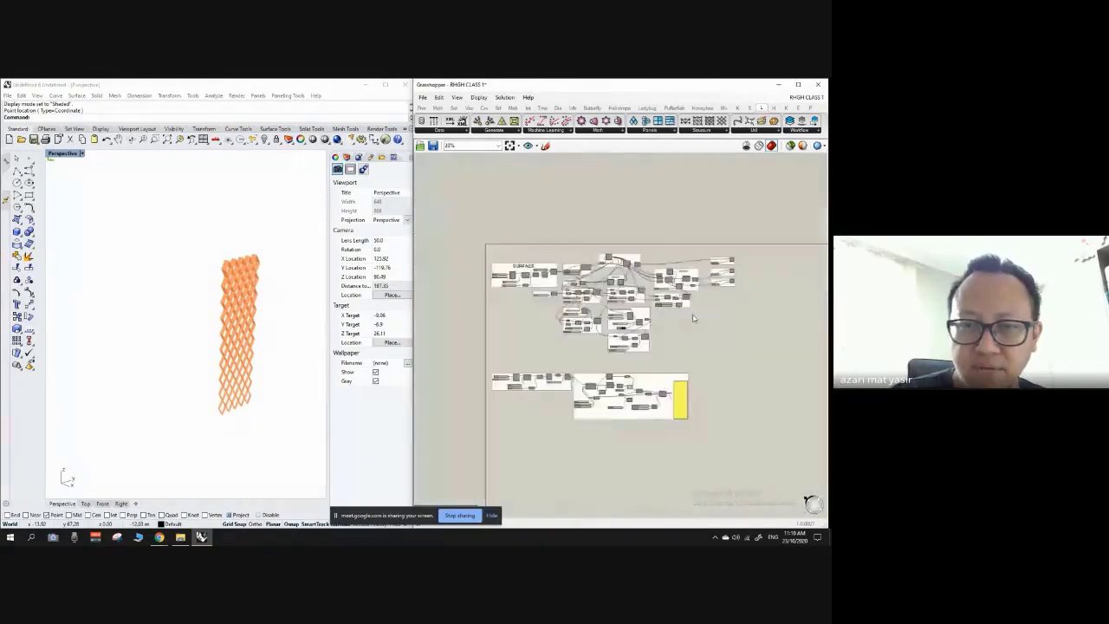
pyautogui.scroll(6, 671, 263)
pyautogui.moveTo(677, 242); pyautogui.dragTo(689, 260)
pyautogui.scroll(-5, 689, 260)
pyautogui.scroll(4, 617, 284)
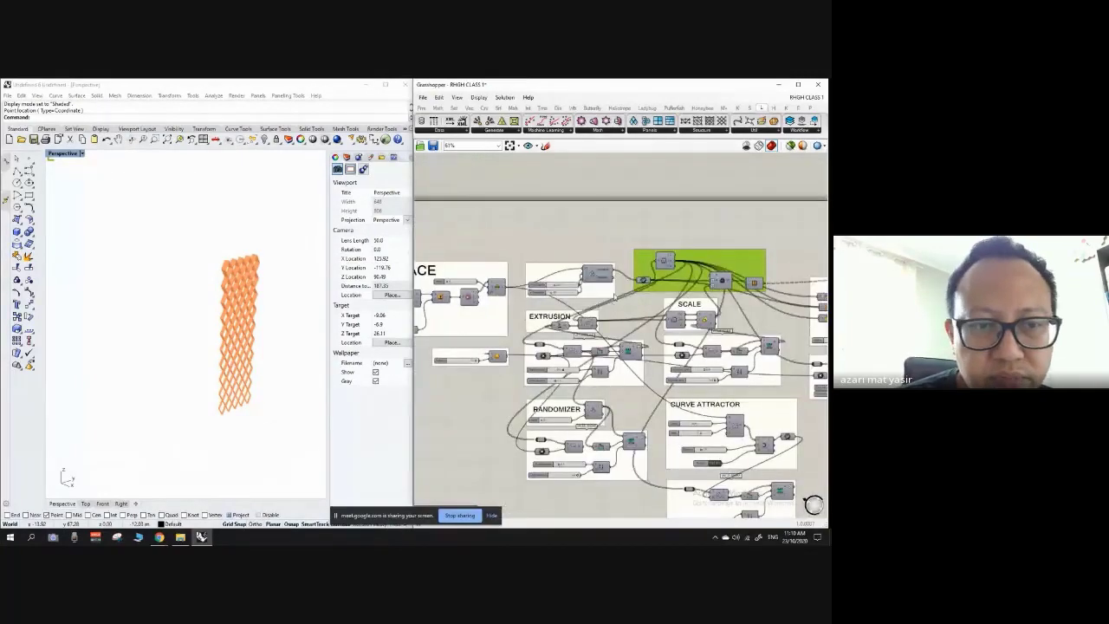
pyautogui.click(610, 278)
pyautogui.scroll(3, 618, 284)
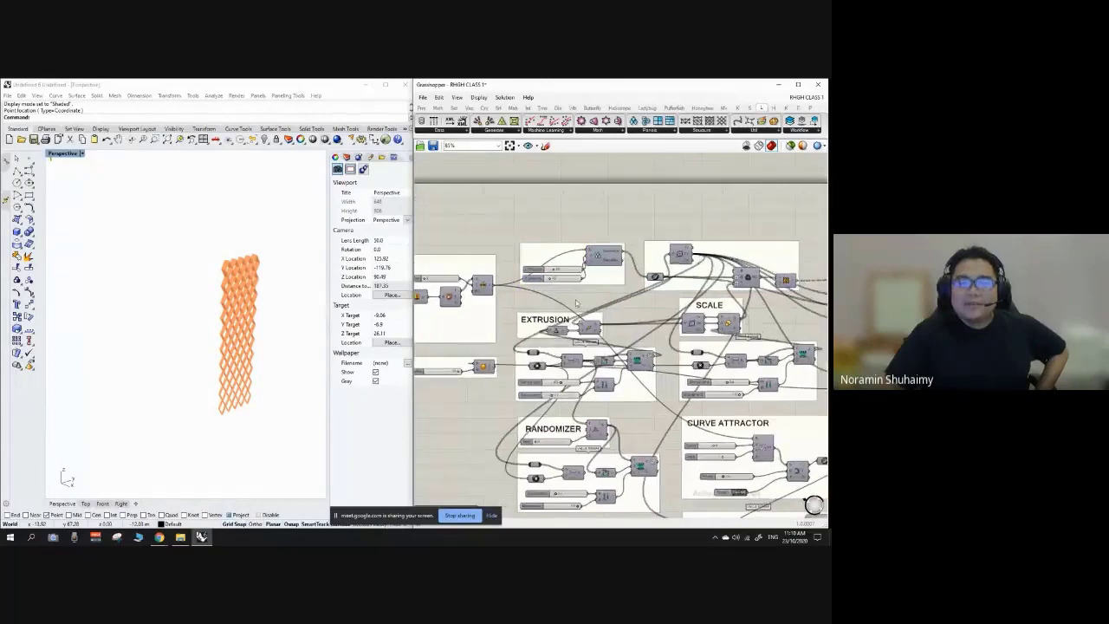
pyautogui.scroll(-6, 721, 282)
pyautogui.scroll(1, 673, 295)
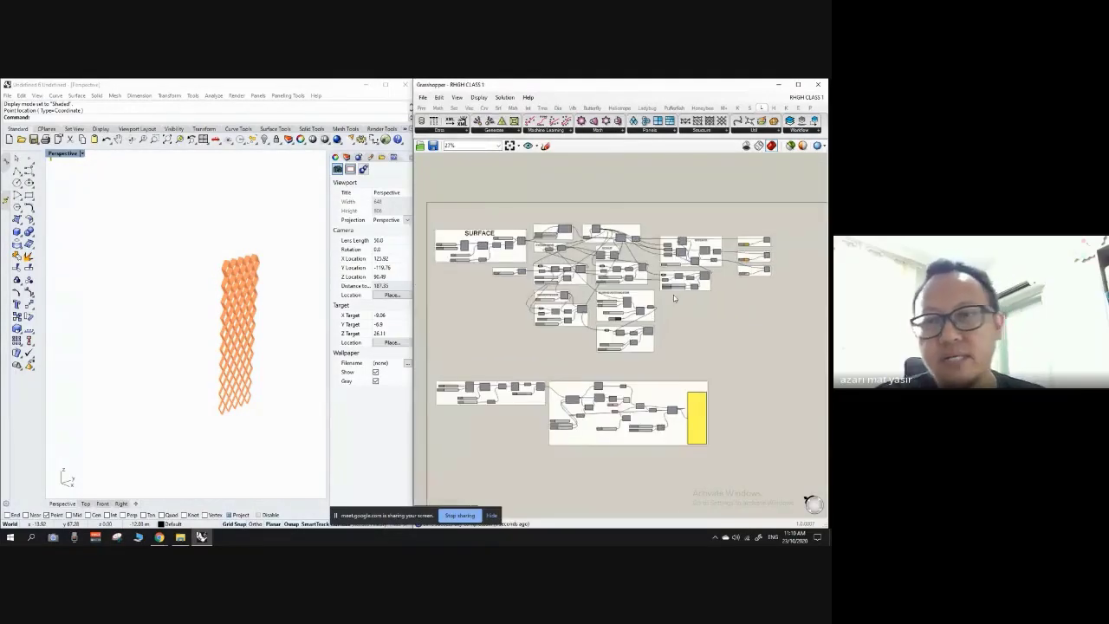